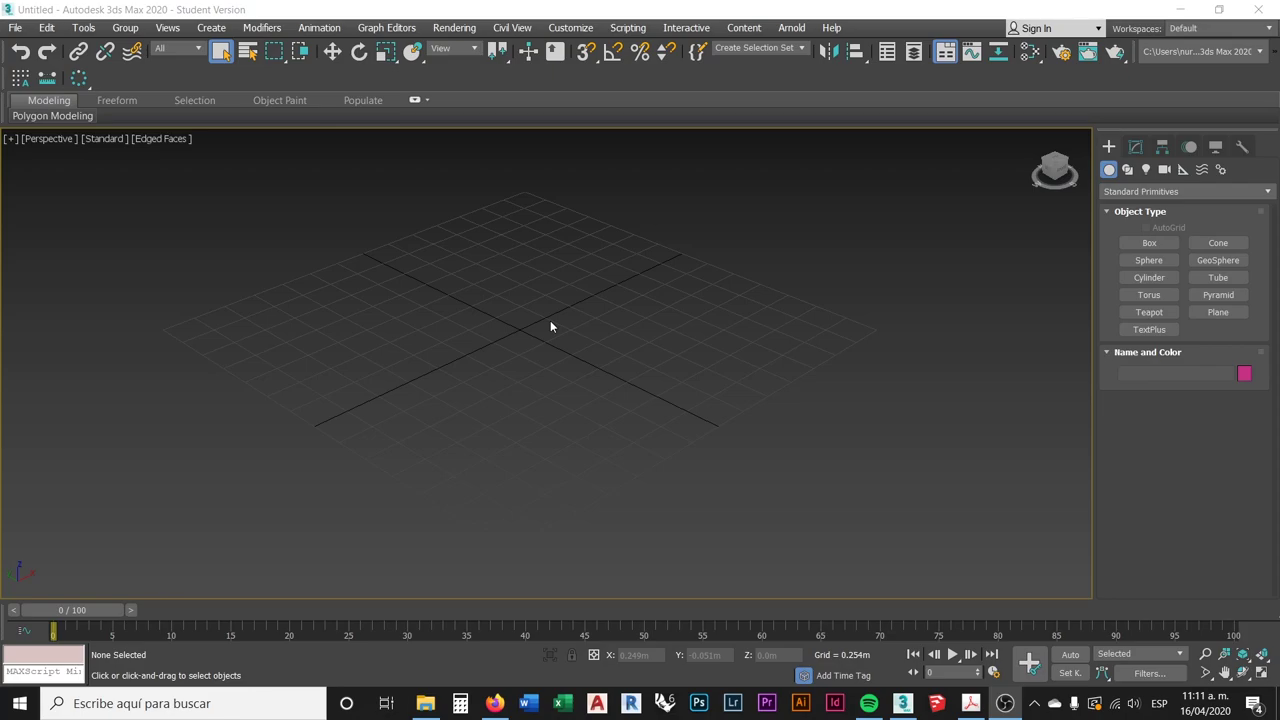
{"action": "middle_click_drag", "start_coordinate": [546, 334], "coordinate": [594, 349]}
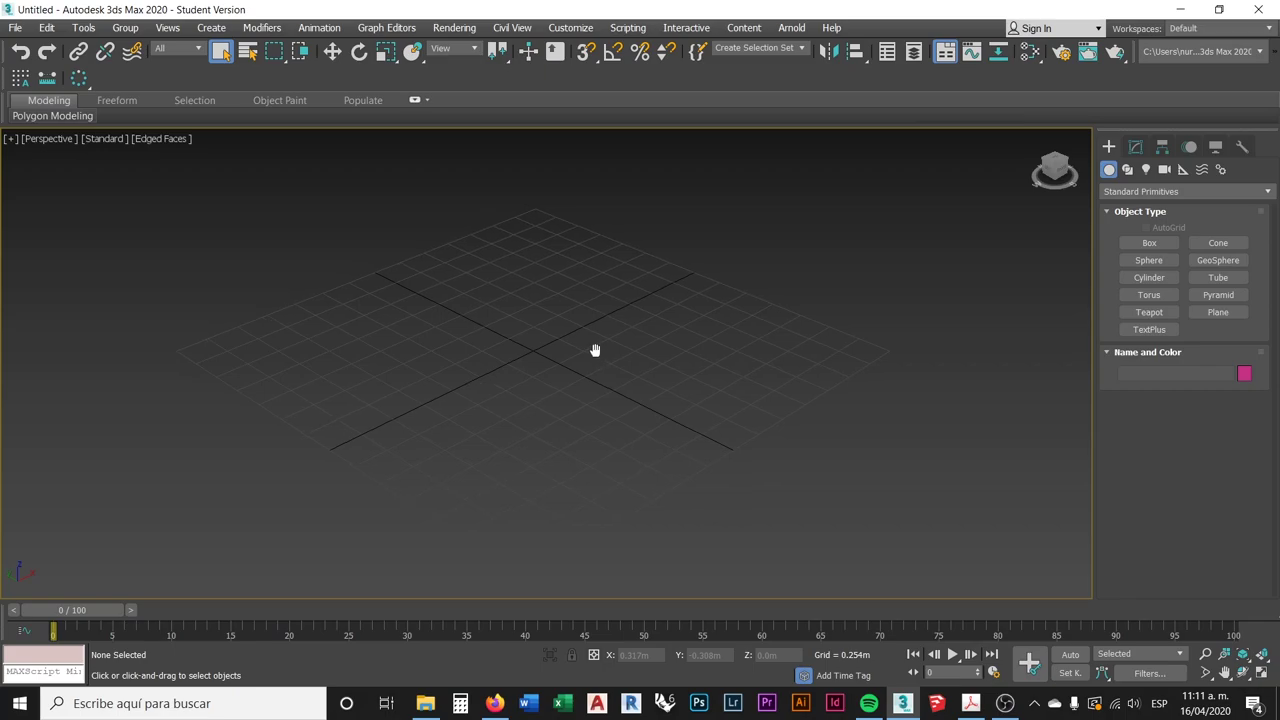
{"action": "left_click", "coordinate": [1136, 148]}
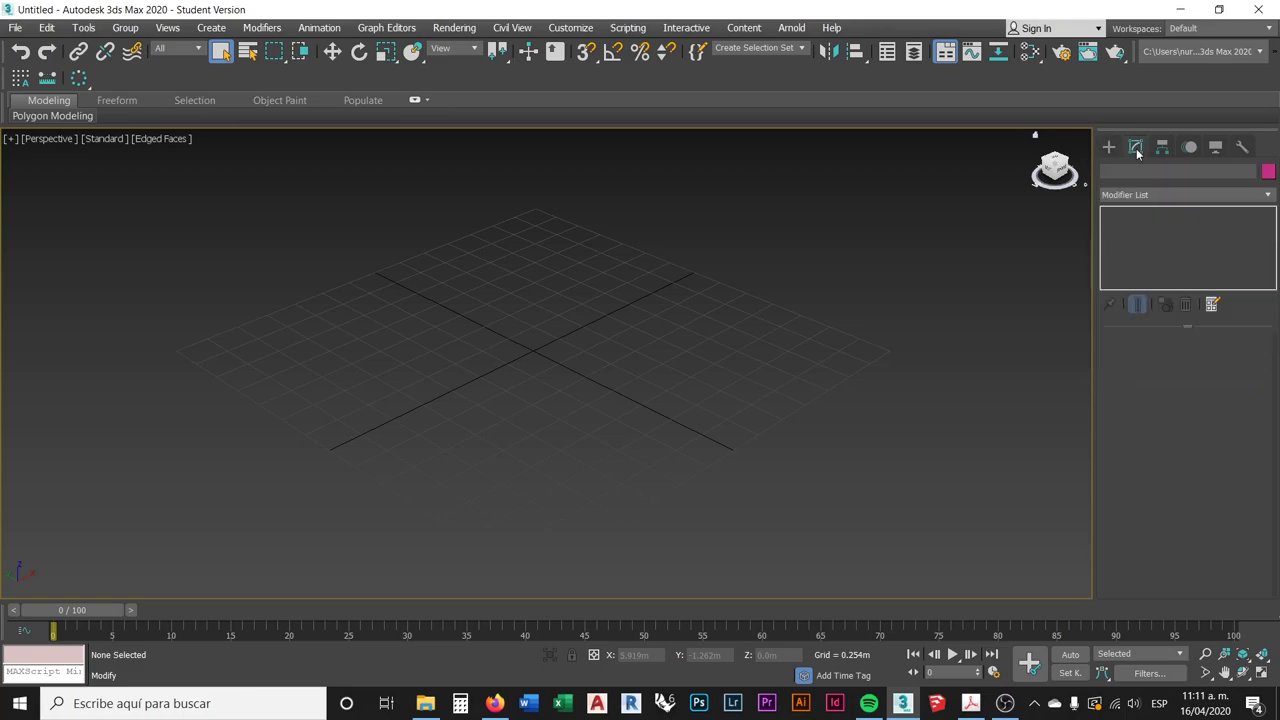
{"action": "left_click", "coordinate": [1108, 147]}
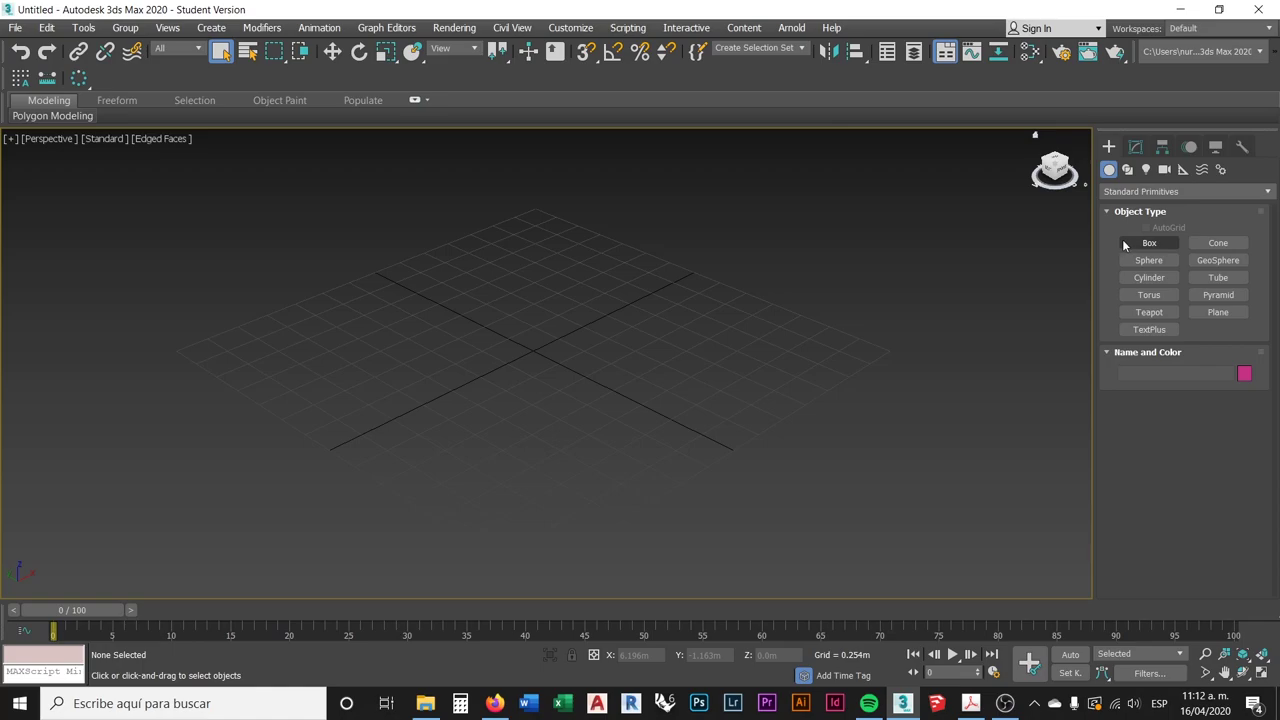
{"action": "left_click", "coordinate": [970, 703]}
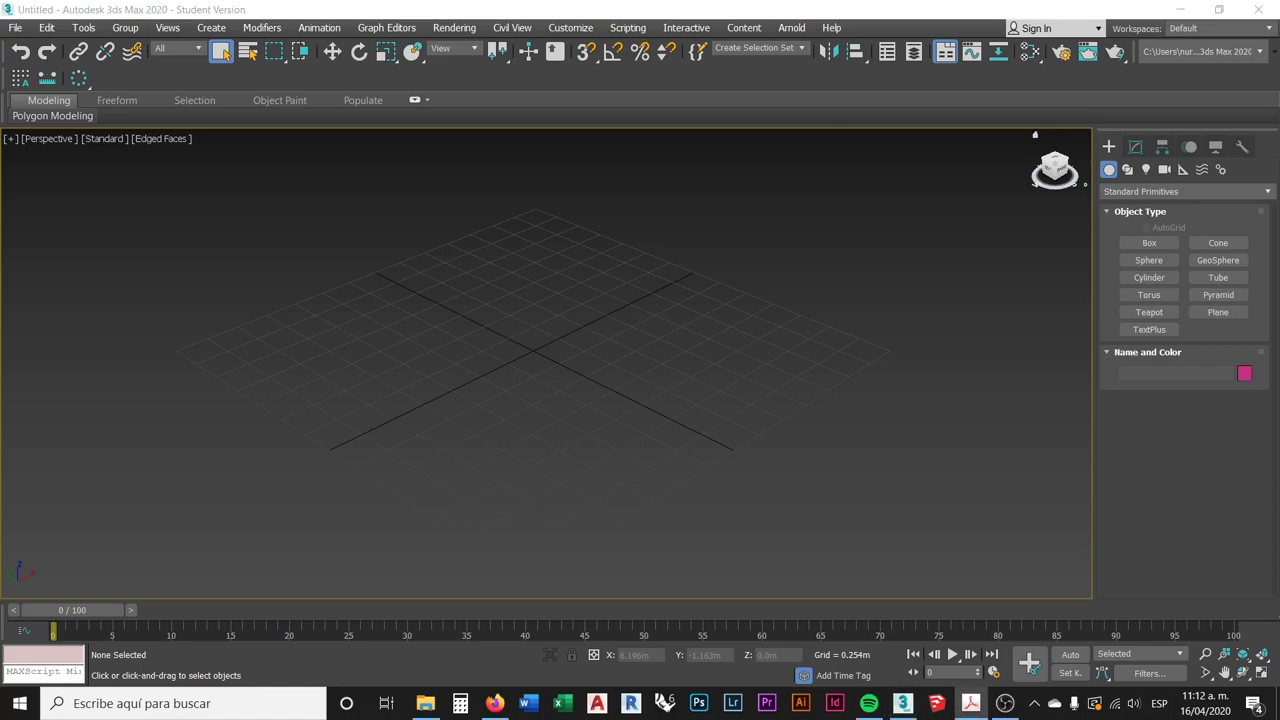
- Create a box about 0.64 m long, 0.68 m wide and 1.65 m high near the middle of the grid
{"action": "left_click", "coordinate": [1149, 243]}
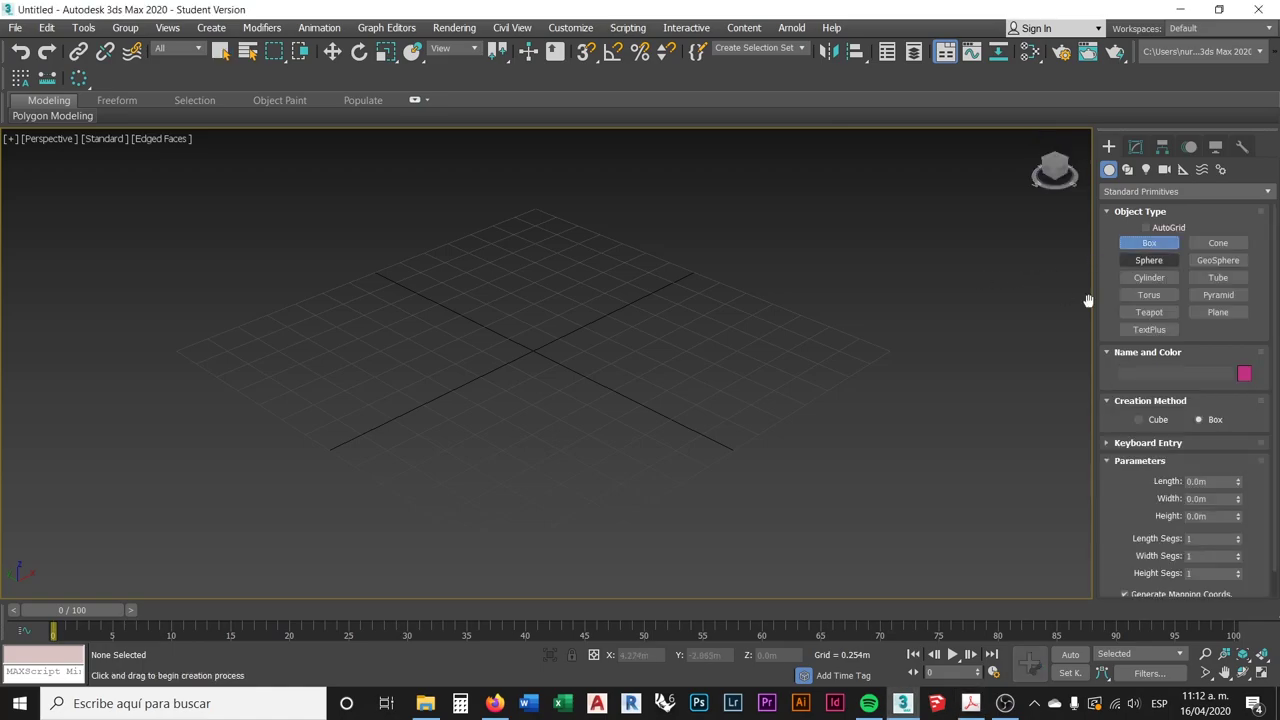
{"action": "middle_click_drag", "start_coordinate": [523, 368], "coordinate": [477, 420]}
{"action": "left_click_drag", "start_coordinate": [450, 409], "coordinate": [583, 405]}
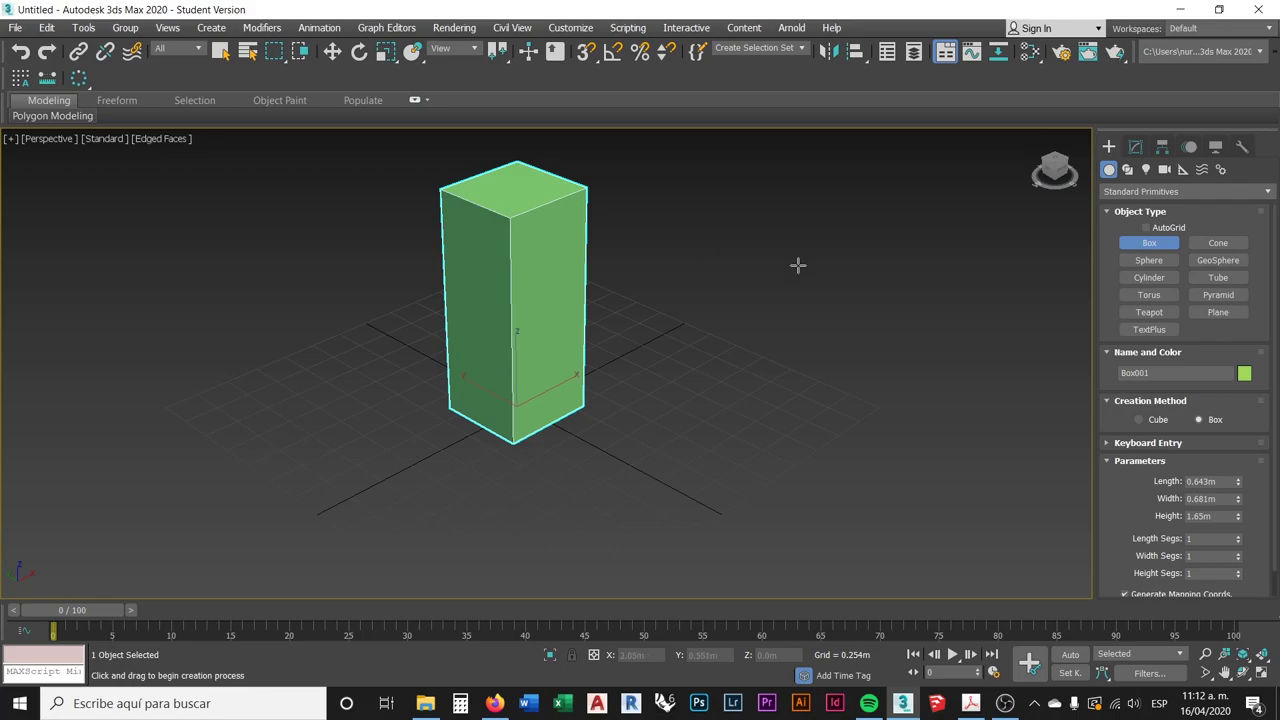
- Add a Chamfer modifier to the box
{"action": "middle_click_drag", "start_coordinate": [769, 295], "coordinate": [806, 334]}
{"action": "left_click", "coordinate": [1136, 147]}
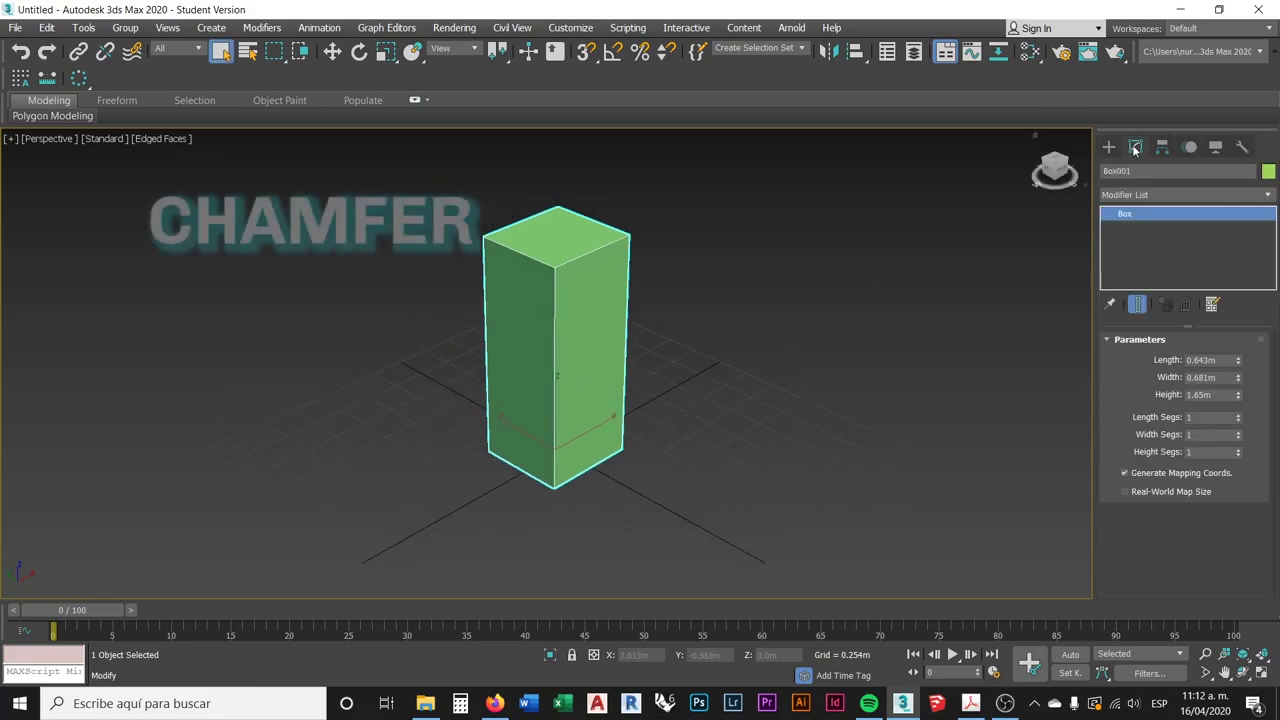
{"action": "left_click", "coordinate": [1268, 195]}
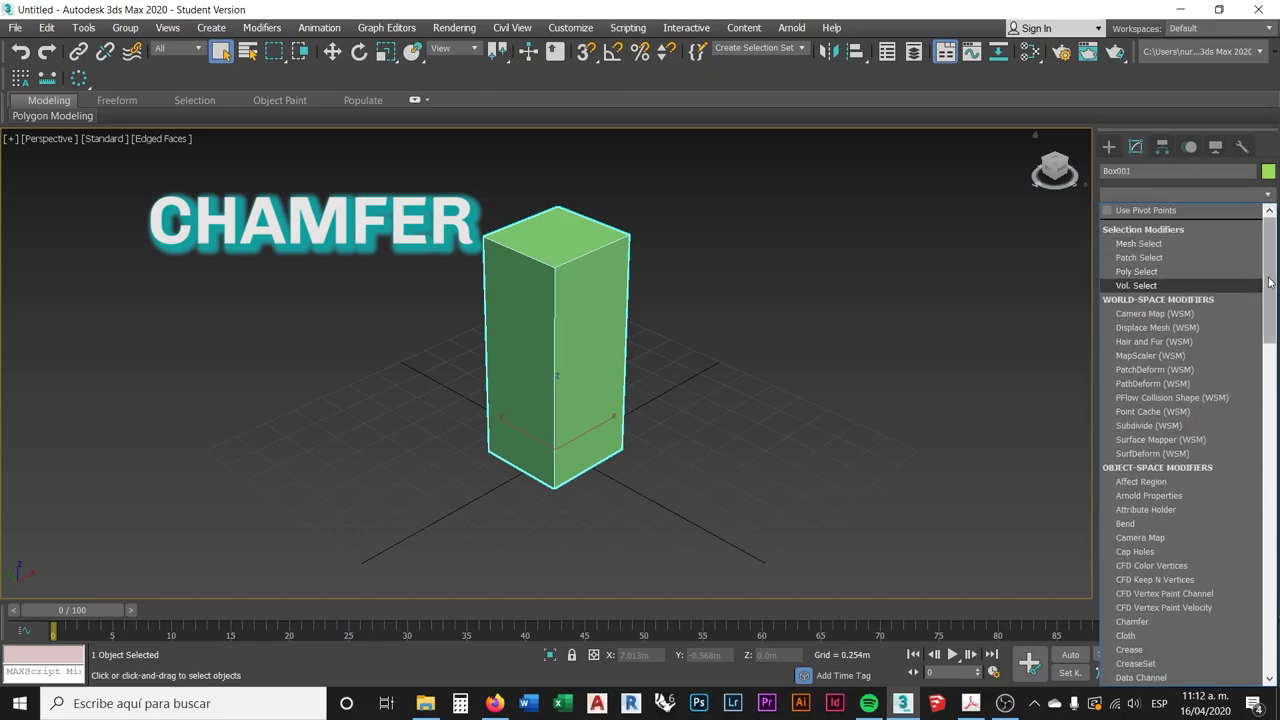
{"action": "scroll", "coordinate": [1184, 360], "scroll_direction": "down", "scroll_amount": 7}
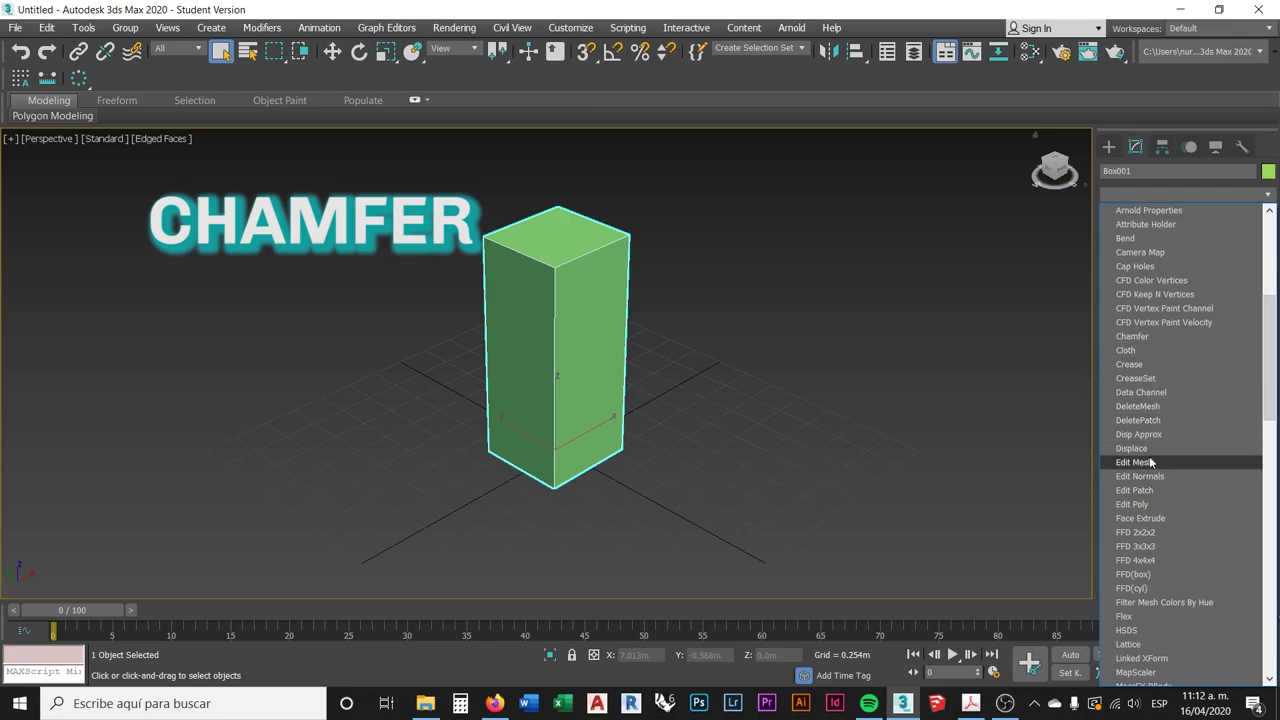
{"action": "left_click", "coordinate": [1151, 336]}
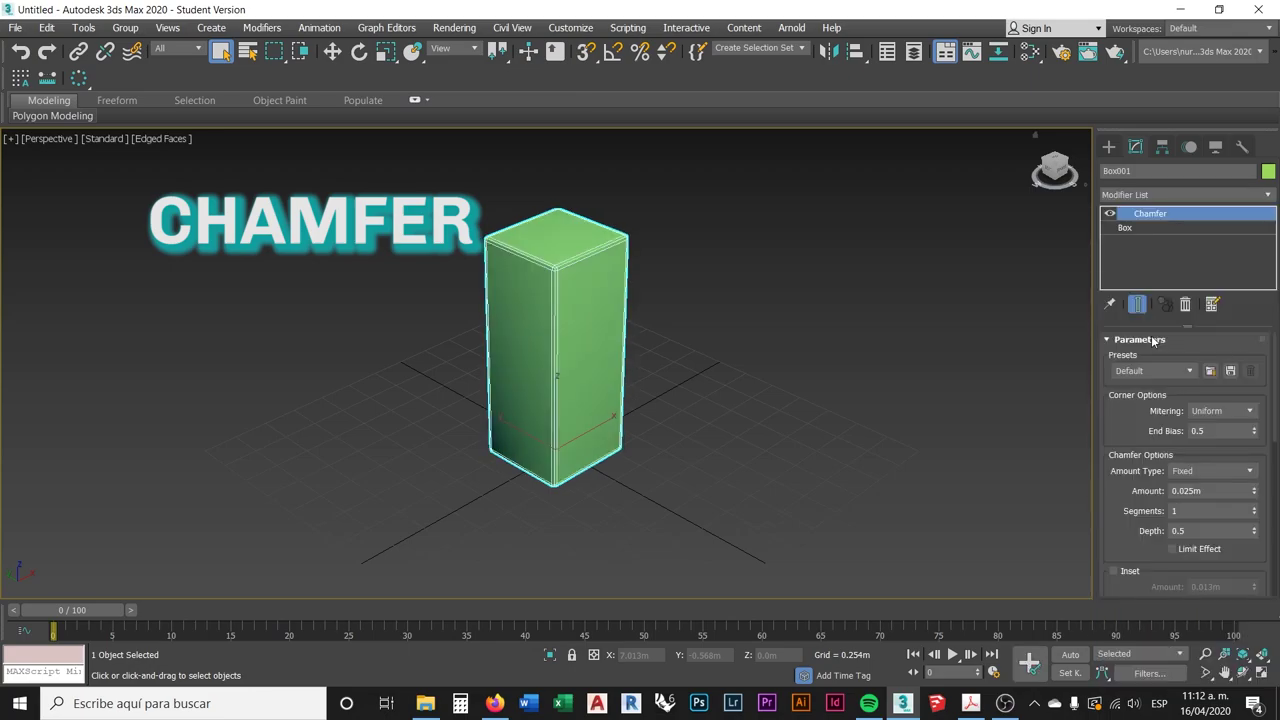
- Set the chamfer amount on the box to 0.045 m
{"action": "middle_click_drag", "start_coordinate": [676, 316], "coordinate": [698, 346]}
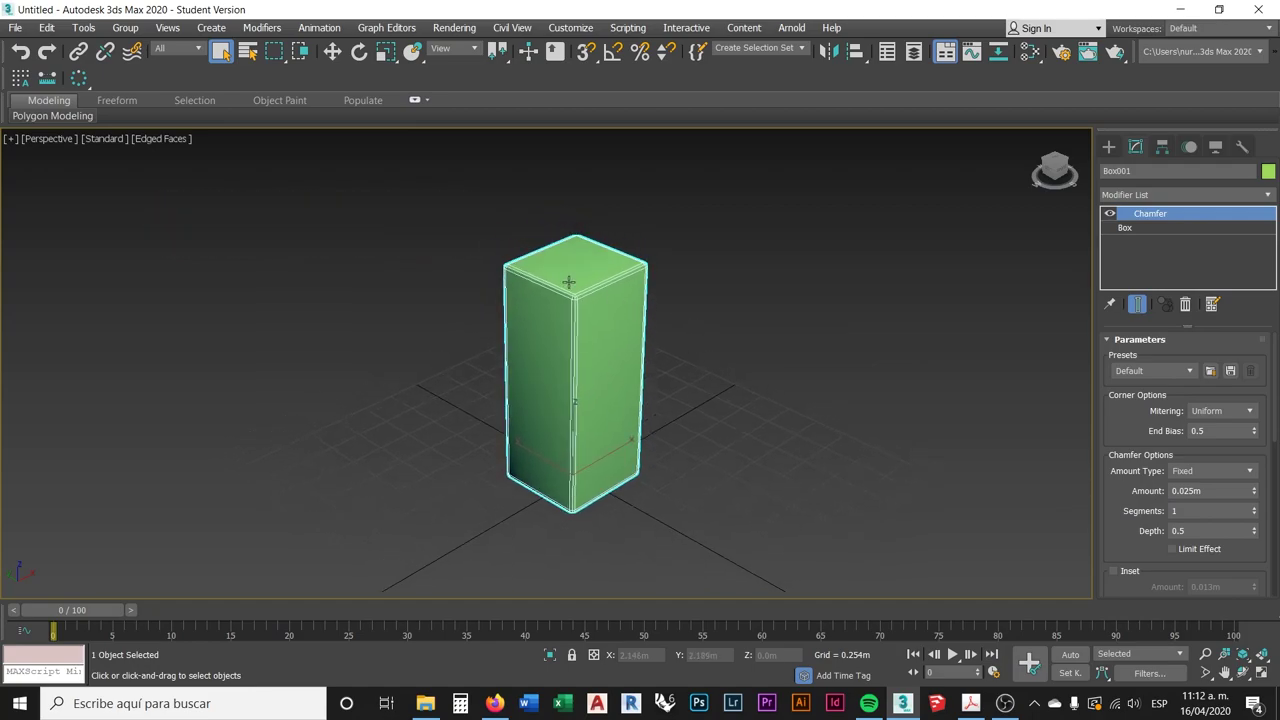
{"action": "scroll", "coordinate": [569, 282], "scroll_direction": "up", "scroll_amount": 4}
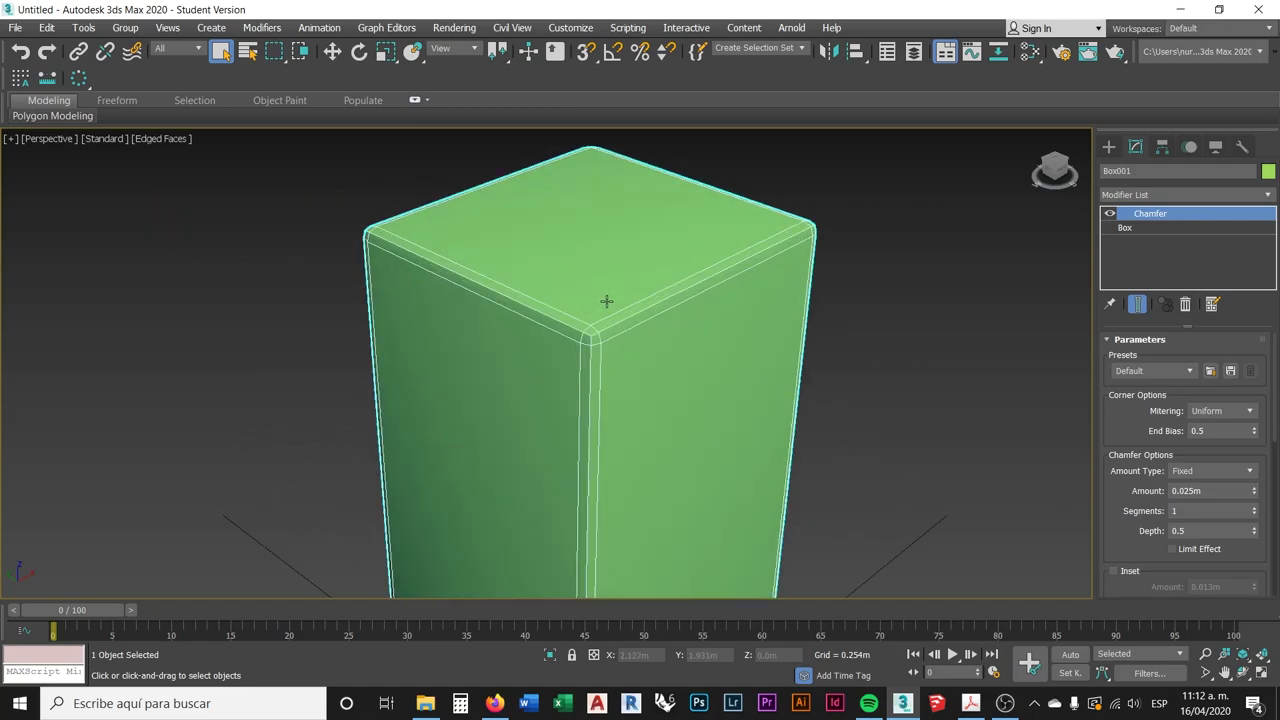
{"action": "middle_click_drag", "start_coordinate": [683, 331], "coordinate": [681, 348]}
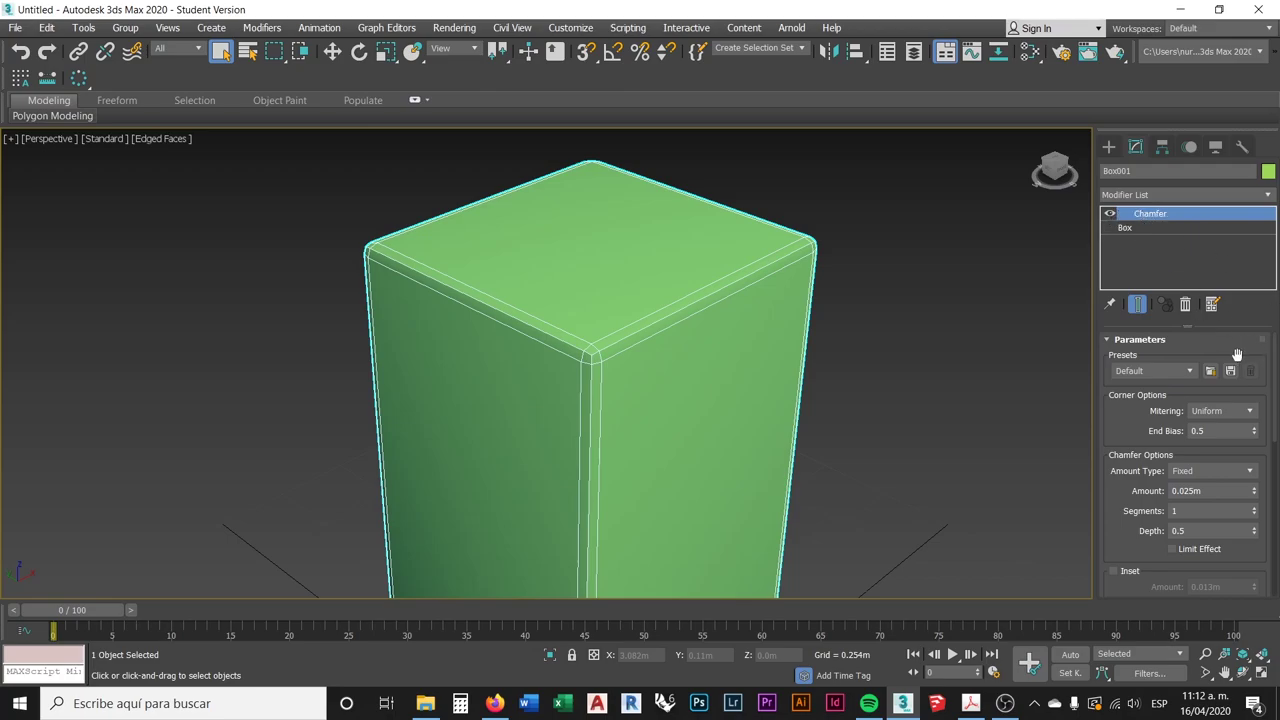
{"action": "mouse_move", "coordinate": [1275, 374]}
{"action": "left_click_drag", "start_coordinate": [1256, 492], "coordinate": [1256, 422]}
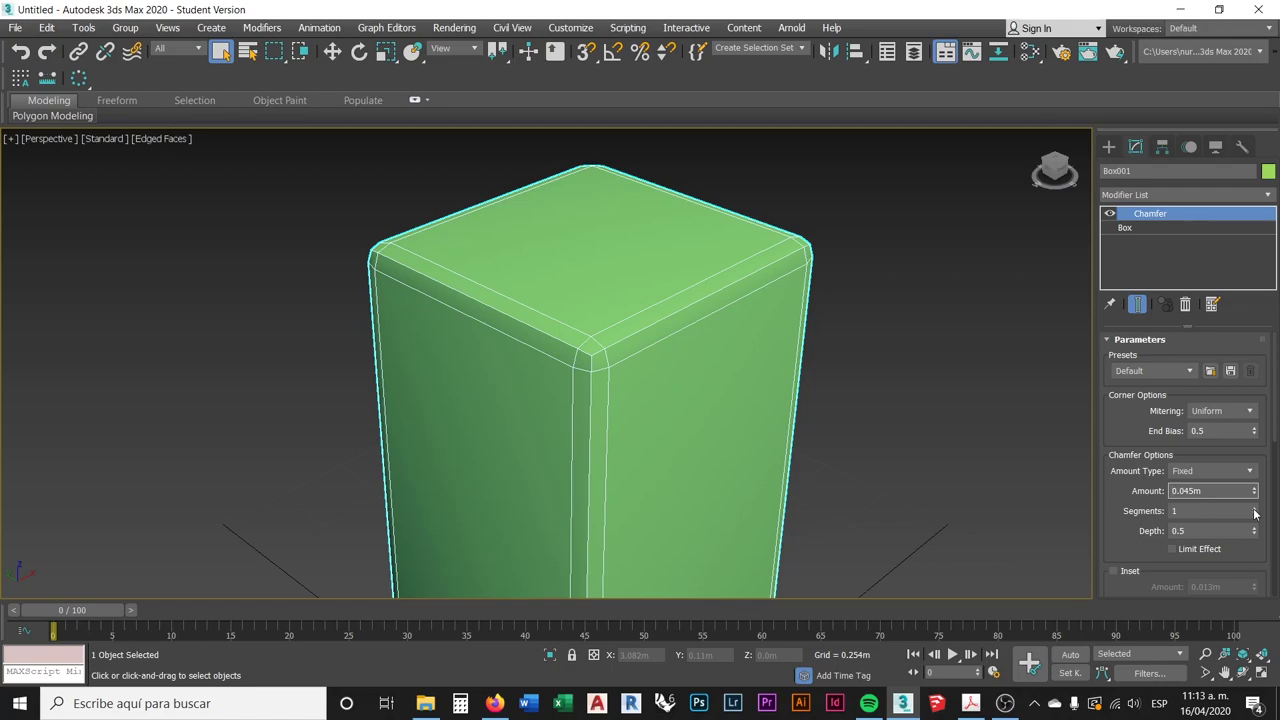
- Raise the chamfer segments to 2 and inspect the corner up close, and set them to 3
{"action": "left_click", "coordinate": [1255, 509]}
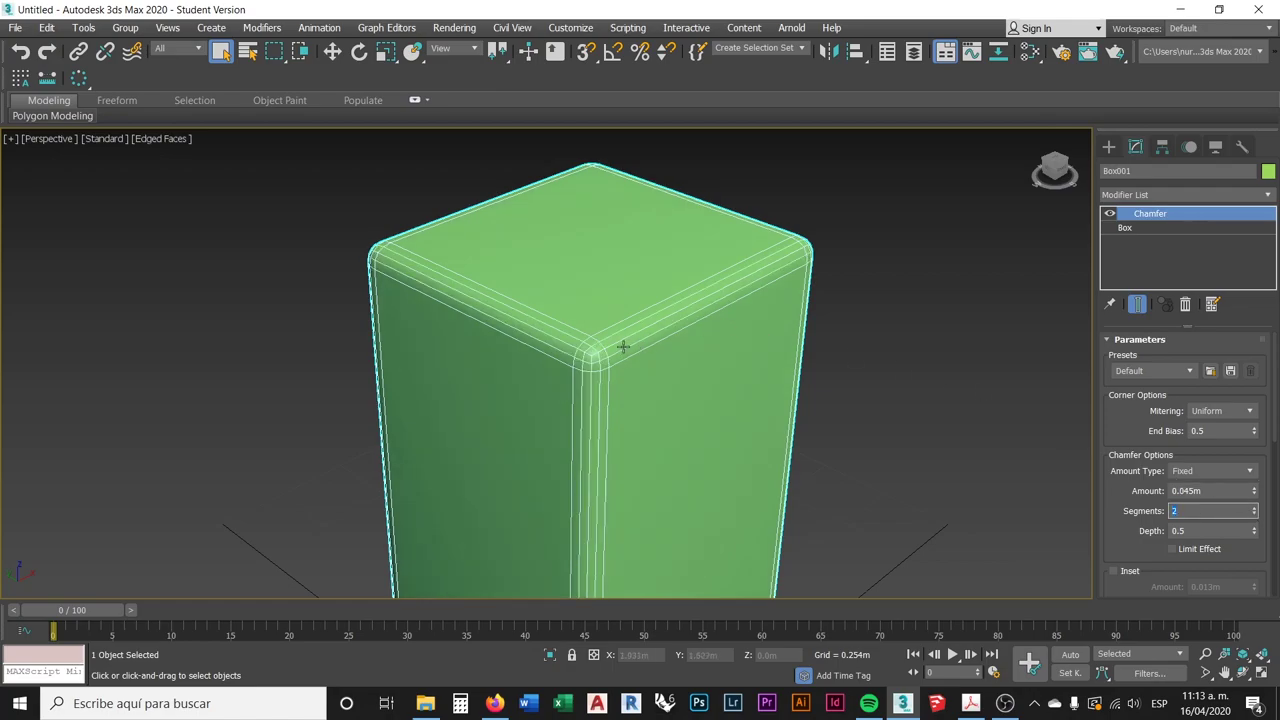
{"action": "scroll", "coordinate": [605, 330], "scroll_direction": "up", "scroll_amount": 2}
{"action": "scroll", "coordinate": [594, 326], "scroll_direction": "up", "scroll_amount": 2}
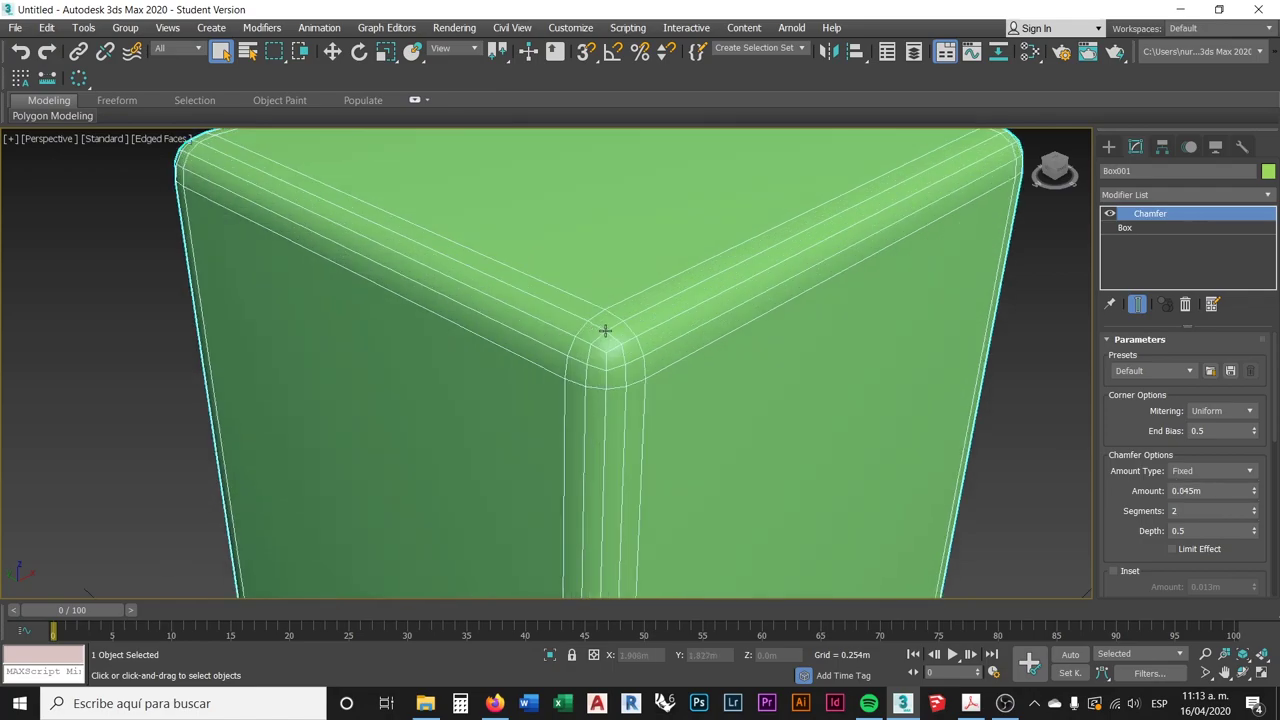
{"action": "middle_click_drag", "start_coordinate": [709, 337], "coordinate": [697, 341]}
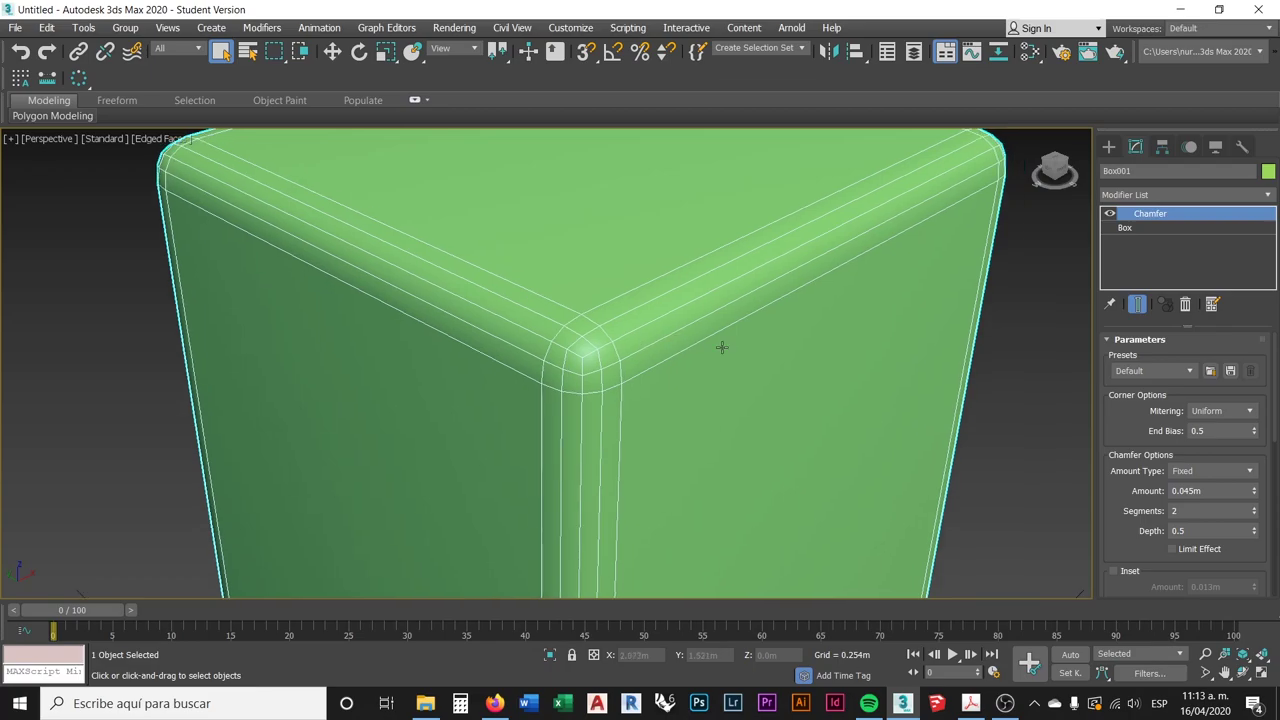
{"action": "left_click", "coordinate": [1256, 510]}
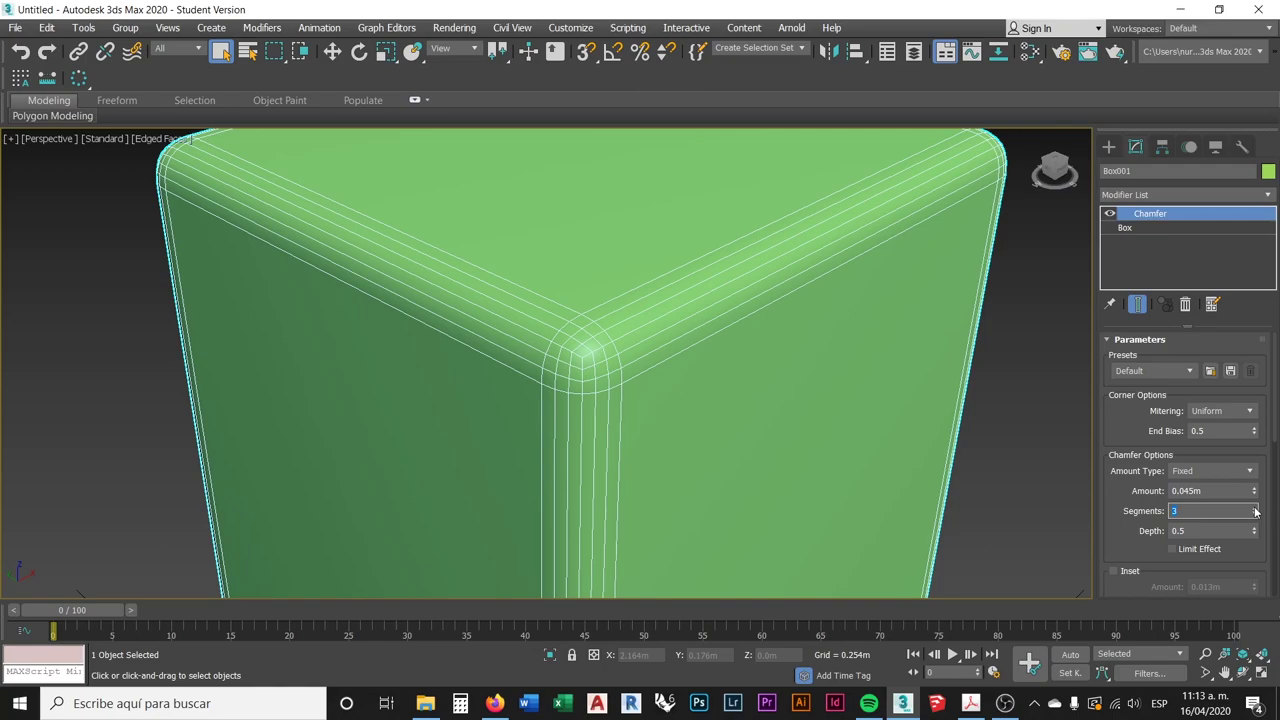
- Try the Quad mitering option on the box's chamfered corners
{"action": "left_click", "coordinate": [1250, 411]}
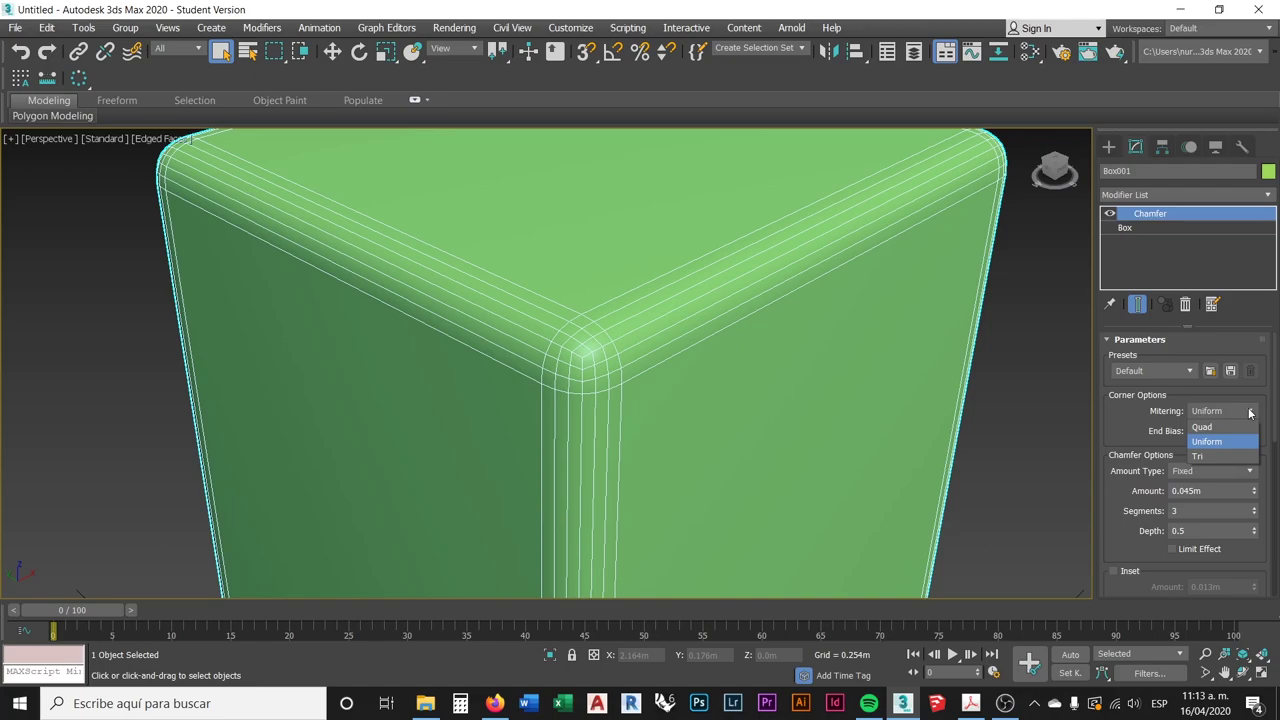
{"action": "left_click", "coordinate": [1250, 411]}
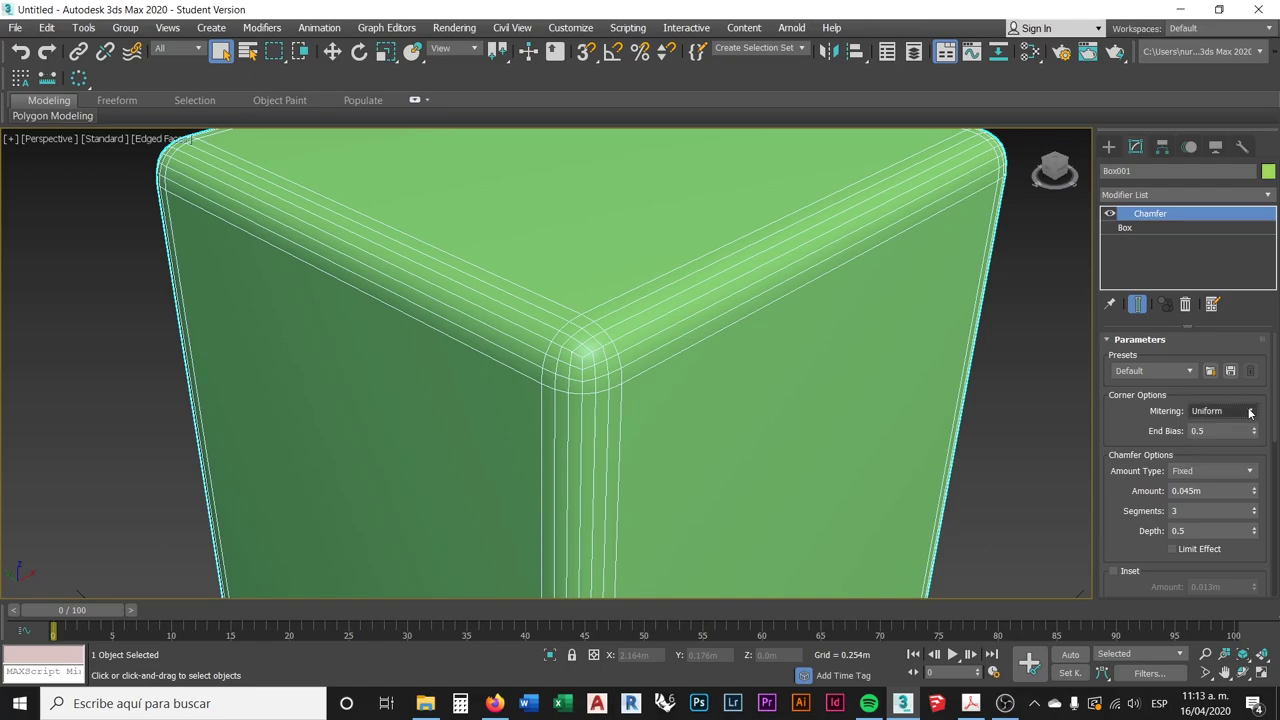
{"action": "left_click", "coordinate": [1250, 411]}
{"action": "left_click", "coordinate": [1222, 441]}
{"action": "middle_click_drag", "start_coordinate": [596, 320], "coordinate": [601, 357]}
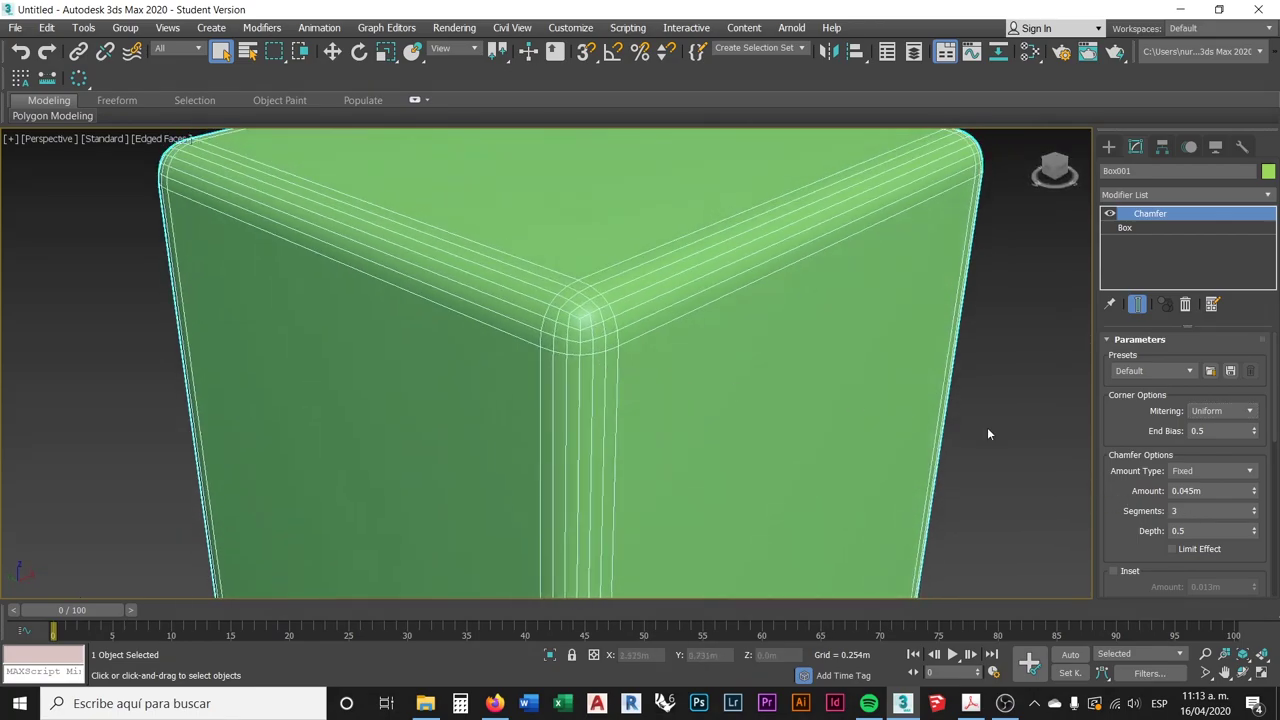
{"action": "left_click", "coordinate": [1201, 411]}
{"action": "left_click", "coordinate": [1211, 428]}
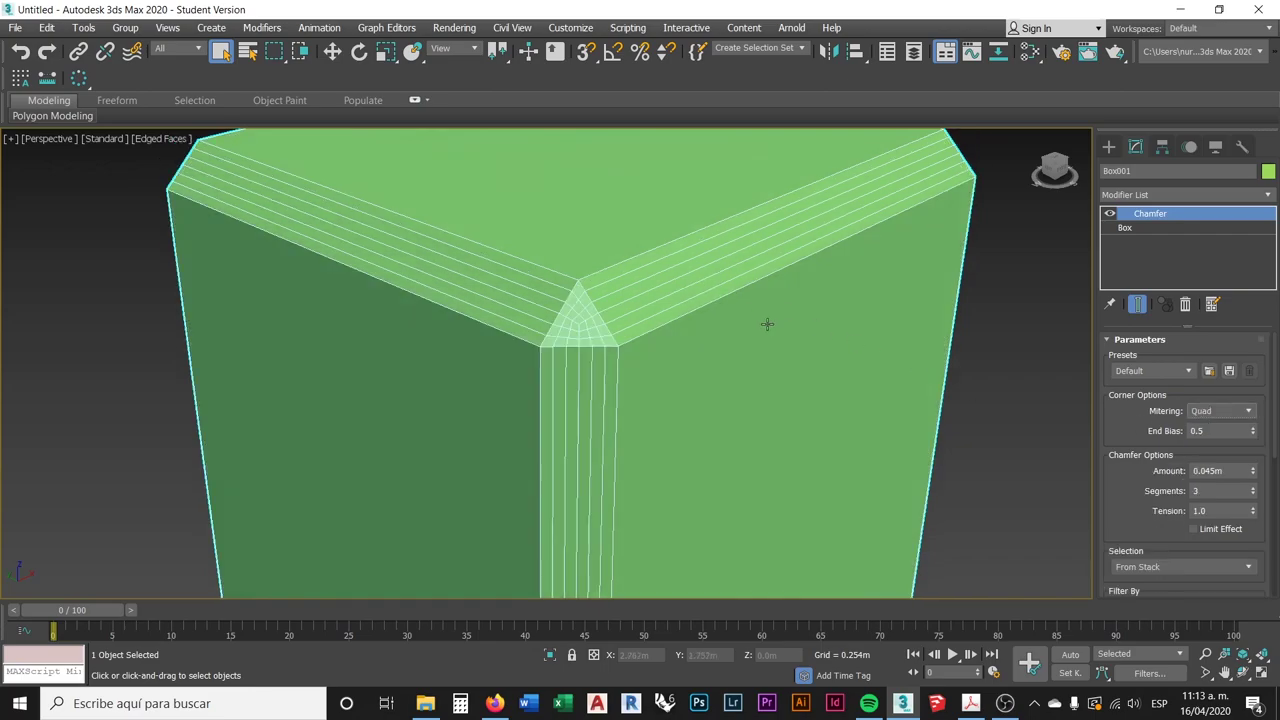
- Try the Tri mitering option and examine the box's chamfered corner up close
{"action": "left_click", "coordinate": [1205, 411]}
{"action": "left_click", "coordinate": [1198, 456]}
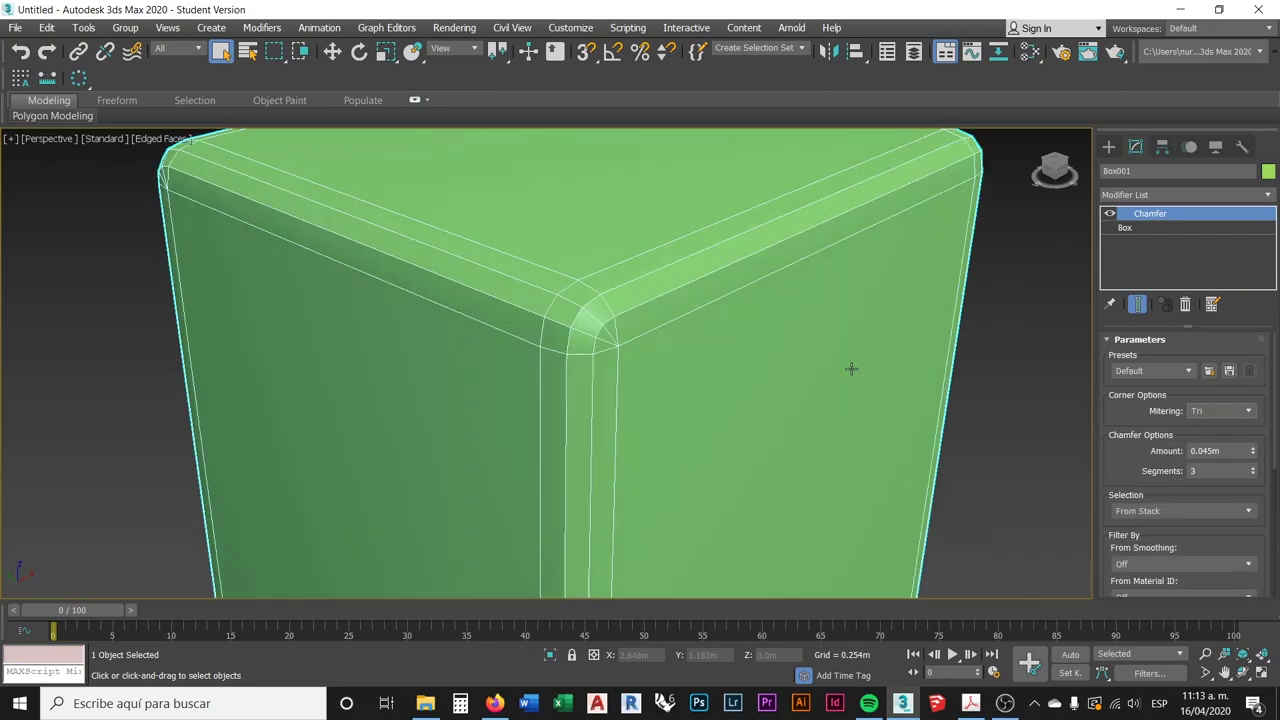
{"action": "middle_click_drag", "start_coordinate": [587, 319], "coordinate": [633, 383]}
{"action": "scroll", "coordinate": [651, 372], "scroll_direction": "up", "scroll_amount": 5}
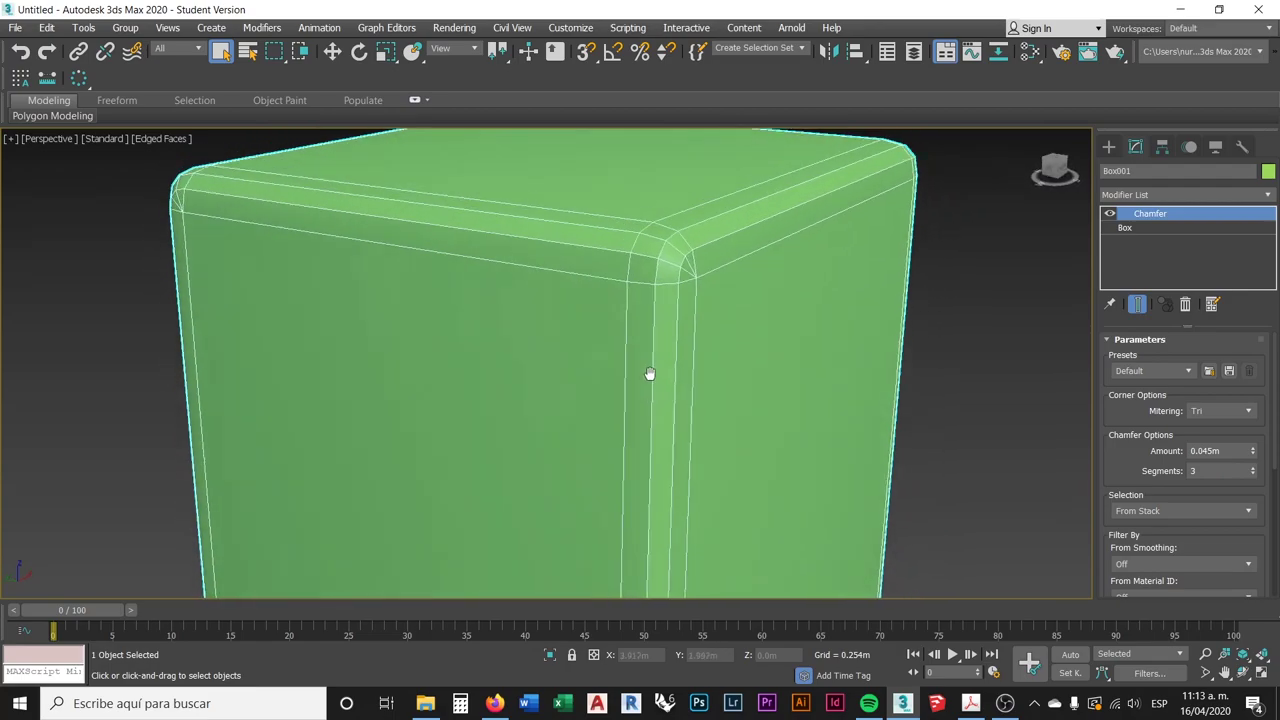
{"action": "scroll", "coordinate": [652, 356], "scroll_direction": "up", "scroll_amount": 2}
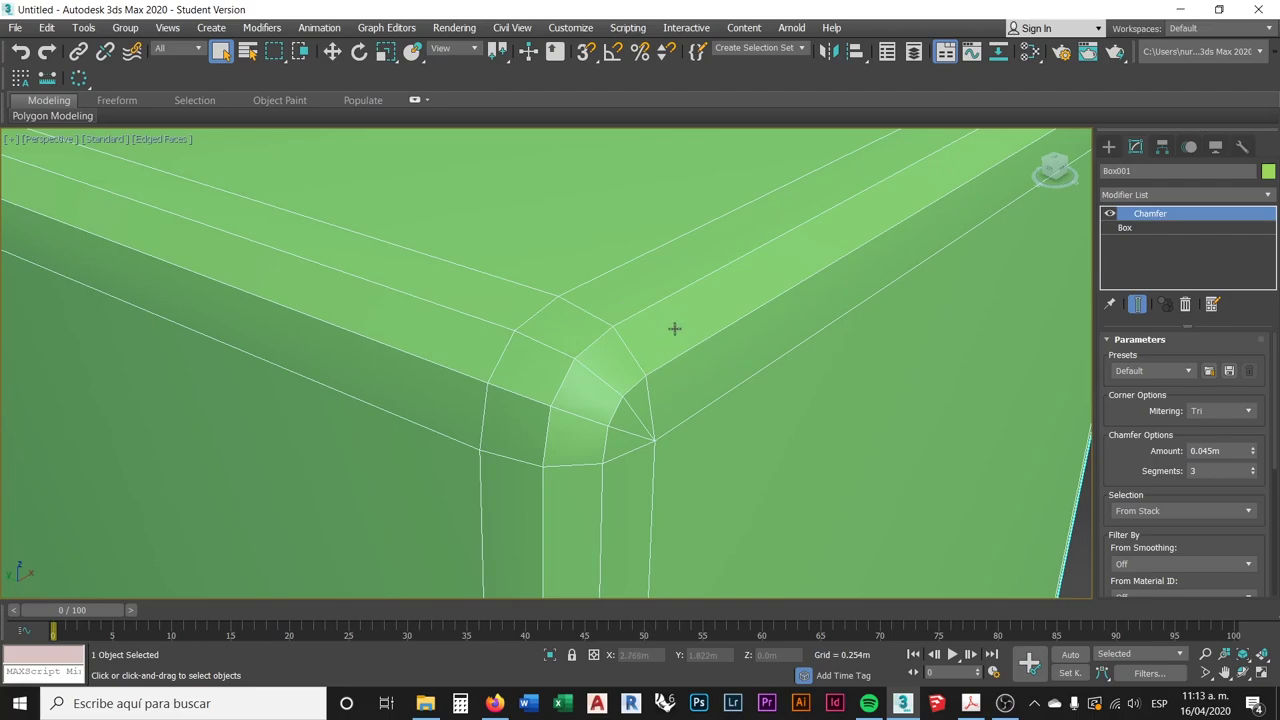
{"action": "scroll", "coordinate": [658, 352], "scroll_direction": "down", "scroll_amount": 6}
{"action": "scroll", "coordinate": [661, 357], "scroll_direction": "down", "scroll_amount": 1}
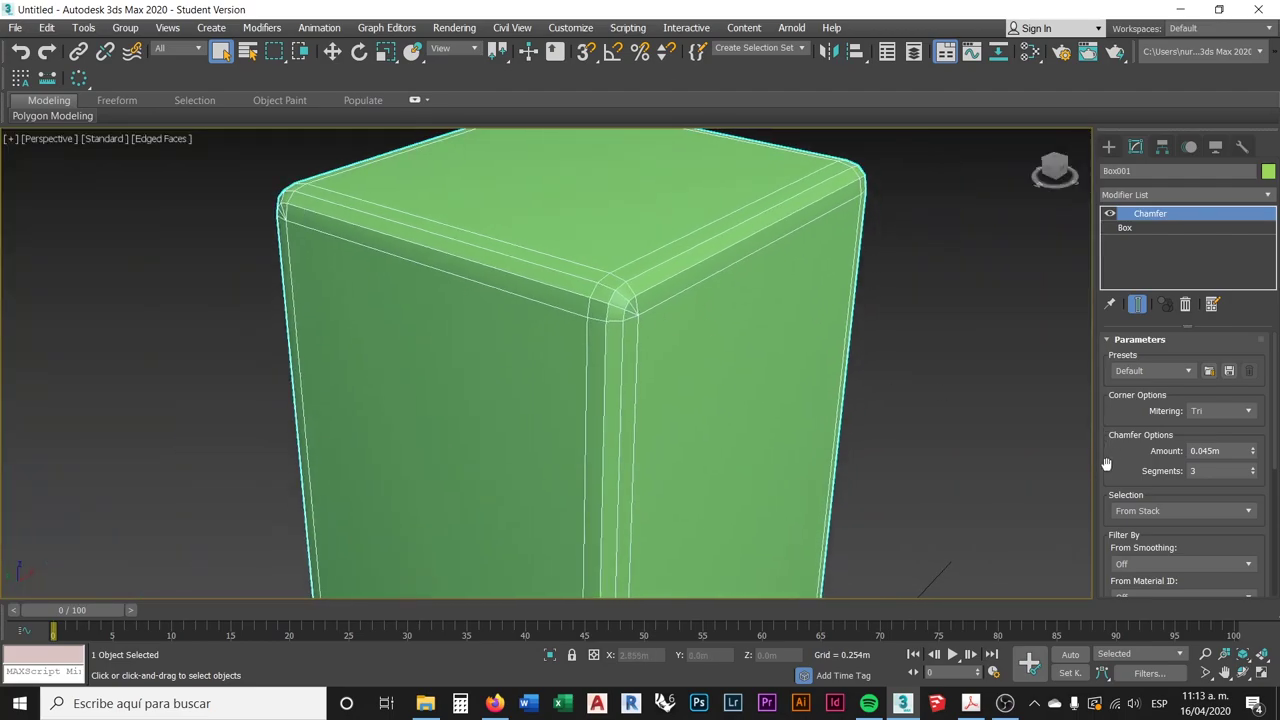
- Look through the remaining Chamfer parameters and return the mitering to Uniform
{"action": "left_click_drag", "start_coordinate": [1118, 462], "coordinate": [1116, 420]}
{"action": "scroll", "coordinate": [1116, 420], "scroll_direction": "down", "scroll_amount": 5}
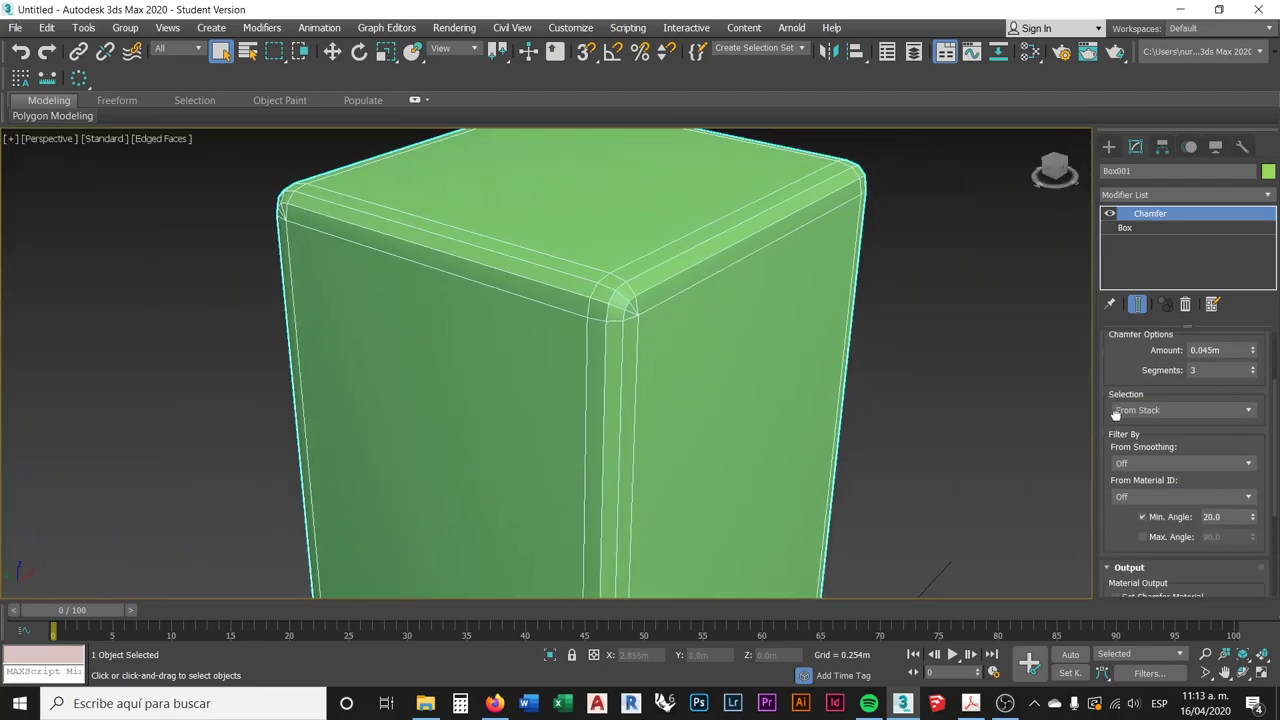
{"action": "scroll", "coordinate": [1116, 416], "scroll_direction": "down", "scroll_amount": 2}
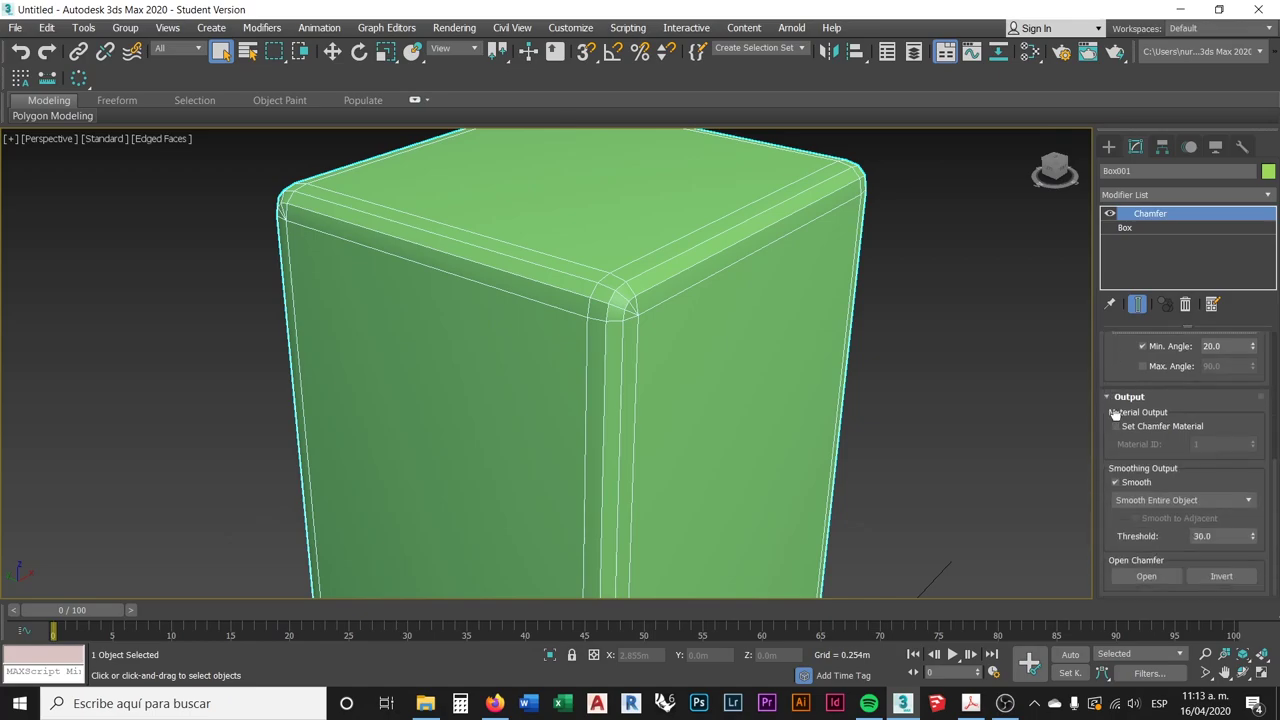
{"action": "scroll", "coordinate": [1146, 456], "scroll_direction": "up", "scroll_amount": 7}
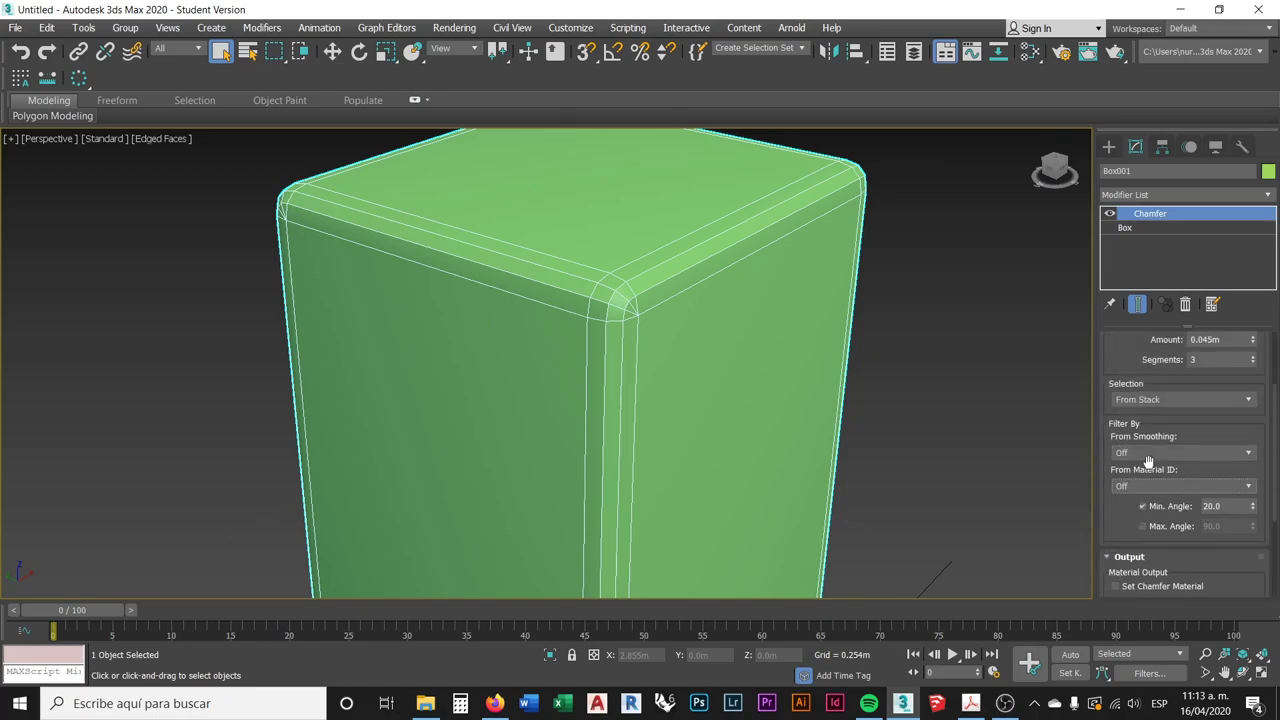
{"action": "left_click", "coordinate": [1233, 382]}
{"action": "left_click", "coordinate": [1206, 410]}
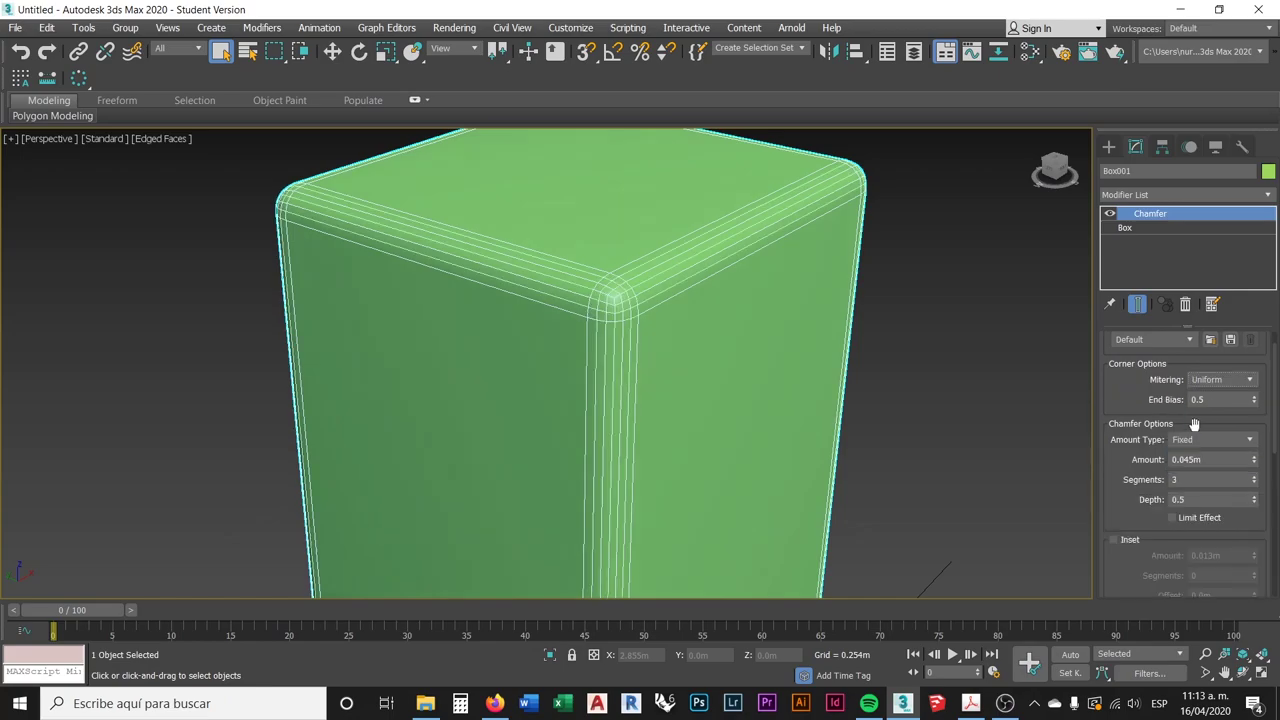
- Try the Smooth Chamfers Only smoothing output on the chamfered box and return it to Smooth Entire Object
{"action": "scroll", "coordinate": [1113, 440], "scroll_direction": "down", "scroll_amount": 3}
{"action": "scroll", "coordinate": [1113, 438], "scroll_direction": "down", "scroll_amount": 7}
{"action": "left_click", "coordinate": [1115, 483]}
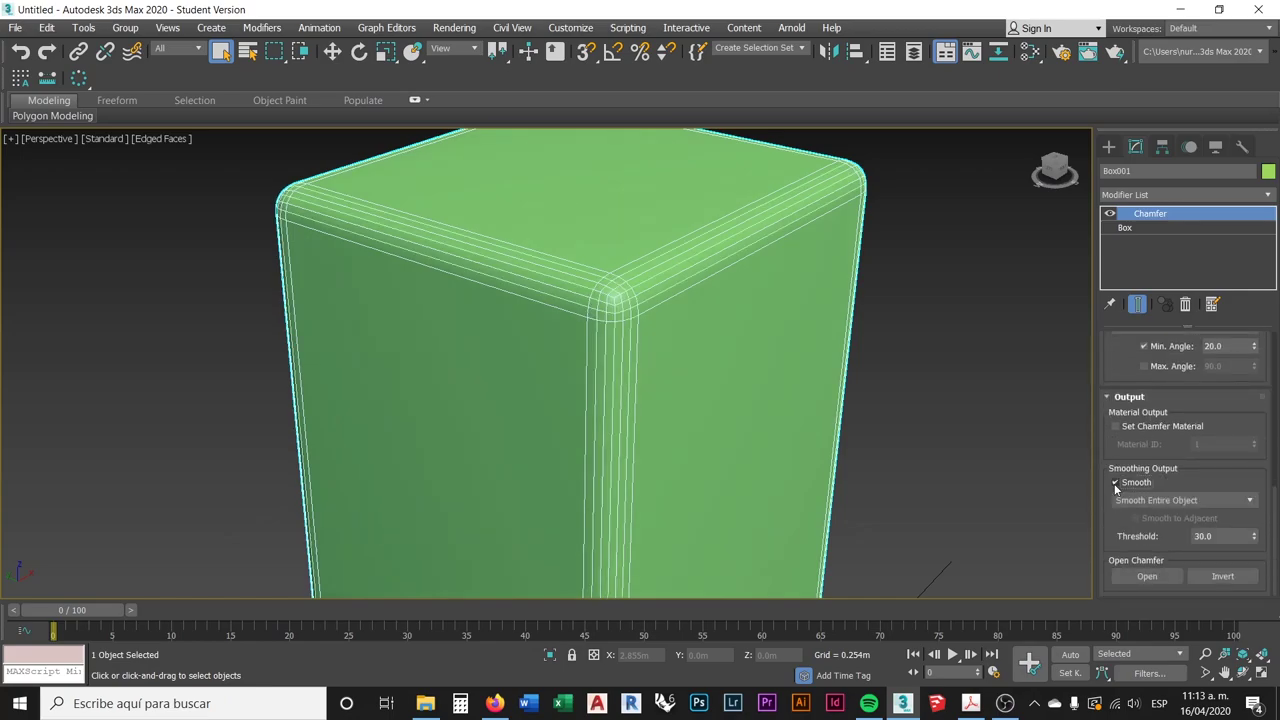
{"action": "middle_click_drag", "start_coordinate": [641, 319], "coordinate": [600, 317], "text": "alt"}
{"action": "scroll", "coordinate": [600, 317], "scroll_direction": "up", "scroll_amount": 4}
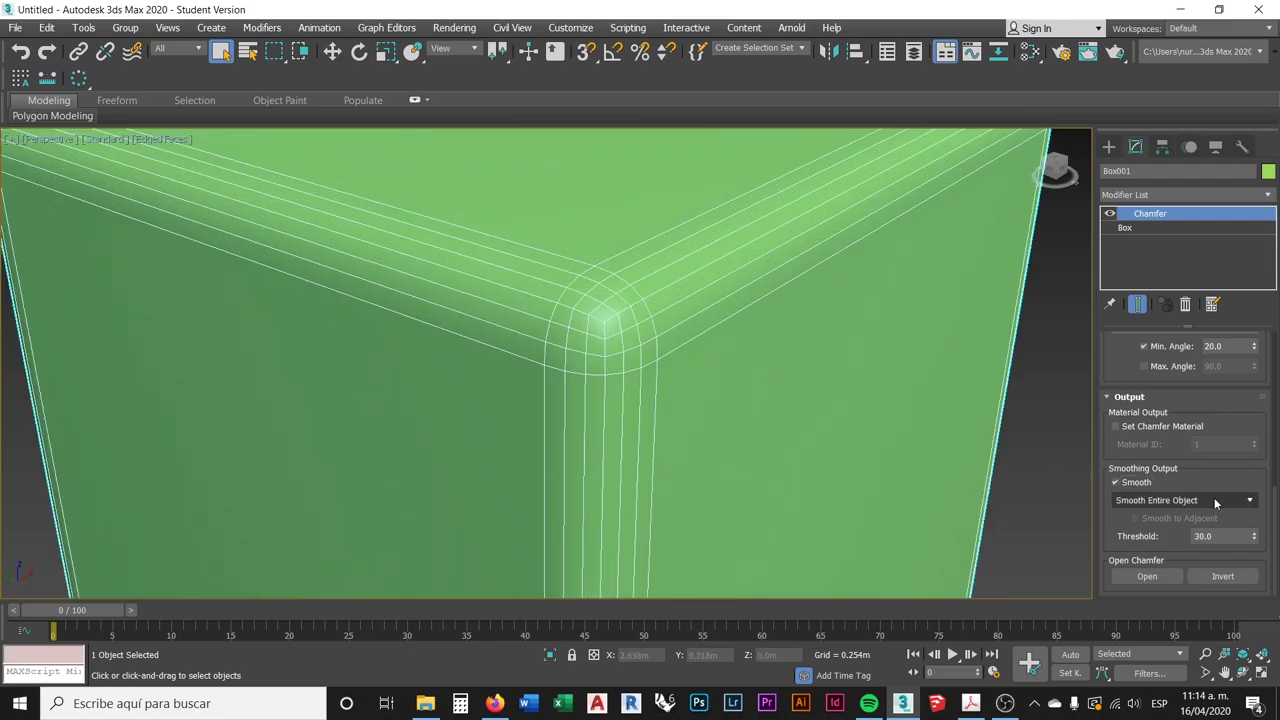
{"action": "left_click", "coordinate": [1178, 501]}
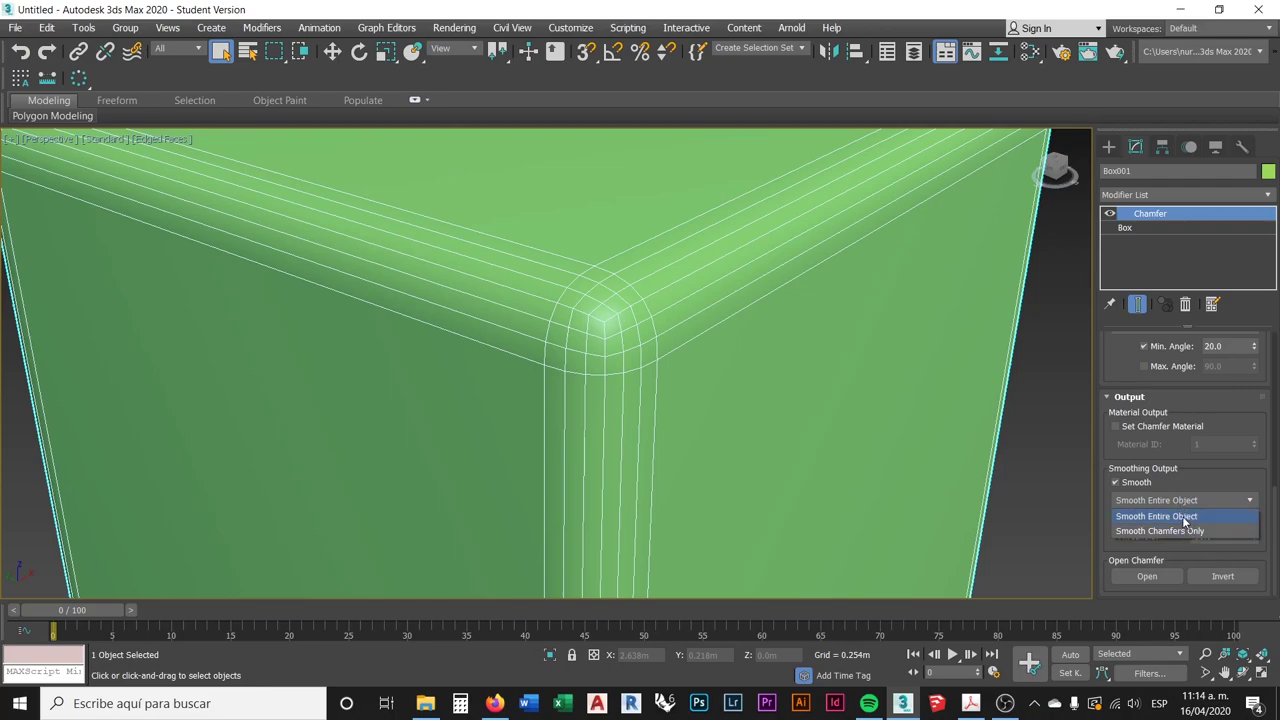
{"action": "left_click", "coordinate": [1185, 517]}
{"action": "left_click", "coordinate": [1190, 500]}
{"action": "left_click", "coordinate": [1175, 531]}
{"action": "left_click", "coordinate": [1186, 501]}
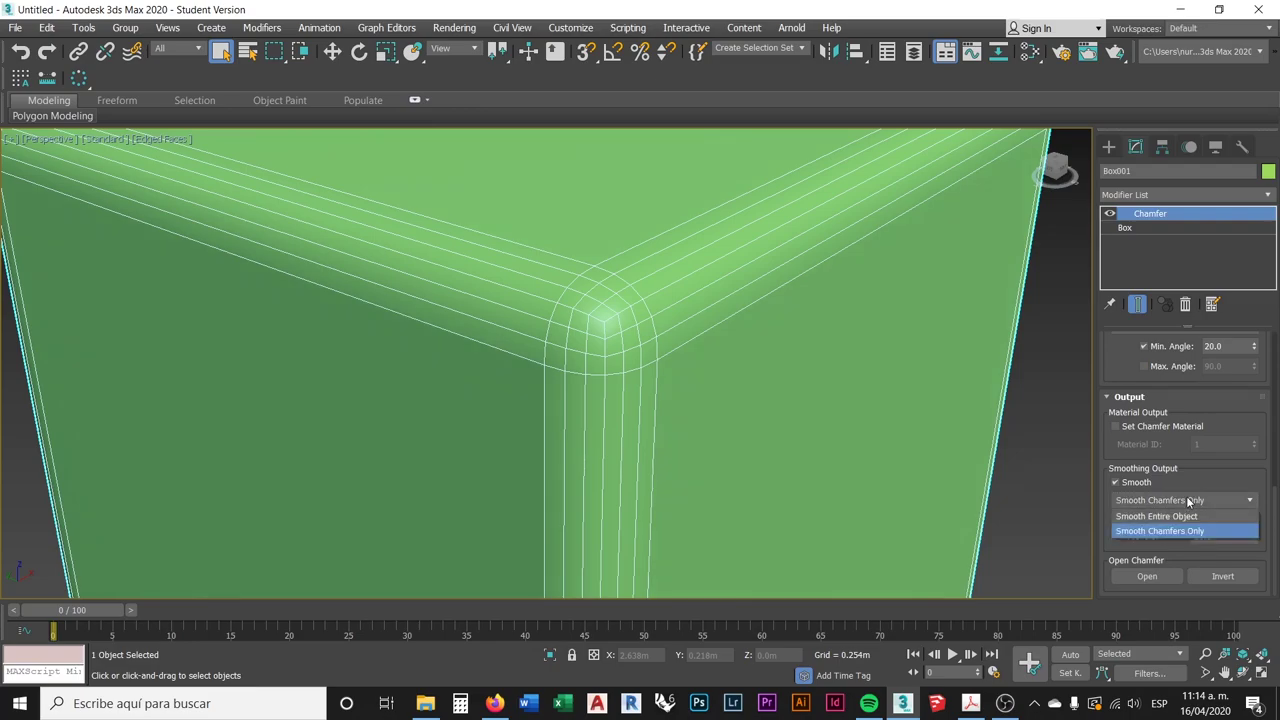
{"action": "left_click", "coordinate": [1175, 517]}
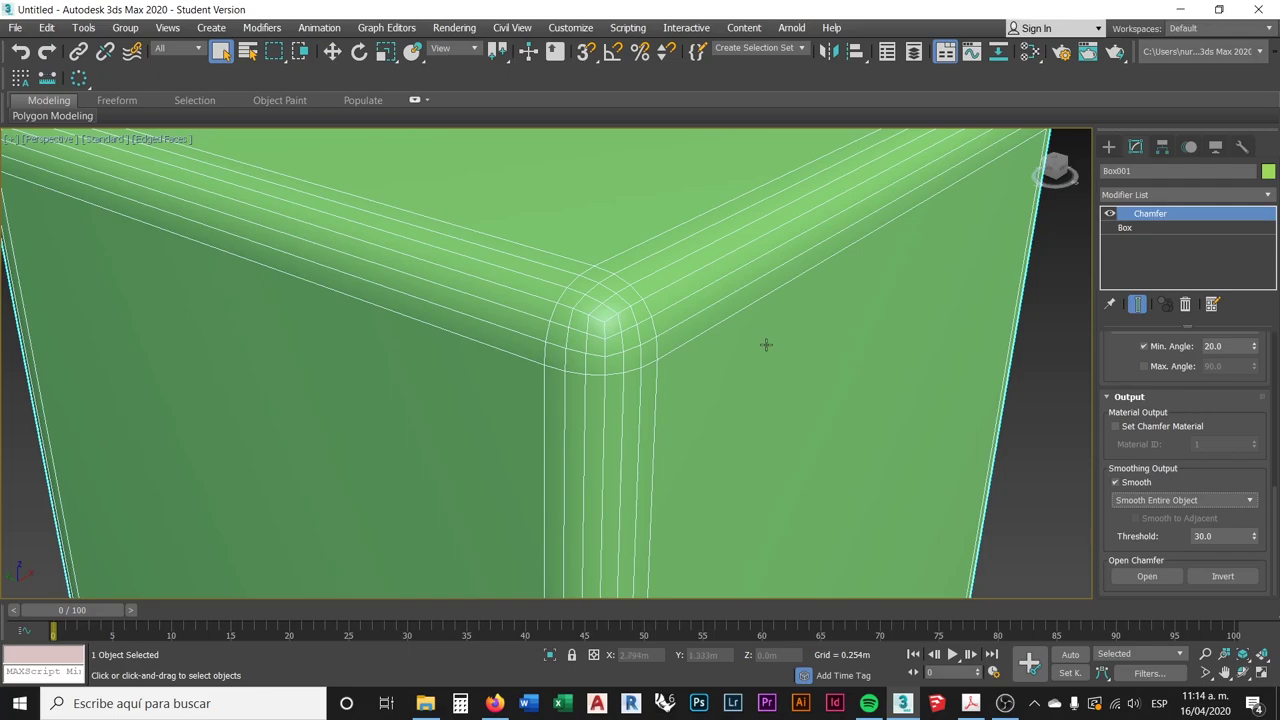
- Add a Taper modifier above the Chamfer modifier on the green box
{"action": "scroll", "coordinate": [722, 333], "scroll_direction": "down", "scroll_amount": 3}
{"action": "scroll", "coordinate": [680, 338], "scroll_direction": "down", "scroll_amount": 4}
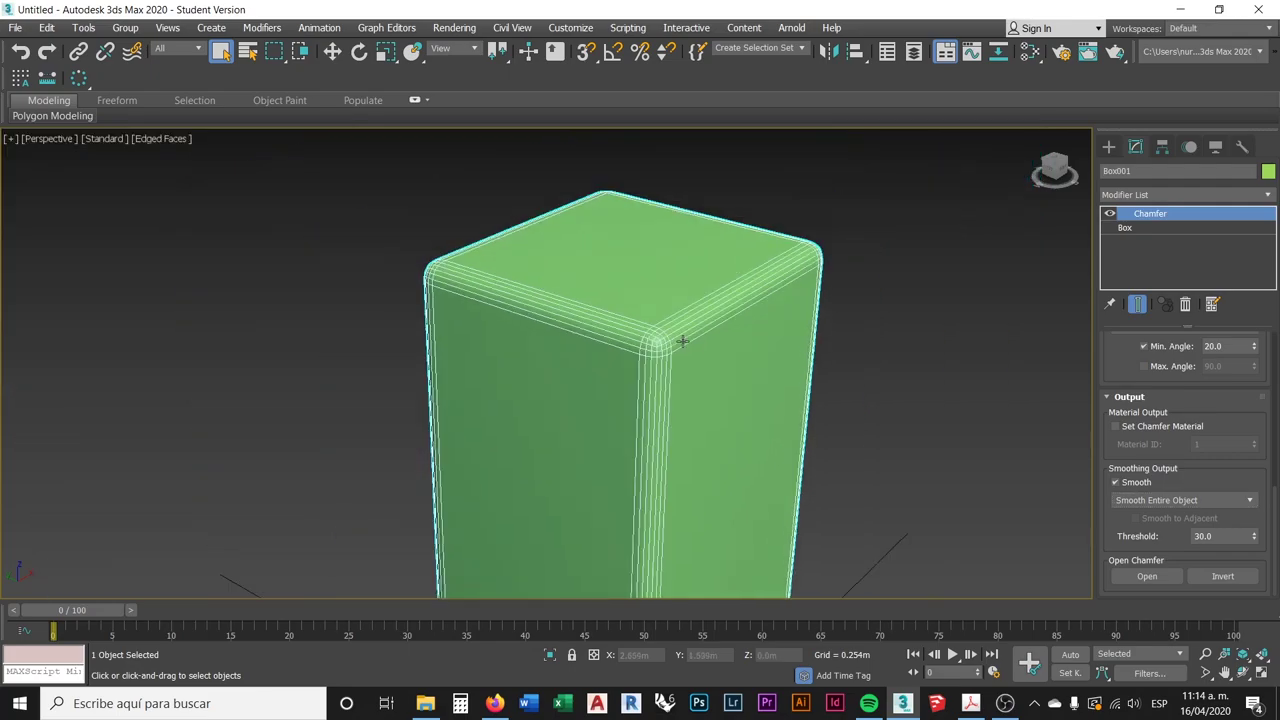
{"action": "scroll", "coordinate": [700, 340], "scroll_direction": "down", "scroll_amount": 4}
{"action": "middle_click_drag", "start_coordinate": [680, 324], "coordinate": [669, 264]}
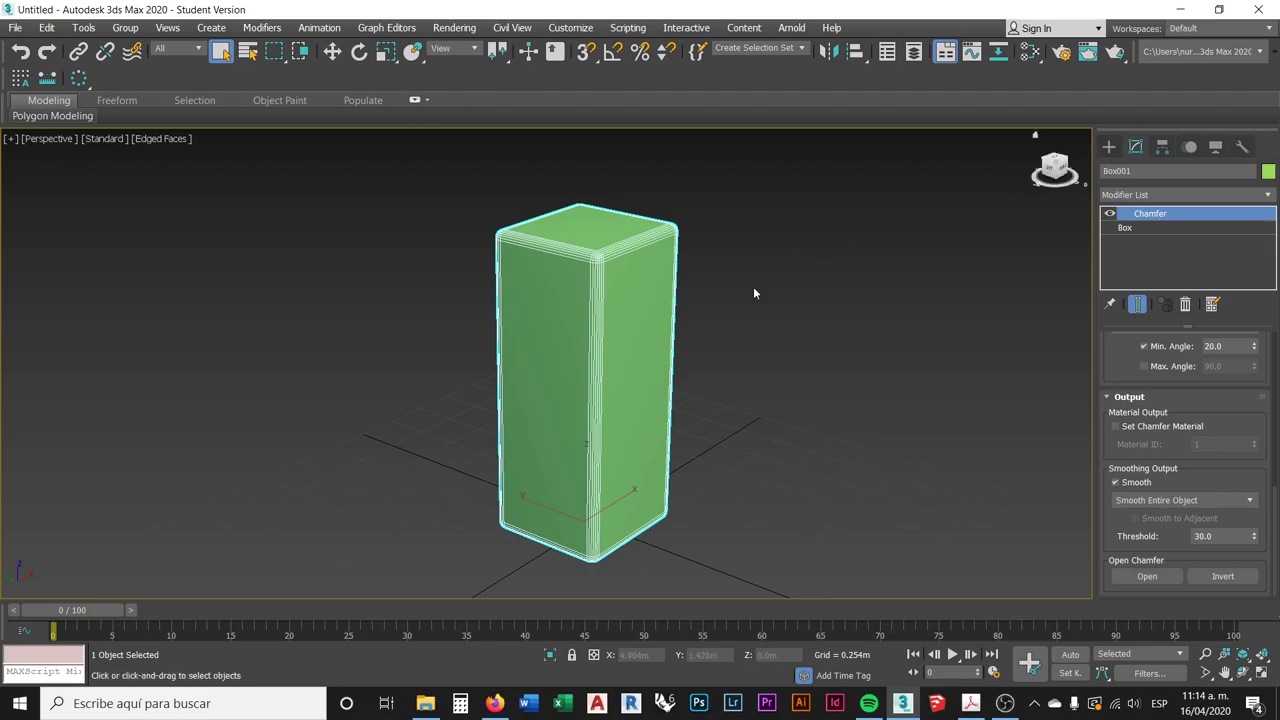
{"action": "middle_click_drag", "start_coordinate": [866, 314], "coordinate": [894, 332]}
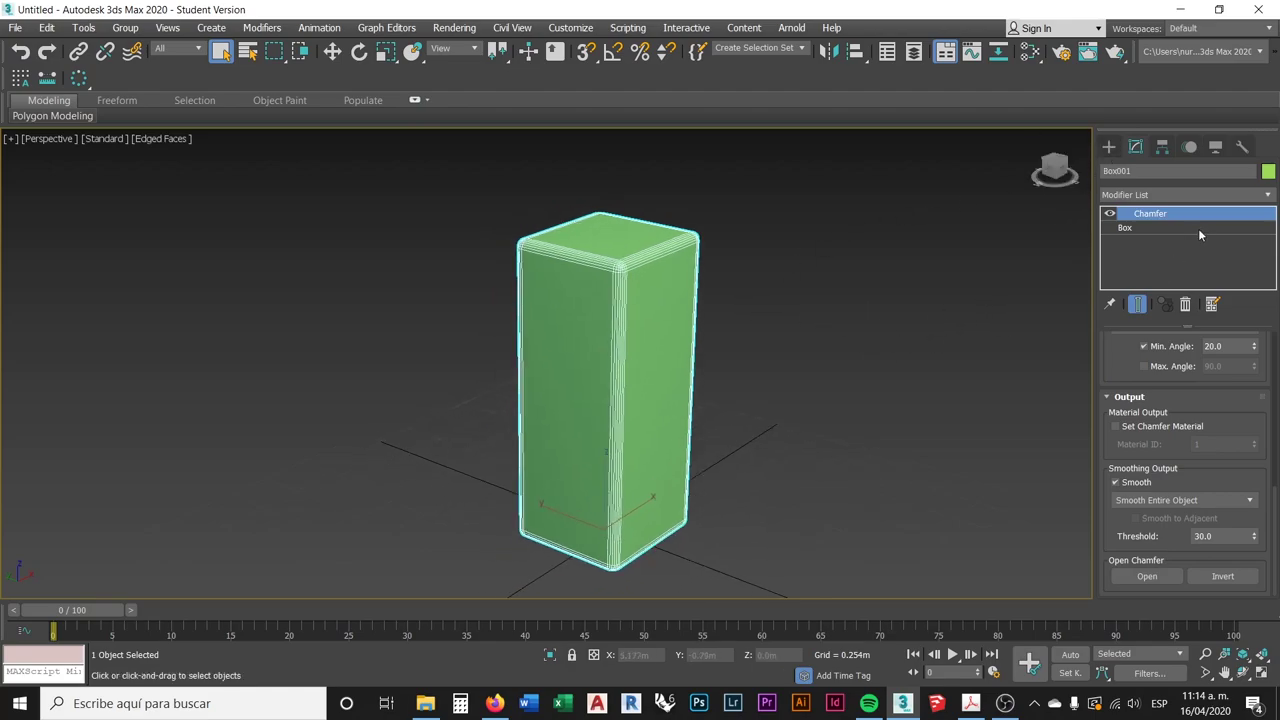
{"action": "left_click", "coordinate": [1268, 194]}
{"action": "left_click_drag", "start_coordinate": [1265, 243], "coordinate": [1261, 531]}
{"action": "scroll", "coordinate": [1250, 531], "scroll_direction": "down", "scroll_amount": 1}
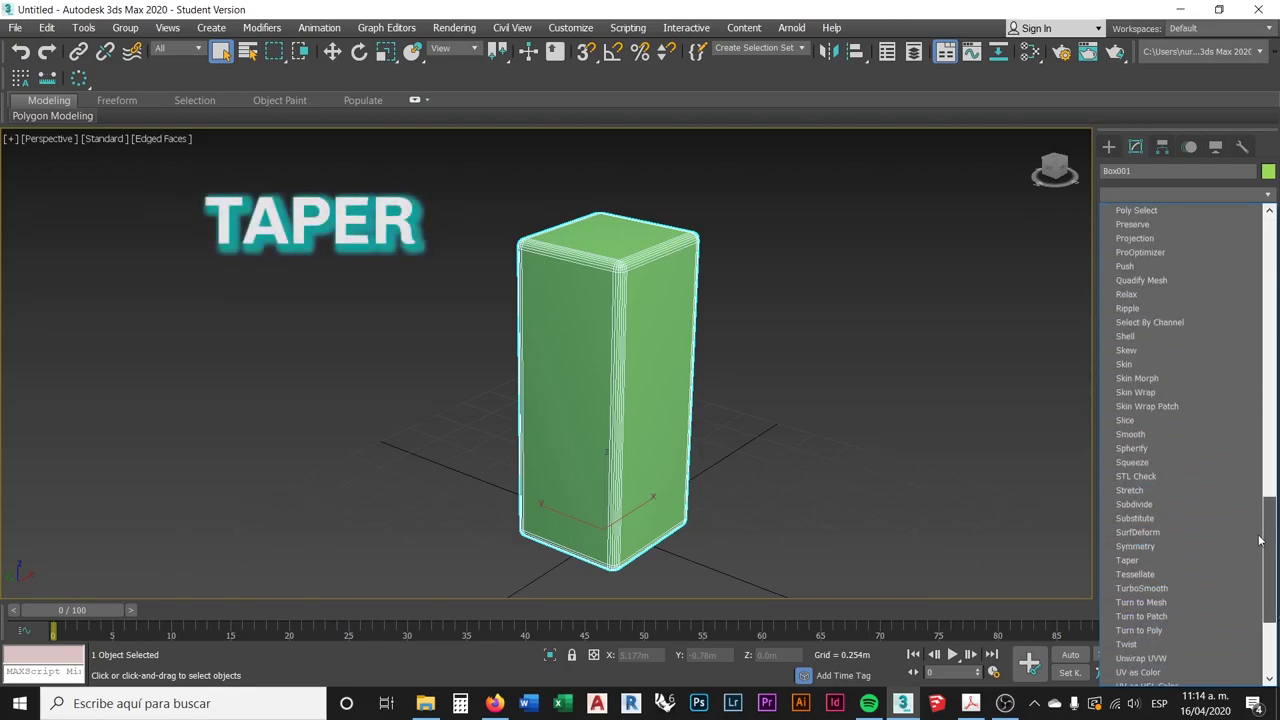
{"action": "left_click", "coordinate": [1130, 560]}
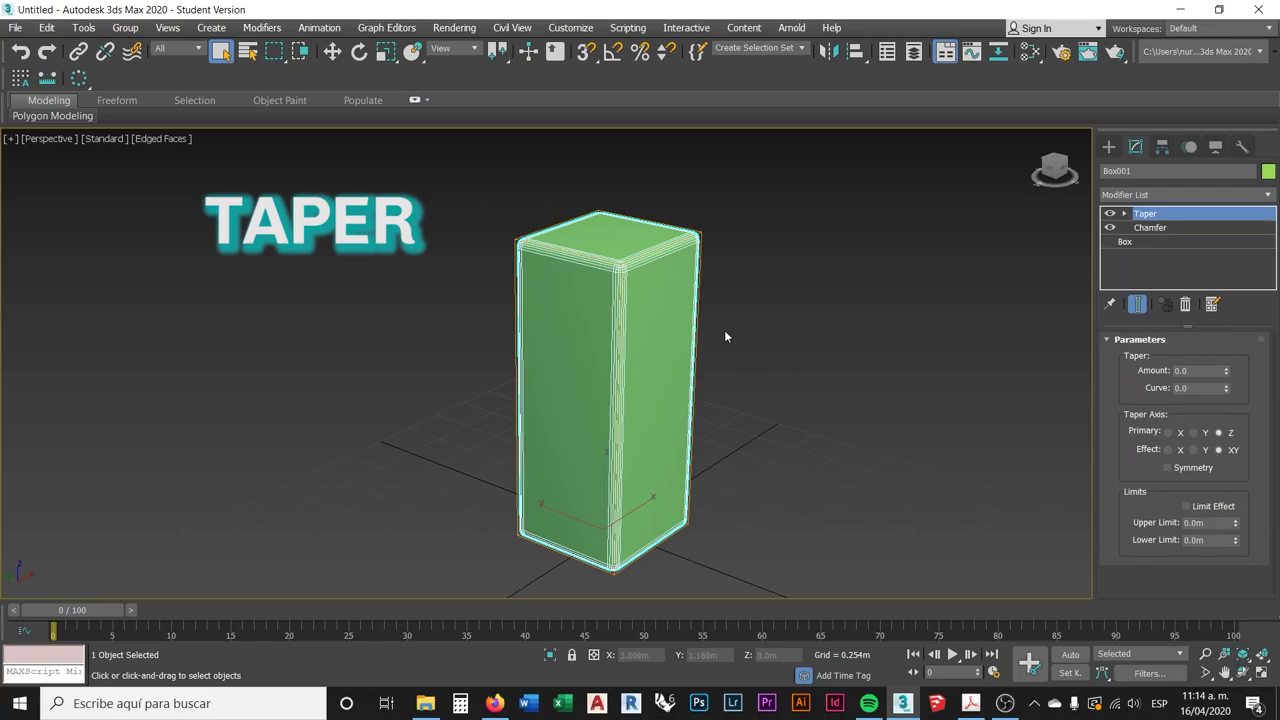
- Set the Taper amount to 0.81 so that the box flares outward toward its upper end
{"action": "middle_click_drag", "start_coordinate": [723, 333], "coordinate": [697, 337]}
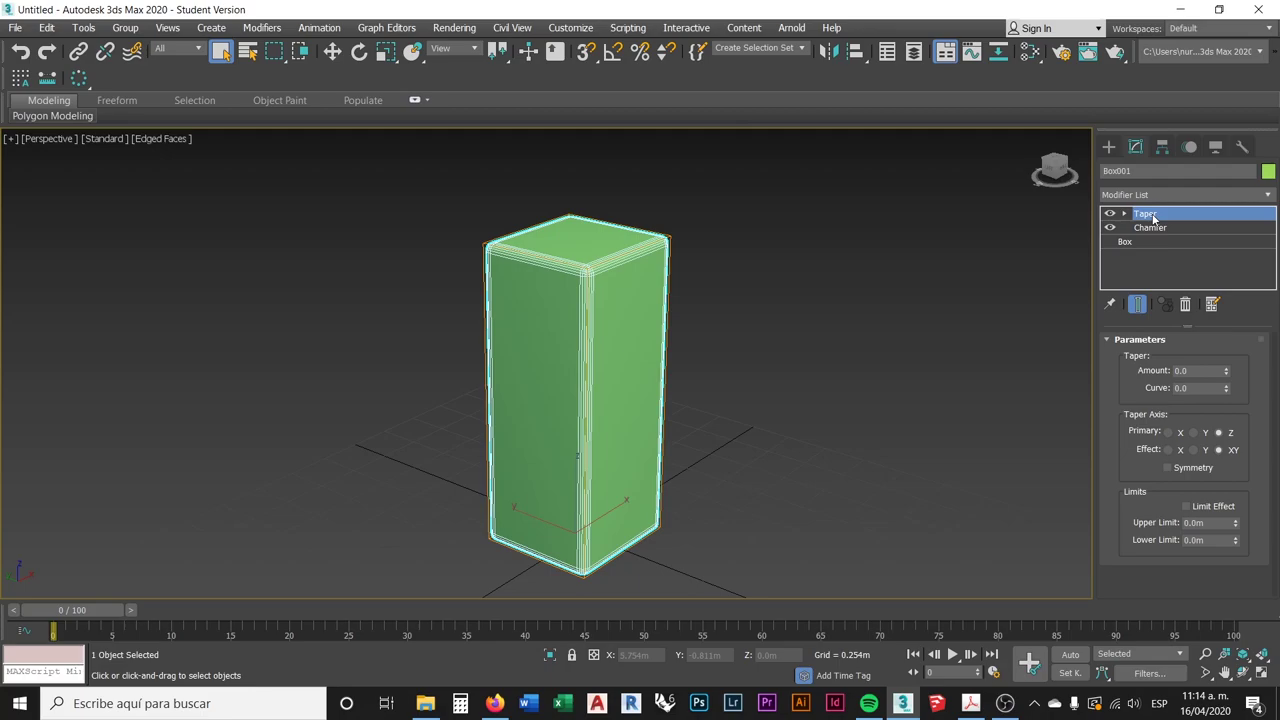
{"action": "mouse_move", "coordinate": [797, 314]}
{"action": "middle_mouse_down"}
{"action": "mouse_move", "coordinate": [768, 300]}
{"action": "mouse_move", "coordinate": [785, 292]}
{"action": "middle_mouse_up"}
{"action": "middle_click_drag", "start_coordinate": [950, 370], "coordinate": [937, 366]}
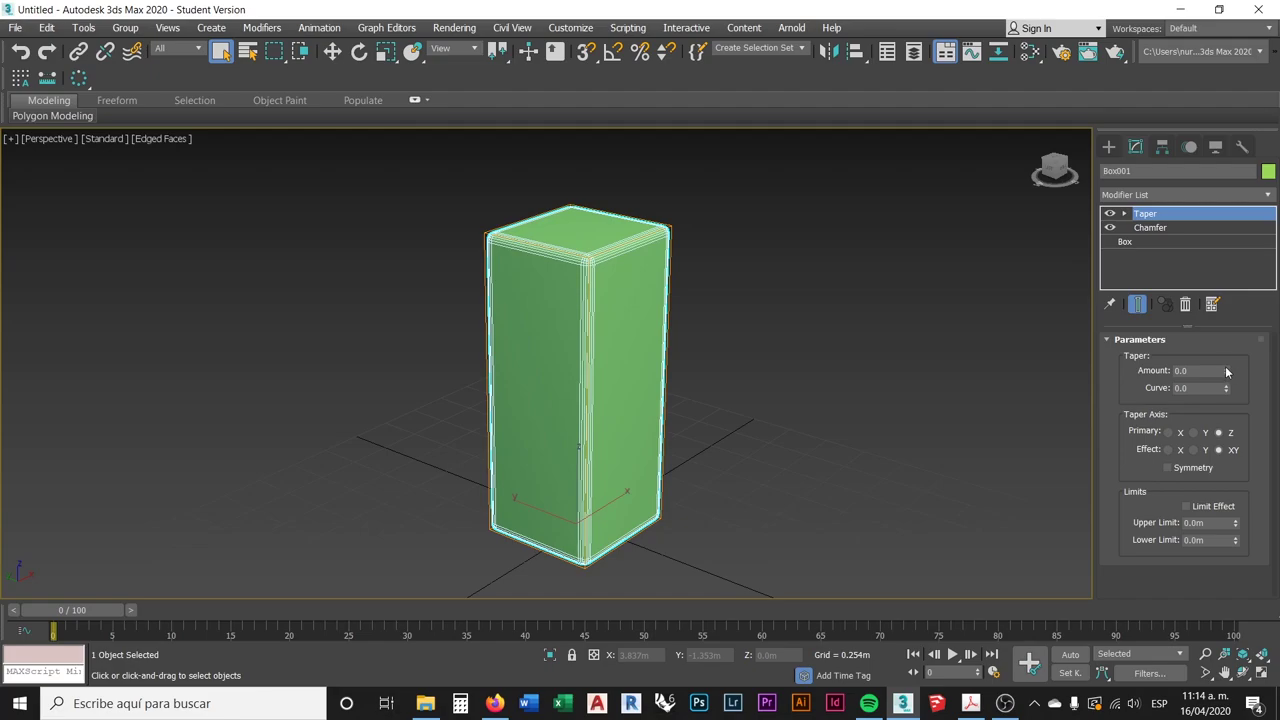
{"action": "mouse_move", "coordinate": [1228, 373]}
{"action": "left_mouse_down"}
{"action": "mouse_move", "coordinate": [1229, 334]}
{"action": "mouse_move", "coordinate": [1235, 392]}
{"action": "mouse_move", "coordinate": [1238, 305]}
{"action": "mouse_move", "coordinate": [1228, 370]}
{"action": "left_mouse_up"}
{"action": "left_click_drag", "start_coordinate": [1228, 355], "coordinate": [1222, 358]}
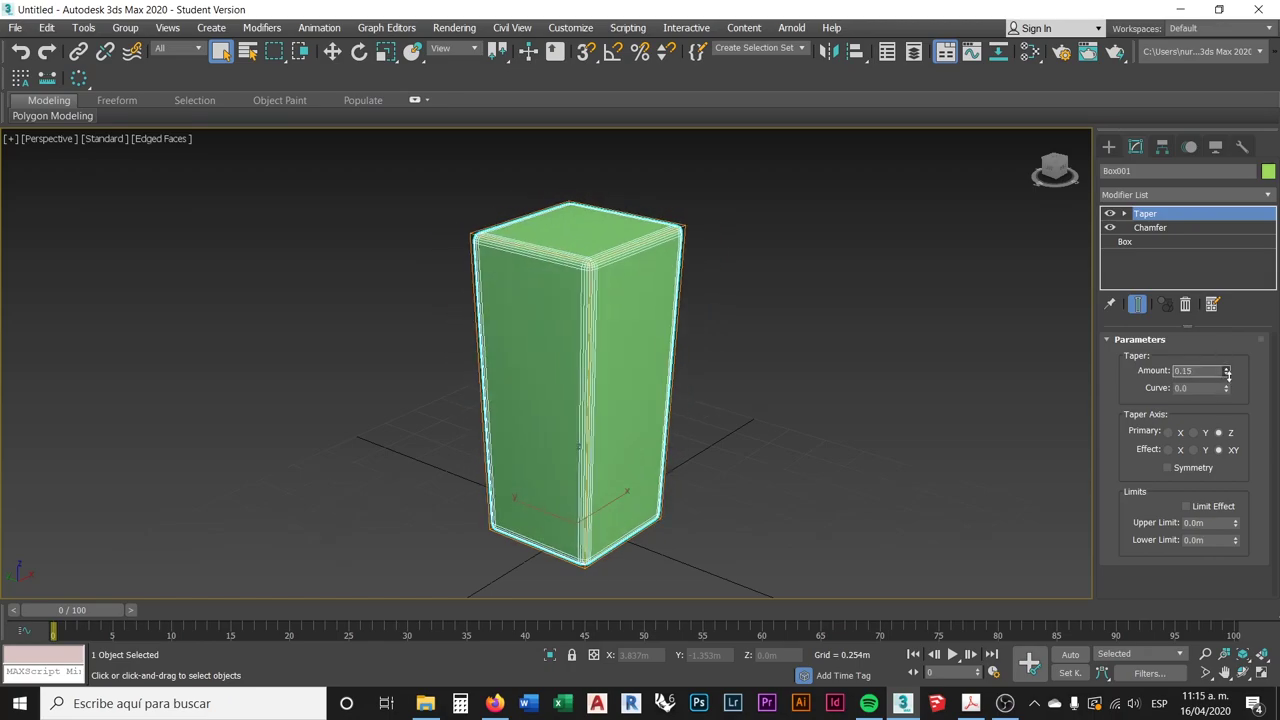
{"action": "left_click_drag", "start_coordinate": [1224, 372], "coordinate": [1226, 334]}
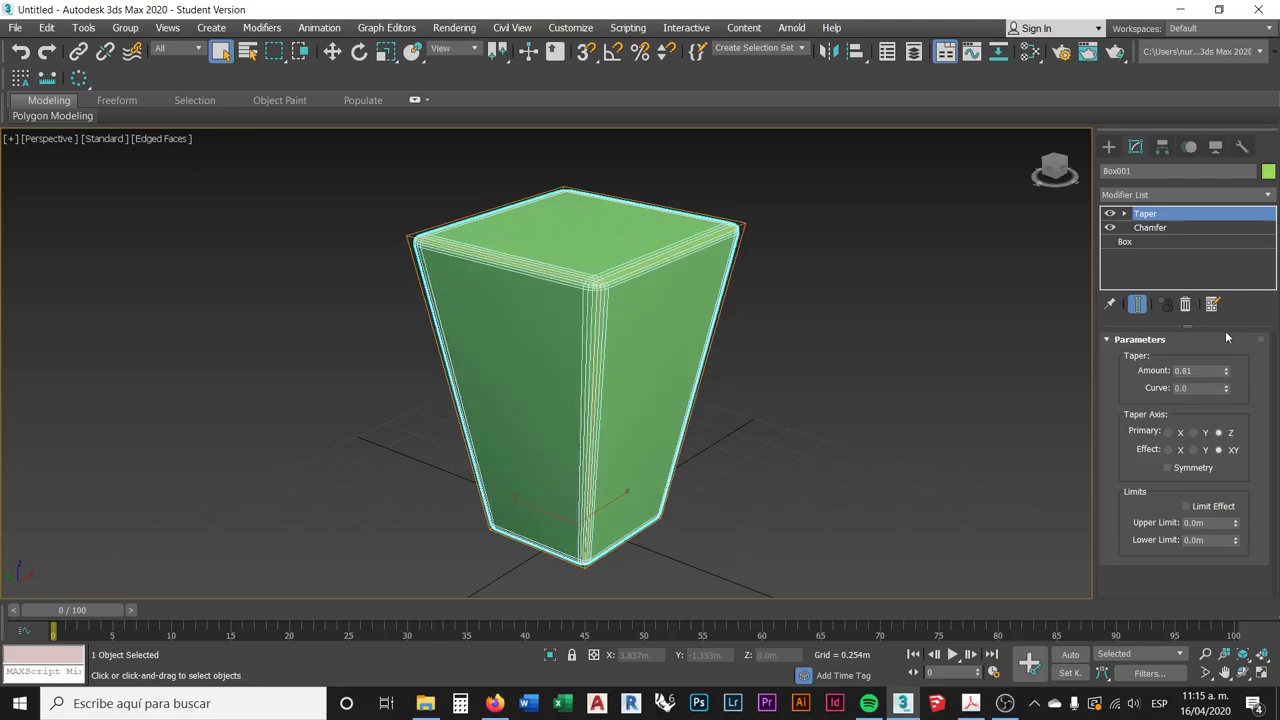
- Try Y and X as the primary taper axis and Z, Y and ZY as the effect, and return the primary axis to Z
{"action": "left_click", "coordinate": [1193, 432]}
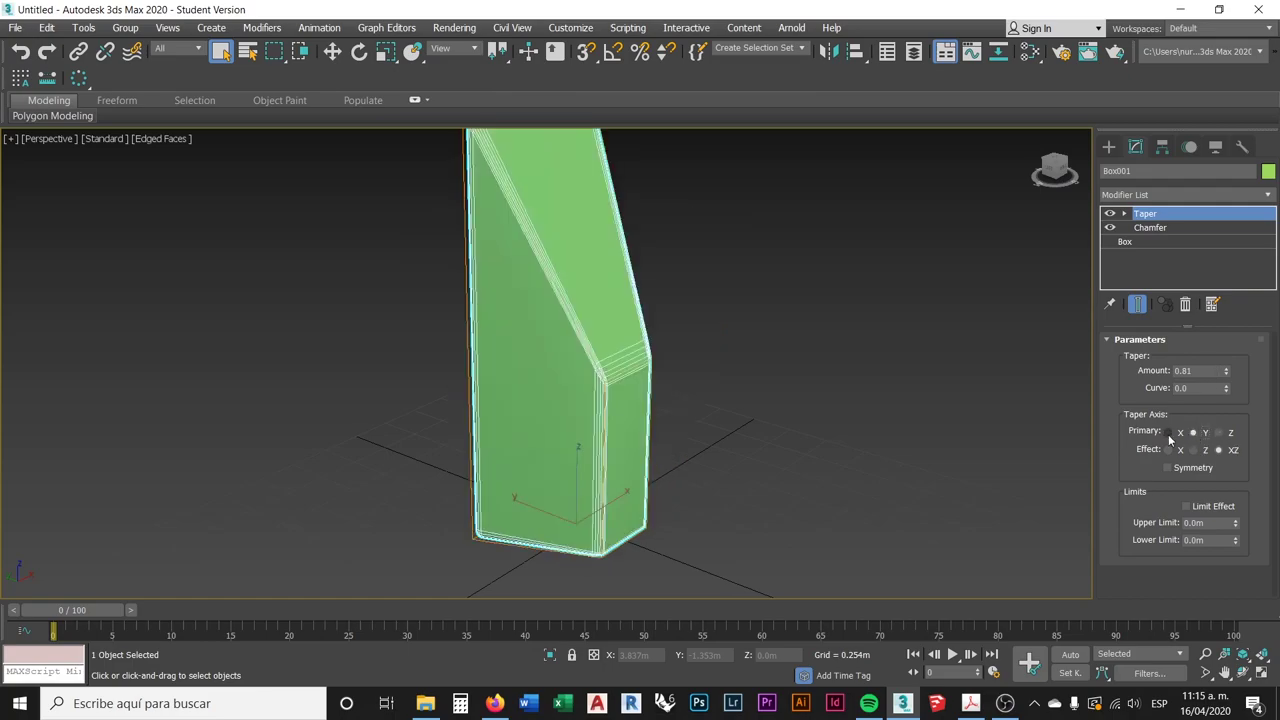
{"action": "left_click", "coordinate": [1168, 432]}
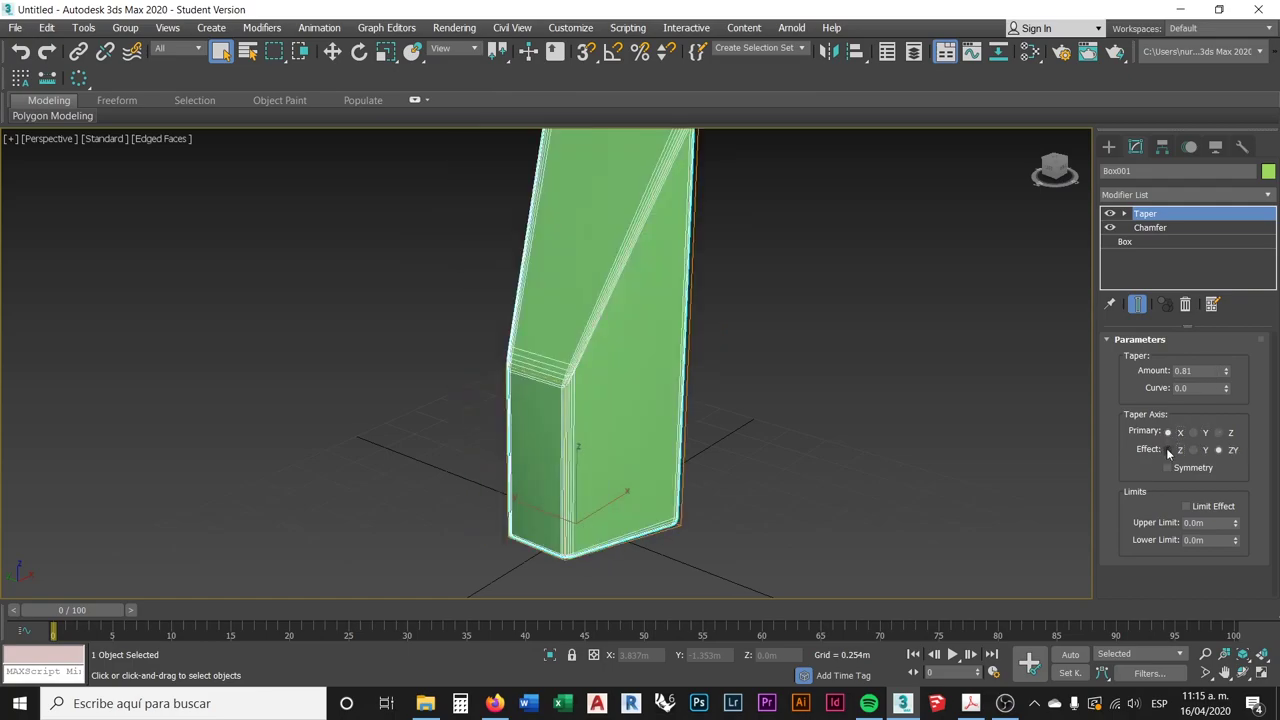
{"action": "left_click", "coordinate": [1168, 451]}
{"action": "left_click", "coordinate": [1194, 451]}
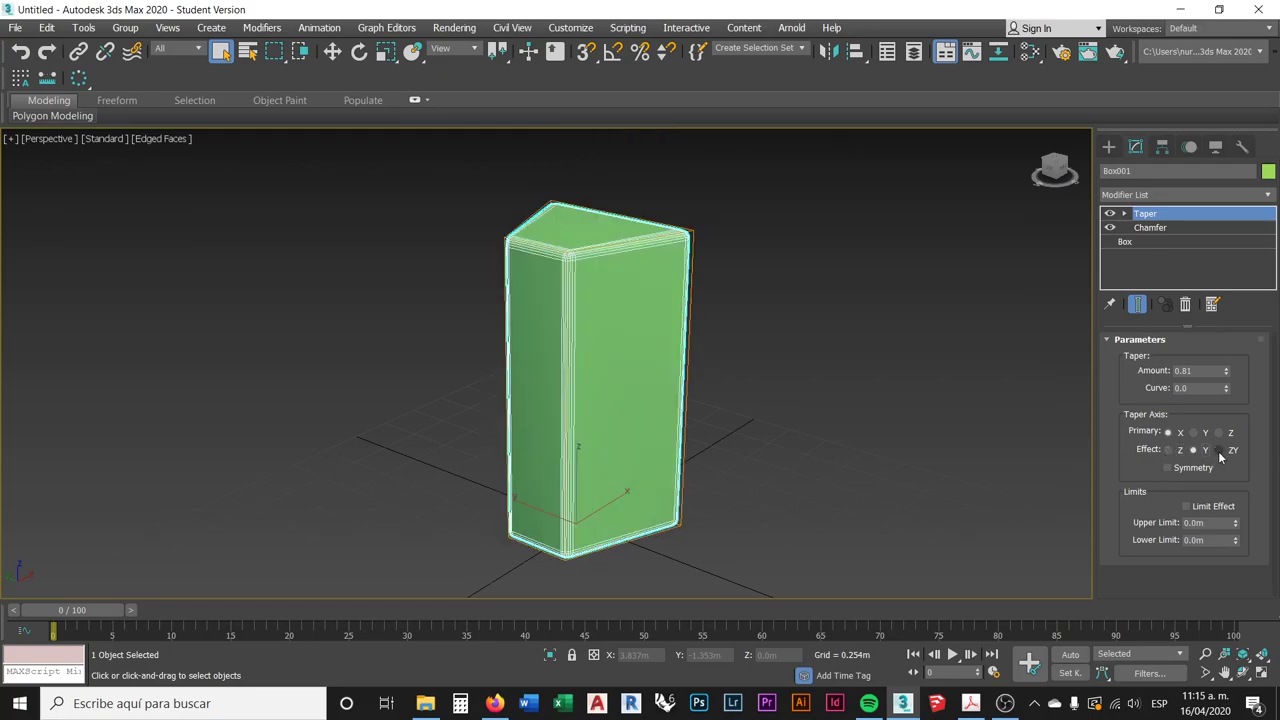
{"action": "left_click", "coordinate": [1219, 451]}
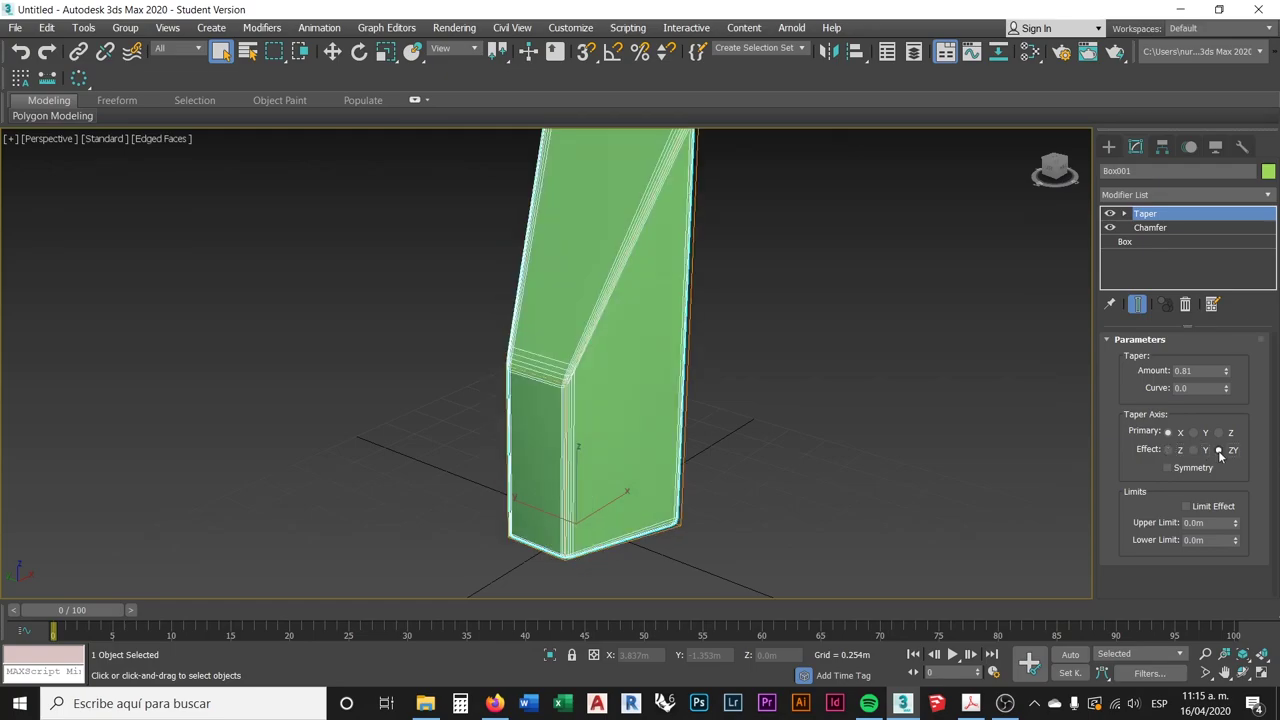
{"action": "left_click", "coordinate": [1219, 432]}
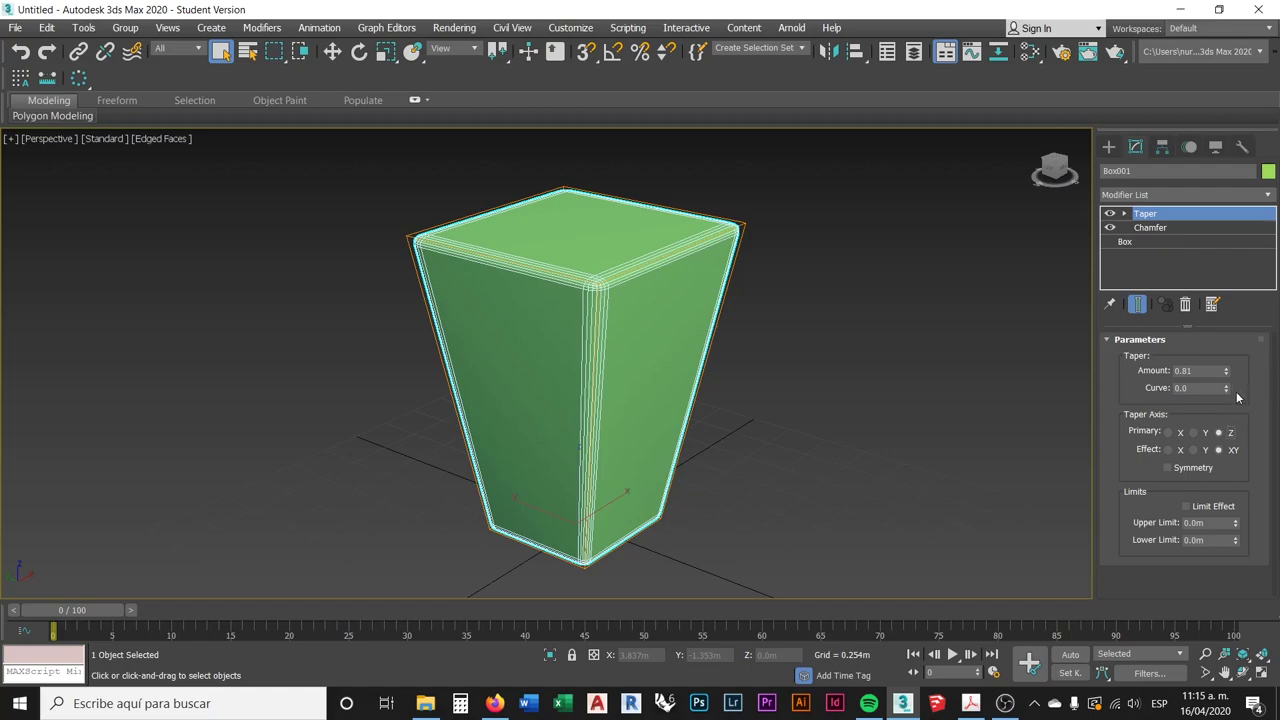
- Examine the tapered box's chamfered corner up close and move the Taper modifier below Chamfer in the stack
{"action": "middle_click_drag", "start_coordinate": [740, 323], "coordinate": [746, 326]}
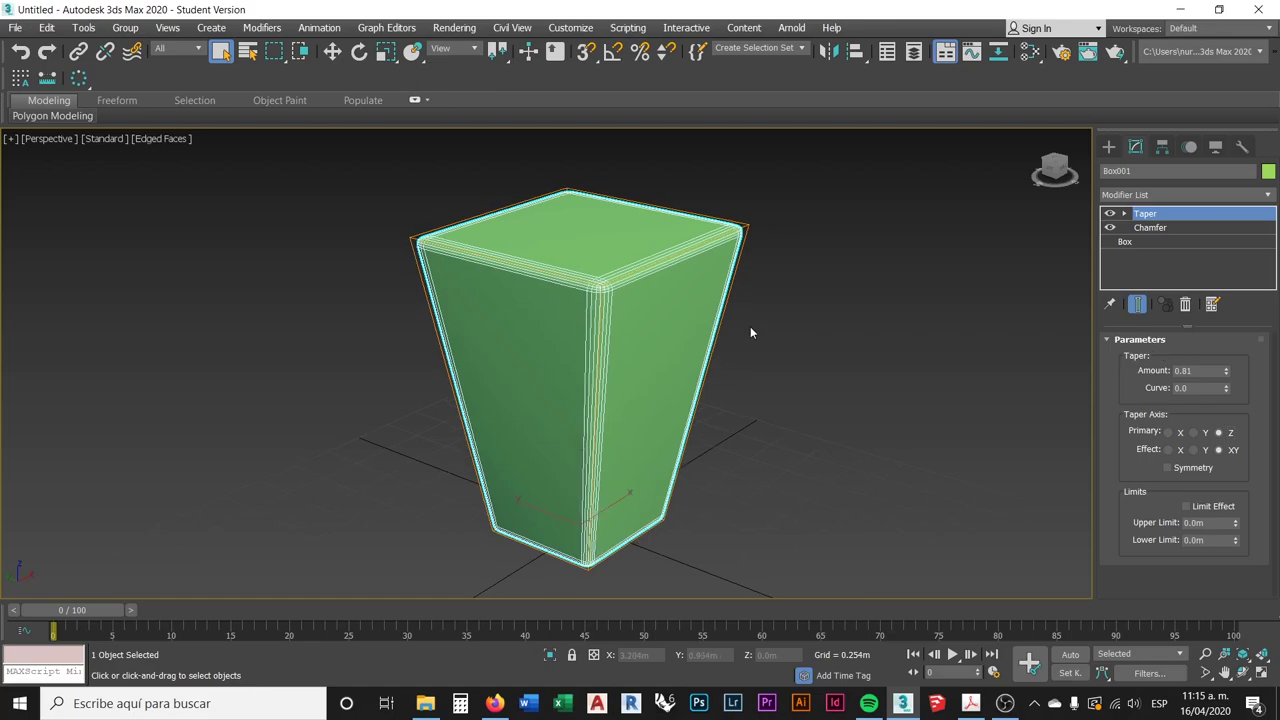
{"action": "left_click", "coordinate": [1178, 227]}
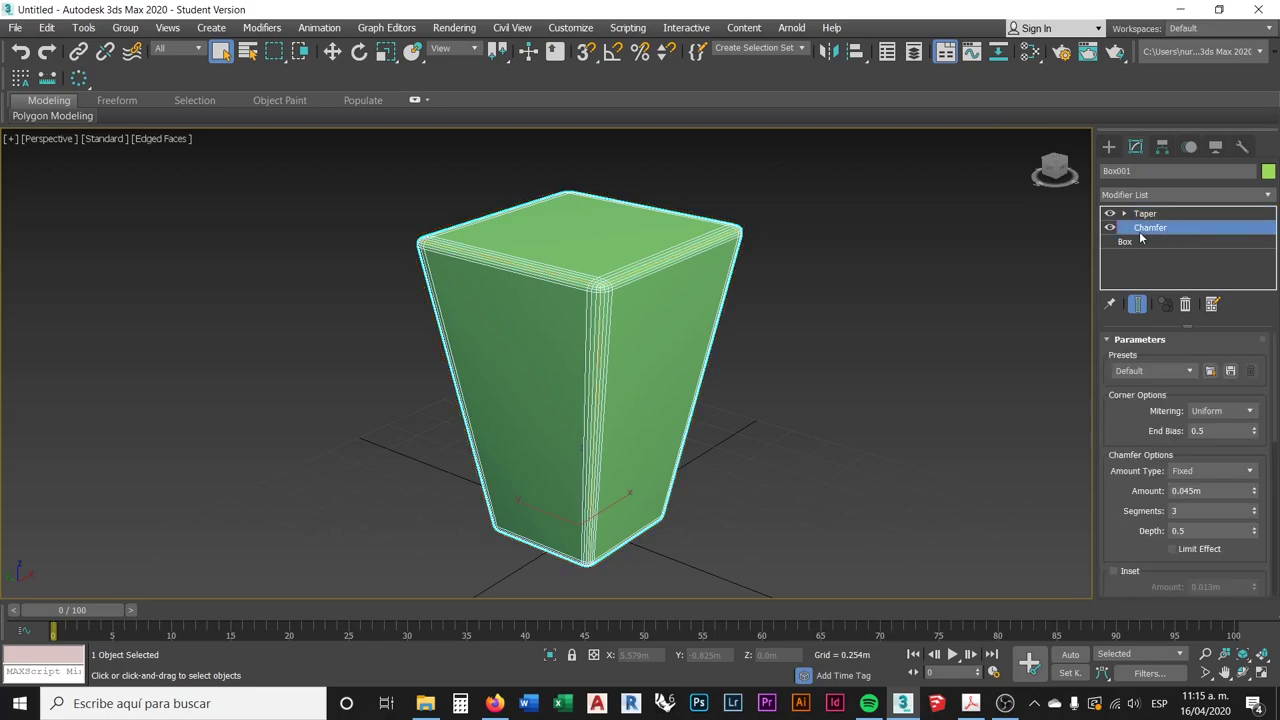
{"action": "middle_click_drag", "start_coordinate": [698, 324], "coordinate": [713, 347]}
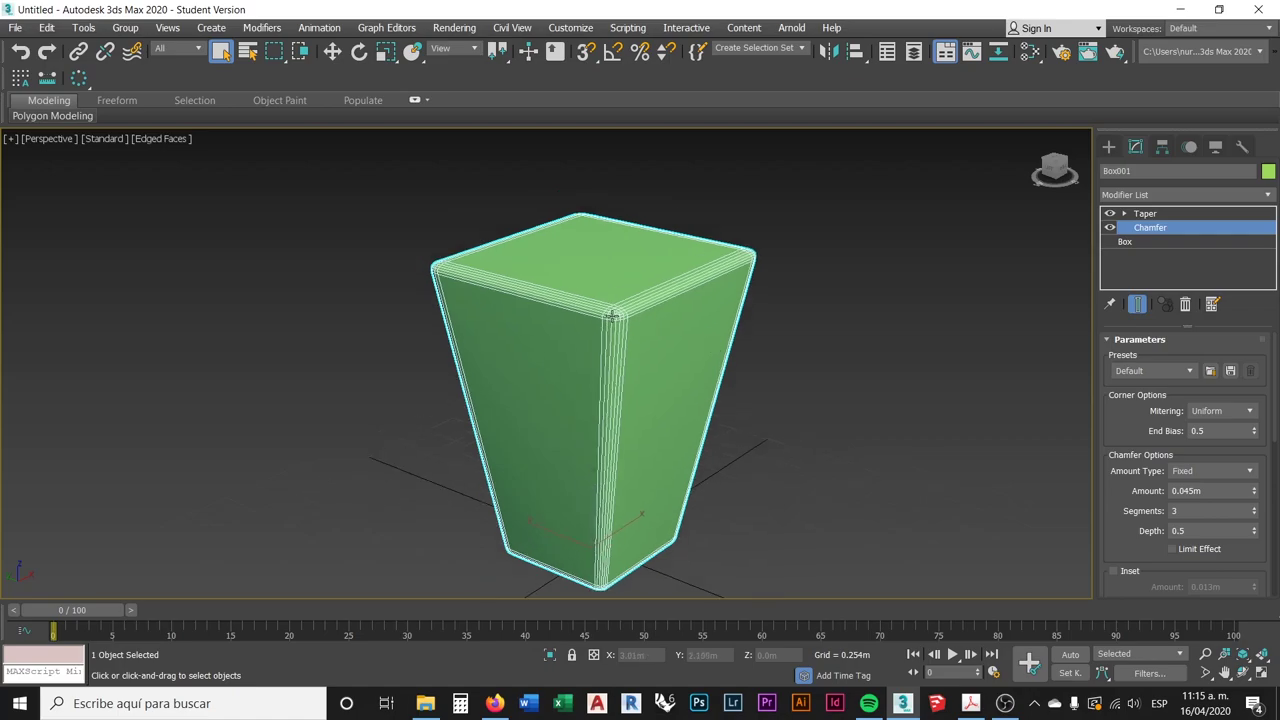
{"action": "scroll", "coordinate": [613, 317], "scroll_direction": "up", "scroll_amount": 5}
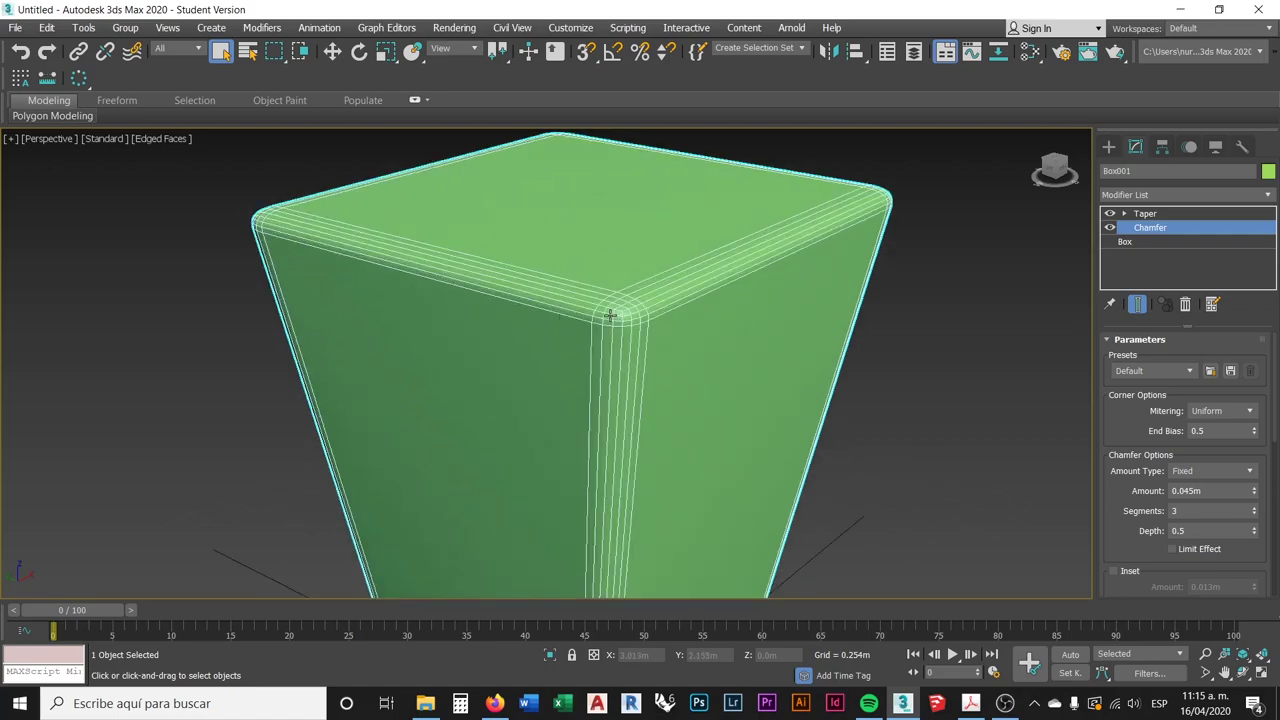
{"action": "left_click", "coordinate": [1145, 214]}
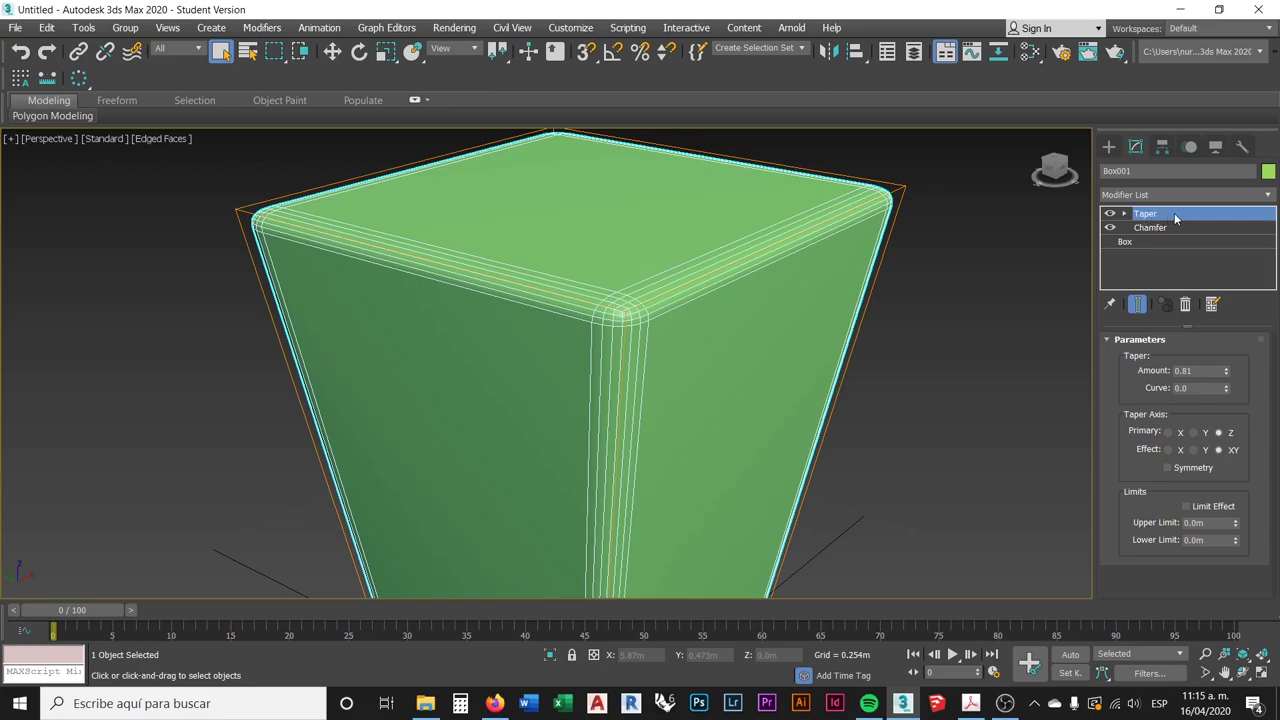
{"action": "left_click_drag", "start_coordinate": [1174, 220], "coordinate": [1173, 240]}
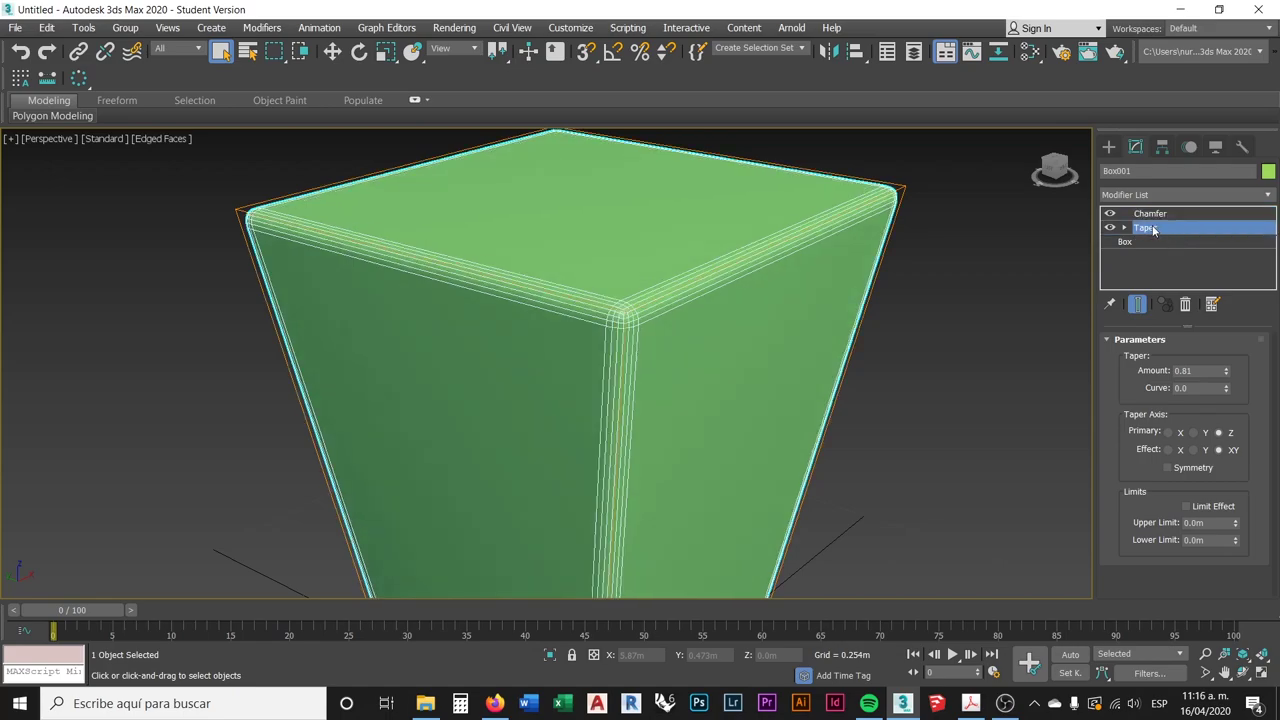
- Compare the box's corner with Chamfer above and below Taper, and return Chamfer to the top of the stack
{"action": "scroll", "coordinate": [789, 311], "scroll_direction": "down", "scroll_amount": 5}
{"action": "middle_click_drag", "start_coordinate": [719, 313], "coordinate": [695, 296]}
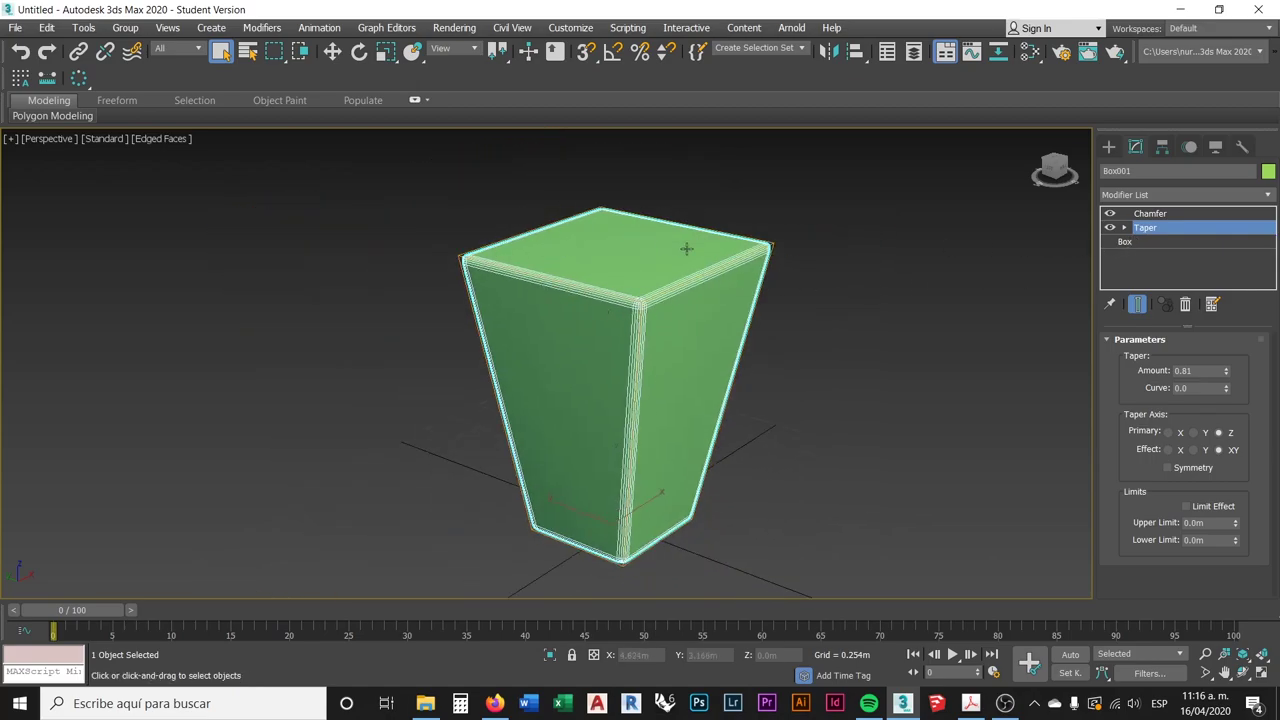
{"action": "scroll", "coordinate": [650, 295], "scroll_direction": "up", "scroll_amount": 8}
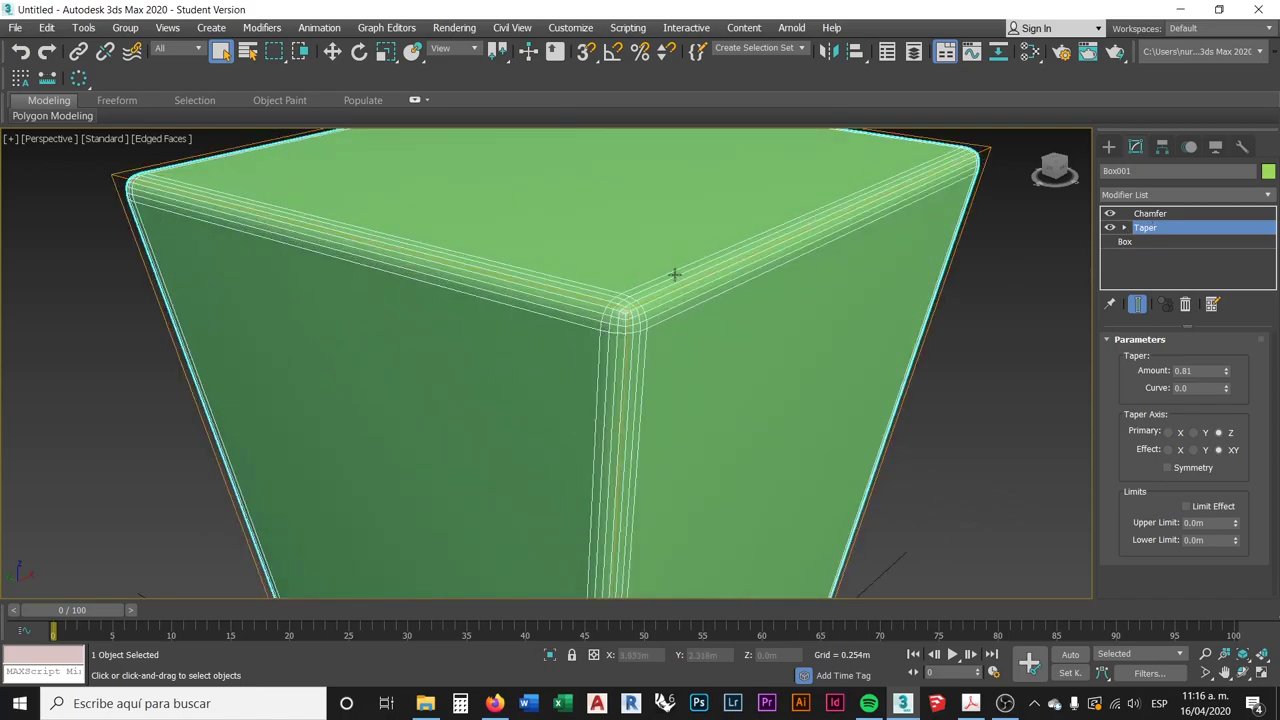
{"action": "scroll", "coordinate": [674, 270], "scroll_direction": "up", "scroll_amount": 5}
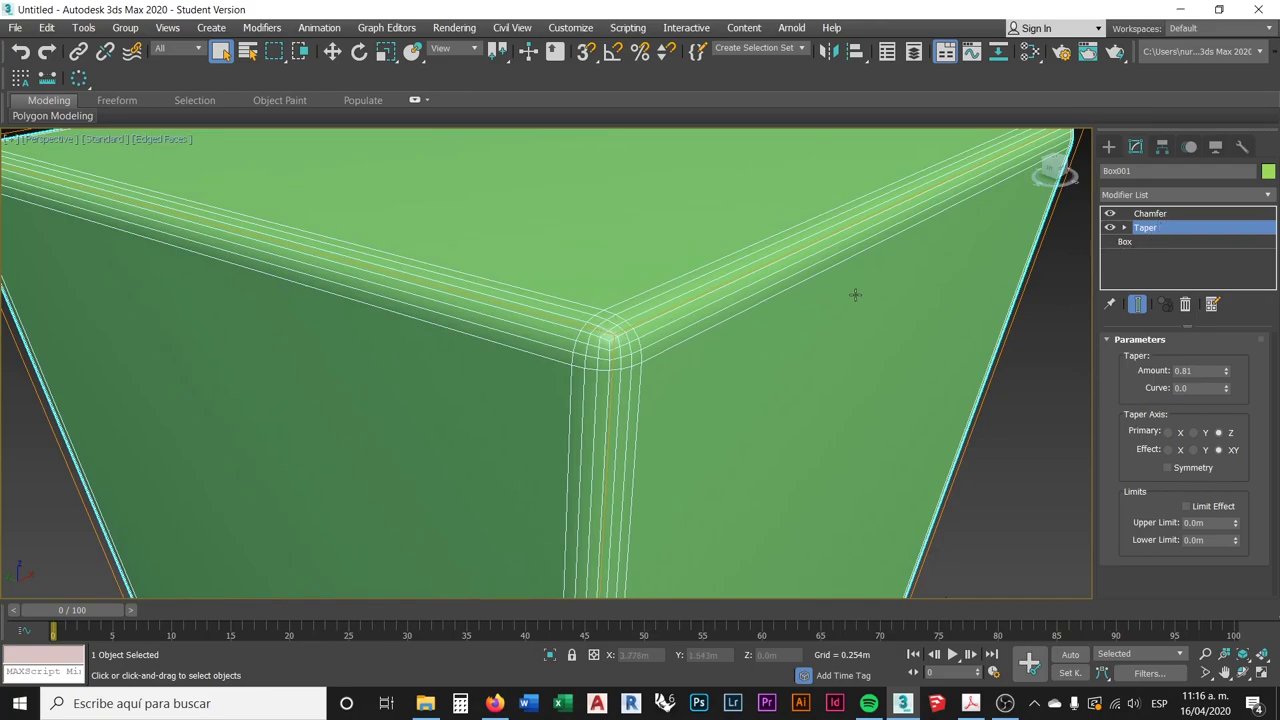
{"action": "left_click", "coordinate": [1157, 215]}
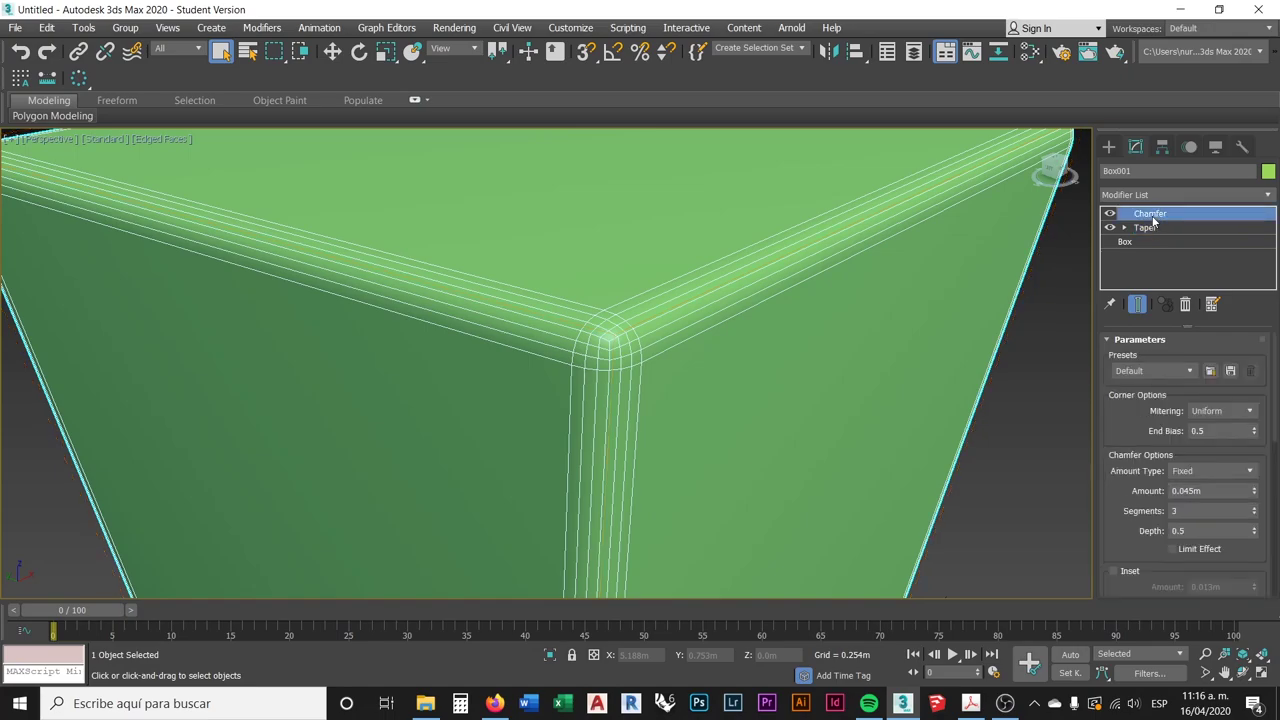
{"action": "left_click_drag", "start_coordinate": [1174, 220], "coordinate": [1165, 238]}
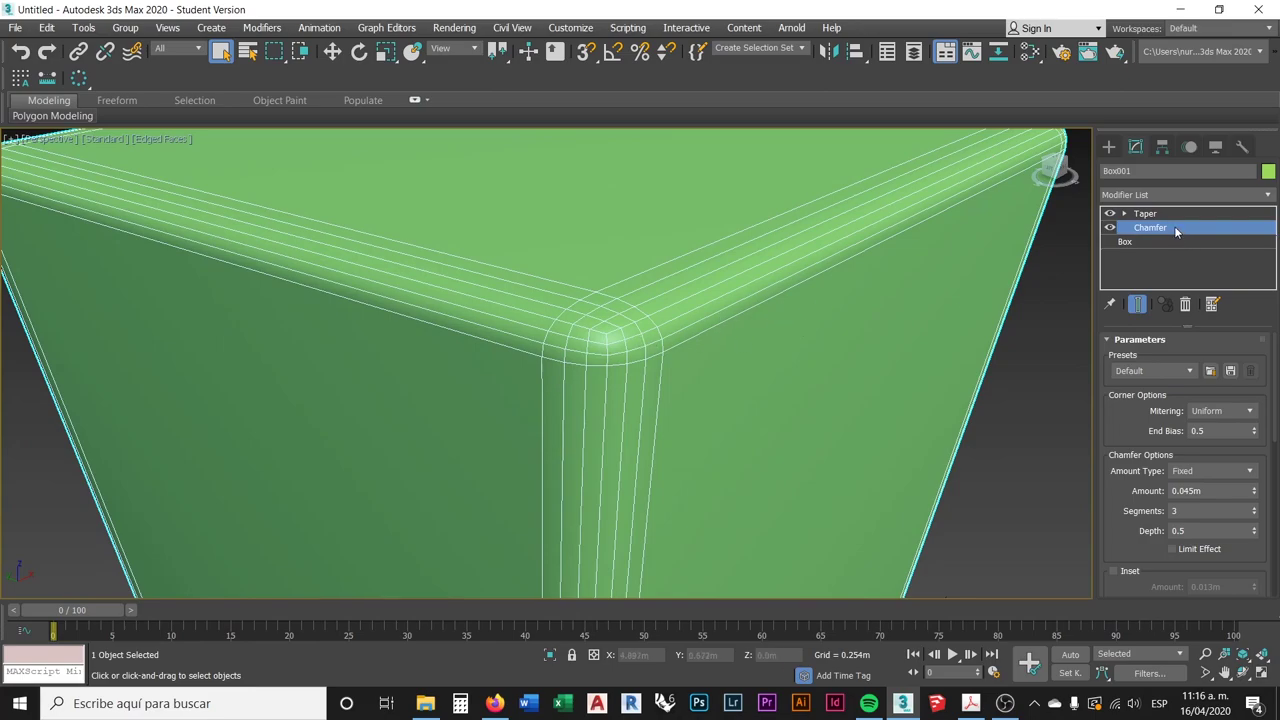
{"action": "left_click_drag", "start_coordinate": [1176, 231], "coordinate": [1175, 212]}
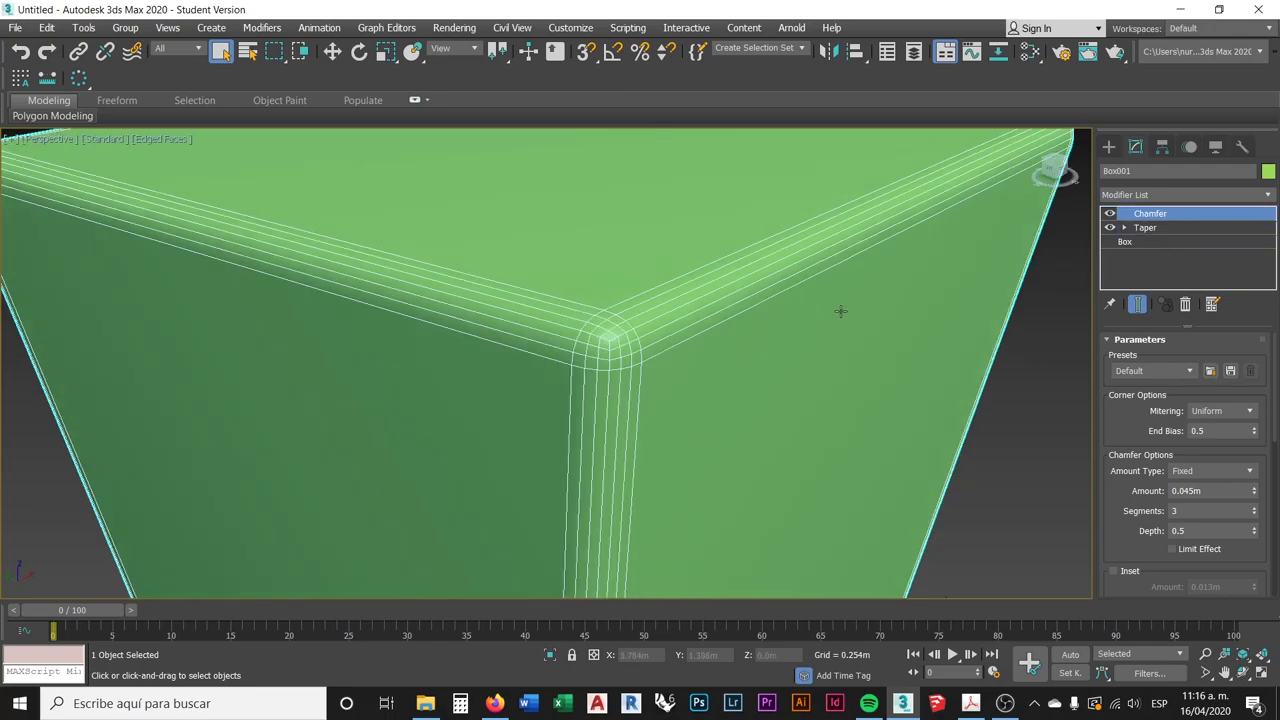
{"action": "middle_click_drag", "start_coordinate": [840, 291], "coordinate": [775, 306], "text": "alt"}
{"action": "scroll", "coordinate": [775, 306], "scroll_direction": "down", "scroll_amount": 10}
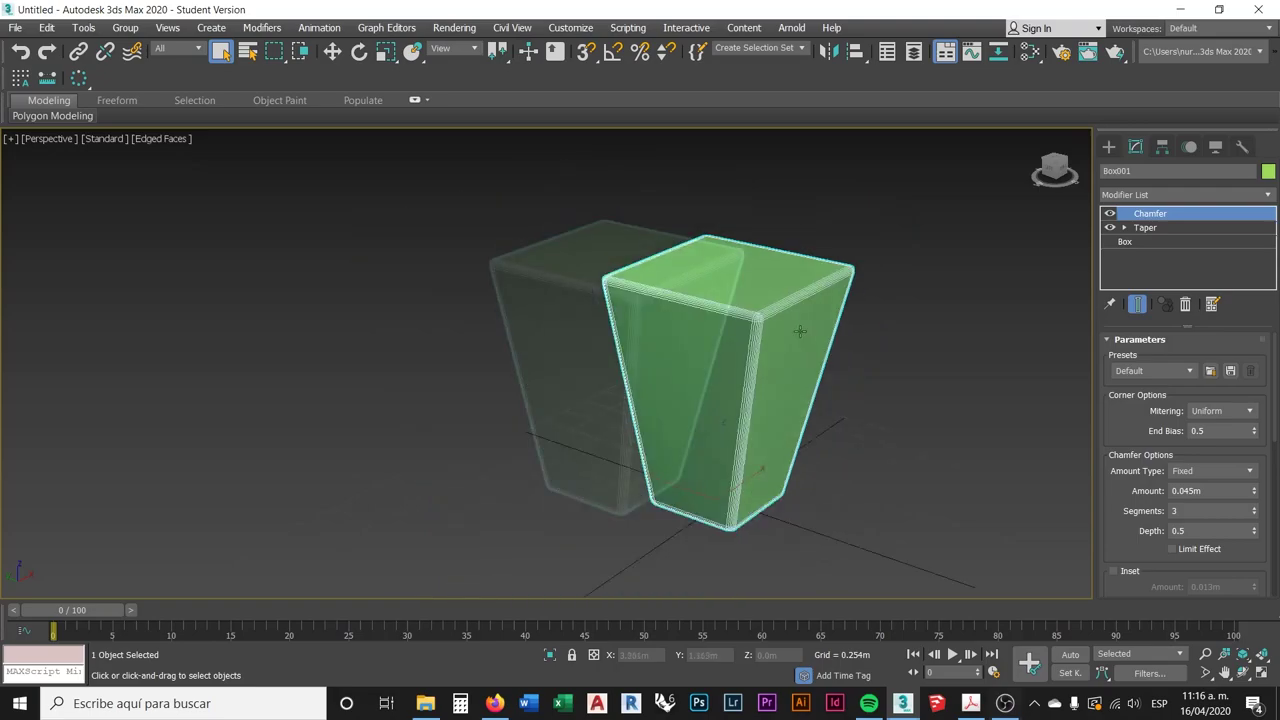
- Draw a rectangle spline about 1.01 m long and 1.207 m wide on the grid beside the tapered box and open its parameters
{"action": "left_click", "coordinate": [1005, 703]}
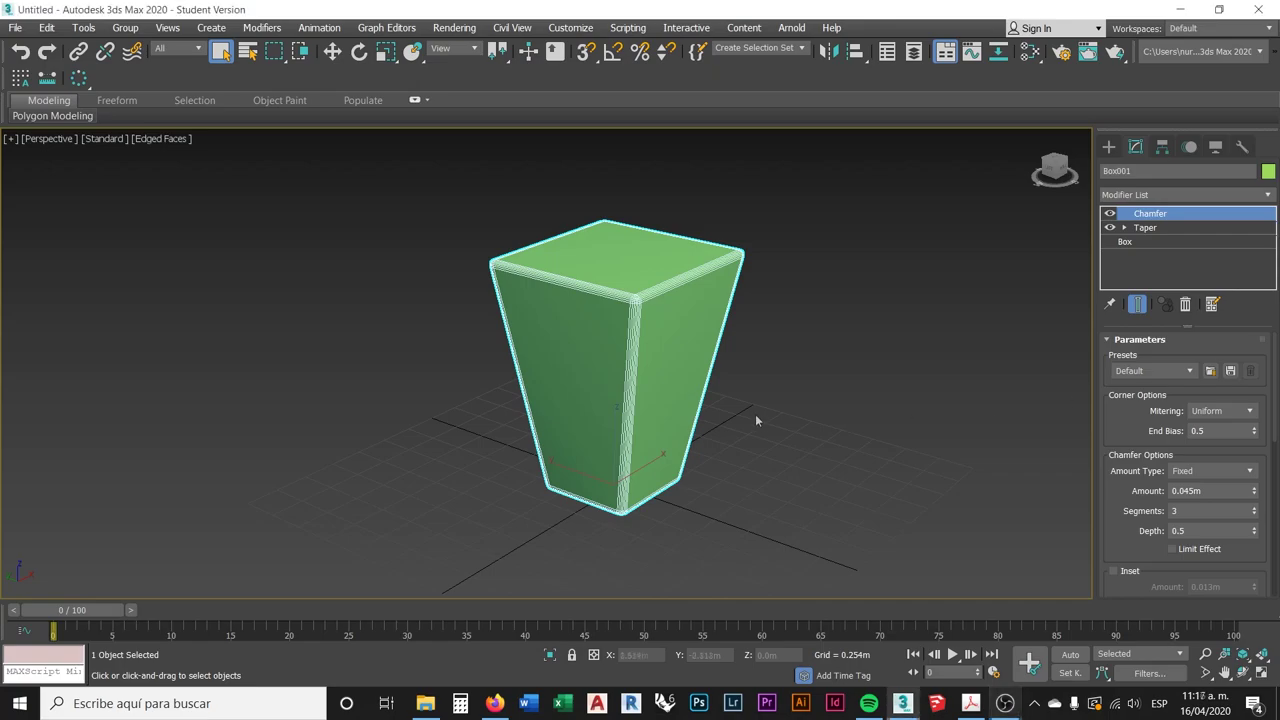
{"action": "middle_click_drag", "start_coordinate": [772, 421], "coordinate": [760, 340]}
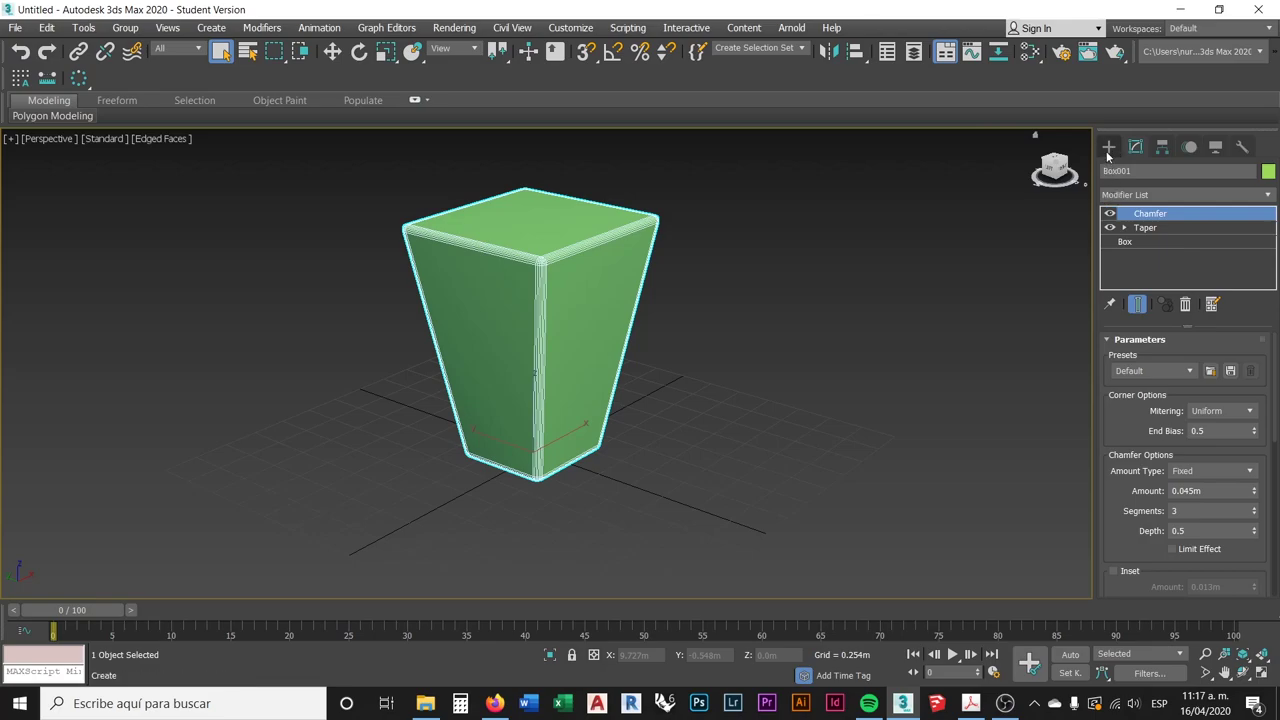
{"action": "middle_click_drag", "start_coordinate": [806, 405], "coordinate": [672, 364]}
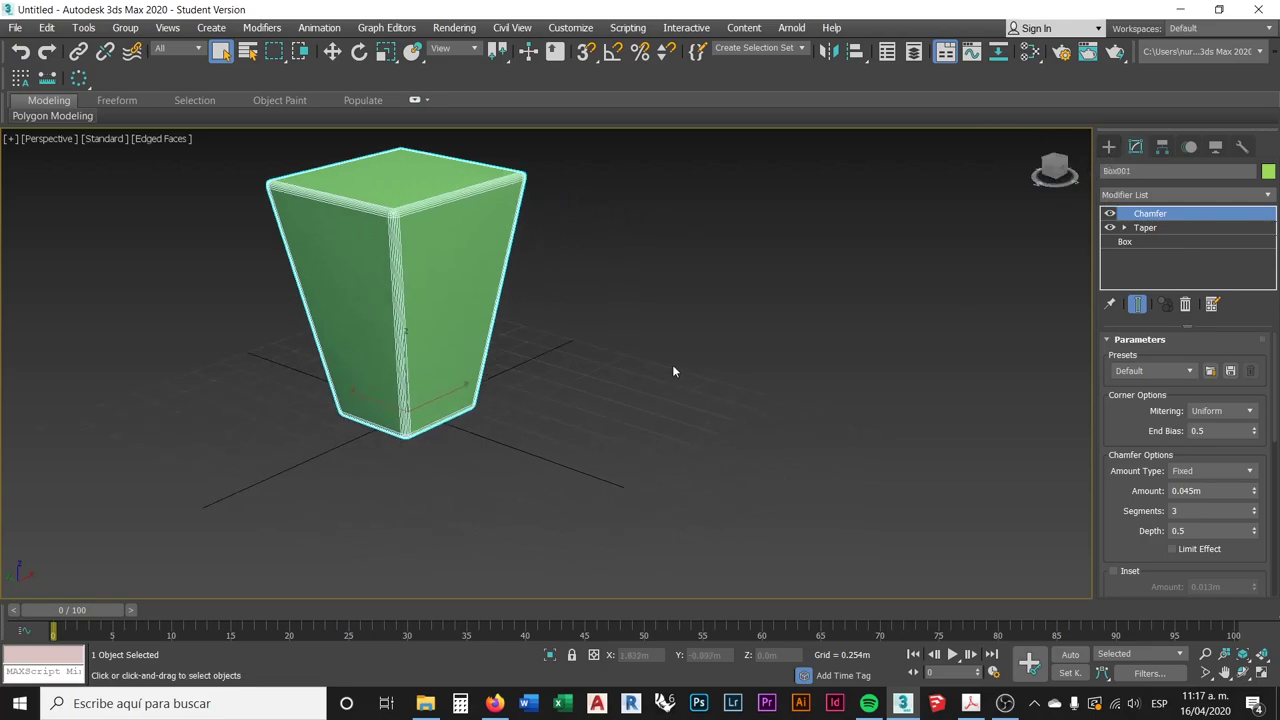
{"action": "scroll", "coordinate": [673, 371], "scroll_direction": "down", "scroll_amount": 4}
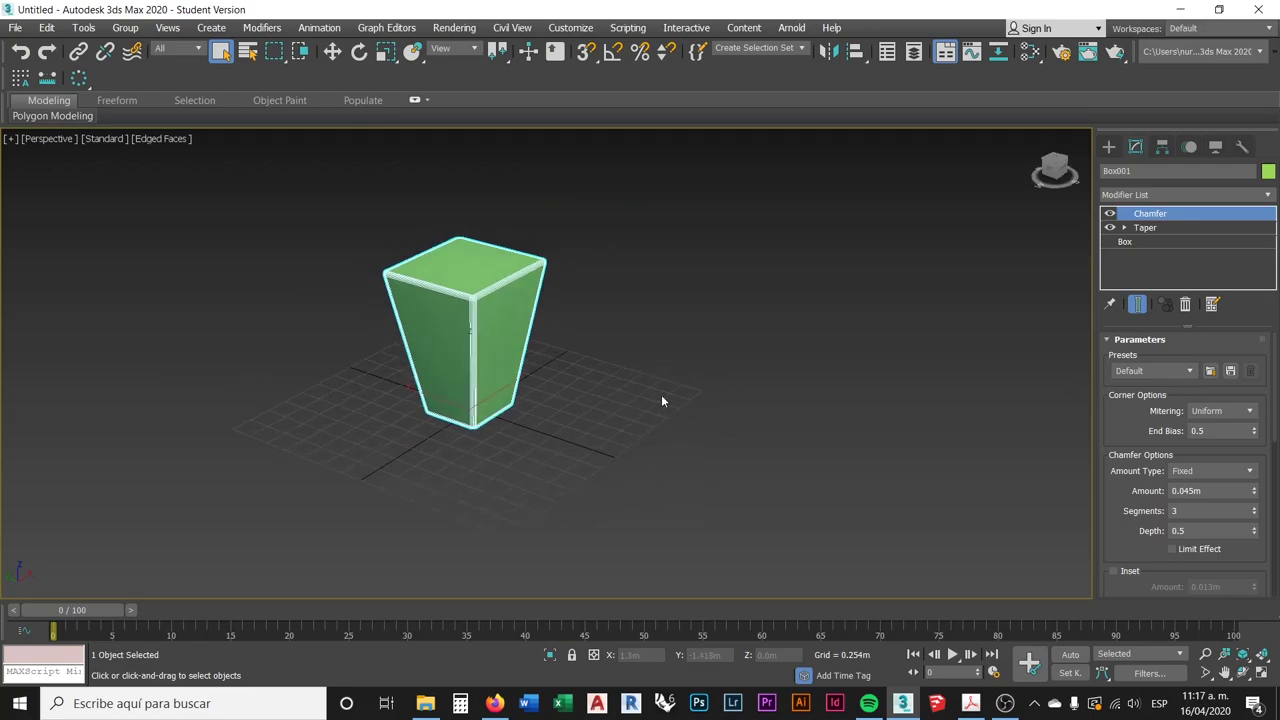
{"action": "left_click", "coordinate": [1109, 148]}
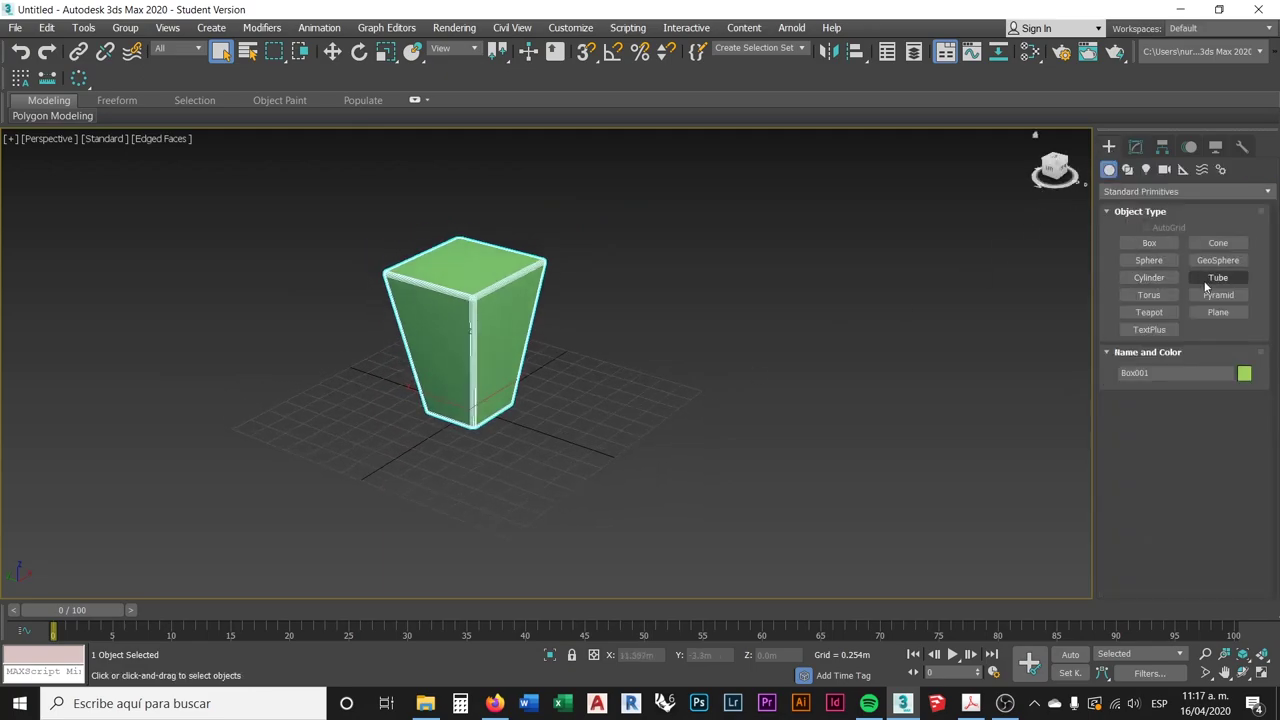
{"action": "left_click", "coordinate": [1127, 170]}
{"action": "left_click", "coordinate": [1222, 258]}
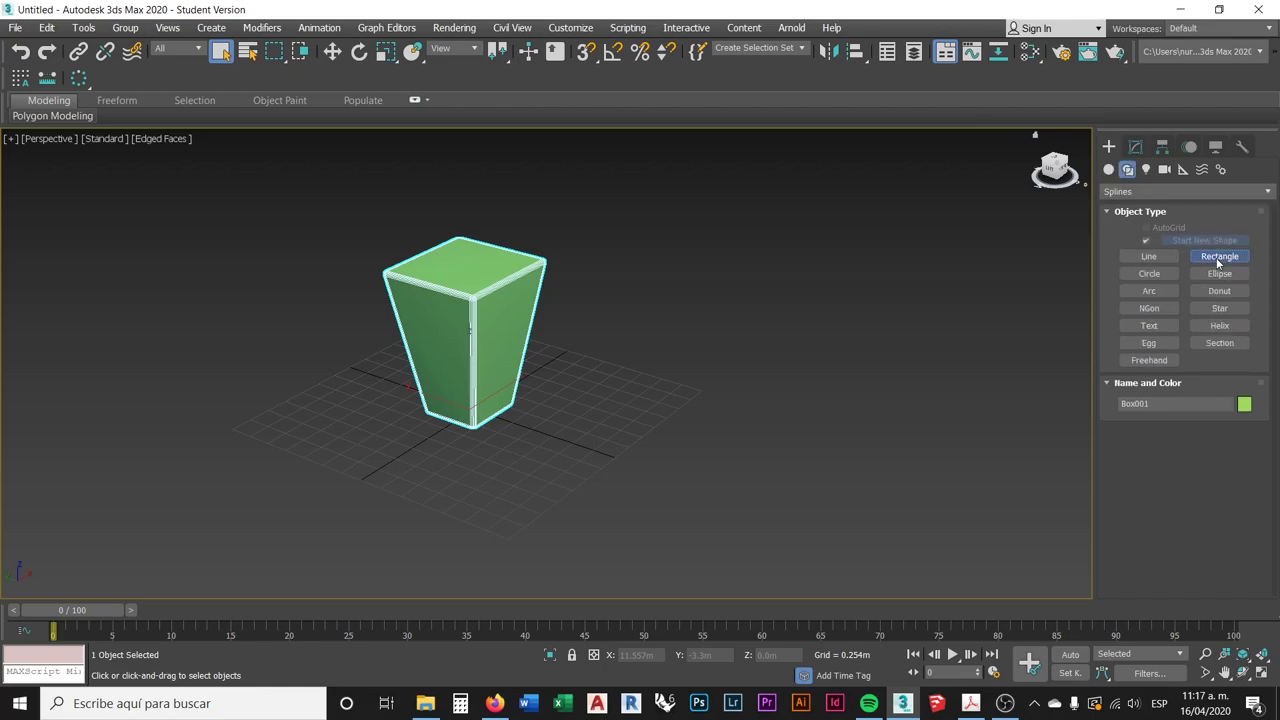
{"action": "left_click_drag", "start_coordinate": [559, 453], "coordinate": [709, 437]}
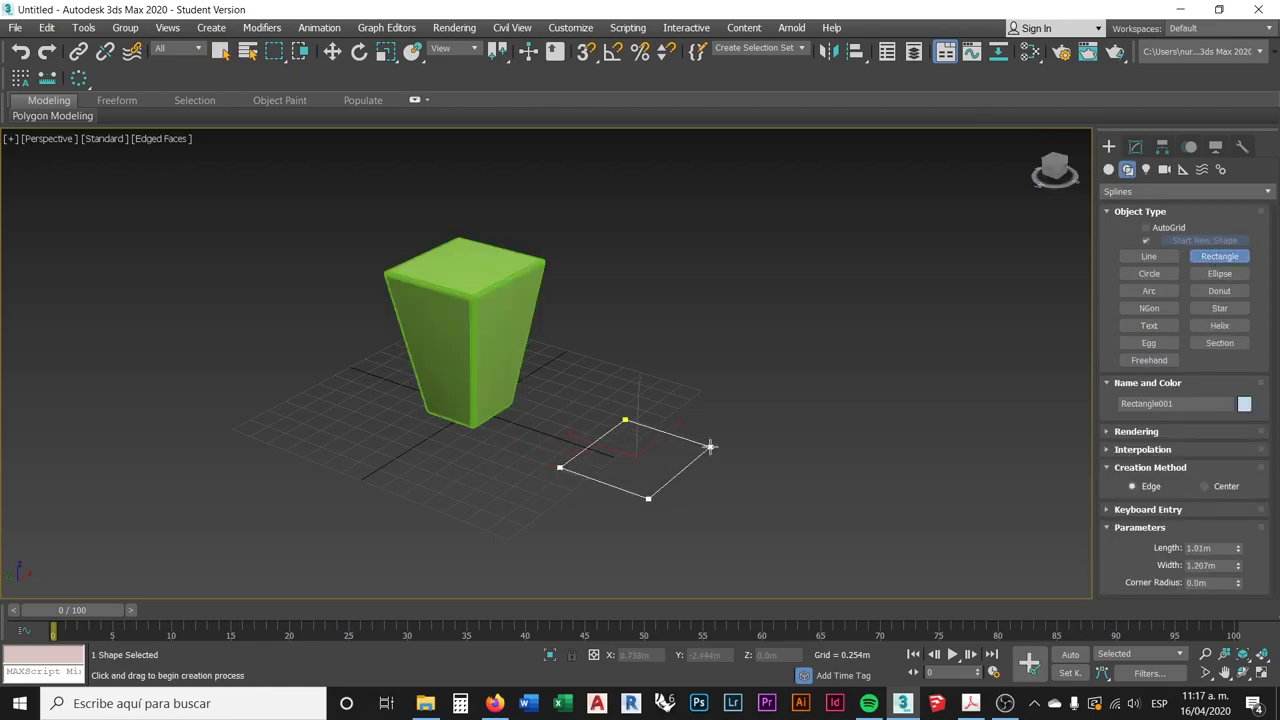
{"action": "left_click", "coordinate": [1136, 147]}
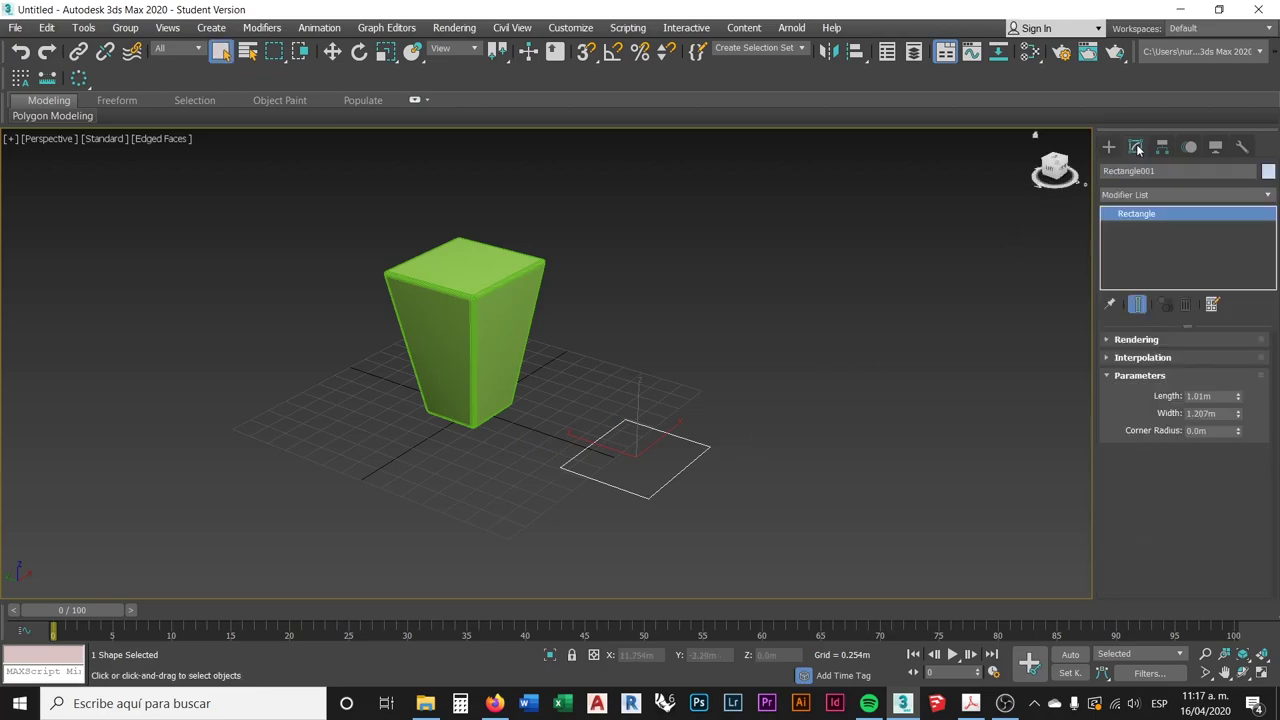
- Apply an Extrude modifier to the rectangle spline and raise its amount to about 1.943 m
{"action": "left_click", "coordinate": [1270, 196]}
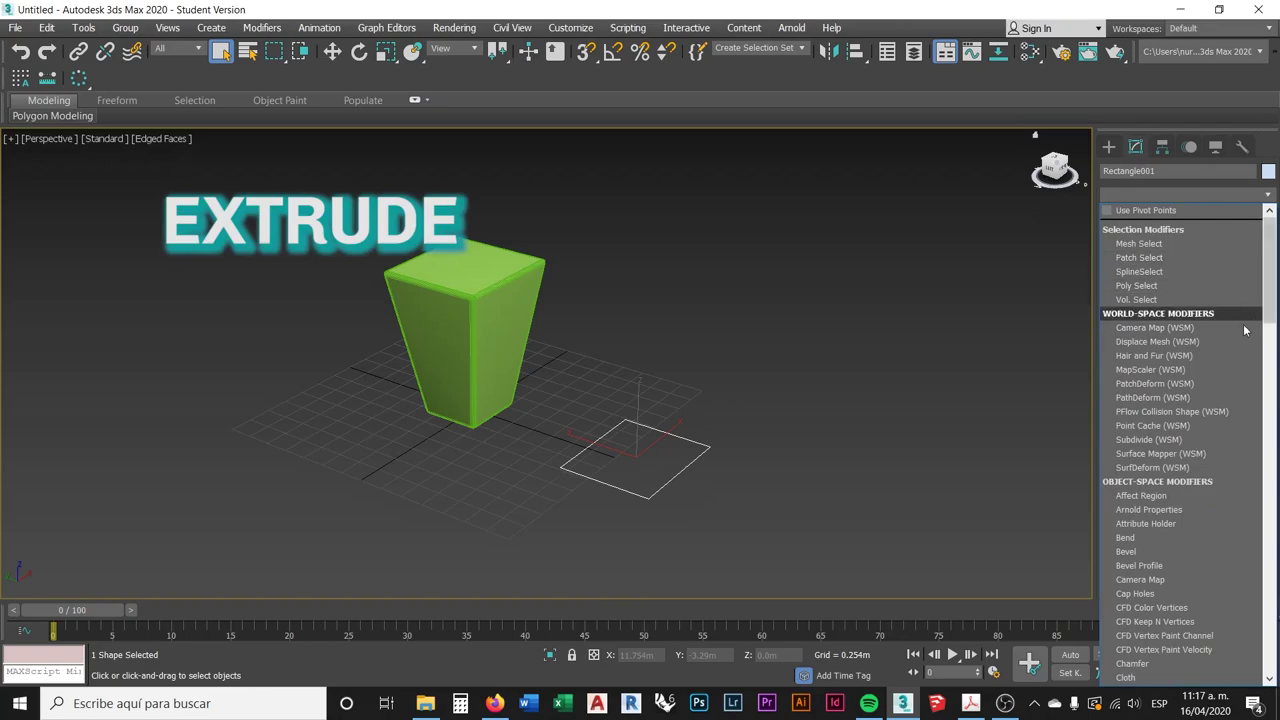
{"action": "left_click_drag", "start_coordinate": [1270, 290], "coordinate": [1272, 395]}
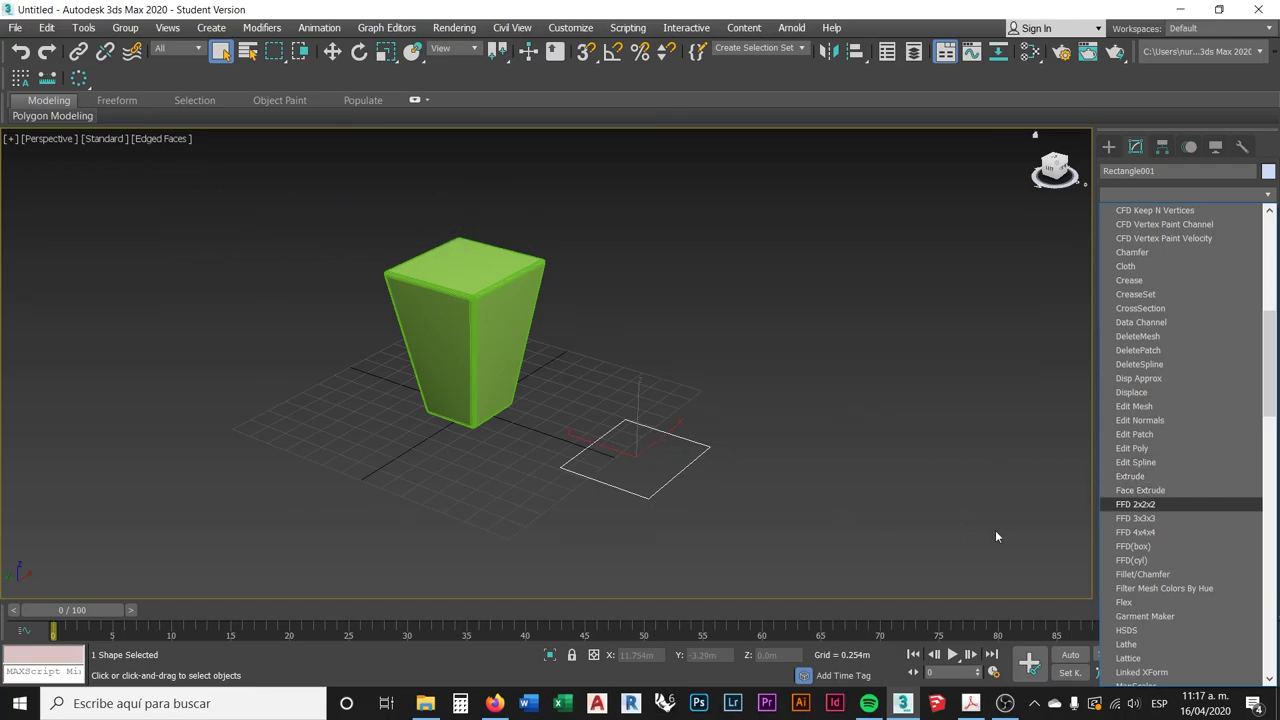
{"action": "left_click", "coordinate": [1131, 477]}
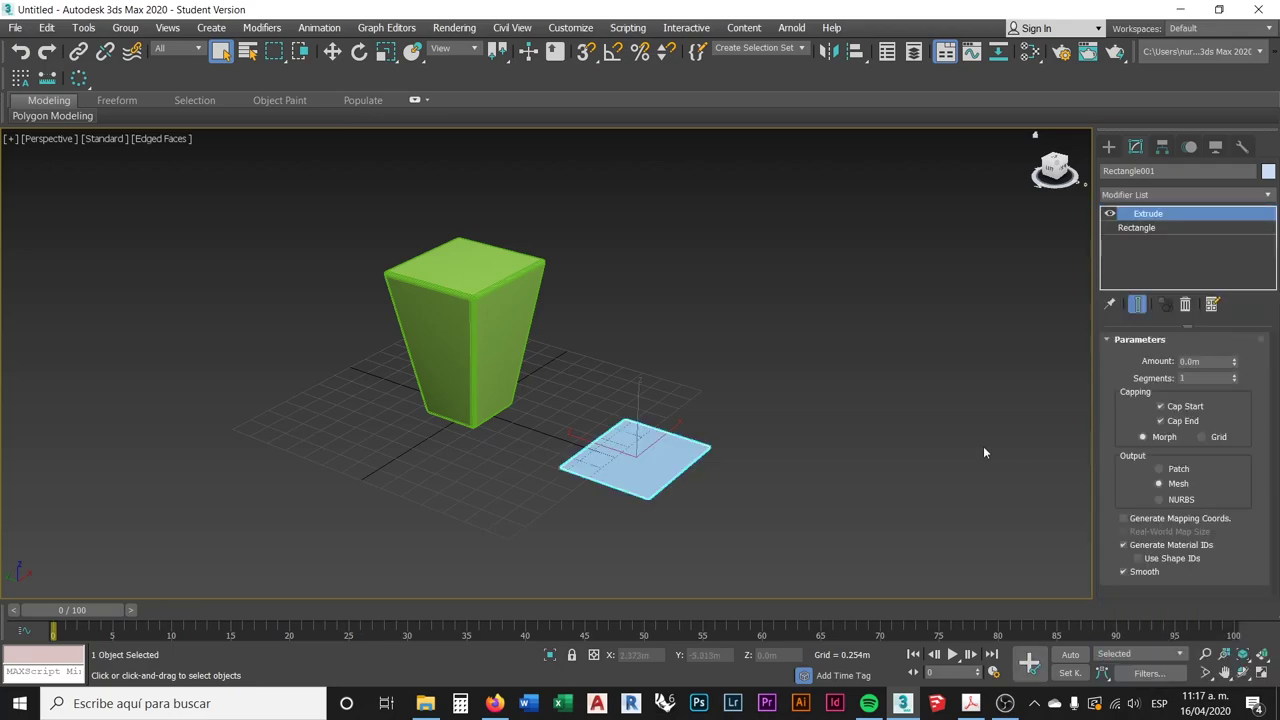
{"action": "scroll", "coordinate": [725, 410], "scroll_direction": "up", "scroll_amount": 4}
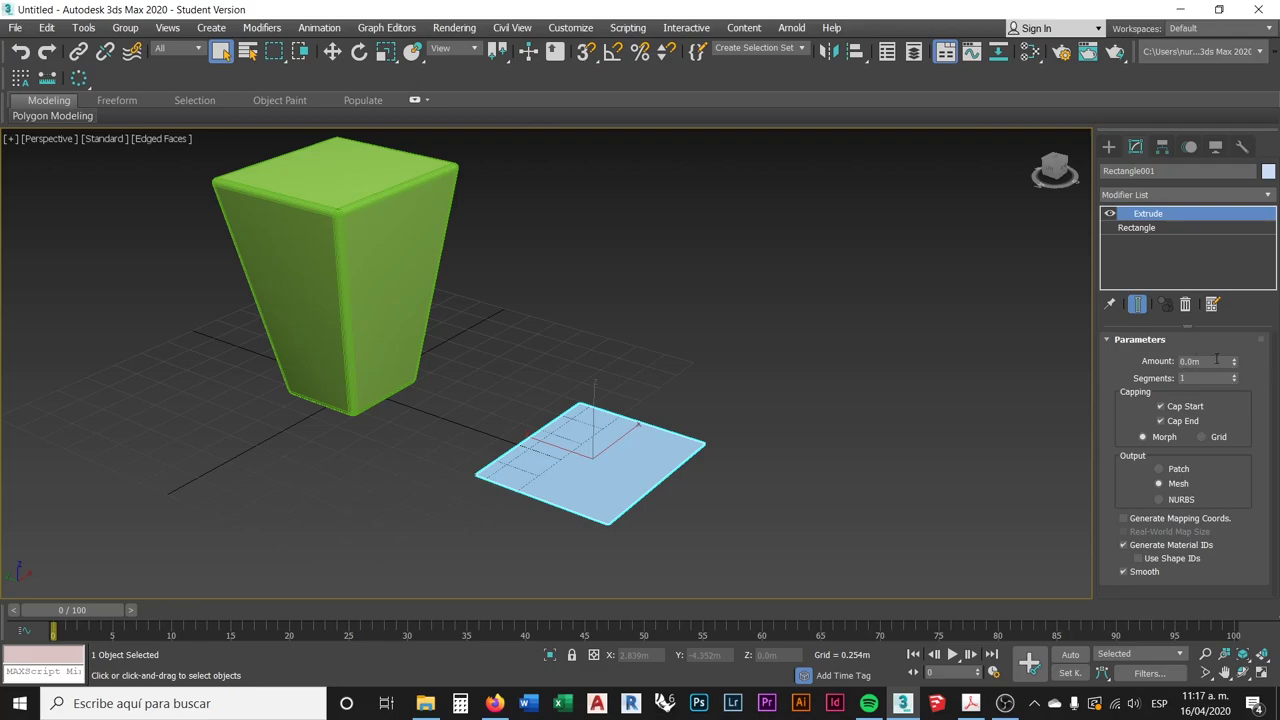
{"action": "left_click_drag", "start_coordinate": [1234, 362], "coordinate": [1249, 260]}
{"action": "middle_click_drag", "start_coordinate": [1001, 319], "coordinate": [1026, 368]}
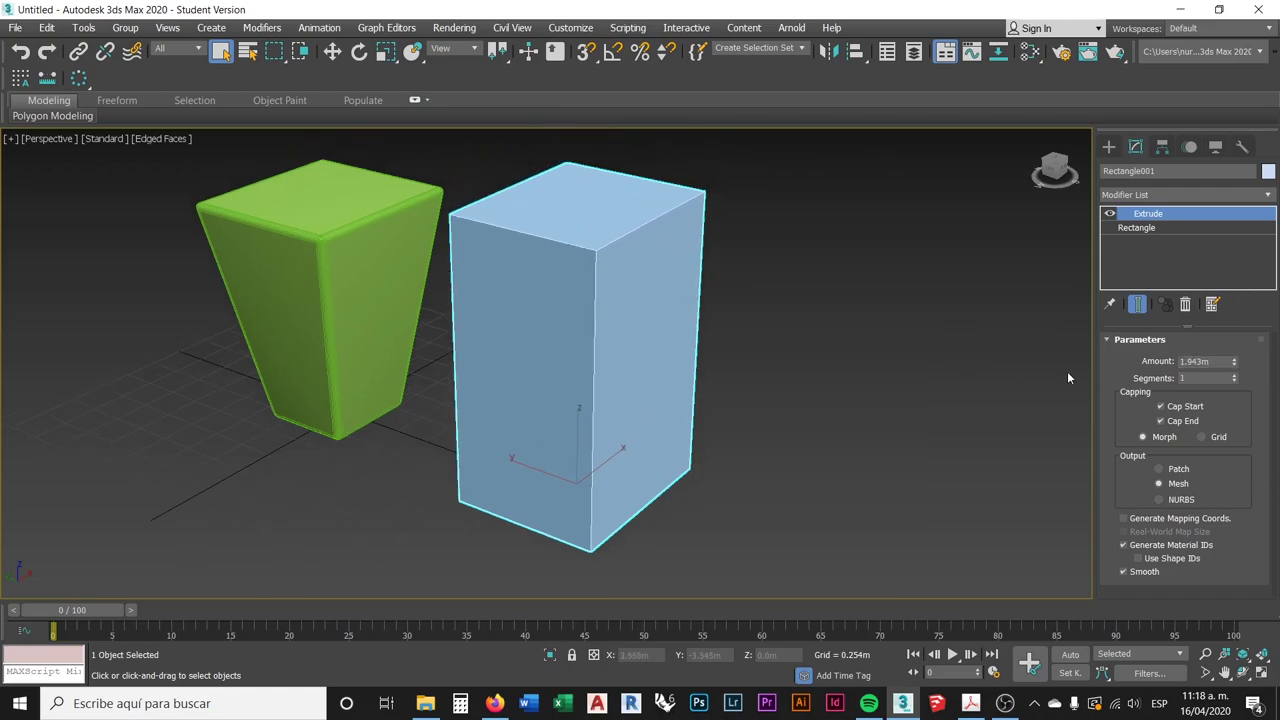
- Set the number of segments along the extruded rectangle's height to 6
{"action": "left_click", "coordinate": [1236, 376]}
{"action": "left_click", "coordinate": [1236, 376]}
{"action": "left_click", "coordinate": [1236, 376]}
{"action": "left_click", "coordinate": [1236, 376]}
{"action": "left_click", "coordinate": [1236, 376]}
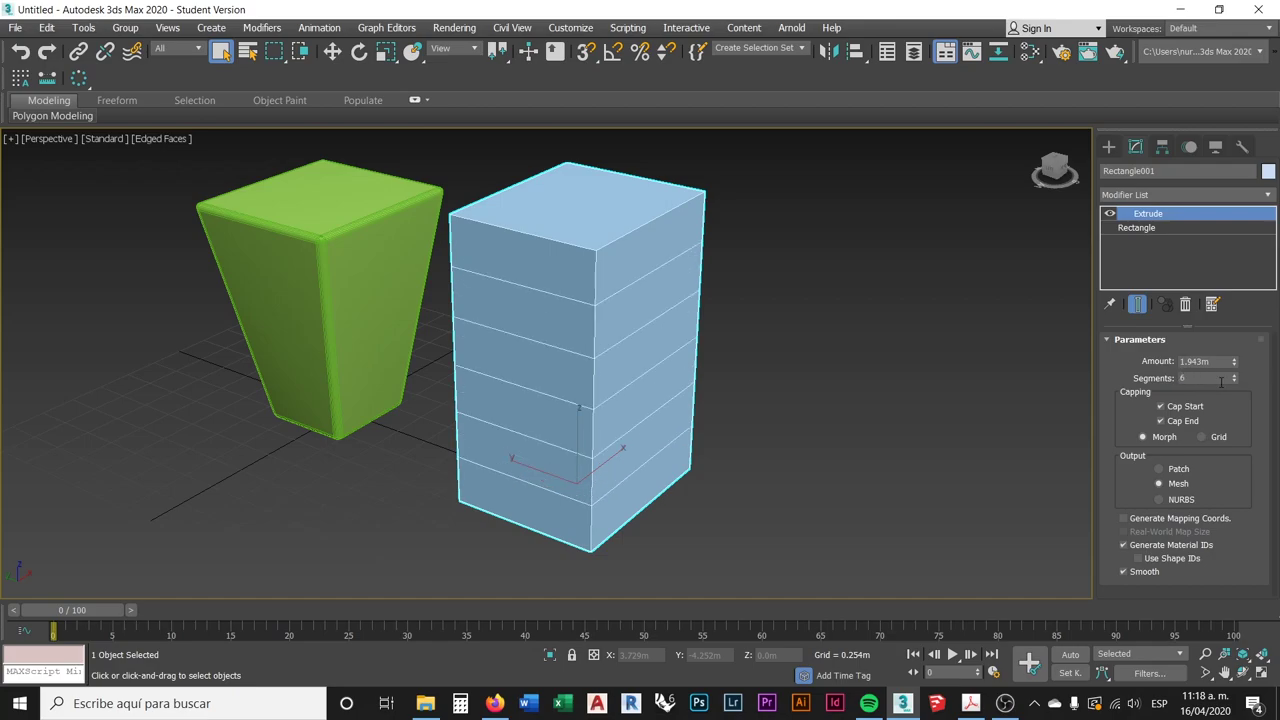
- Turn off the extrusion's Cap Start and Cap End, inspect the open interior, and turn both caps back on
{"action": "left_click", "coordinate": [1161, 406]}
{"action": "left_click", "coordinate": [1161, 421]}
{"action": "middle_click_drag", "start_coordinate": [793, 358], "coordinate": [750, 458], "text": "alt"}
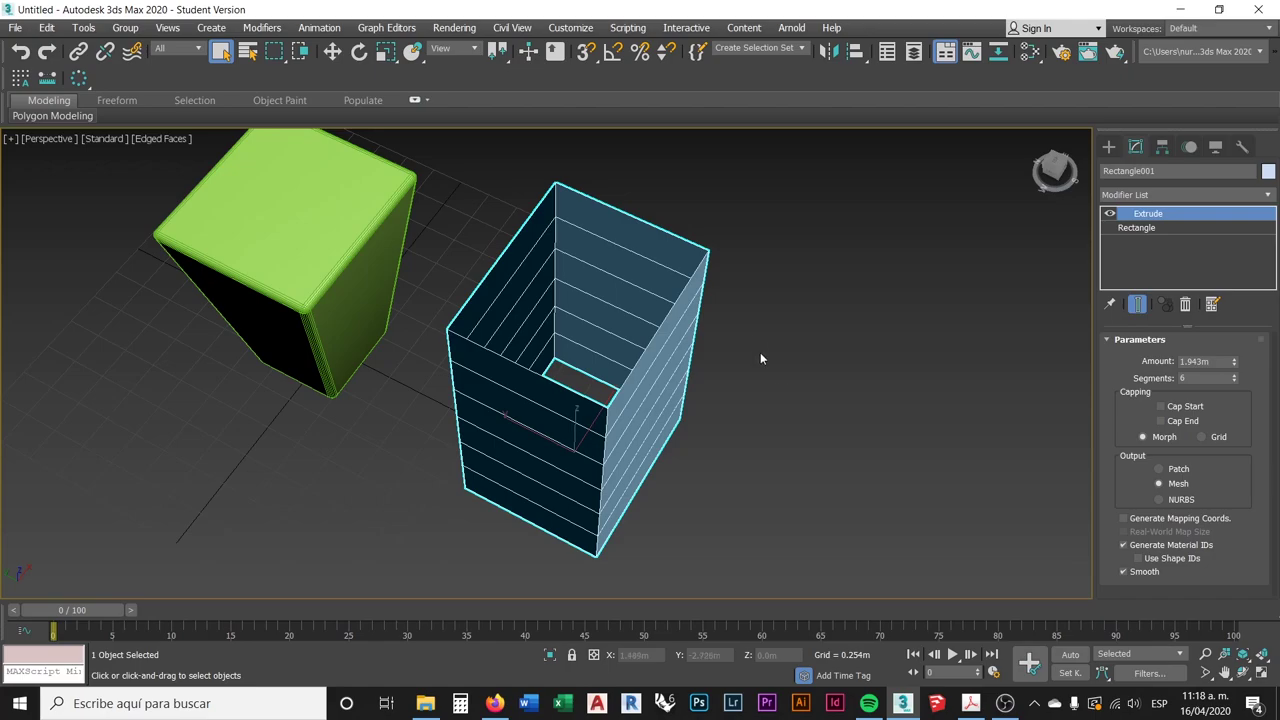
{"action": "mouse_move", "coordinate": [738, 371]}
{"action": "middle_mouse_down", "text": "alt"}
{"action": "mouse_move", "coordinate": [731, 380]}
{"action": "mouse_move", "coordinate": [737, 323]}
{"action": "mouse_move", "coordinate": [743, 388]}
{"action": "mouse_move", "coordinate": [744, 361]}
{"action": "middle_mouse_up", "text": "alt"}
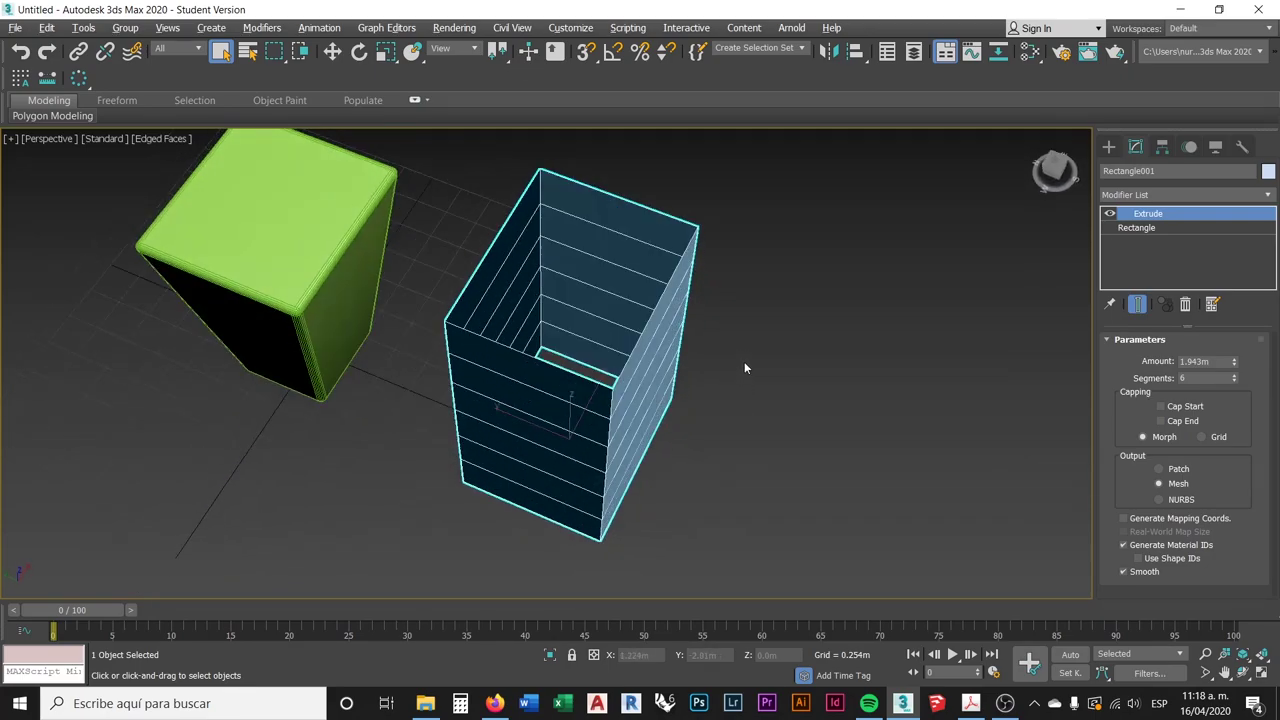
{"action": "left_click", "coordinate": [1161, 407]}
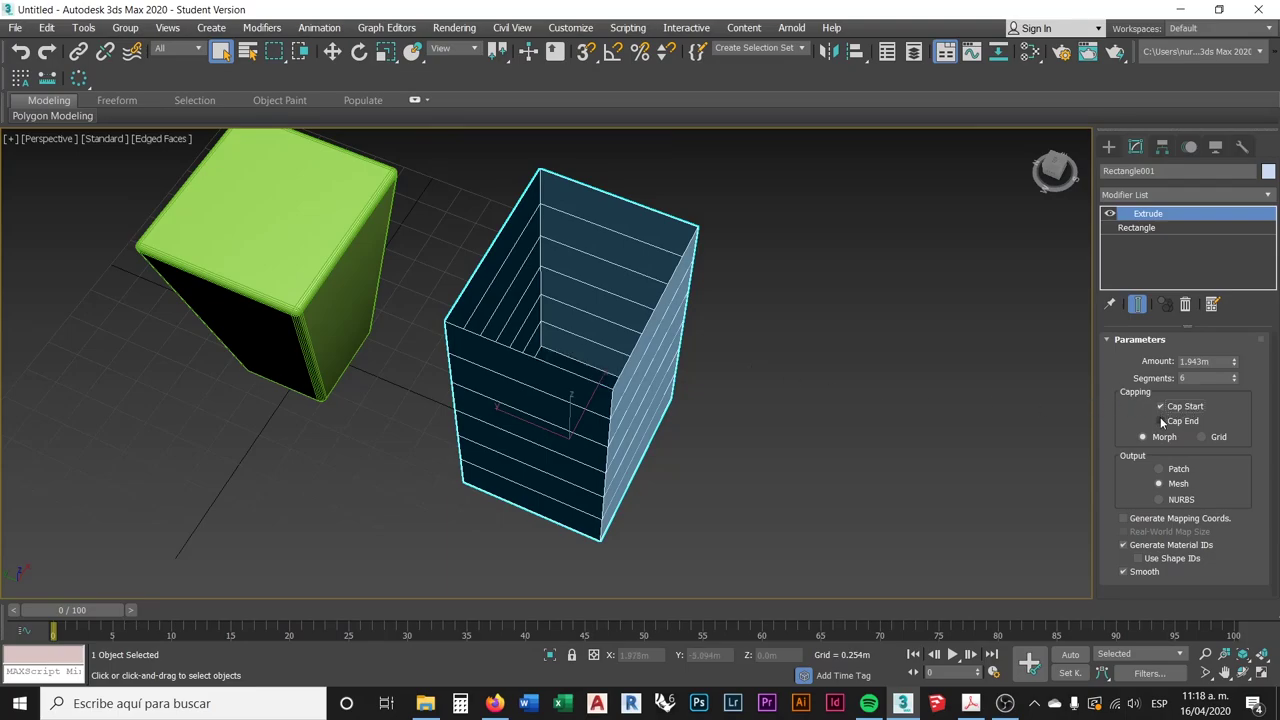
{"action": "left_click", "coordinate": [1161, 421]}
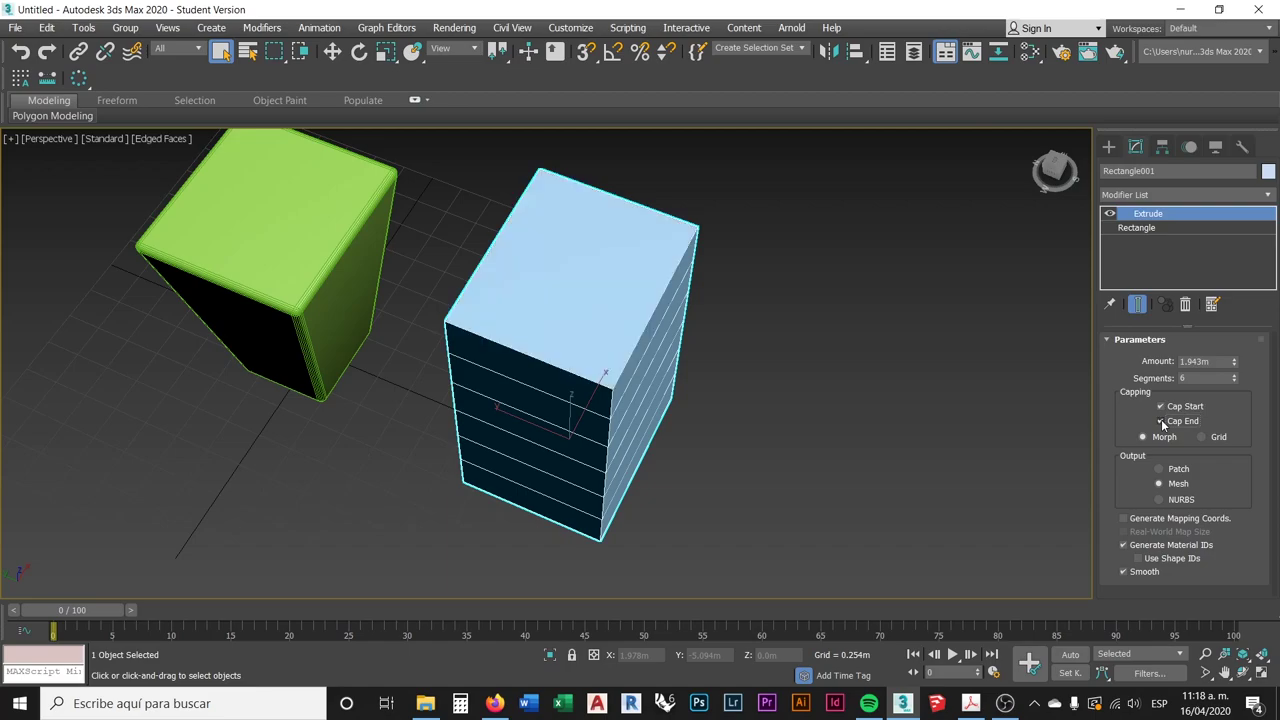
{"action": "middle_click_drag", "start_coordinate": [901, 421], "coordinate": [852, 372]}
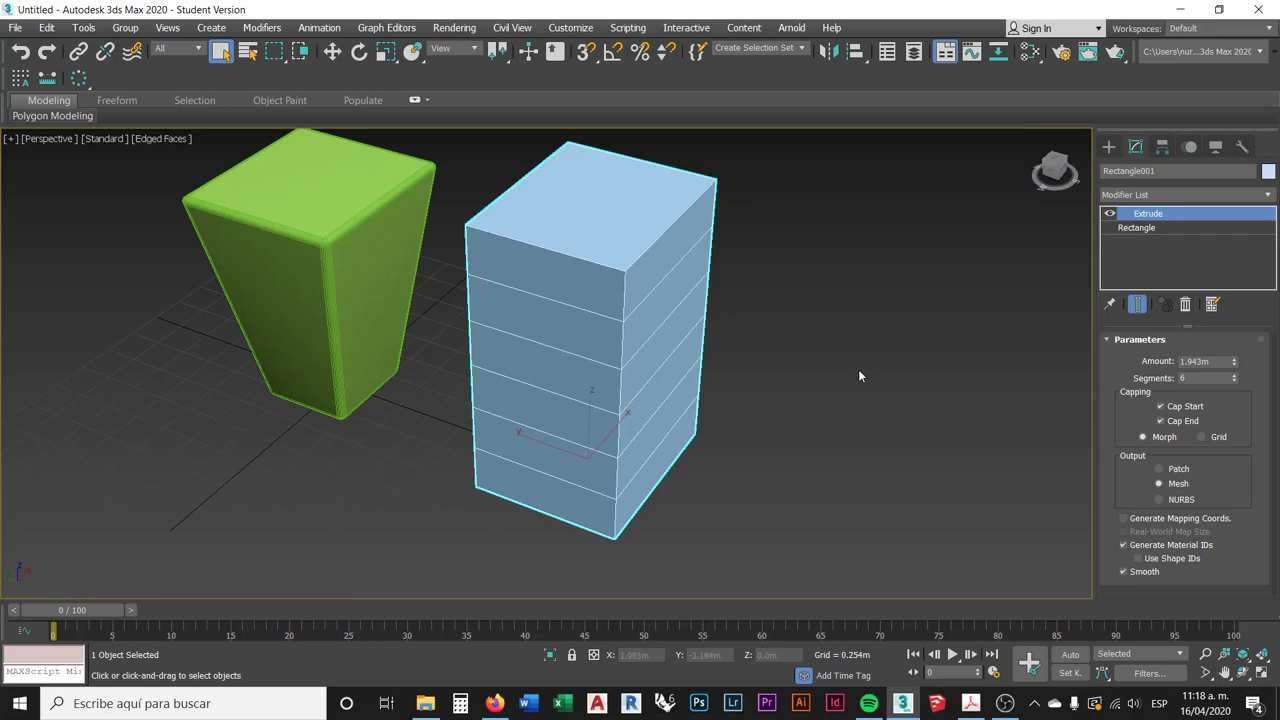
- Draw a standard primitive plane about 1.925 m long and 1.497 m wide on the grid in front of the two solids
{"action": "left_click", "coordinate": [1110, 147]}
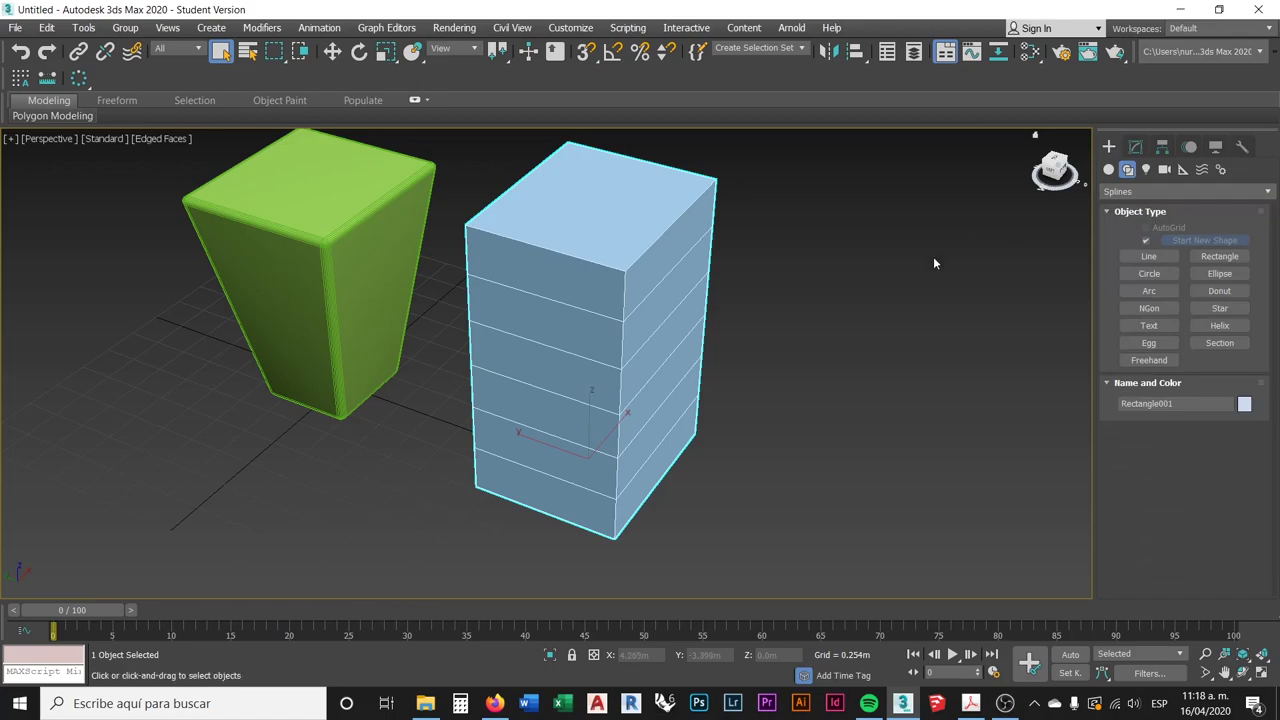
{"action": "left_click", "coordinate": [808, 317]}
{"action": "scroll", "coordinate": [757, 380], "scroll_direction": "down", "scroll_amount": 3}
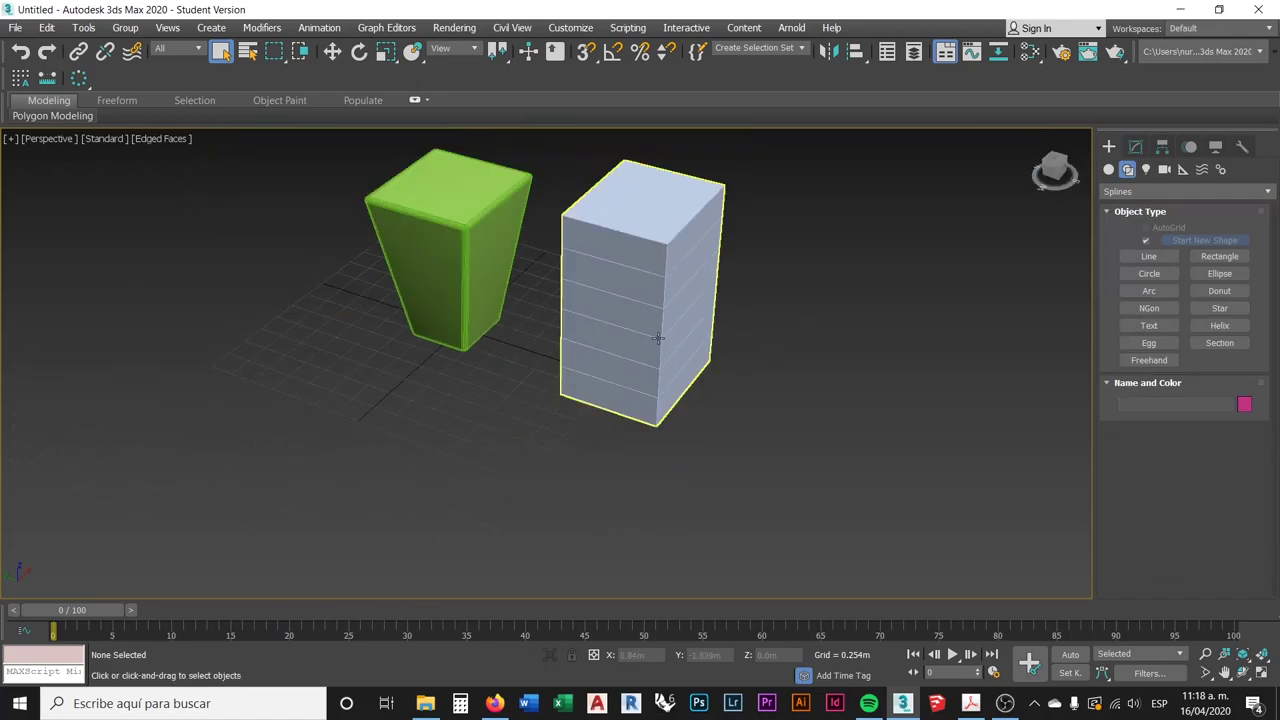
{"action": "middle_click_drag", "start_coordinate": [560, 420], "coordinate": [591, 424]}
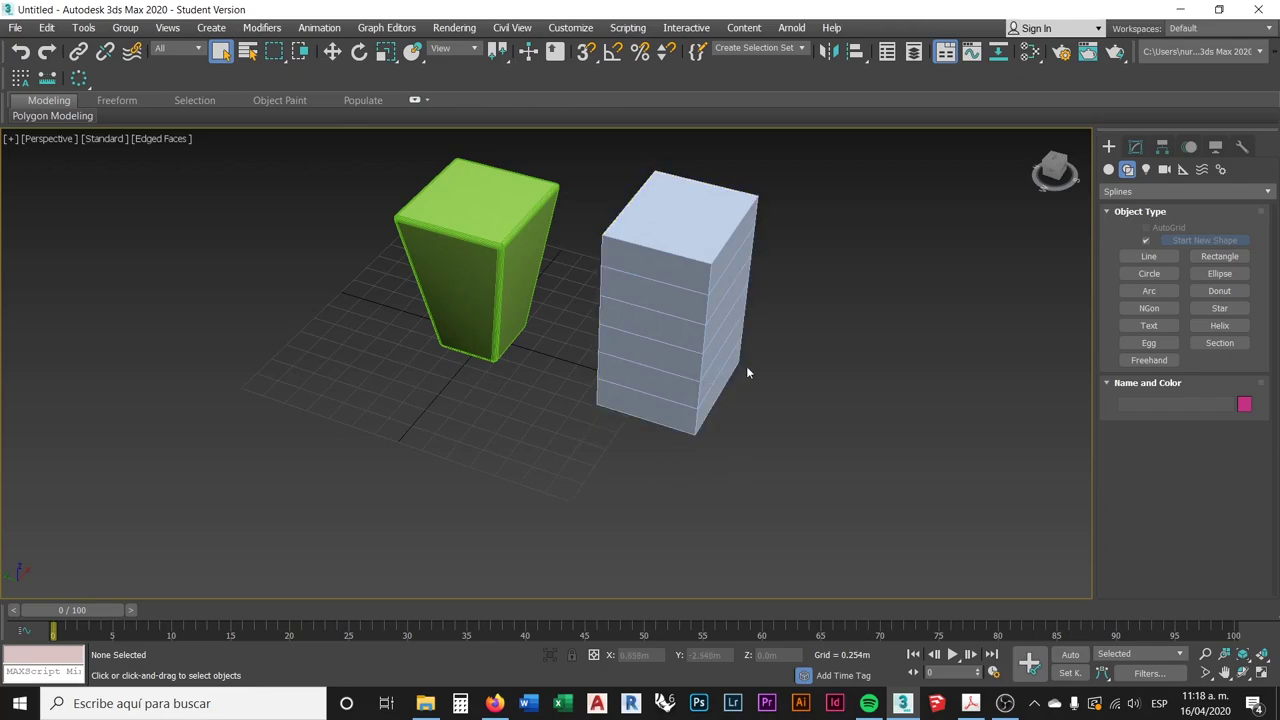
{"action": "middle_click_drag", "start_coordinate": [745, 368], "coordinate": [721, 380]}
{"action": "scroll", "coordinate": [1003, 317], "scroll_direction": "down", "scroll_amount": 3}
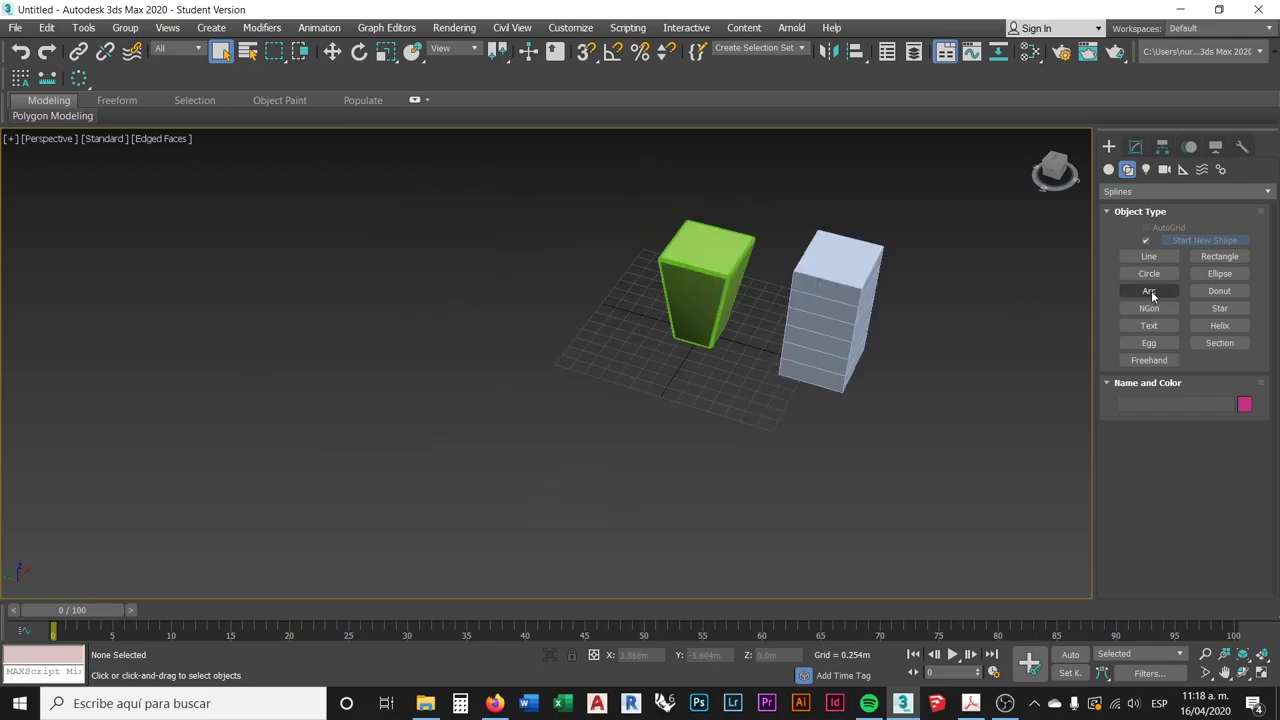
{"action": "scroll", "coordinate": [811, 340], "scroll_direction": "up", "scroll_amount": 5}
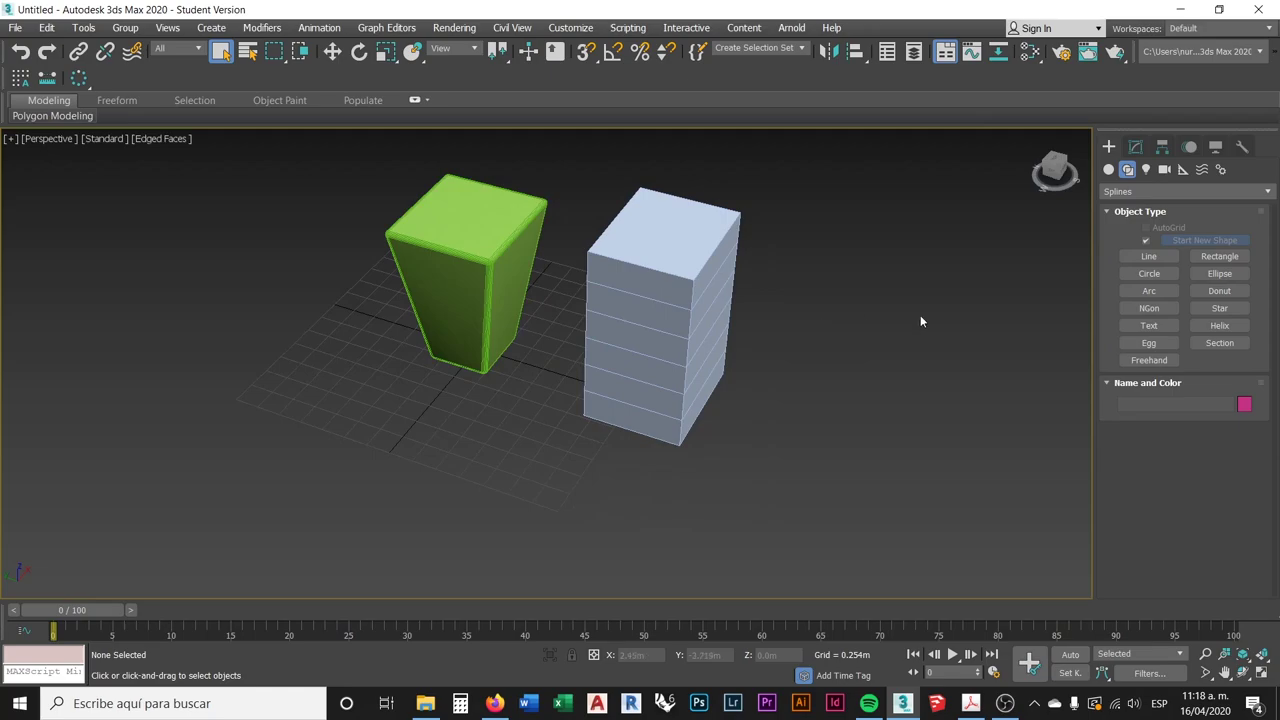
{"action": "left_click", "coordinate": [1108, 169]}
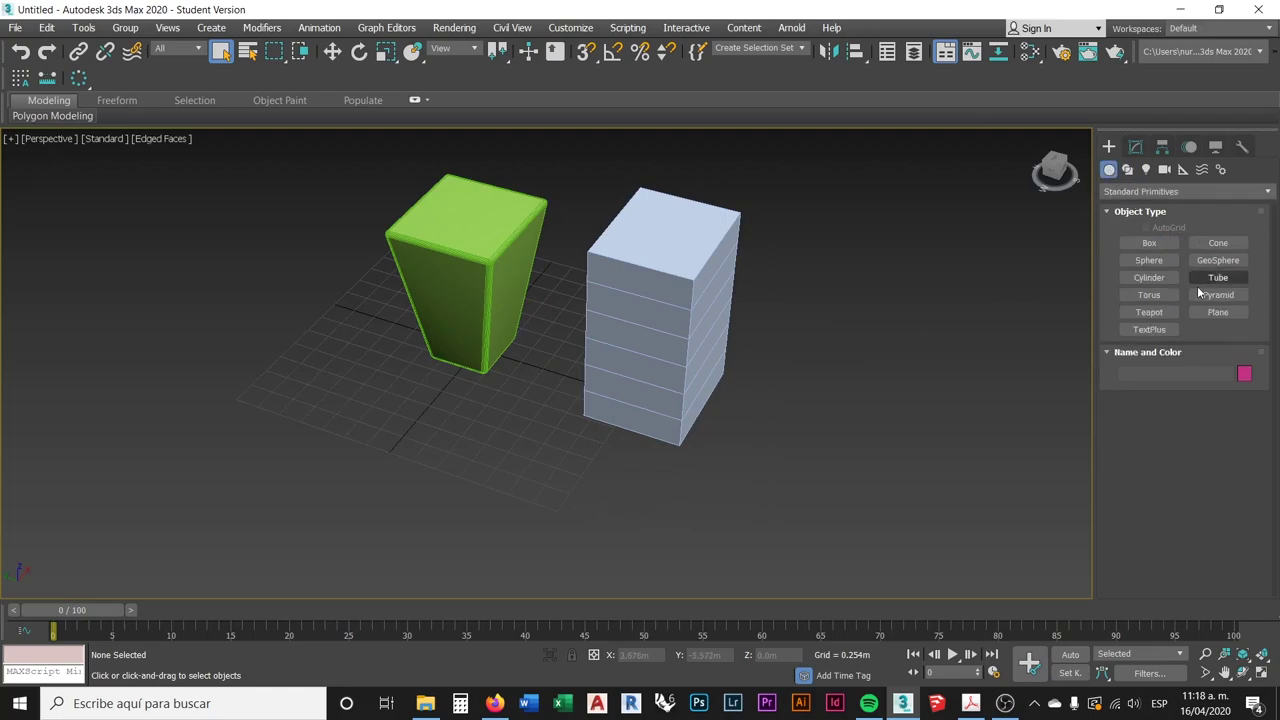
{"action": "left_click", "coordinate": [1222, 313]}
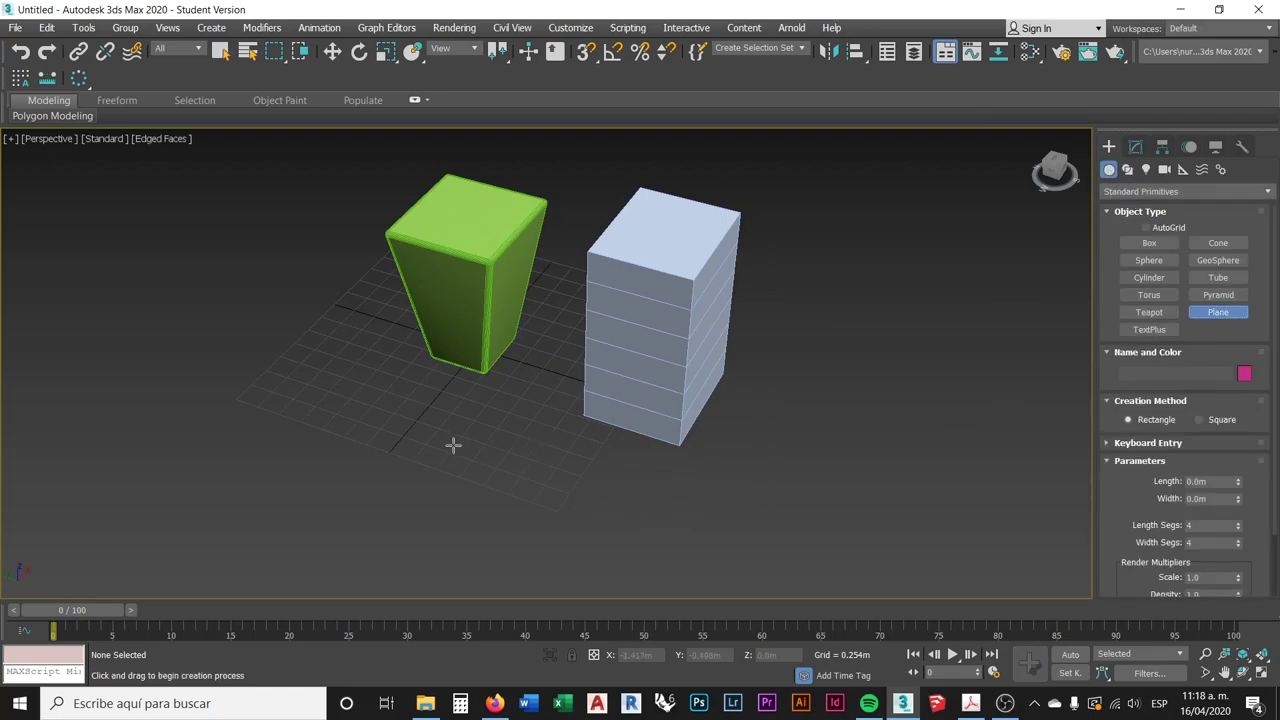
{"action": "middle_click_drag", "start_coordinate": [454, 443], "coordinate": [470, 417]}
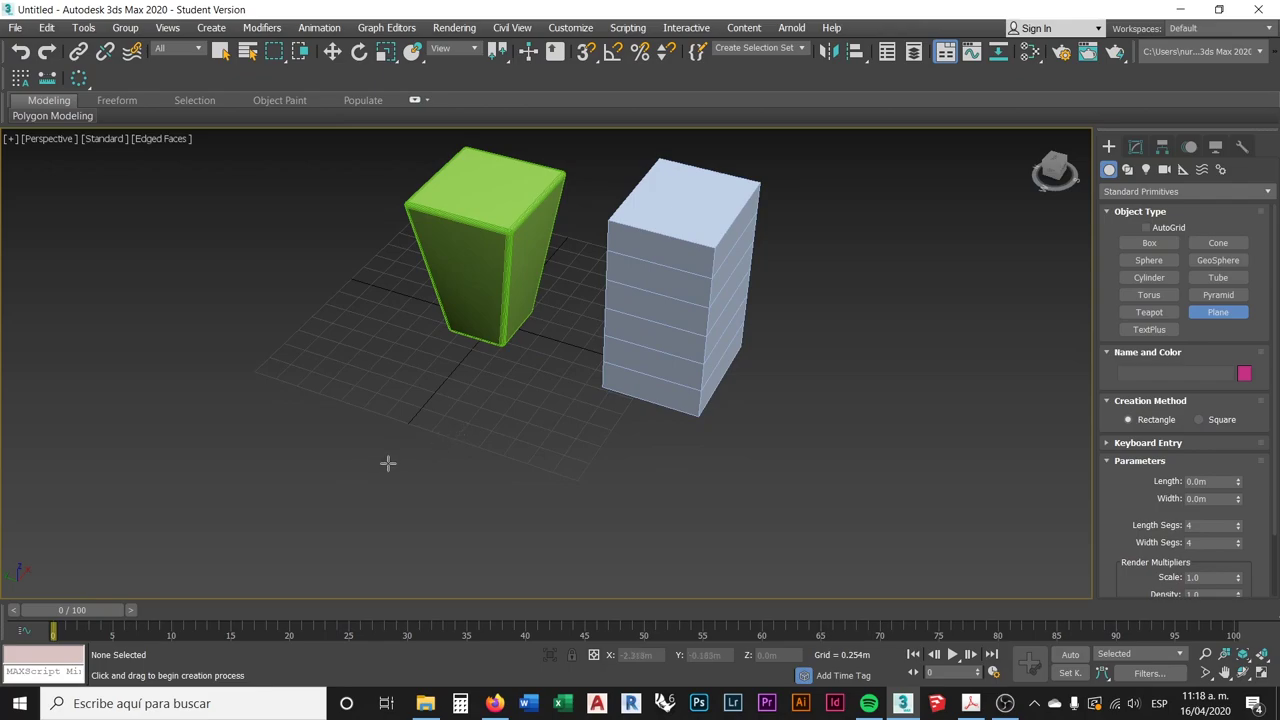
{"action": "mouse_move", "coordinate": [327, 457]}
{"action": "left_mouse_down"}
{"action": "mouse_move", "coordinate": [531, 430]}
{"action": "mouse_move", "coordinate": [523, 409]}
{"action": "mouse_move", "coordinate": [584, 421]}
{"action": "left_mouse_up"}
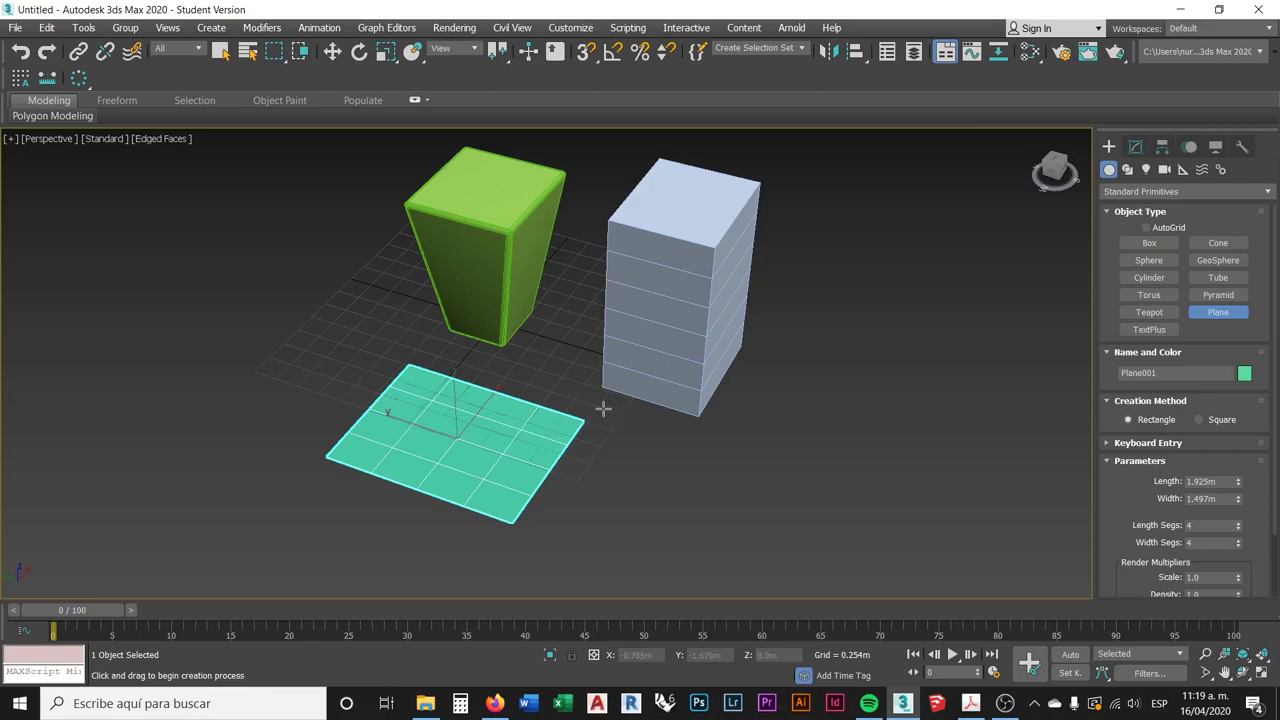
- Apply a Shell modifier to the plane
{"action": "middle_click_drag", "start_coordinate": [600, 408], "coordinate": [600, 374]}
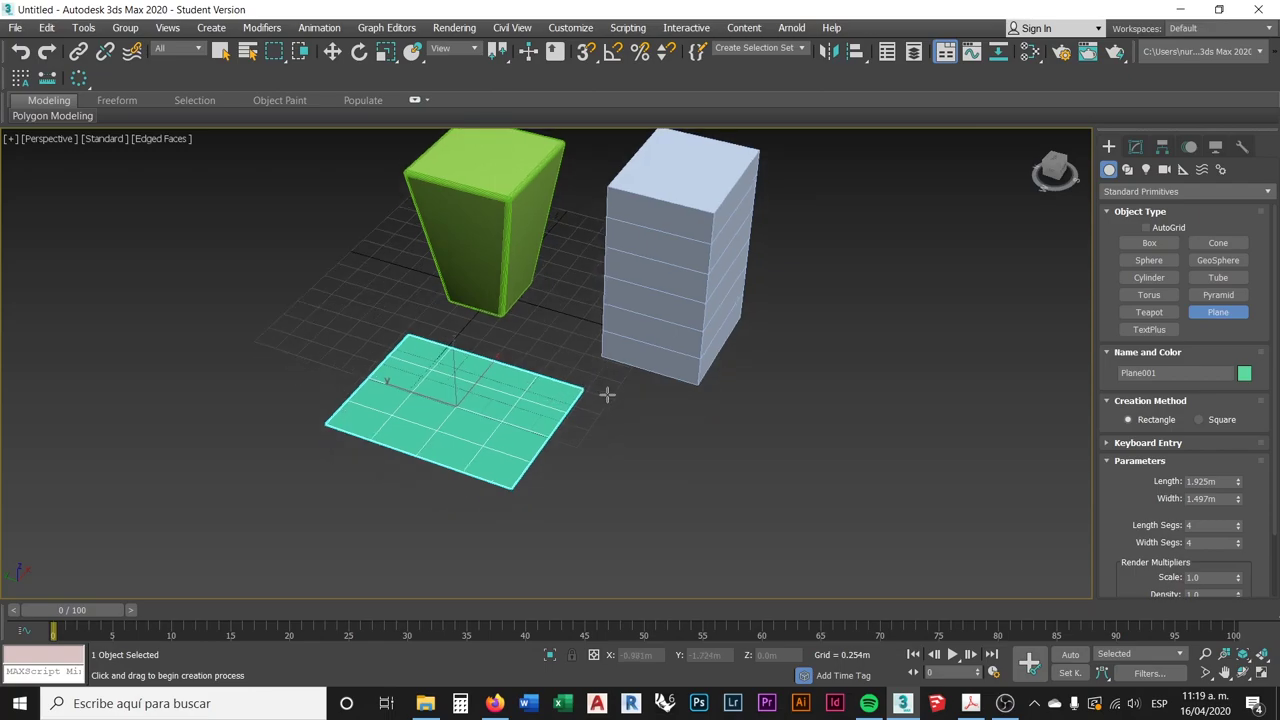
{"action": "mouse_move", "coordinate": [577, 393]}
{"action": "middle_mouse_down"}
{"action": "mouse_move", "coordinate": [583, 363]}
{"action": "mouse_move", "coordinate": [586, 374]}
{"action": "middle_mouse_up"}
{"action": "scroll", "coordinate": [508, 460], "scroll_direction": "up", "scroll_amount": 3}
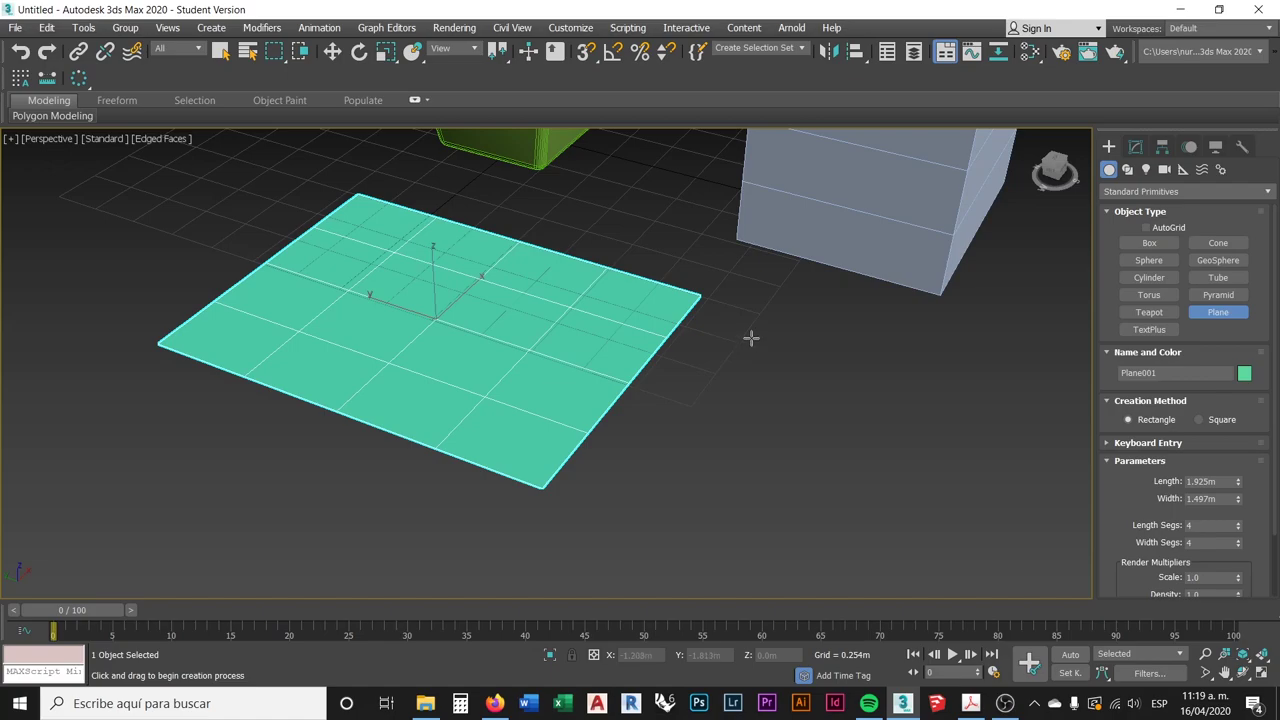
{"action": "mouse_move", "coordinate": [780, 323]}
{"action": "middle_mouse_down"}
{"action": "mouse_move", "coordinate": [757, 351]}
{"action": "mouse_move", "coordinate": [766, 337]}
{"action": "middle_mouse_up"}
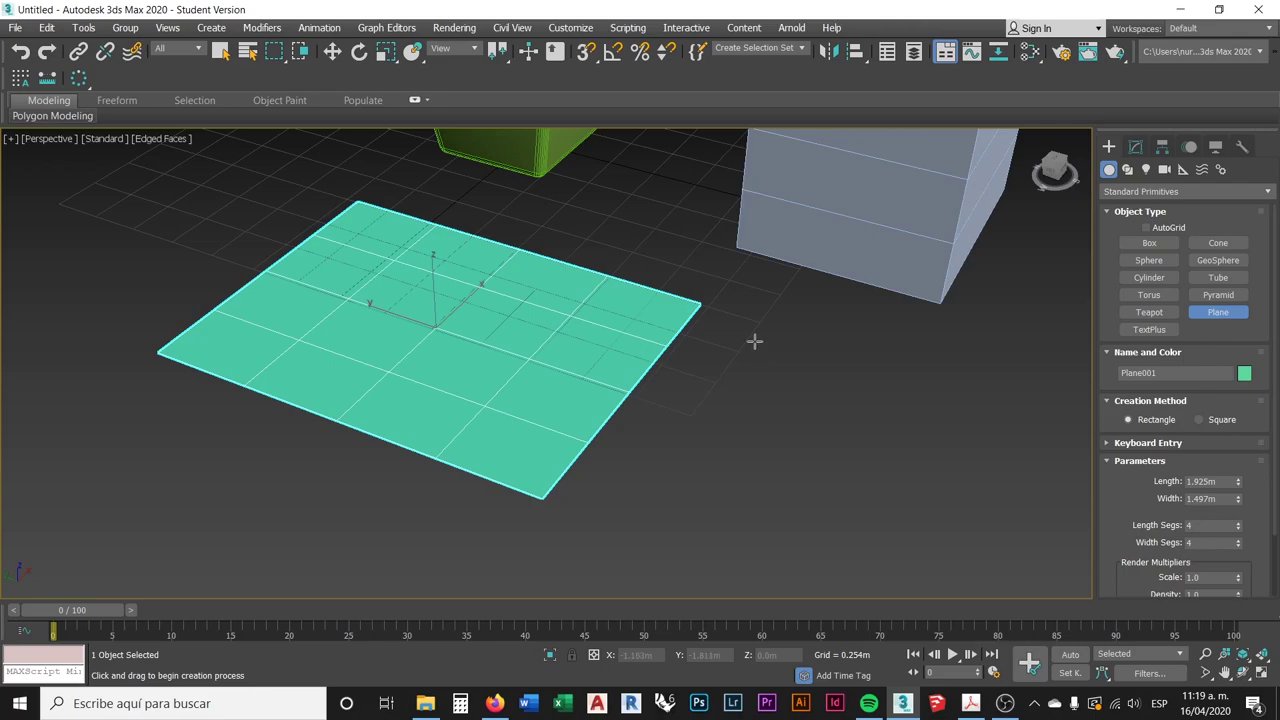
{"action": "middle_click_drag", "start_coordinate": [752, 335], "coordinate": [789, 323]}
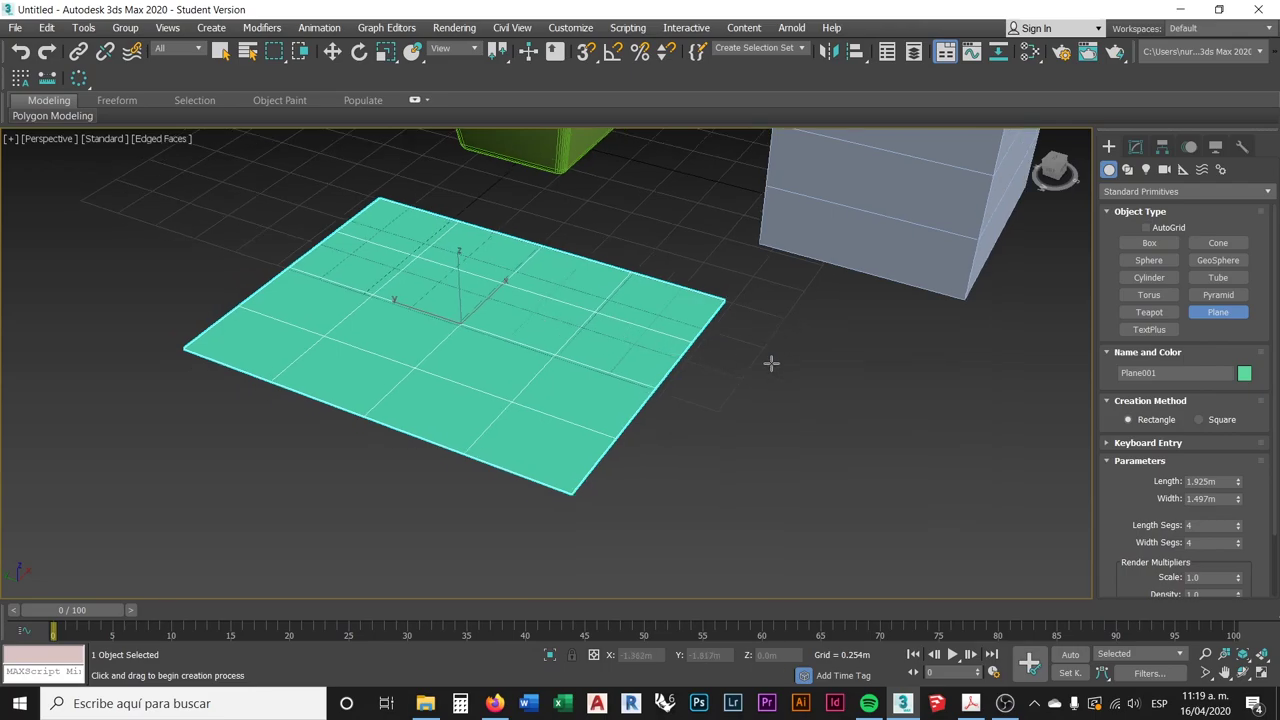
{"action": "middle_click_drag", "start_coordinate": [786, 370], "coordinate": [800, 357]}
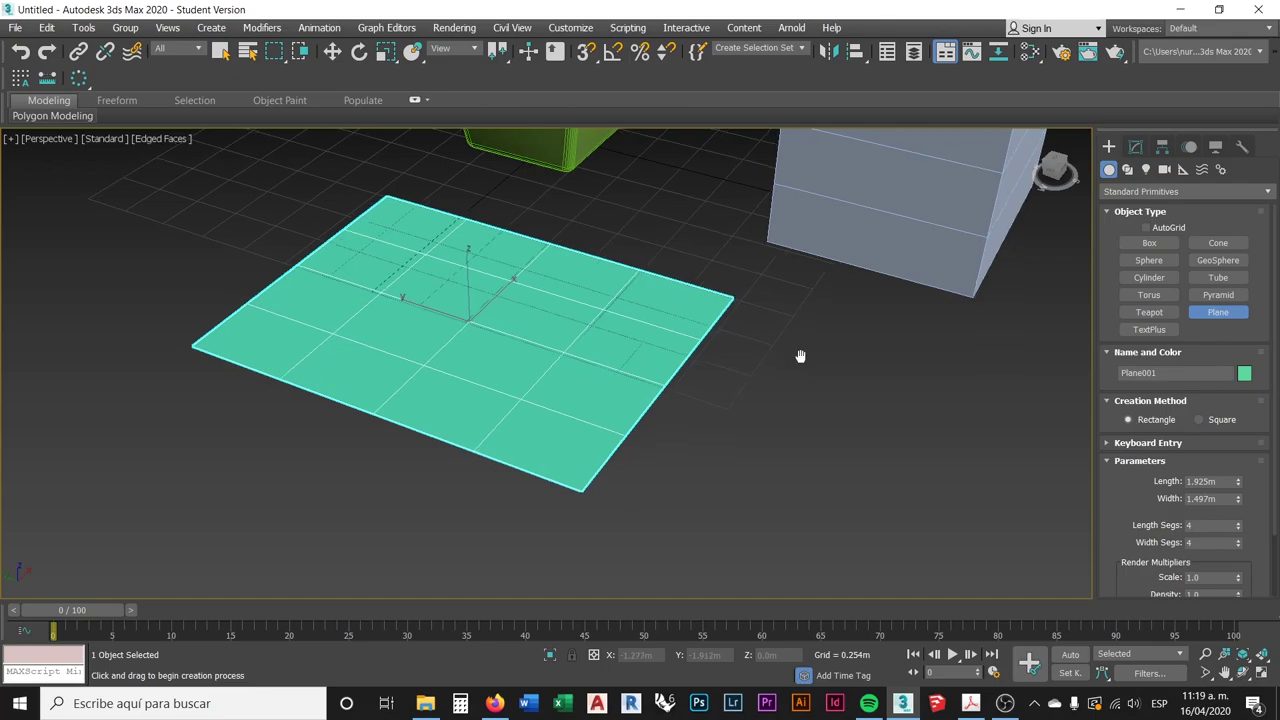
{"action": "left_click", "coordinate": [1136, 148]}
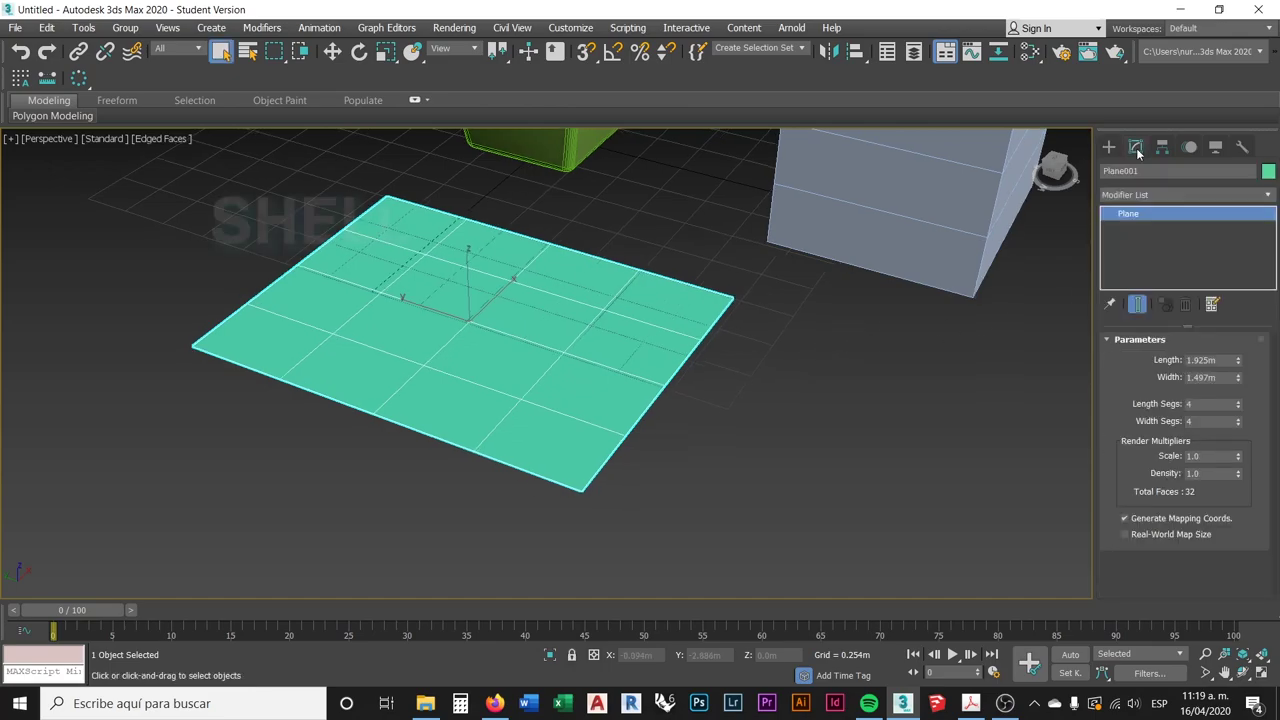
{"action": "left_click", "coordinate": [1268, 196]}
{"action": "left_click_drag", "start_coordinate": [1268, 276], "coordinate": [1272, 577]}
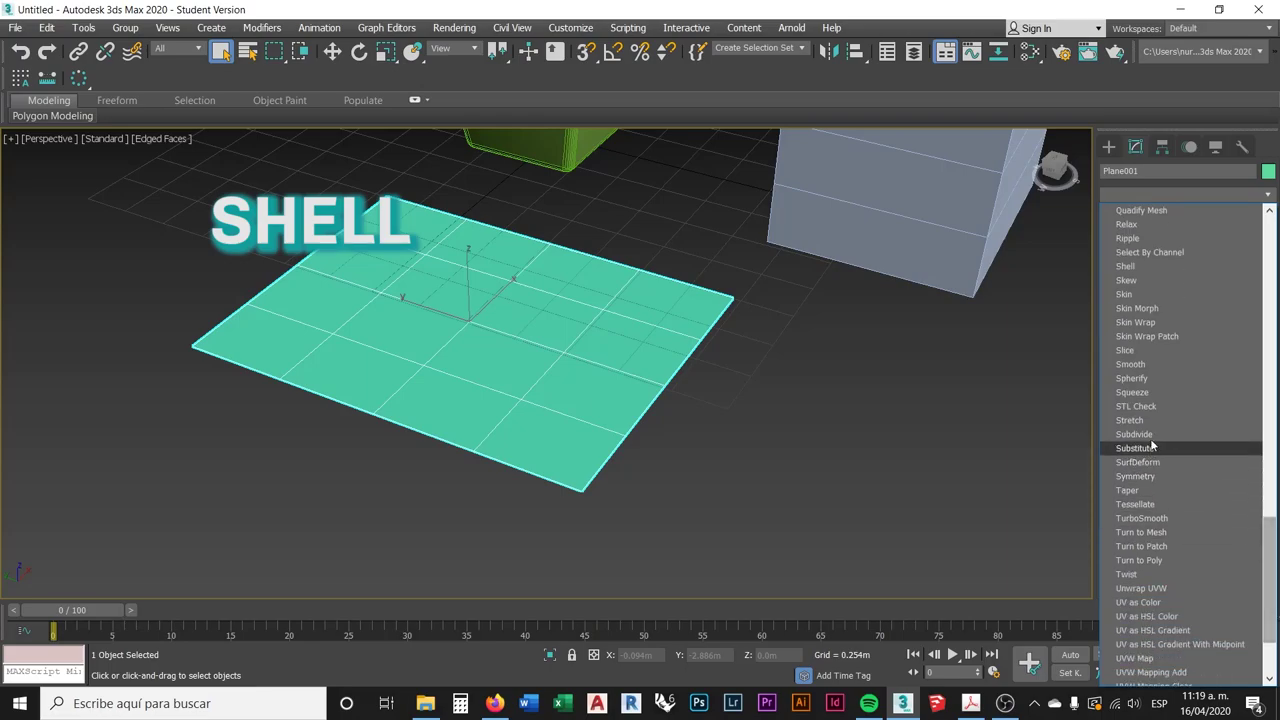
{"action": "left_click", "coordinate": [1127, 266]}
{"action": "scroll", "coordinate": [764, 364], "scroll_direction": "up", "scroll_amount": 5}
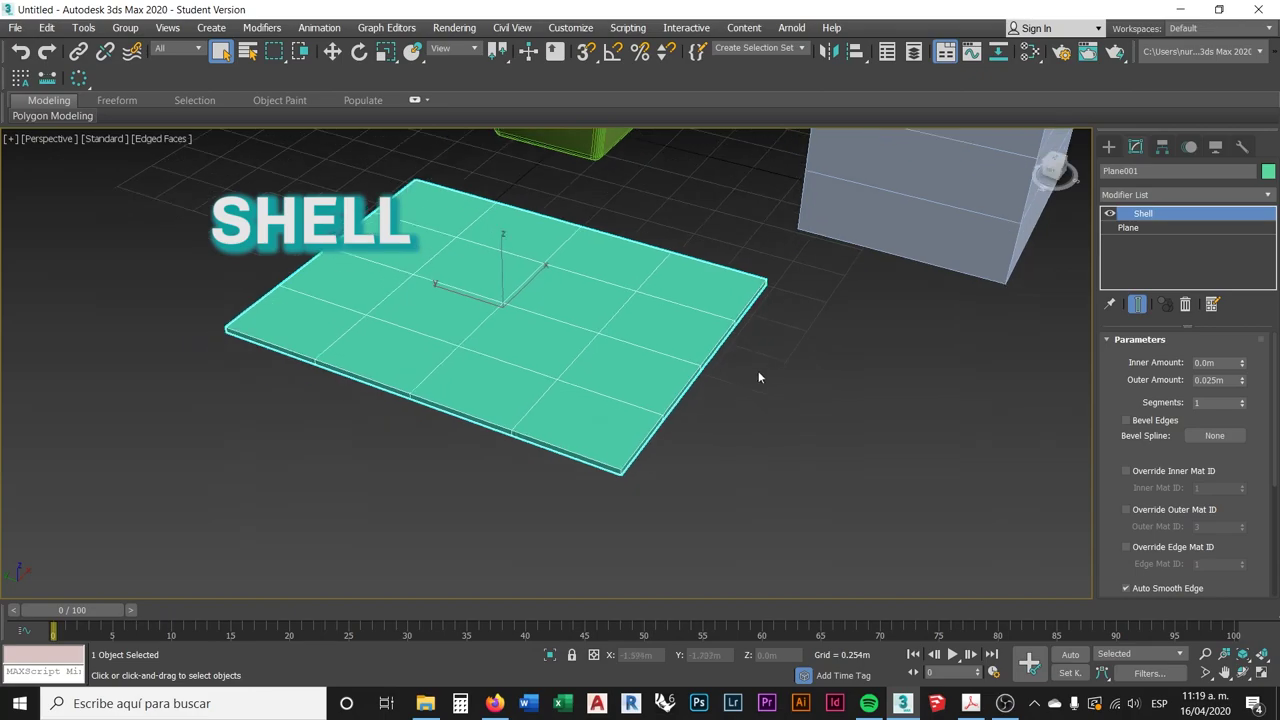
{"action": "scroll", "coordinate": [750, 425], "scroll_direction": "down", "scroll_amount": 3}
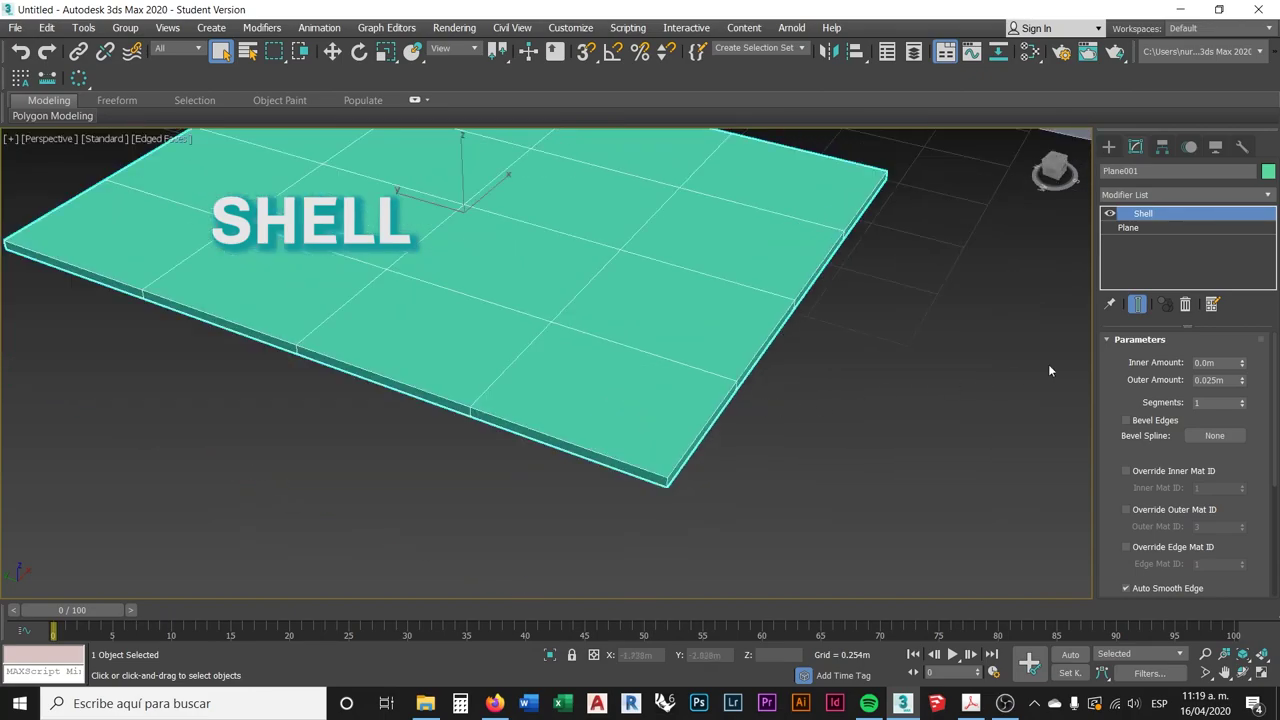
- Thicken the shelled plane with an inner amount of about 0.012 m and an outer amount of about 0.129 m
{"action": "left_click", "coordinate": [1214, 363]}
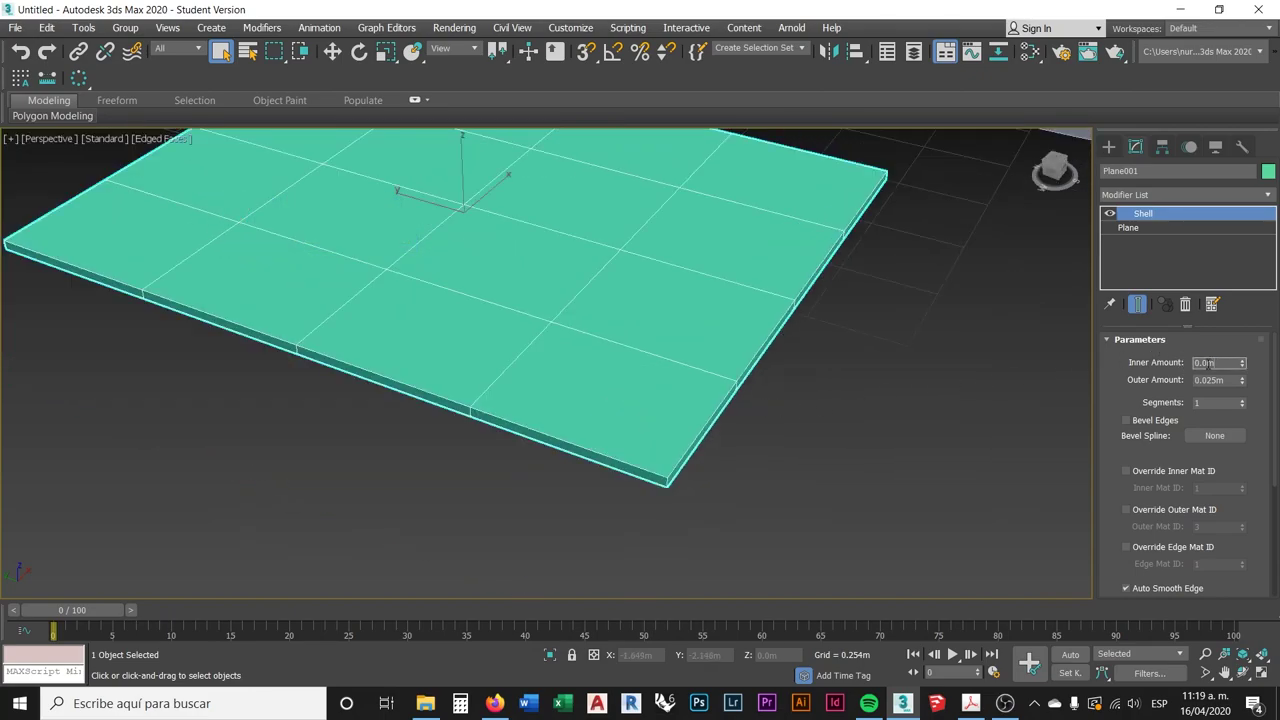
{"action": "left_click", "coordinate": [1223, 380]}
{"action": "left_click", "coordinate": [1222, 363]}
{"action": "left_click", "coordinate": [1224, 380]}
{"action": "left_click_drag", "start_coordinate": [1243, 380], "coordinate": [1265, 327]}
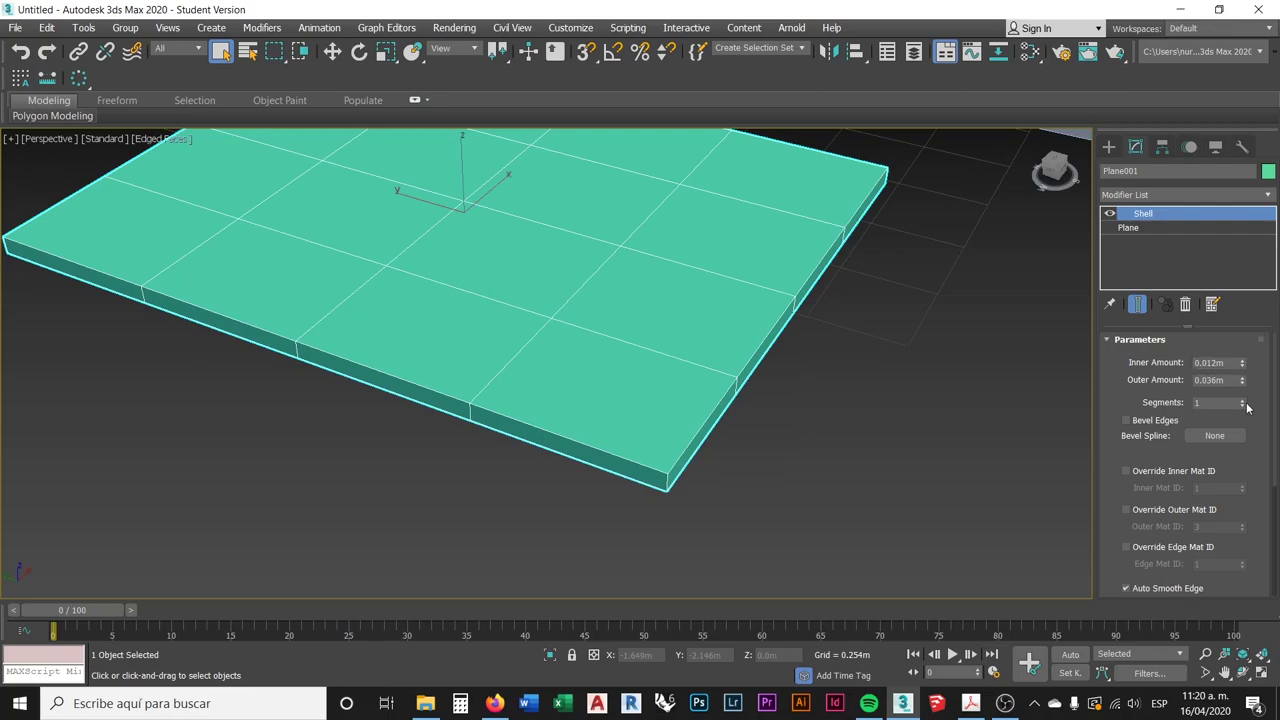
{"action": "left_click_drag", "start_coordinate": [1243, 382], "coordinate": [1268, 238]}
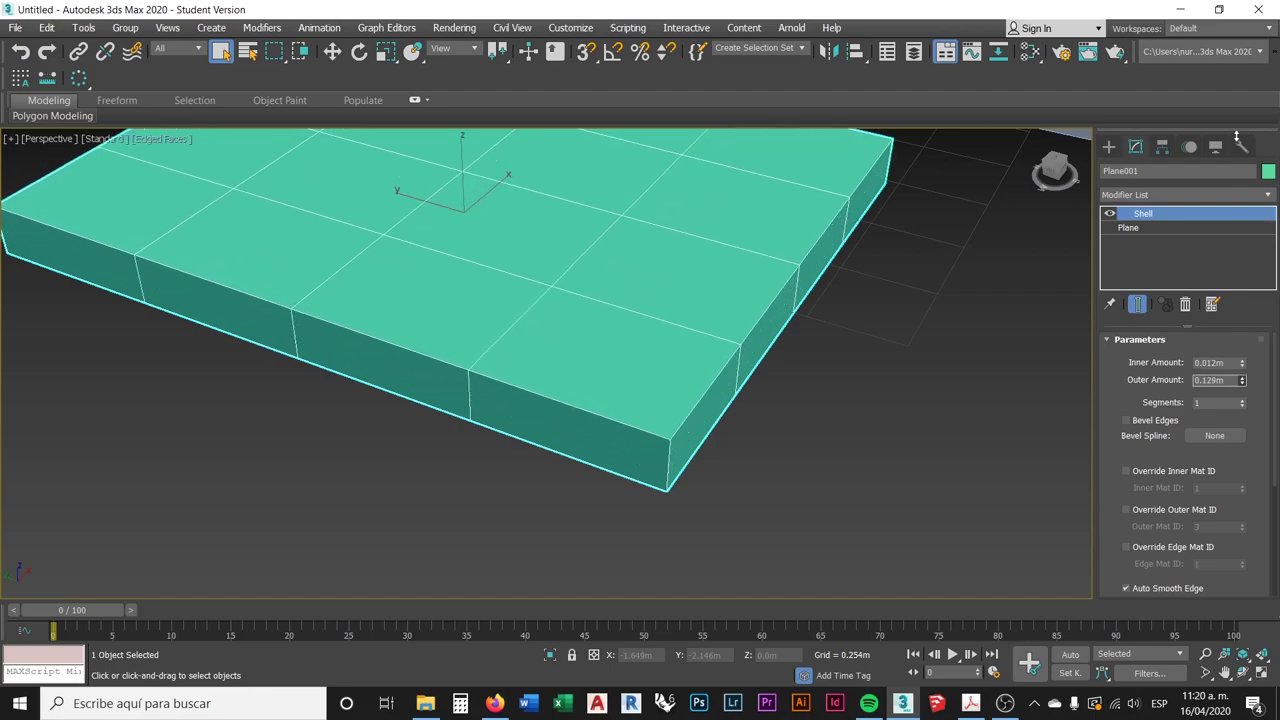
- Divide the shell's thickness into 3 segments and inspect the plane's edges
{"action": "left_click", "coordinate": [1243, 399]}
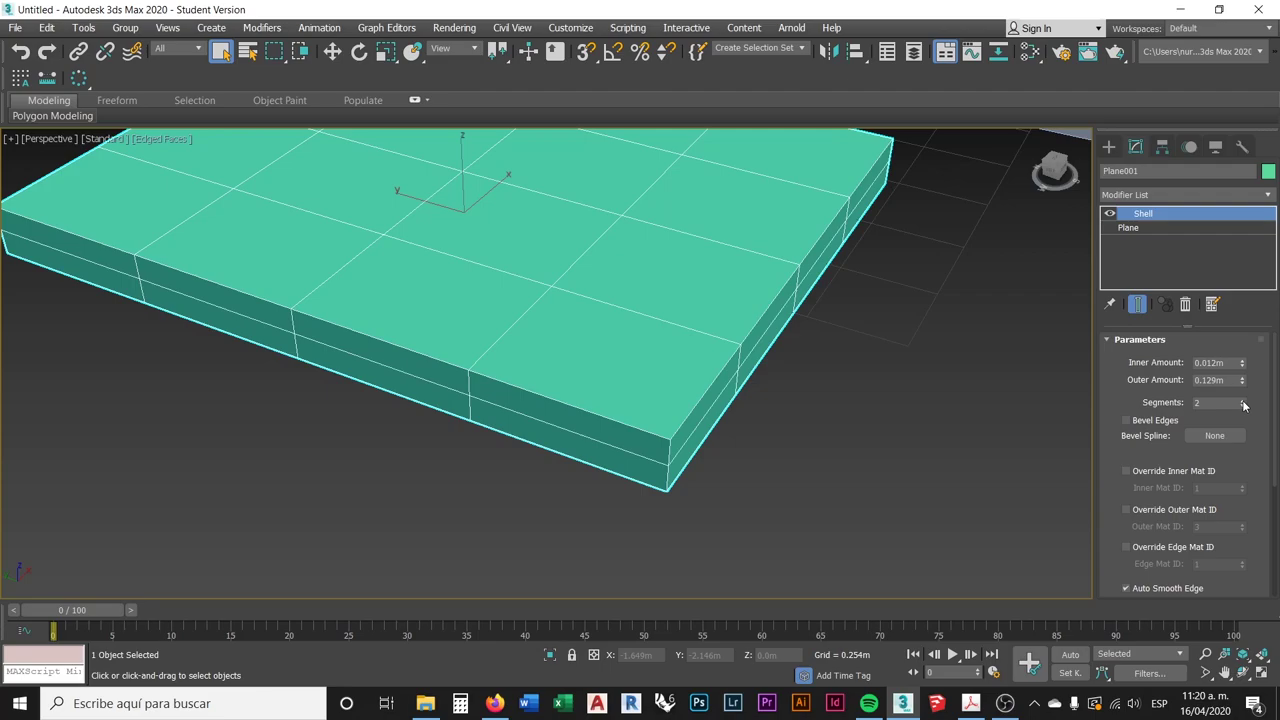
{"action": "left_click", "coordinate": [1243, 399]}
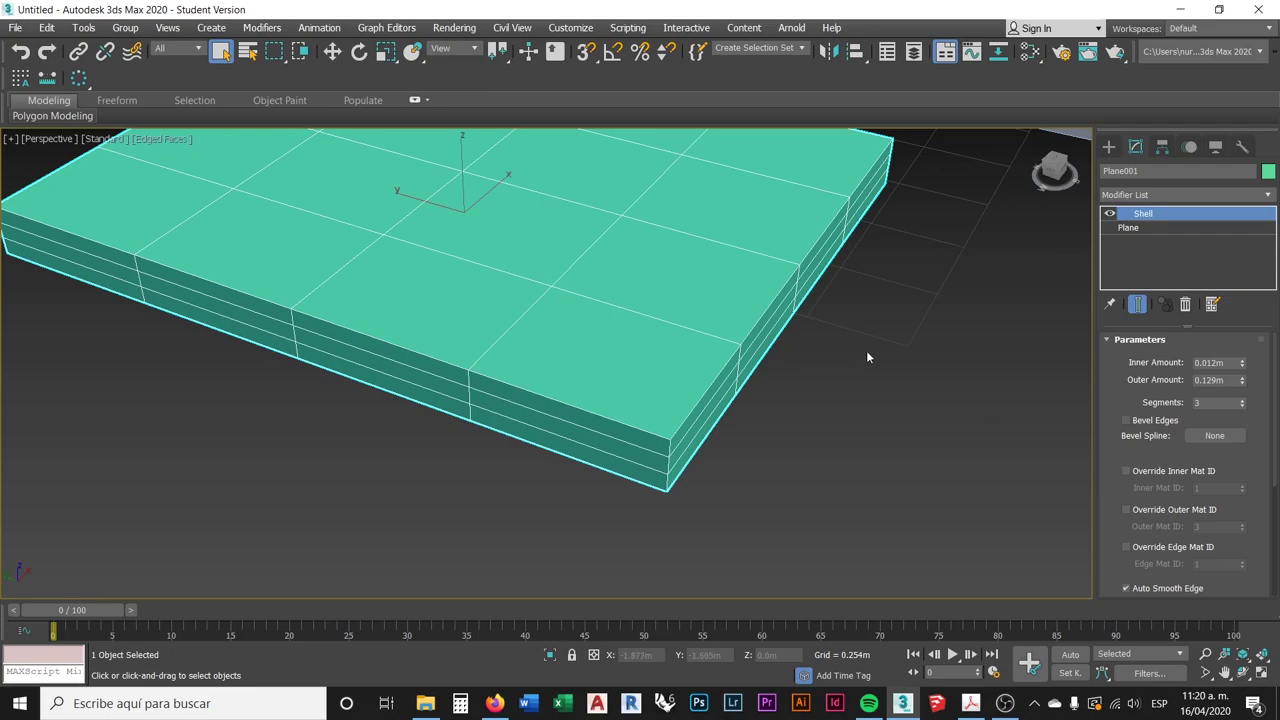
{"action": "middle_click_drag", "start_coordinate": [848, 366], "coordinate": [815, 404]}
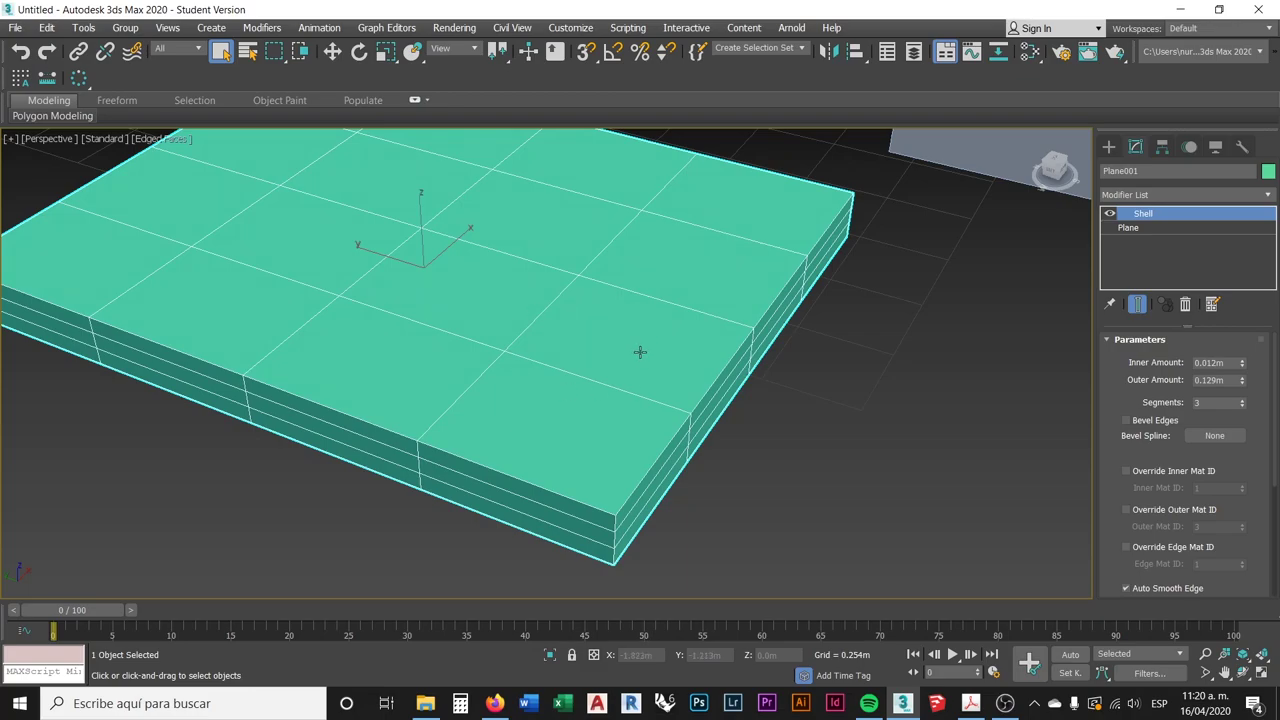
{"action": "scroll", "coordinate": [650, 360], "scroll_direction": "down", "scroll_amount": 4}
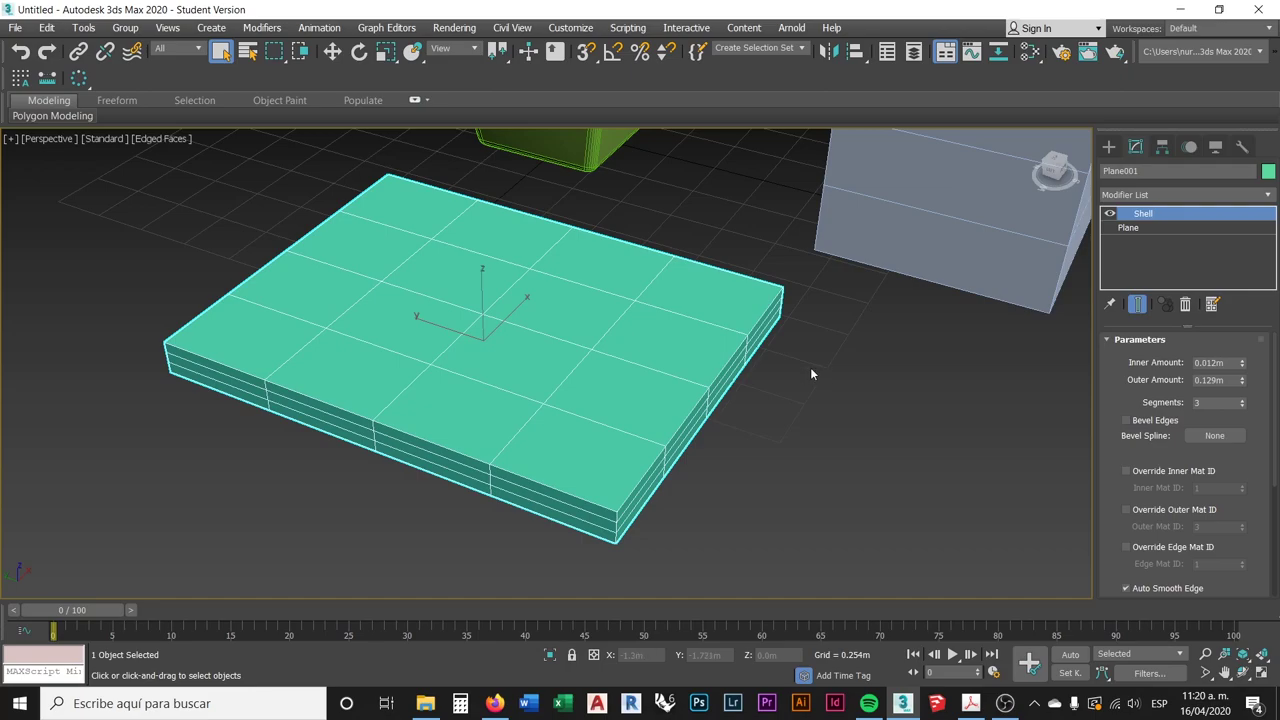
{"action": "scroll", "coordinate": [825, 353], "scroll_direction": "down", "scroll_amount": 5}
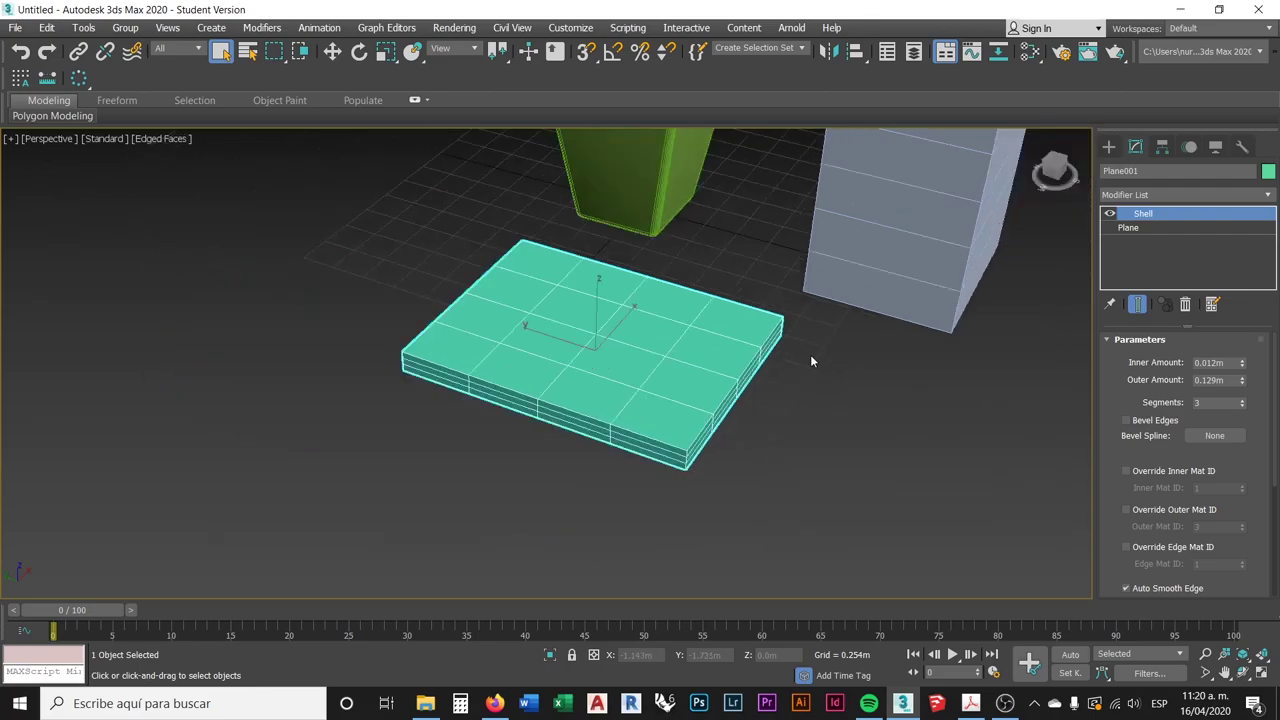
{"action": "middle_click_drag", "start_coordinate": [806, 360], "coordinate": [791, 357]}
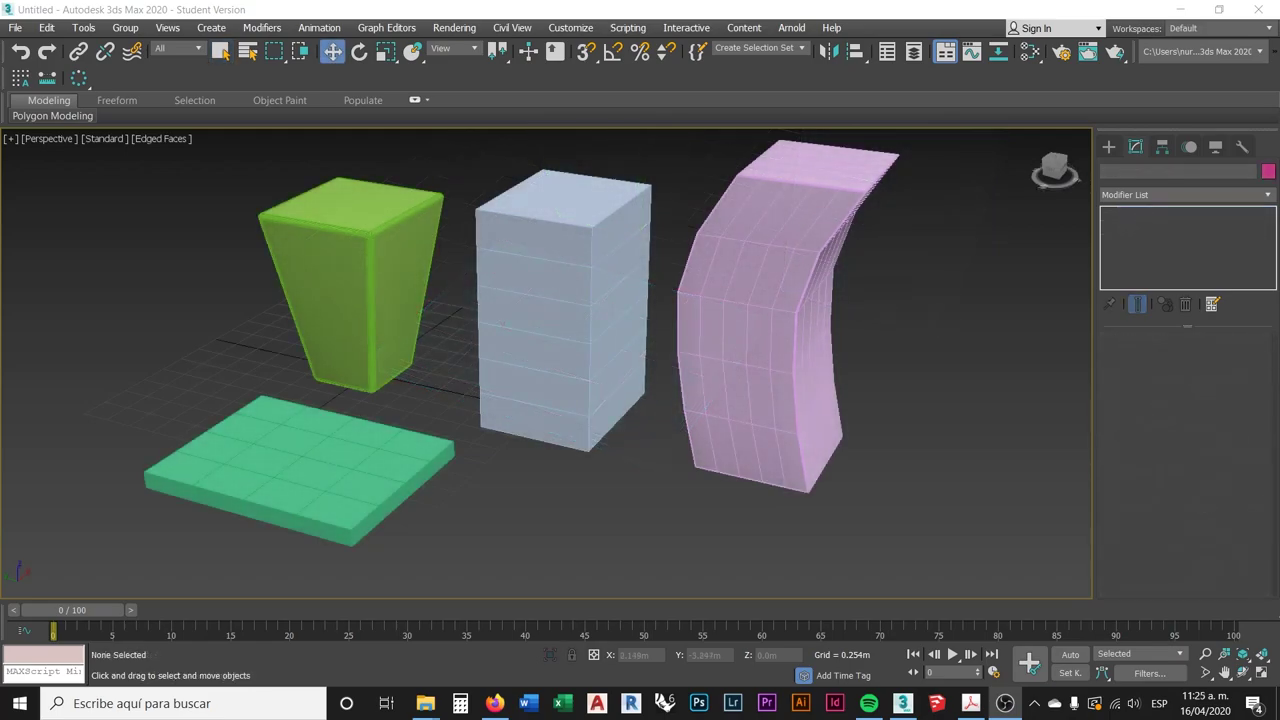
{"action": "key", "text": "alt+Tab"}
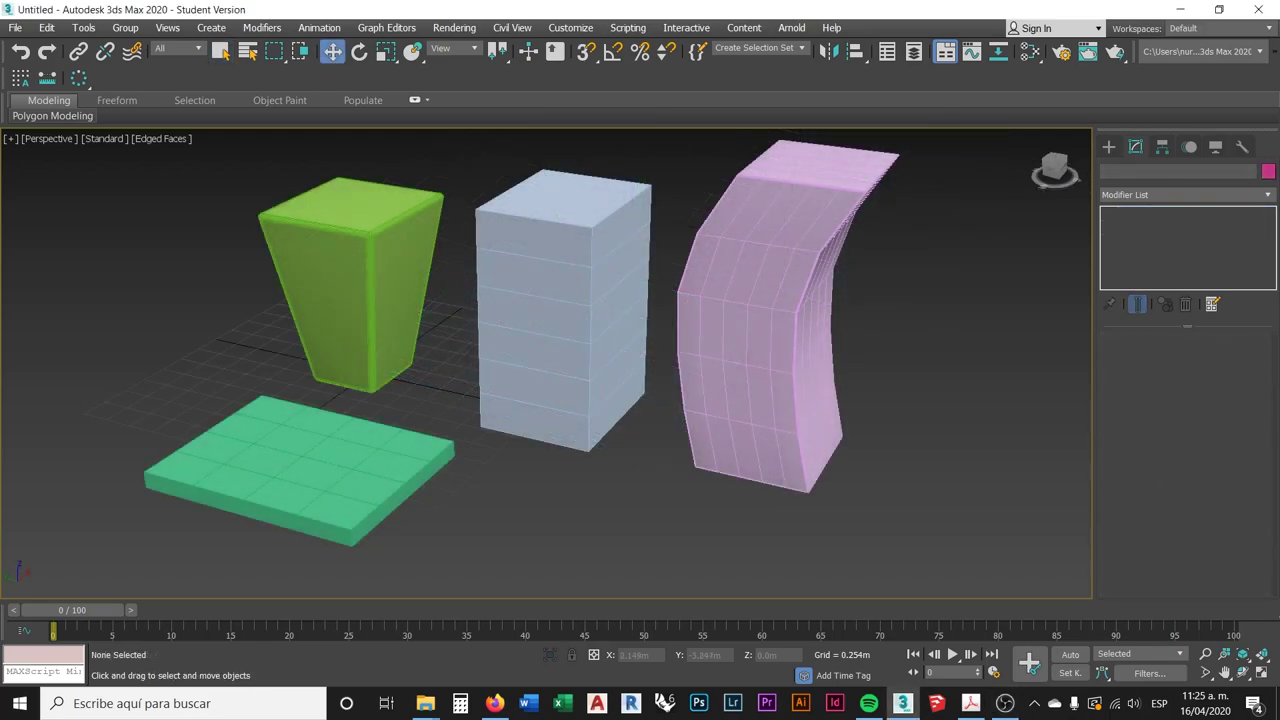
{"action": "key", "text": "alt+Tab"}
- Examine the extruded rectangle block and the curved box beside it, comparing their edge divisions
{"action": "middle_click_drag", "start_coordinate": [885, 324], "coordinate": [872, 336]}
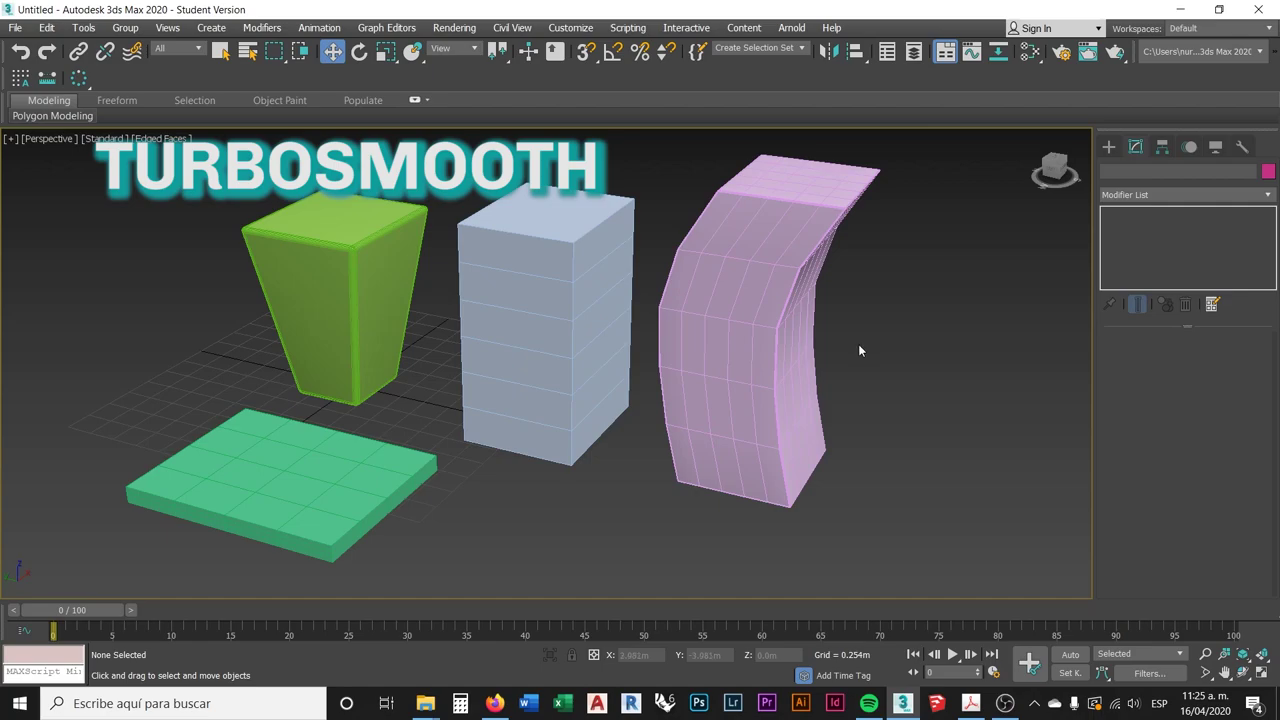
{"action": "middle_click_drag", "start_coordinate": [839, 337], "coordinate": [826, 354]}
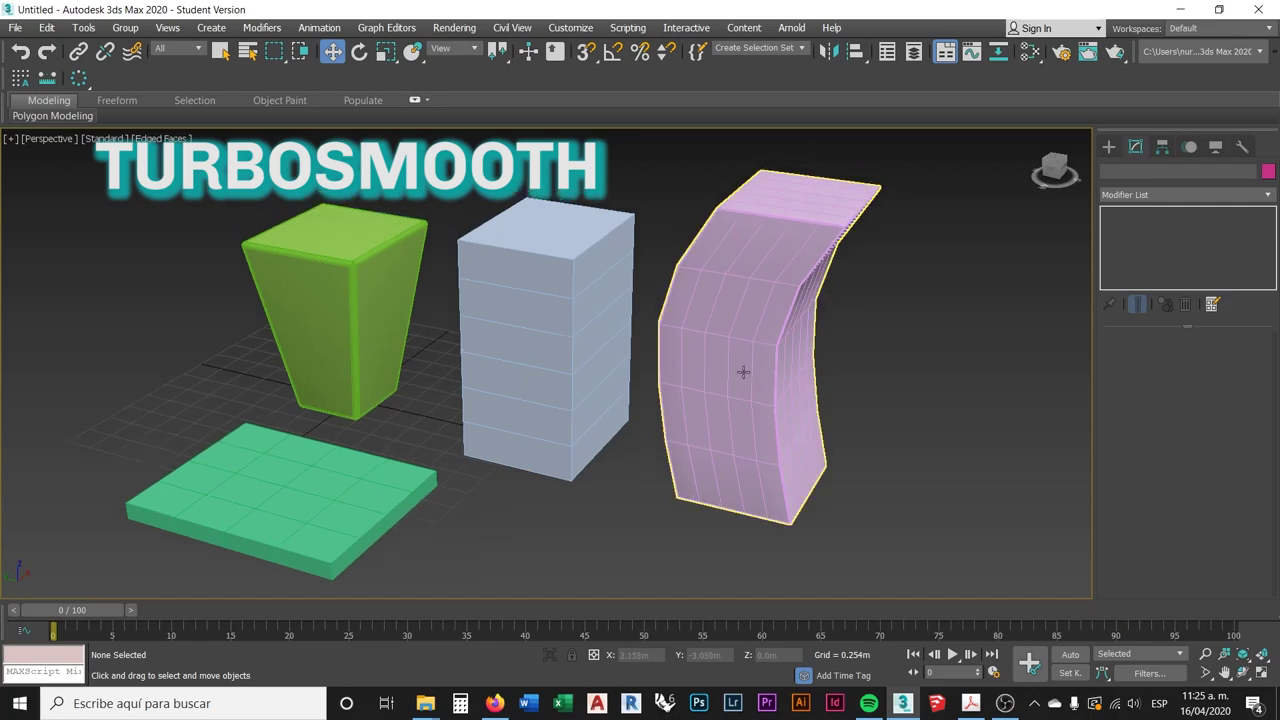
{"action": "middle_click_drag", "start_coordinate": [583, 334], "coordinate": [526, 337]}
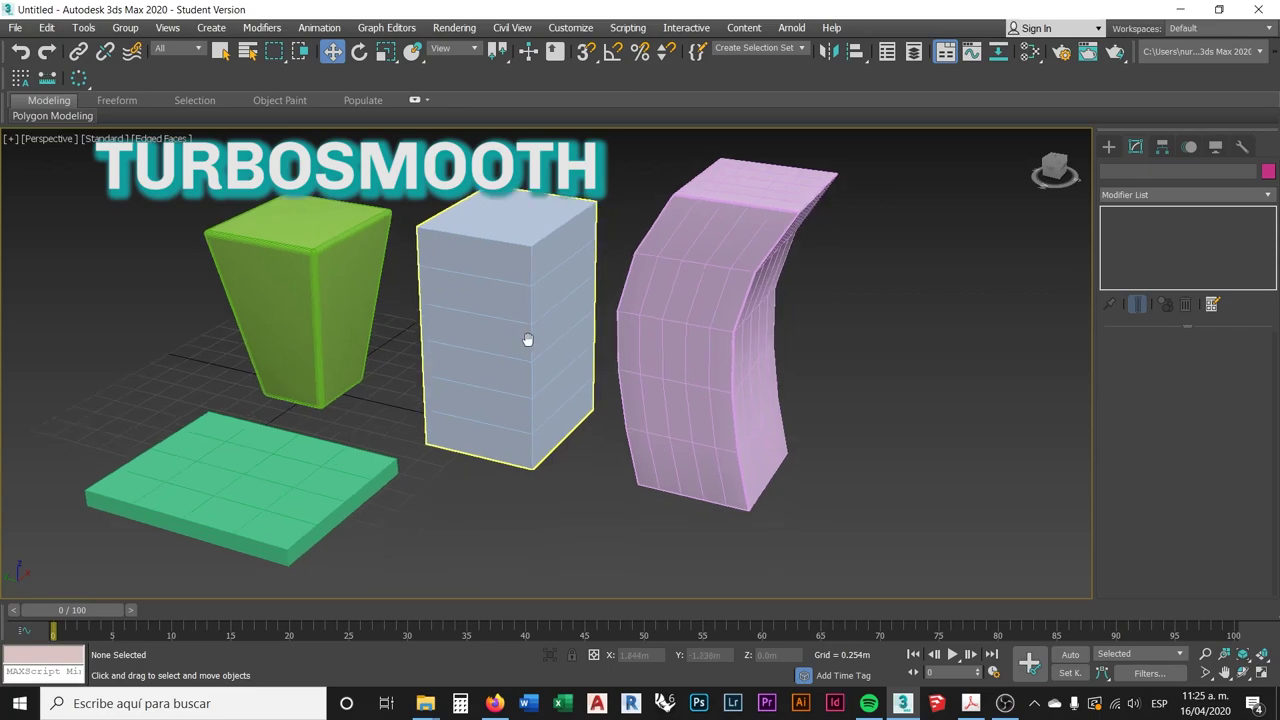
{"action": "left_click", "coordinate": [532, 301]}
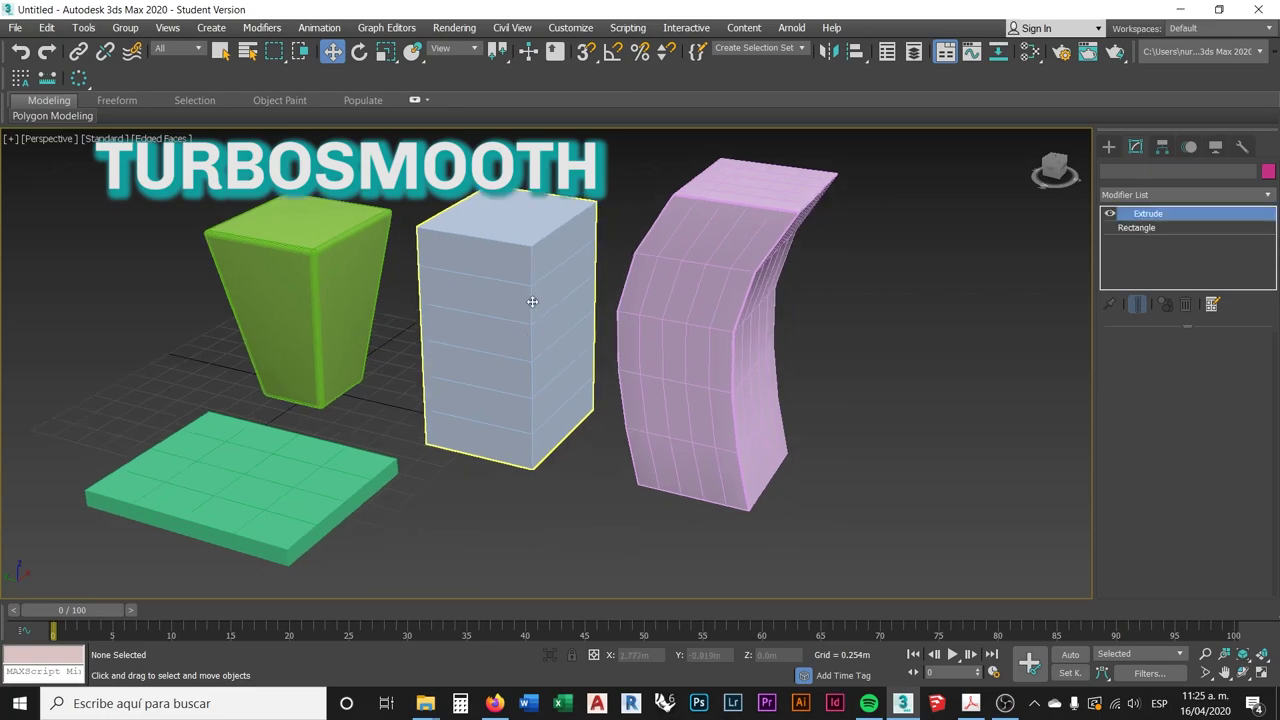
{"action": "left_click", "coordinate": [626, 185]}
{"action": "scroll", "coordinate": [500, 343], "scroll_direction": "up", "scroll_amount": 4}
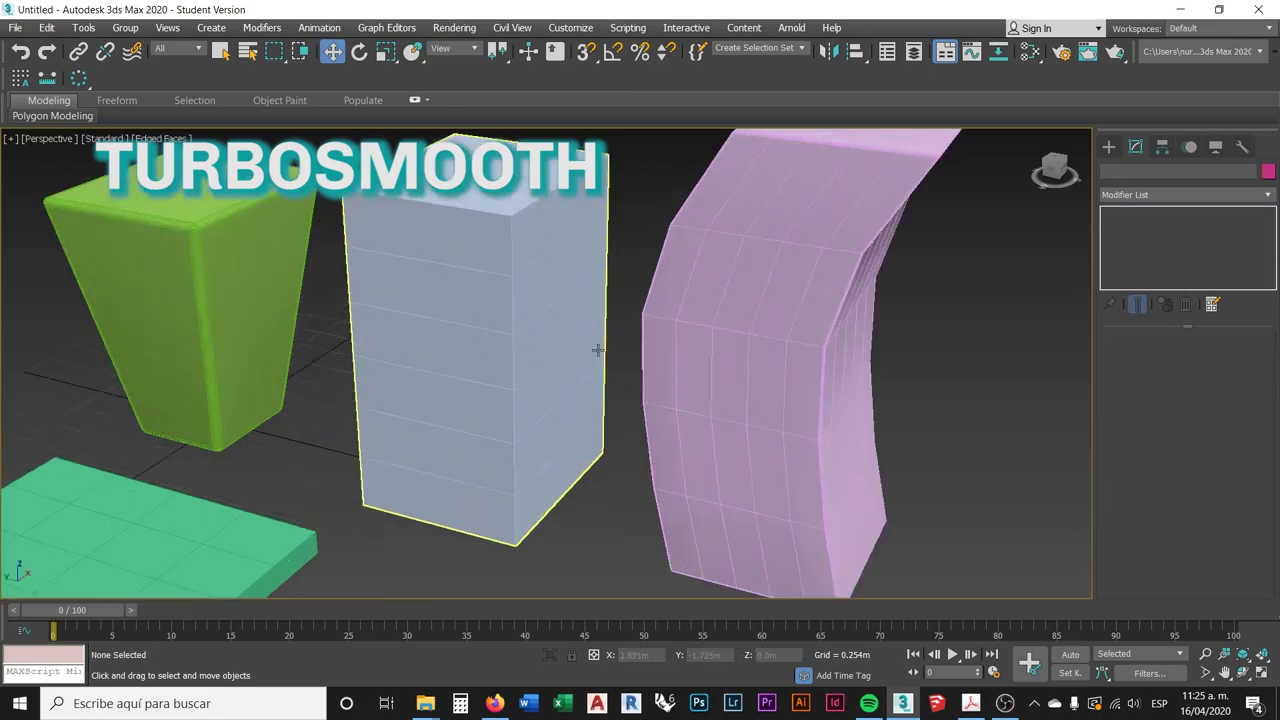
{"action": "middle_click_drag", "start_coordinate": [789, 357], "coordinate": [646, 369]}
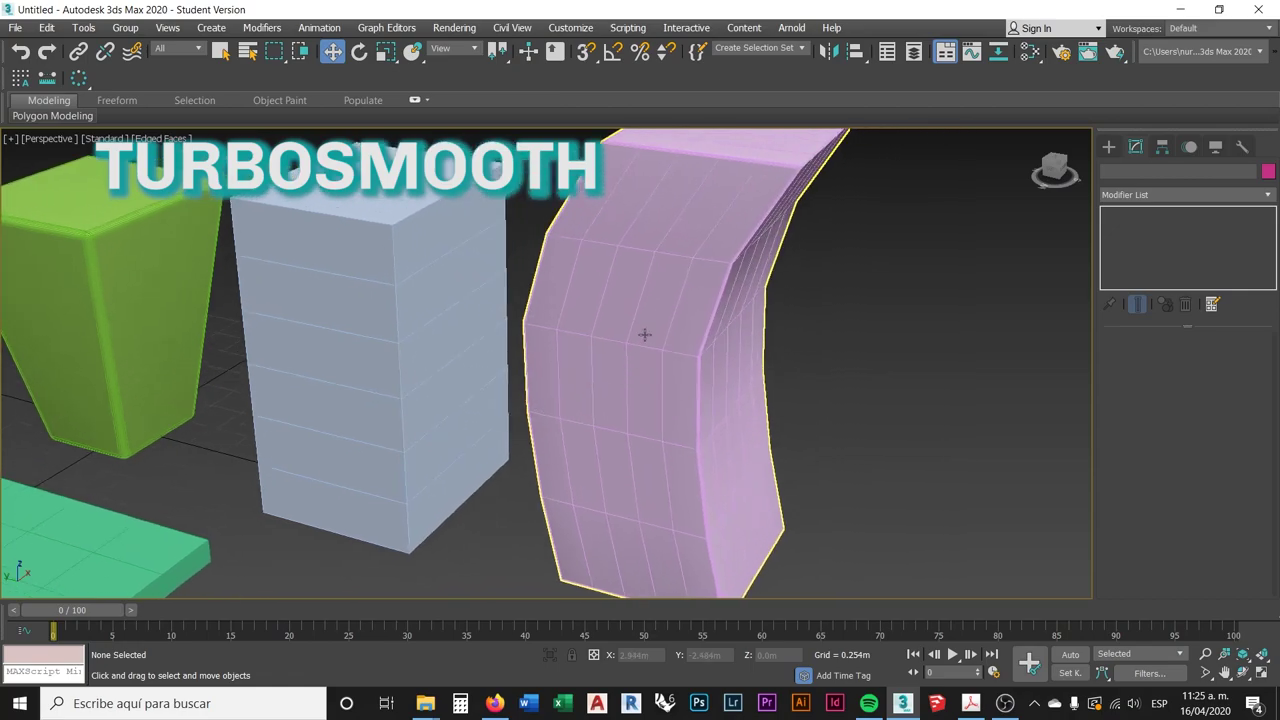
{"action": "scroll", "coordinate": [775, 362], "scroll_direction": "down", "scroll_amount": 4}
- Select the topmost vertices of the curved box at the vertex level of its Edit Poly modifier
{"action": "left_click", "coordinate": [703, 335]}
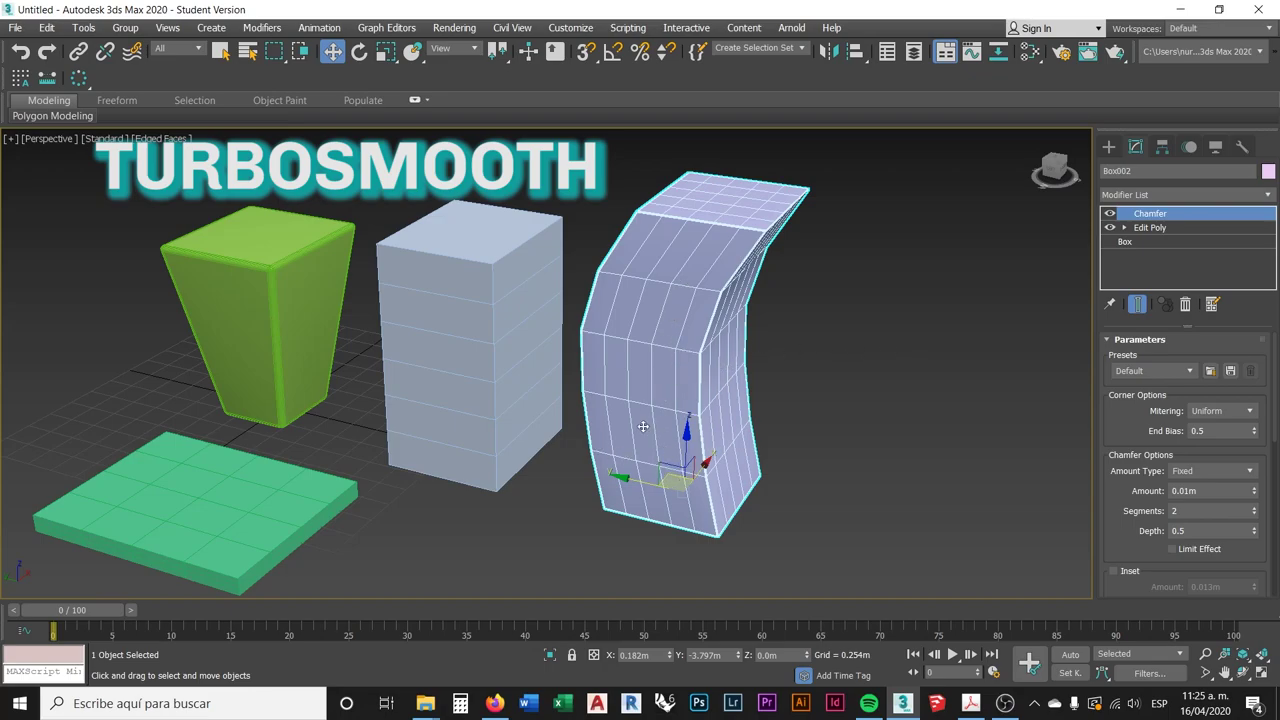
{"action": "left_click", "coordinate": [1150, 228]}
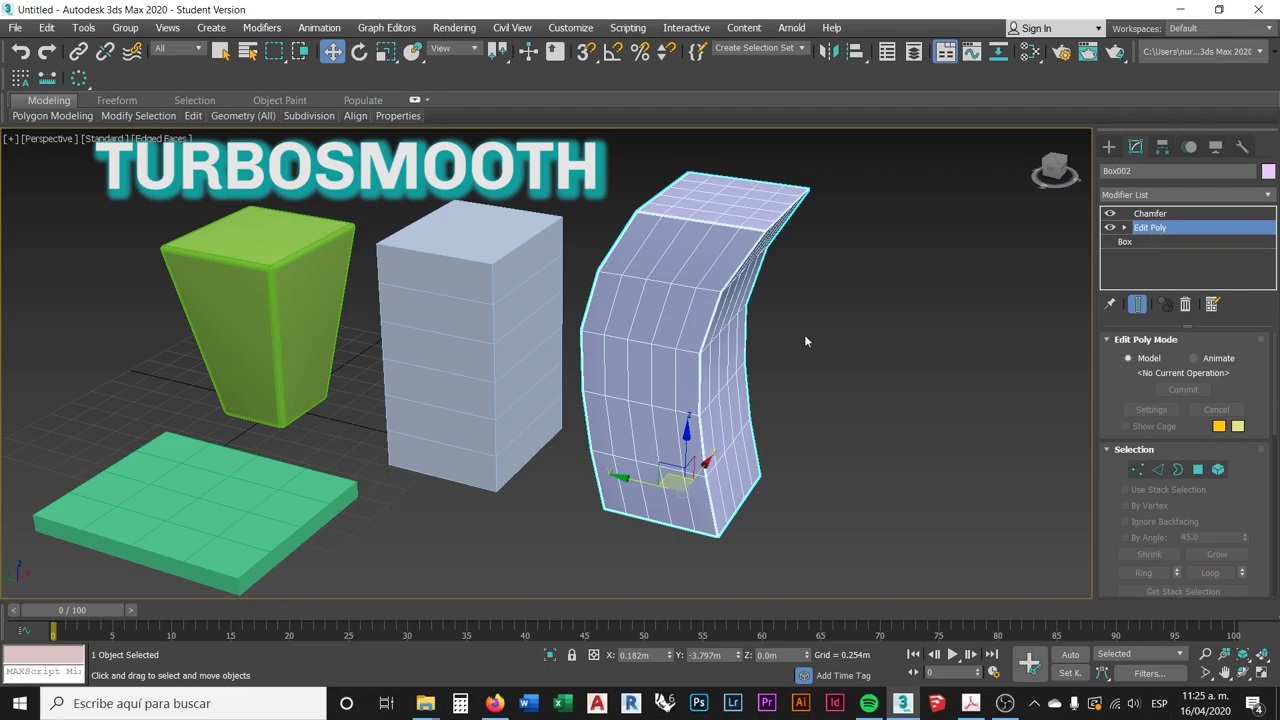
{"action": "left_click", "coordinate": [1137, 469]}
{"action": "middle_click_drag", "start_coordinate": [809, 326], "coordinate": [783, 292], "text": "alt"}
{"action": "left_click_drag", "start_coordinate": [598, 157], "coordinate": [831, 216]}
{"action": "middle_click_drag", "start_coordinate": [766, 269], "coordinate": [591, 287], "text": "alt"}
{"action": "middle_click_drag", "start_coordinate": [725, 242], "coordinate": [653, 255], "text": "alt"}
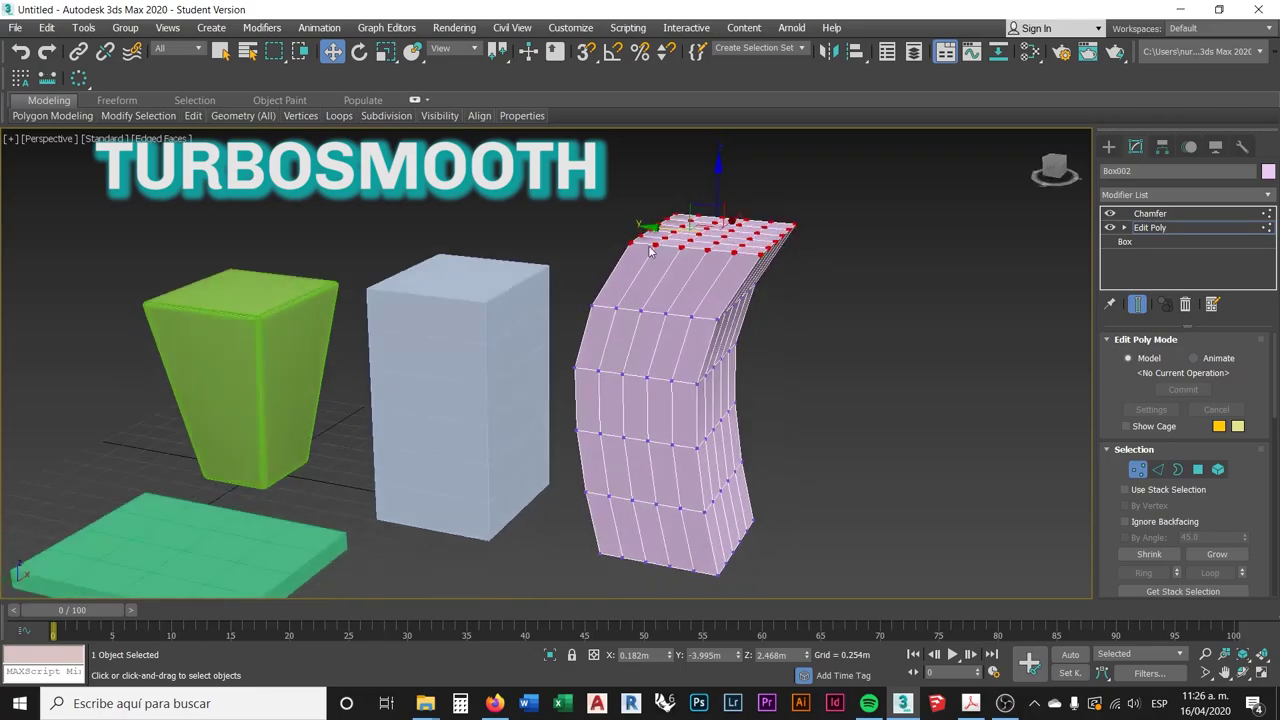
- Nudge the curved box's top vertices along Y to about -4.0 m and select the row of vertices just below them
{"action": "left_click_drag", "start_coordinate": [659, 231], "coordinate": [658, 230]}
{"action": "middle_click_drag", "start_coordinate": [658, 230], "coordinate": [647, 317], "text": "alt"}
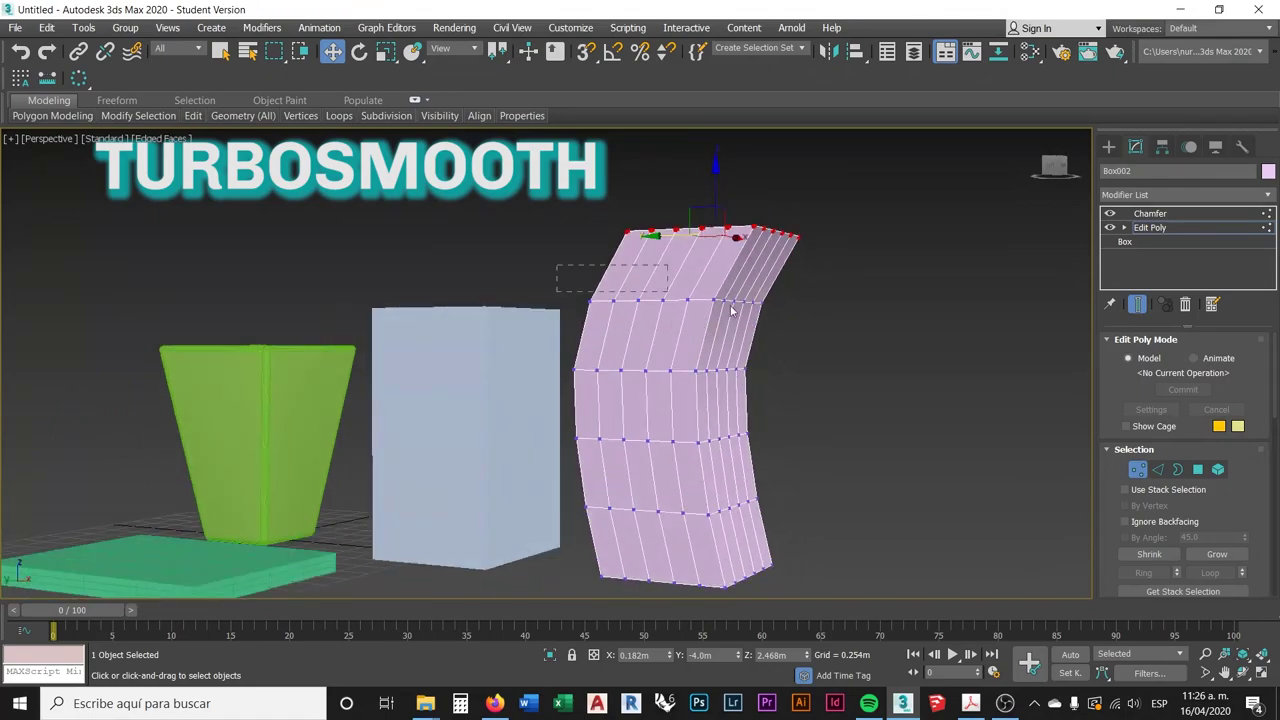
{"action": "left_click_drag", "start_coordinate": [785, 320], "coordinate": [786, 318]}
{"action": "middle_click_drag", "start_coordinate": [788, 340], "coordinate": [787, 370], "text": "alt"}
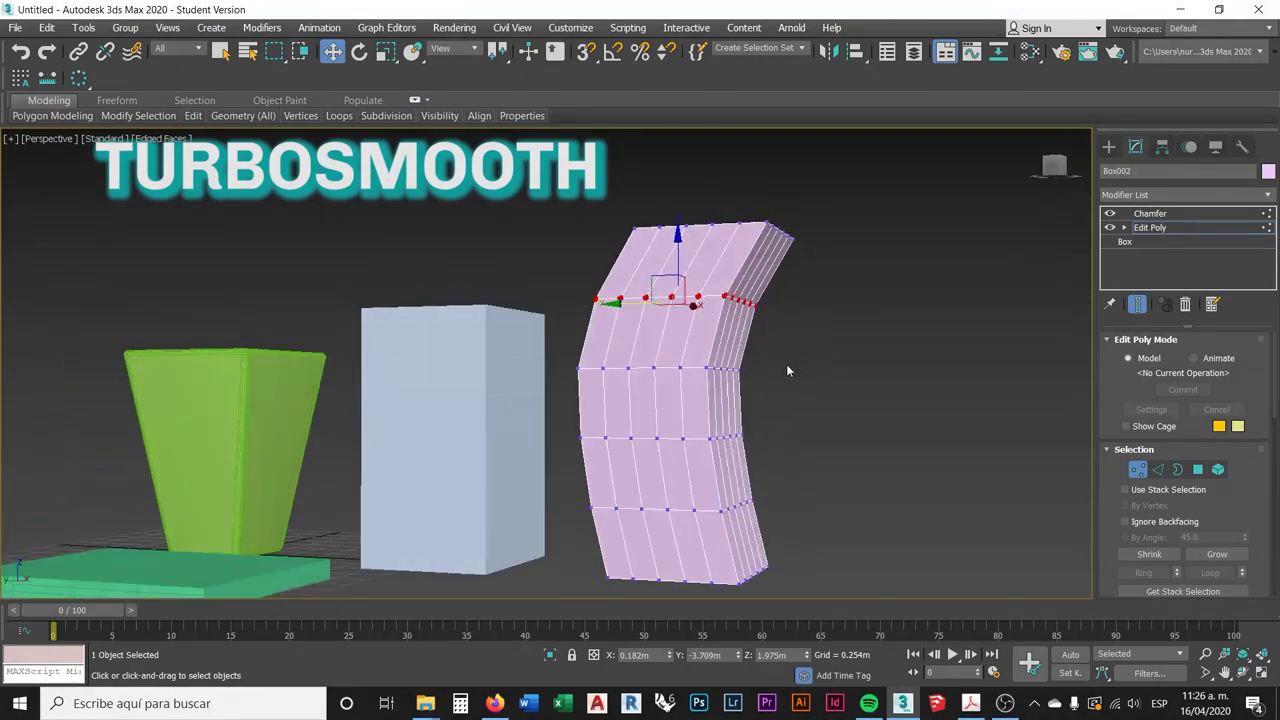
{"action": "middle_click_drag", "start_coordinate": [798, 432], "coordinate": [767, 399], "text": "alt"}
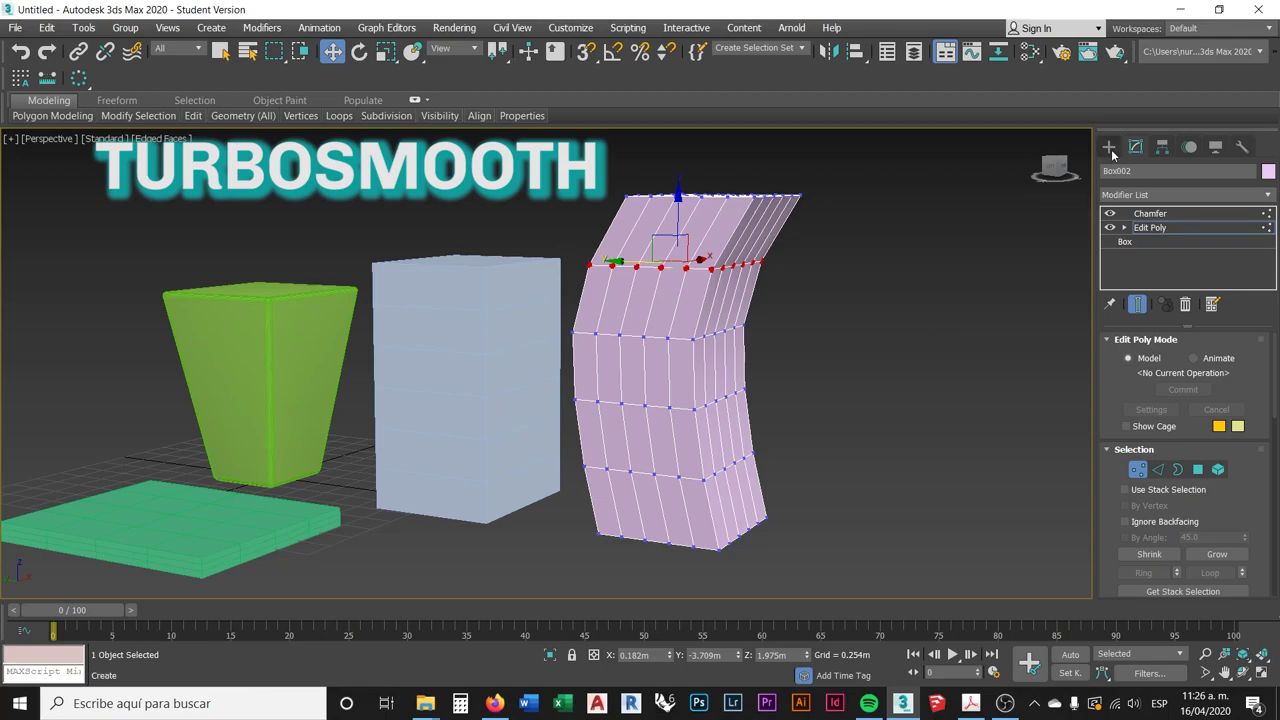
- Leave vertex editing, show the curved box's Chamfer modifier settings and inspect its chamfered bottom corner up close
{"action": "left_click", "coordinate": [912, 319]}
{"action": "left_click", "coordinate": [731, 235]}
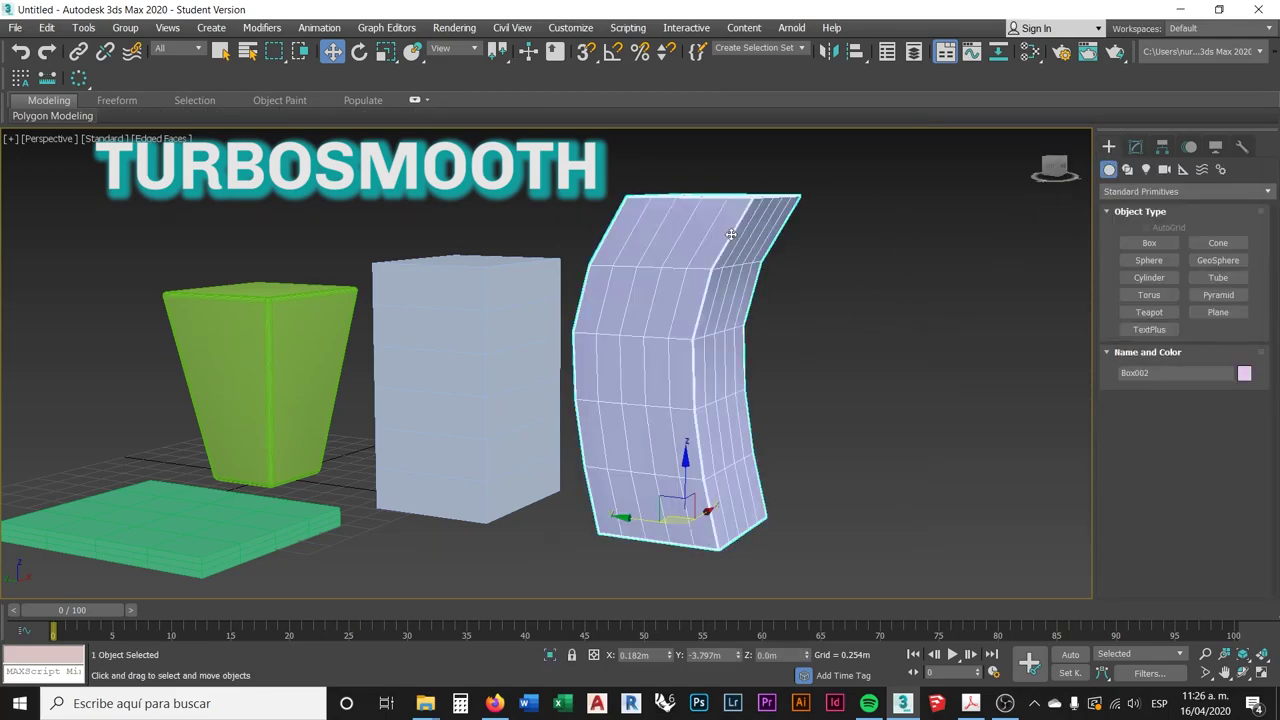
{"action": "left_click", "coordinate": [1135, 146]}
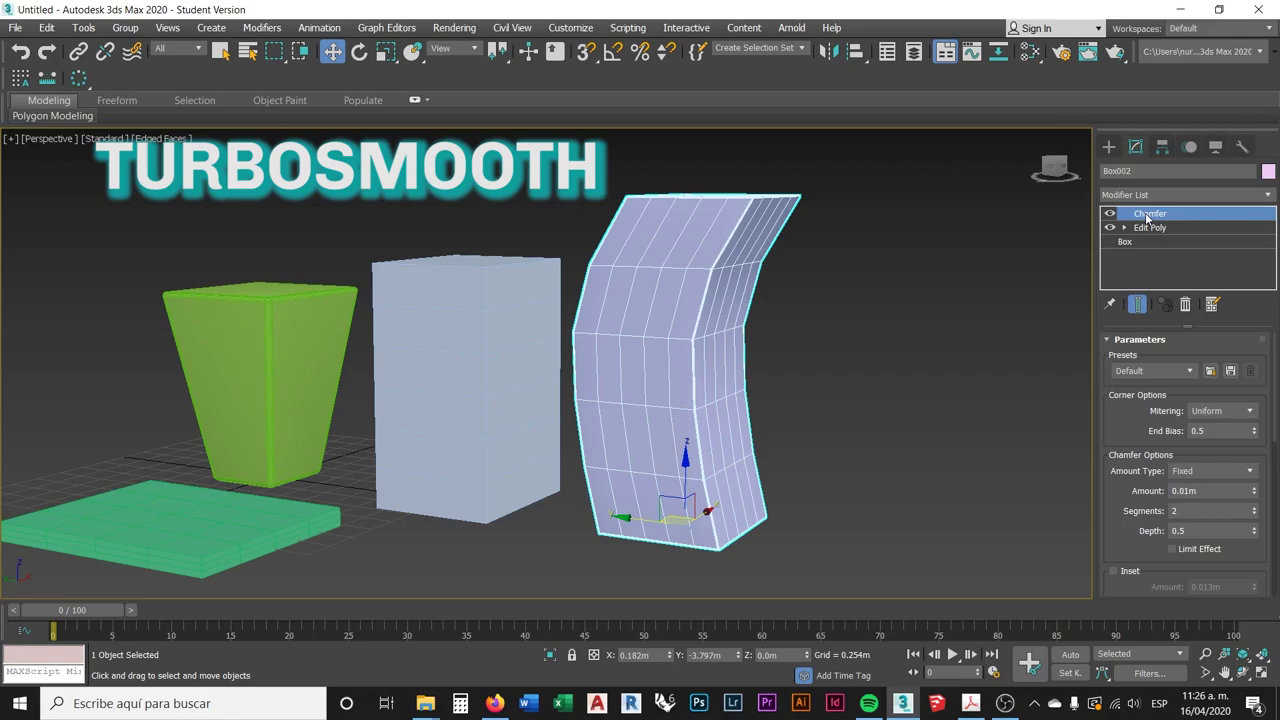
{"action": "middle_click_drag", "start_coordinate": [735, 343], "coordinate": [707, 363], "text": "alt"}
{"action": "scroll", "coordinate": [716, 516], "scroll_direction": "up", "scroll_amount": 6}
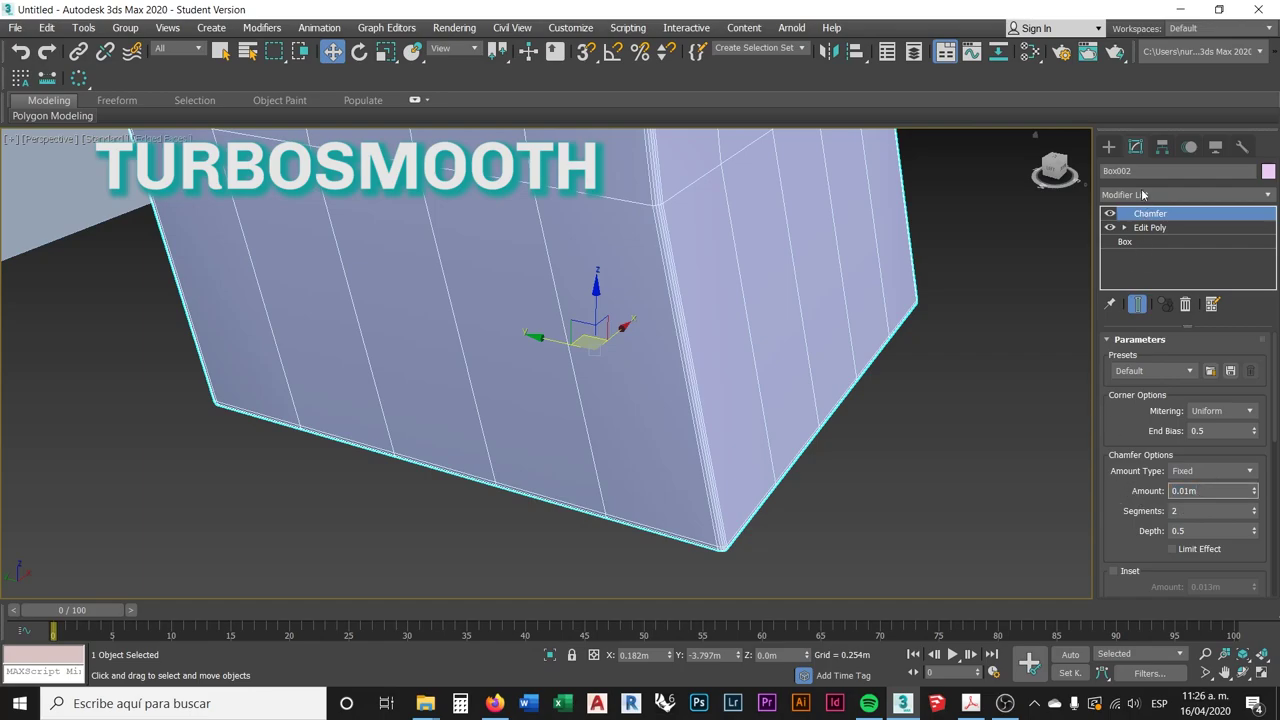
{"action": "left_click", "coordinate": [1108, 146]}
{"action": "left_click", "coordinate": [960, 399]}
{"action": "scroll", "coordinate": [749, 457], "scroll_direction": "up", "scroll_amount": 3}
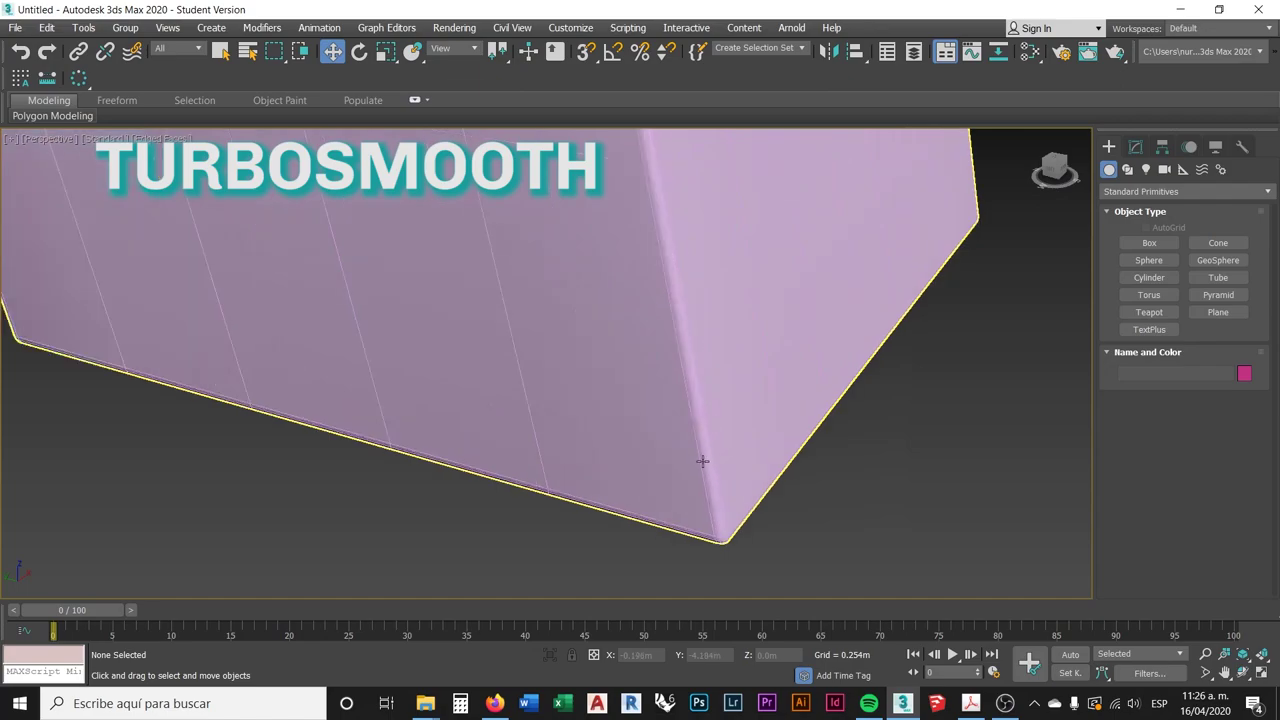
{"action": "scroll", "coordinate": [705, 456], "scroll_direction": "down", "scroll_amount": 6}
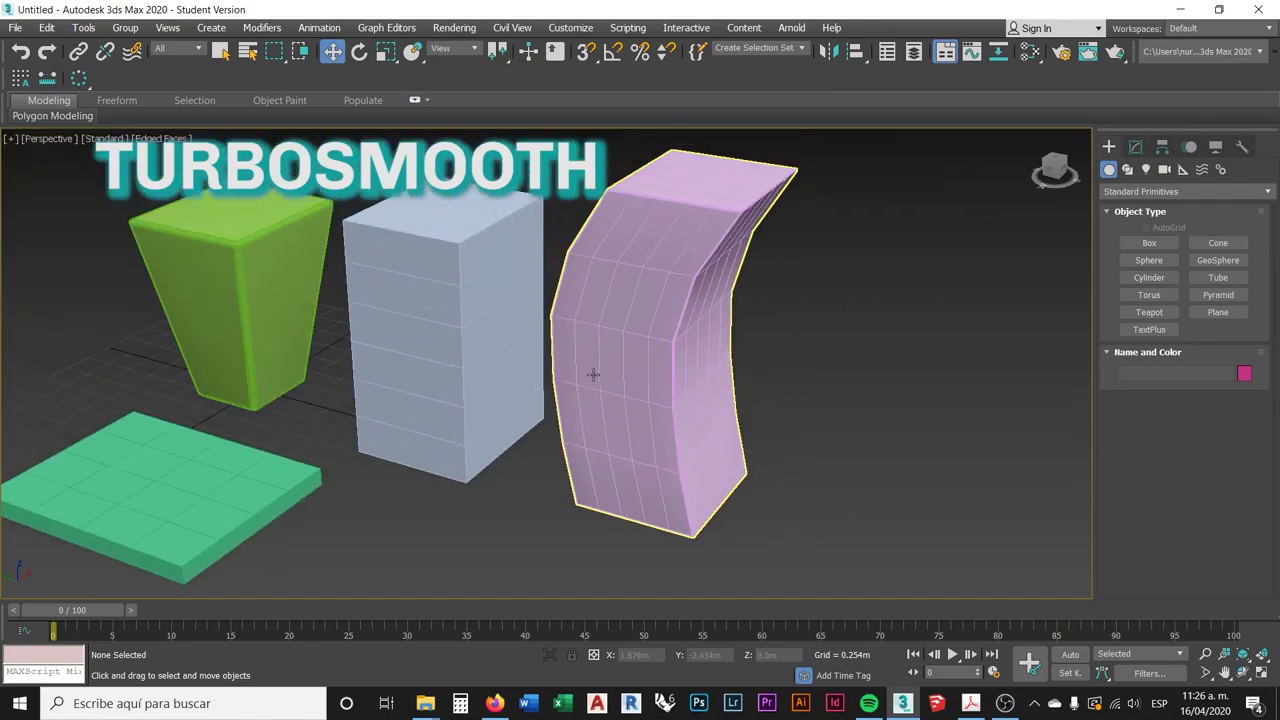
- Apply a TurboSmooth modifier to the extruded rectangle block in the middle
{"action": "left_click", "coordinate": [468, 297]}
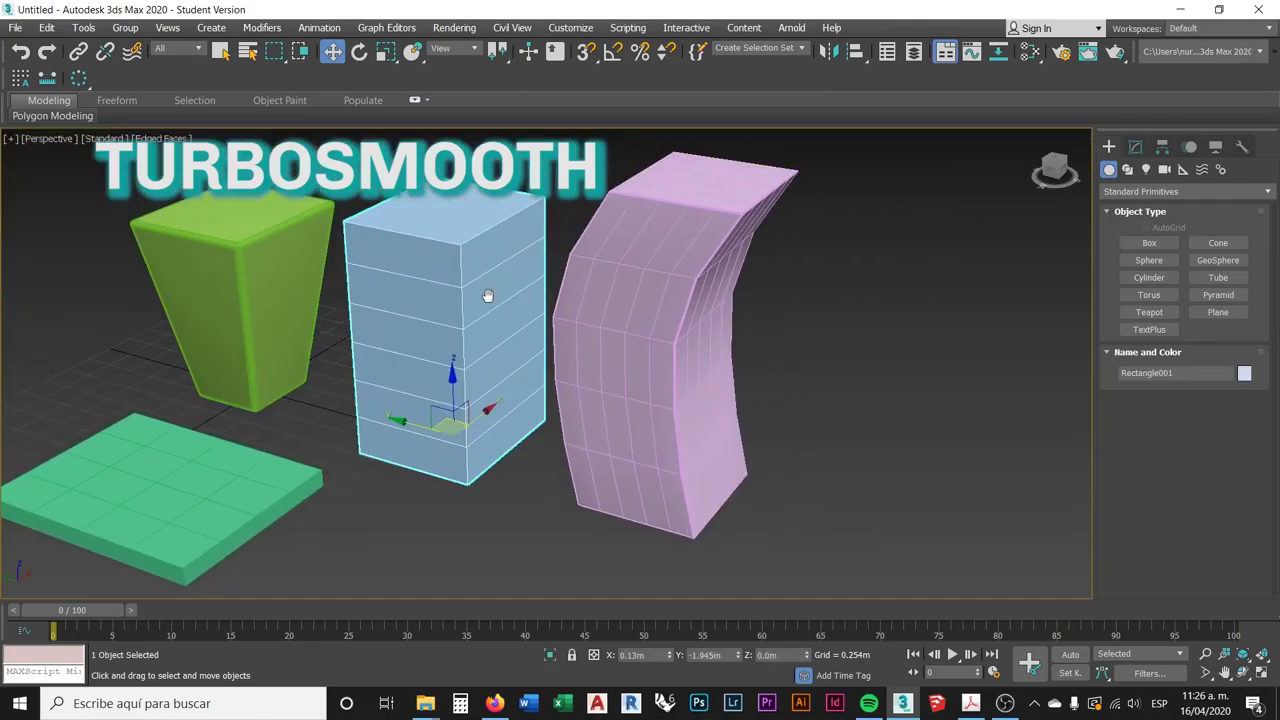
{"action": "left_click", "coordinate": [569, 198]}
{"action": "scroll", "coordinate": [488, 272], "scroll_direction": "up", "scroll_amount": 5}
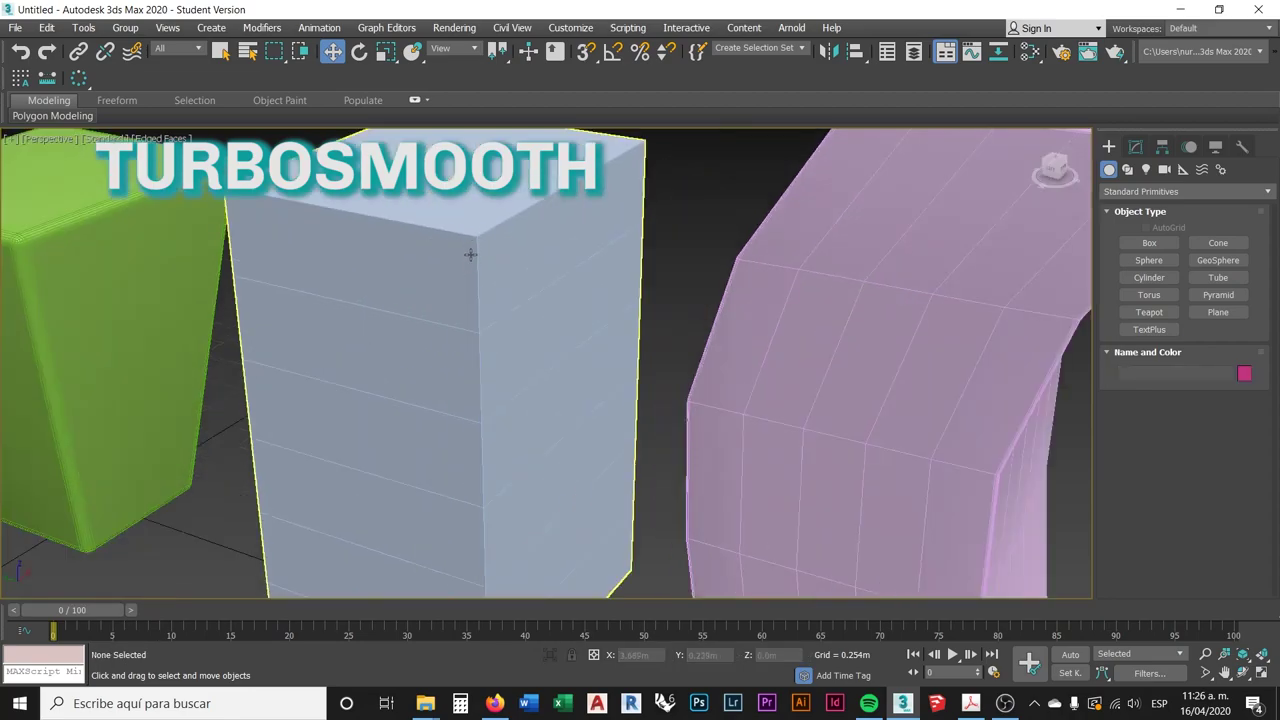
{"action": "left_click", "coordinate": [470, 254]}
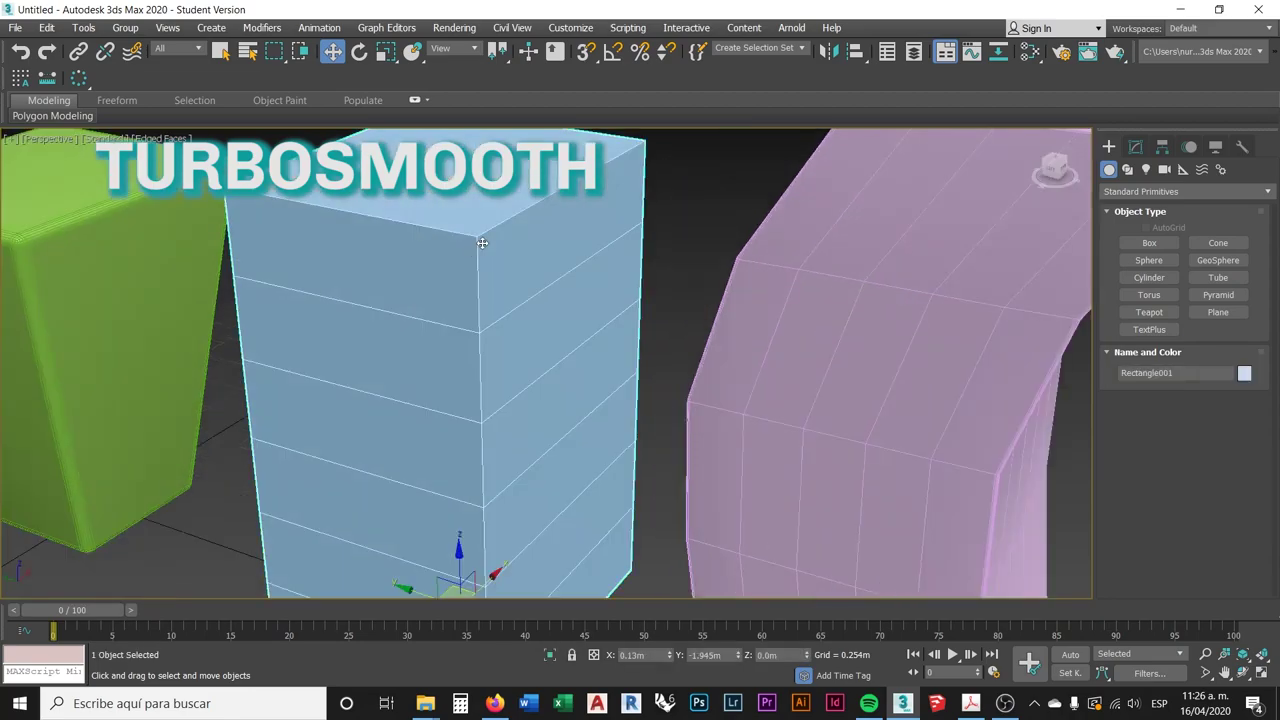
{"action": "scroll", "coordinate": [497, 279], "scroll_direction": "down", "scroll_amount": 3}
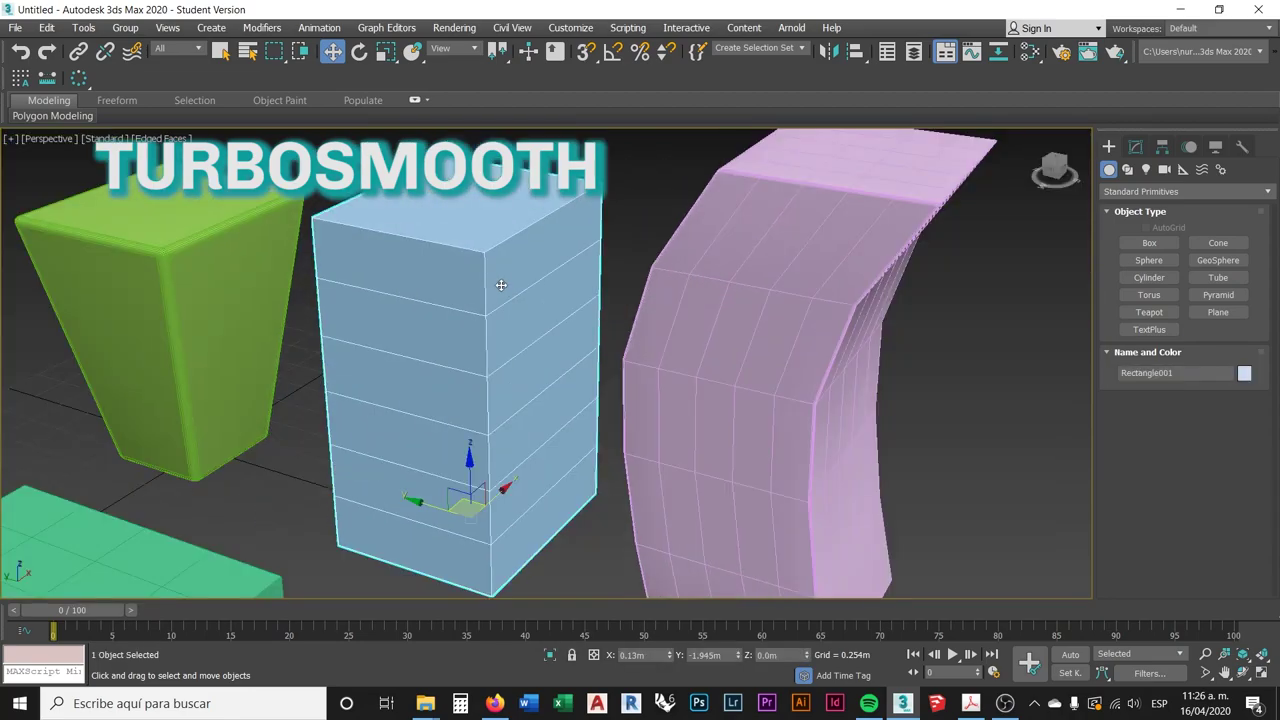
{"action": "left_click", "coordinate": [1135, 146]}
{"action": "left_click", "coordinate": [1268, 196]}
{"action": "scroll", "coordinate": [1150, 450], "scroll_direction": "down", "scroll_amount": 10}
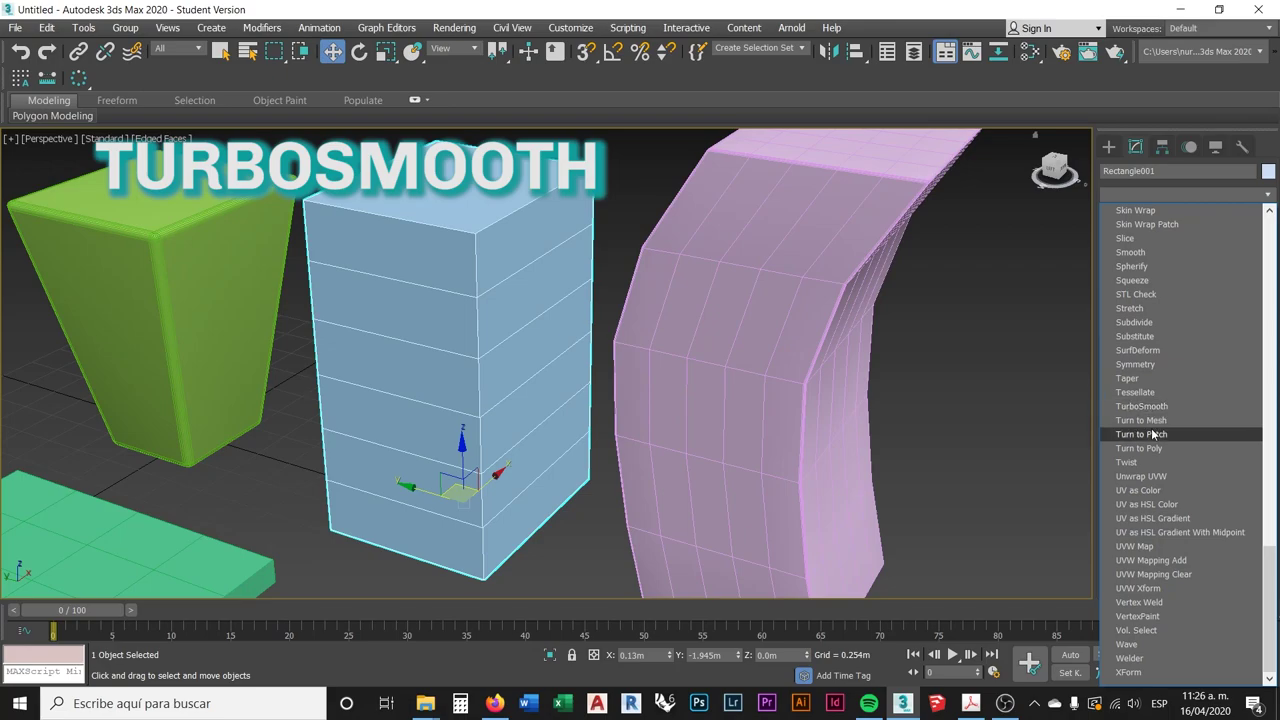
{"action": "left_click", "coordinate": [1141, 406]}
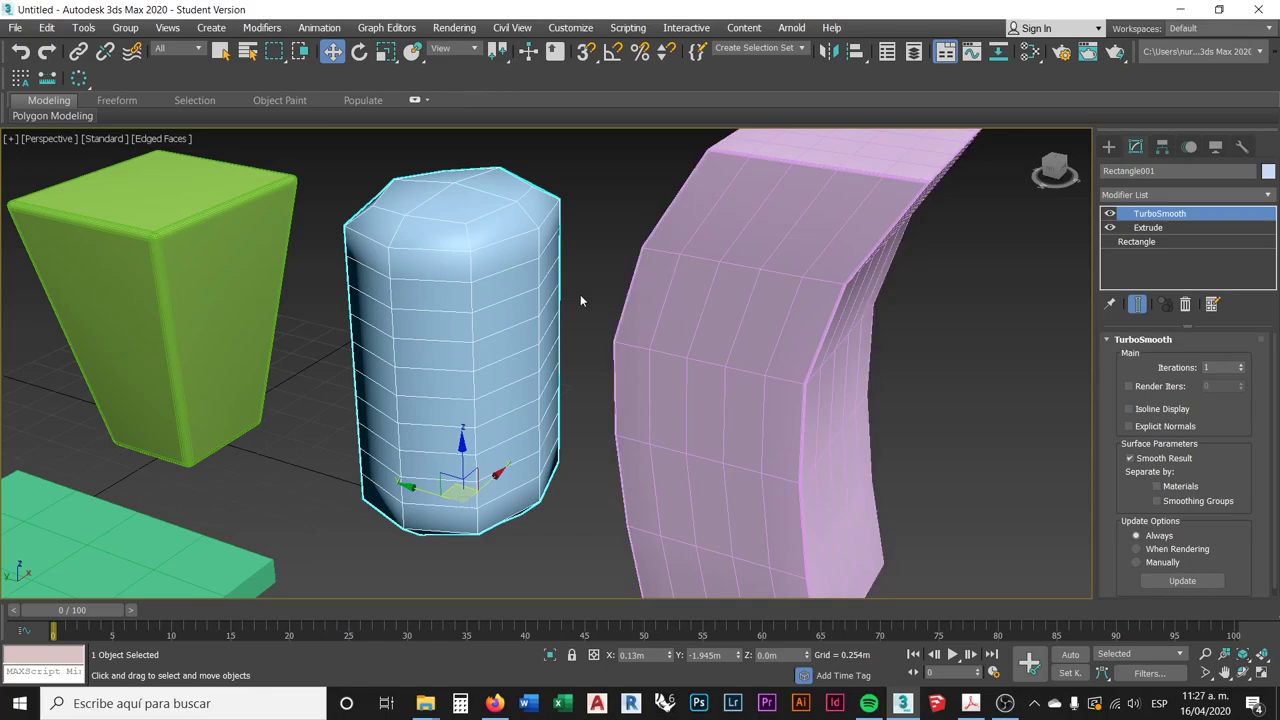
- Set the block's TurboSmooth iterations to 3 and inspect its rounded top and mesh density
{"action": "middle_click_drag", "start_coordinate": [578, 280], "coordinate": [561, 309]}
{"action": "scroll", "coordinate": [522, 328], "scroll_direction": "up", "scroll_amount": 3}
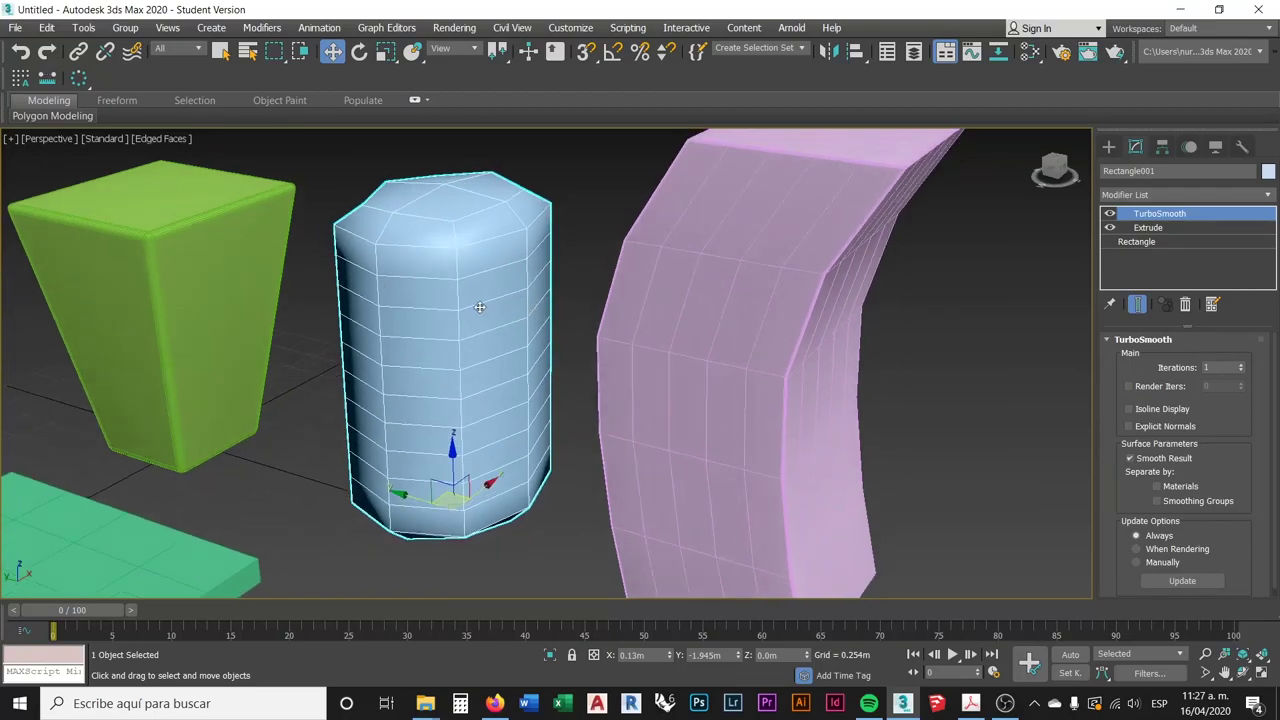
{"action": "scroll", "coordinate": [443, 273], "scroll_direction": "up", "scroll_amount": 2}
{"action": "scroll", "coordinate": [475, 285], "scroll_direction": "down", "scroll_amount": 2}
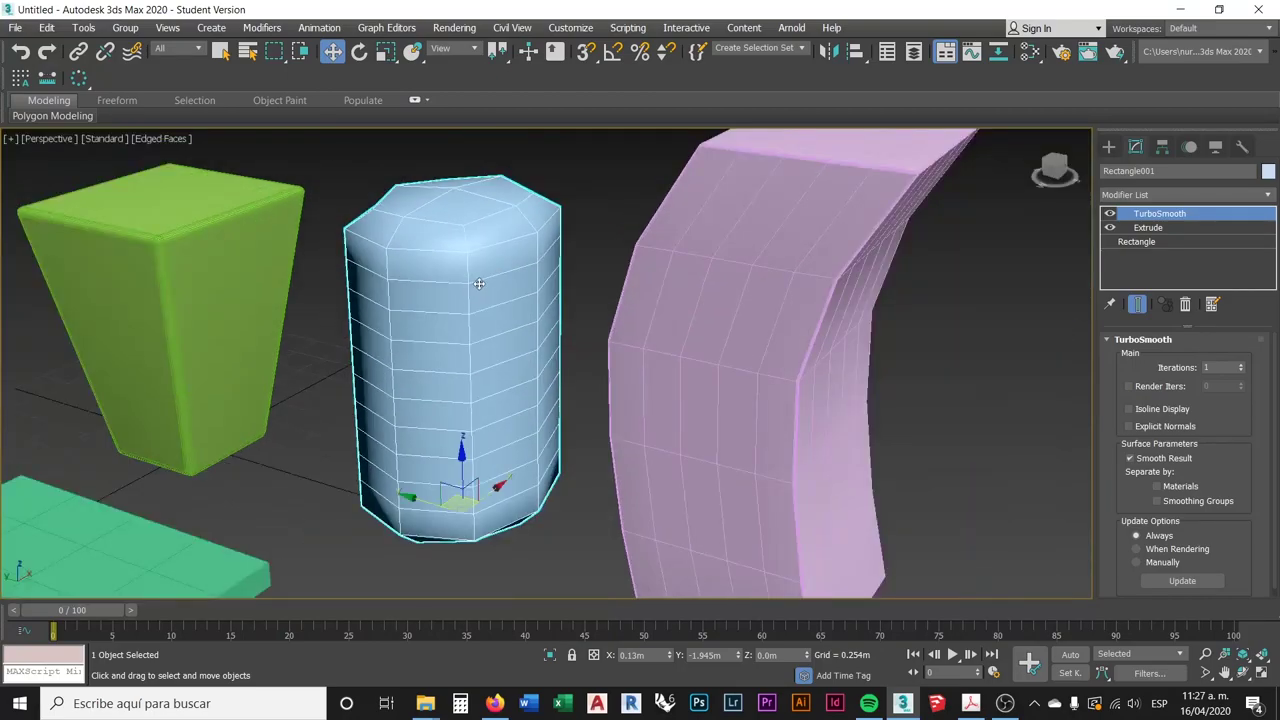
{"action": "middle_click_drag", "start_coordinate": [477, 288], "coordinate": [480, 268]}
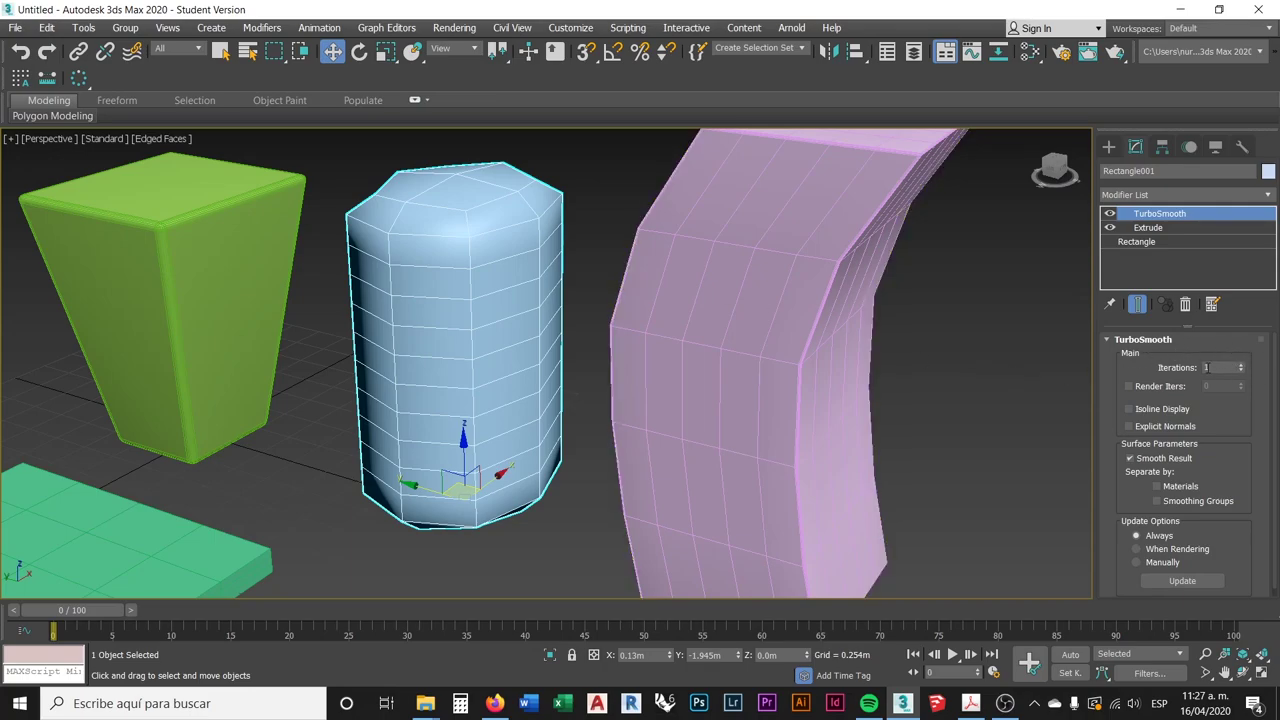
{"action": "double_click", "coordinate": [1208, 367]}
{"action": "left_click", "coordinate": [1243, 366]}
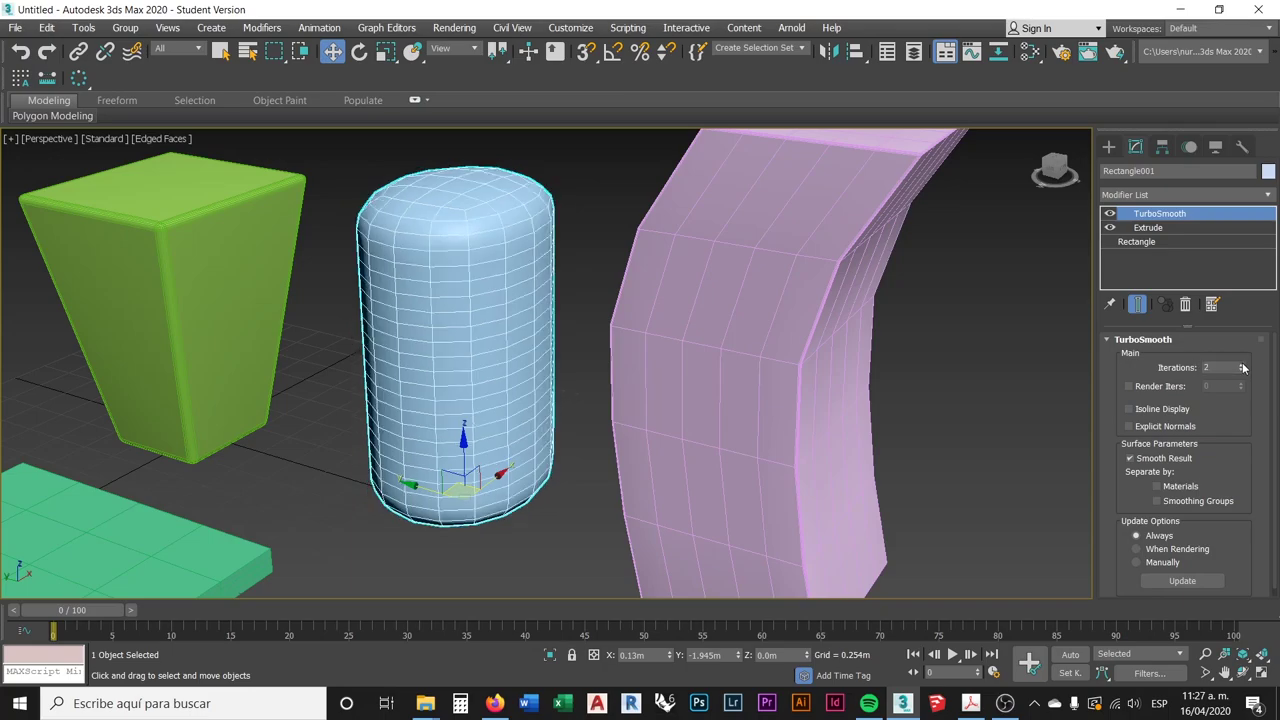
{"action": "left_click", "coordinate": [1243, 366]}
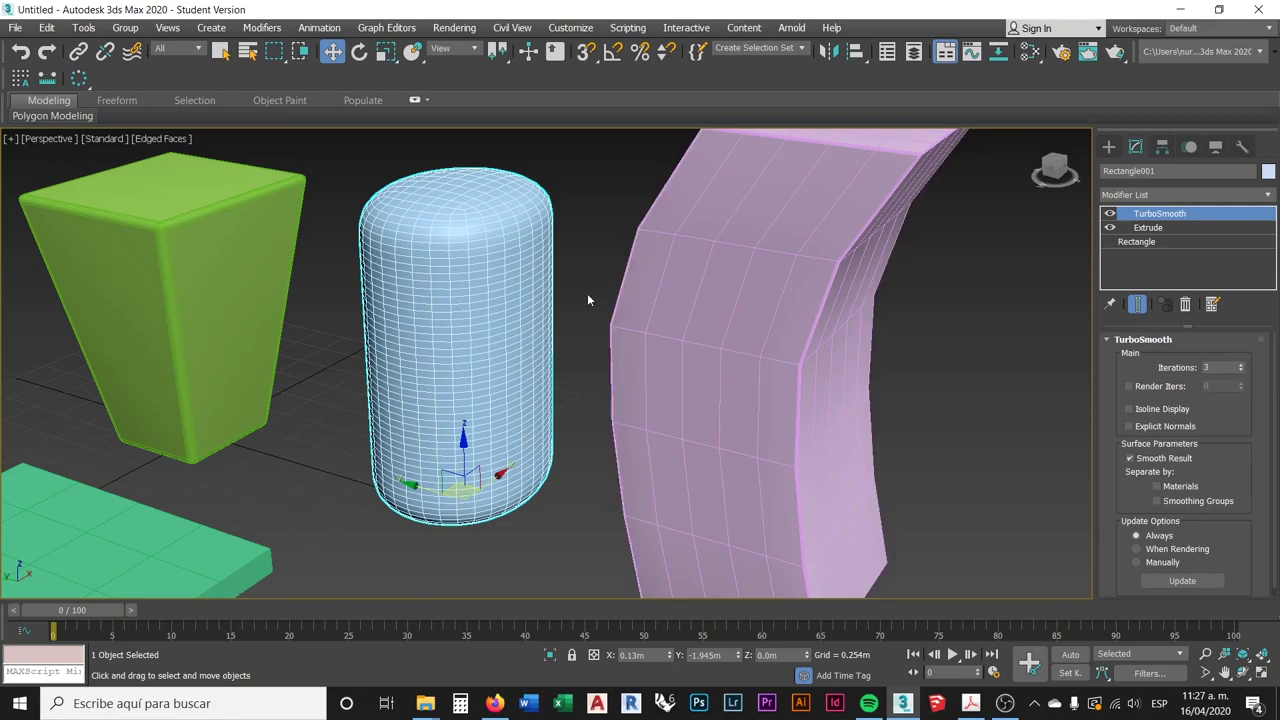
{"action": "mouse_move", "coordinate": [586, 295]}
{"action": "middle_mouse_down"}
{"action": "mouse_move", "coordinate": [600, 260]}
{"action": "mouse_move", "coordinate": [598, 298]}
{"action": "middle_mouse_up"}
{"action": "scroll", "coordinate": [426, 250], "scroll_direction": "up", "scroll_amount": 6}
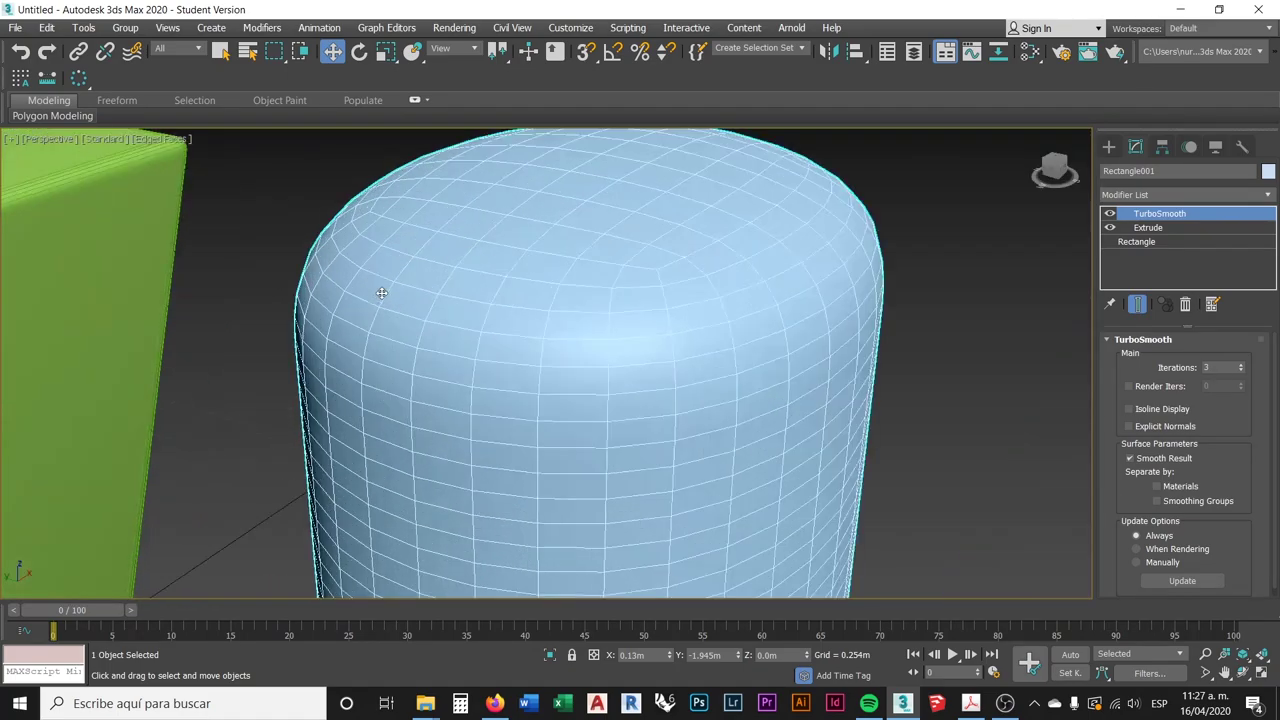
{"action": "scroll", "coordinate": [440, 292], "scroll_direction": "down", "scroll_amount": 2}
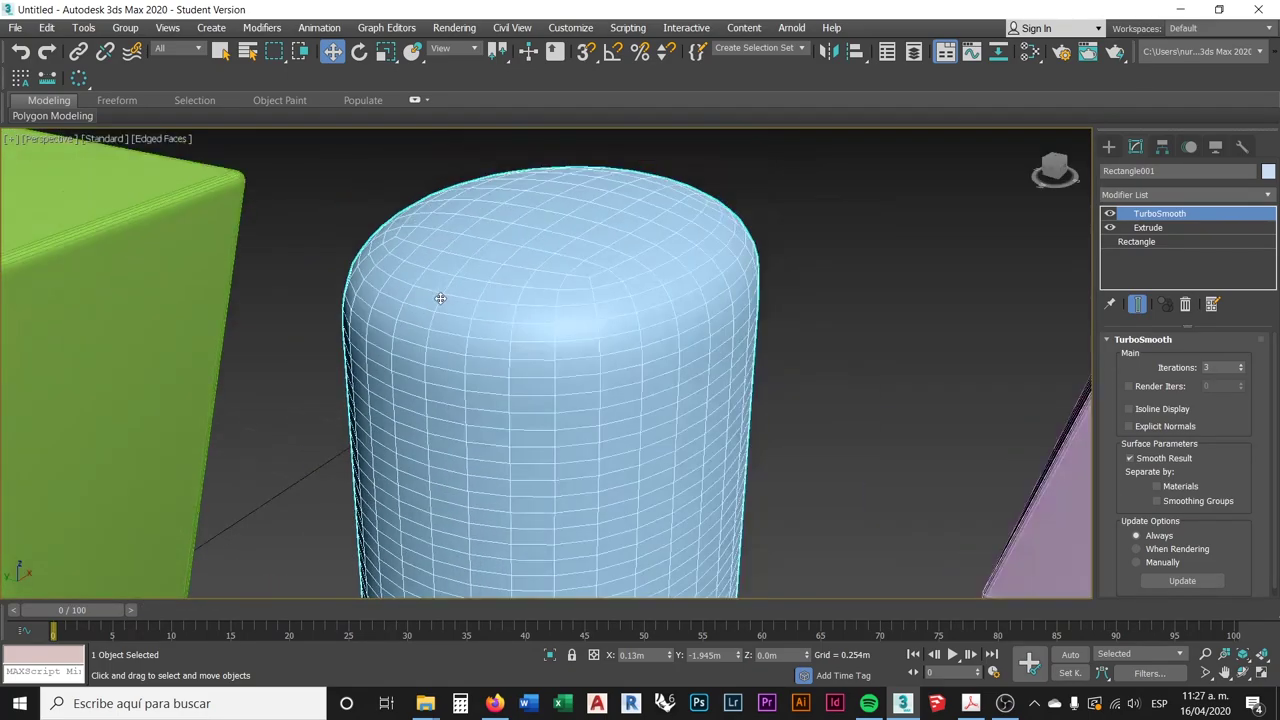
{"action": "scroll", "coordinate": [528, 258], "scroll_direction": "down", "scroll_amount": 2}
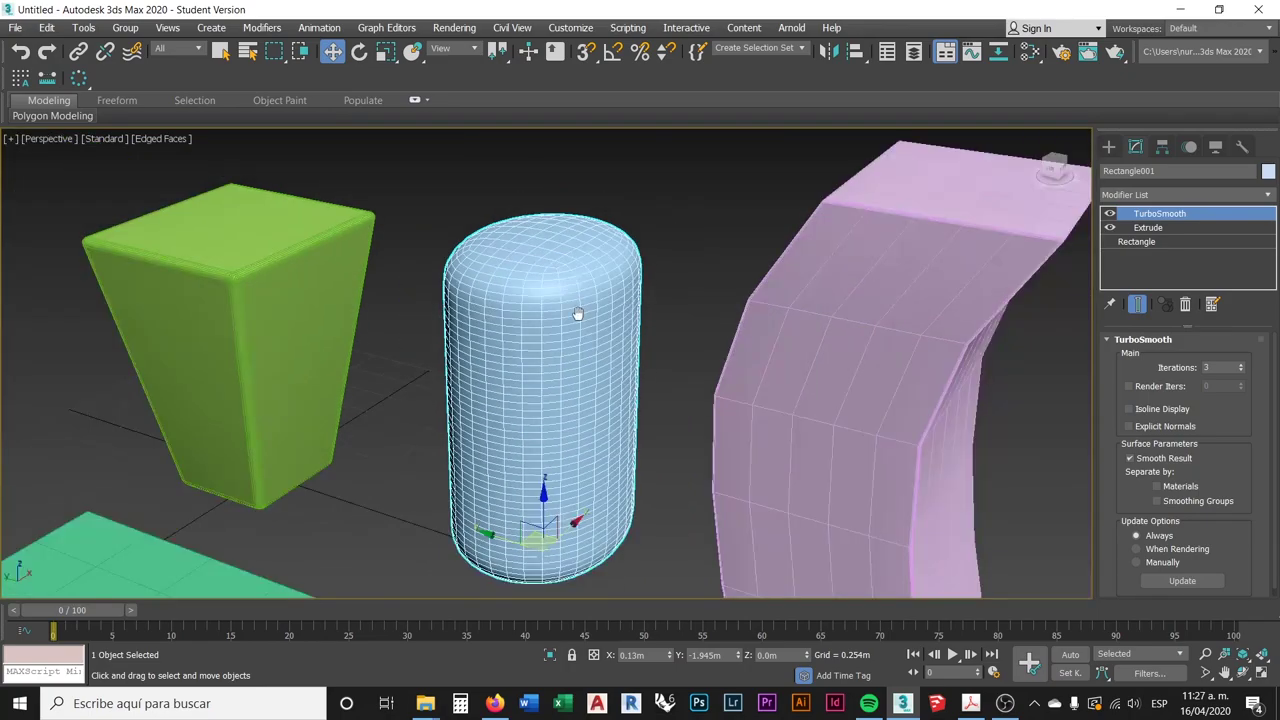
- Try 4 and 2 TurboSmooth iterations on the rounded block and return the setting to 3
{"action": "scroll", "coordinate": [561, 246], "scroll_direction": "up", "scroll_amount": 1}
{"action": "middle_click_drag", "start_coordinate": [561, 246], "coordinate": [557, 277], "text": "alt"}
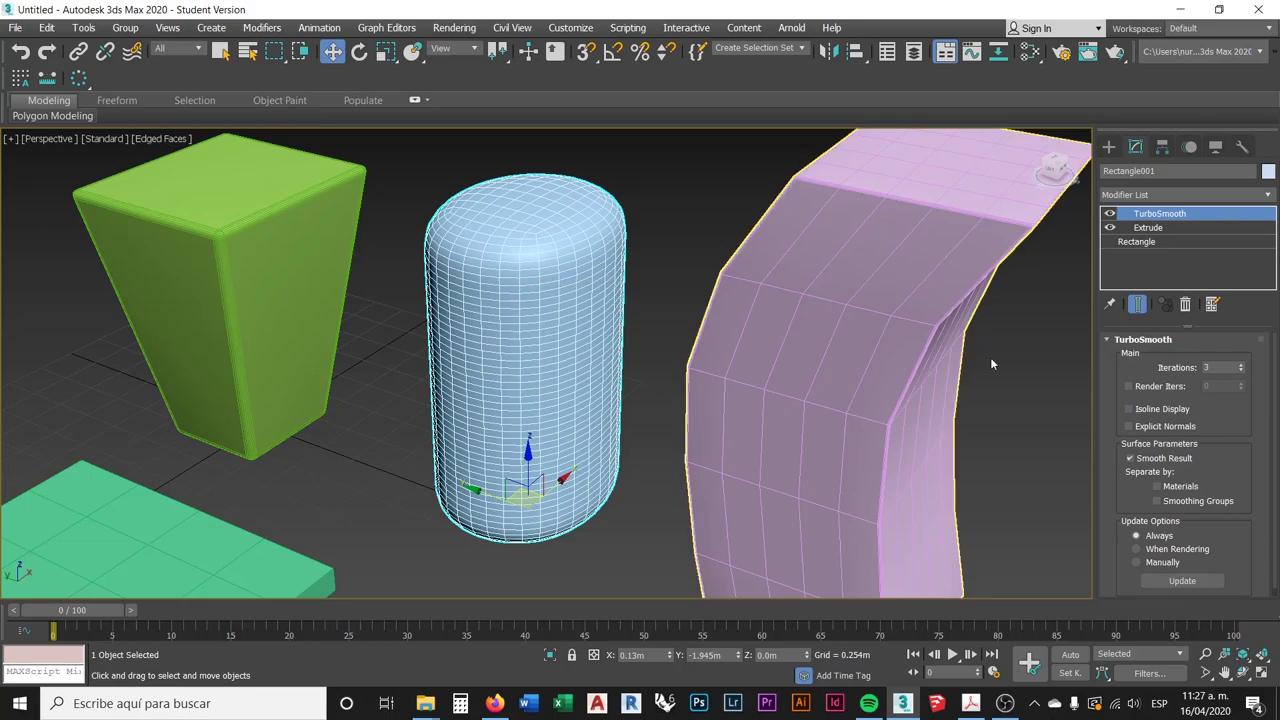
{"action": "left_click", "coordinate": [1242, 369]}
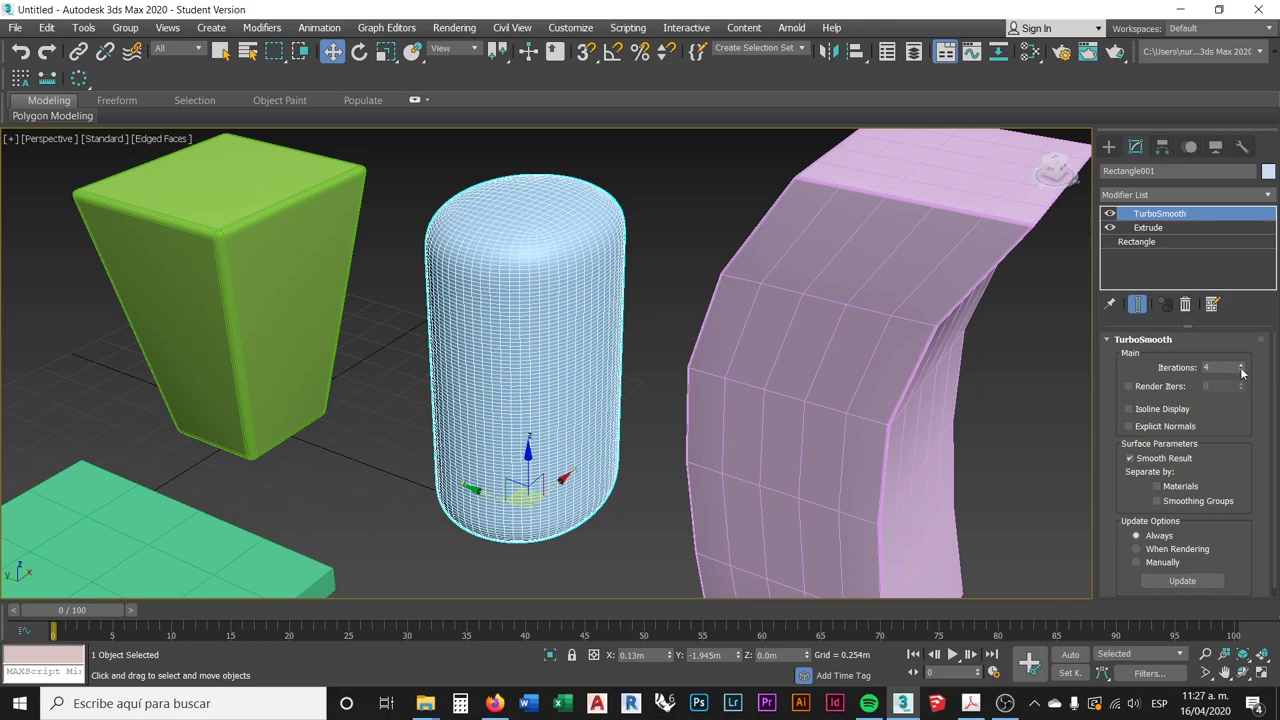
{"action": "left_click", "coordinate": [1242, 372]}
{"action": "left_click", "coordinate": [1242, 372]}
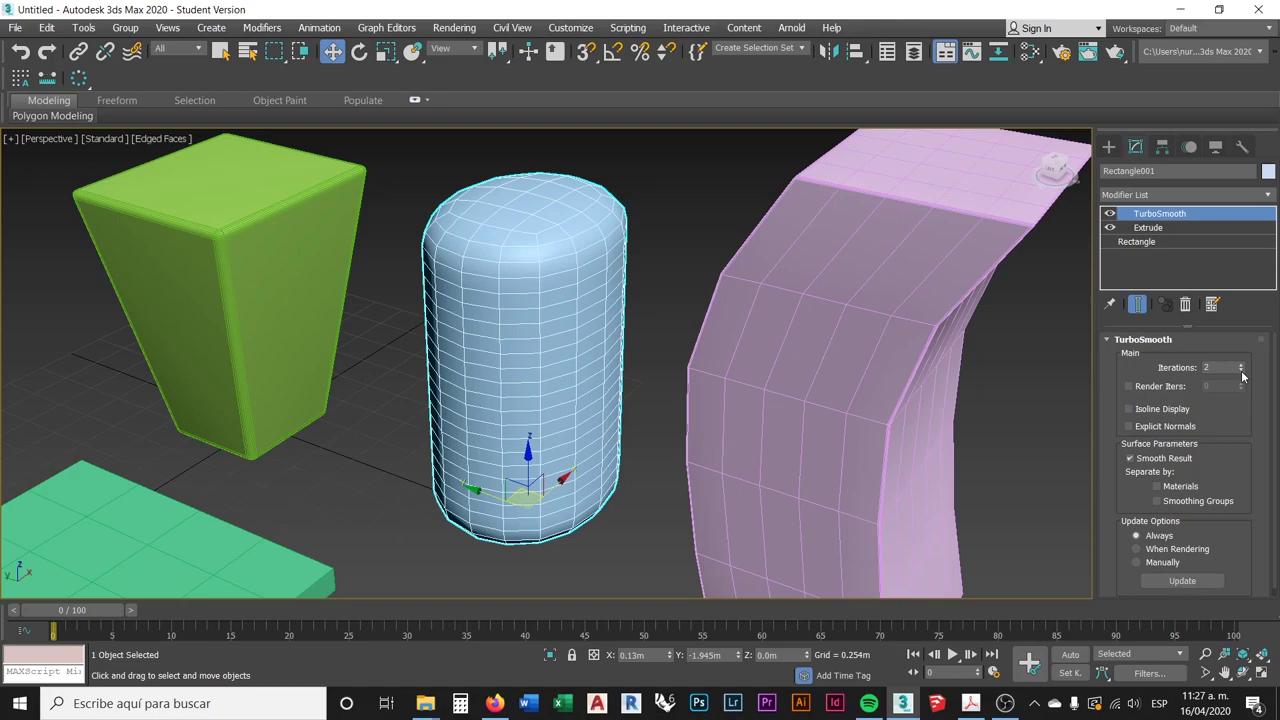
{"action": "left_click", "coordinate": [1242, 366]}
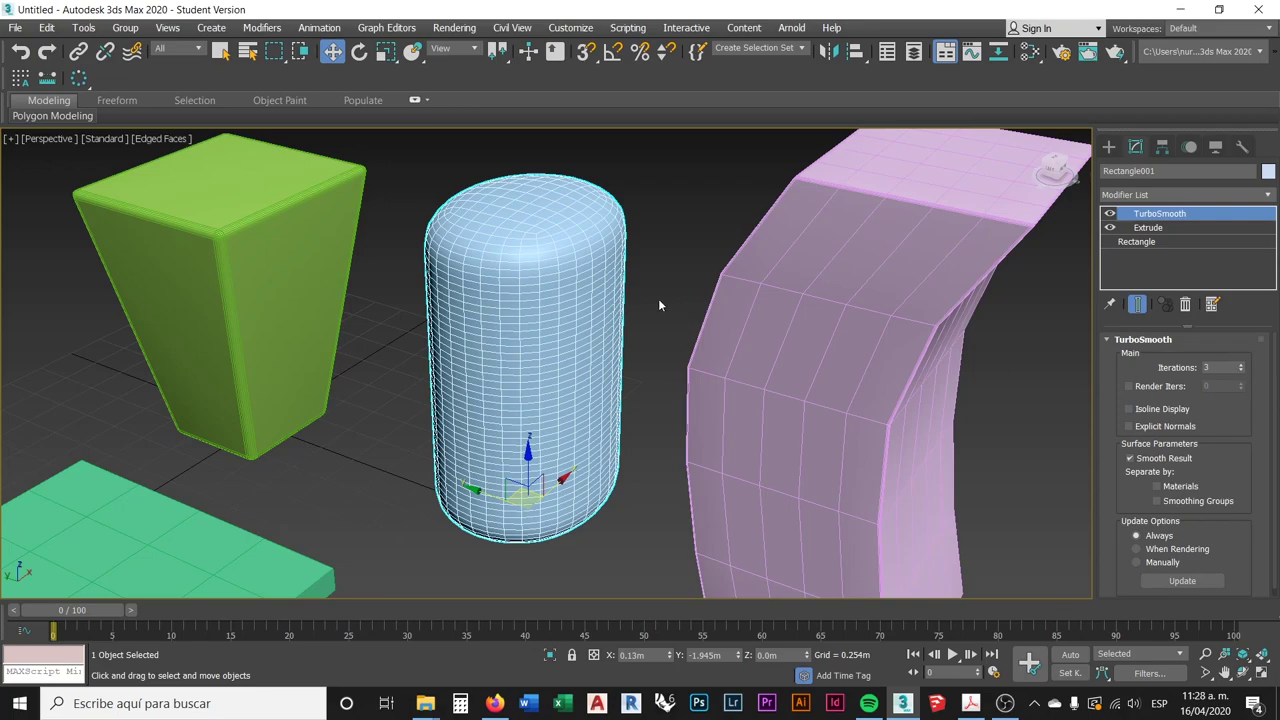
- Examine the rounded block's smoothed mesh and the curved box's chamfered top edge up close
{"action": "left_click", "coordinate": [676, 240]}
{"action": "left_click", "coordinate": [540, 261]}
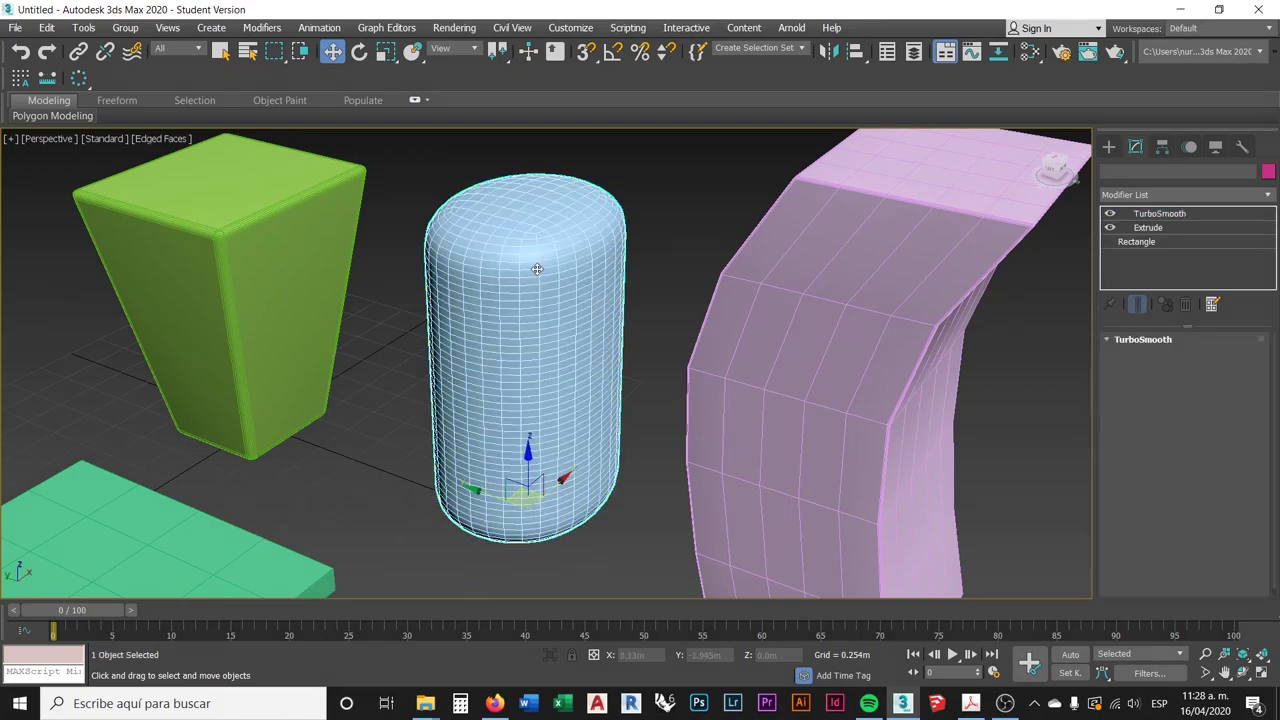
{"action": "scroll", "coordinate": [540, 260], "scroll_direction": "up", "scroll_amount": 2}
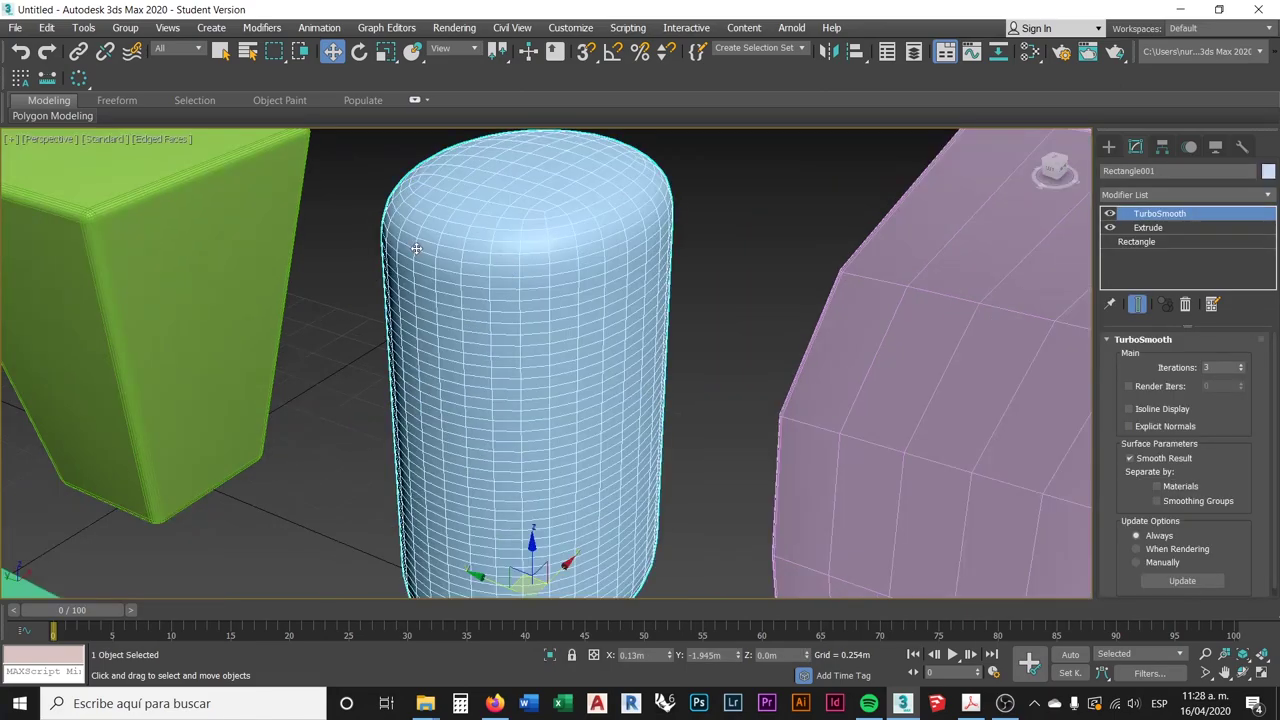
{"action": "scroll", "coordinate": [493, 253], "scroll_direction": "down", "scroll_amount": 2}
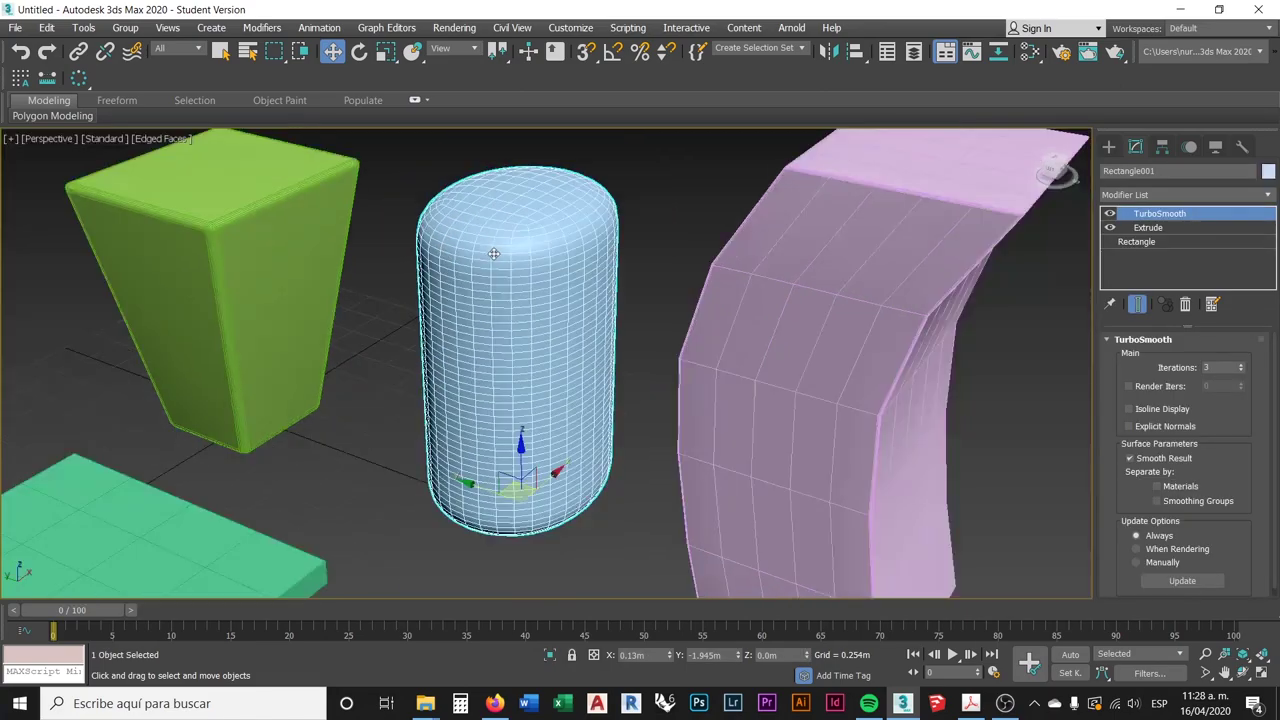
{"action": "left_click", "coordinate": [677, 210]}
{"action": "scroll", "coordinate": [569, 297], "scroll_direction": "down", "scroll_amount": 3}
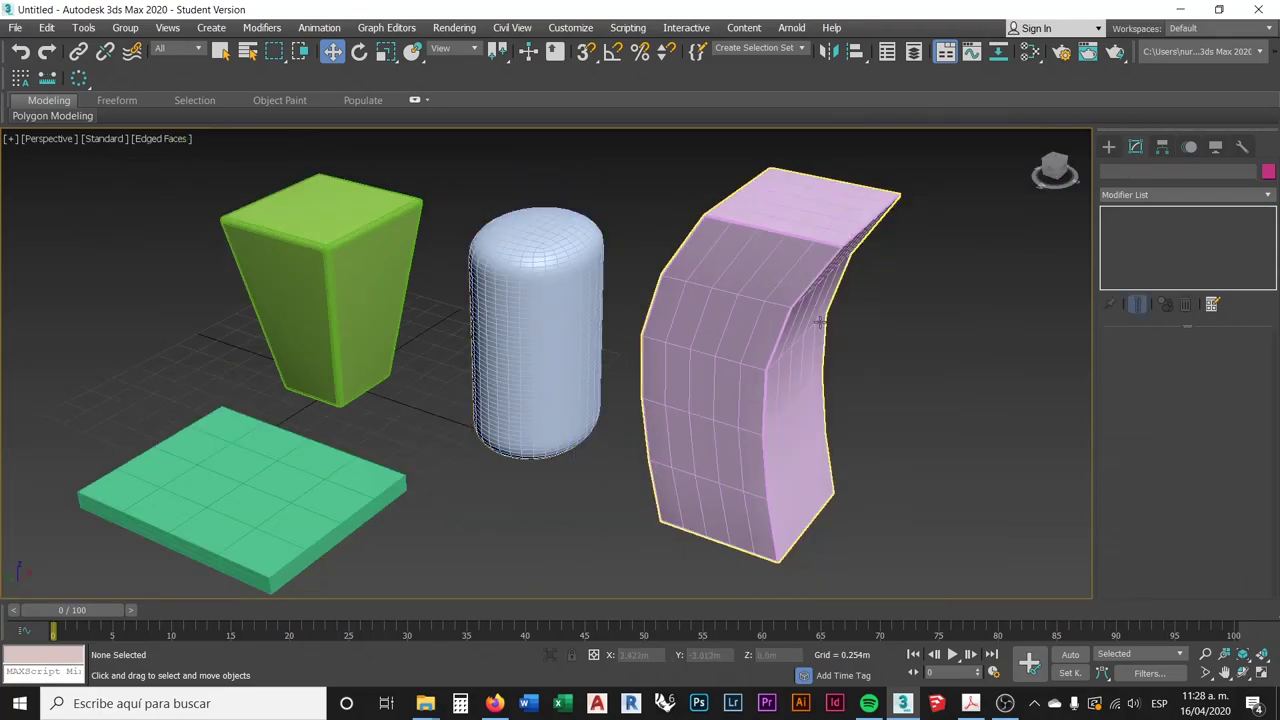
{"action": "middle_click_drag", "start_coordinate": [853, 346], "coordinate": [702, 338], "text": "alt"}
{"action": "scroll", "coordinate": [659, 231], "scroll_direction": "up", "scroll_amount": 3}
{"action": "scroll", "coordinate": [681, 236], "scroll_direction": "up", "scroll_amount": 3}
{"action": "scroll", "coordinate": [770, 257], "scroll_direction": "up", "scroll_amount": 3}
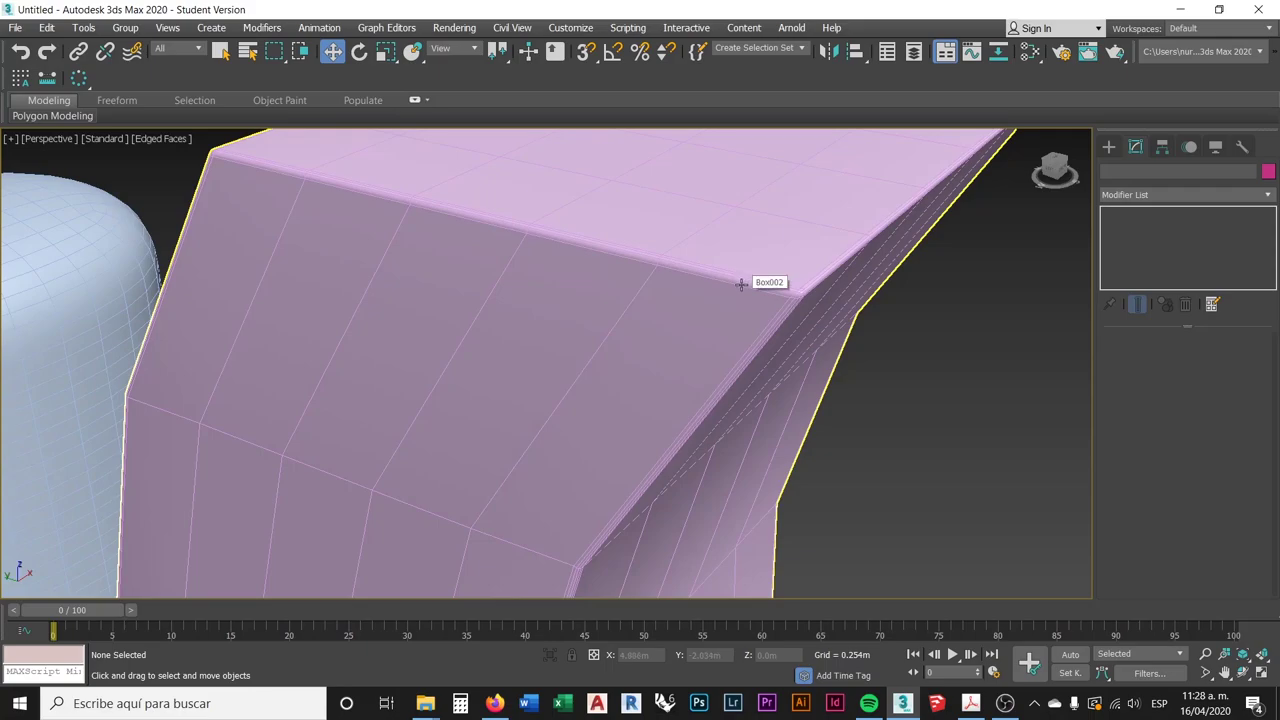
- Select the curved box with the Chamfer modifier
{"action": "scroll", "coordinate": [742, 284], "scroll_direction": "down", "scroll_amount": 4}
{"action": "left_click", "coordinate": [742, 284]}
{"action": "scroll", "coordinate": [831, 322], "scroll_direction": "down", "scroll_amount": 1}
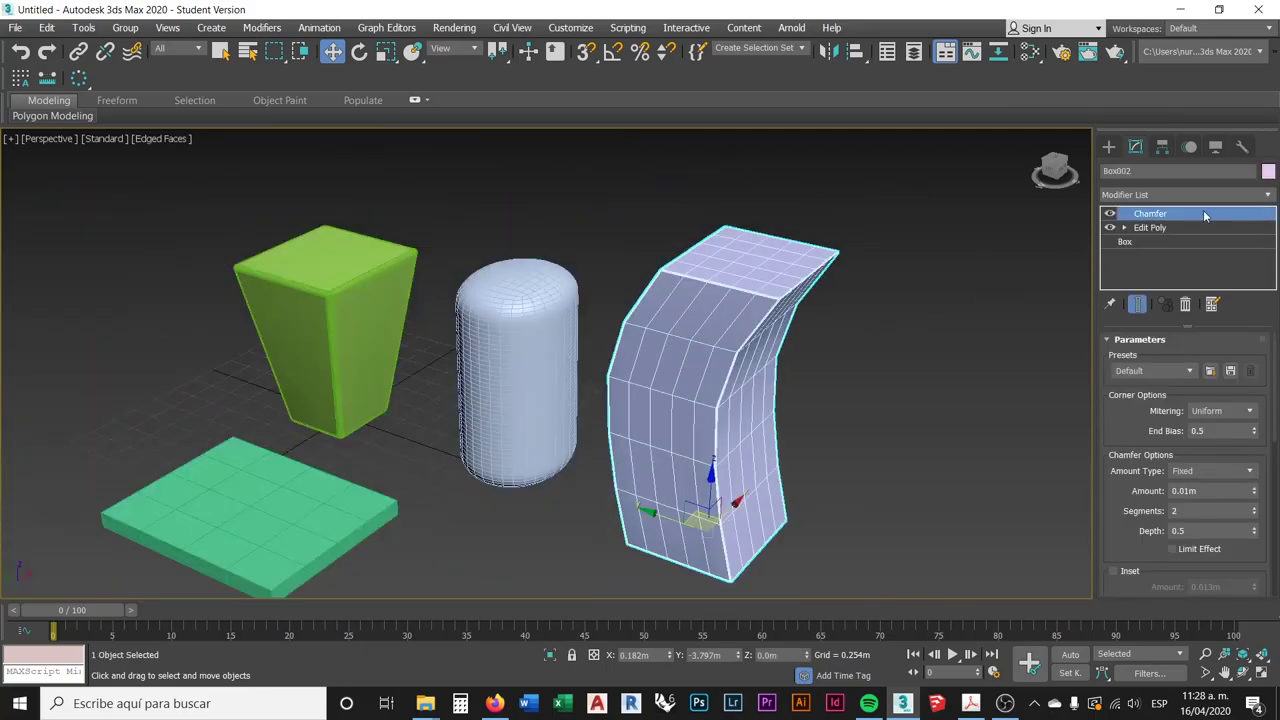
{"action": "left_click", "coordinate": [1272, 196]}
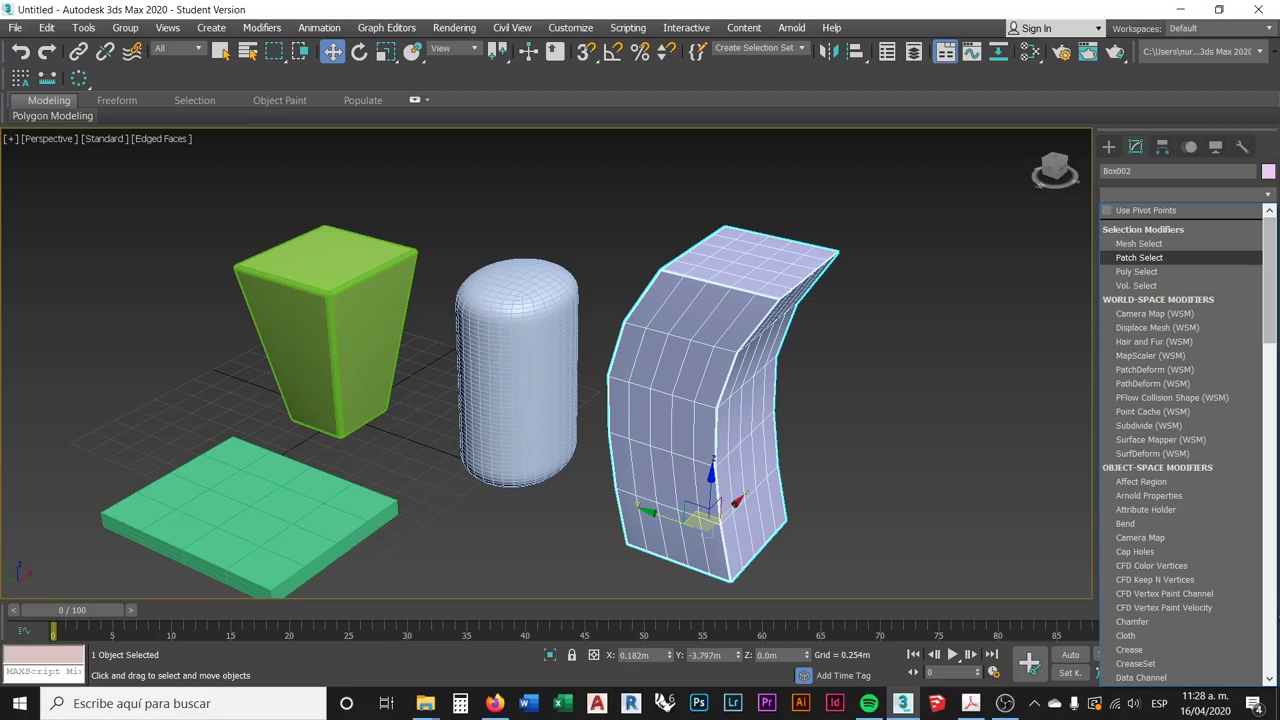
{"action": "left_click", "coordinate": [1258, 257]}
{"action": "right_click", "coordinate": [1182, 211]}
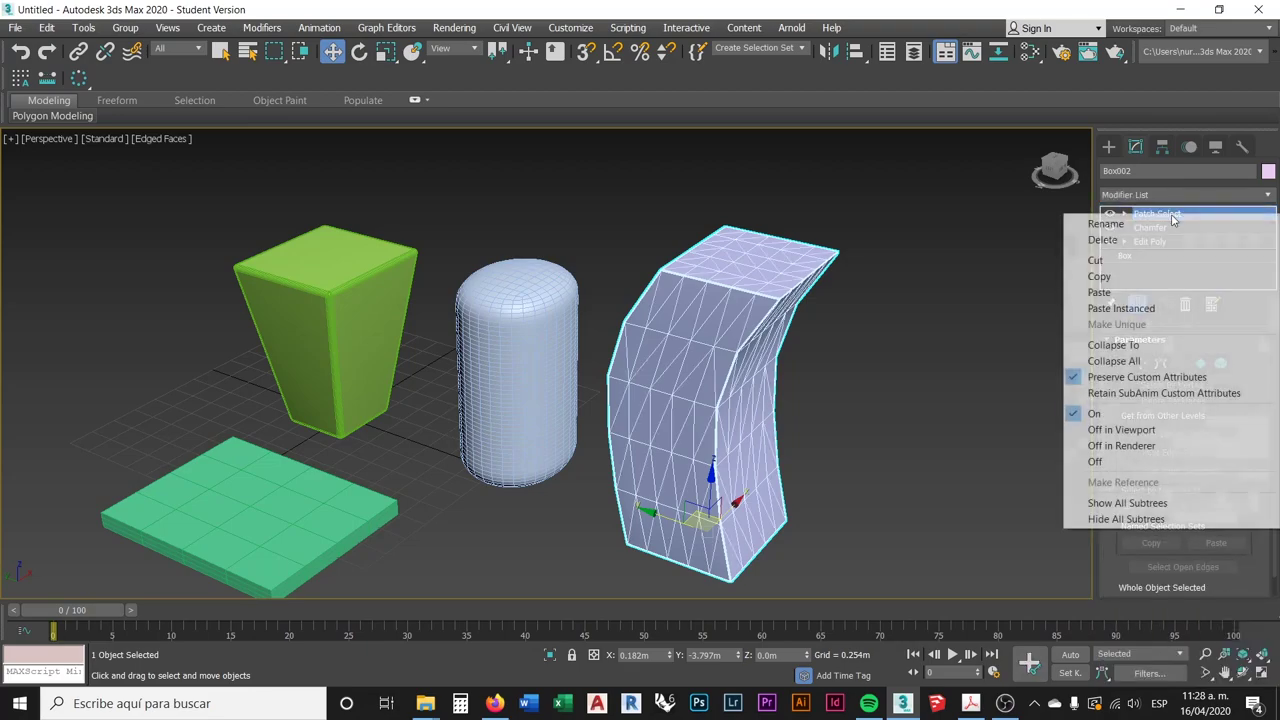
{"action": "left_click", "coordinate": [1150, 238]}
- Apply a TurboSmooth modifier to the curved box above its Chamfer modifier
{"action": "left_click", "coordinate": [1268, 195]}
{"action": "left_click_drag", "start_coordinate": [1270, 246], "coordinate": [1277, 543]}
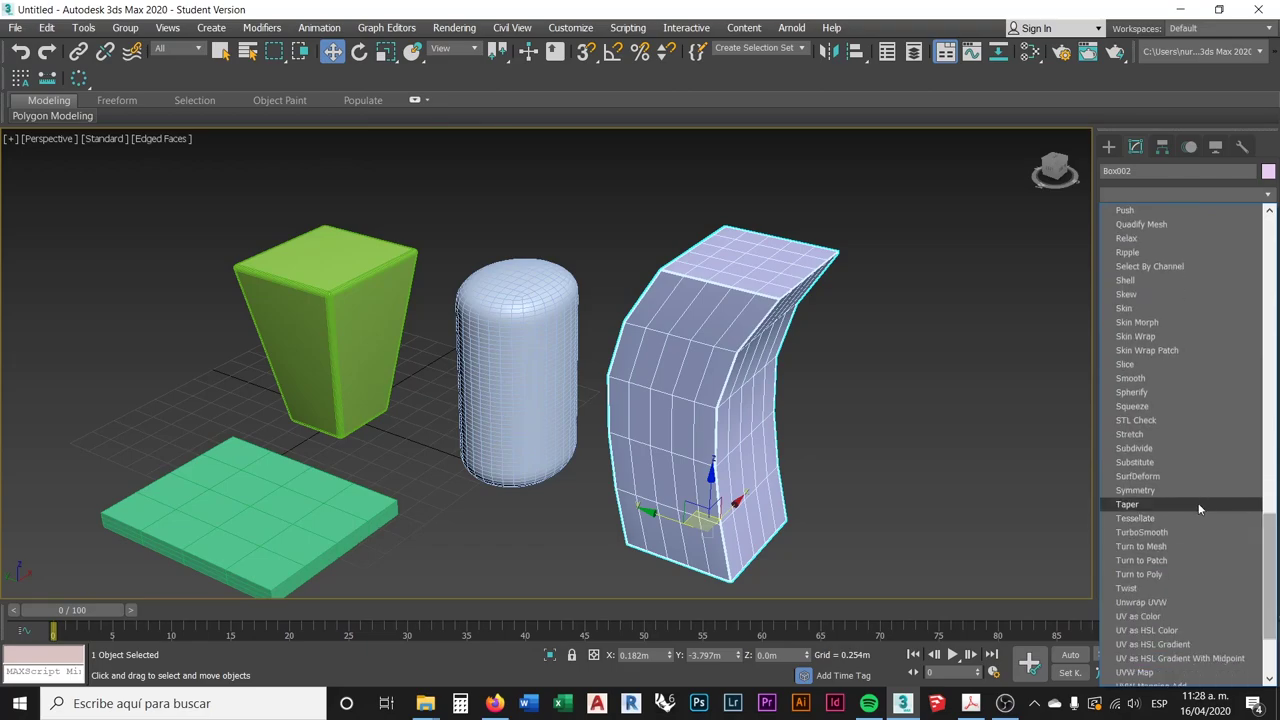
{"action": "left_click", "coordinate": [1140, 532]}
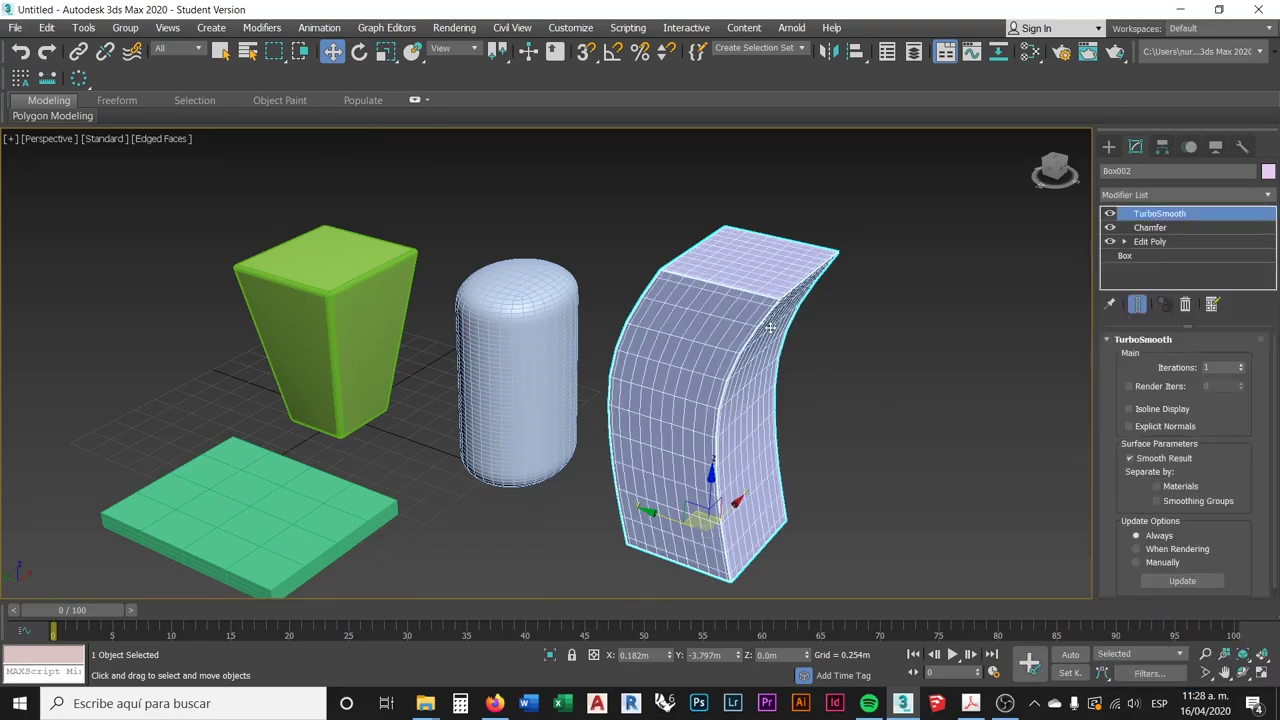
- Examine the curved box's smoothed bend and its chamfered edges up close and from several angles
{"action": "scroll", "coordinate": [775, 330], "scroll_direction": "up", "scroll_amount": 5}
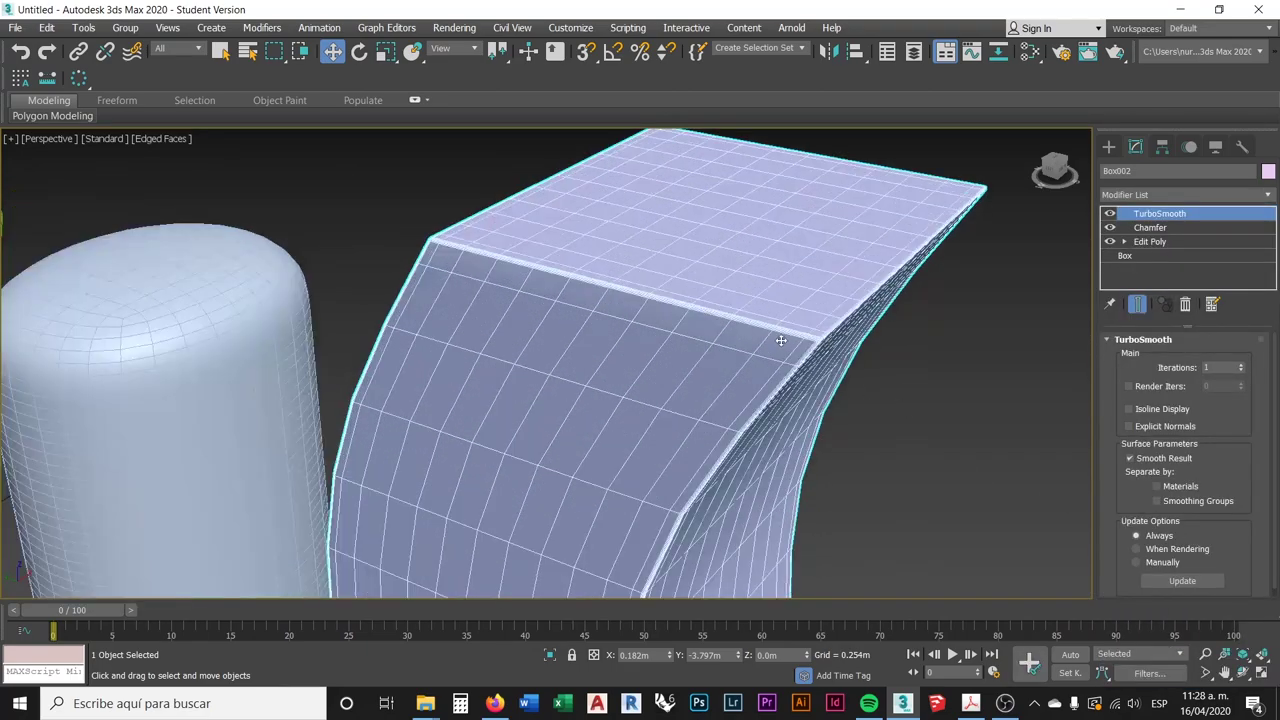
{"action": "scroll", "coordinate": [780, 340], "scroll_direction": "up", "scroll_amount": 3}
{"action": "middle_click_drag", "start_coordinate": [797, 328], "coordinate": [702, 320], "text": "alt"}
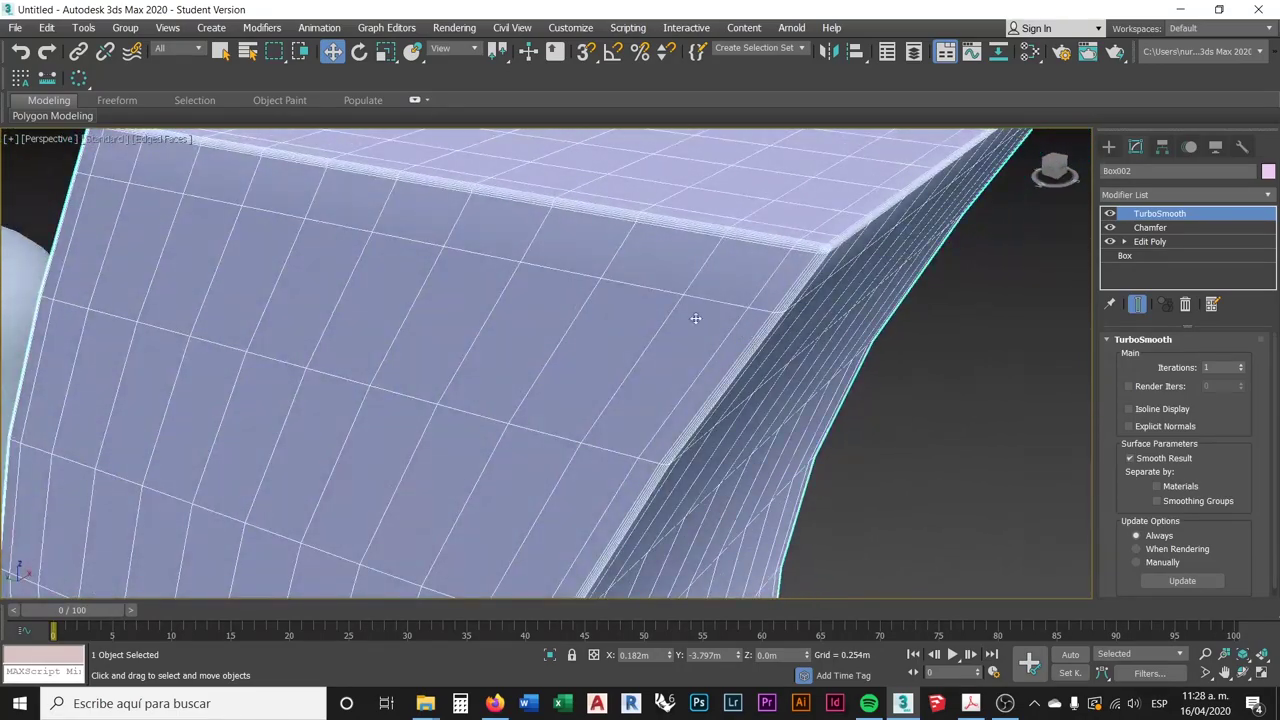
{"action": "scroll", "coordinate": [702, 320], "scroll_direction": "down", "scroll_amount": 6}
{"action": "mouse_move", "coordinate": [742, 377]}
{"action": "middle_mouse_down"}
{"action": "mouse_move", "coordinate": [720, 300]}
{"action": "mouse_move", "coordinate": [766, 246]}
{"action": "mouse_move", "coordinate": [723, 380]}
{"action": "middle_mouse_up"}
{"action": "middle_click_drag", "start_coordinate": [659, 505], "coordinate": [621, 453]}
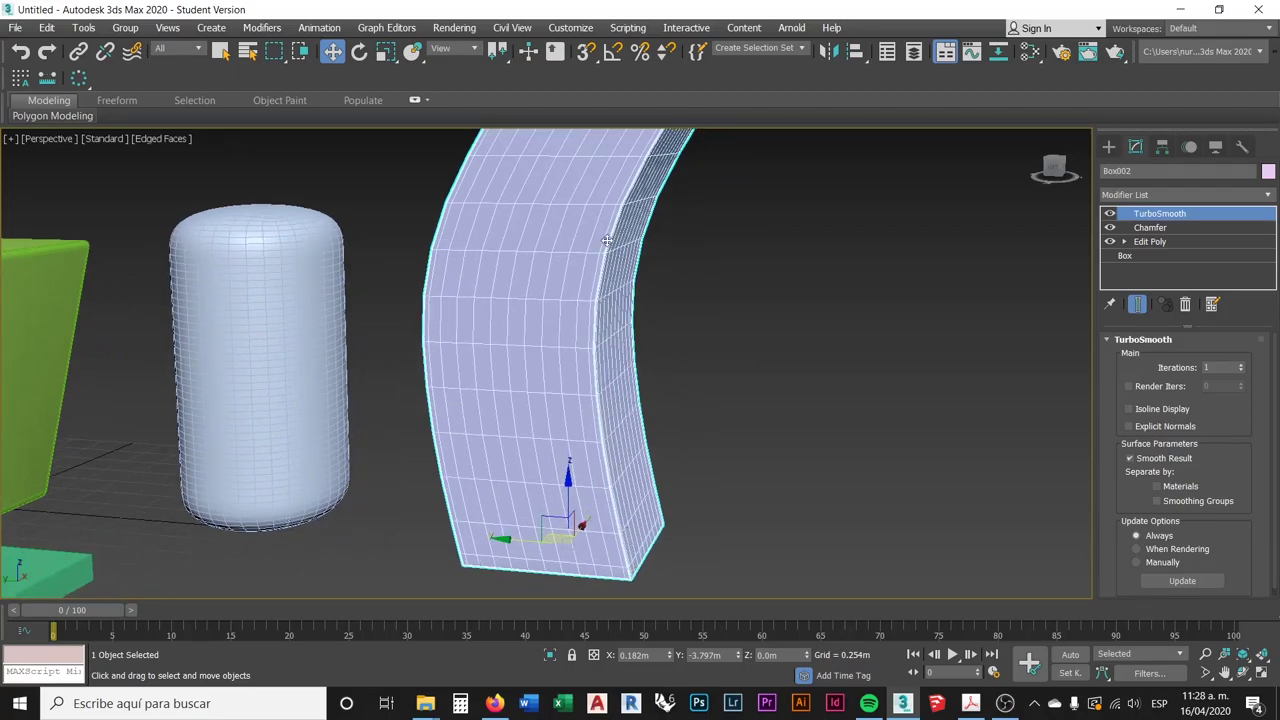
{"action": "scroll", "coordinate": [685, 350], "scroll_direction": "down", "scroll_amount": 3}
{"action": "middle_click_drag", "start_coordinate": [679, 346], "coordinate": [632, 373]}
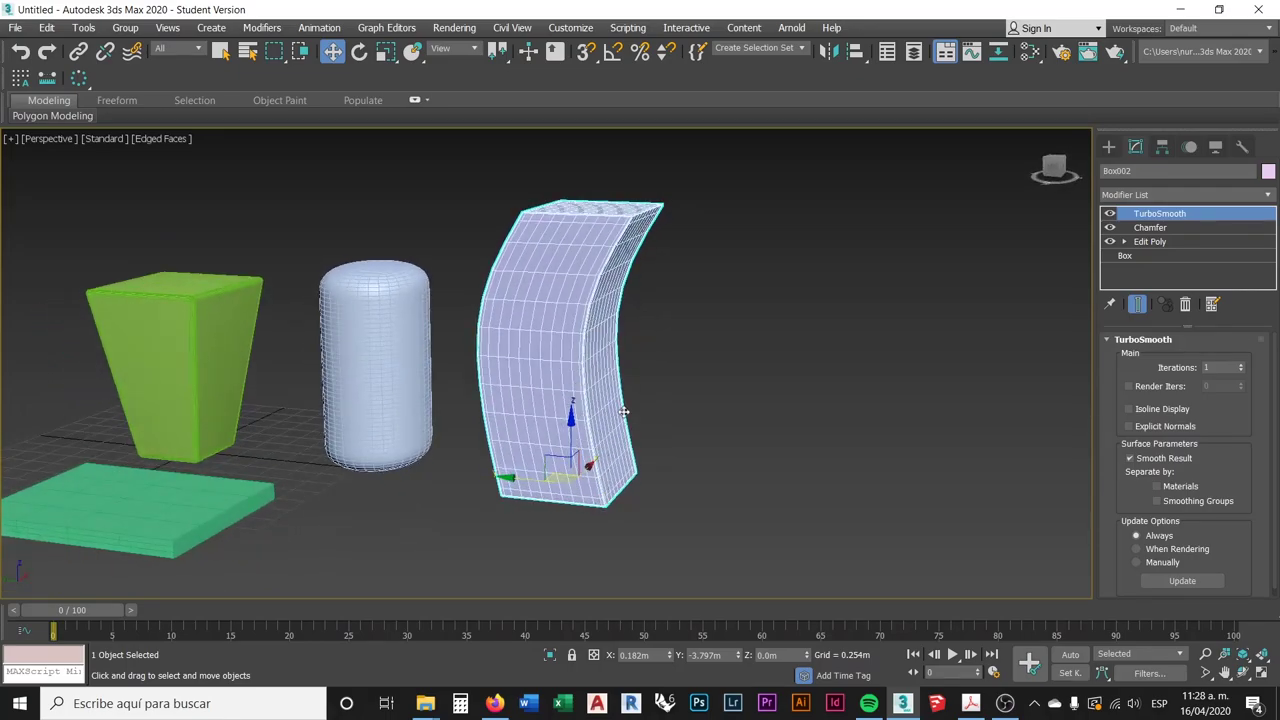
{"action": "scroll", "coordinate": [583, 353], "scroll_direction": "up", "scroll_amount": 2}
{"action": "mouse_move", "coordinate": [643, 358]}
{"action": "middle_mouse_down", "text": "alt"}
{"action": "mouse_move", "coordinate": [636, 379]}
{"action": "mouse_move", "coordinate": [655, 357]}
{"action": "middle_mouse_up", "text": "alt"}
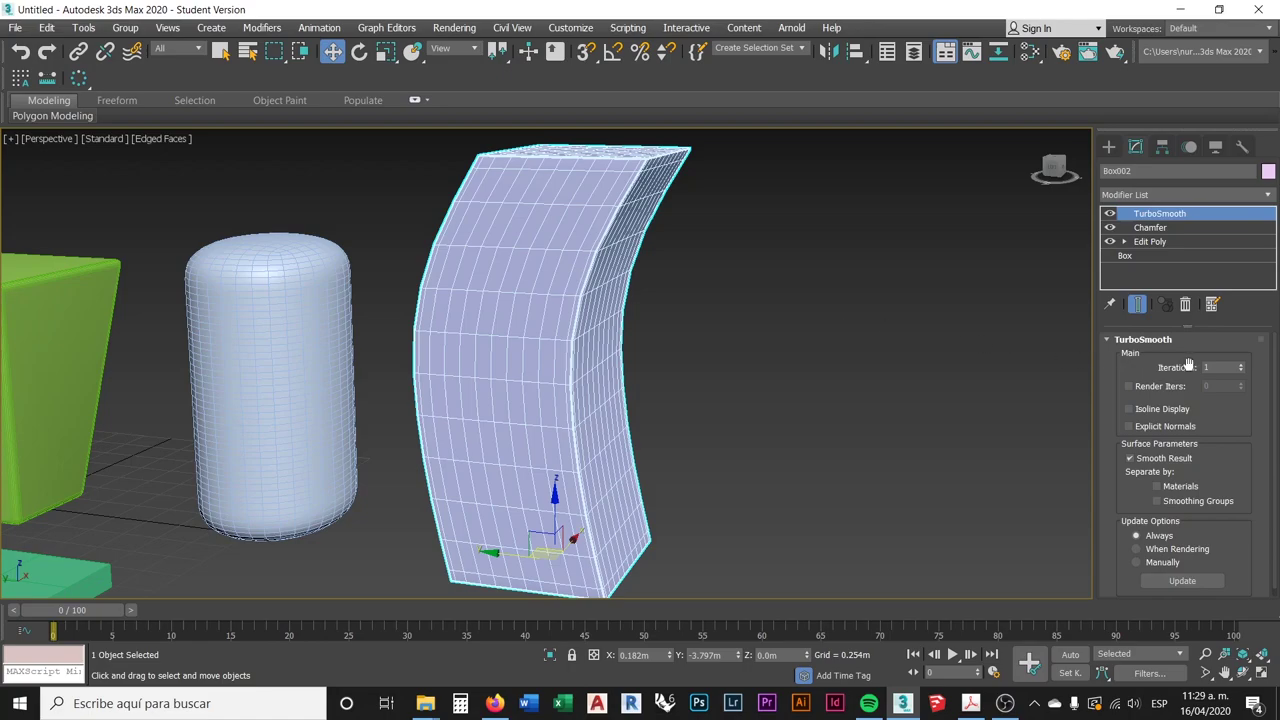
- Set the curved box's TurboSmooth iterations to 2, inspect its mesh with and without selection, and leave it deselected
{"action": "left_click", "coordinate": [1241, 365]}
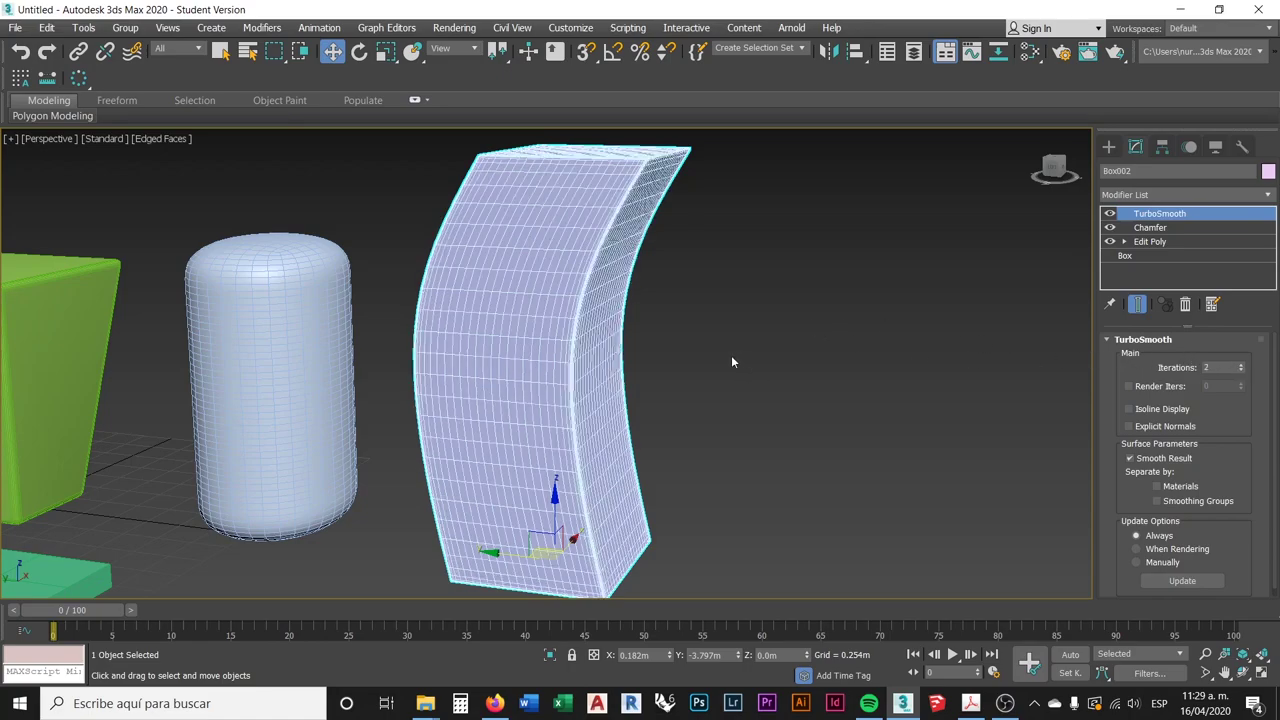
{"action": "double_click", "coordinate": [1210, 367]}
{"action": "left_click", "coordinate": [692, 315]}
{"action": "middle_click_drag", "start_coordinate": [692, 315], "coordinate": [620, 300]}
{"action": "scroll", "coordinate": [598, 318], "scroll_direction": "down", "scroll_amount": 3}
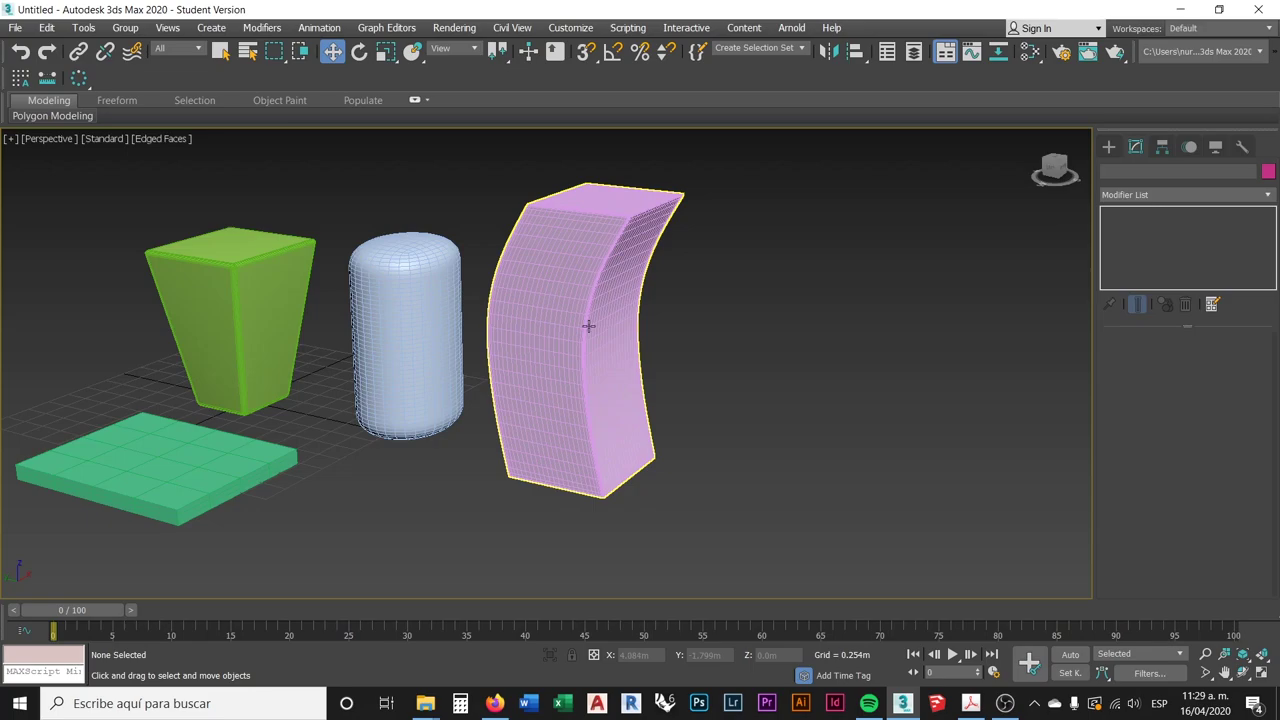
{"action": "left_click", "coordinate": [589, 326]}
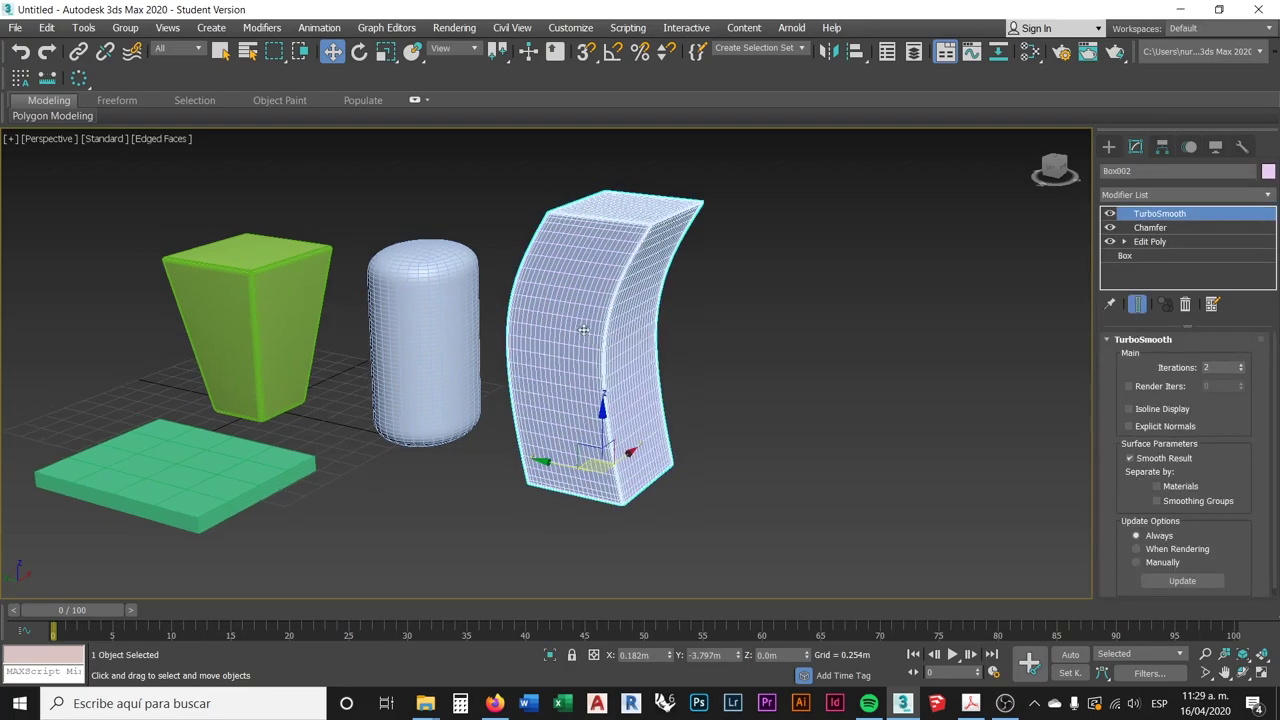
{"action": "scroll", "coordinate": [583, 330], "scroll_direction": "up", "scroll_amount": 3}
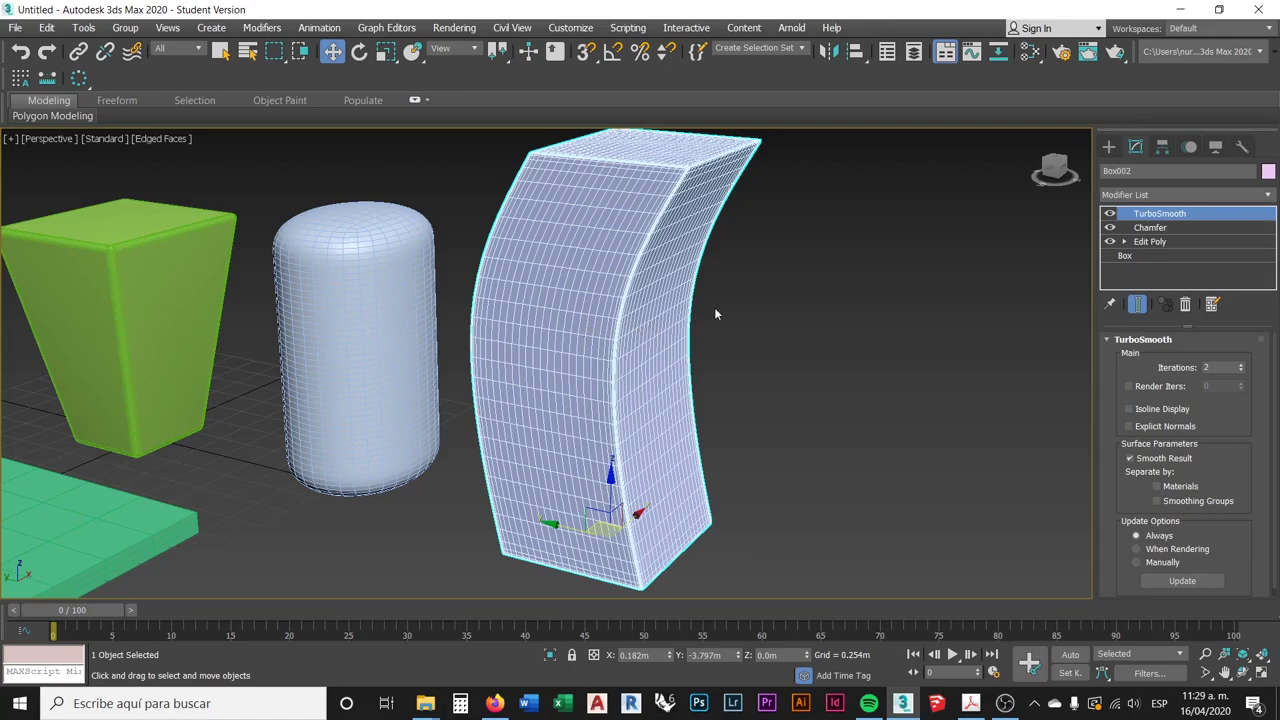
{"action": "middle_click_drag", "start_coordinate": [736, 336], "coordinate": [746, 370]}
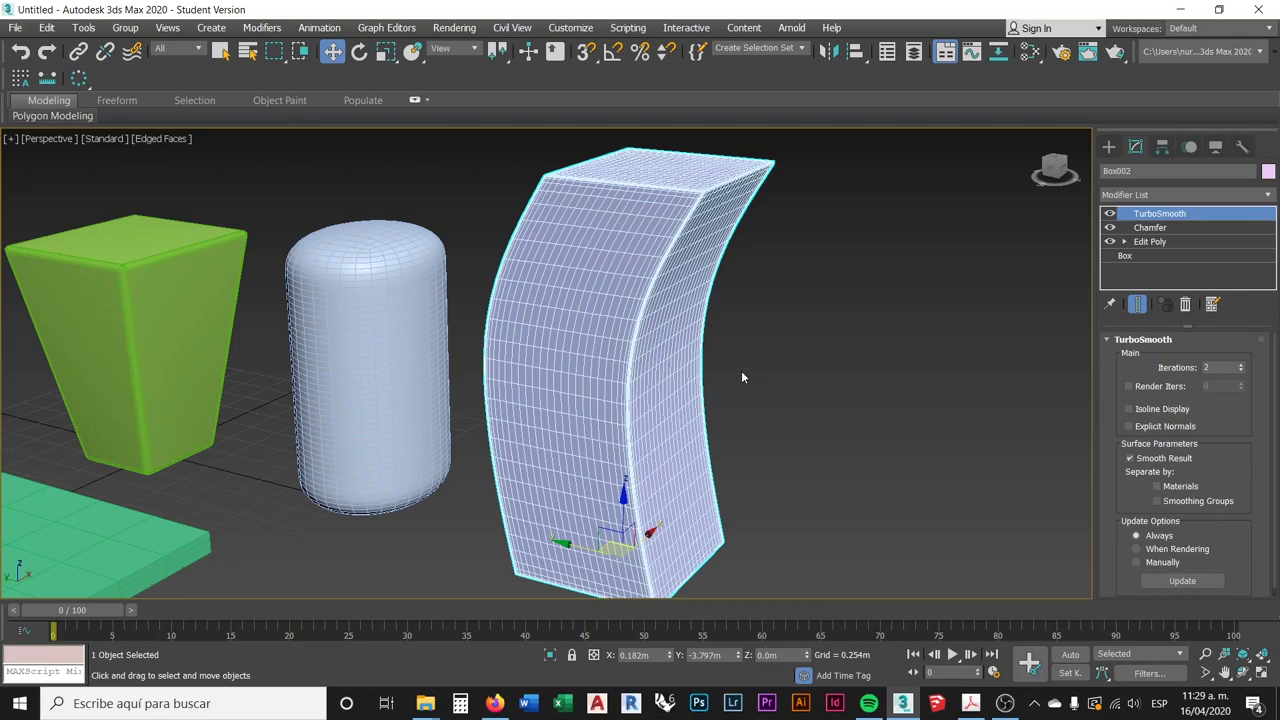
{"action": "scroll", "coordinate": [770, 373], "scroll_direction": "down", "scroll_amount": 1}
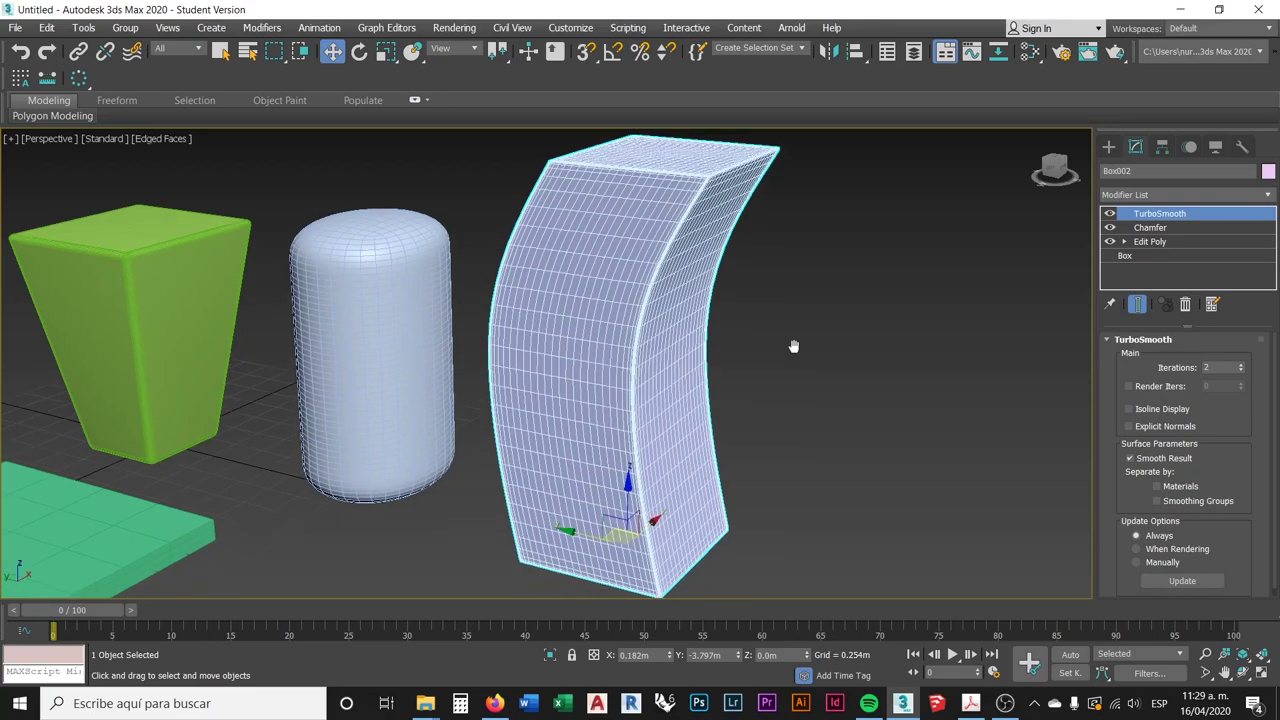
{"action": "scroll", "coordinate": [758, 356], "scroll_direction": "down", "scroll_amount": 2}
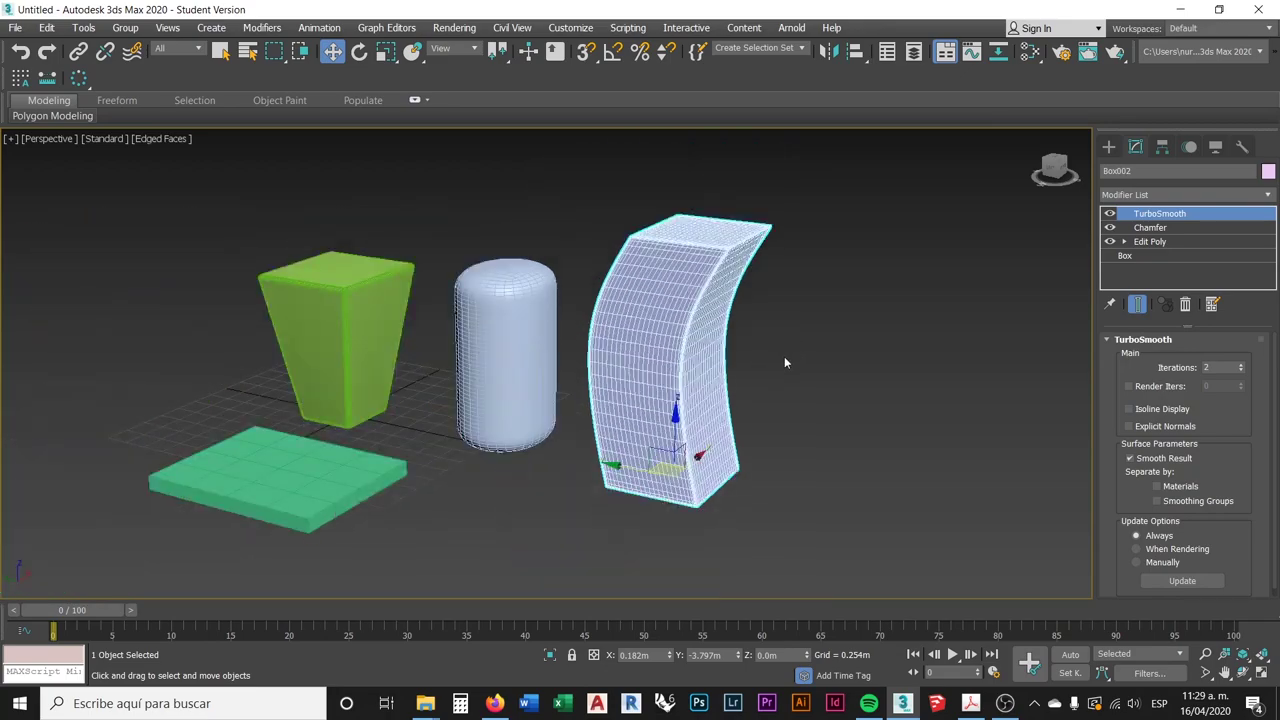
{"action": "left_click", "coordinate": [780, 355]}
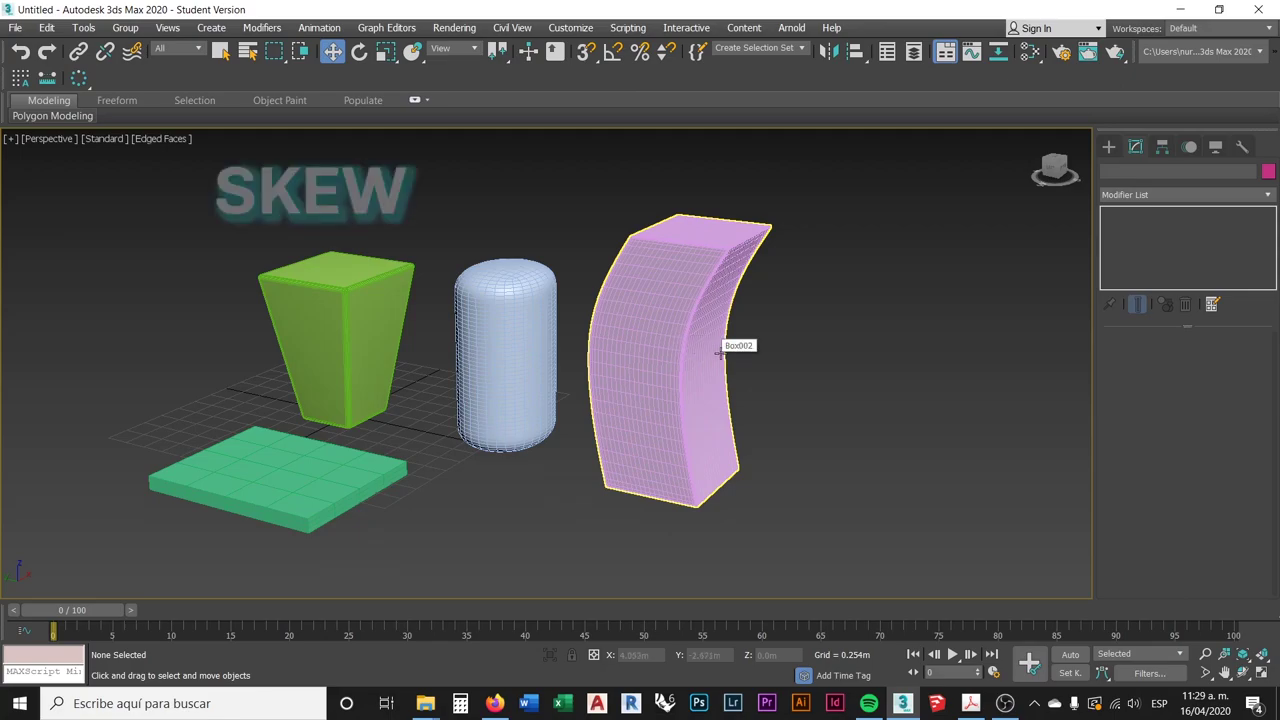
- Apply a Skew modifier to the rounded block in the middle, above its TurboSmooth modifier
{"action": "middle_click_drag", "start_coordinate": [563, 397], "coordinate": [571, 343]}
{"action": "scroll", "coordinate": [585, 357], "scroll_direction": "down", "scroll_amount": 3}
{"action": "scroll", "coordinate": [571, 343], "scroll_direction": "up", "scroll_amount": 3}
{"action": "left_click", "coordinate": [555, 316]}
{"action": "scroll", "coordinate": [555, 316], "scroll_direction": "up", "scroll_amount": 2}
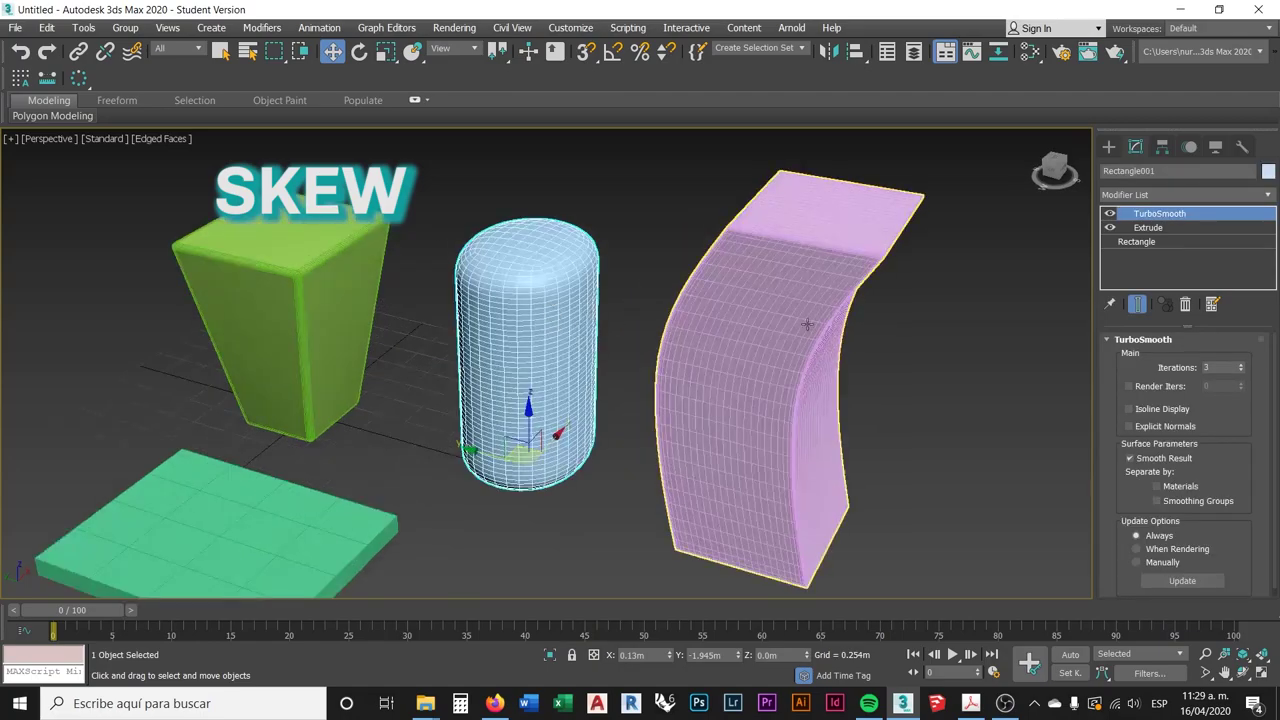
{"action": "left_click", "coordinate": [1267, 196]}
{"action": "left_click_drag", "start_coordinate": [1271, 276], "coordinate": [1274, 492]}
{"action": "left_click_drag", "start_coordinate": [1275, 513], "coordinate": [1275, 524]}
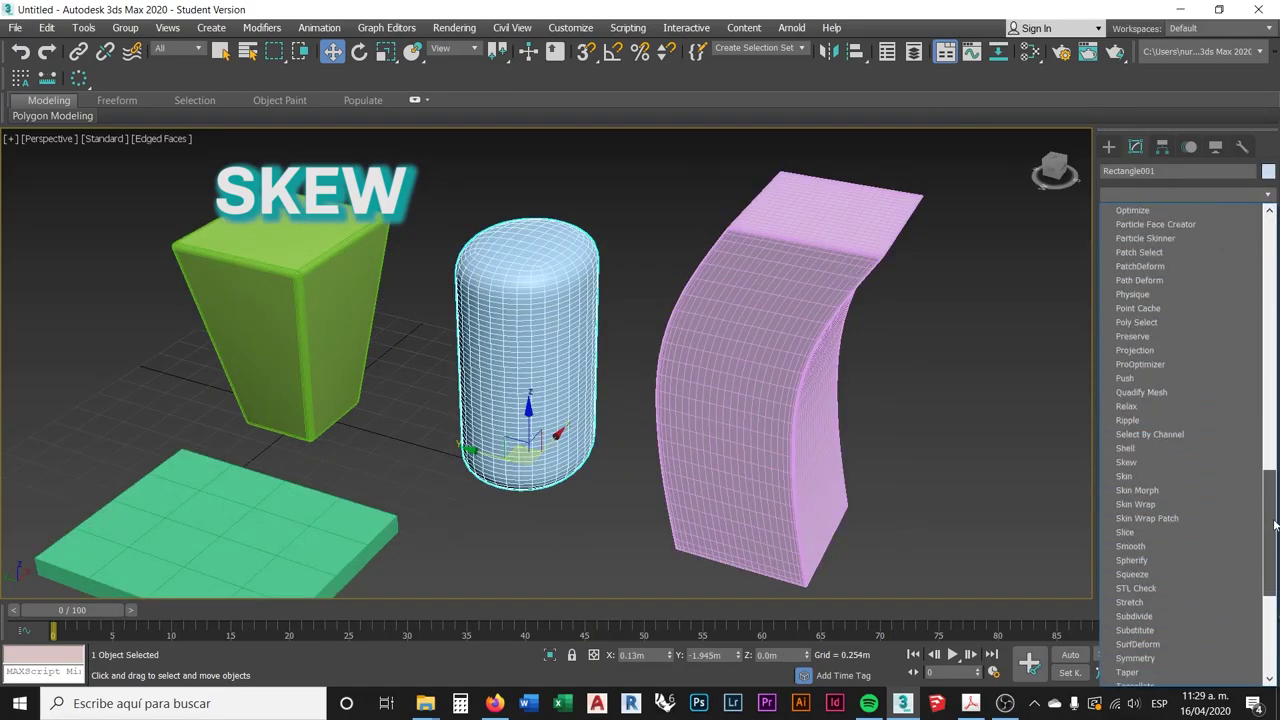
{"action": "left_click", "coordinate": [1128, 462]}
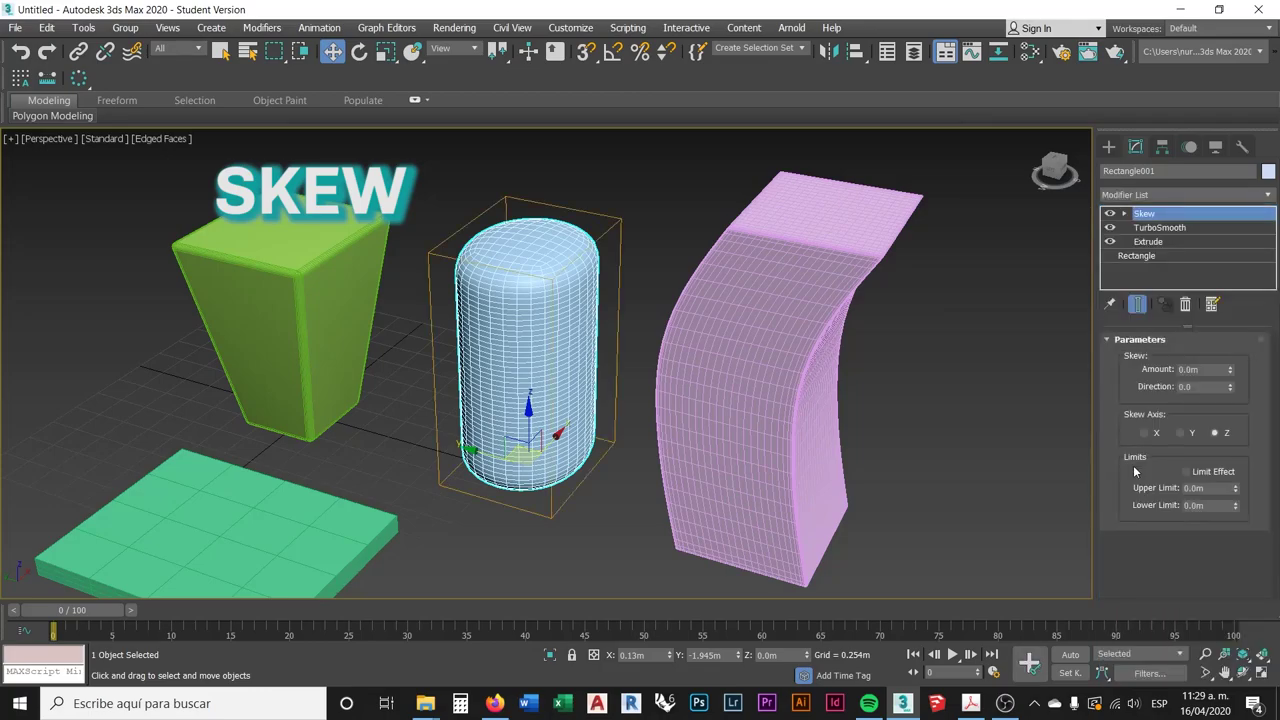
- Skew the rounded block by about 0.743 m on the Z axis and view it from another side
{"action": "left_click", "coordinate": [1214, 432]}
{"action": "left_click_drag", "start_coordinate": [1231, 371], "coordinate": [1231, 361]}
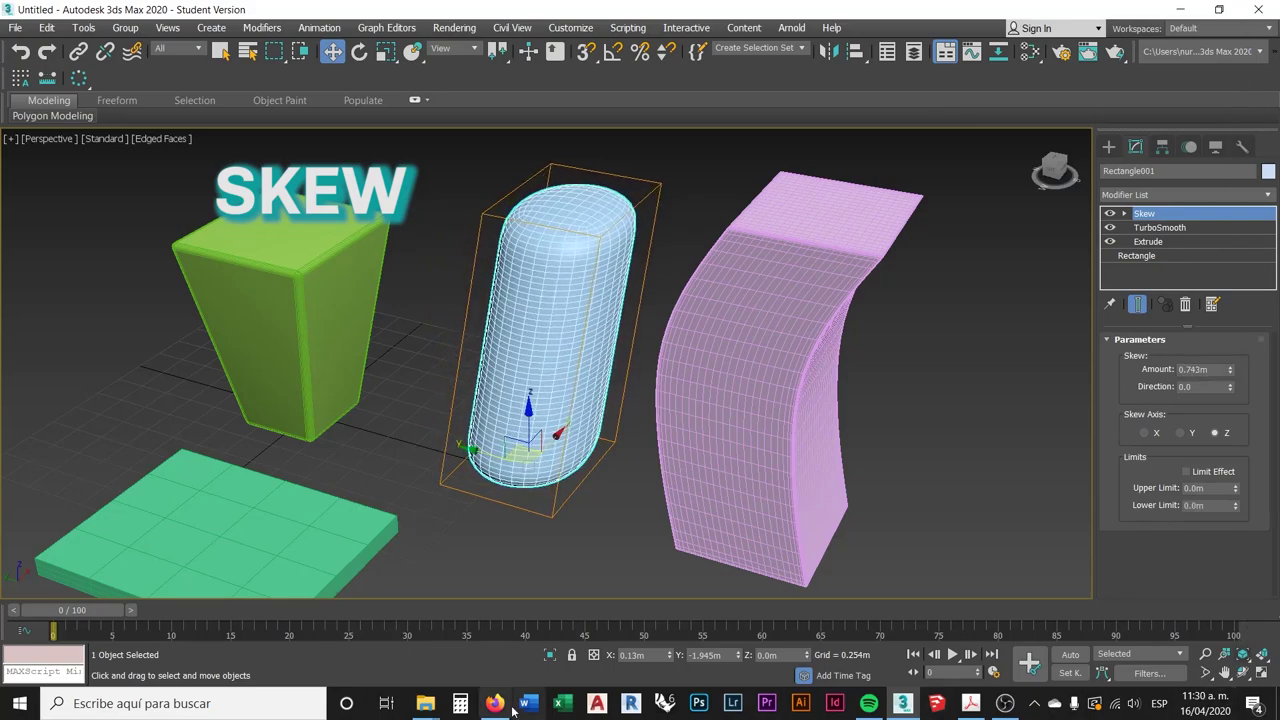
{"action": "middle_click_drag", "start_coordinate": [578, 545], "coordinate": [740, 478], "text": "alt"}
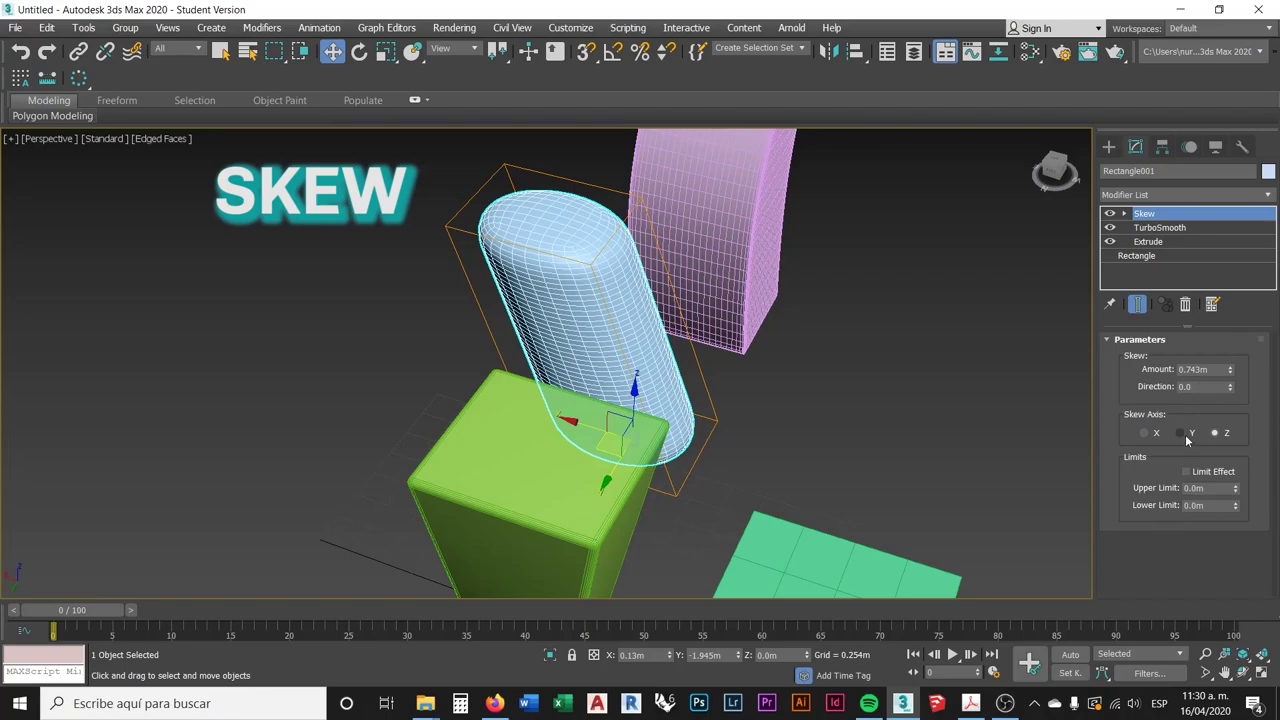
- Set the block's skew direction to 53, shift the block along Y to about -1.298 m and deselect it
{"action": "left_click_drag", "start_coordinate": [1230, 387], "coordinate": [32, 318]}
{"action": "middle_click_drag", "start_coordinate": [691, 389], "coordinate": [537, 428], "text": "alt"}
{"action": "scroll", "coordinate": [537, 428], "scroll_direction": "down", "scroll_amount": 5}
{"action": "middle_click_drag", "start_coordinate": [701, 434], "coordinate": [484, 395], "text": "alt"}
{"action": "left_click_drag", "start_coordinate": [484, 395], "coordinate": [419, 385]}
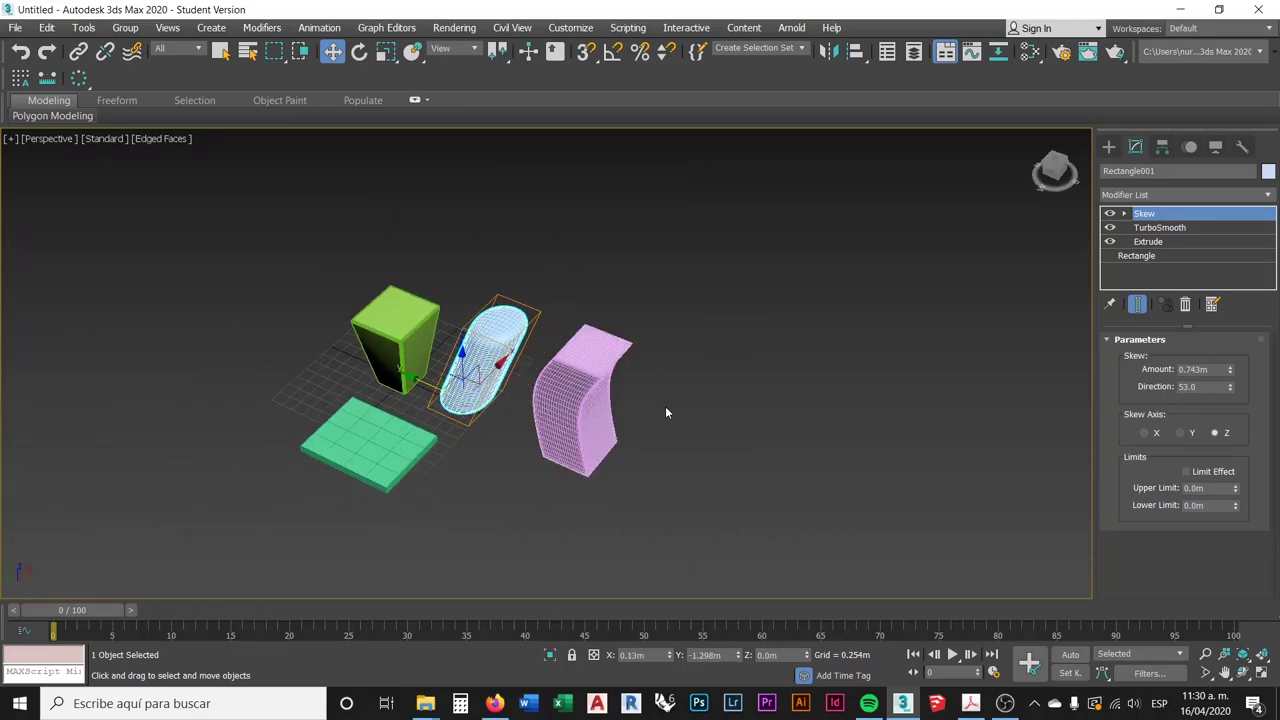
{"action": "left_click", "coordinate": [665, 406]}
- Apply a Slice modifier to the curved box, above its TurboSmooth modifier
{"action": "scroll", "coordinate": [605, 400], "scroll_direction": "up", "scroll_amount": 6}
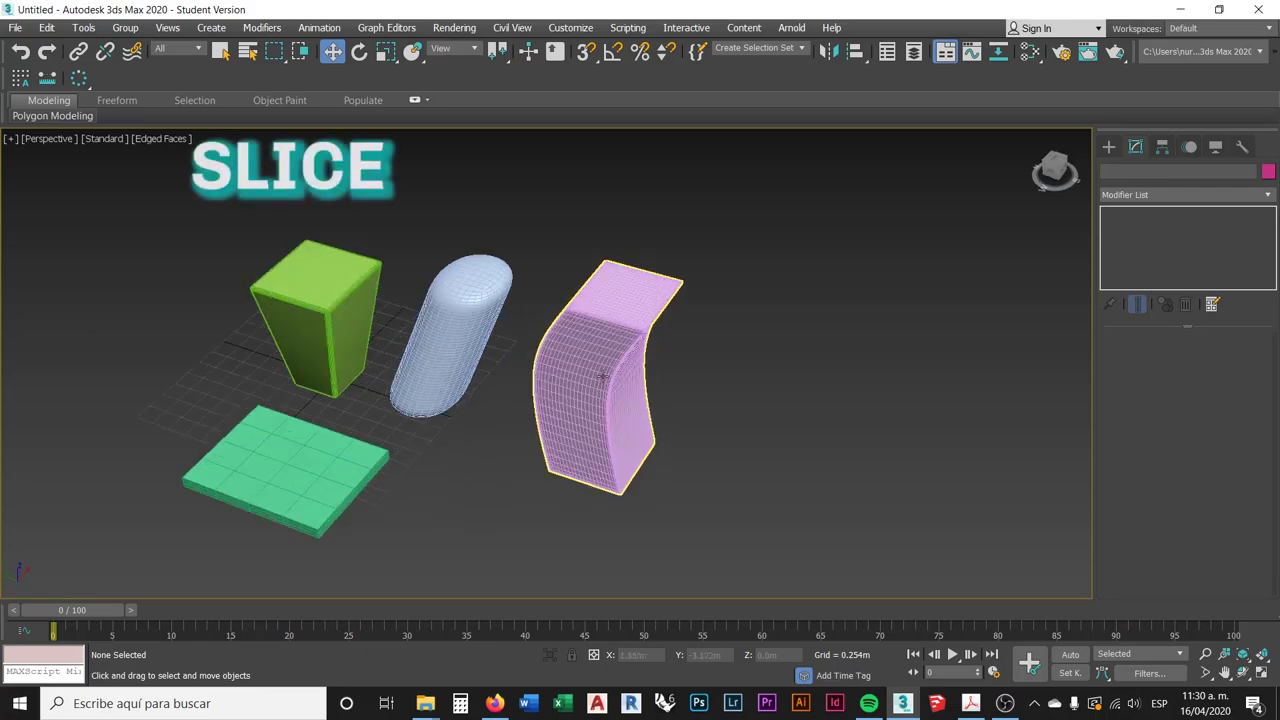
{"action": "left_click", "coordinate": [604, 386]}
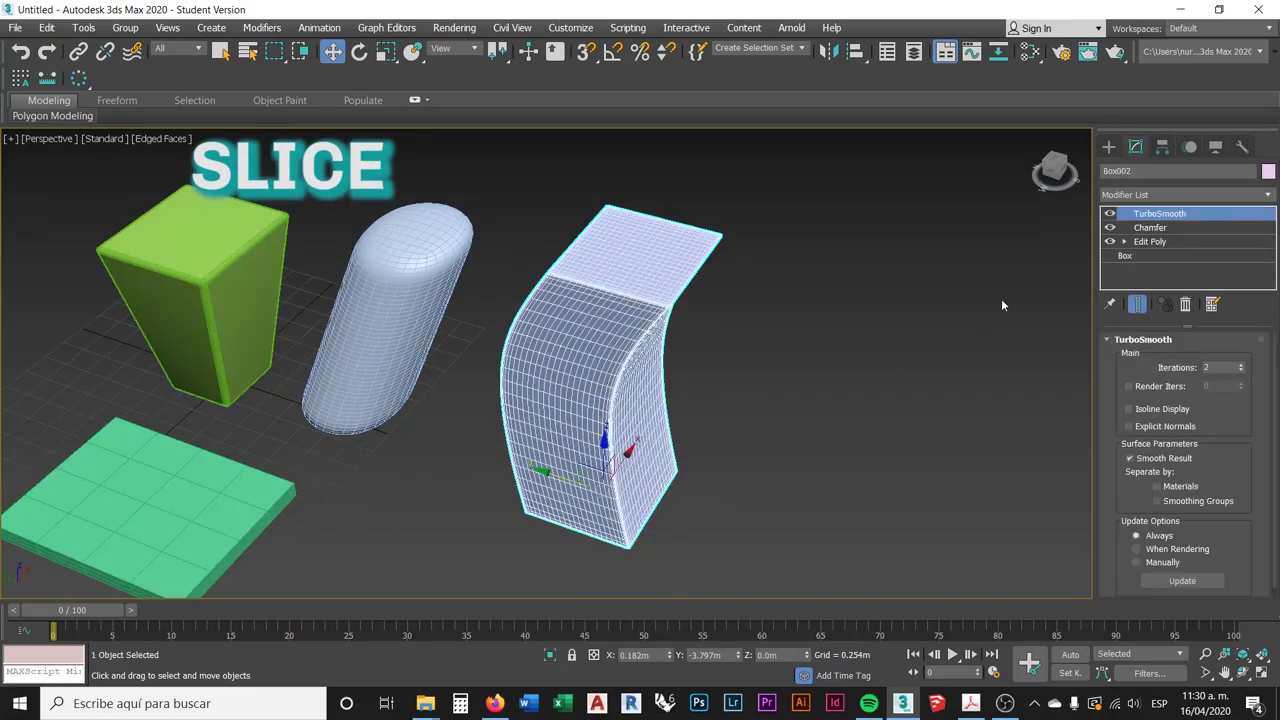
{"action": "left_click", "coordinate": [1268, 194]}
{"action": "left_click_drag", "start_coordinate": [1268, 246], "coordinate": [1277, 584]}
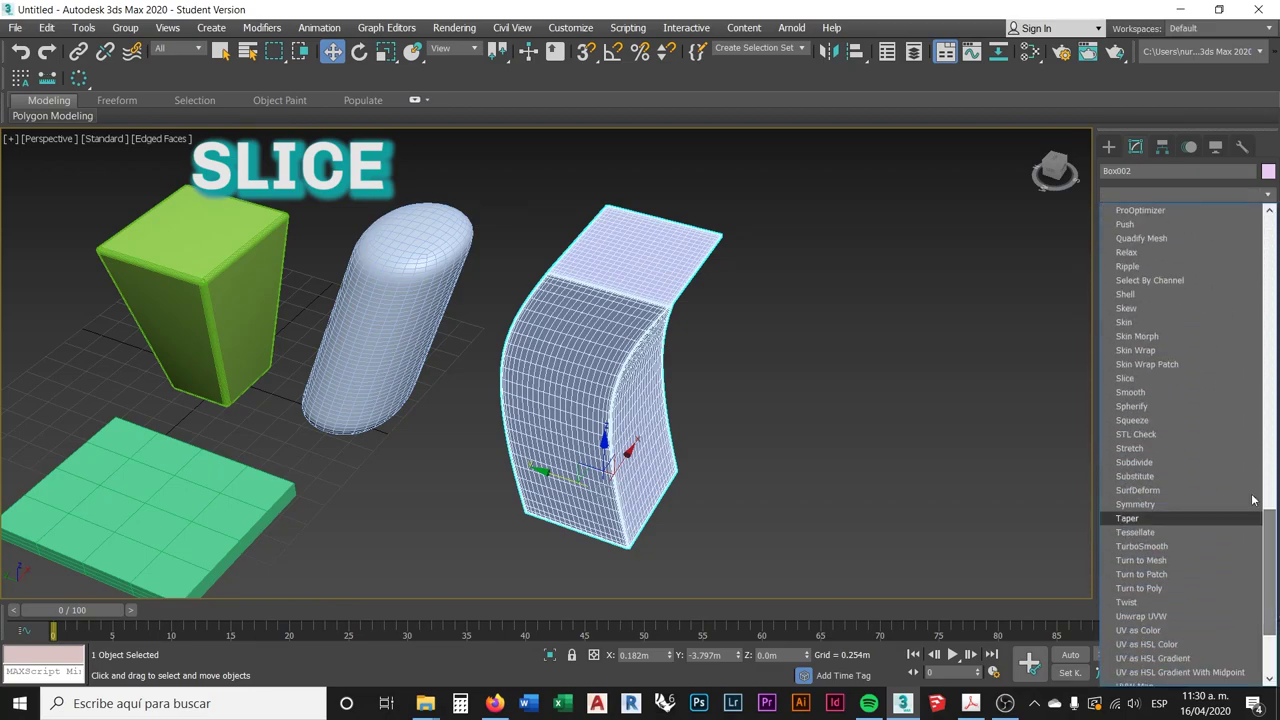
{"action": "left_click", "coordinate": [1136, 379]}
- Activate the Slice Plane of the curved box's Slice modifier and raise it along Z to about 1.095 m
{"action": "scroll", "coordinate": [680, 474], "scroll_direction": "up", "scroll_amount": 5}
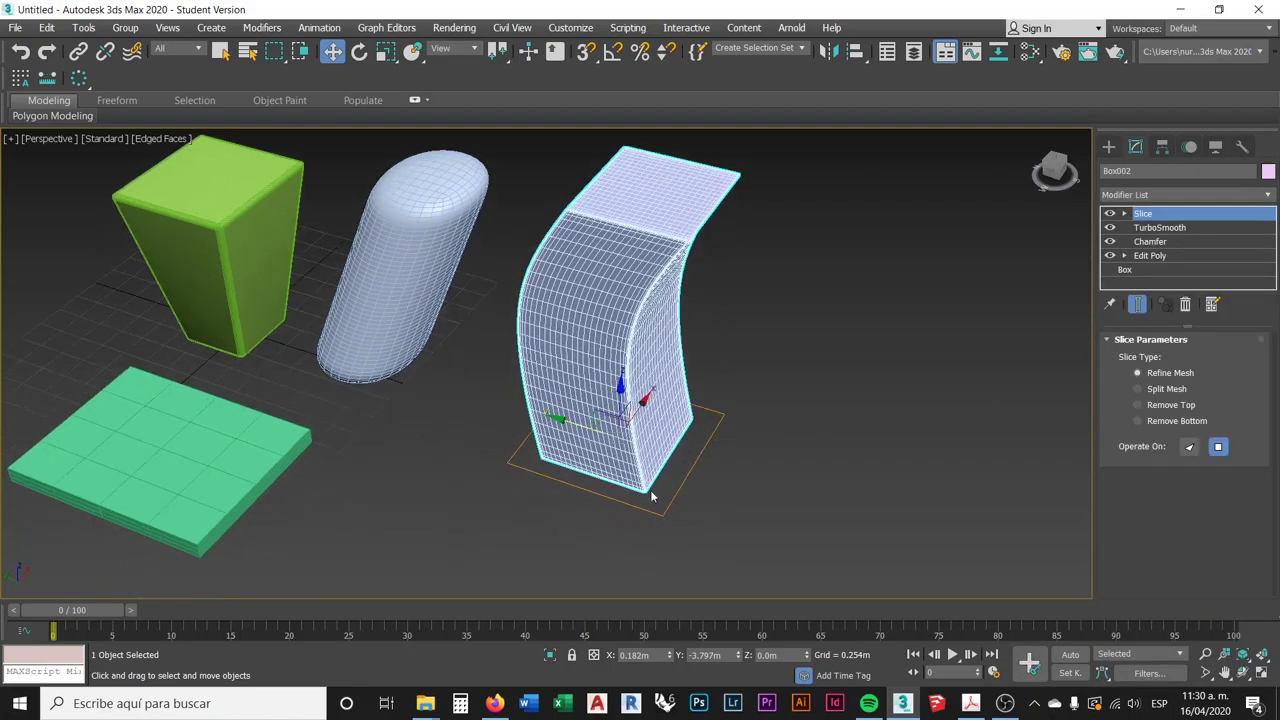
{"action": "scroll", "coordinate": [656, 356], "scroll_direction": "down", "scroll_amount": 5}
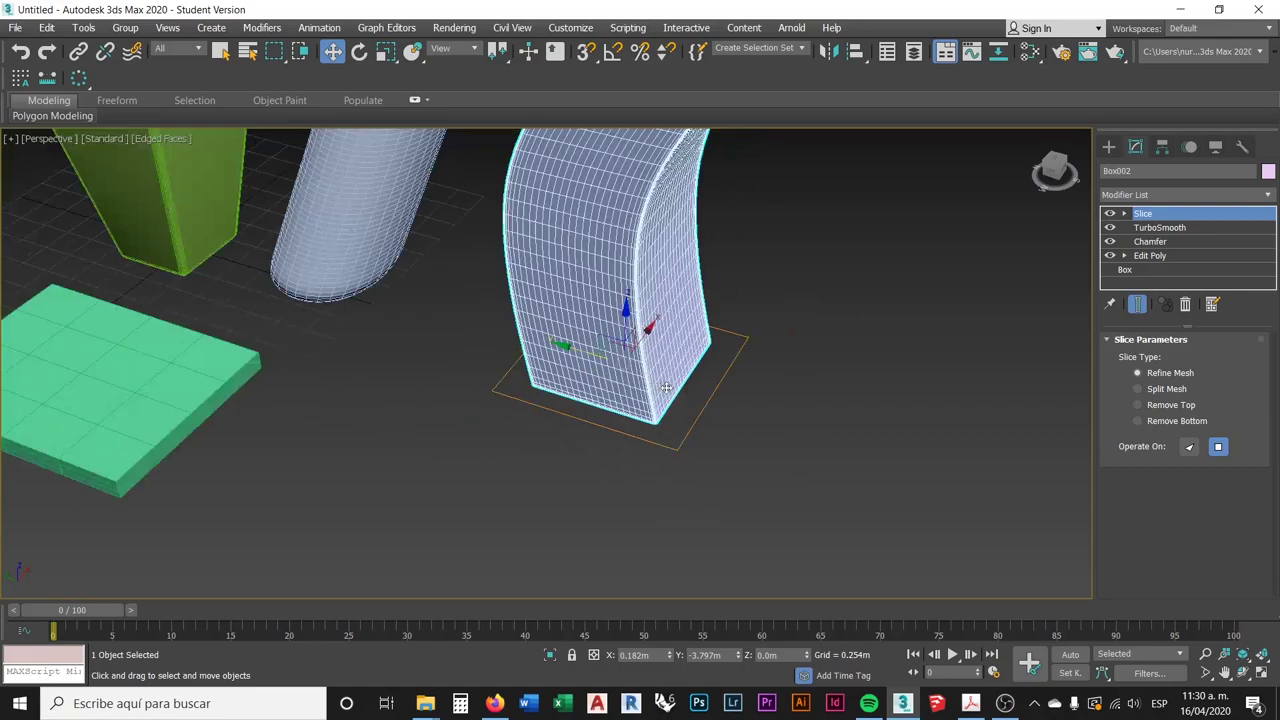
{"action": "middle_click_drag", "start_coordinate": [814, 320], "coordinate": [748, 429], "text": "alt"}
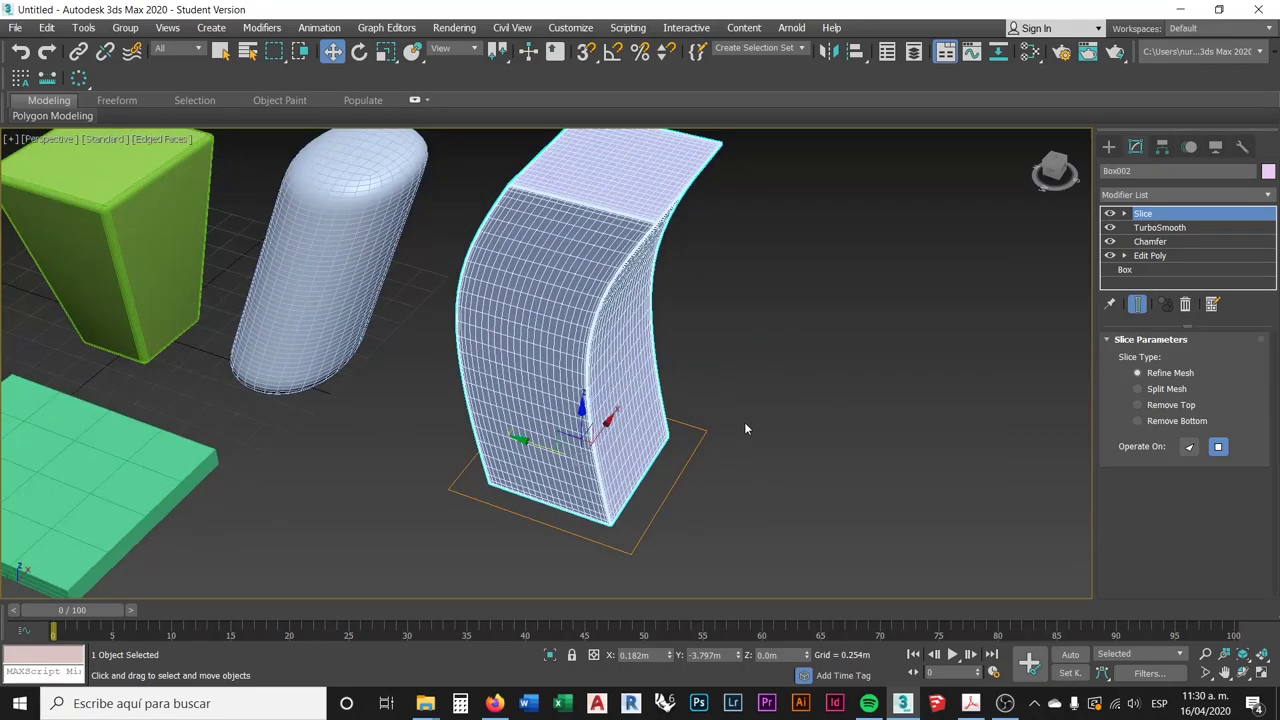
{"action": "middle_click_drag", "start_coordinate": [731, 377], "coordinate": [720, 416], "text": "alt"}
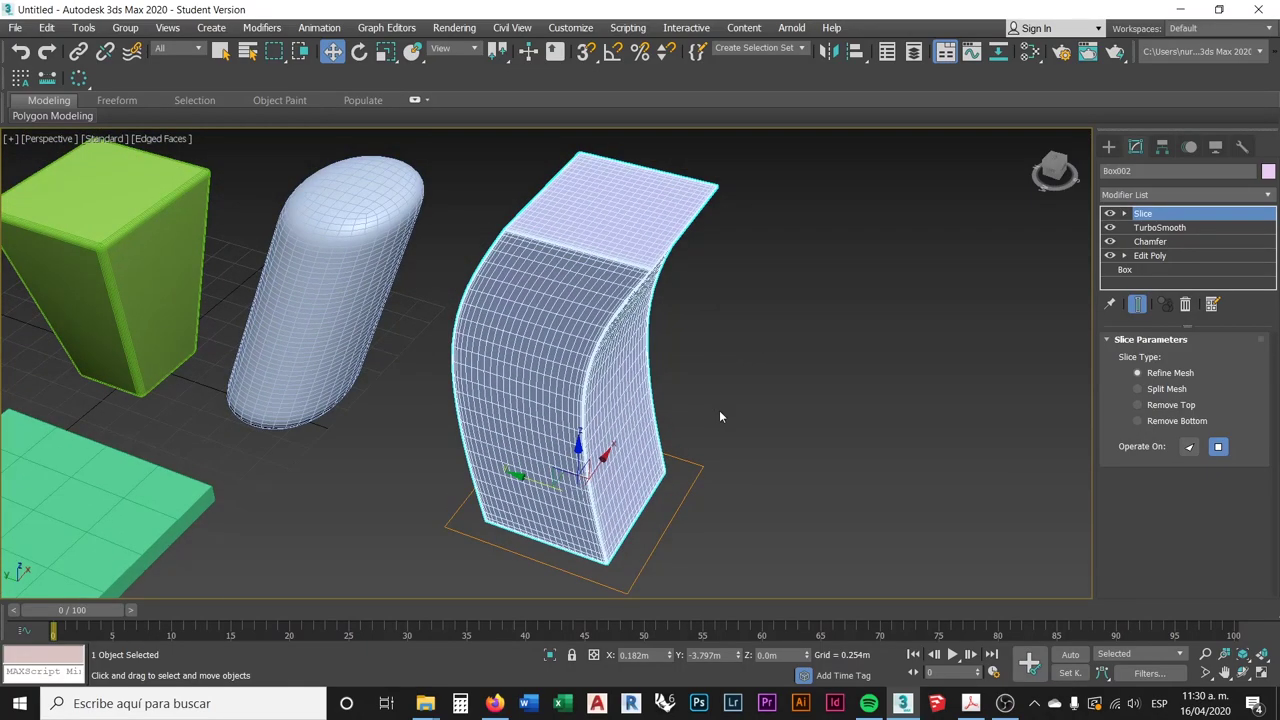
{"action": "scroll", "coordinate": [736, 422], "scroll_direction": "down", "scroll_amount": 3}
{"action": "middle_click_drag", "start_coordinate": [736, 422], "coordinate": [715, 392], "text": "alt"}
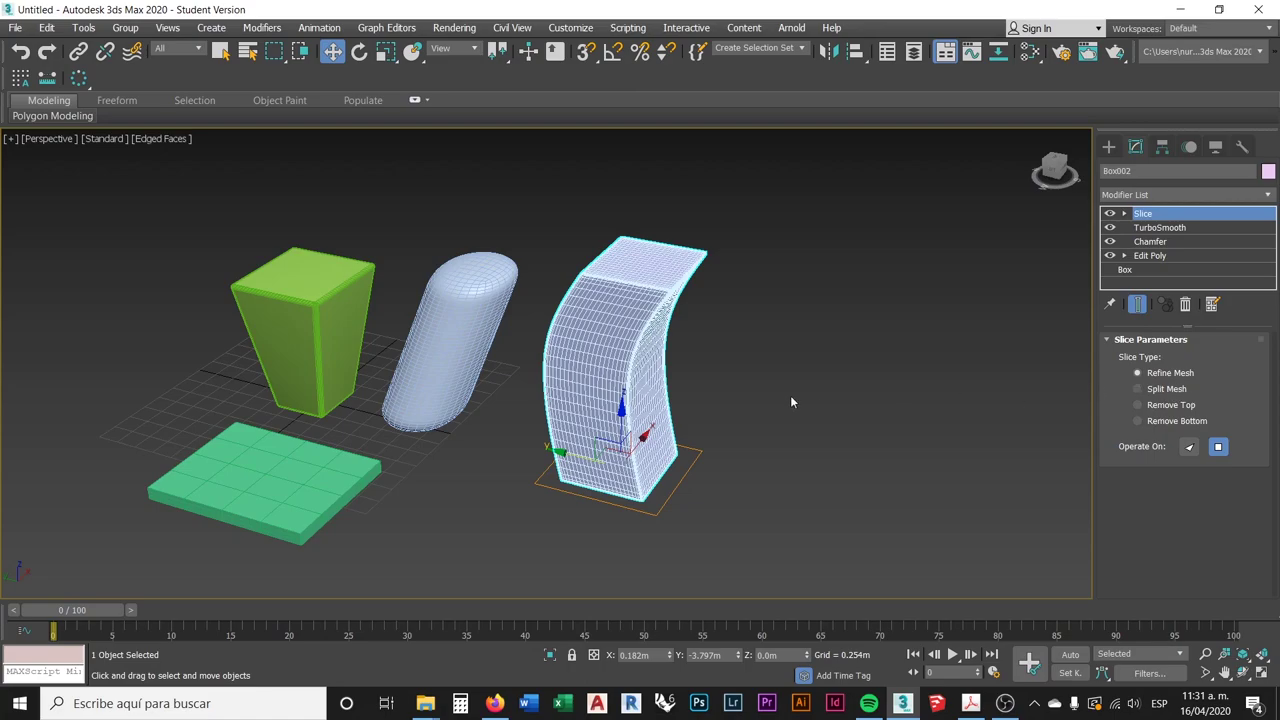
{"action": "left_click", "coordinate": [1125, 214]}
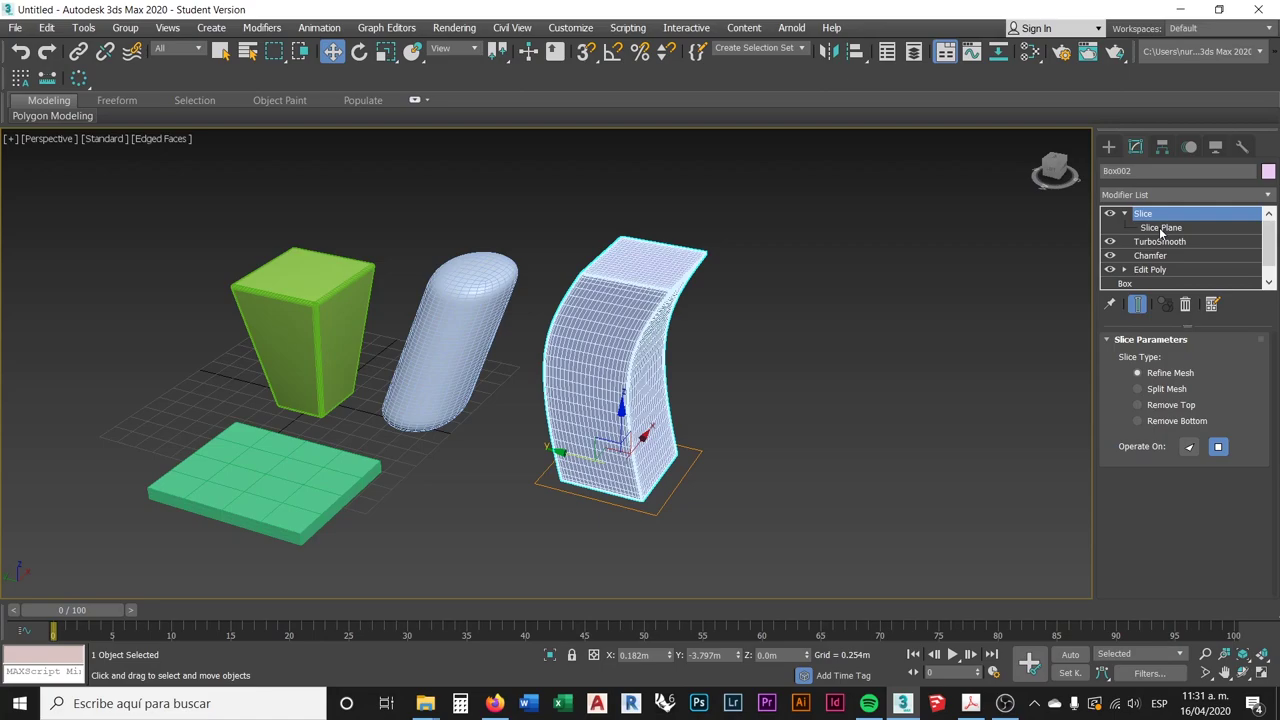
{"action": "left_click", "coordinate": [1161, 228]}
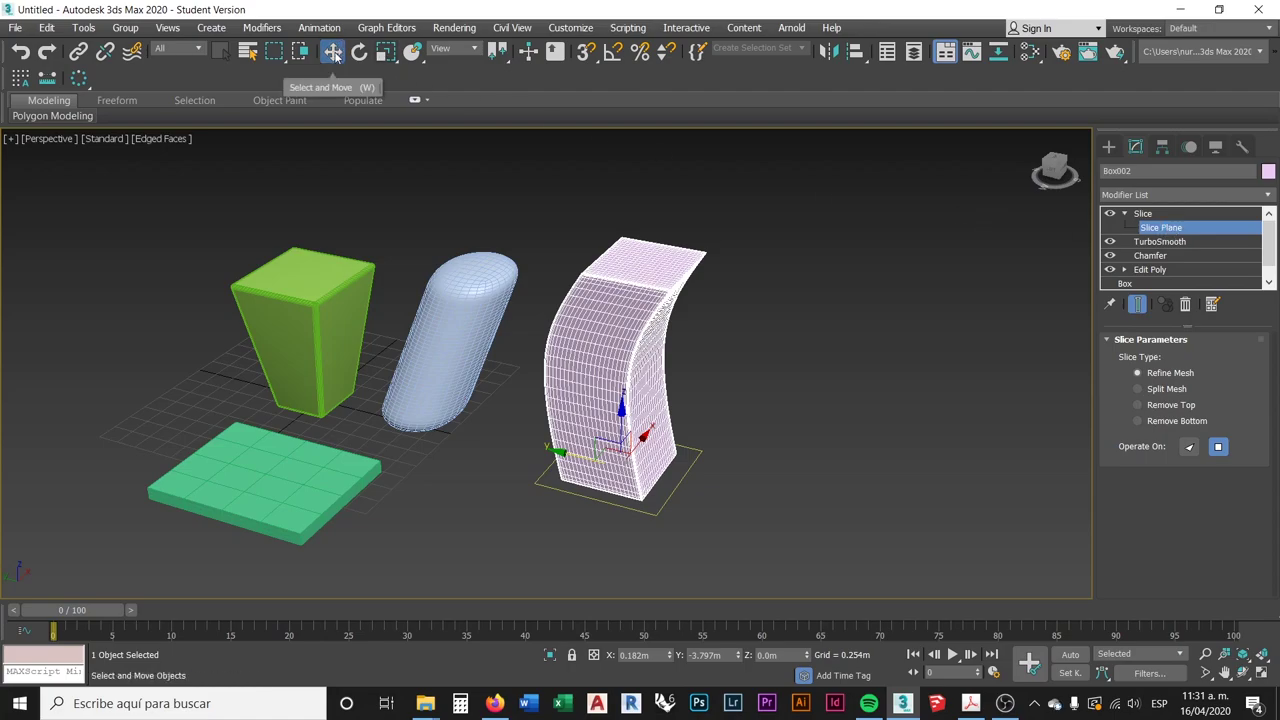
{"action": "mouse_move", "coordinate": [655, 405]}
{"action": "middle_mouse_down"}
{"action": "mouse_move", "coordinate": [657, 429]}
{"action": "mouse_move", "coordinate": [677, 423]}
{"action": "mouse_move", "coordinate": [678, 400]}
{"action": "middle_mouse_up"}
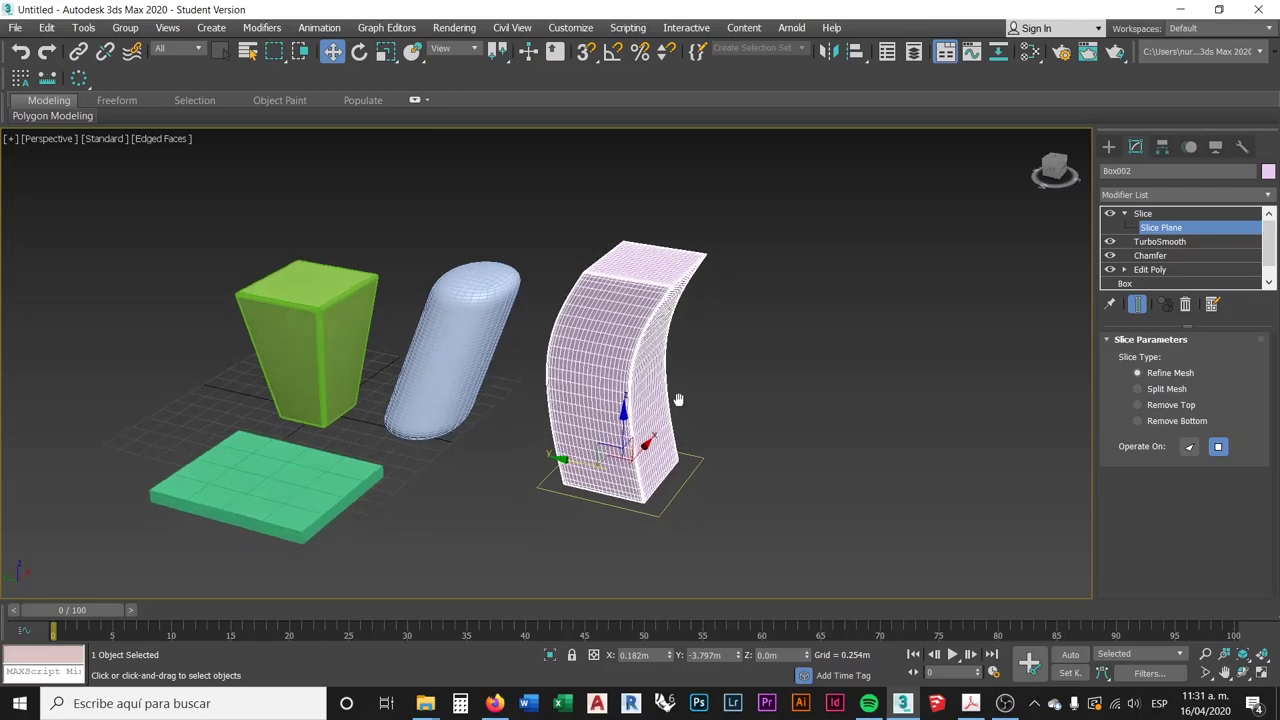
{"action": "left_click_drag", "start_coordinate": [624, 418], "coordinate": [626, 319]}
{"action": "middle_click_drag", "start_coordinate": [707, 368], "coordinate": [683, 358], "text": "alt"}
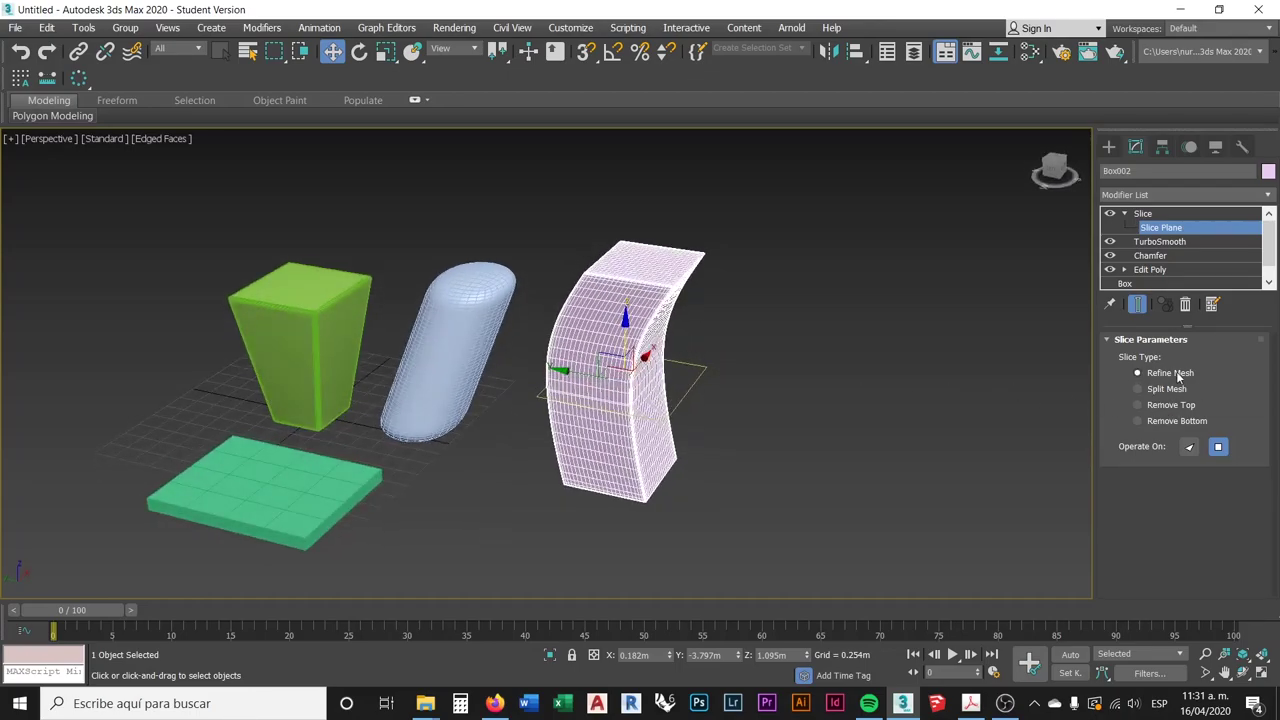
- Set the slice type to Remove Top and view the cut box from above
{"action": "left_click", "coordinate": [1137, 405]}
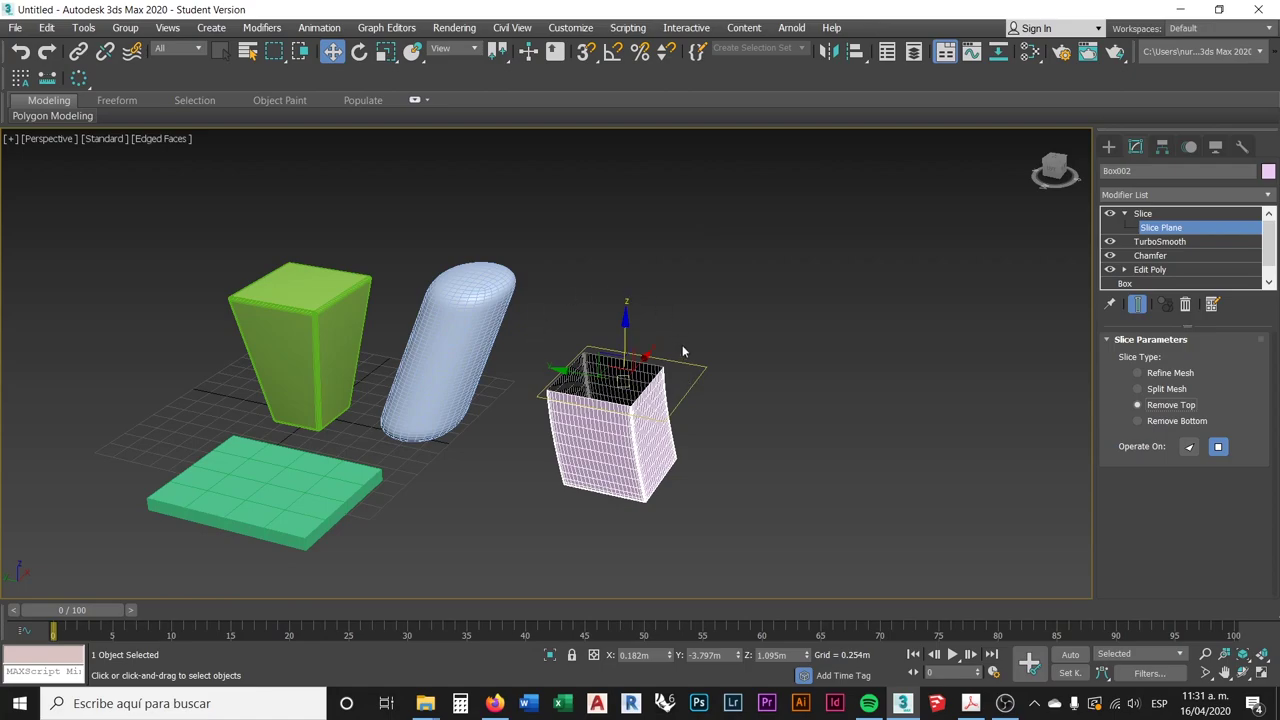
{"action": "middle_click_drag", "start_coordinate": [682, 416], "coordinate": [655, 388], "text": "alt"}
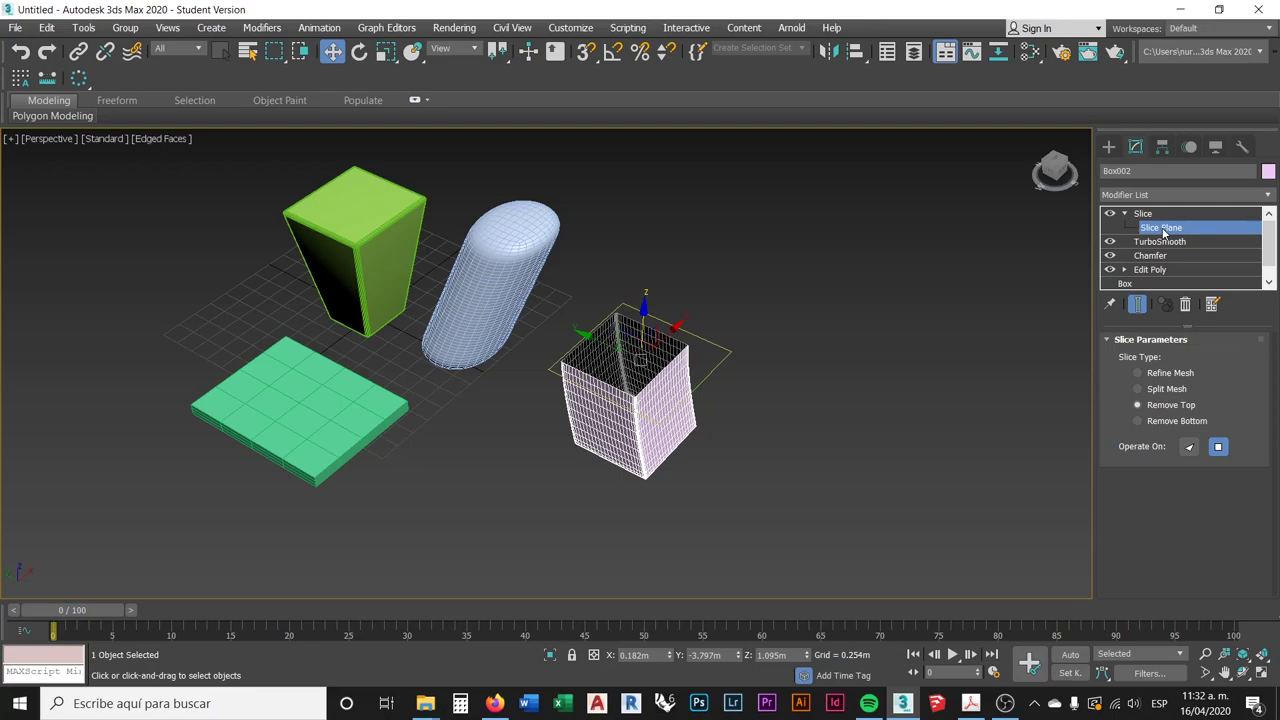
{"action": "scroll", "coordinate": [698, 372], "scroll_direction": "up", "scroll_amount": 3}
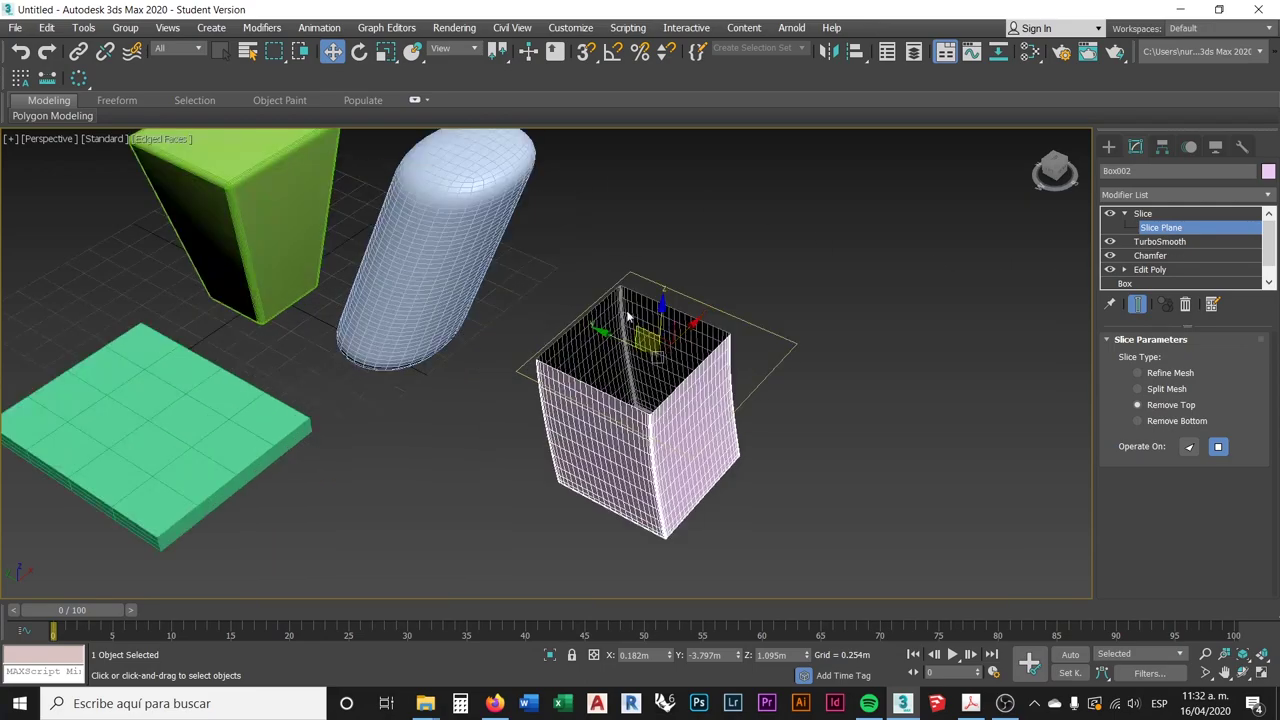
- Turn on angle snapping and rotate the slice plane about the Y axis until it stands upright through the curved box
{"action": "left_click", "coordinate": [359, 52]}
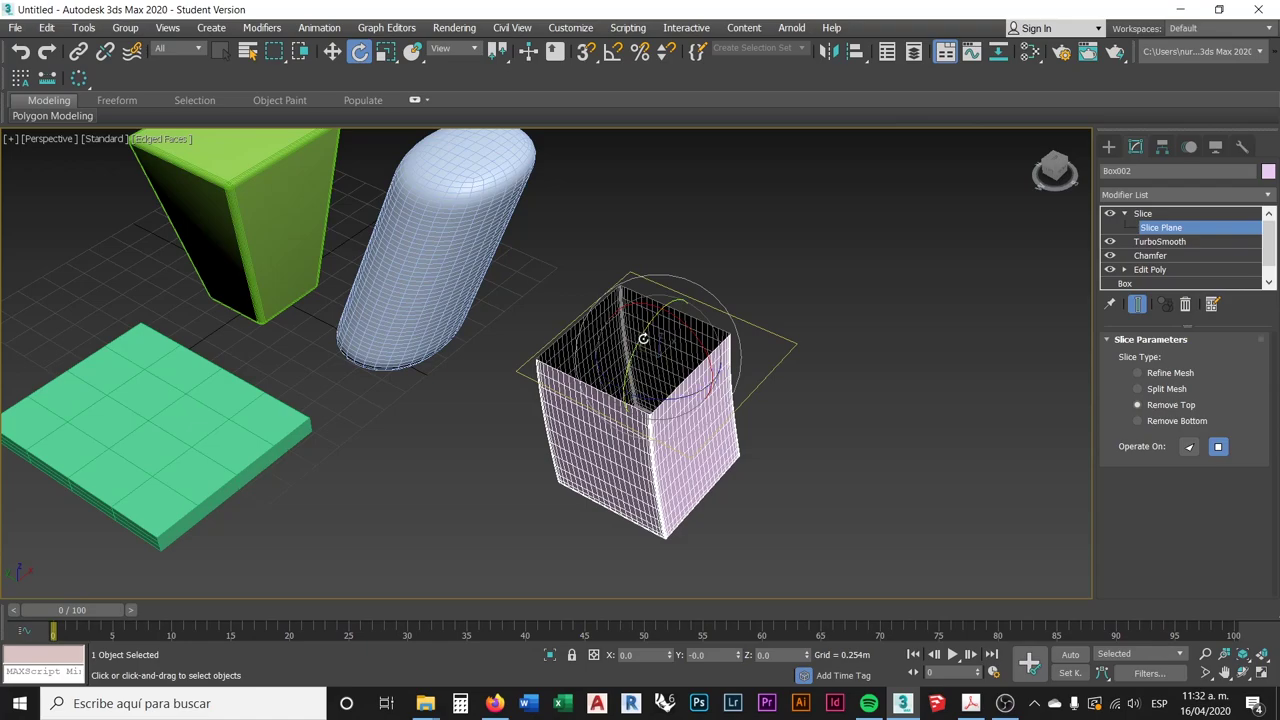
{"action": "left_click_drag", "start_coordinate": [639, 335], "coordinate": [652, 474]}
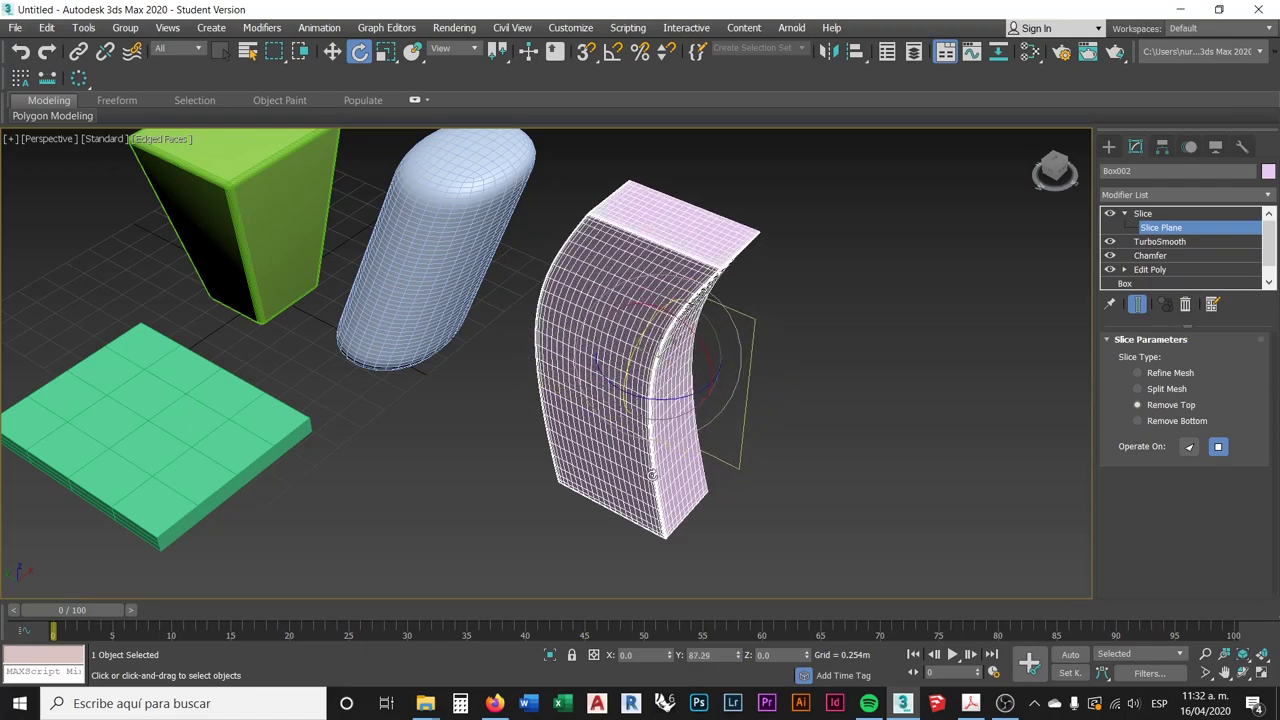
{"action": "right_click", "coordinate": [652, 474]}
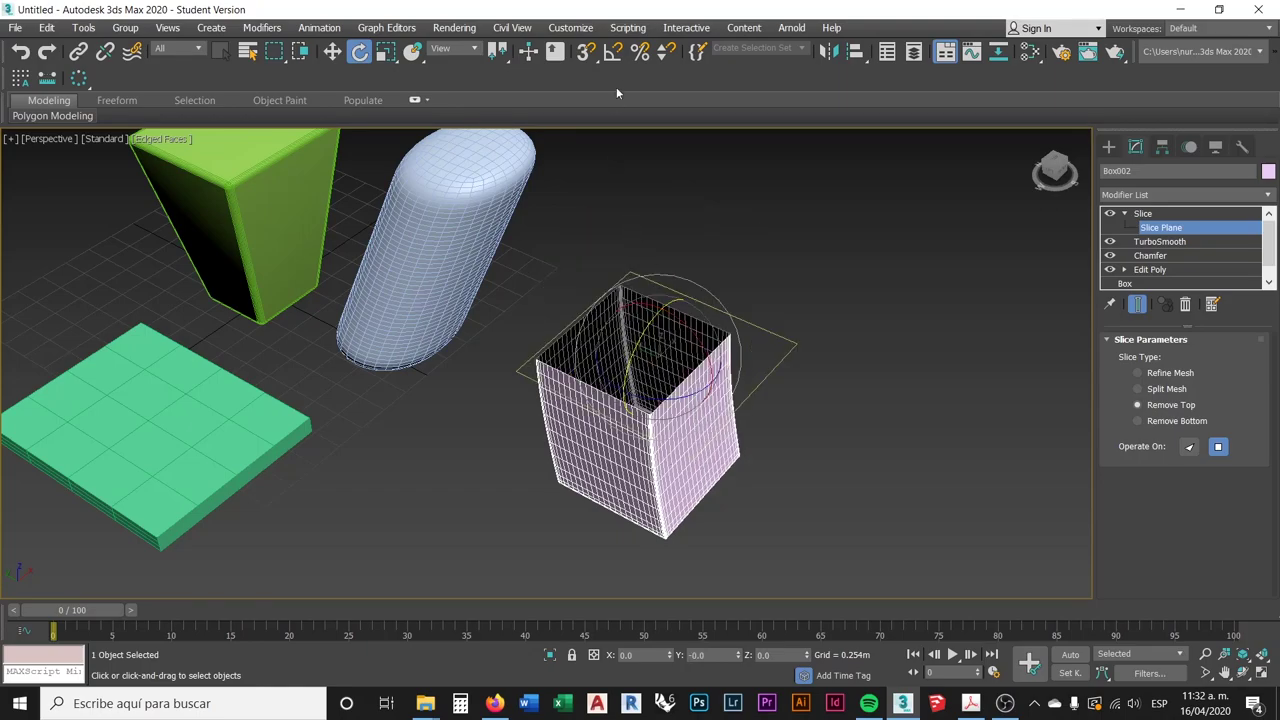
{"action": "left_click", "coordinate": [612, 54]}
{"action": "middle_click_drag", "start_coordinate": [758, 397], "coordinate": [662, 373], "text": "alt"}
{"action": "left_click_drag", "start_coordinate": [677, 340], "coordinate": [702, 386]}
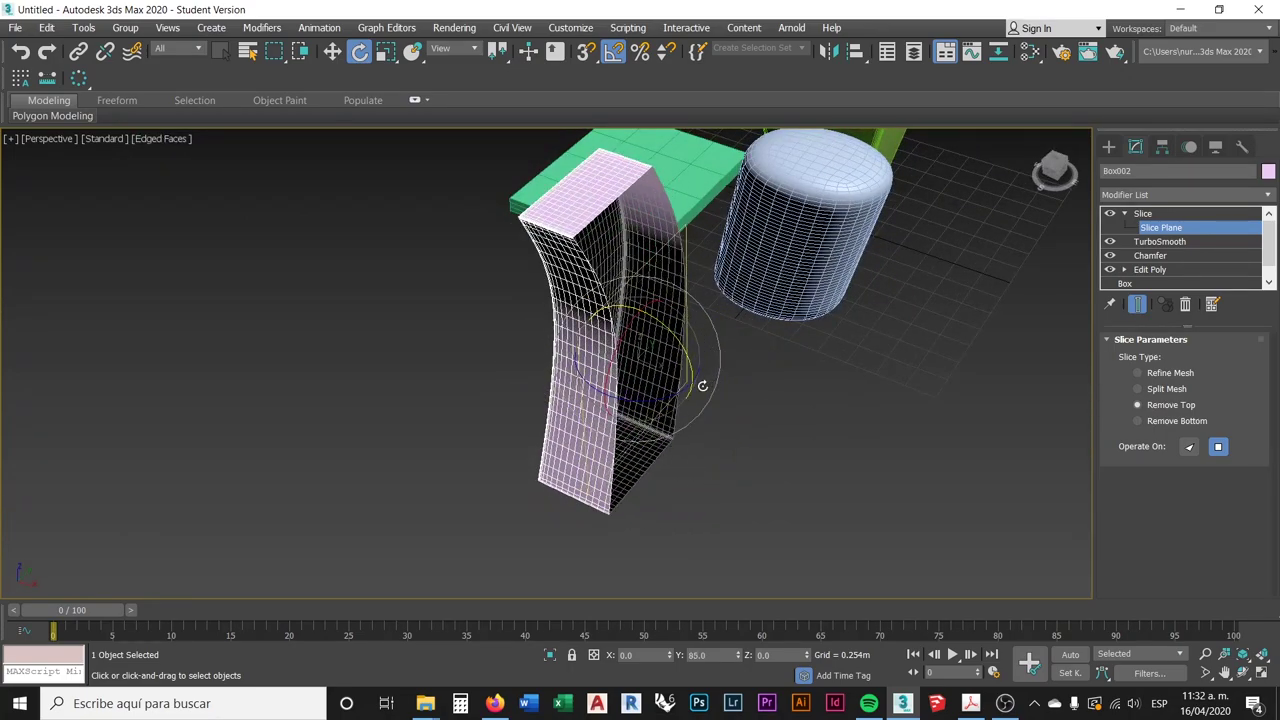
{"action": "middle_click_drag", "start_coordinate": [702, 384], "coordinate": [677, 329], "text": "alt"}
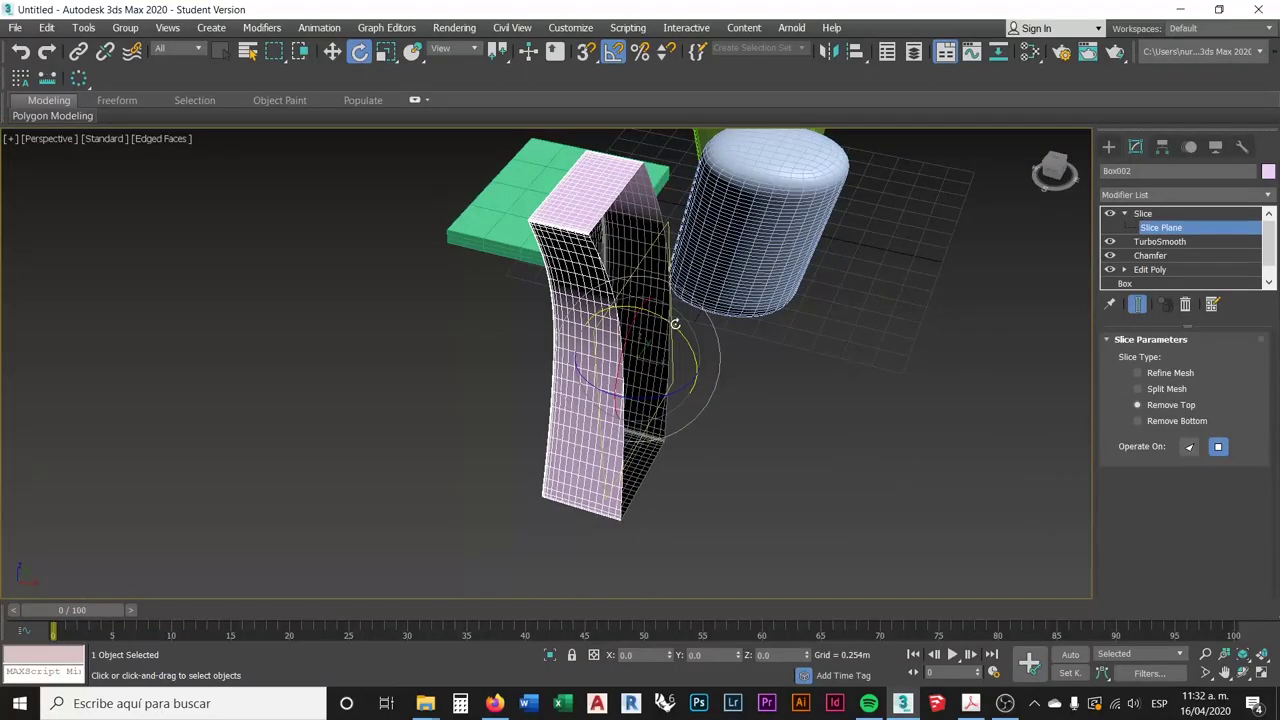
{"action": "left_click_drag", "start_coordinate": [676, 324], "coordinate": [676, 326]}
- Move the upright slice plane along X to about 0.049 m
{"action": "middle_click_drag", "start_coordinate": [743, 386], "coordinate": [679, 420], "text": "alt"}
{"action": "left_click", "coordinate": [332, 52]}
{"action": "left_click_drag", "start_coordinate": [682, 420], "coordinate": [665, 396]}
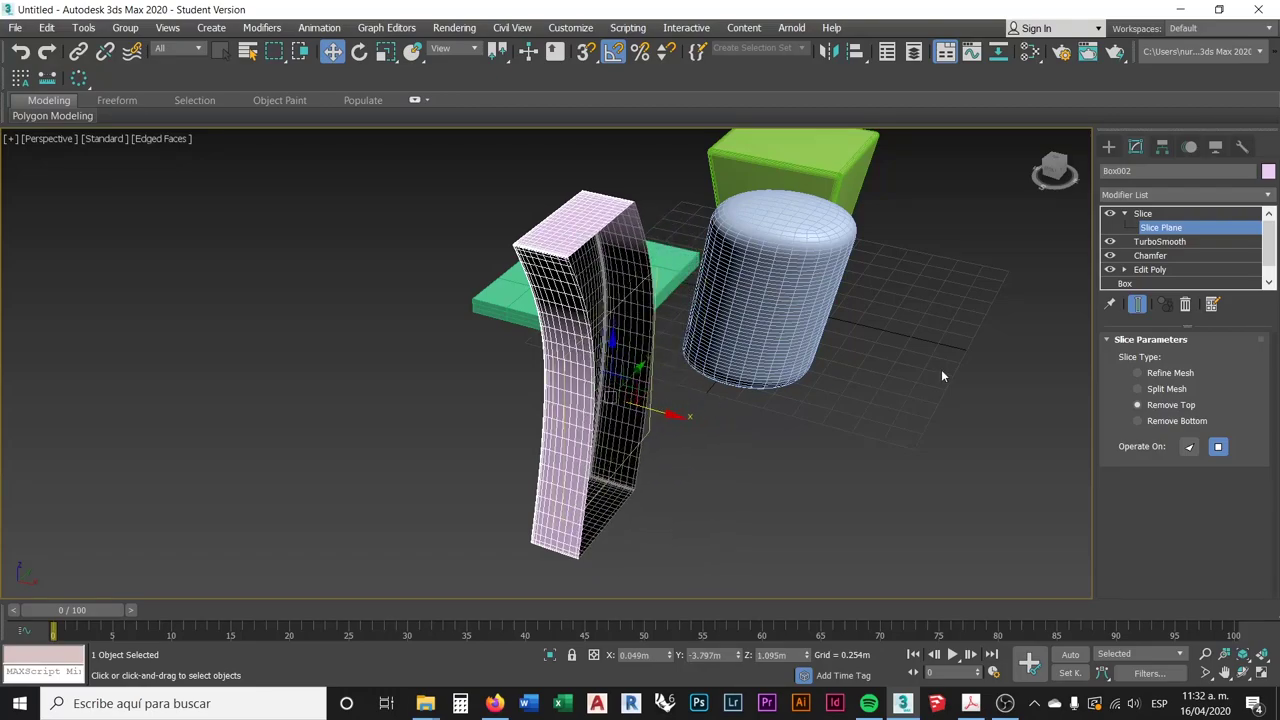
- Switch the slice type to Remove Bottom, view the opposite half of the box, and restore Remove Top
{"action": "left_click", "coordinate": [1137, 422]}
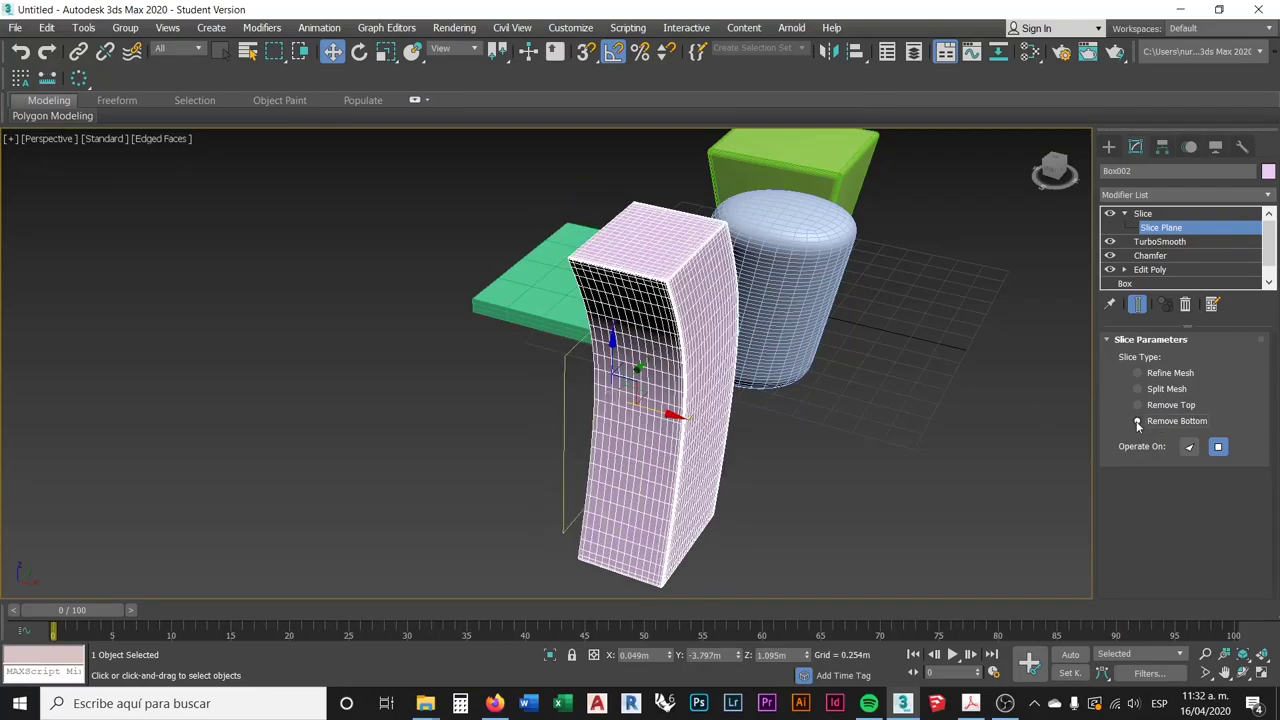
{"action": "middle_click_drag", "start_coordinate": [754, 432], "coordinate": [808, 436], "text": "alt"}
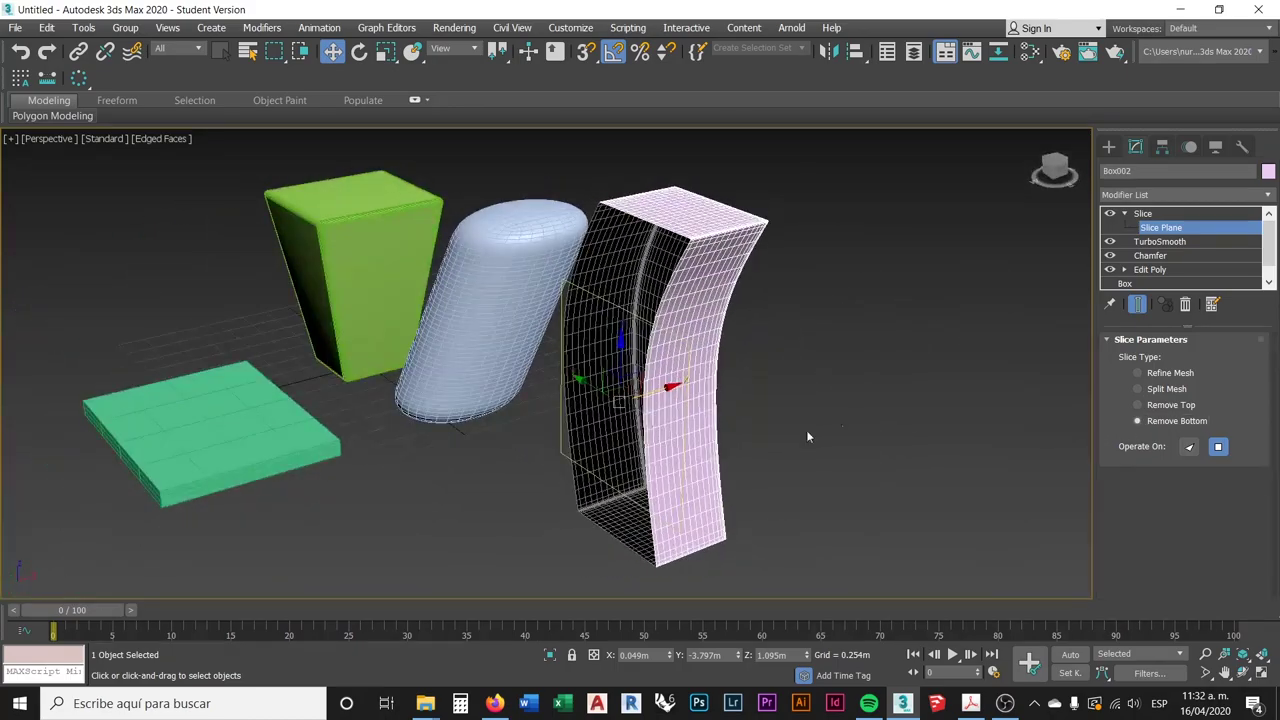
{"action": "left_click", "coordinate": [1138, 404]}
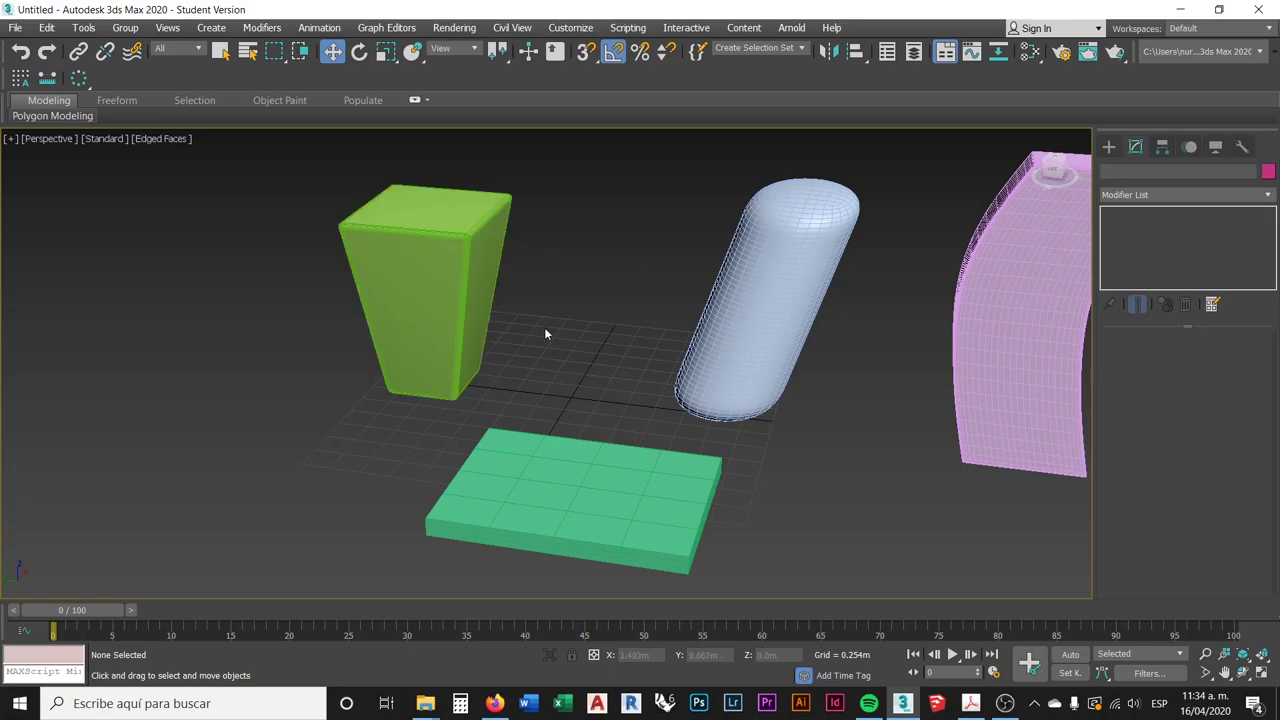
- Apply a Mirror modifier to the green tapered box, above its Chamfer modifier
{"action": "mouse_move", "coordinate": [525, 348]}
{"action": "middle_mouse_down"}
{"action": "mouse_move", "coordinate": [543, 320]}
{"action": "mouse_move", "coordinate": [534, 337]}
{"action": "middle_mouse_up"}
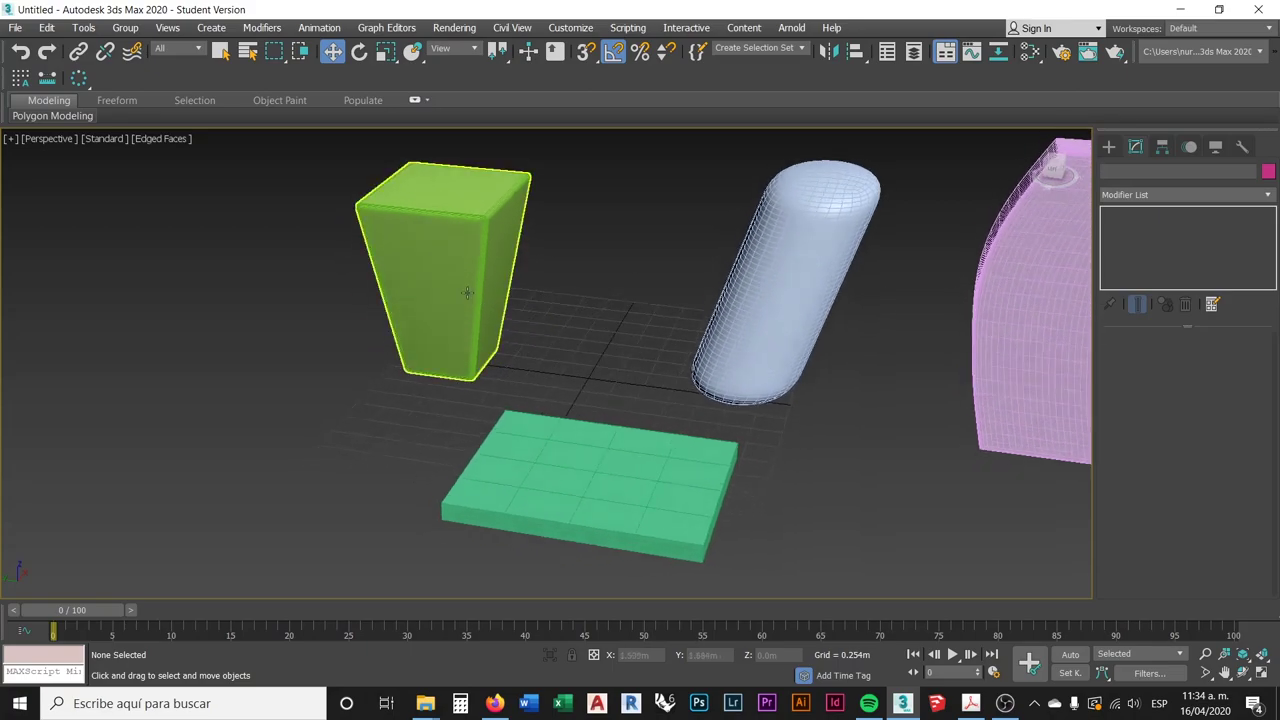
{"action": "left_click", "coordinate": [466, 290]}
{"action": "left_click", "coordinate": [1268, 196]}
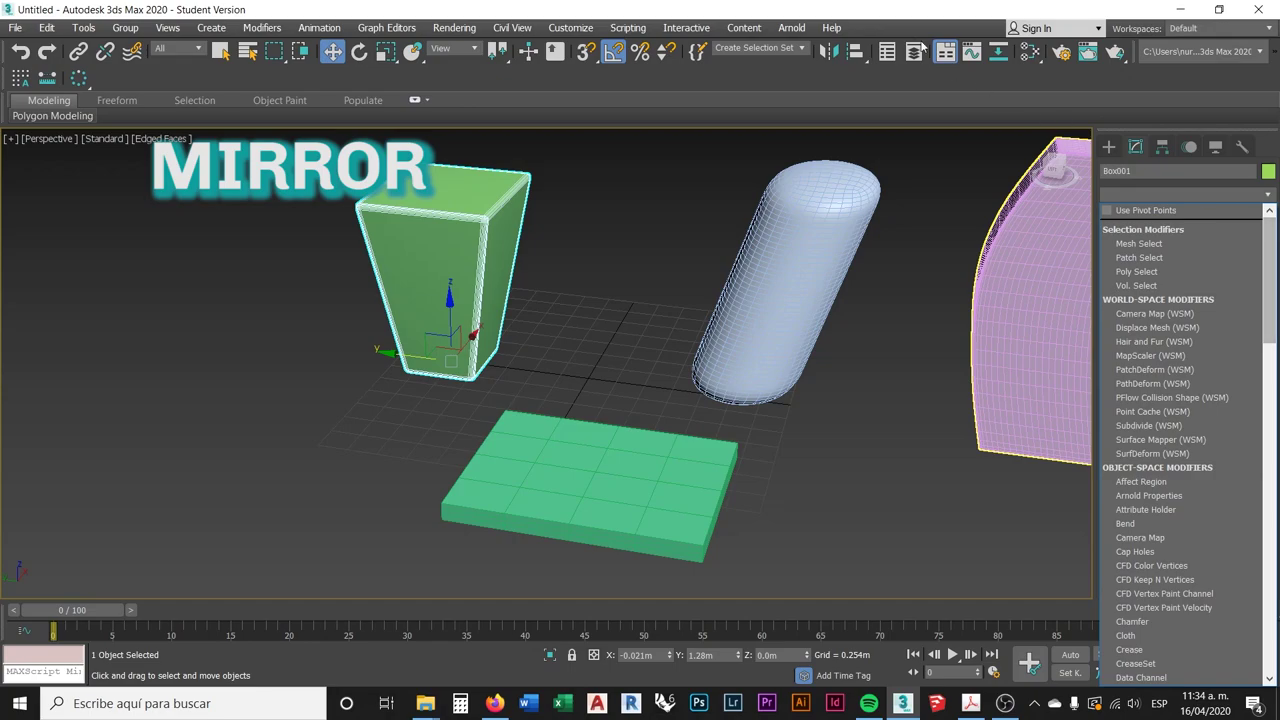
{"action": "left_click_drag", "start_coordinate": [1270, 292], "coordinate": [1259, 486]}
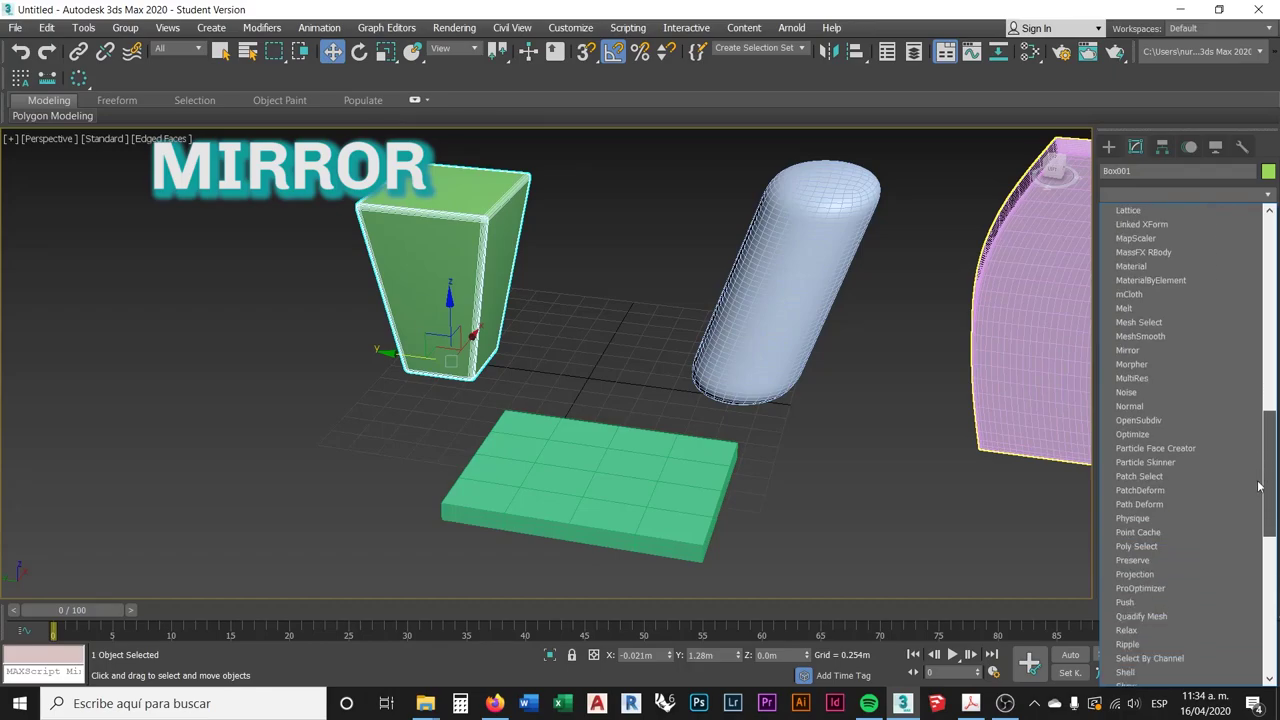
{"action": "left_click", "coordinate": [1128, 350]}
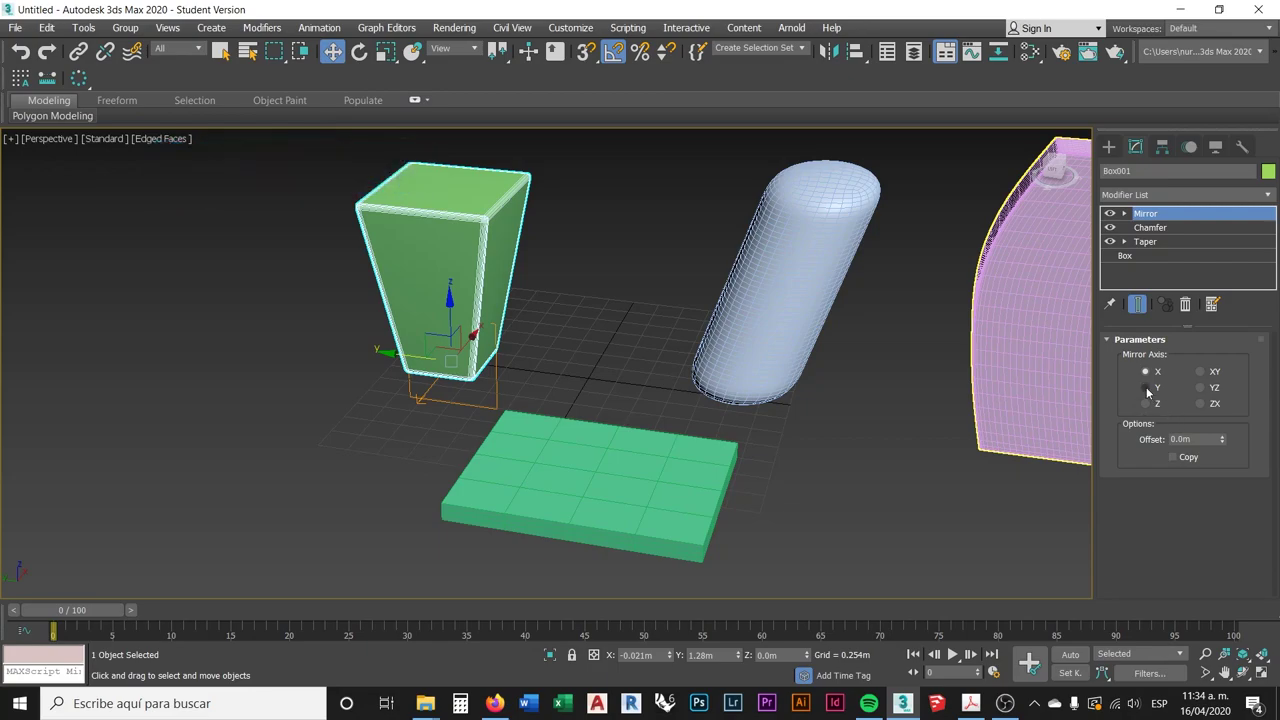
- Try the Y mirror axis on the green box, then choose the Z axis and enable Copy
{"action": "left_click", "coordinate": [1147, 387]}
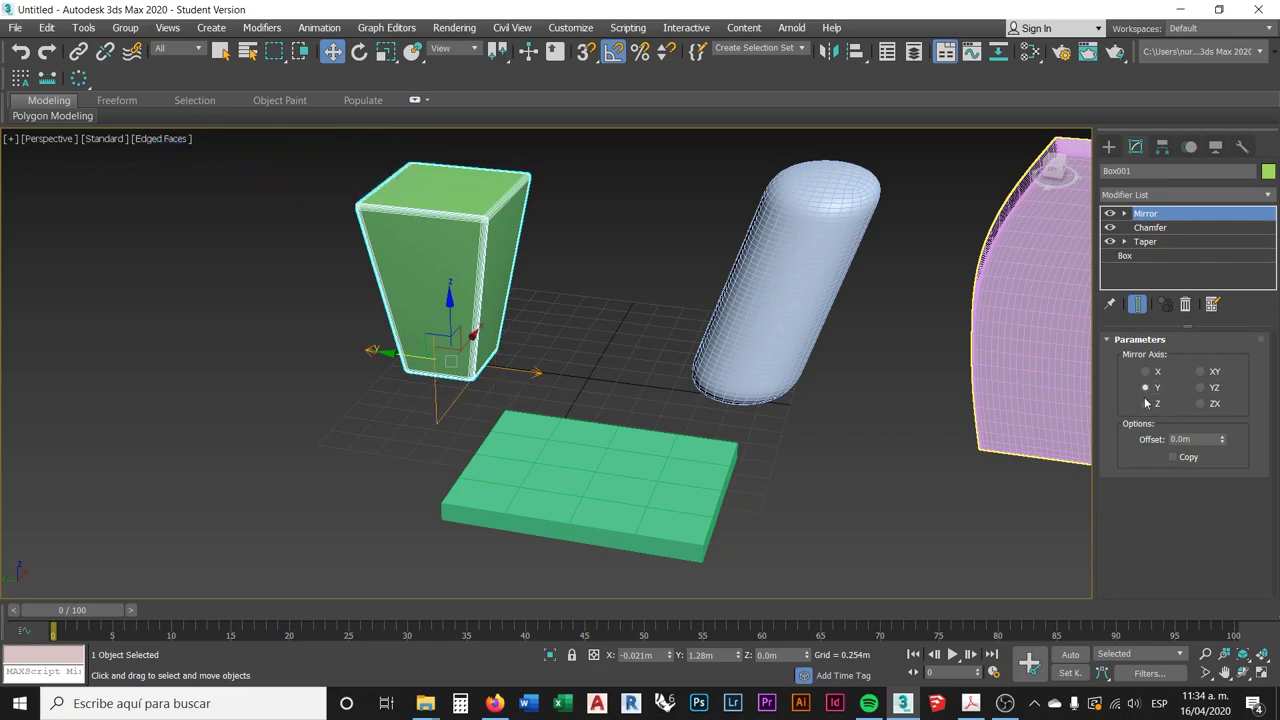
{"action": "left_click", "coordinate": [1147, 404]}
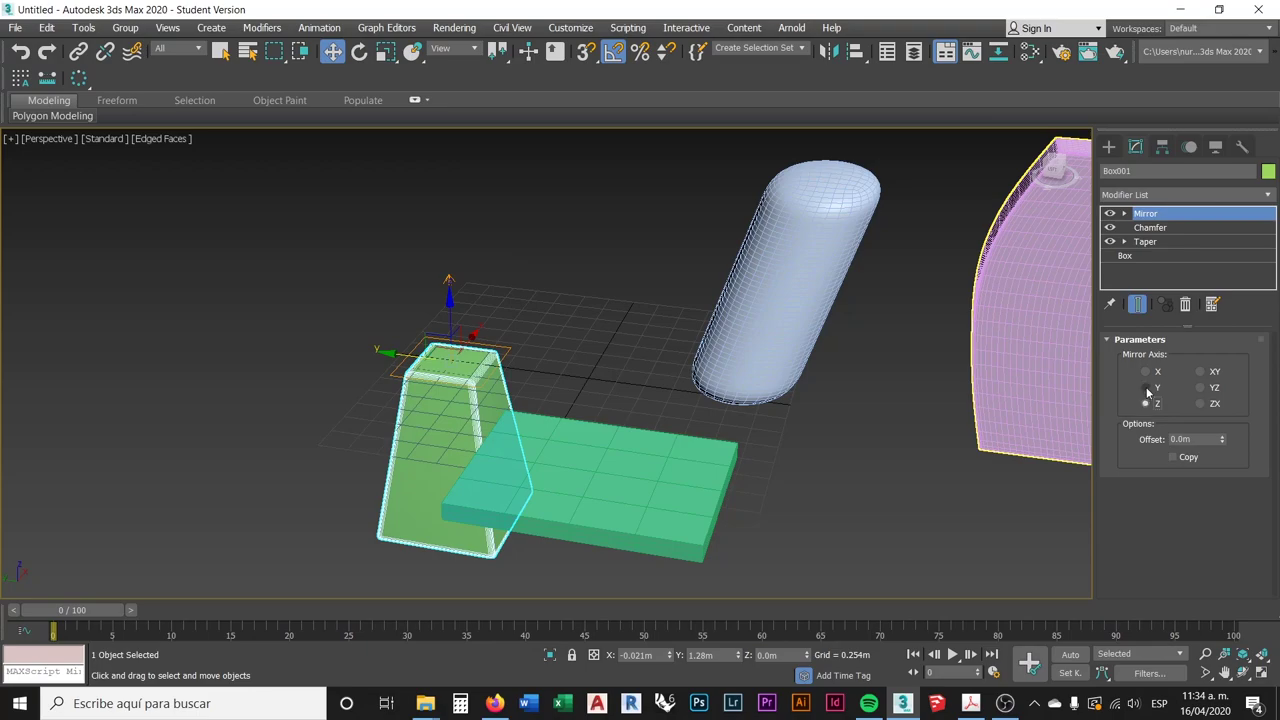
{"action": "left_click", "coordinate": [1174, 457]}
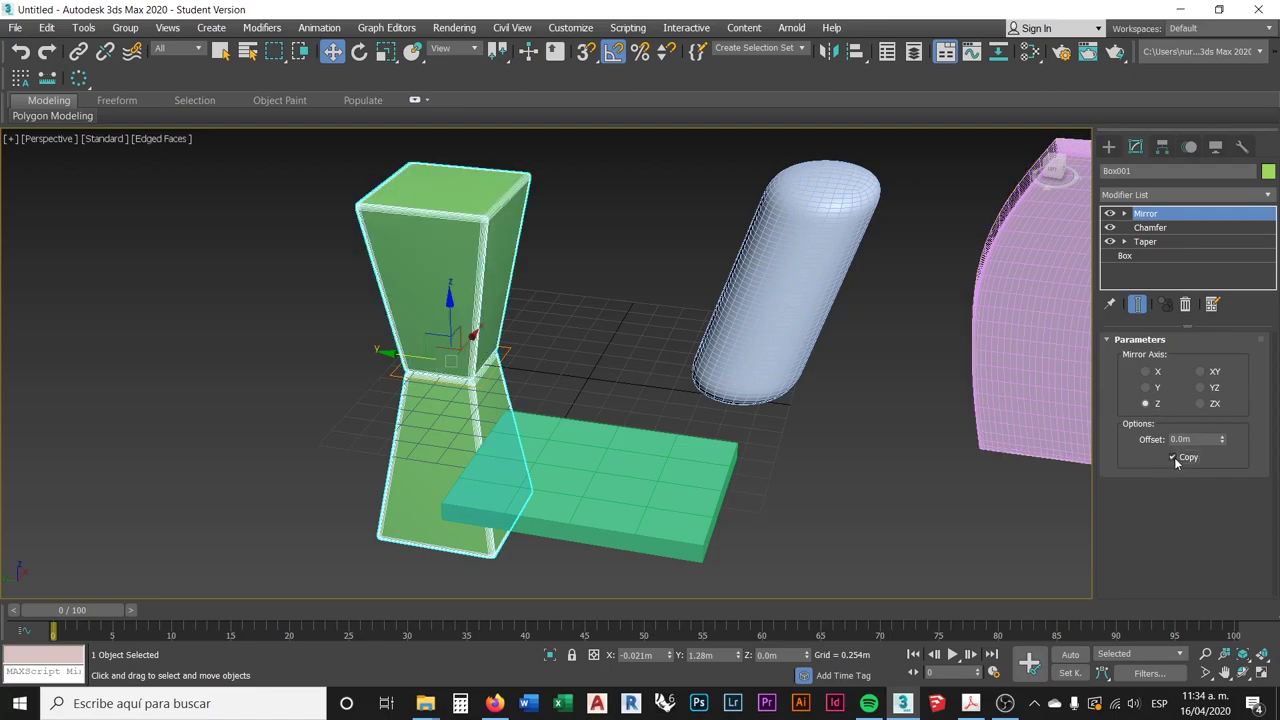
- Offset the mirrored copy of the green box by about -0.427 m
{"action": "middle_click_drag", "start_coordinate": [545, 355], "coordinate": [483, 335]}
{"action": "scroll", "coordinate": [483, 335], "scroll_direction": "up", "scroll_amount": 5}
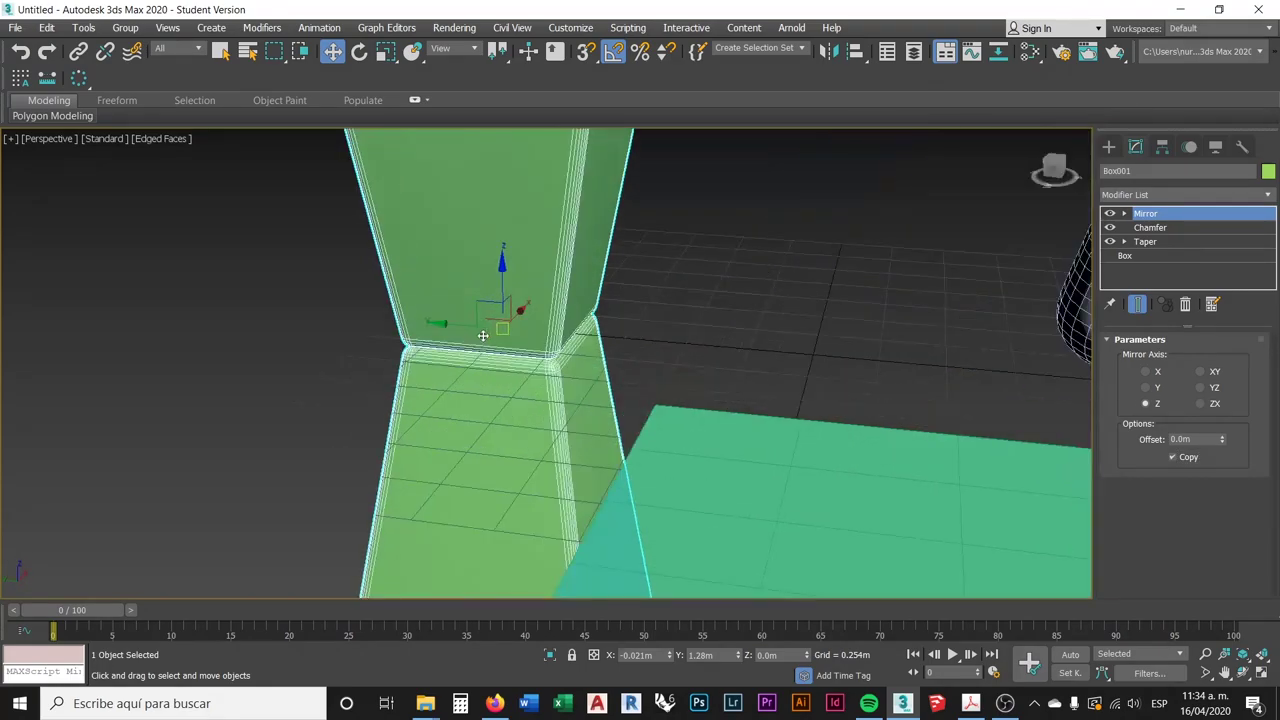
{"action": "scroll", "coordinate": [483, 335], "scroll_direction": "down", "scroll_amount": 3}
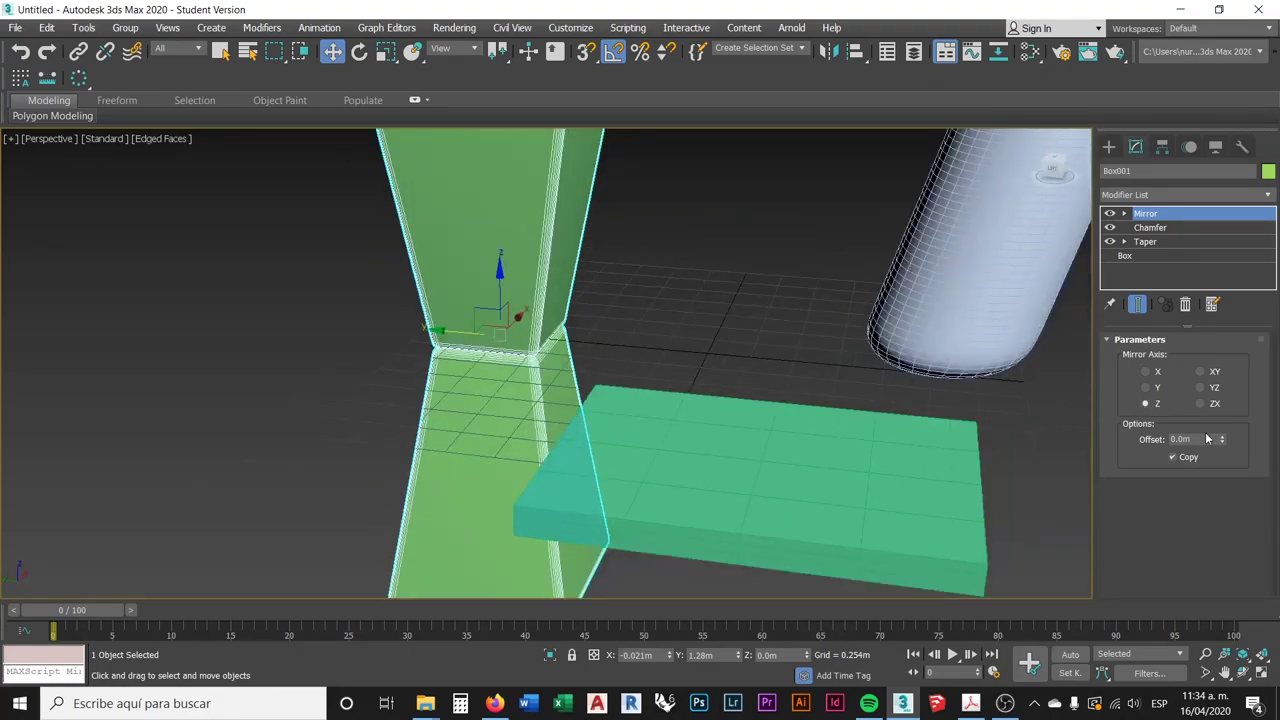
{"action": "left_click_drag", "start_coordinate": [1224, 440], "coordinate": [1207, 199]}
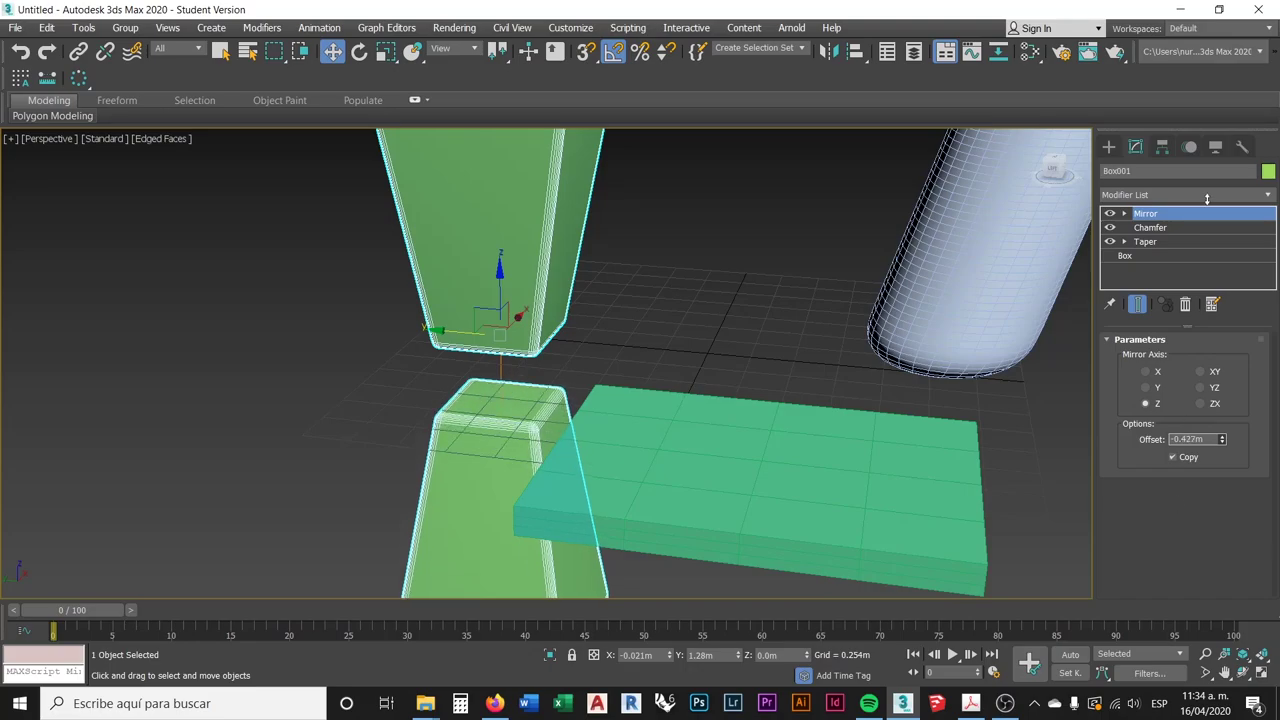
{"action": "scroll", "coordinate": [600, 360], "scroll_direction": "down", "scroll_amount": 5}
- Delete the Mirror modifier from the green tapered box's modifier stack
{"action": "left_click", "coordinate": [1108, 147]}
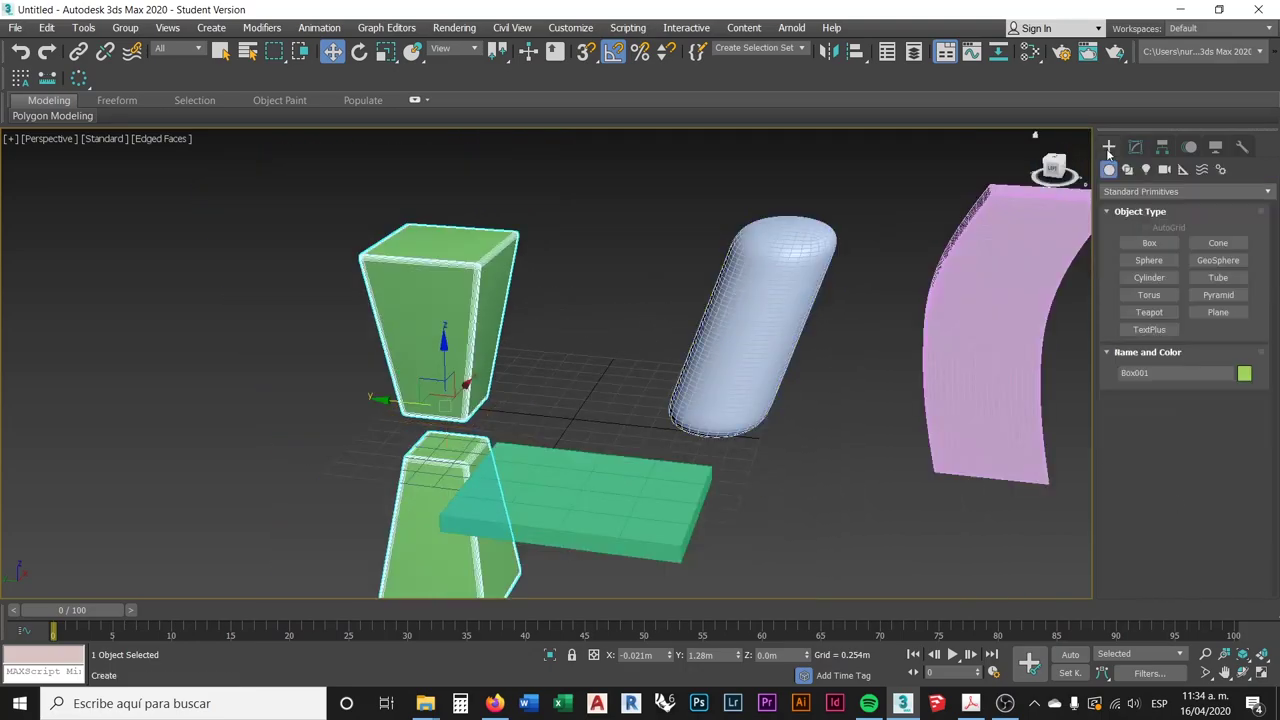
{"action": "left_click", "coordinate": [641, 283]}
{"action": "middle_click_drag", "start_coordinate": [603, 325], "coordinate": [560, 320], "text": "alt"}
{"action": "left_click", "coordinate": [530, 300]}
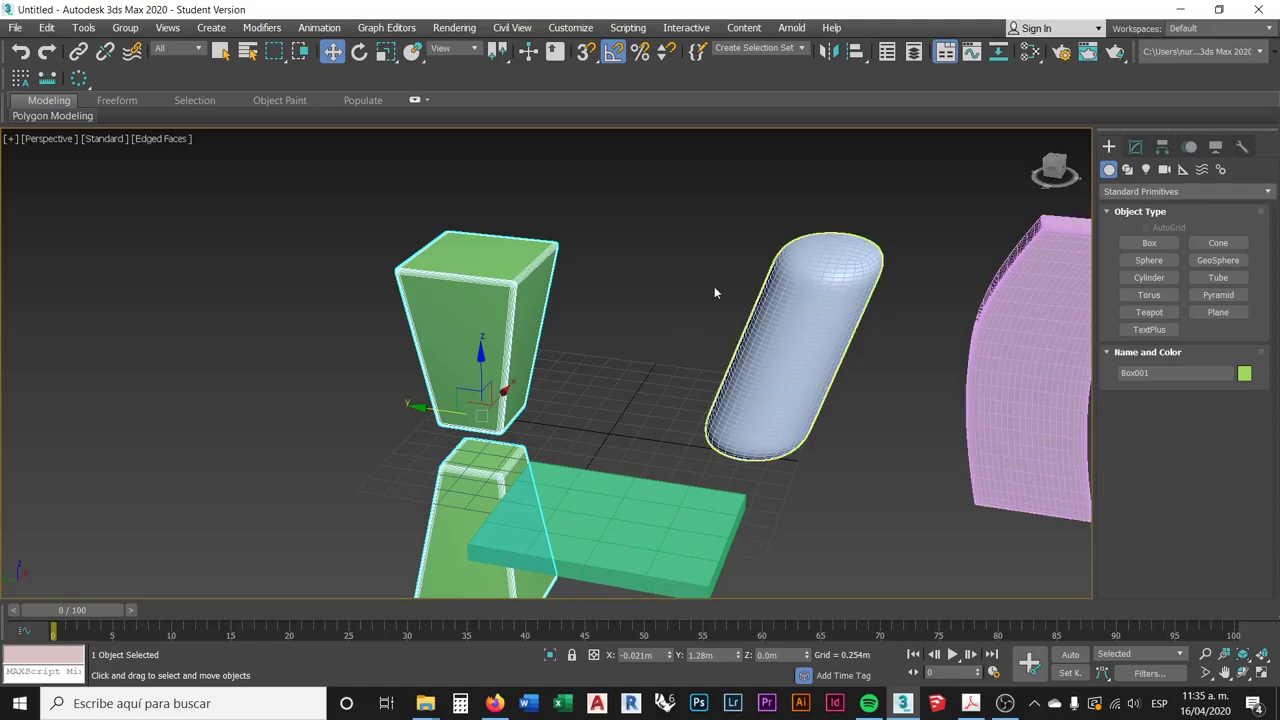
{"action": "left_click", "coordinate": [1130, 149]}
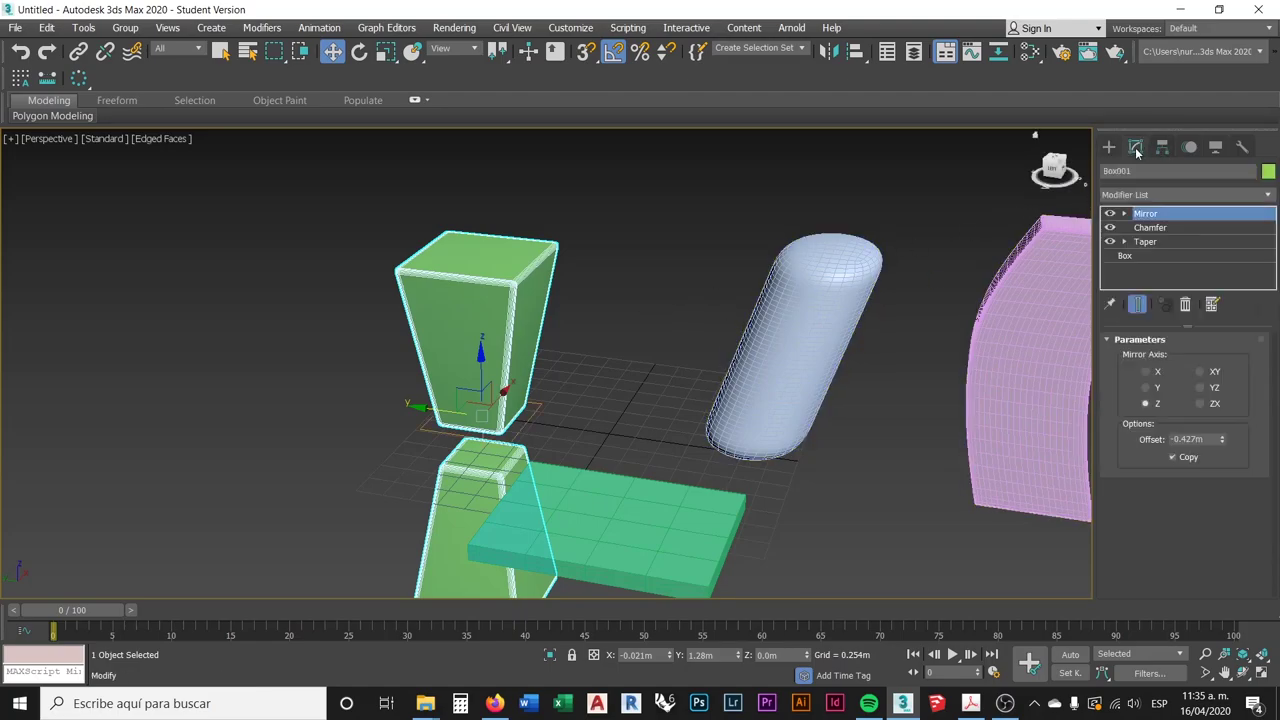
{"action": "right_click", "coordinate": [1150, 215]}
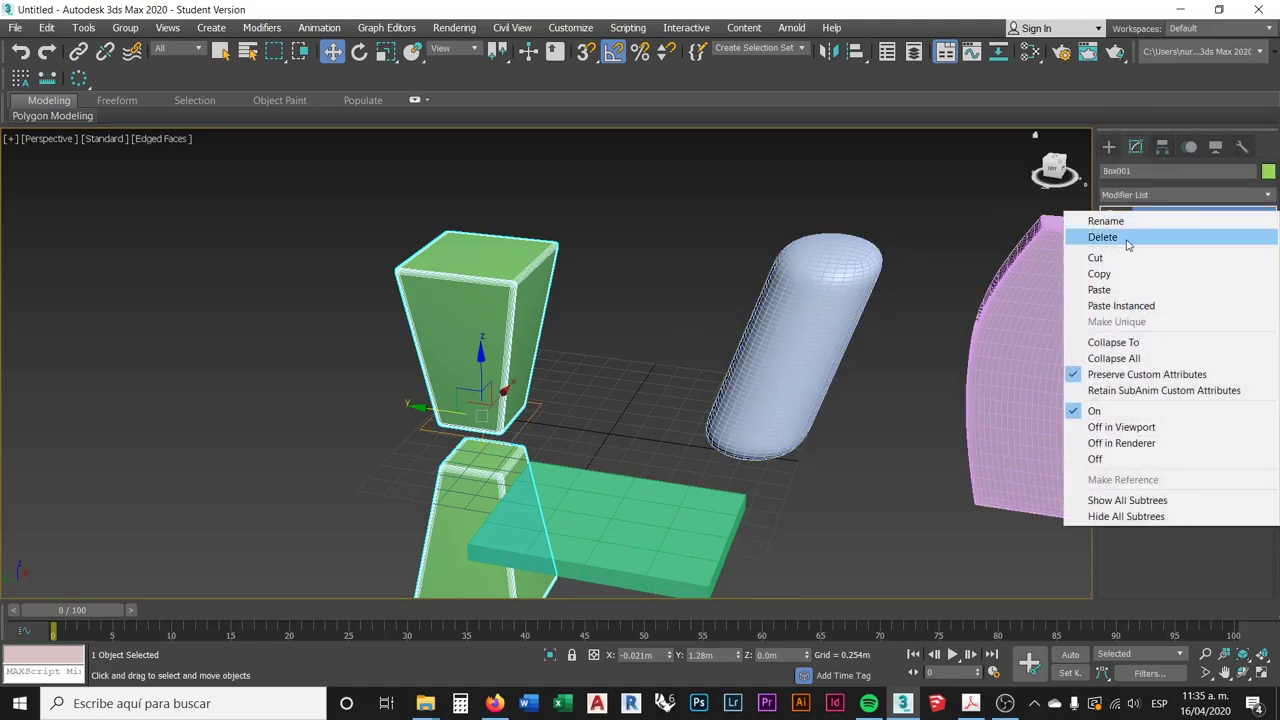
{"action": "left_click", "coordinate": [1135, 240]}
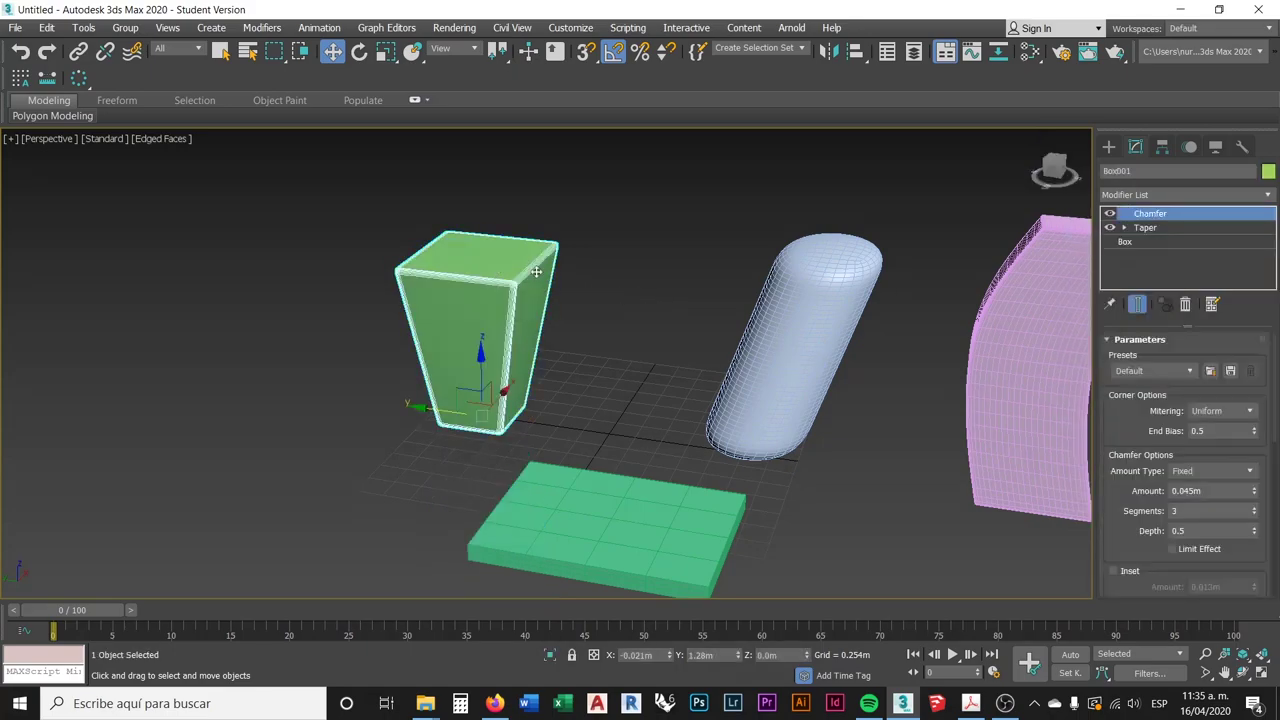
- Apply a Twist modifier to the green tapered box, above its Chamfer modifier
{"action": "left_click", "coordinate": [1268, 194]}
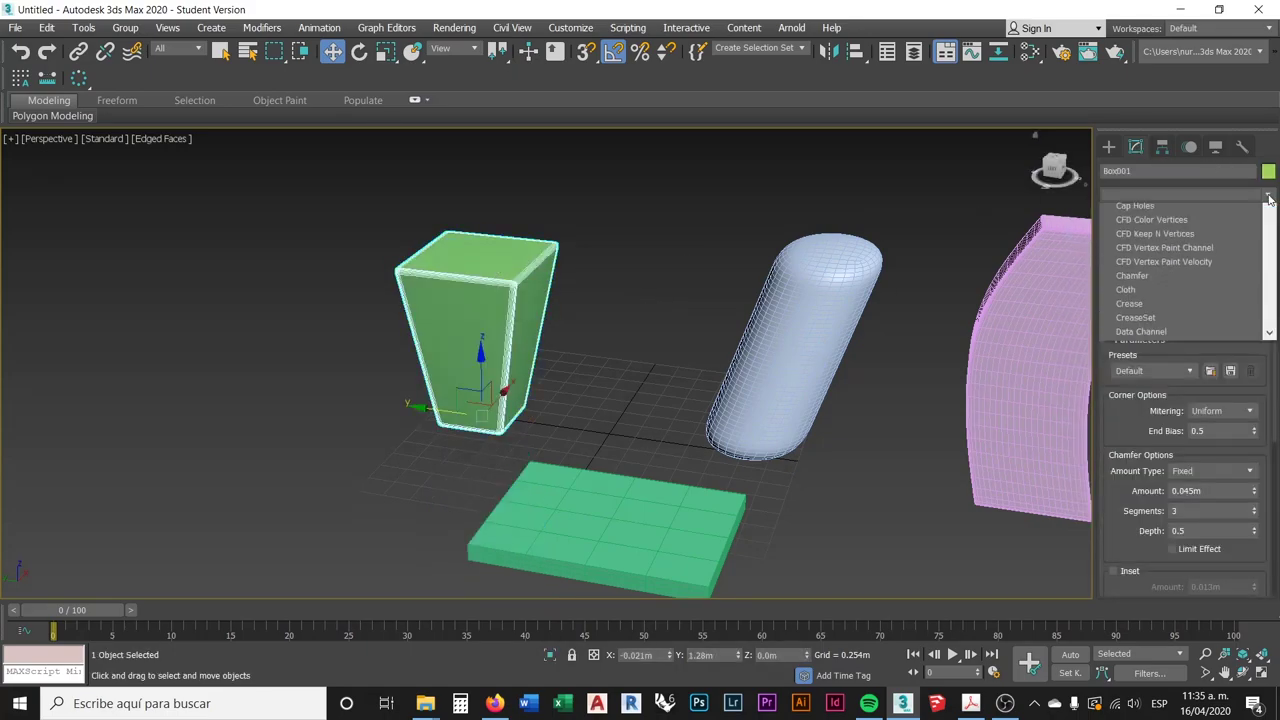
{"action": "left_click_drag", "start_coordinate": [1268, 233], "coordinate": [1268, 544]}
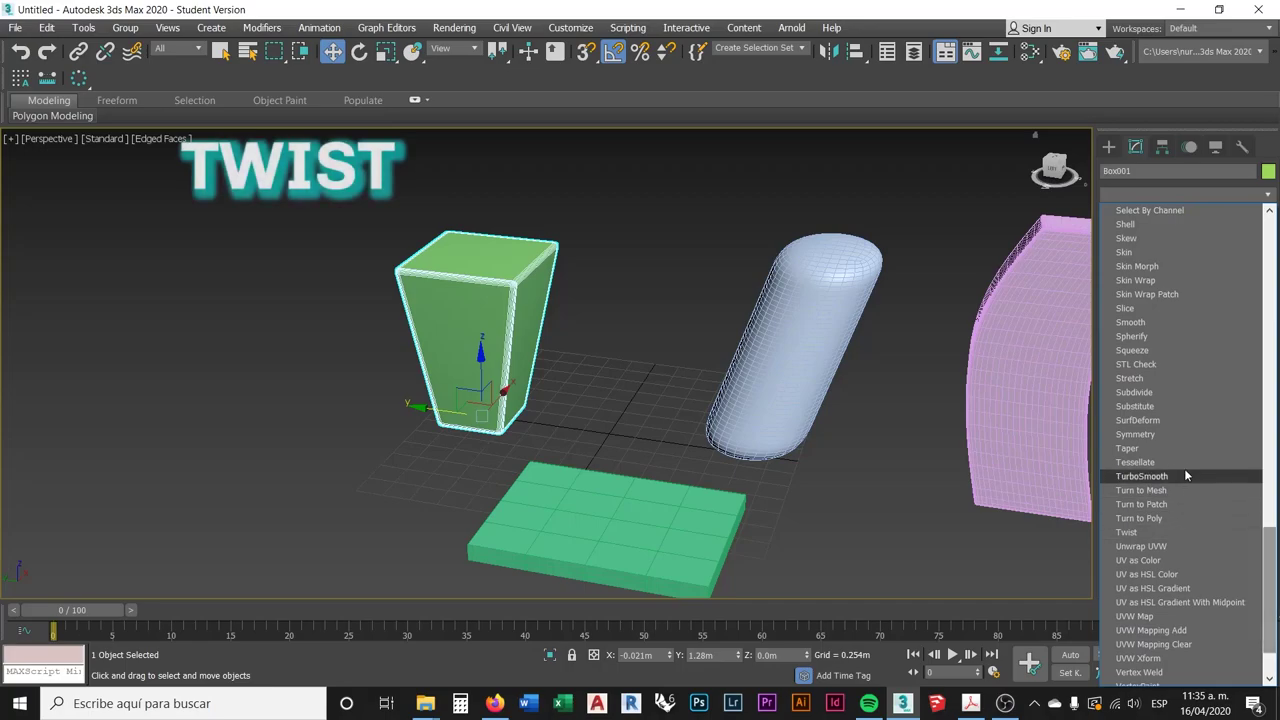
{"action": "left_click", "coordinate": [1140, 532]}
{"action": "scroll", "coordinate": [767, 335], "scroll_direction": "up", "scroll_amount": 3}
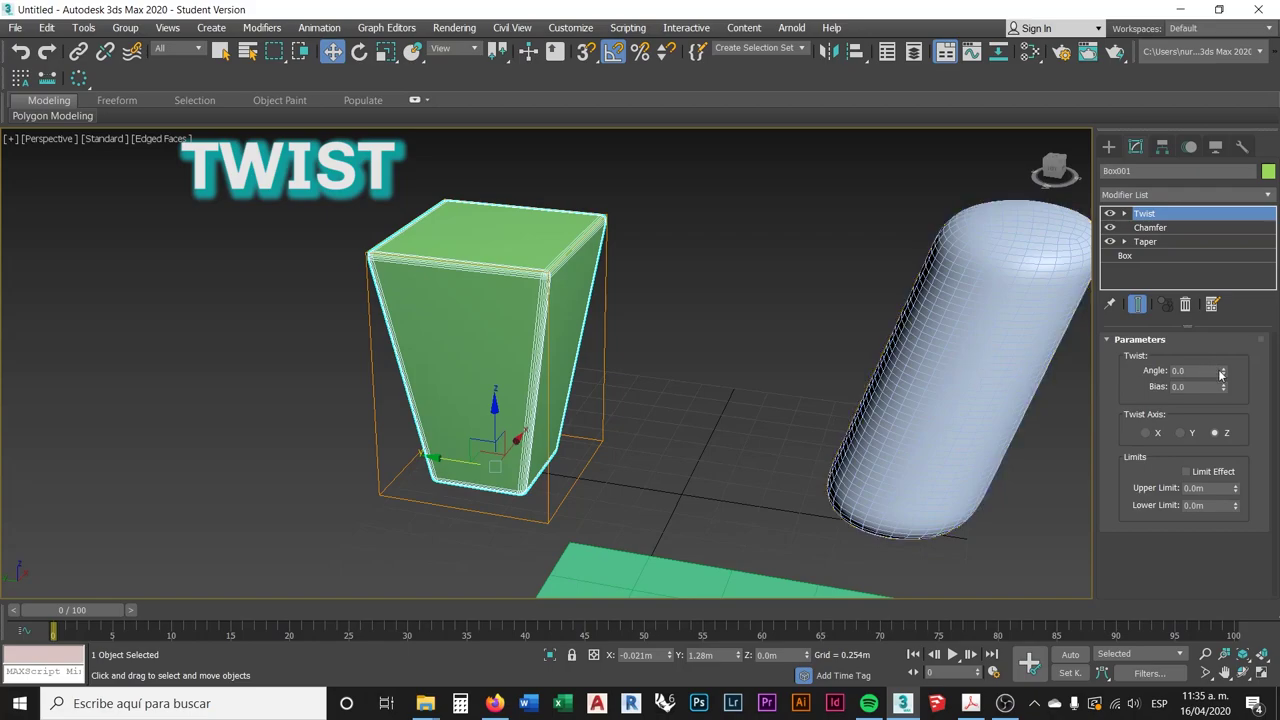
- Twist the green tapered box by an angle of about 87.5 around the Z axis and inspect its shape
{"action": "left_click_drag", "start_coordinate": [1222, 372], "coordinate": [1226, 257]}
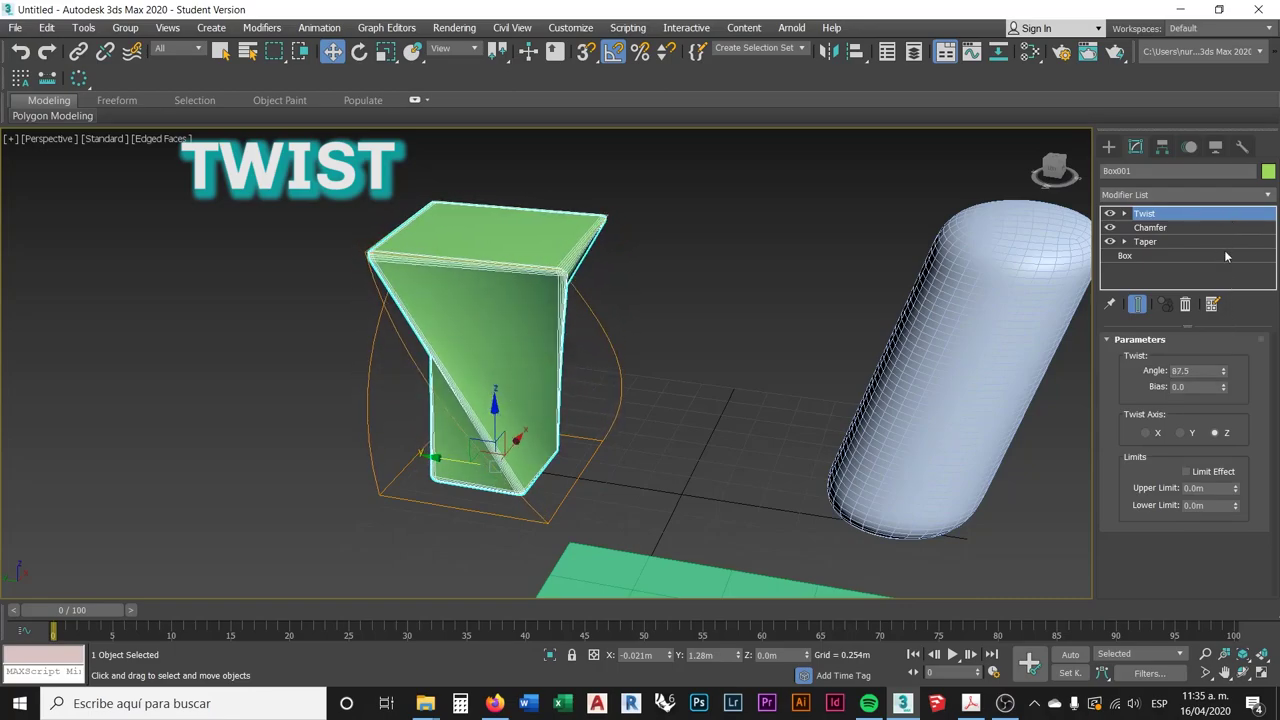
{"action": "mouse_move", "coordinate": [636, 410]}
{"action": "middle_mouse_down", "text": "alt"}
{"action": "mouse_move", "coordinate": [691, 377]}
{"action": "mouse_move", "coordinate": [706, 289]}
{"action": "mouse_move", "coordinate": [712, 310]}
{"action": "mouse_move", "coordinate": [666, 323]}
{"action": "mouse_move", "coordinate": [803, 249]}
{"action": "mouse_move", "coordinate": [617, 337]}
{"action": "mouse_move", "coordinate": [661, 259]}
{"action": "mouse_move", "coordinate": [666, 363]}
{"action": "mouse_move", "coordinate": [634, 414]}
{"action": "mouse_move", "coordinate": [646, 363]}
{"action": "mouse_move", "coordinate": [631, 397]}
{"action": "middle_mouse_up", "text": "alt"}
{"action": "scroll", "coordinate": [683, 357], "scroll_direction": "down", "scroll_amount": 3}
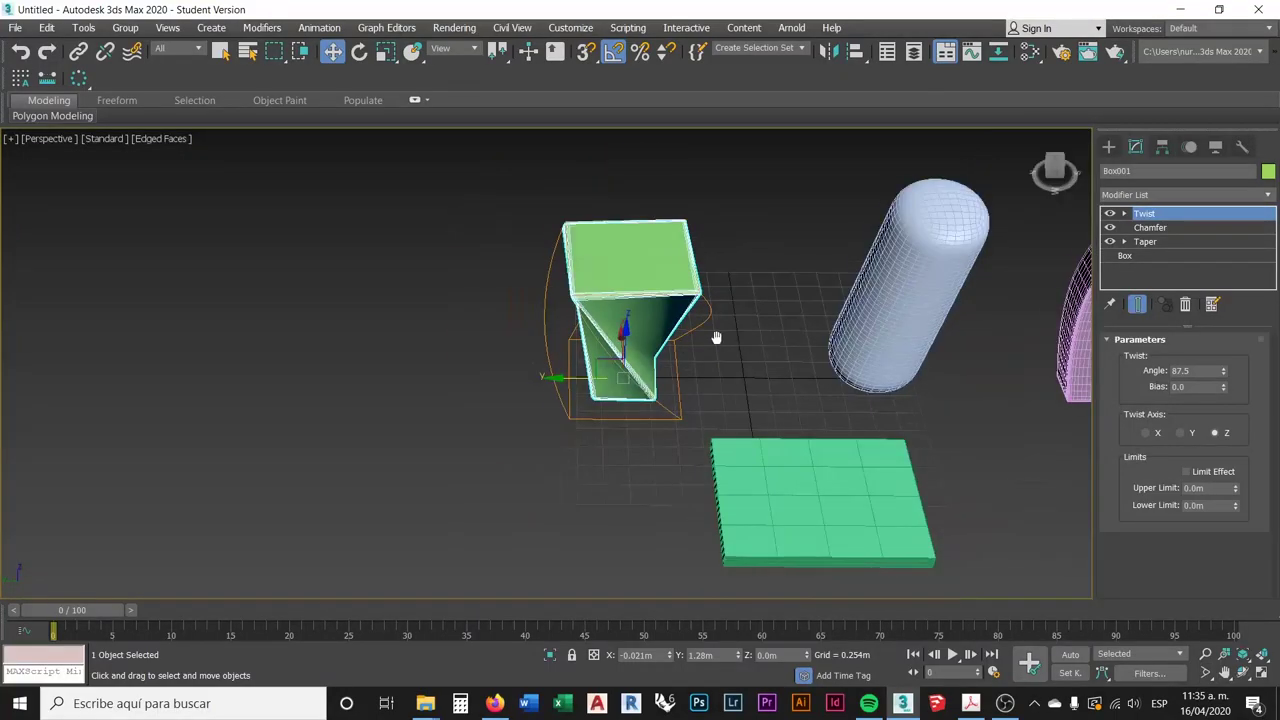
{"action": "middle_click_drag", "start_coordinate": [723, 337], "coordinate": [600, 334]}
{"action": "left_click", "coordinate": [759, 412]}
{"action": "middle_click_drag", "start_coordinate": [757, 414], "coordinate": [751, 380], "text": "alt"}
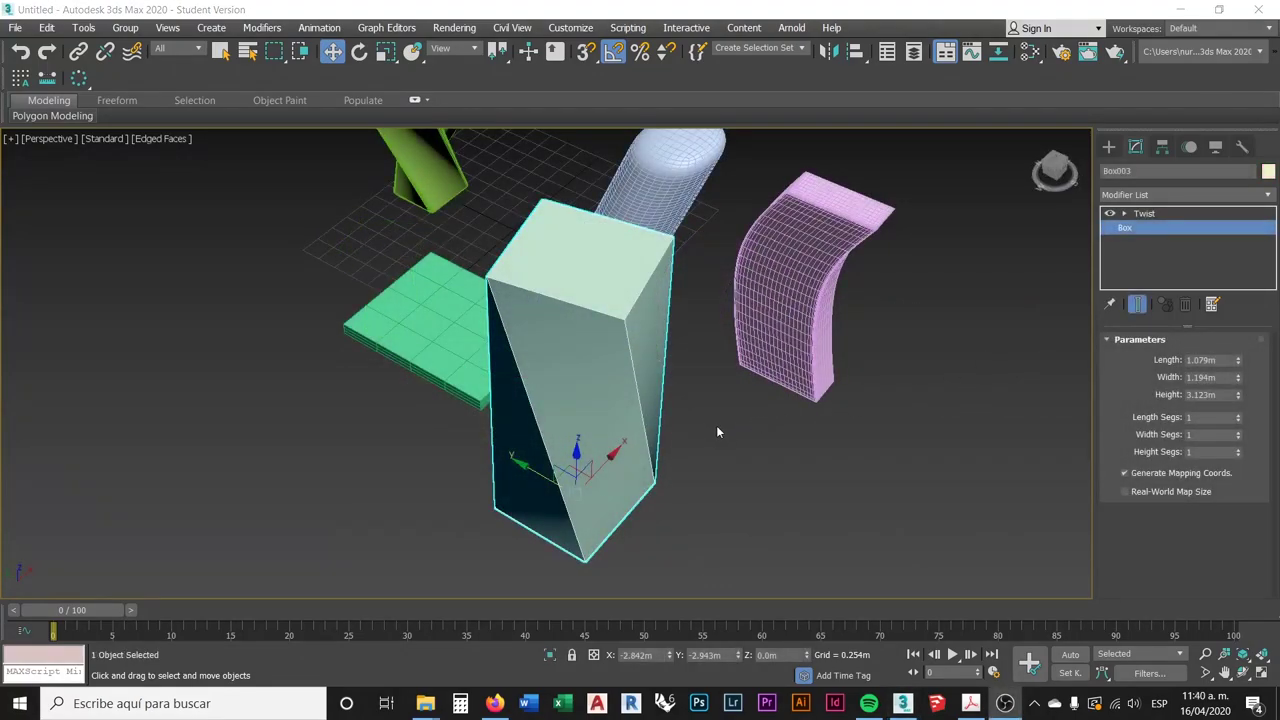
- Turn the pale box's Twist modifier off to examine the untwisted box and its segment settings, and turn Twist back on
{"action": "mouse_move", "coordinate": [710, 421]}
{"action": "middle_mouse_down", "text": "alt"}
{"action": "mouse_move", "coordinate": [726, 389]}
{"action": "mouse_move", "coordinate": [711, 420]}
{"action": "mouse_move", "coordinate": [697, 383]}
{"action": "mouse_move", "coordinate": [700, 420]}
{"action": "mouse_move", "coordinate": [708, 408]}
{"action": "mouse_move", "coordinate": [691, 422]}
{"action": "middle_mouse_up", "text": "alt"}
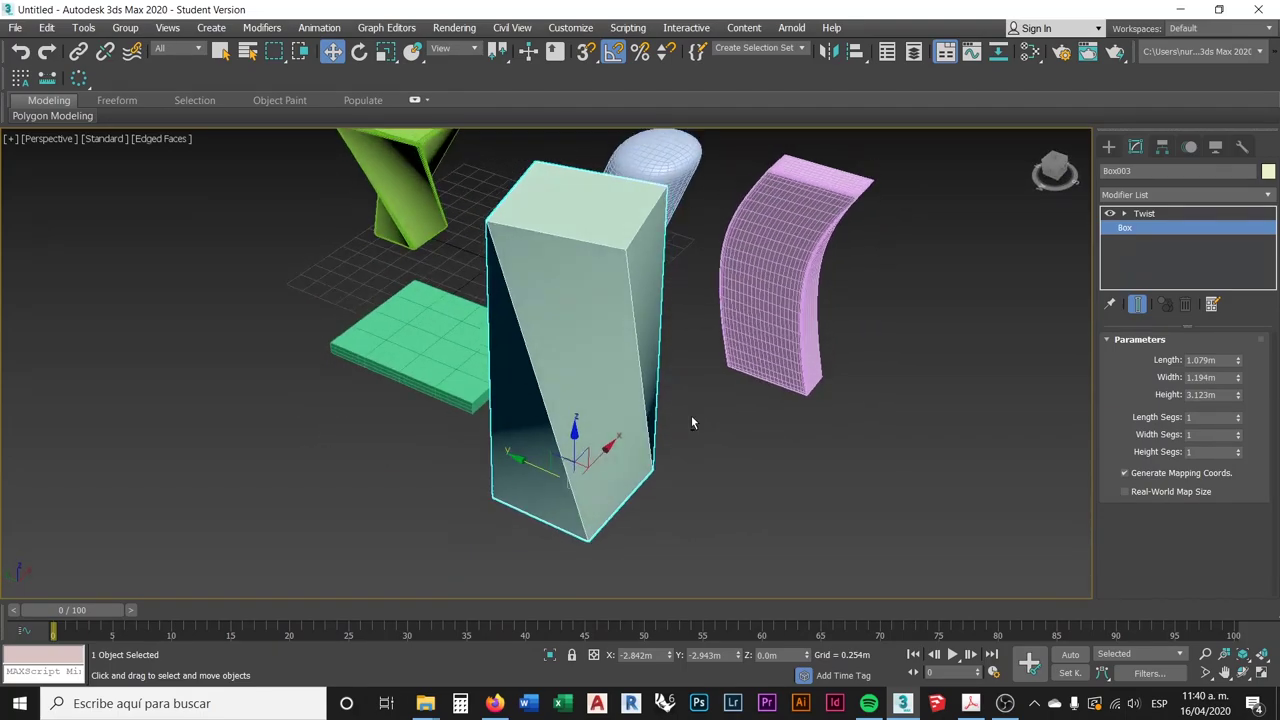
{"action": "left_click", "coordinate": [1109, 213]}
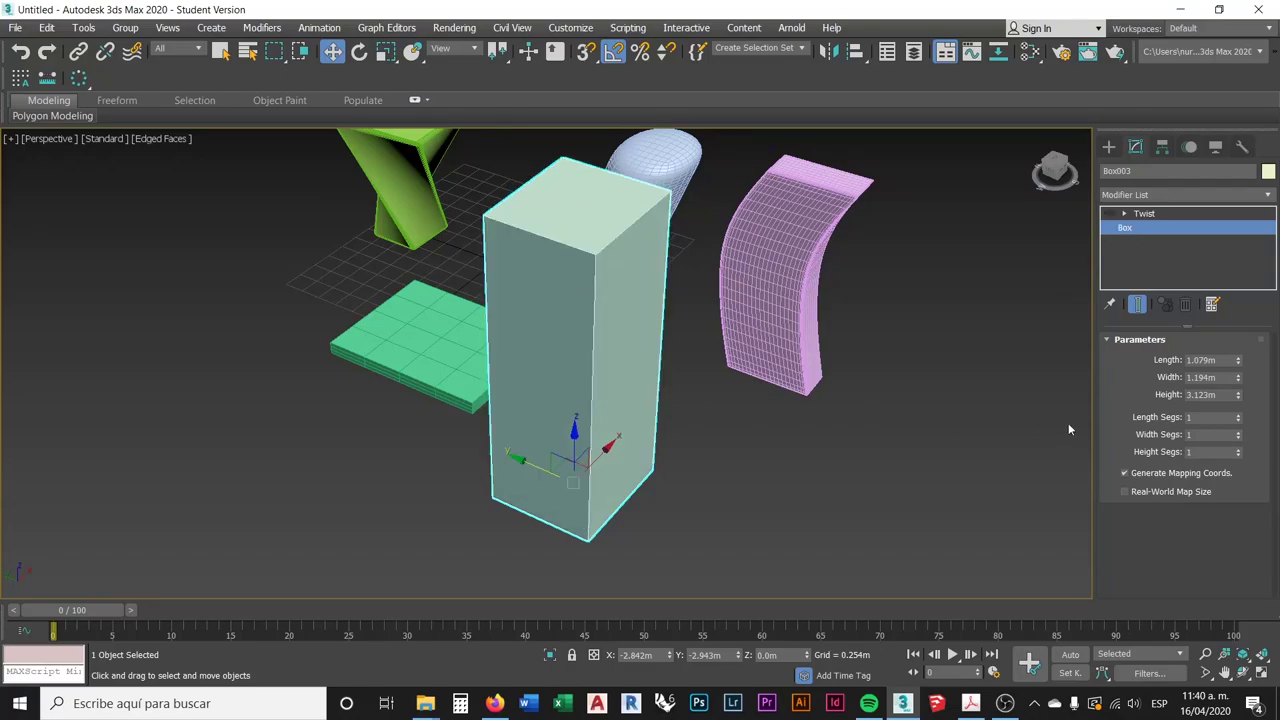
{"action": "left_click", "coordinate": [1198, 435]}
{"action": "left_click", "coordinate": [1198, 453]}
{"action": "double_click", "coordinate": [1189, 452]}
{"action": "left_click", "coordinate": [1110, 213]}
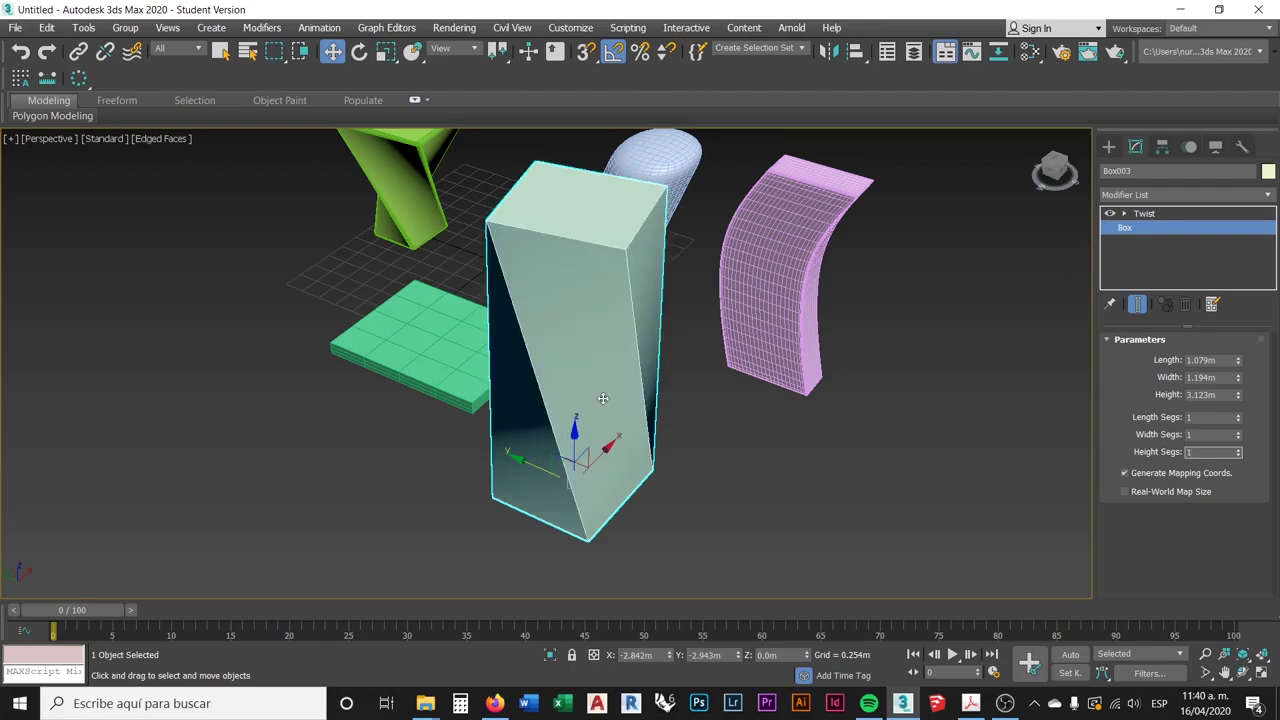
{"action": "middle_click_drag", "start_coordinate": [593, 430], "coordinate": [630, 404], "text": "alt"}
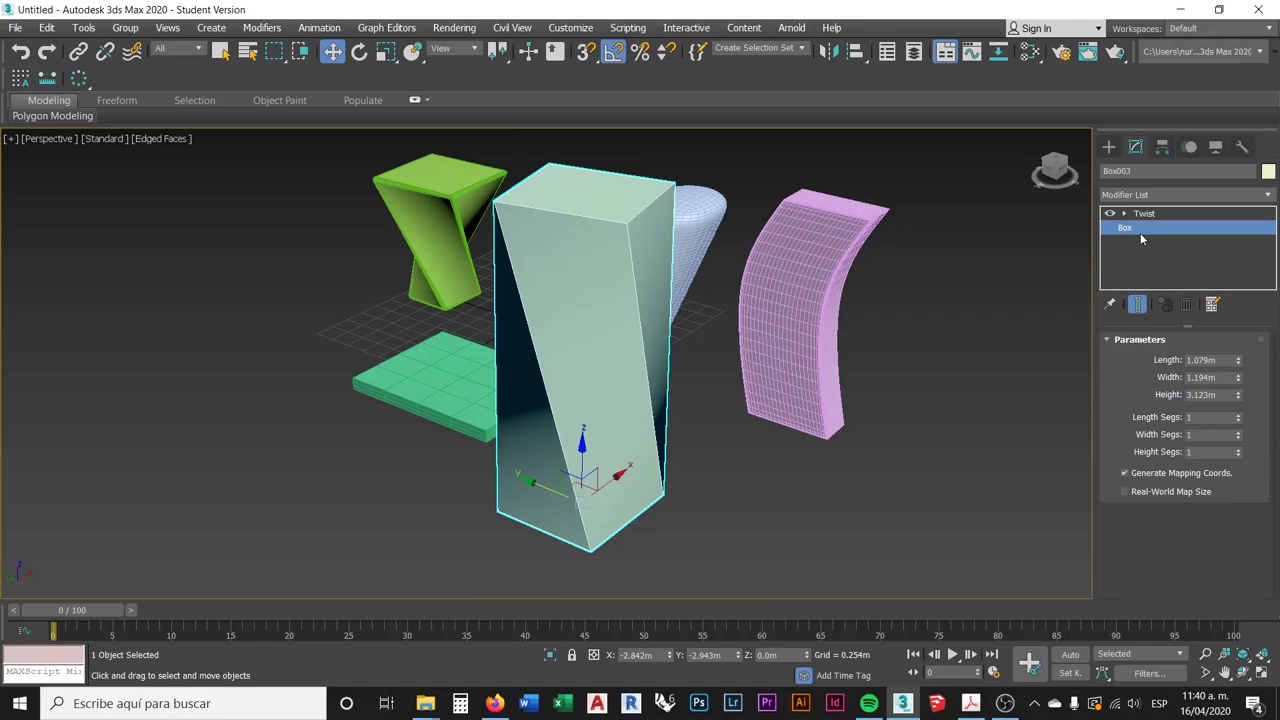
- Set the twisted pale box's height segments to 10 and inspect the smoother twist from several sides
{"action": "double_click", "coordinate": [1205, 453]}
{"action": "key", "text": "Return"}
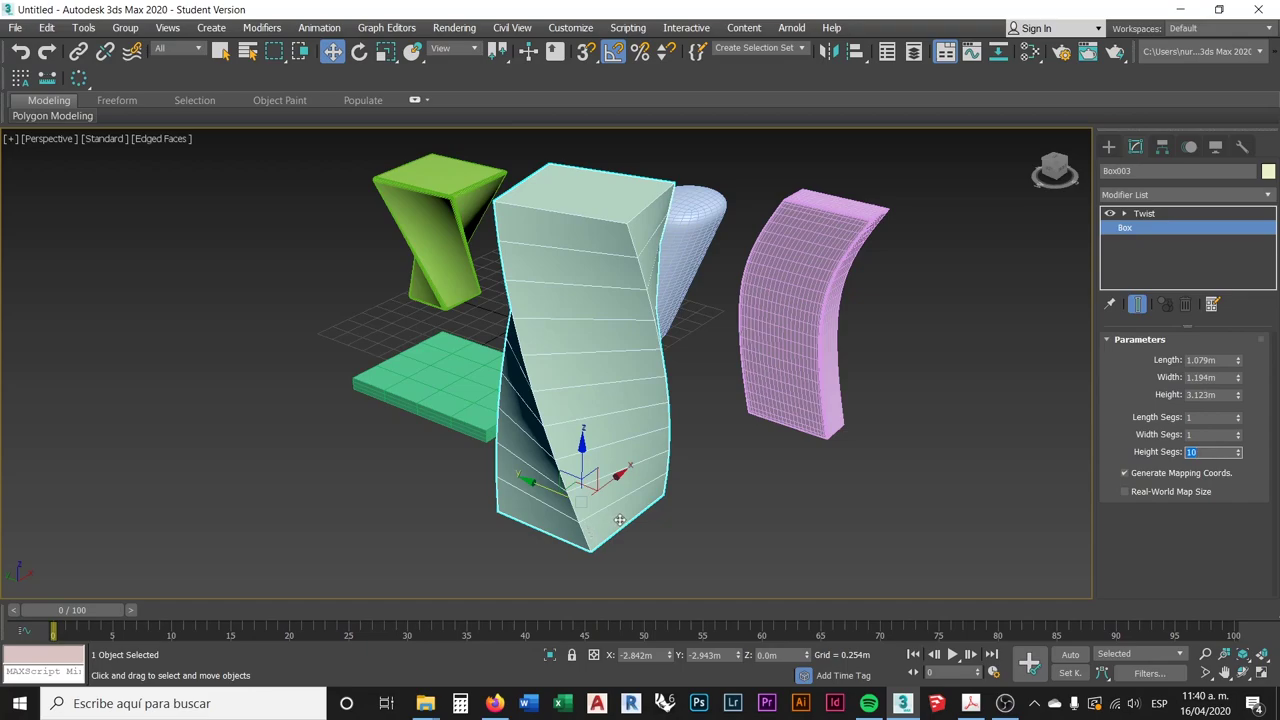
{"action": "middle_click_drag", "start_coordinate": [597, 395], "coordinate": [547, 559], "text": "alt"}
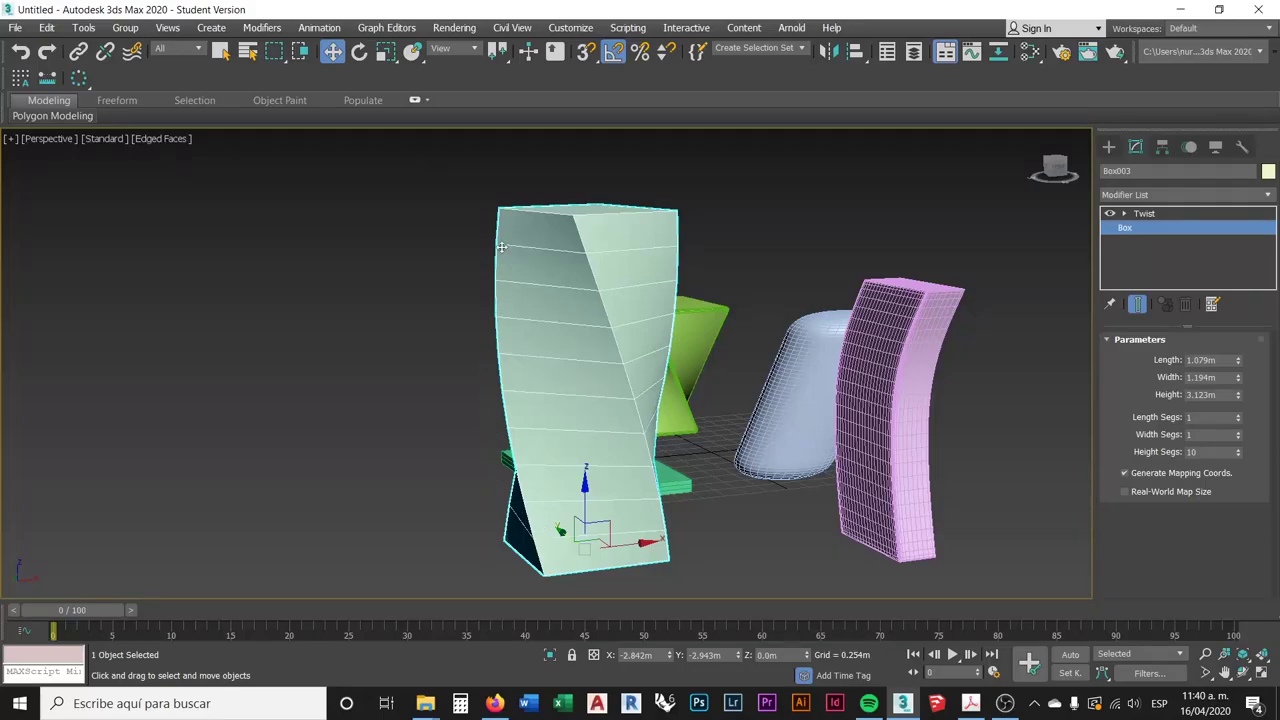
{"action": "middle_click_drag", "start_coordinate": [584, 373], "coordinate": [504, 318]}
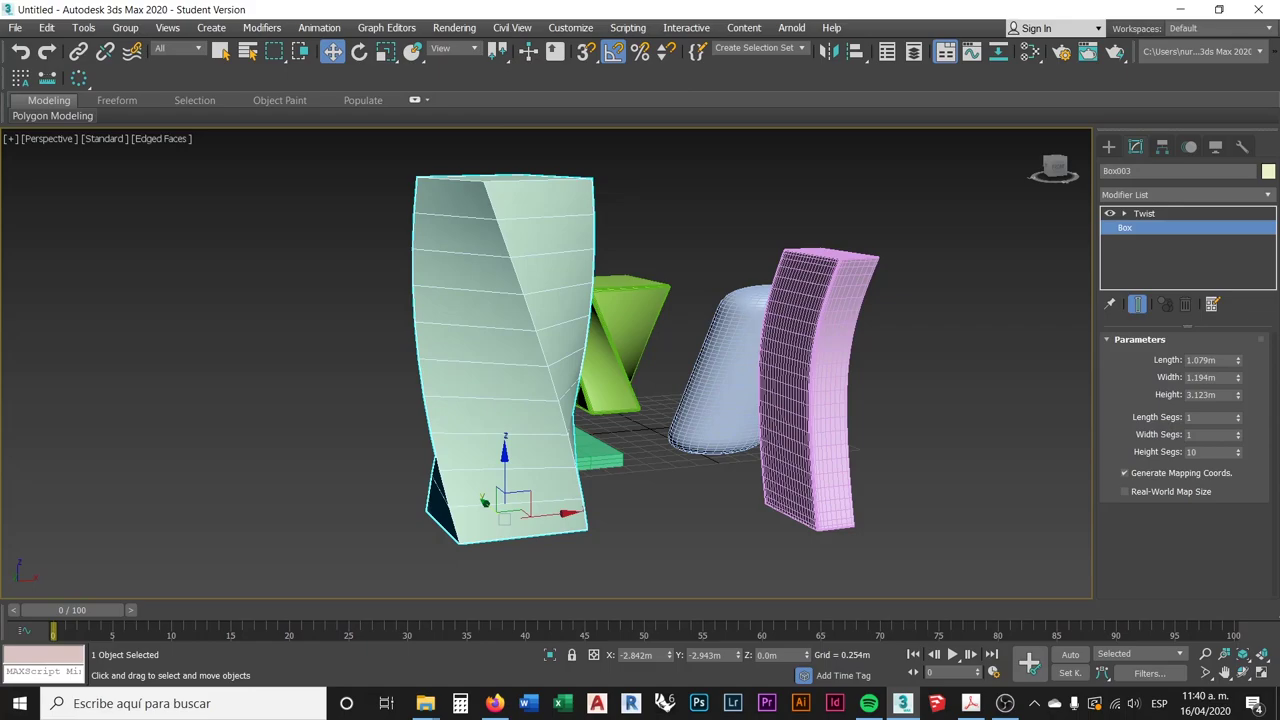
{"action": "left_click", "coordinate": [1005, 703]}
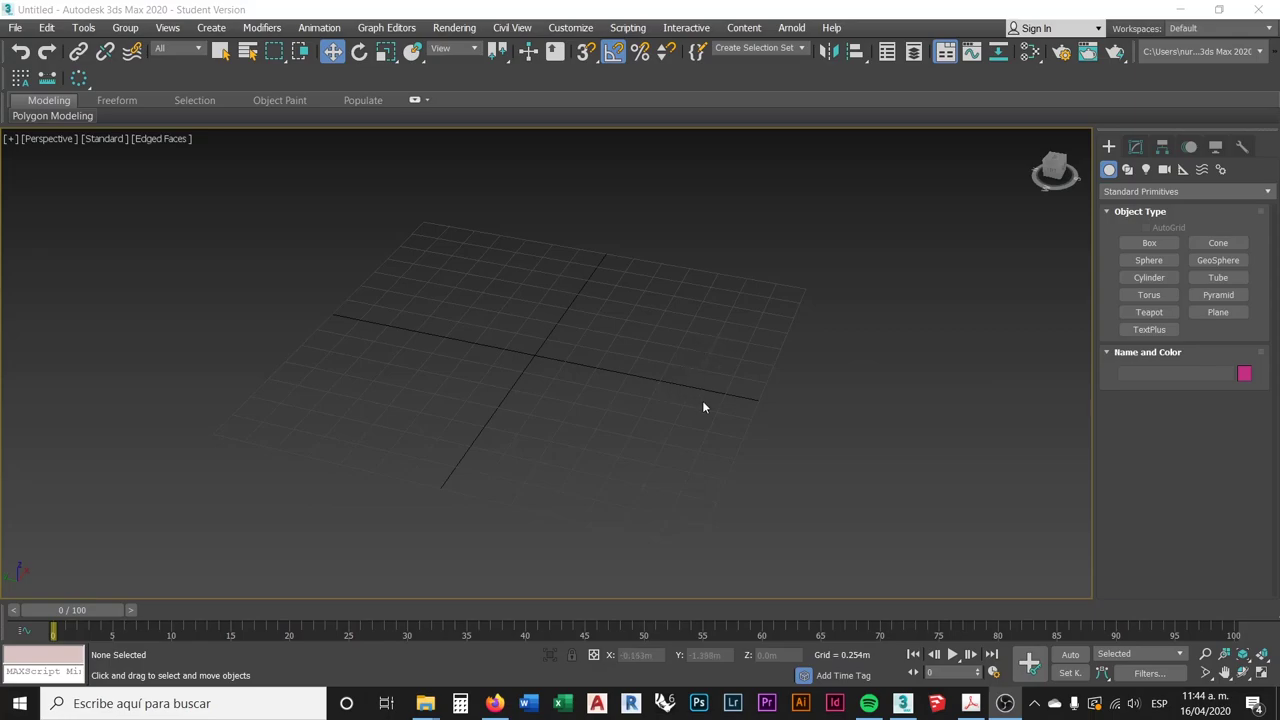
- Create a plane about 2.07 m long and 2.17 m wide across the middle of the empty scene's grid
{"action": "middle_click_drag", "start_coordinate": [703, 403], "coordinate": [763, 395]}
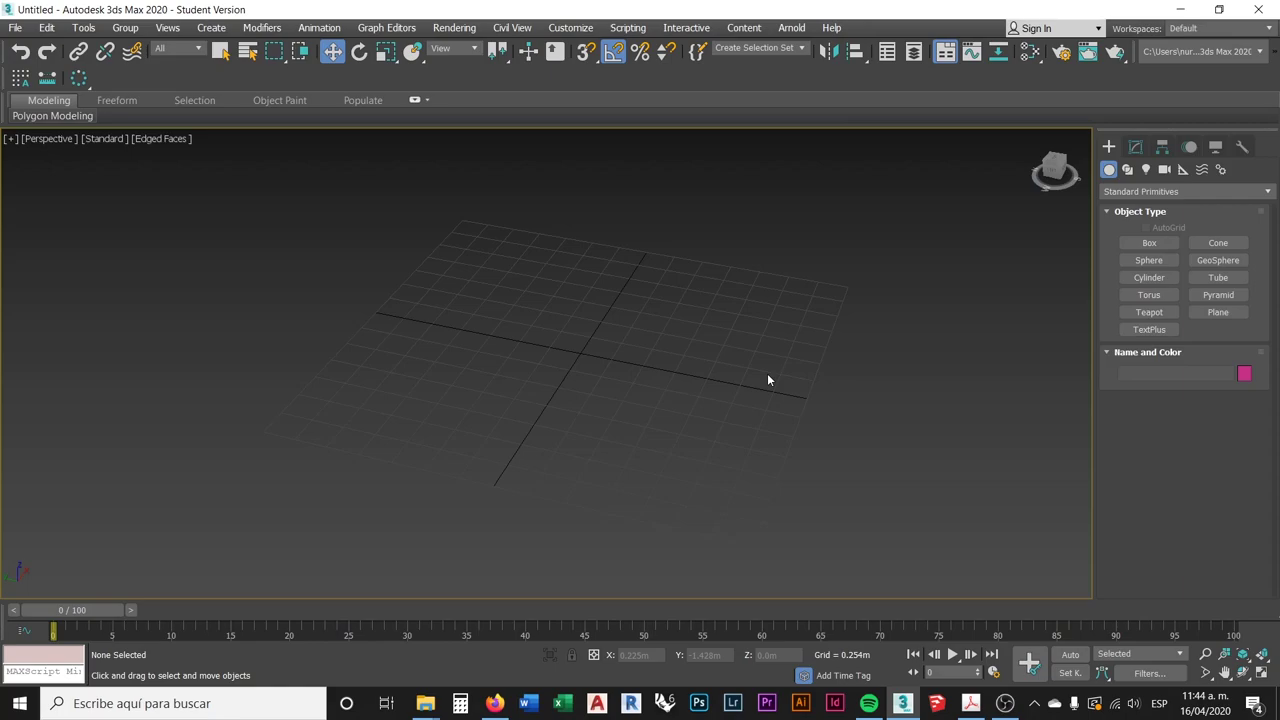
{"action": "mouse_move", "coordinate": [775, 385]}
{"action": "middle_mouse_down"}
{"action": "mouse_move", "coordinate": [768, 397]}
{"action": "mouse_move", "coordinate": [789, 369]}
{"action": "middle_mouse_up"}
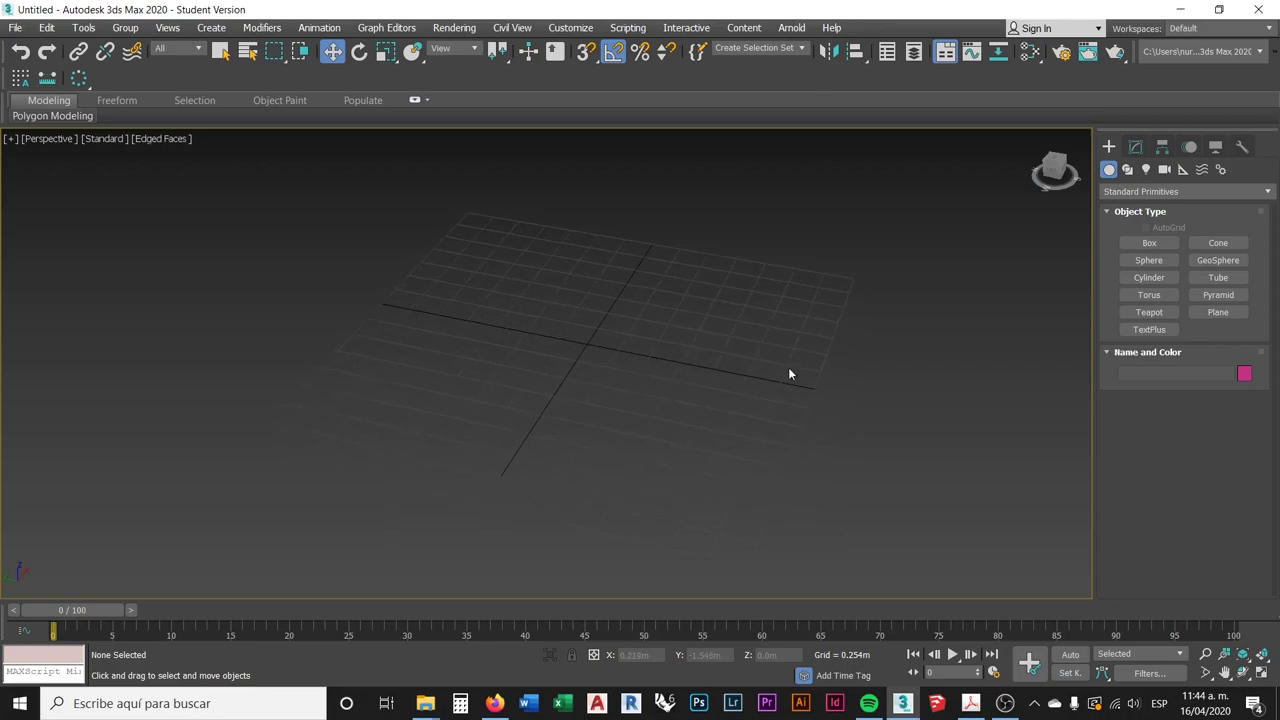
{"action": "left_click", "coordinate": [1216, 313]}
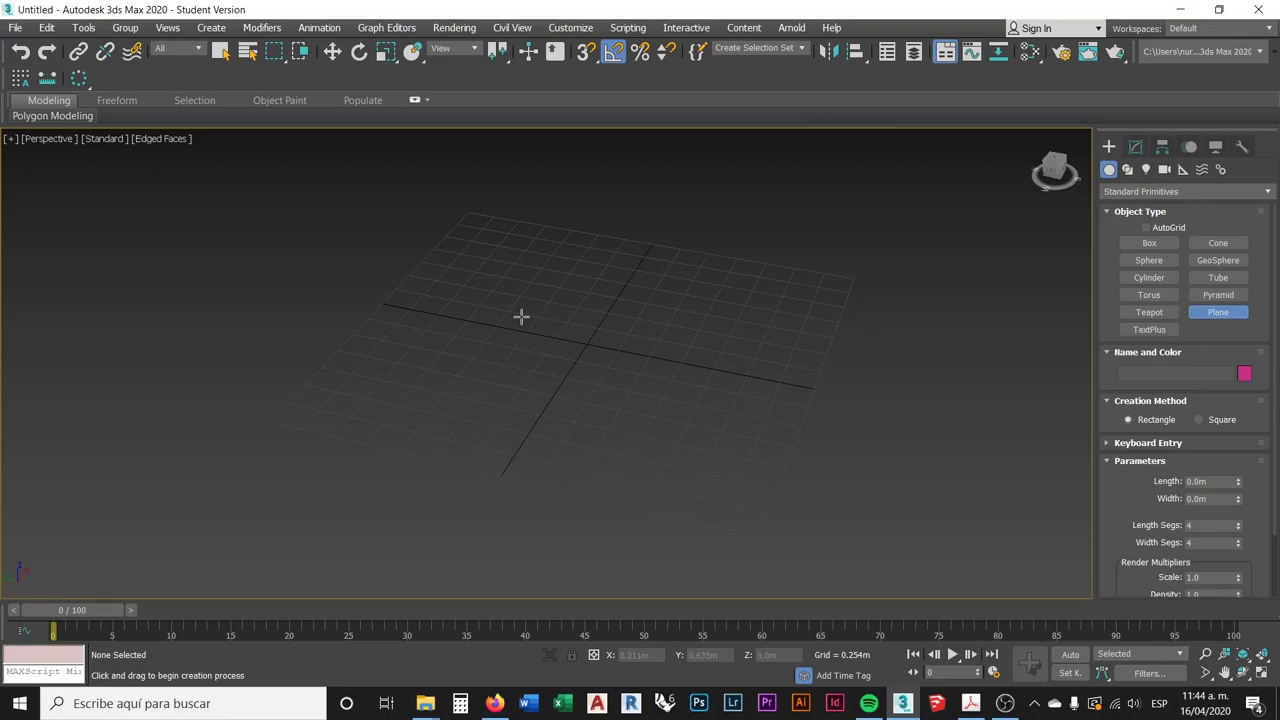
{"action": "middle_click_drag", "start_coordinate": [560, 303], "coordinate": [501, 316]}
{"action": "left_click_drag", "start_coordinate": [400, 393], "coordinate": [740, 302]}
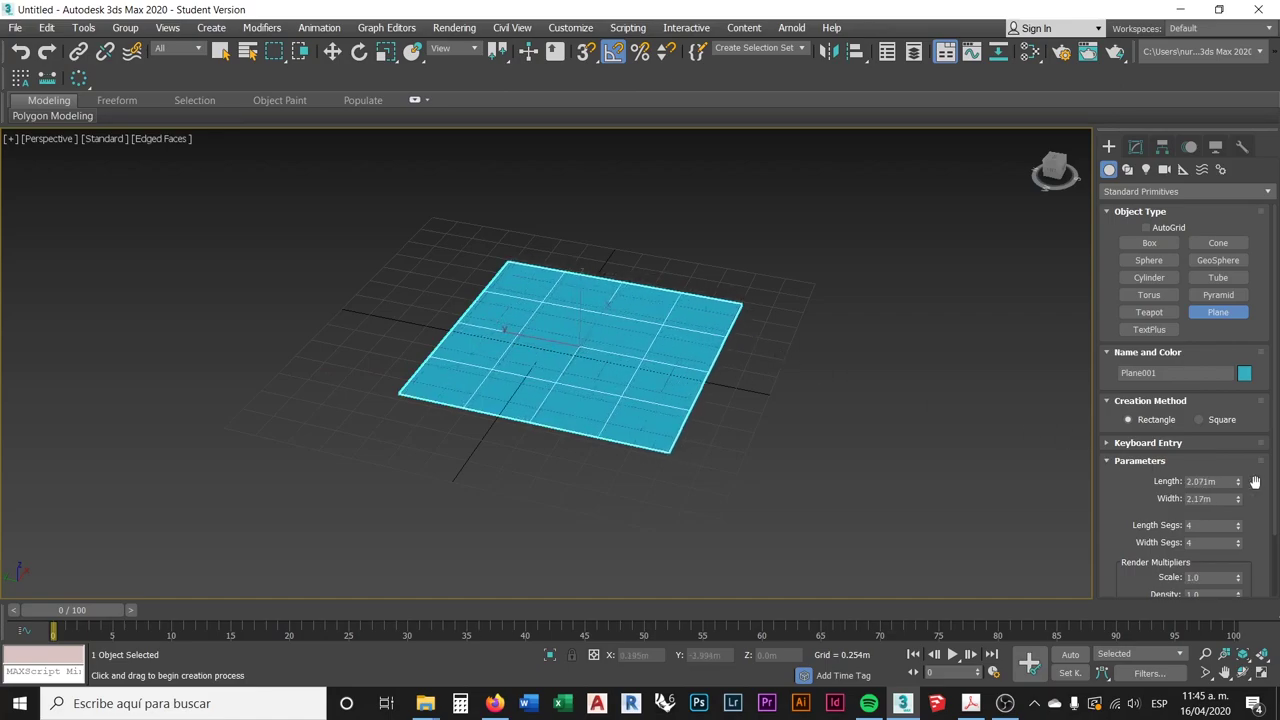
- Set the plane's length and width to 10 m each
{"action": "left_click_drag", "start_coordinate": [1229, 483], "coordinate": [1153, 485]}
{"action": "type", "text": "10"}
{"action": "key", "text": "Return"}
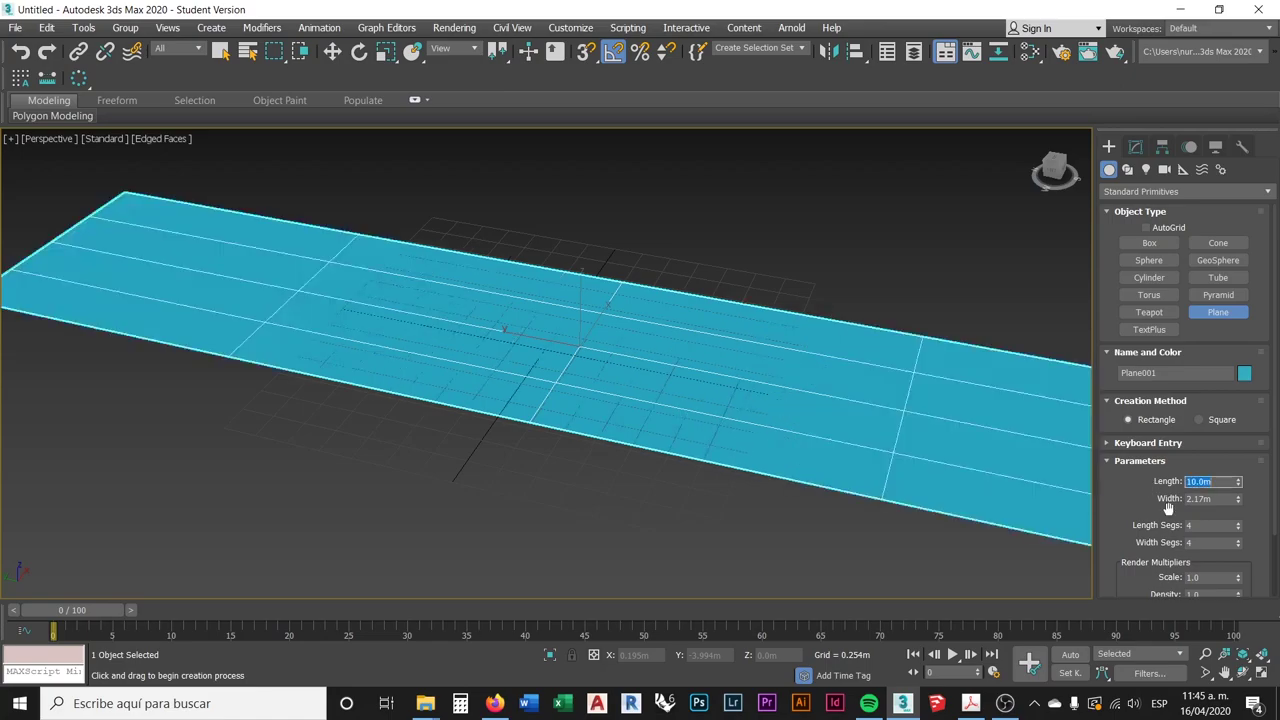
{"action": "scroll", "coordinate": [871, 436], "scroll_direction": "down", "scroll_amount": 2}
{"action": "left_click_drag", "start_coordinate": [1229, 498], "coordinate": [1186, 499]}
{"action": "type", "text": "10"}
{"action": "key", "text": "Return"}
{"action": "middle_click_drag", "start_coordinate": [731, 382], "coordinate": [722, 382]}
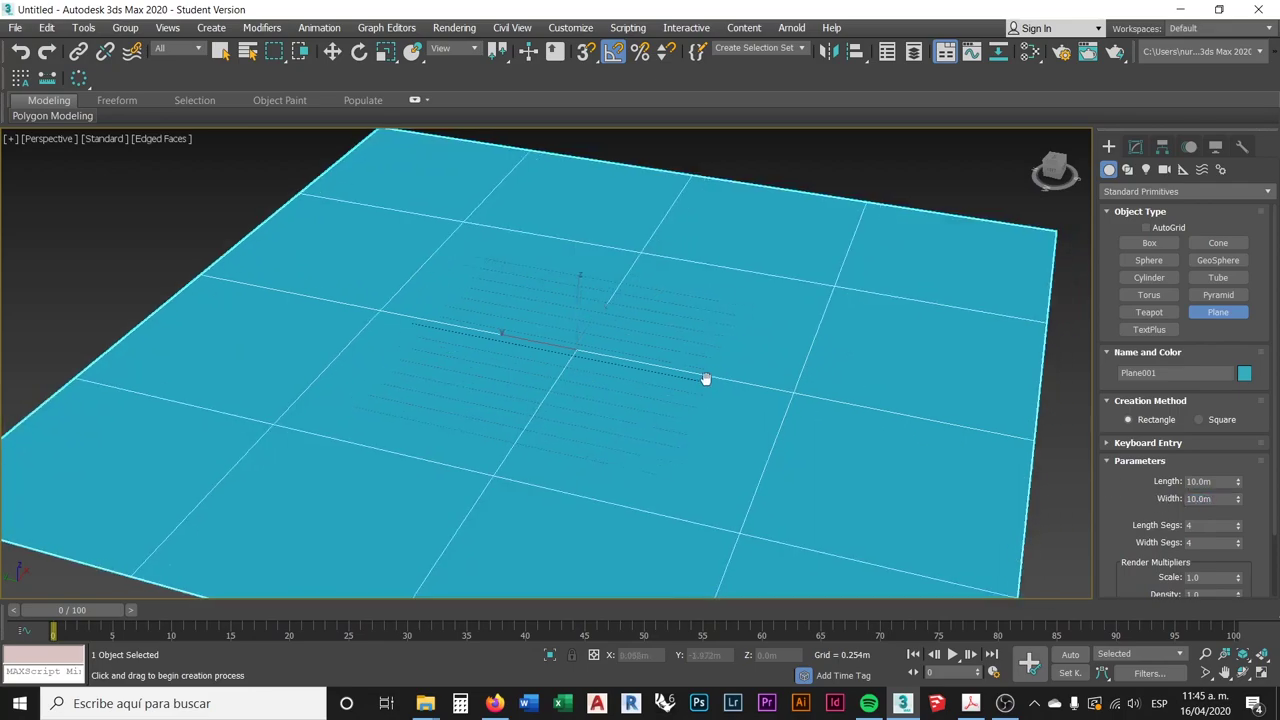
{"action": "scroll", "coordinate": [714, 380], "scroll_direction": "down", "scroll_amount": 3}
{"action": "scroll", "coordinate": [657, 357], "scroll_direction": "up", "scroll_amount": 1}
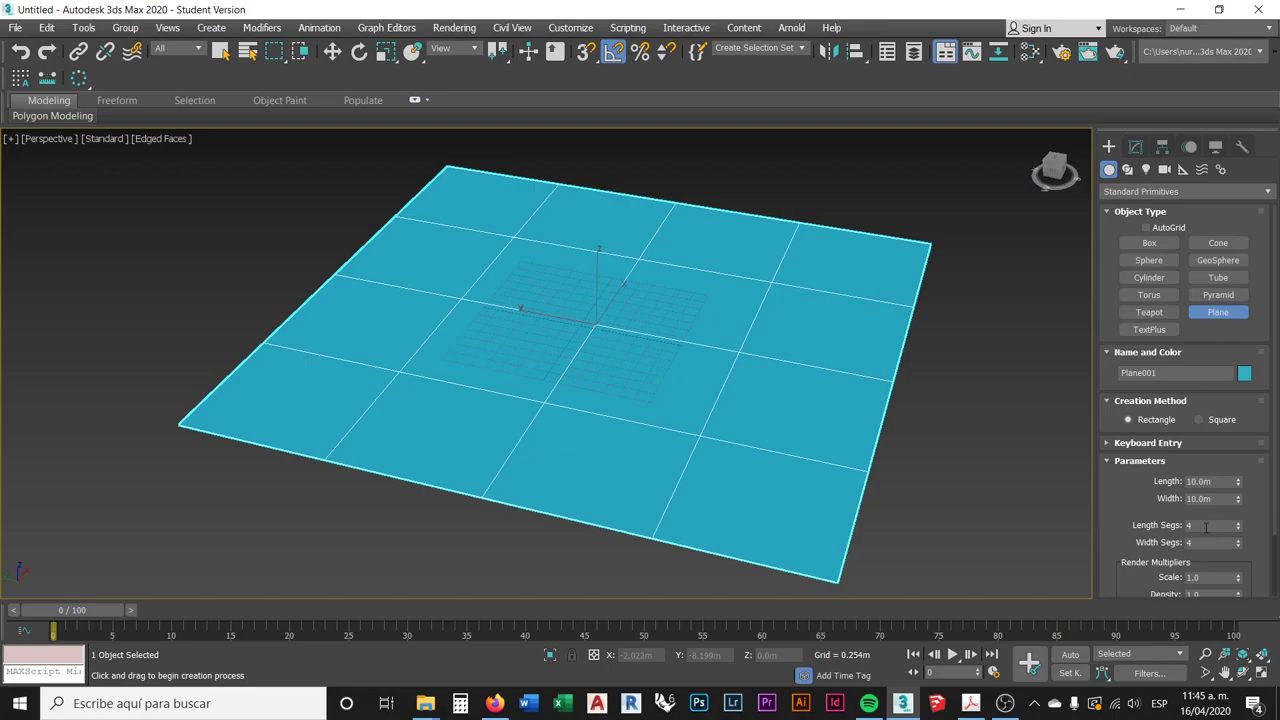
- Try 20 length segments on the plane and raise both its length and width segments to 30
{"action": "double_click", "coordinate": [1201, 527]}
{"action": "type", "text": "20"}
{"action": "key", "text": "Return"}
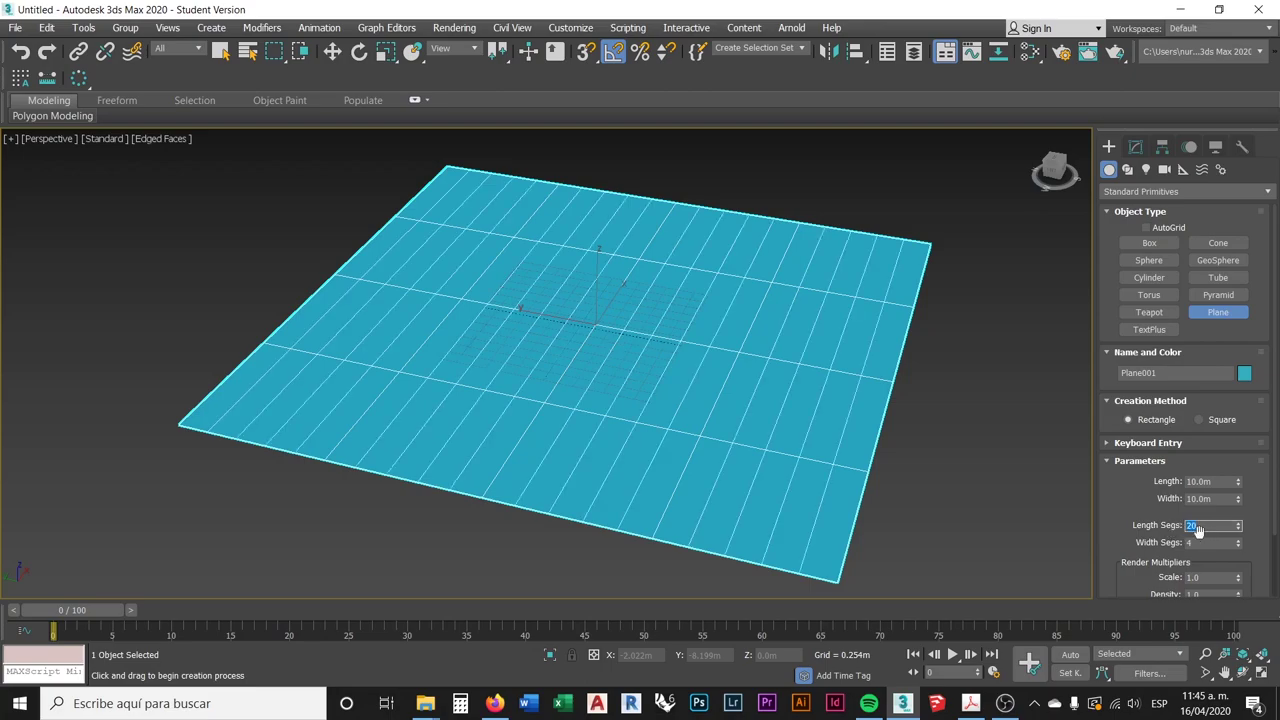
{"action": "key", "text": "Return"}
{"action": "double_click", "coordinate": [1199, 542]}
{"action": "type", "text": "30"}
{"action": "key", "text": "Return"}
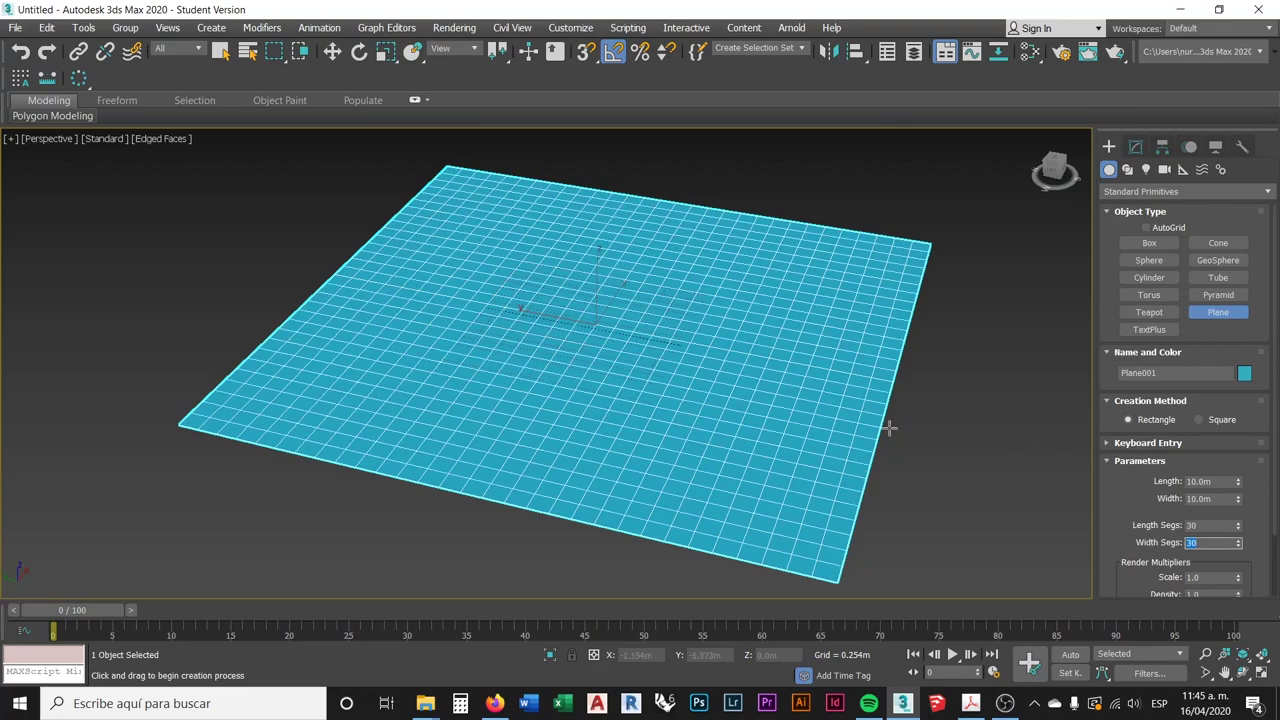
- Set the plane's length segments and width segments to 35 each
{"action": "double_click", "coordinate": [1201, 527]}
{"action": "type", "text": "35"}
{"action": "key", "text": "Return"}
{"action": "double_click", "coordinate": [1199, 542]}
{"action": "type", "text": "35"}
{"action": "middle_click_drag", "start_coordinate": [820, 440], "coordinate": [745, 418], "text": "alt"}
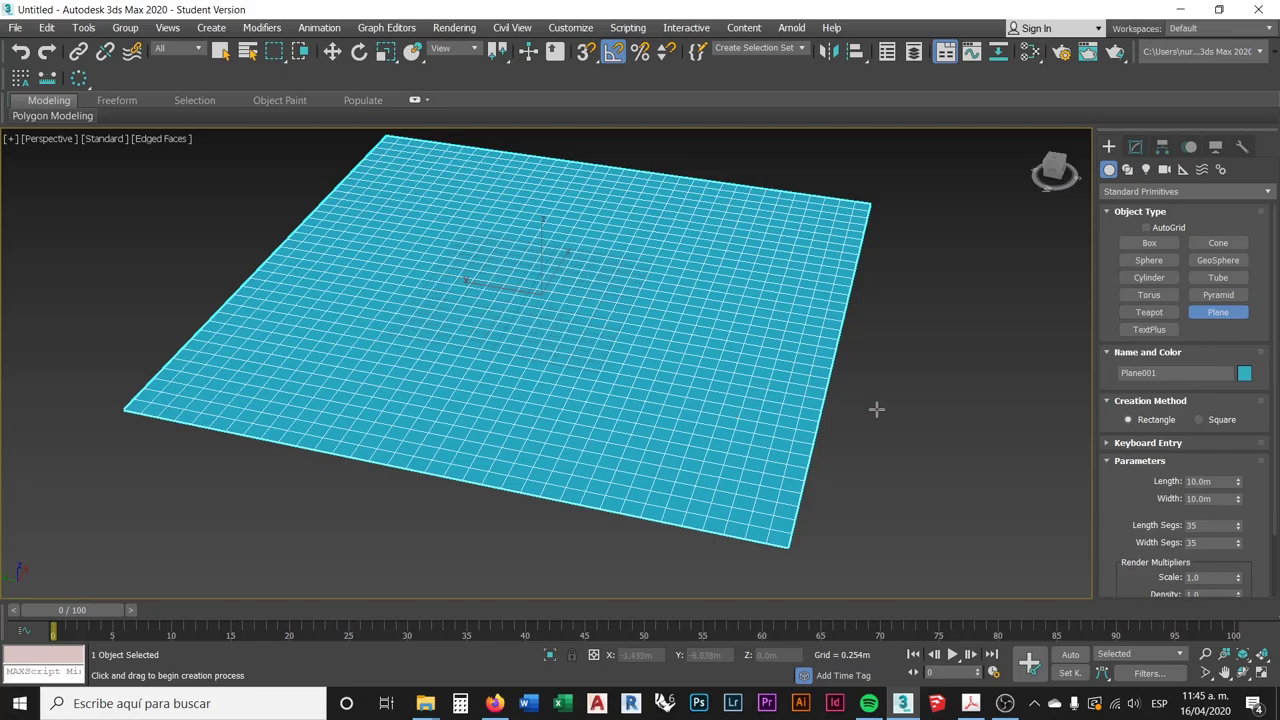
{"action": "mouse_move", "coordinate": [843, 414]}
{"action": "middle_mouse_down", "text": "alt"}
{"action": "mouse_move", "coordinate": [857, 437]}
{"action": "mouse_move", "coordinate": [836, 416]}
{"action": "mouse_move", "coordinate": [829, 366]}
{"action": "mouse_move", "coordinate": [840, 437]}
{"action": "mouse_move", "coordinate": [826, 423]}
{"action": "middle_mouse_up", "text": "alt"}
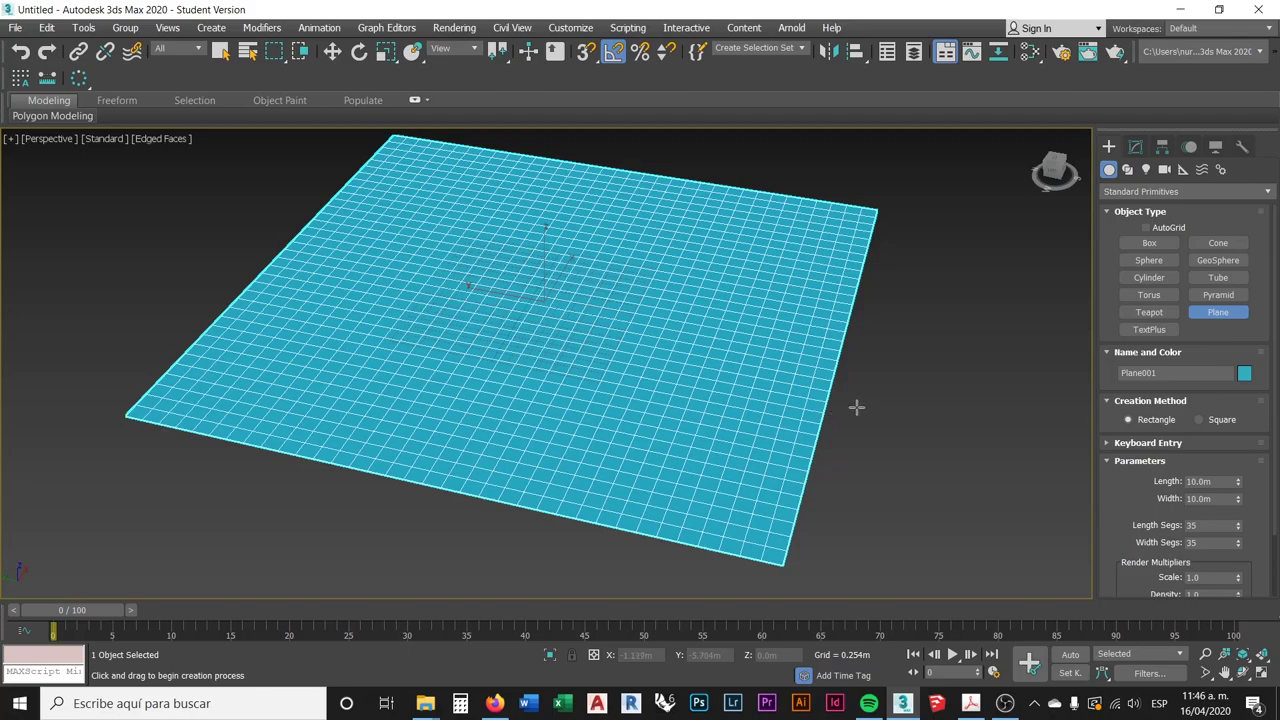
{"action": "mouse_move", "coordinate": [888, 391]}
{"action": "middle_mouse_down"}
{"action": "mouse_move", "coordinate": [875, 422]}
{"action": "mouse_move", "coordinate": [880, 409]}
{"action": "middle_mouse_up"}
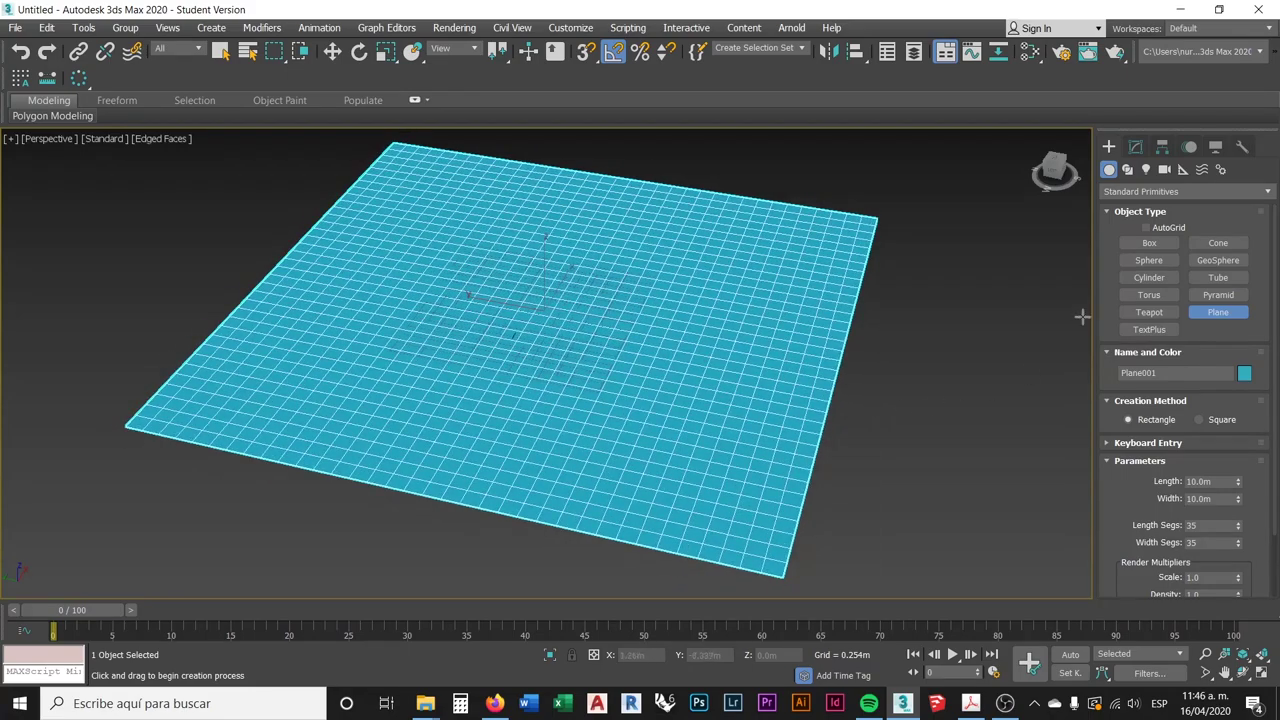
- Select the segmented plane and add an Edit Poly modifier to it
{"action": "left_click", "coordinate": [1135, 148]}
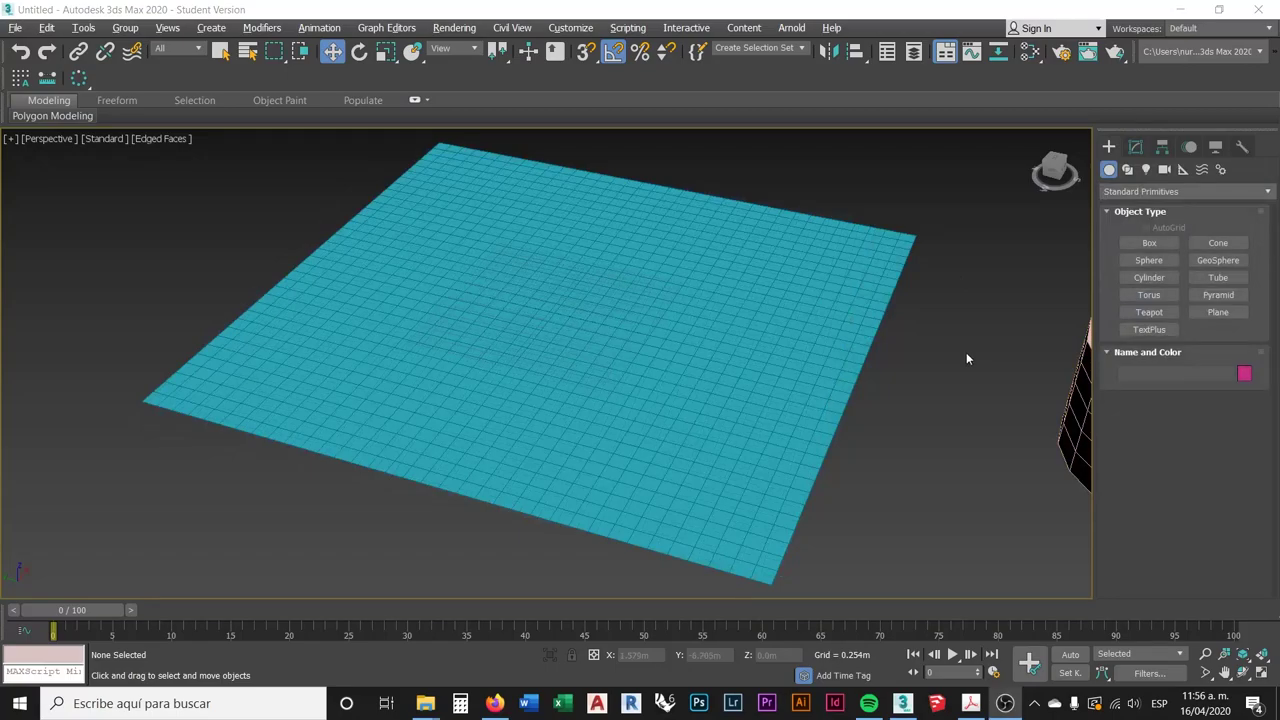
{"action": "middle_click_drag", "start_coordinate": [911, 364], "coordinate": [899, 380]}
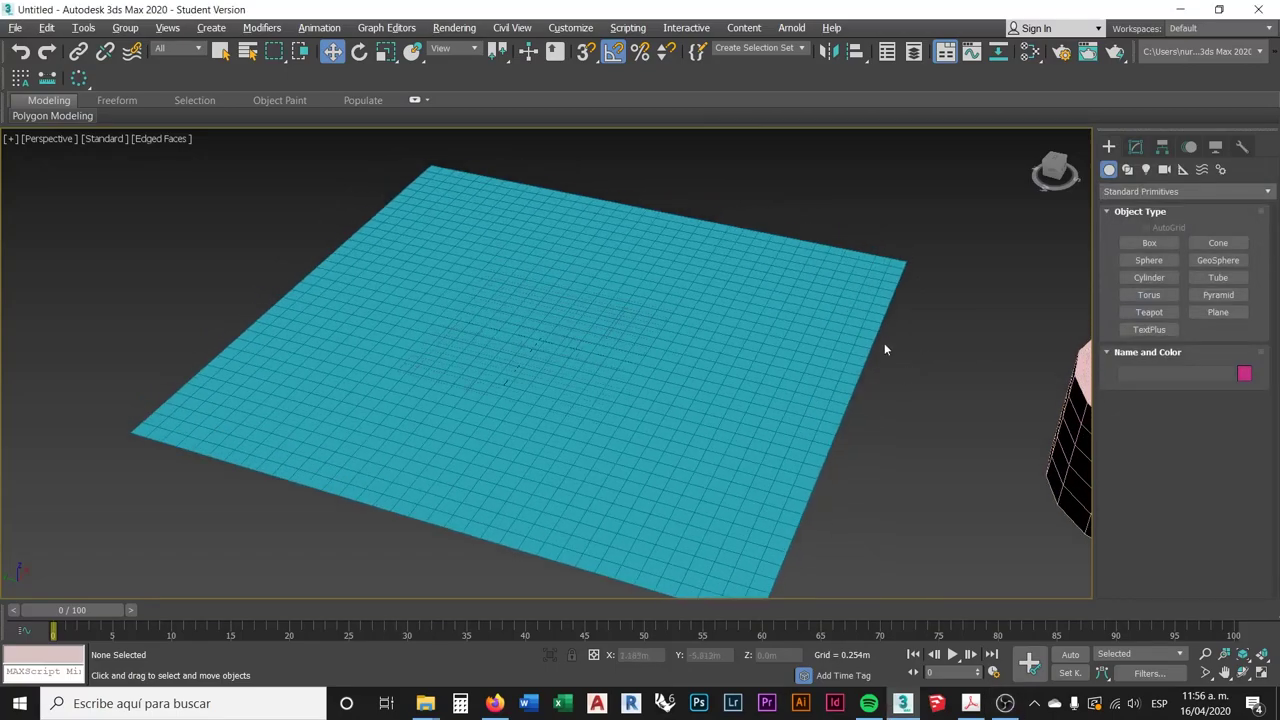
{"action": "left_click", "coordinate": [829, 332]}
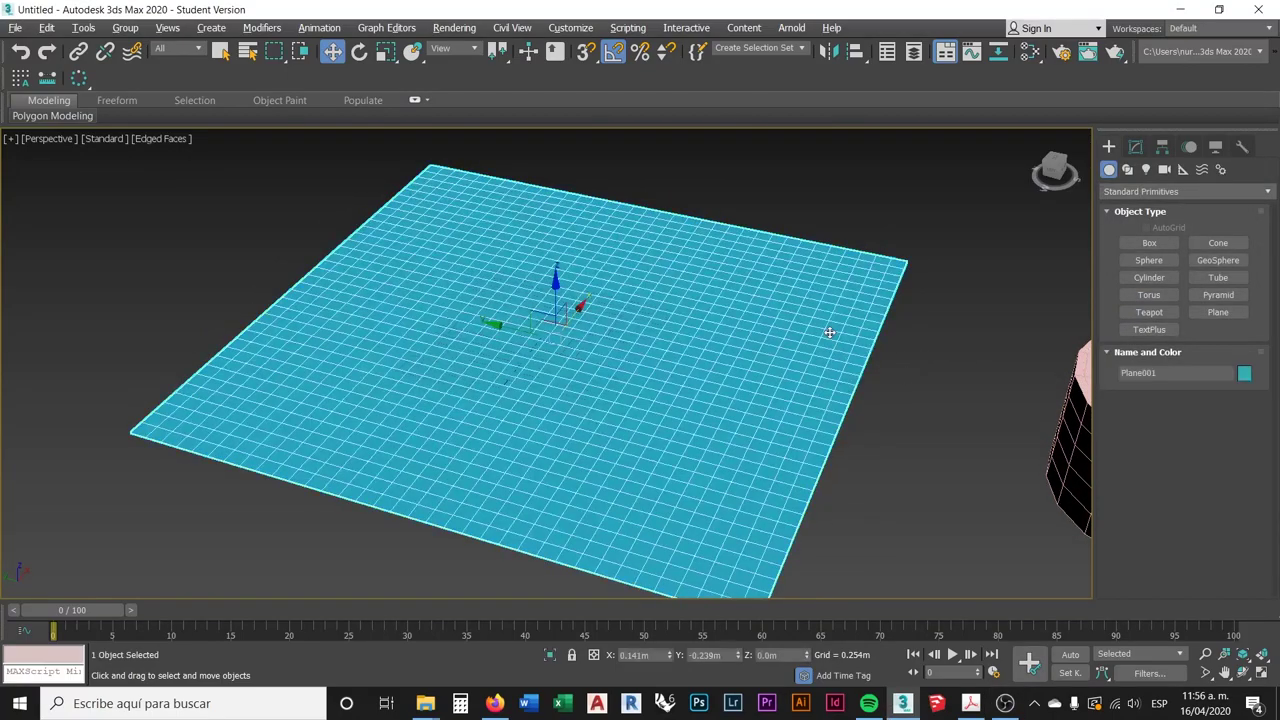
{"action": "left_click", "coordinate": [1136, 146]}
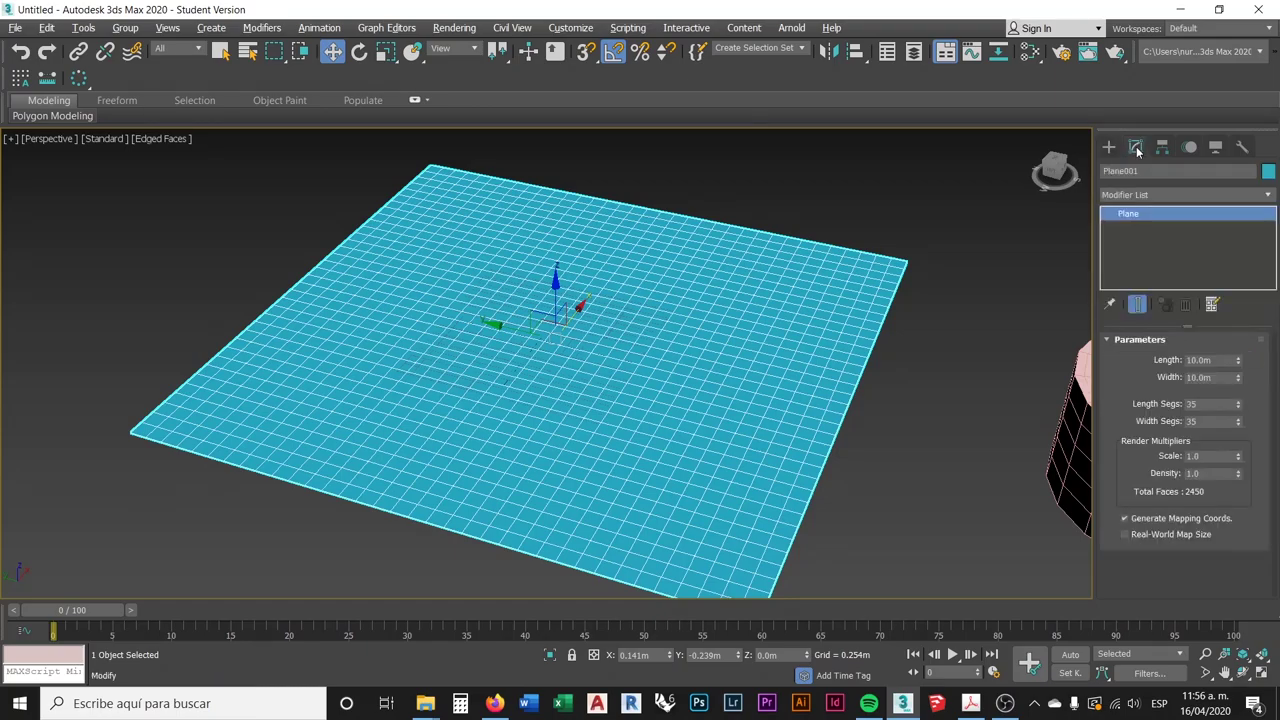
{"action": "left_click", "coordinate": [1268, 196]}
{"action": "scroll", "coordinate": [1197, 383], "scroll_direction": "down", "scroll_amount": 2}
{"action": "scroll", "coordinate": [1197, 383], "scroll_direction": "down", "scroll_amount": 7}
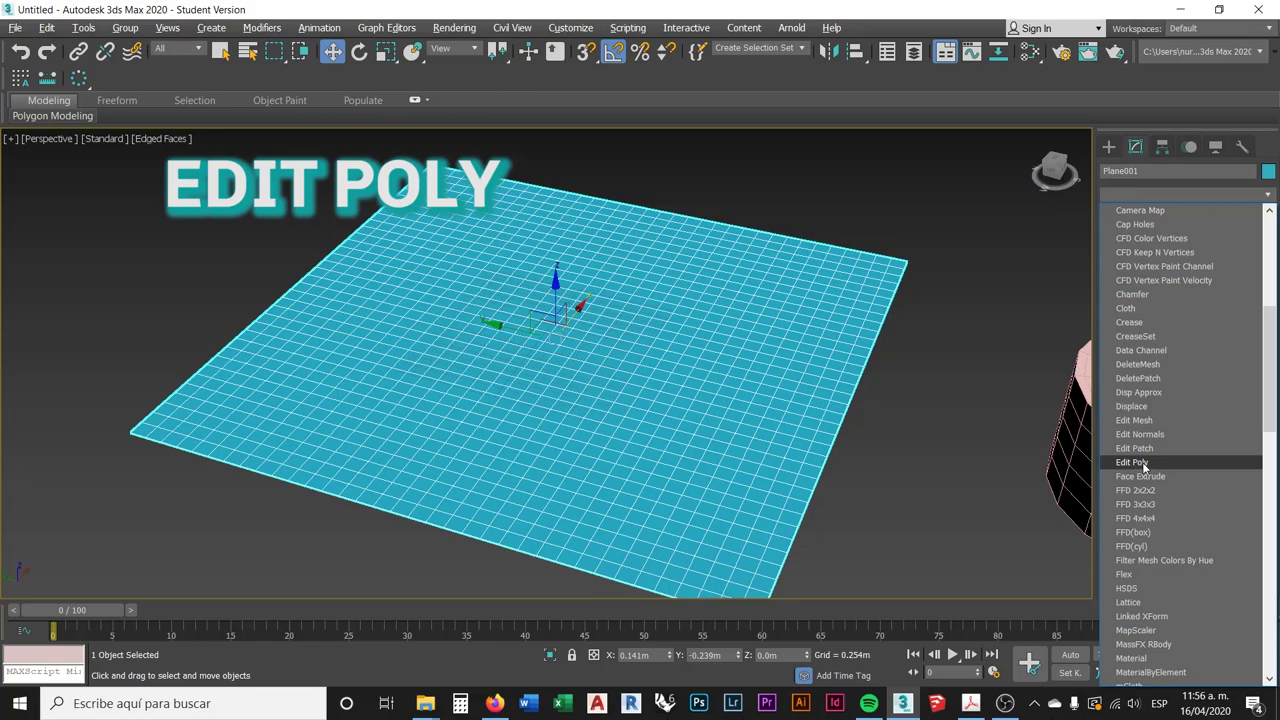
{"action": "left_click", "coordinate": [1137, 461]}
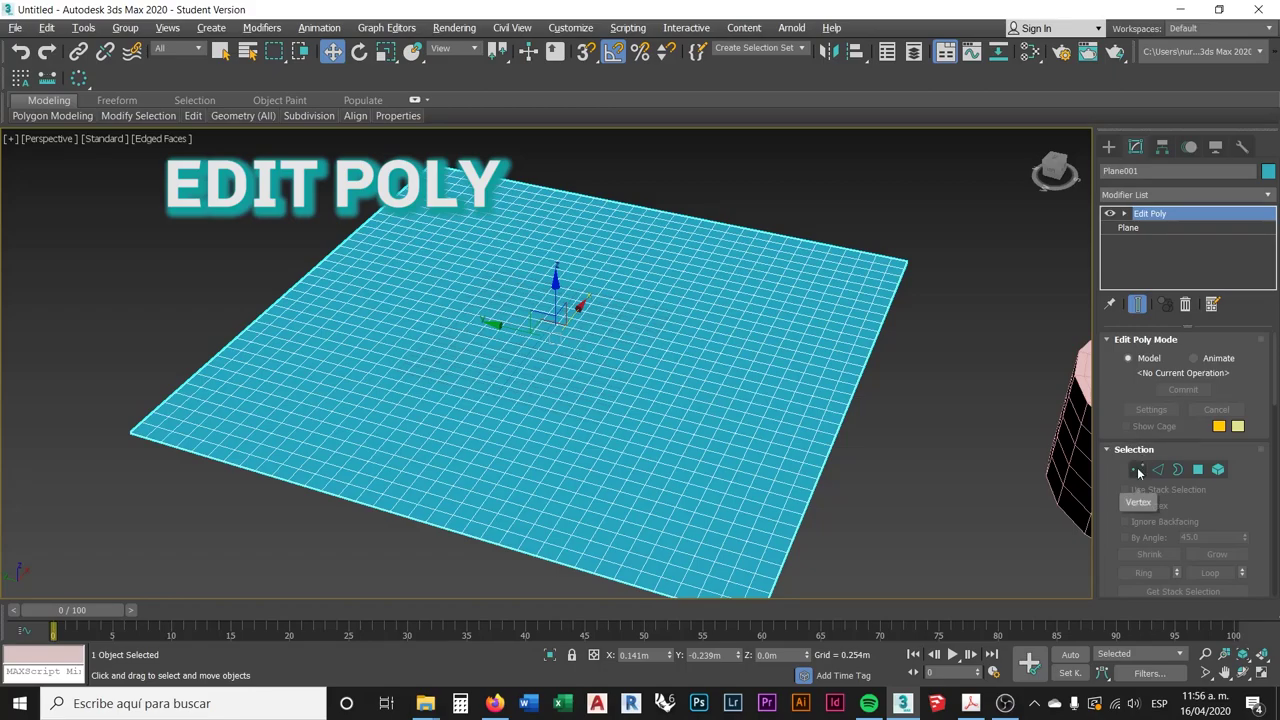
- Enter vertex editing on the plane and select two diagonally opposite corner vertices, including the one nearest the cylinder
{"action": "left_click", "coordinate": [1137, 470]}
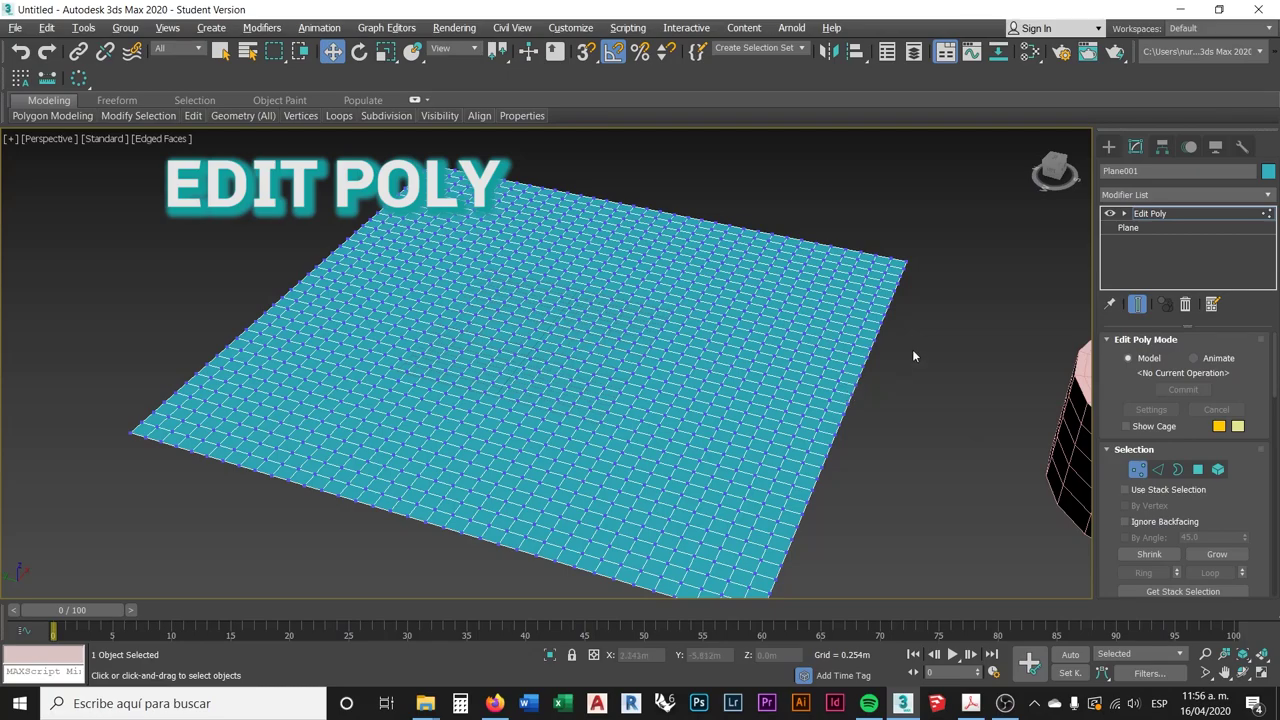
{"action": "middle_click_drag", "start_coordinate": [902, 346], "coordinate": [824, 317]}
{"action": "scroll", "coordinate": [820, 336], "scroll_direction": "down", "scroll_amount": 3}
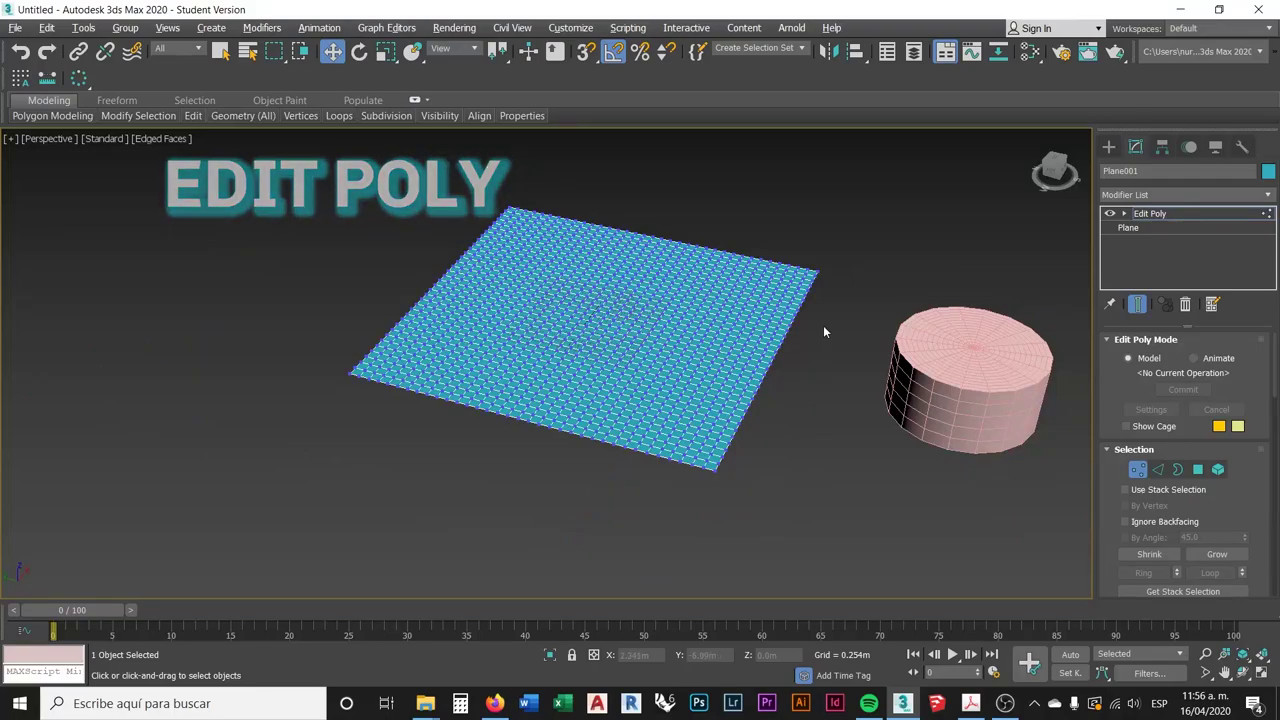
{"action": "middle_click_drag", "start_coordinate": [820, 323], "coordinate": [793, 356]}
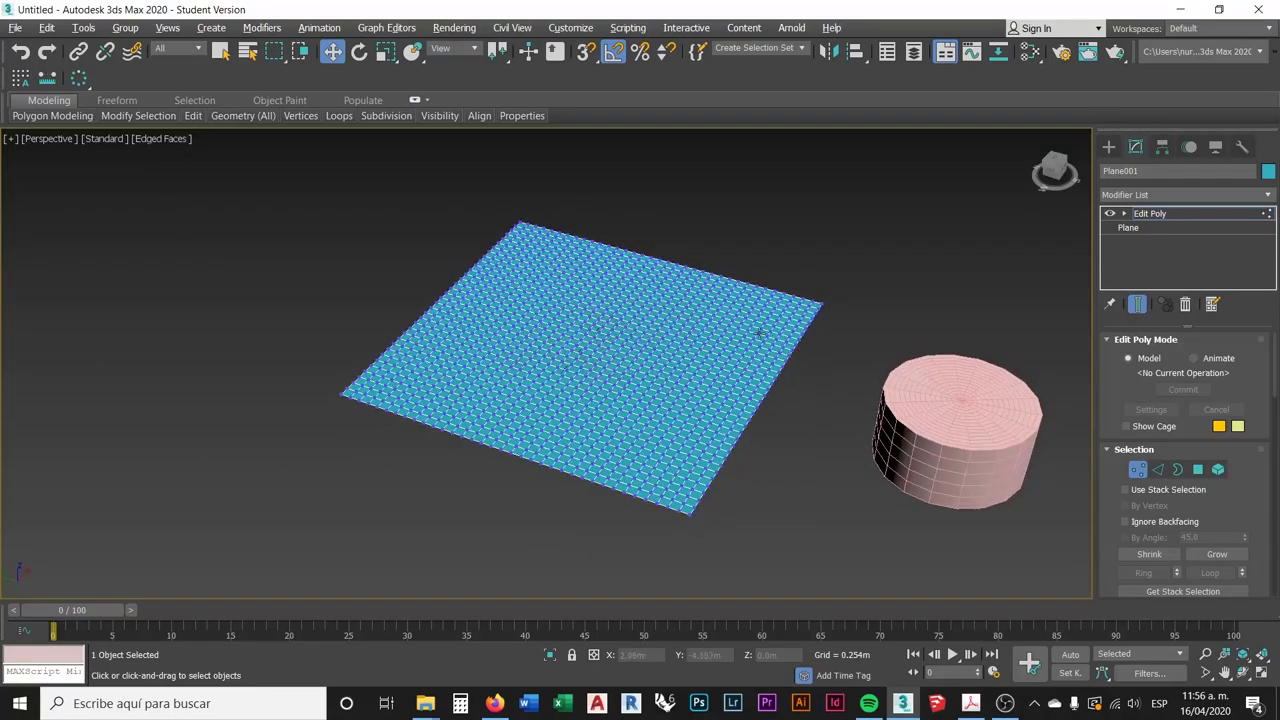
{"action": "scroll", "coordinate": [806, 315], "scroll_direction": "up", "scroll_amount": 3}
{"action": "middle_click_drag", "start_coordinate": [848, 304], "coordinate": [869, 287]}
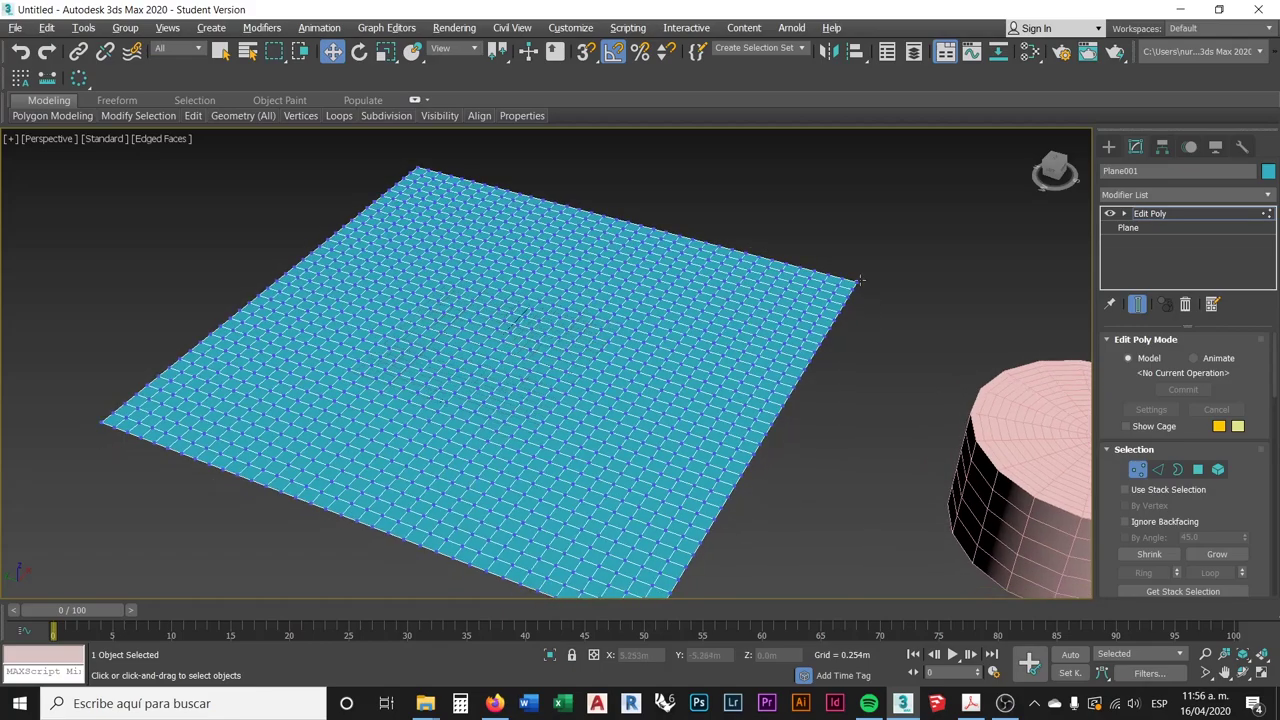
{"action": "left_click", "coordinate": [857, 282]}
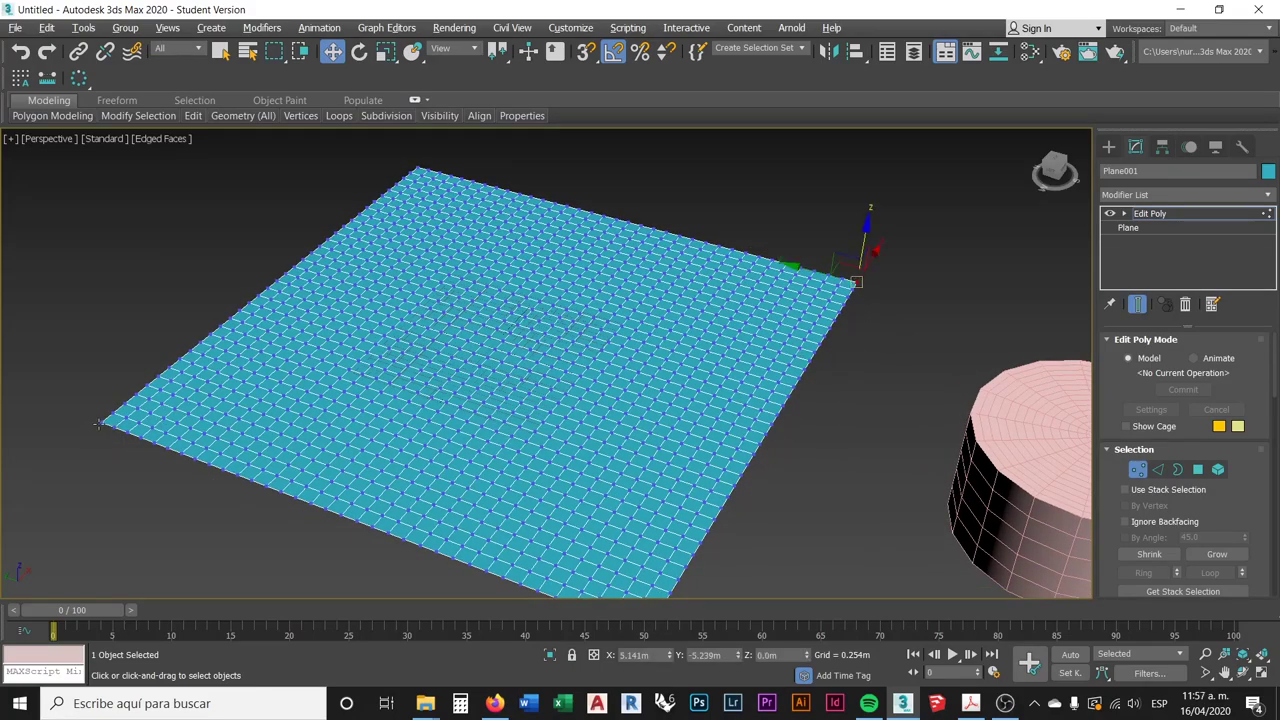
{"action": "key", "text": "ctrl+a"}
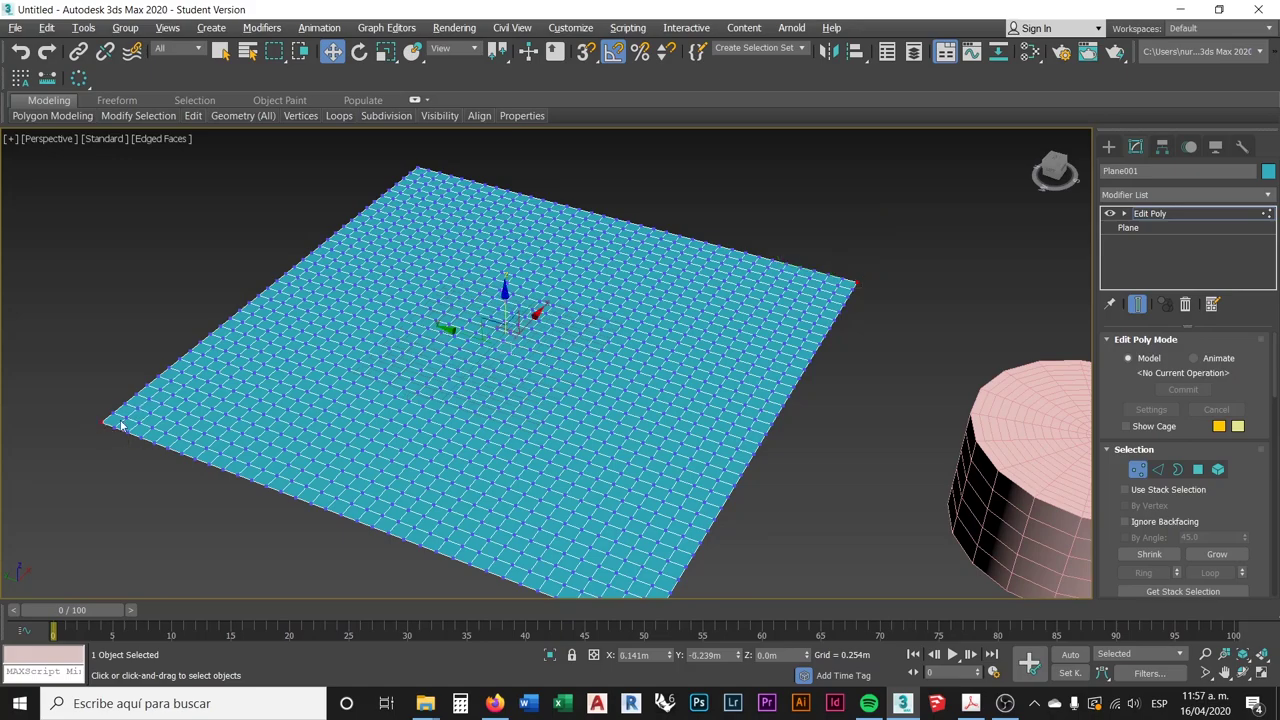
- Raise the two selected corner vertices about 2.45 m along Z and inspect the spike at the corner nearest the cylinder
{"action": "middle_click_drag", "start_coordinate": [629, 355], "coordinate": [649, 369], "text": "alt"}
{"action": "middle_click_drag", "start_coordinate": [535, 310], "coordinate": [543, 295], "text": "alt"}
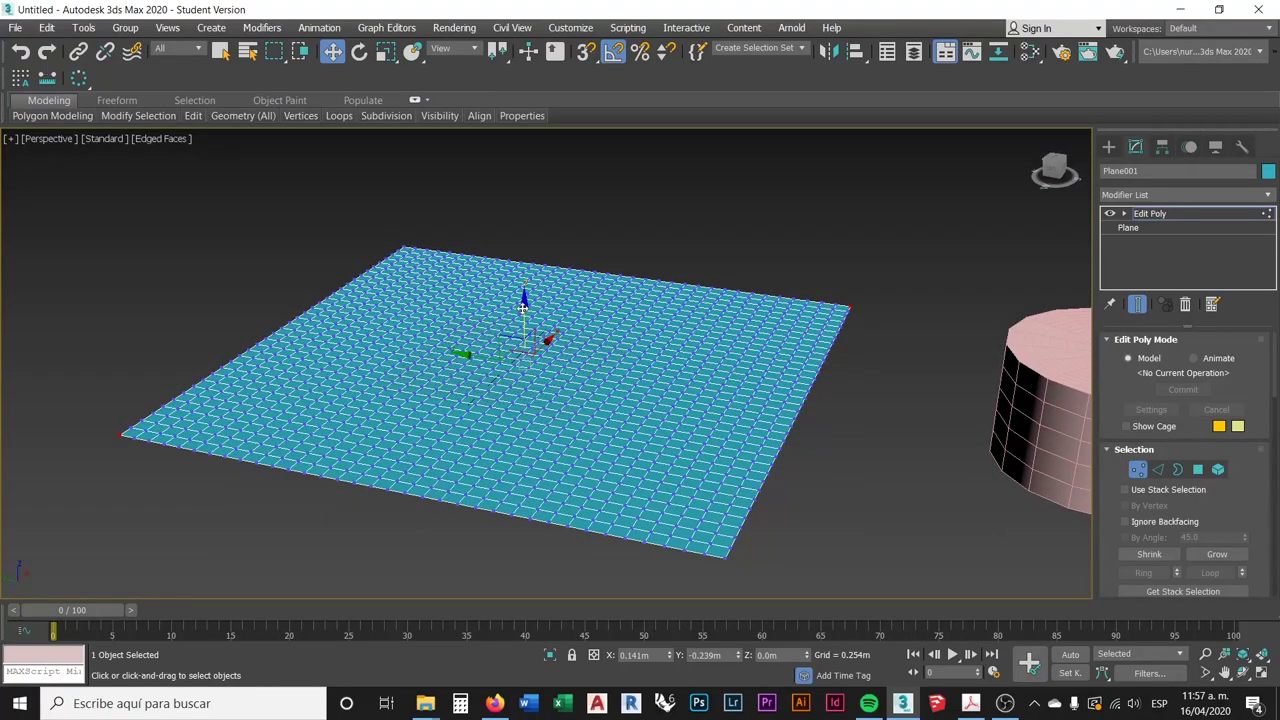
{"action": "left_click_drag", "start_coordinate": [524, 305], "coordinate": [523, 179]}
{"action": "middle_click_drag", "start_coordinate": [830, 290], "coordinate": [829, 259], "text": "alt"}
{"action": "scroll", "coordinate": [777, 423], "scroll_direction": "up", "scroll_amount": 8}
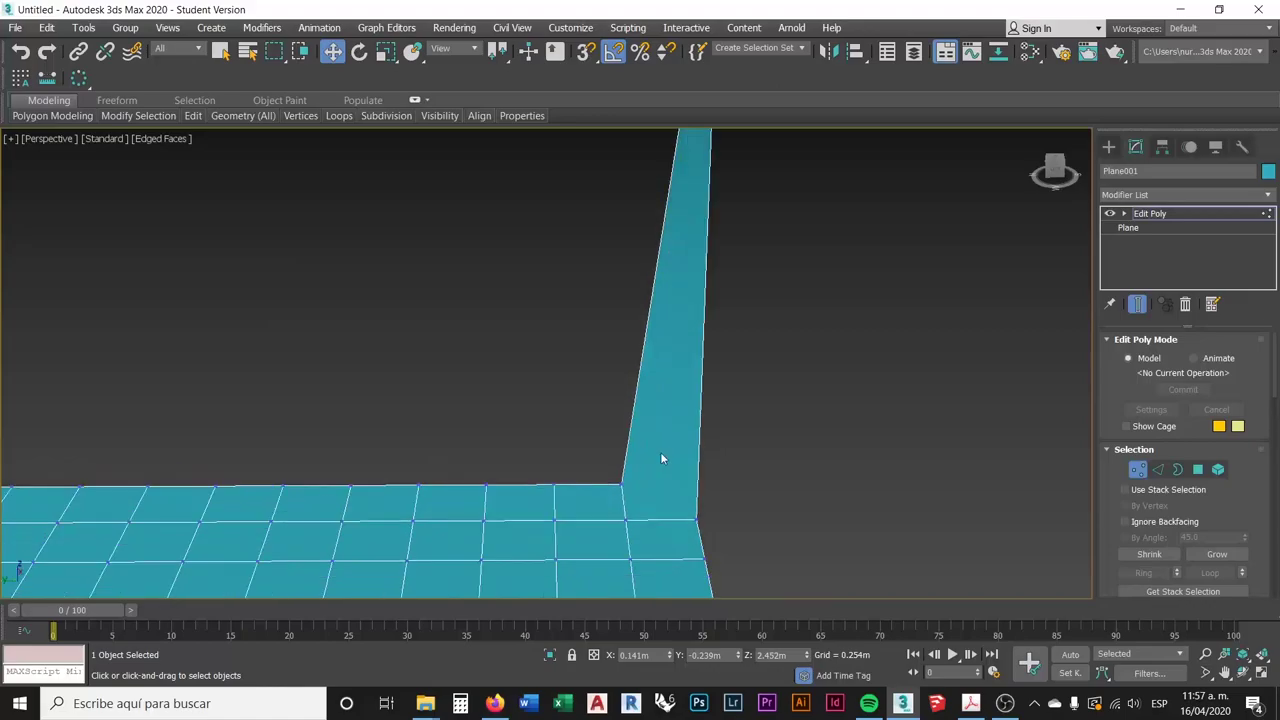
{"action": "scroll", "coordinate": [721, 447], "scroll_direction": "down", "scroll_amount": 8}
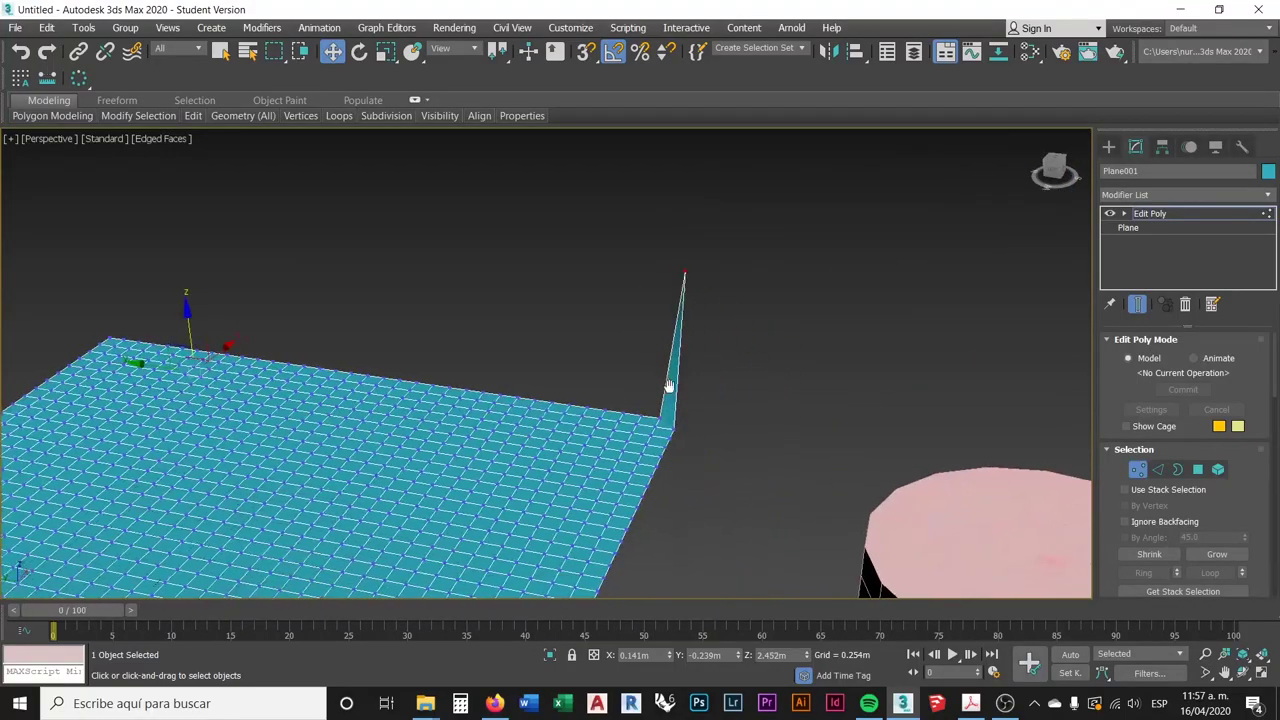
{"action": "scroll", "coordinate": [627, 361], "scroll_direction": "up", "scroll_amount": 6}
{"action": "middle_click_drag", "start_coordinate": [620, 361], "coordinate": [492, 337], "text": "alt"}
- Return the two raised corner vertices to a Z height of 0 m
{"action": "key", "text": "shift+z"}
{"action": "key", "text": "shift+z"}
{"action": "type", "text": "0"}
{"action": "key", "text": "Return"}
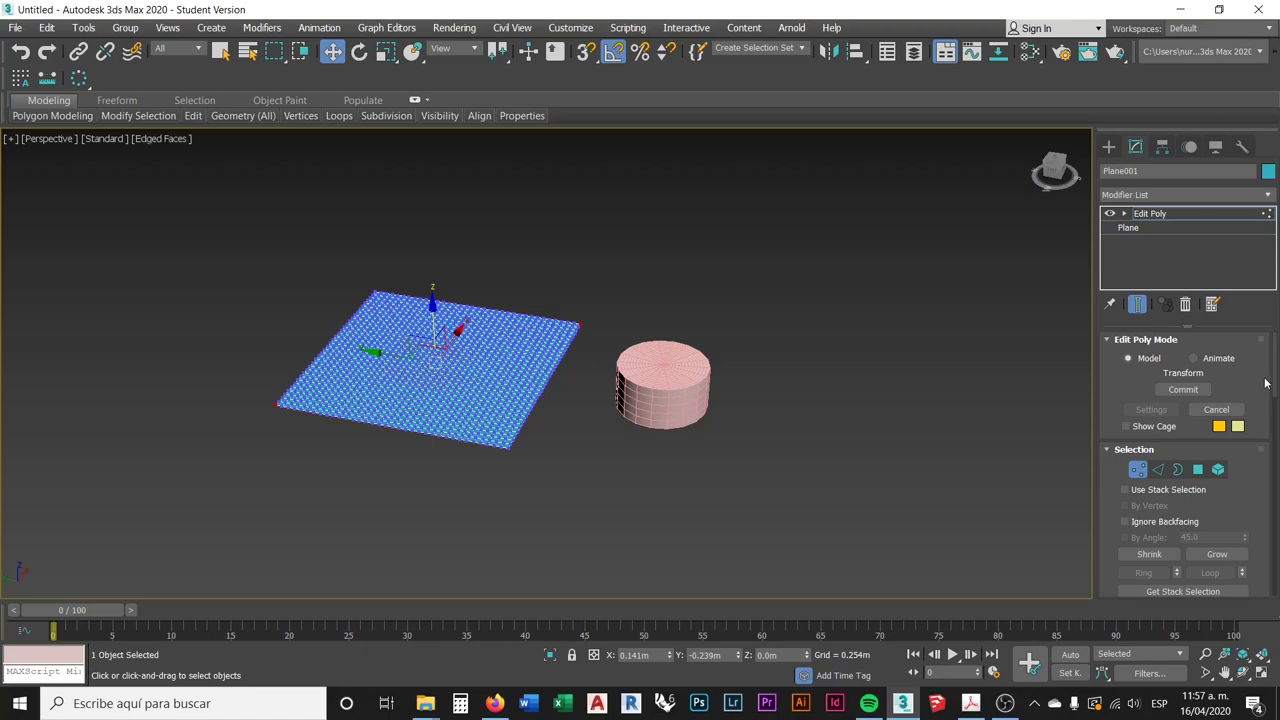
- Bring up the soft selection settings and raise the two selected corner vertices about 1.15 m along Z
{"action": "scroll", "coordinate": [1263, 371], "scroll_direction": "down", "scroll_amount": 1}
{"action": "scroll", "coordinate": [1263, 376], "scroll_direction": "down", "scroll_amount": 6}
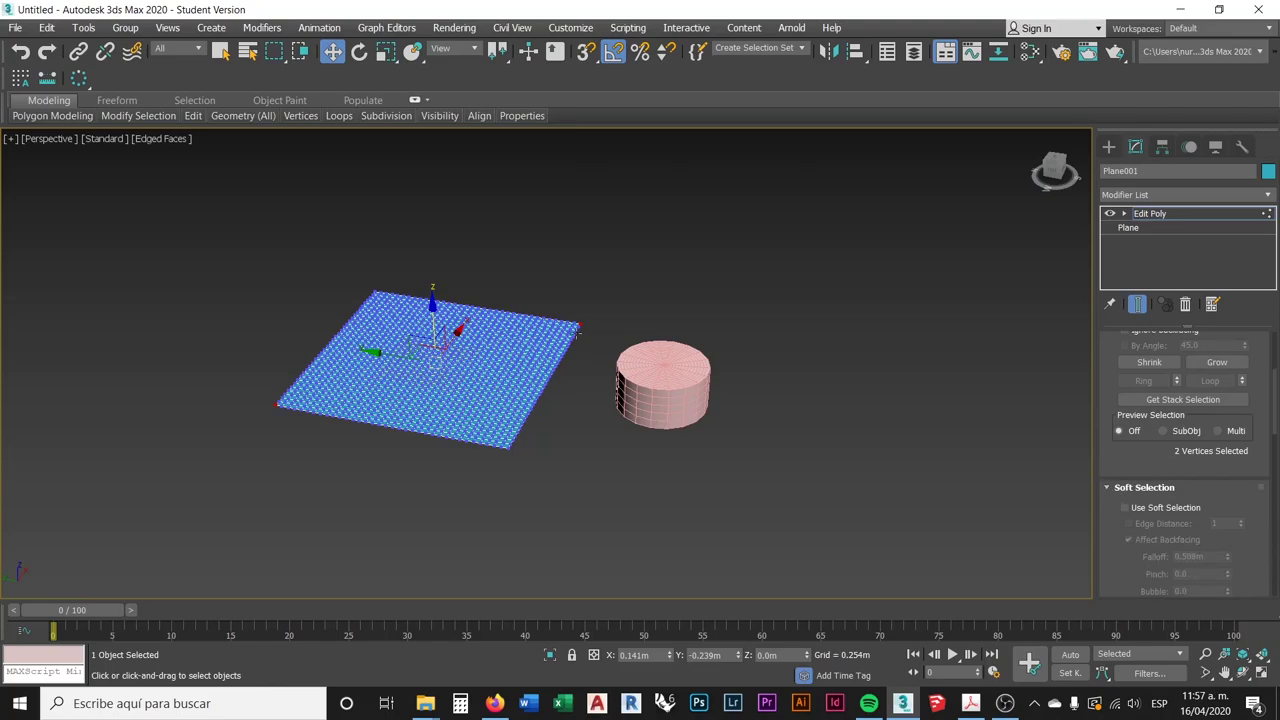
{"action": "middle_click_drag", "start_coordinate": [601, 328], "coordinate": [680, 335]}
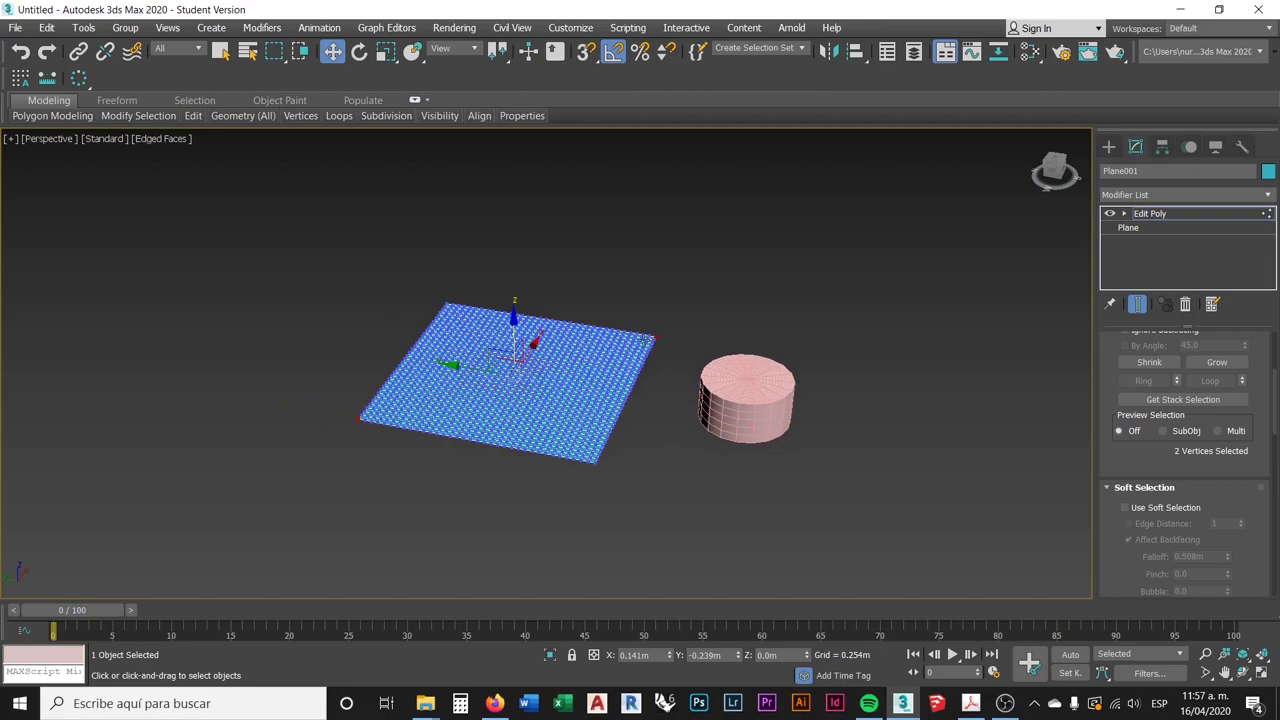
{"action": "scroll", "coordinate": [678, 335], "scroll_direction": "up", "scroll_amount": 5}
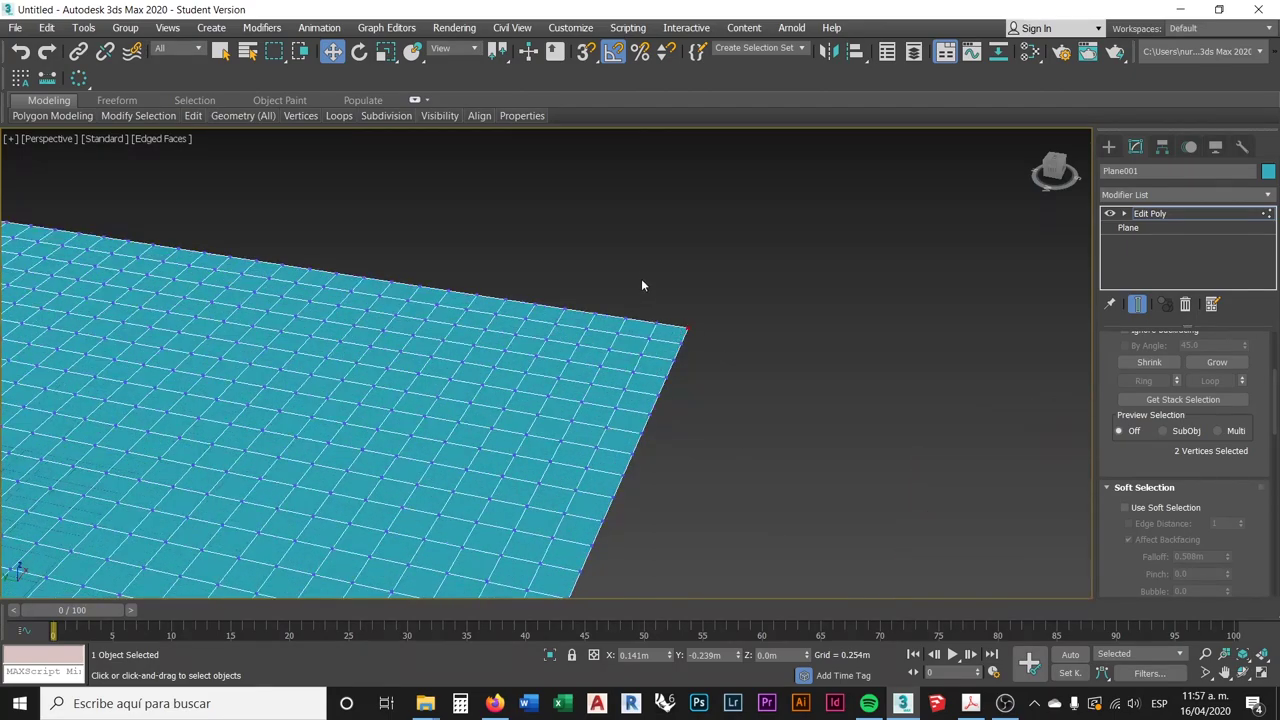
{"action": "middle_click_drag", "start_coordinate": [683, 311], "coordinate": [701, 333]}
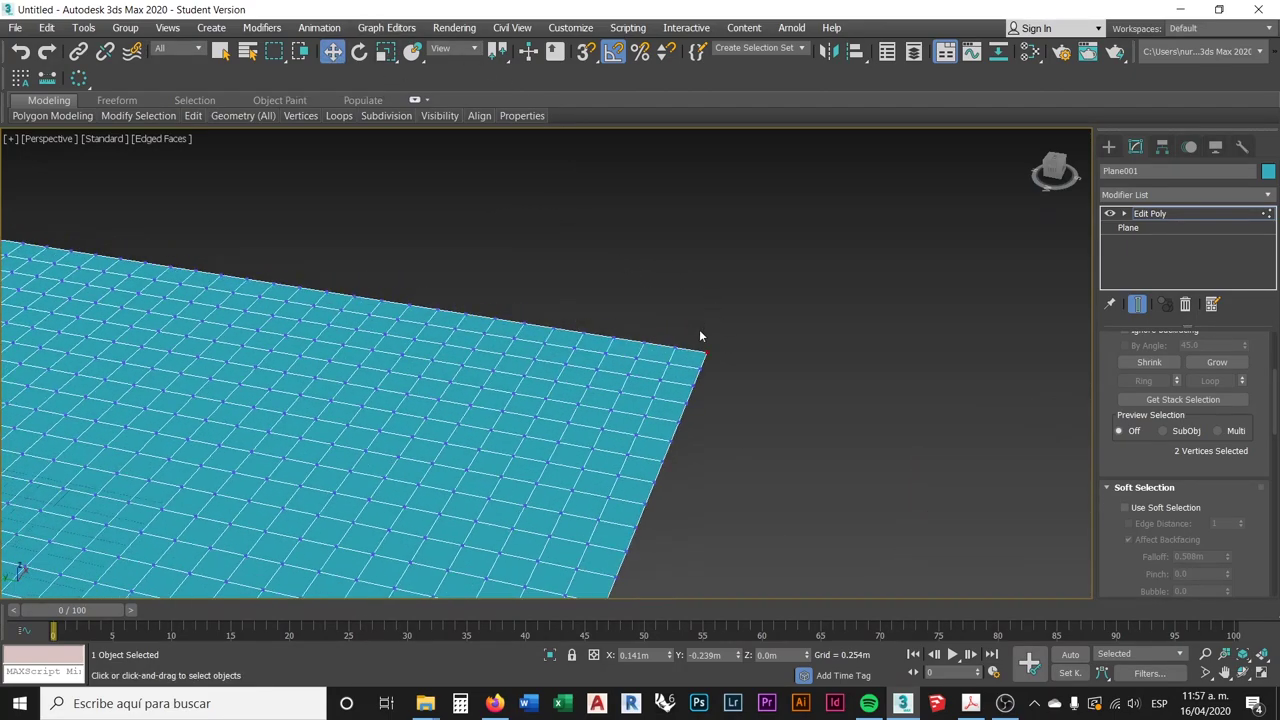
{"action": "scroll", "coordinate": [715, 335], "scroll_direction": "down", "scroll_amount": 5}
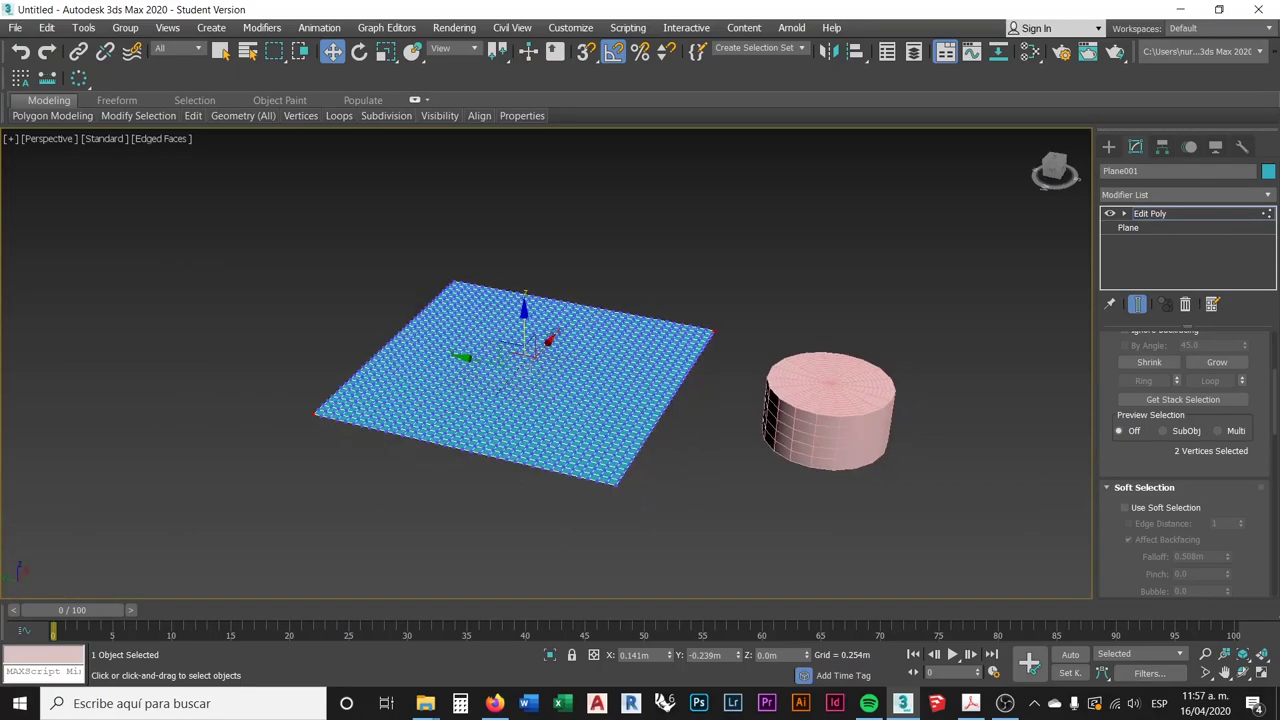
{"action": "scroll", "coordinate": [525, 337], "scroll_direction": "up", "scroll_amount": 3}
{"action": "left_click_drag", "start_coordinate": [524, 326], "coordinate": [523, 289]}
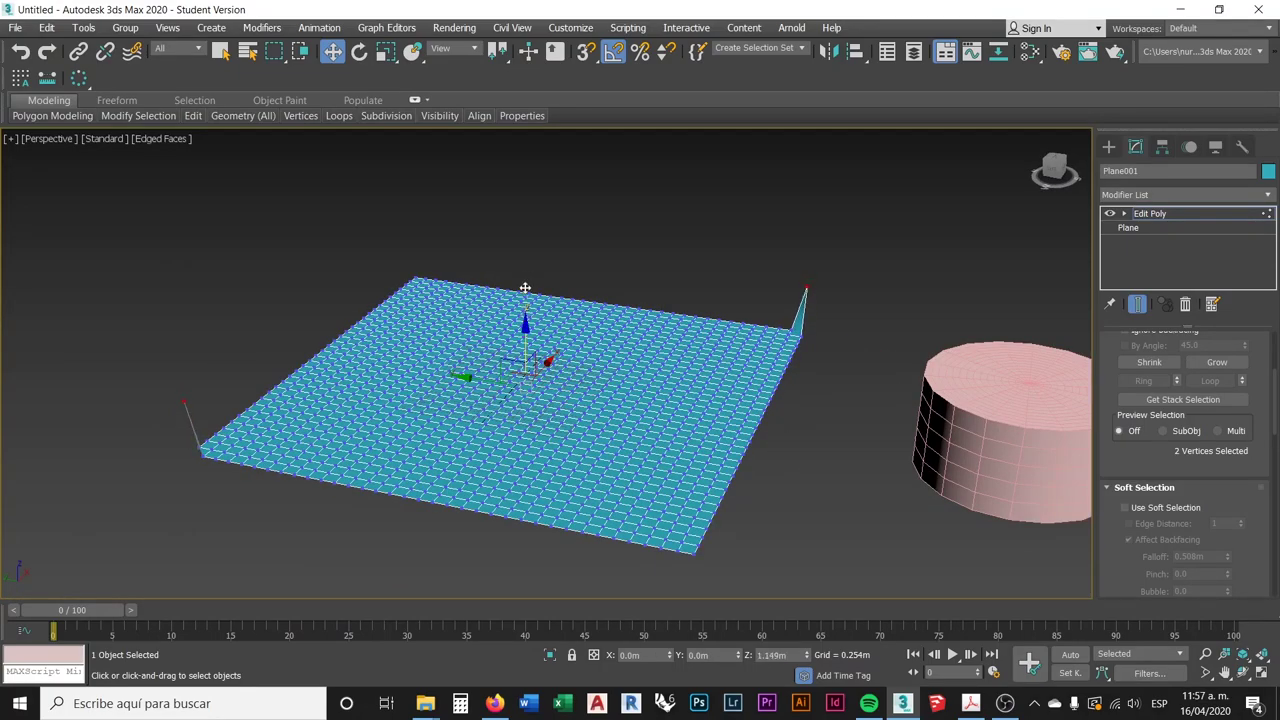
- Select the two border vertices on either side of the raised corner nearest the cylinder
{"action": "scroll", "coordinate": [806, 325], "scroll_direction": "up", "scroll_amount": 5}
{"action": "left_click", "coordinate": [778, 320]}
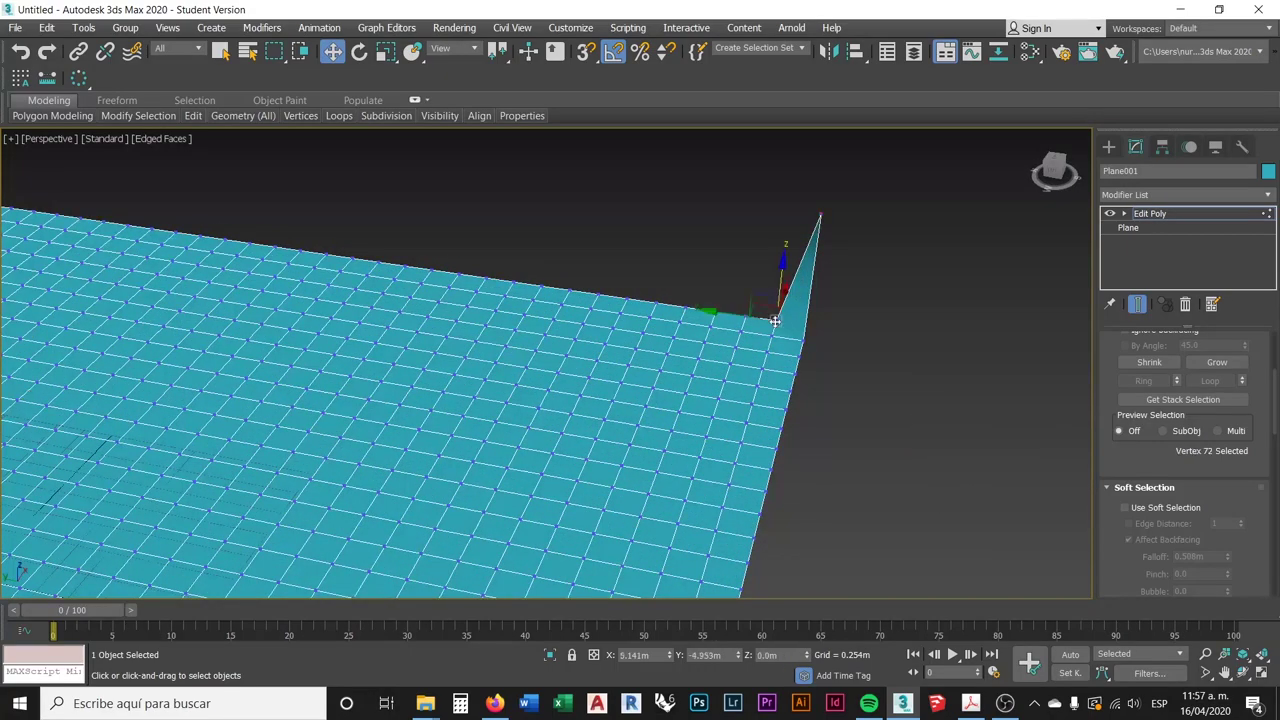
{"action": "left_click", "coordinate": [800, 342], "text": "ctrl"}
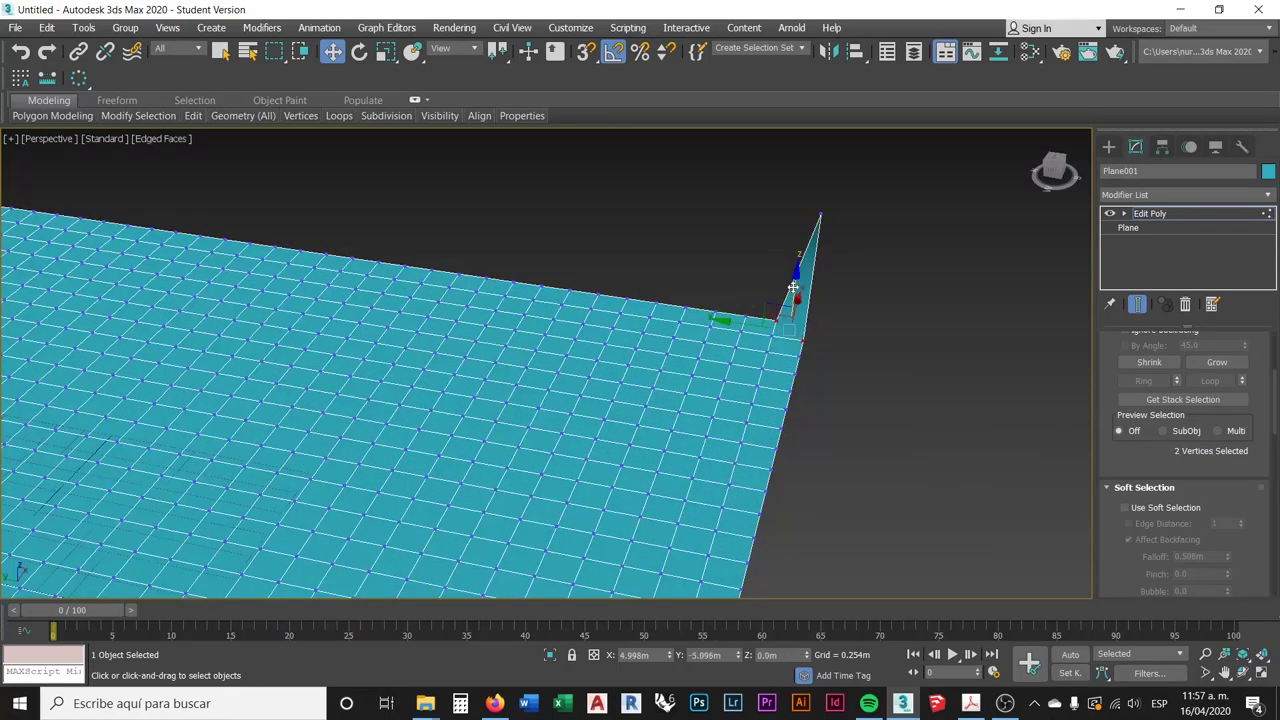
- Try to raise the vertices next to the plane's lifted corner, row by row, to form a stepped slope
{"action": "left_click_drag", "start_coordinate": [795, 285], "coordinate": [789, 221]}
{"action": "left_click", "coordinate": [746, 318]}
{"action": "left_click", "coordinate": [771, 334], "text": "ctrl"}
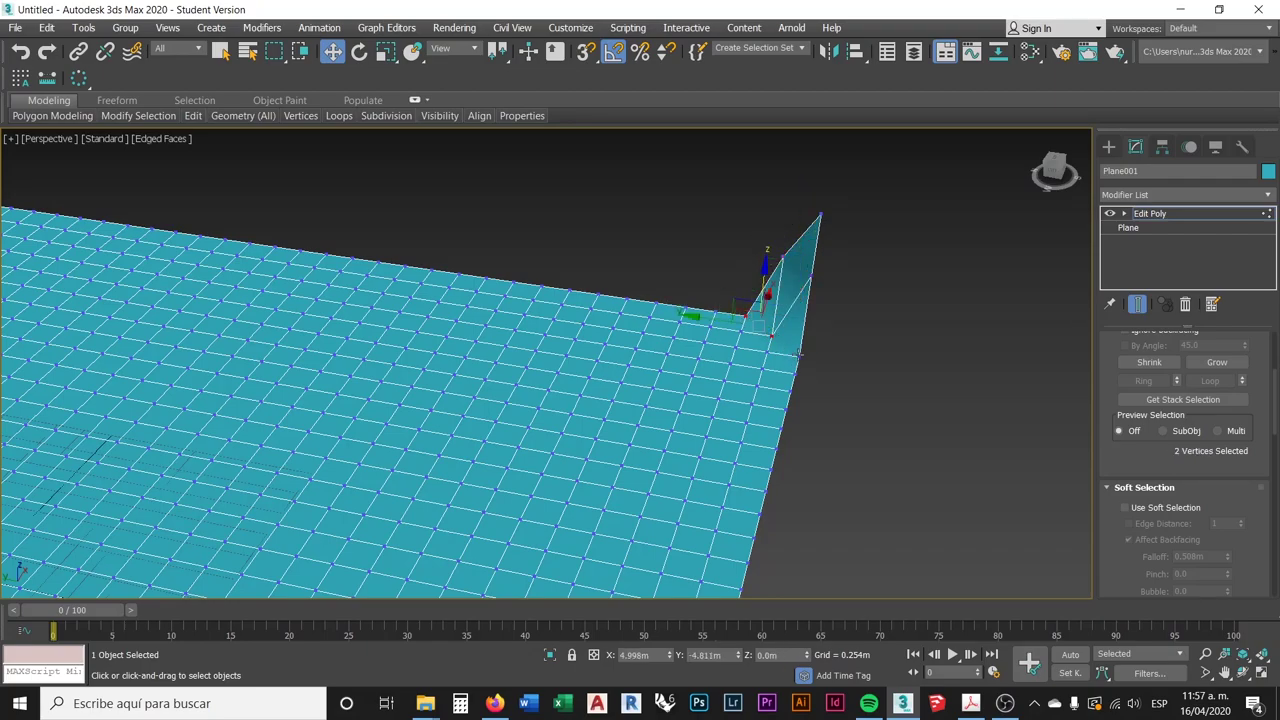
{"action": "left_click", "coordinate": [782, 258], "text": "ctrl"}
{"action": "left_click_drag", "start_coordinate": [772, 284], "coordinate": [770, 247]}
{"action": "middle_click_drag", "start_coordinate": [770, 247], "coordinate": [807, 292], "text": "alt"}
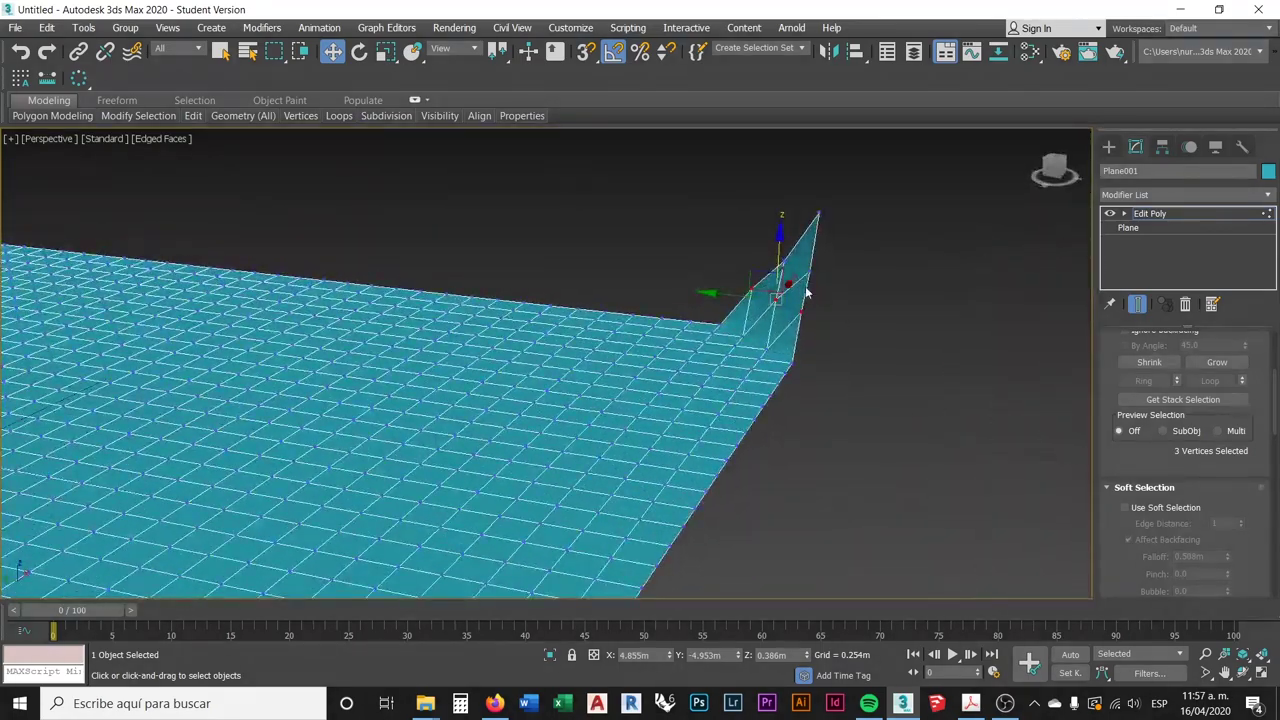
- Undo the vertex lifts at the plane's corner back to the flat plane with two opposite corner vertices selected
{"action": "key", "text": "ctrl+z"}
{"action": "key", "text": "ctrl+z"}
{"action": "key", "text": "ctrl+z"}
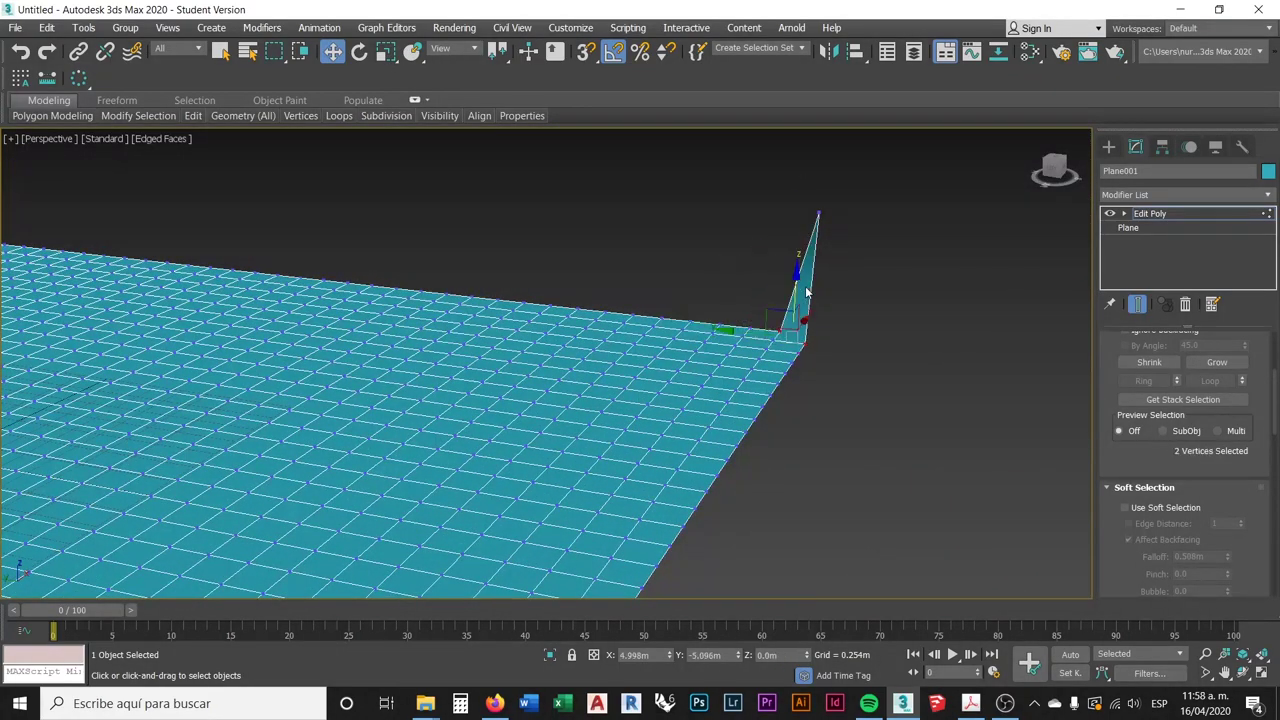
{"action": "key", "text": "ctrl+z"}
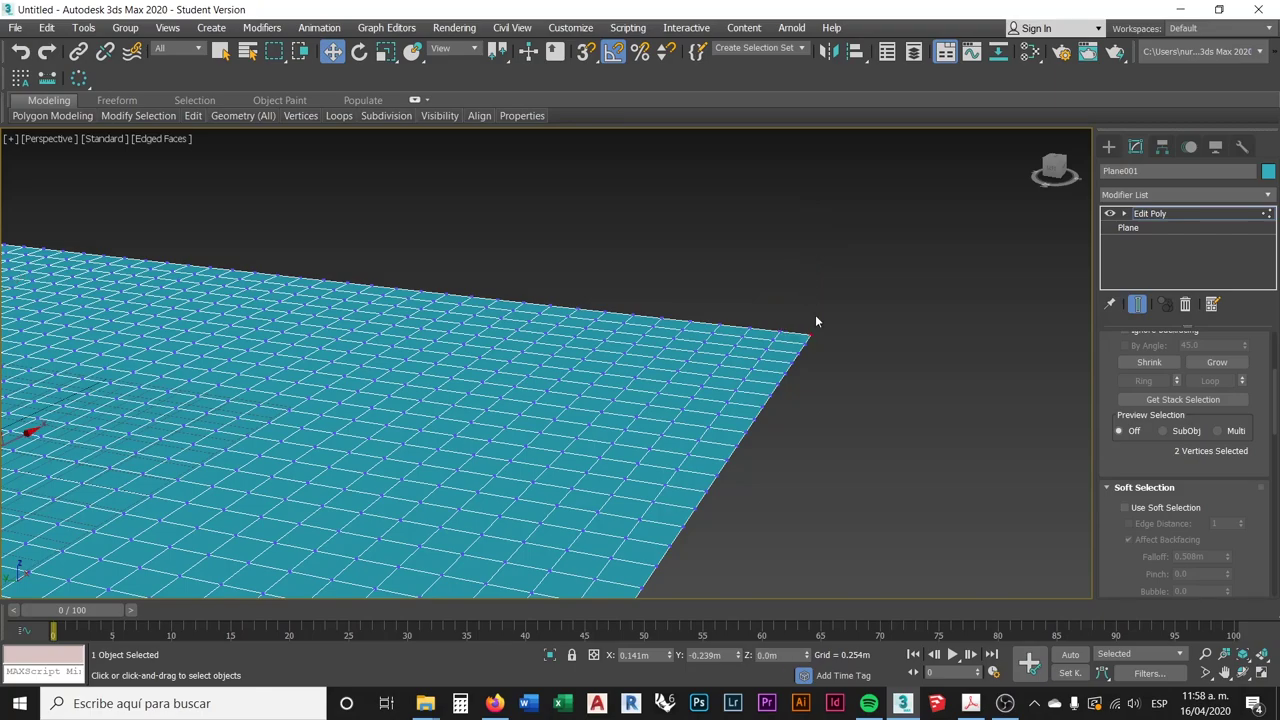
- Enable Use Soft Selection for the plane's two selected corner vertices
{"action": "key", "text": "z"}
{"action": "middle_click_drag", "start_coordinate": [789, 352], "coordinate": [749, 397], "text": "alt"}
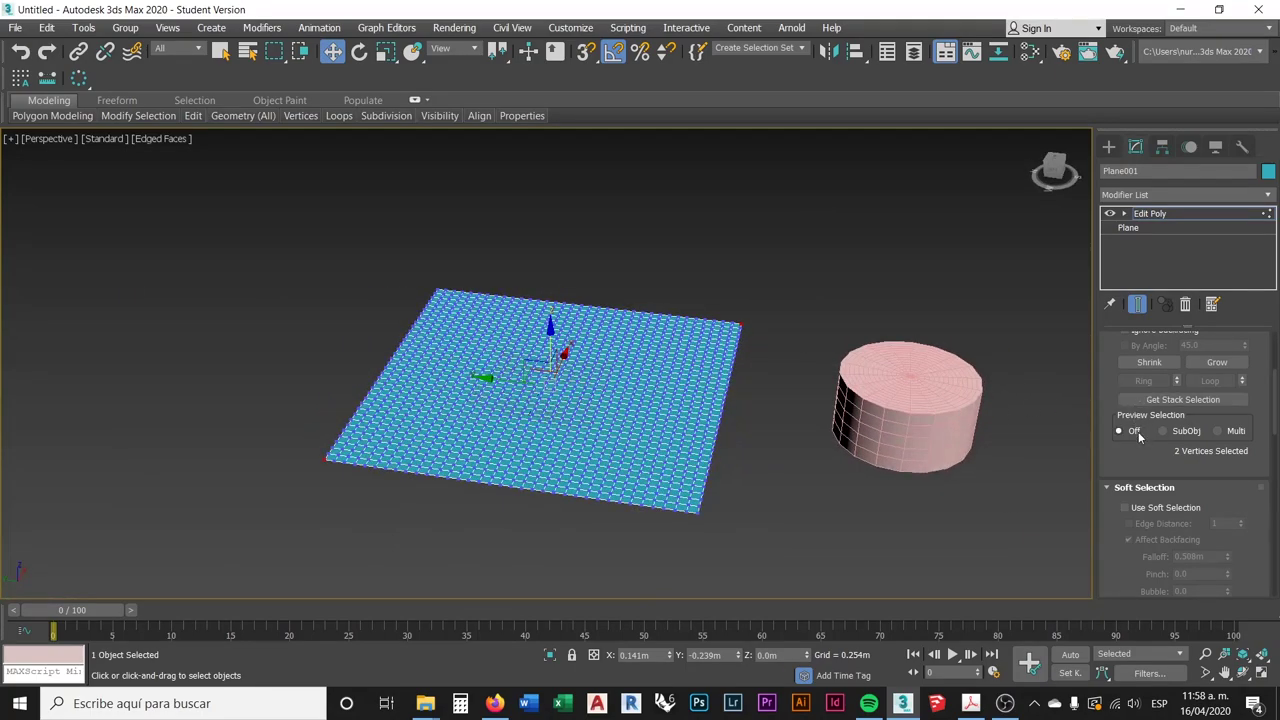
{"action": "left_click_drag", "start_coordinate": [1145, 462], "coordinate": [1138, 405]}
{"action": "scroll", "coordinate": [1135, 404], "scroll_direction": "up", "scroll_amount": 1}
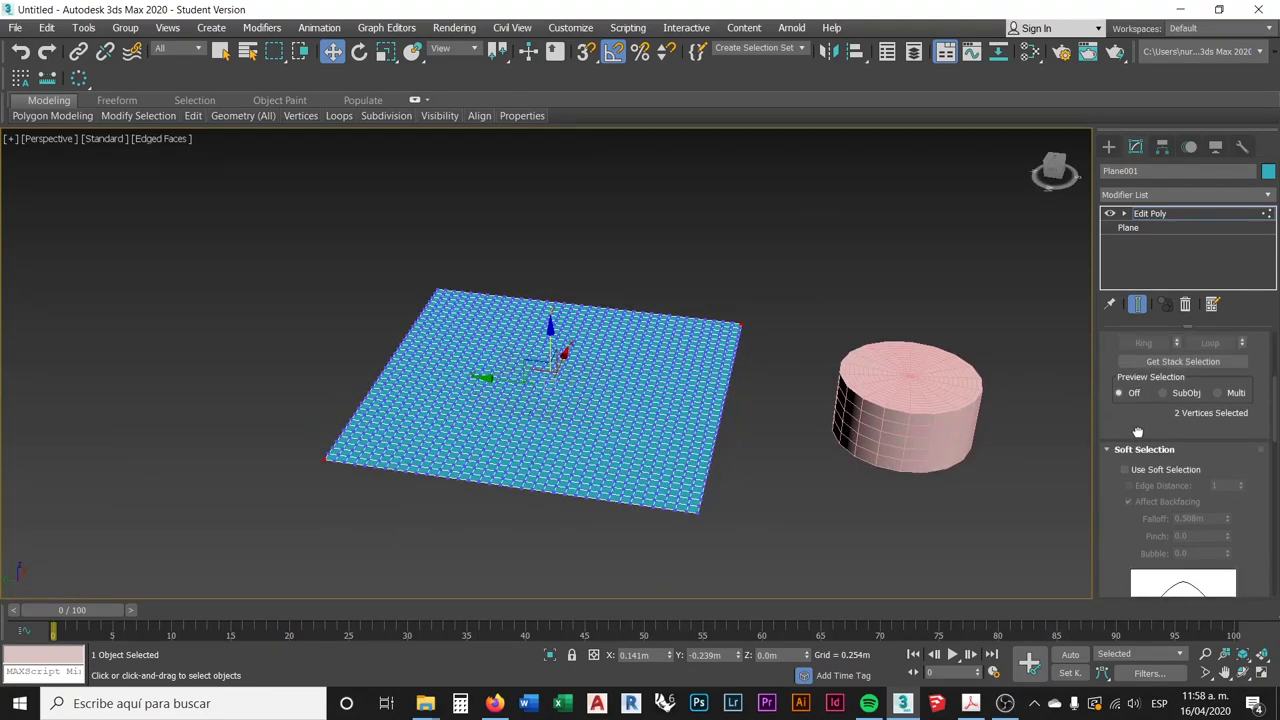
{"action": "scroll", "coordinate": [1138, 432], "scroll_direction": "up", "scroll_amount": 1}
{"action": "scroll", "coordinate": [1138, 432], "scroll_direction": "up", "scroll_amount": 5}
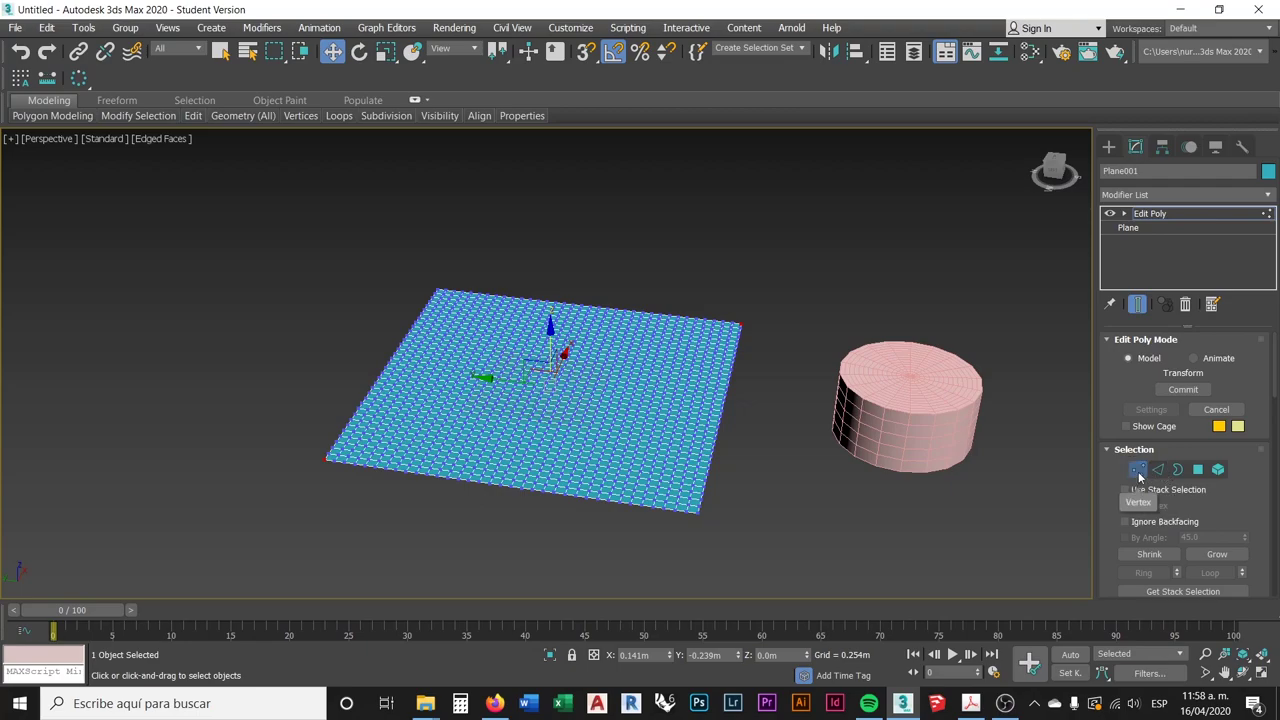
{"action": "scroll", "coordinate": [1250, 470], "scroll_direction": "down", "scroll_amount": 5}
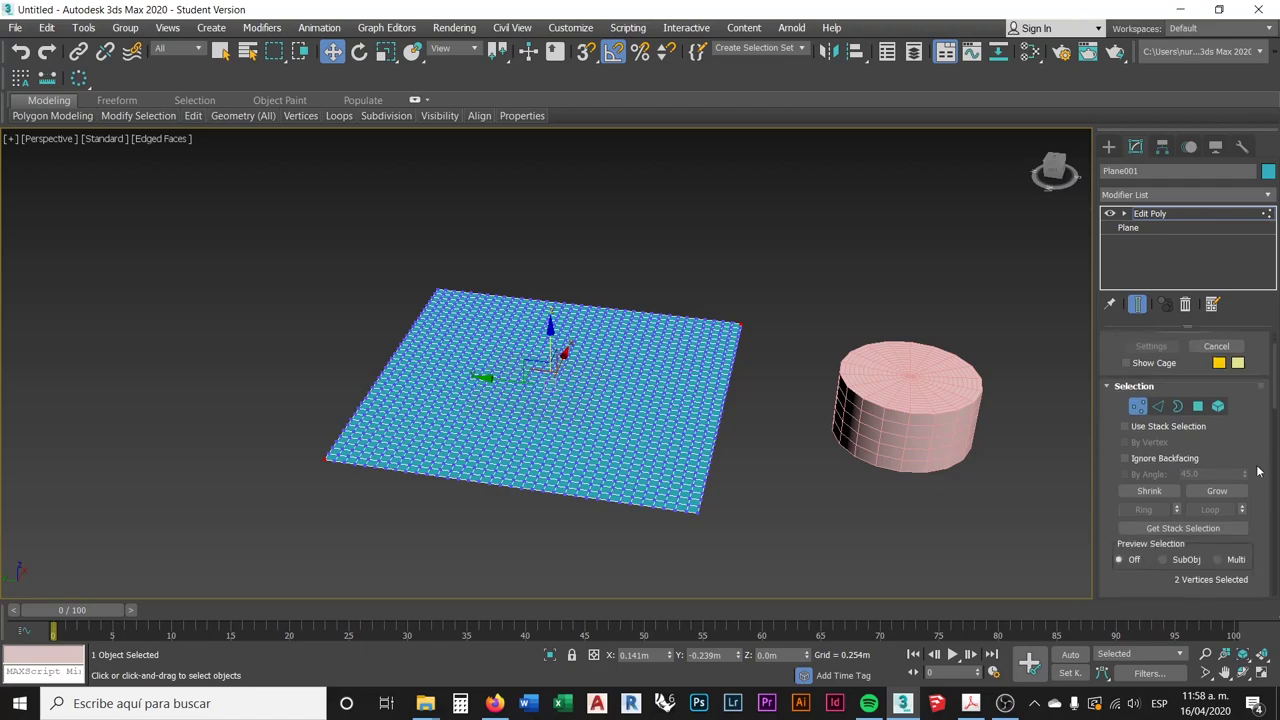
{"action": "scroll", "coordinate": [1255, 462], "scroll_direction": "down", "scroll_amount": 3}
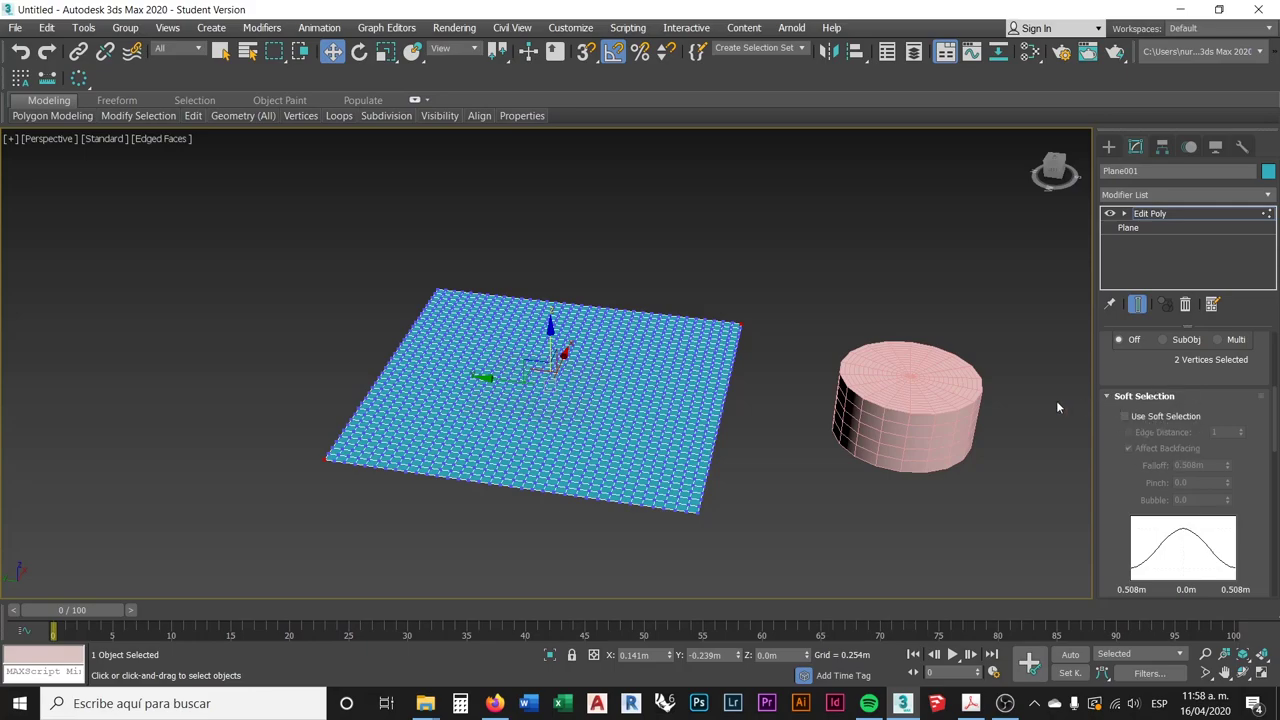
{"action": "left_click", "coordinate": [1125, 416]}
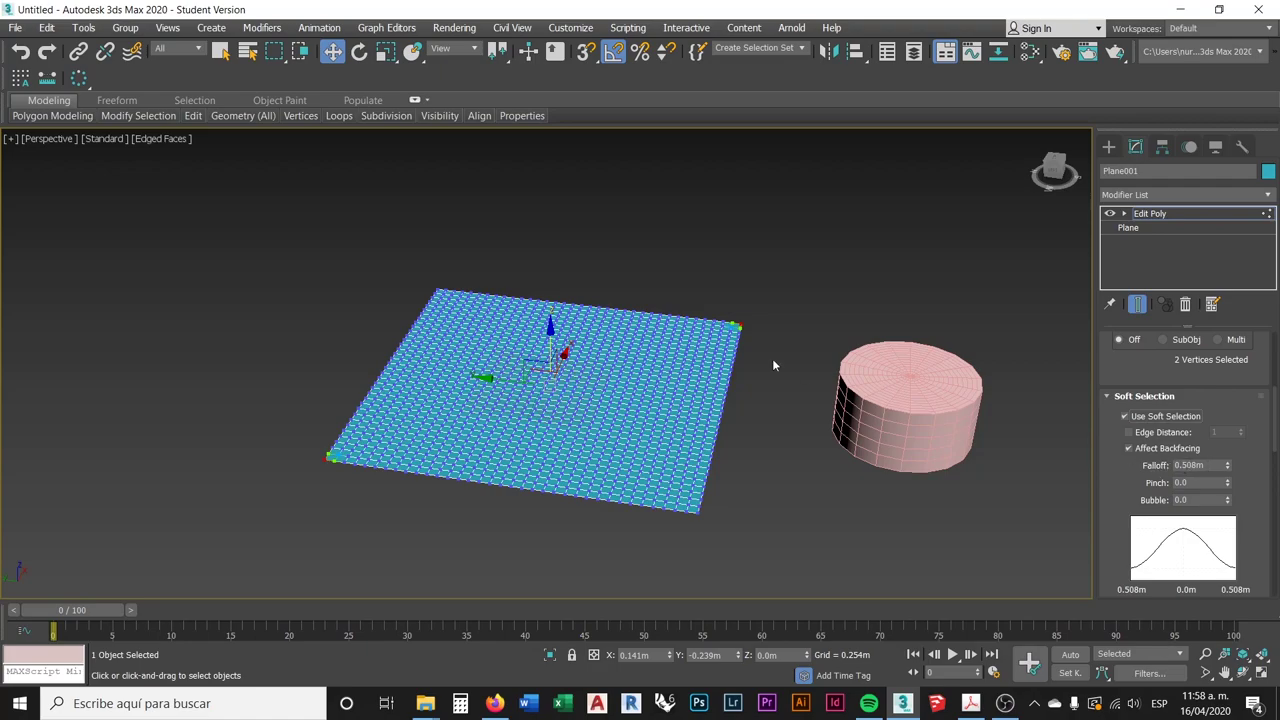
- Increase the soft selection falloff around the plane's selected corner vertices to 3.089 m
{"action": "mouse_move", "coordinate": [769, 352]}
{"action": "middle_mouse_down"}
{"action": "mouse_move", "coordinate": [794, 346]}
{"action": "mouse_move", "coordinate": [776, 354]}
{"action": "middle_mouse_up"}
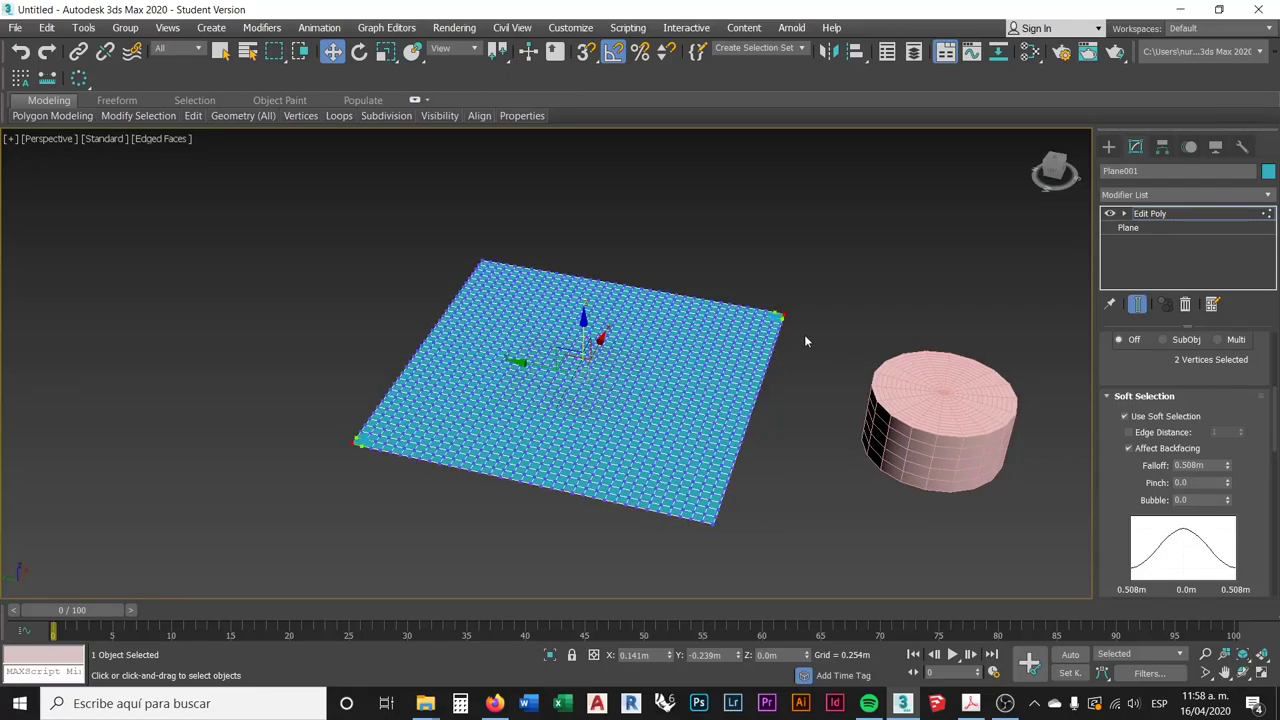
{"action": "middle_click_drag", "start_coordinate": [797, 340], "coordinate": [820, 343]}
{"action": "scroll", "coordinate": [803, 337], "scroll_direction": "up", "scroll_amount": 4}
{"action": "scroll", "coordinate": [800, 319], "scroll_direction": "up", "scroll_amount": 2}
{"action": "scroll", "coordinate": [800, 319], "scroll_direction": "up", "scroll_amount": 1}
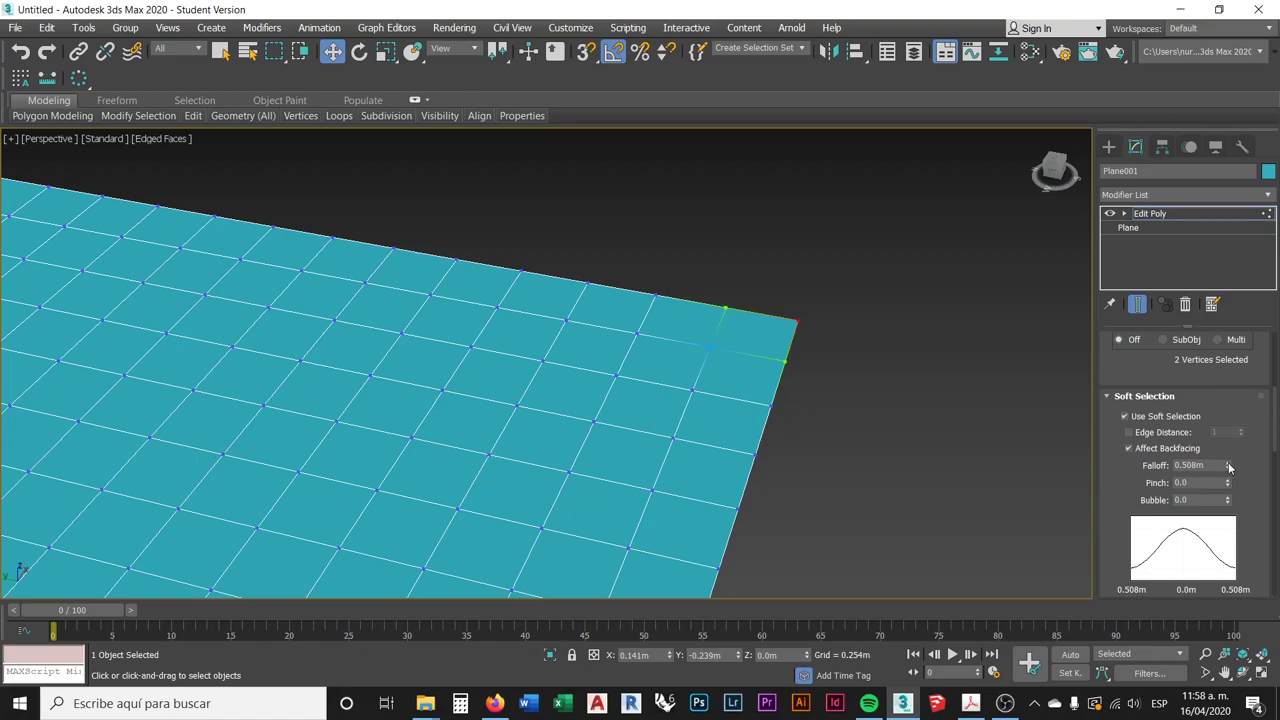
{"action": "scroll", "coordinate": [880, 358], "scroll_direction": "down", "scroll_amount": 5}
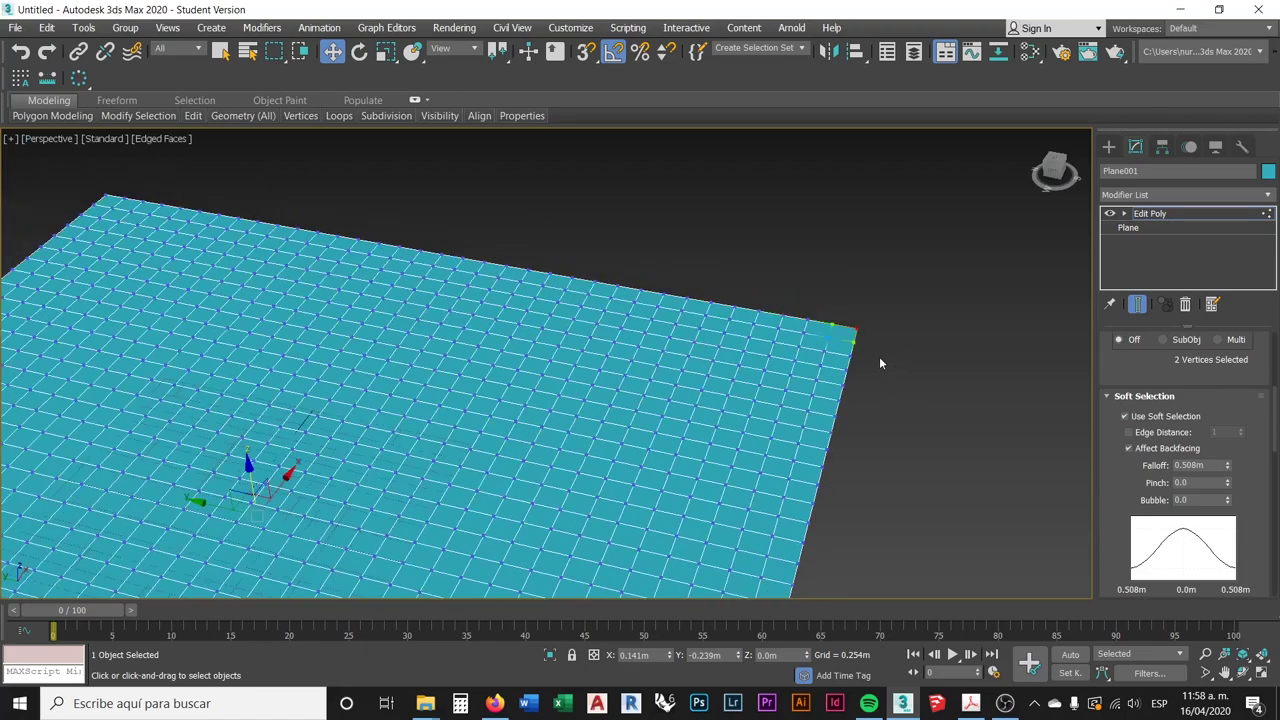
{"action": "left_click_drag", "start_coordinate": [1228, 468], "coordinate": [1192, 144]}
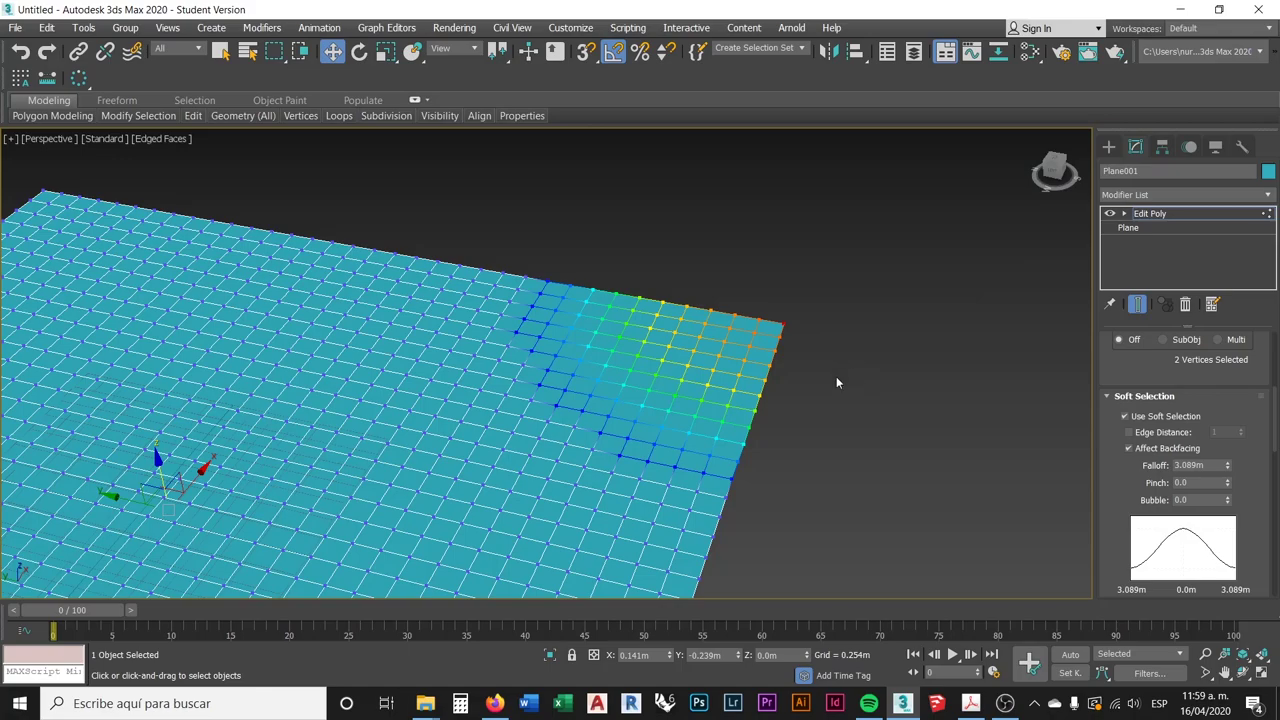
- Try raising the plane's two soft-selected corners about 0.63 m along Z, and undo the move
{"action": "middle_click_drag", "start_coordinate": [815, 404], "coordinate": [758, 374], "text": "alt"}
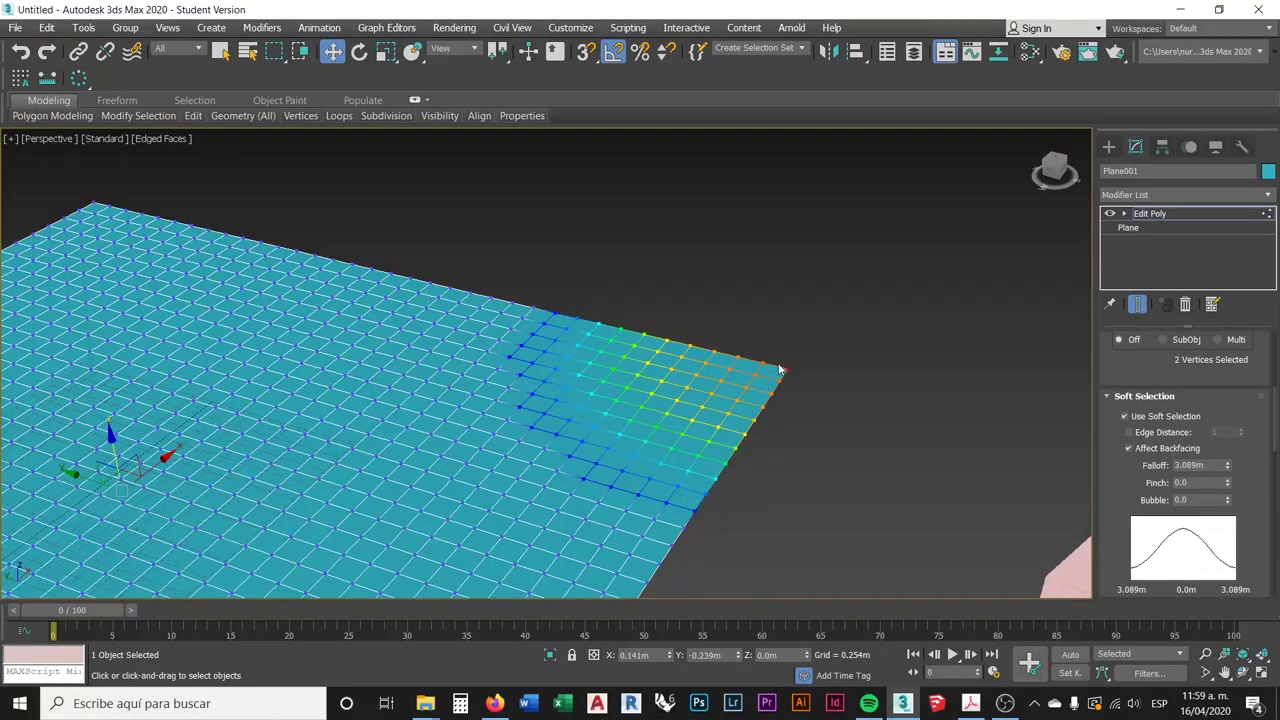
{"action": "middle_click_drag", "start_coordinate": [819, 417], "coordinate": [852, 392]}
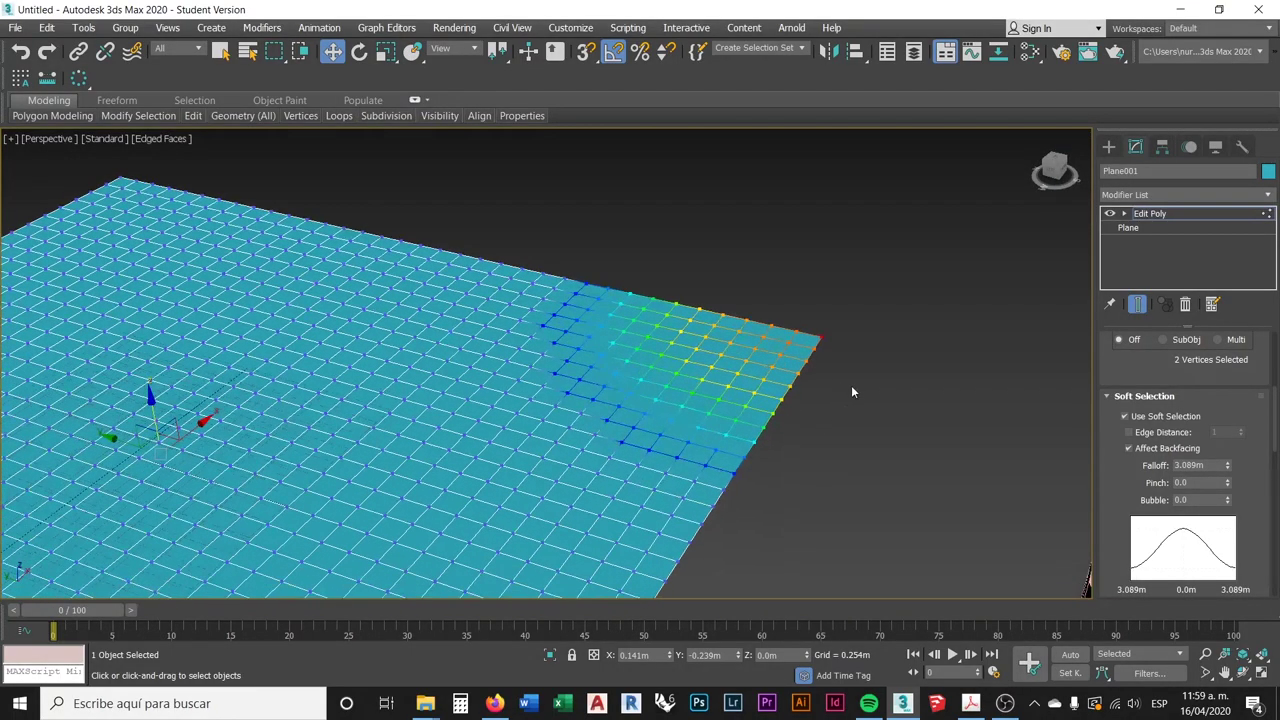
{"action": "scroll", "coordinate": [851, 392], "scroll_direction": "down", "scroll_amount": 4}
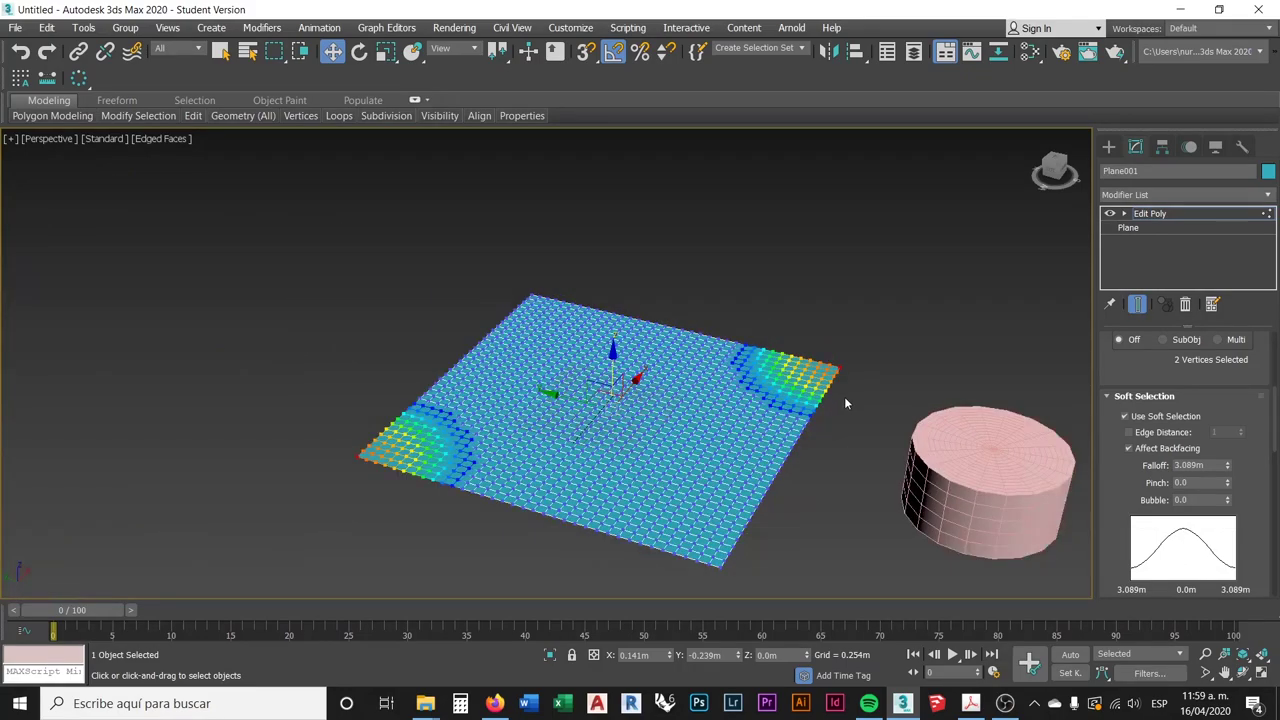
{"action": "middle_click_drag", "start_coordinate": [787, 385], "coordinate": [784, 354]}
{"action": "scroll", "coordinate": [723, 365], "scroll_direction": "up", "scroll_amount": 3}
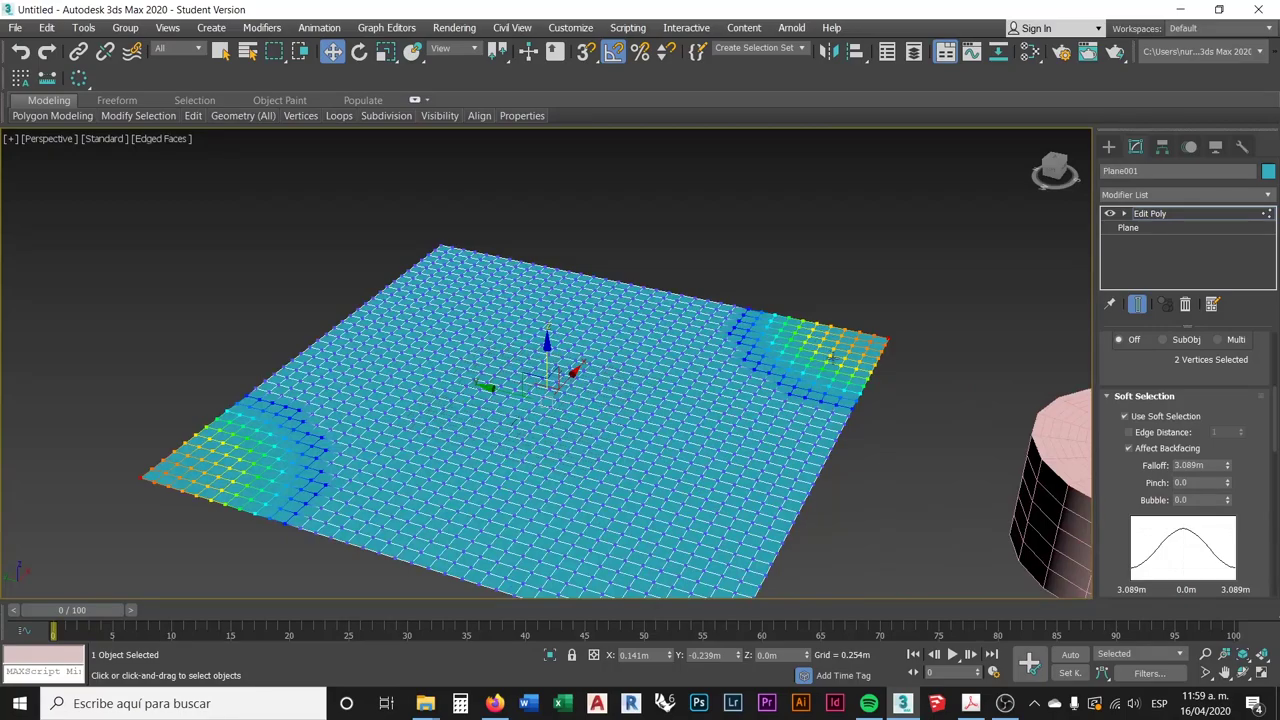
{"action": "middle_click_drag", "start_coordinate": [575, 361], "coordinate": [595, 337]}
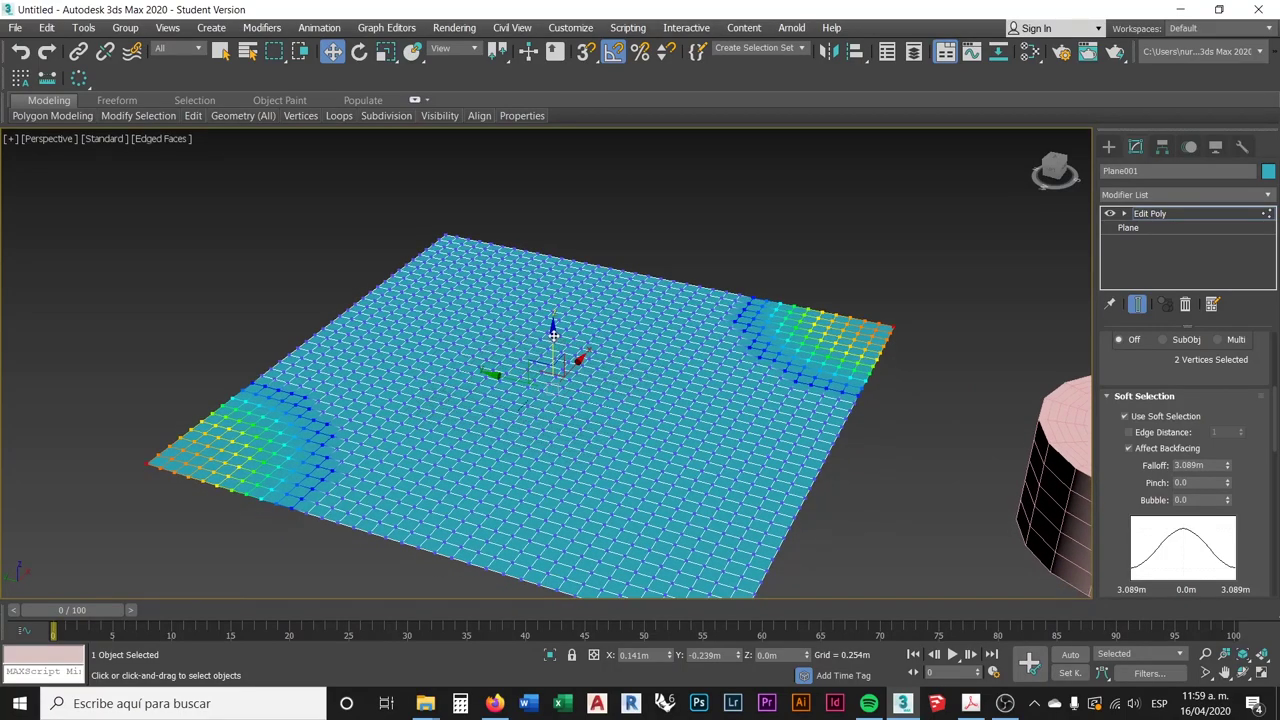
{"action": "middle_click_drag", "start_coordinate": [858, 362], "coordinate": [786, 400]}
{"action": "scroll", "coordinate": [786, 400], "scroll_direction": "up", "scroll_amount": 5}
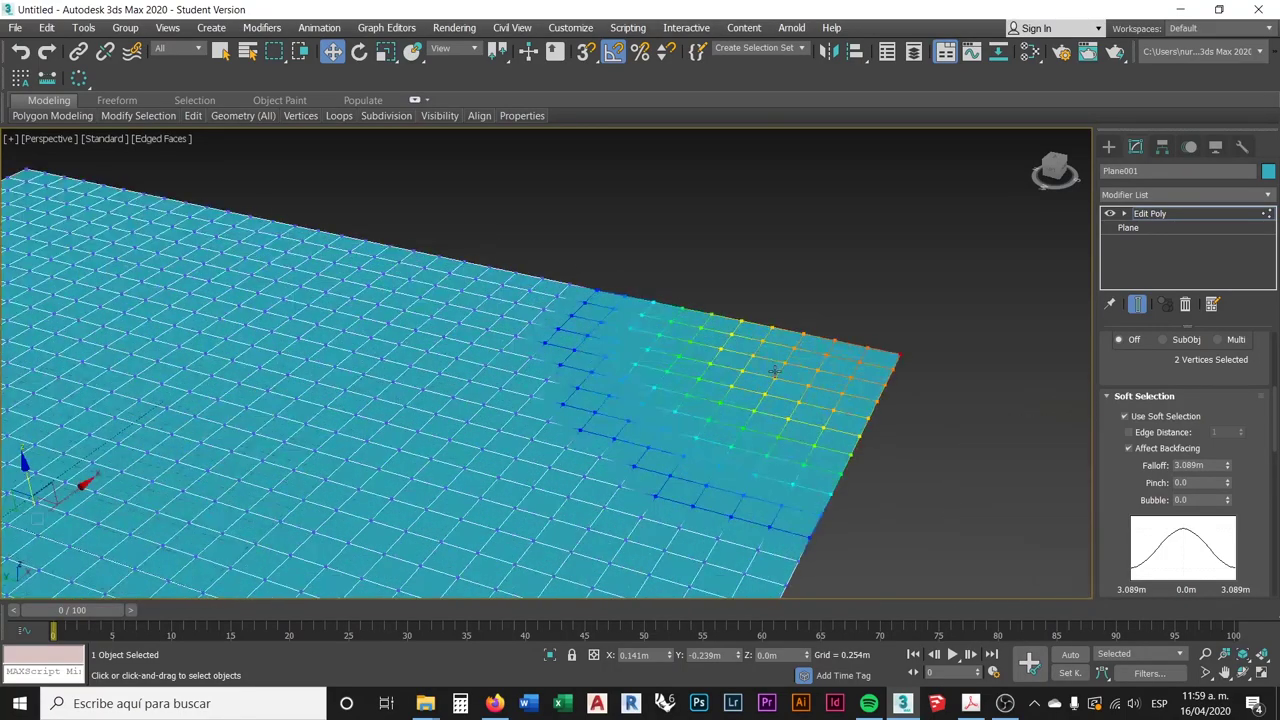
{"action": "scroll", "coordinate": [770, 390], "scroll_direction": "down", "scroll_amount": 5}
{"action": "middle_click_drag", "start_coordinate": [549, 381], "coordinate": [555, 368]}
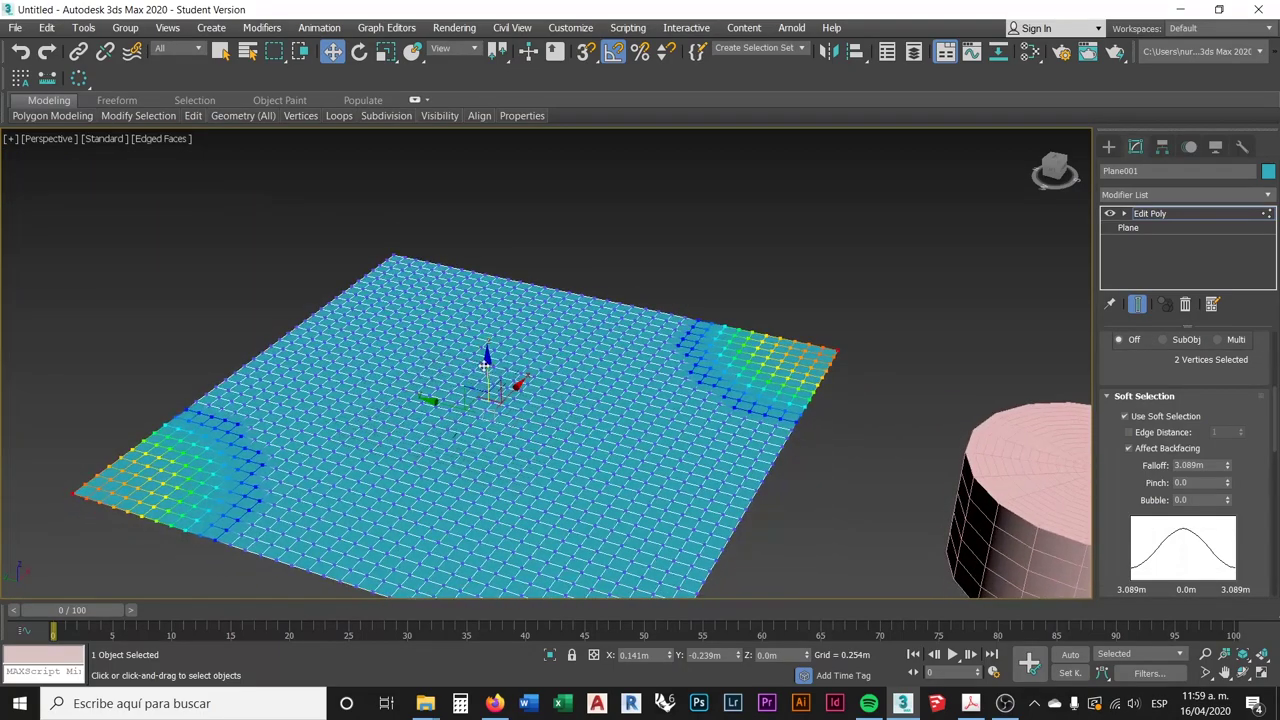
{"action": "left_click_drag", "start_coordinate": [488, 361], "coordinate": [486, 288]}
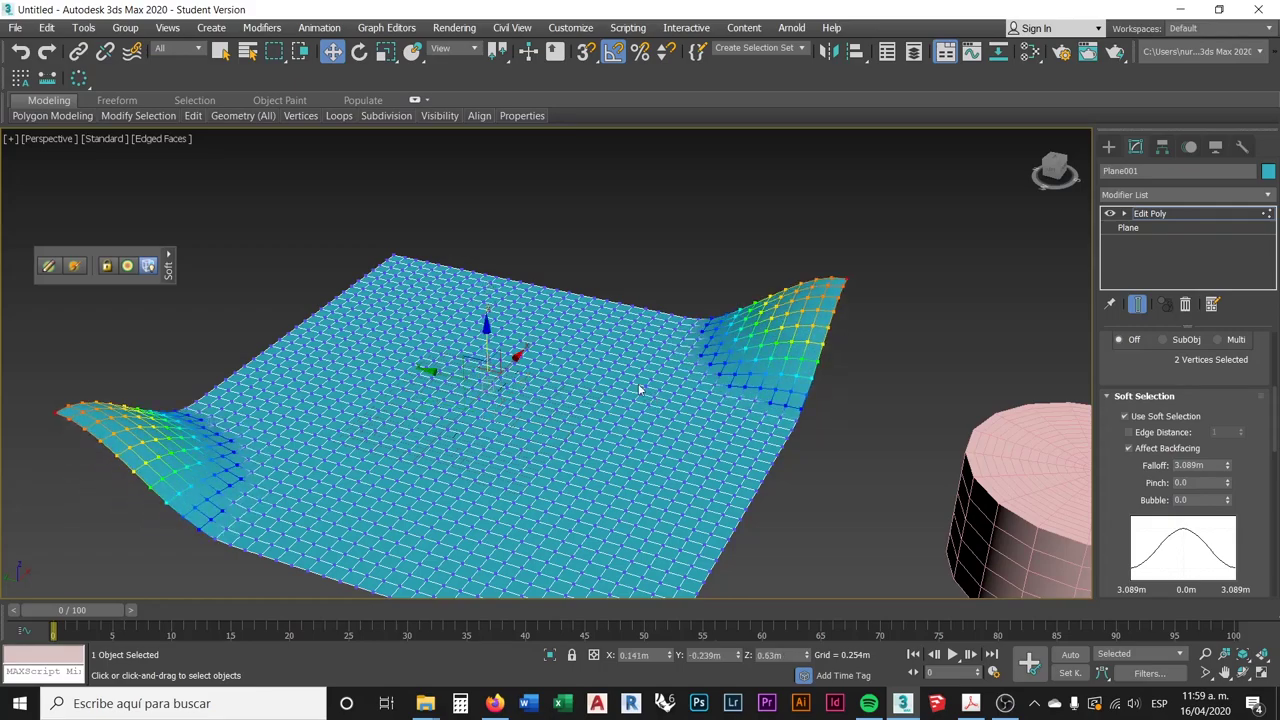
{"action": "key", "text": "ctrl+z"}
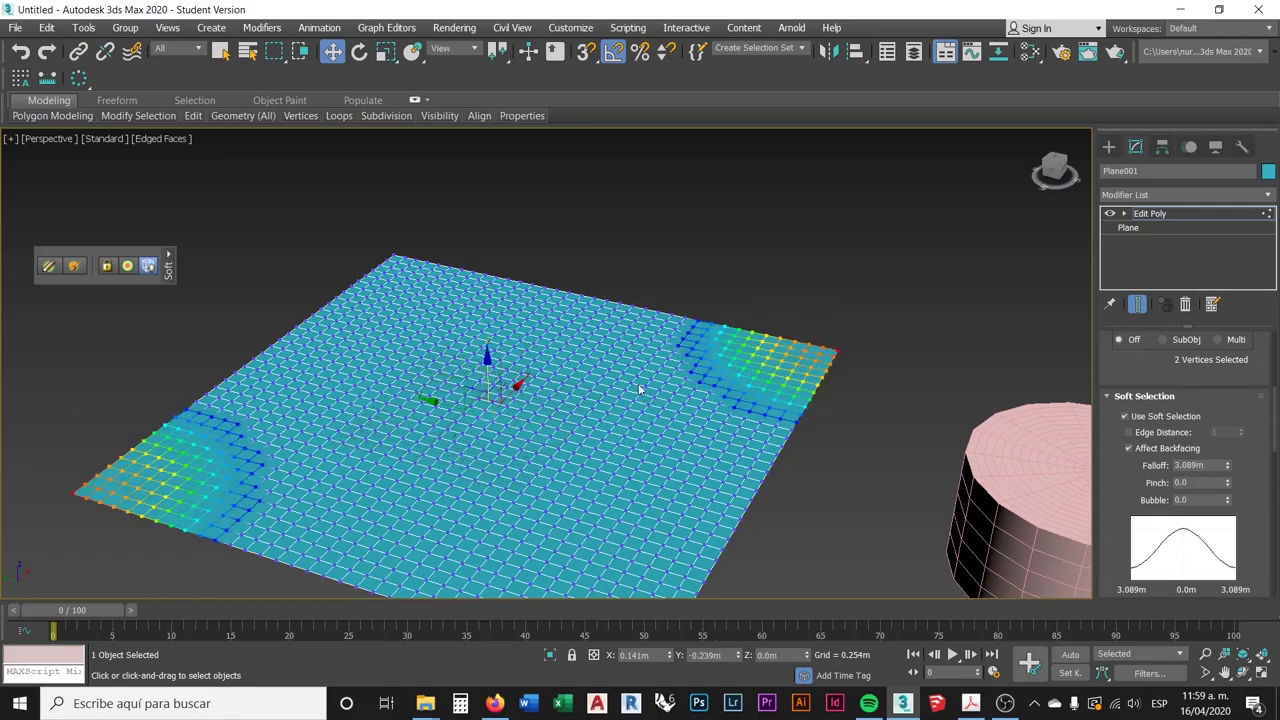
- Examine the Falloff, Pinch and Bubble settings of the plane's soft selection
{"action": "middle_click_drag", "start_coordinate": [883, 401], "coordinate": [830, 332]}
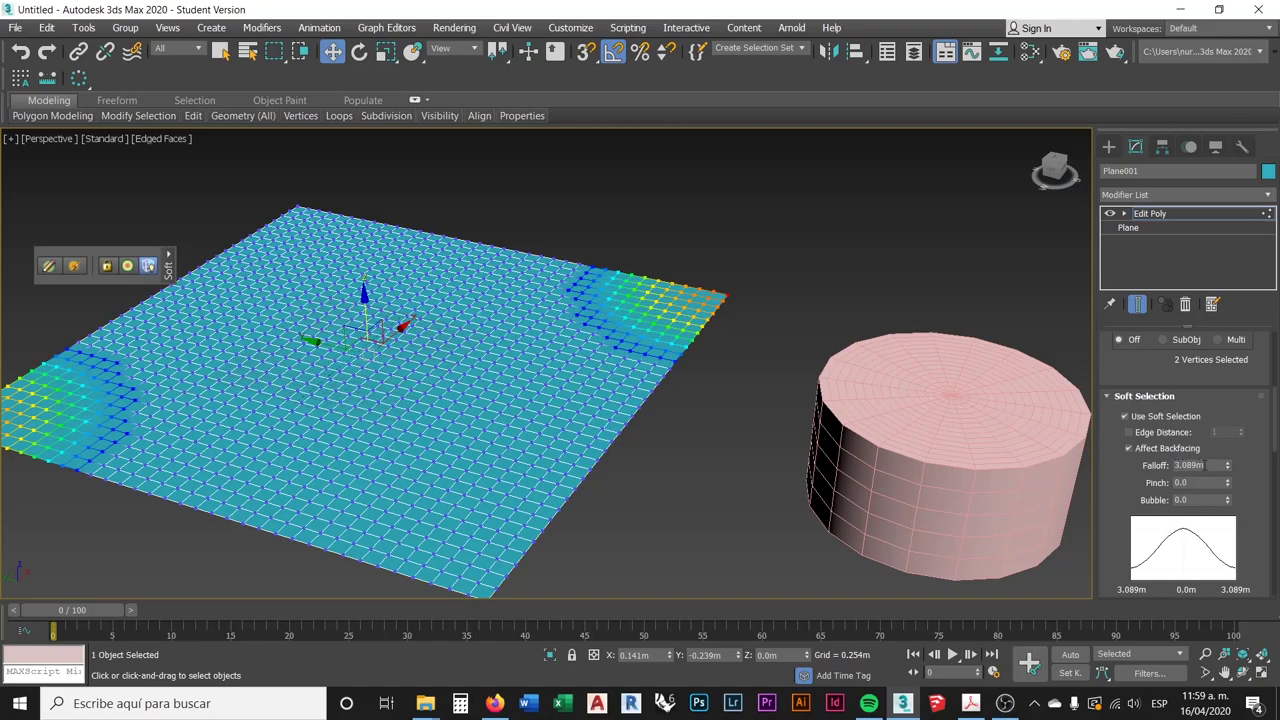
{"action": "double_click", "coordinate": [1213, 465]}
{"action": "double_click", "coordinate": [1192, 482]}
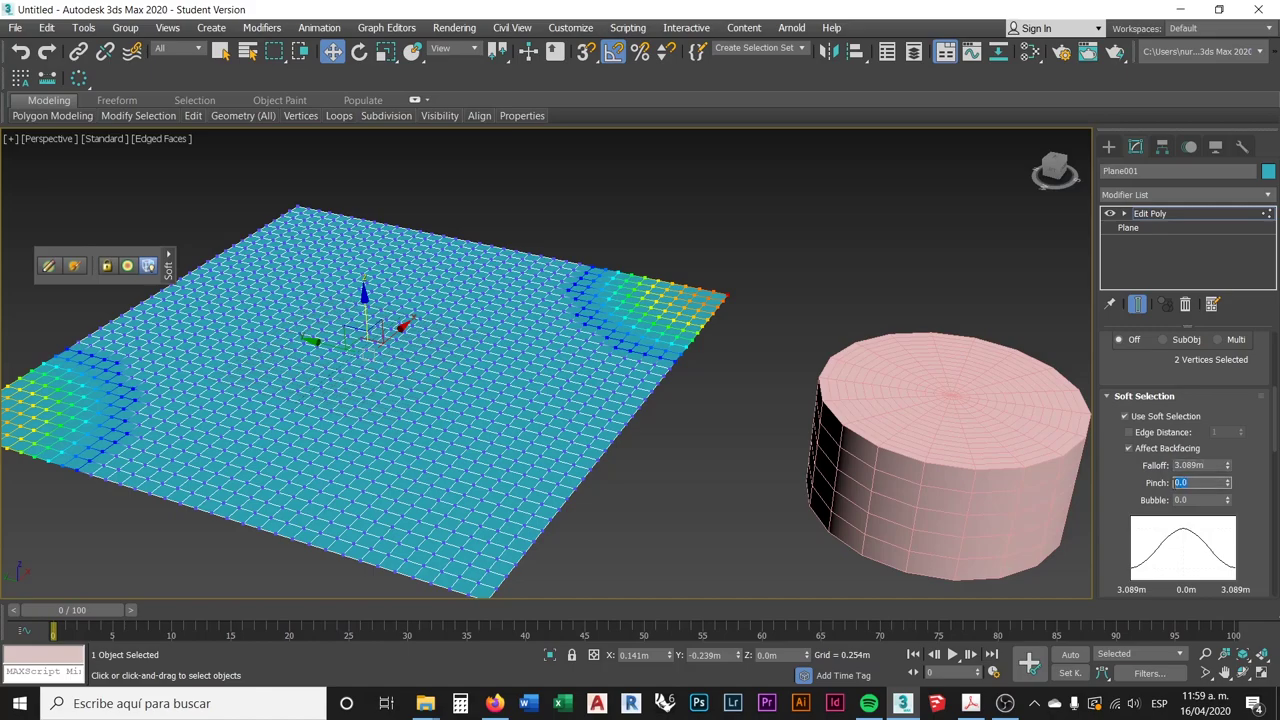
{"action": "double_click", "coordinate": [1197, 500]}
{"action": "left_click", "coordinate": [1194, 481]}
- Leave the plane's vertex editing and select the pink cylinder for modification
{"action": "middle_click_drag", "start_coordinate": [839, 326], "coordinate": [772, 321]}
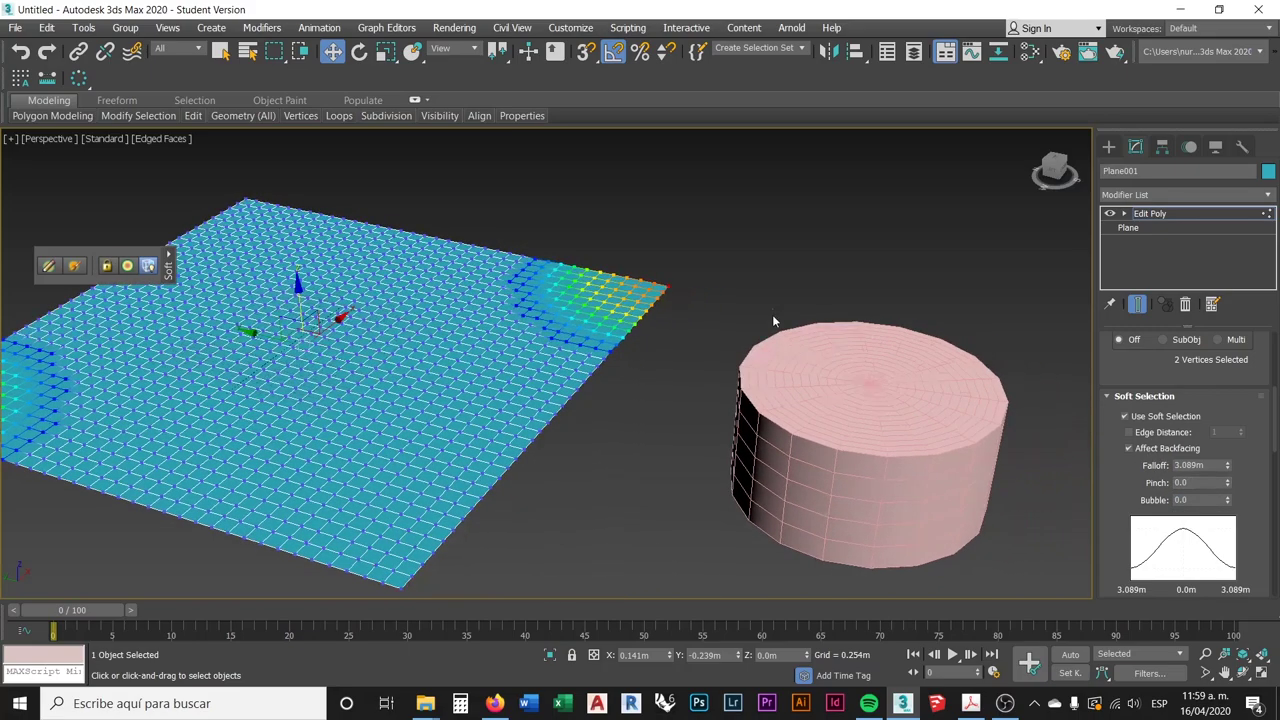
{"action": "middle_click_drag", "start_coordinate": [857, 347], "coordinate": [766, 314]}
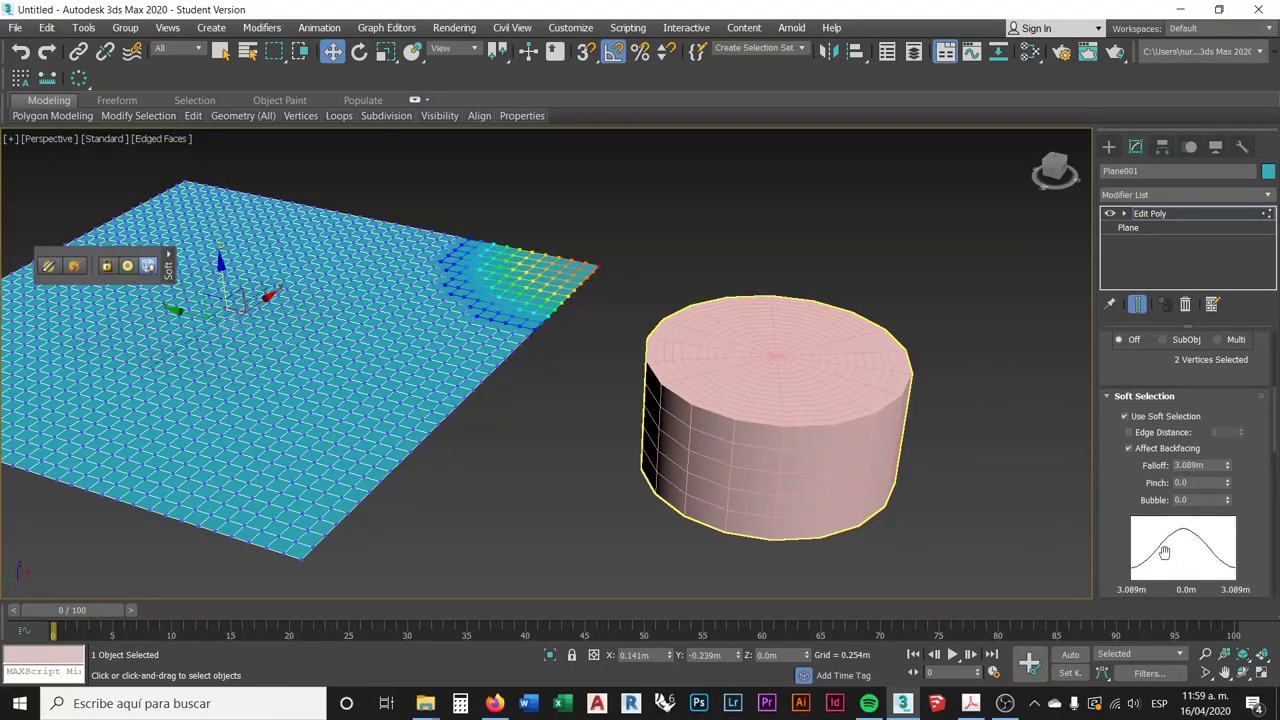
{"action": "middle_click_drag", "start_coordinate": [938, 440], "coordinate": [724, 392]}
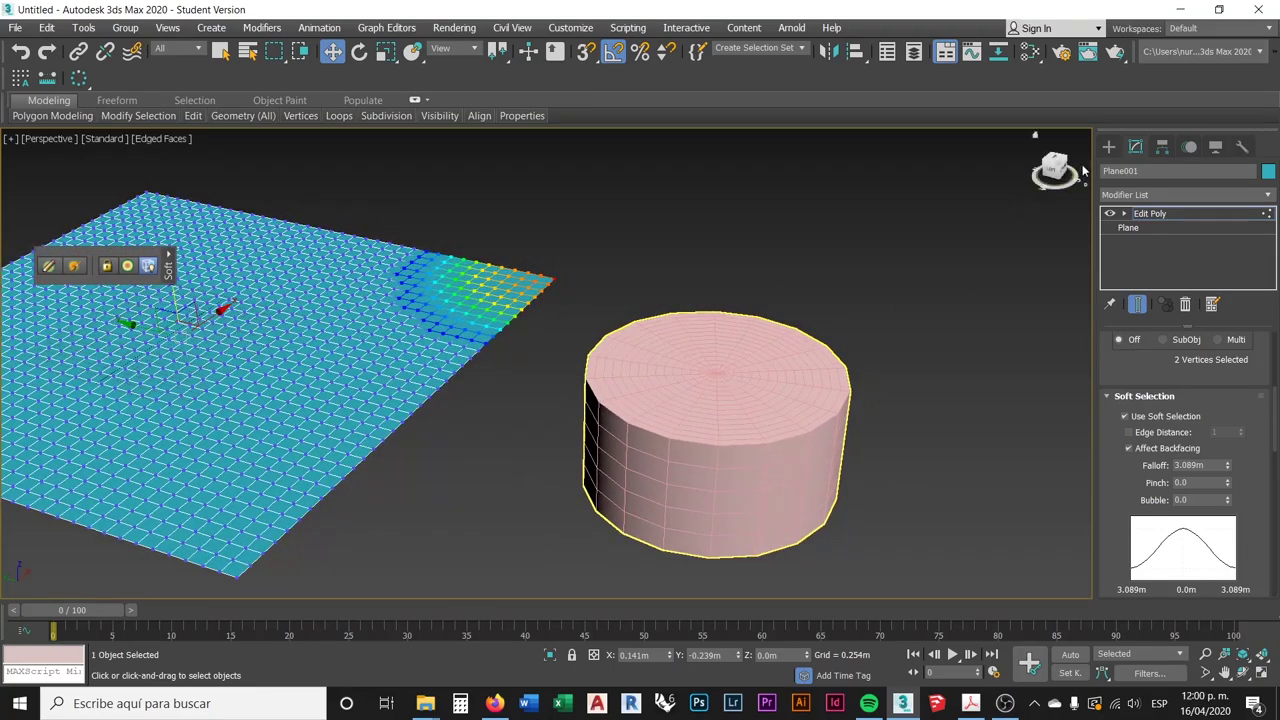
{"action": "left_click", "coordinate": [1108, 147]}
{"action": "left_click", "coordinate": [910, 334]}
{"action": "left_click", "coordinate": [726, 363]}
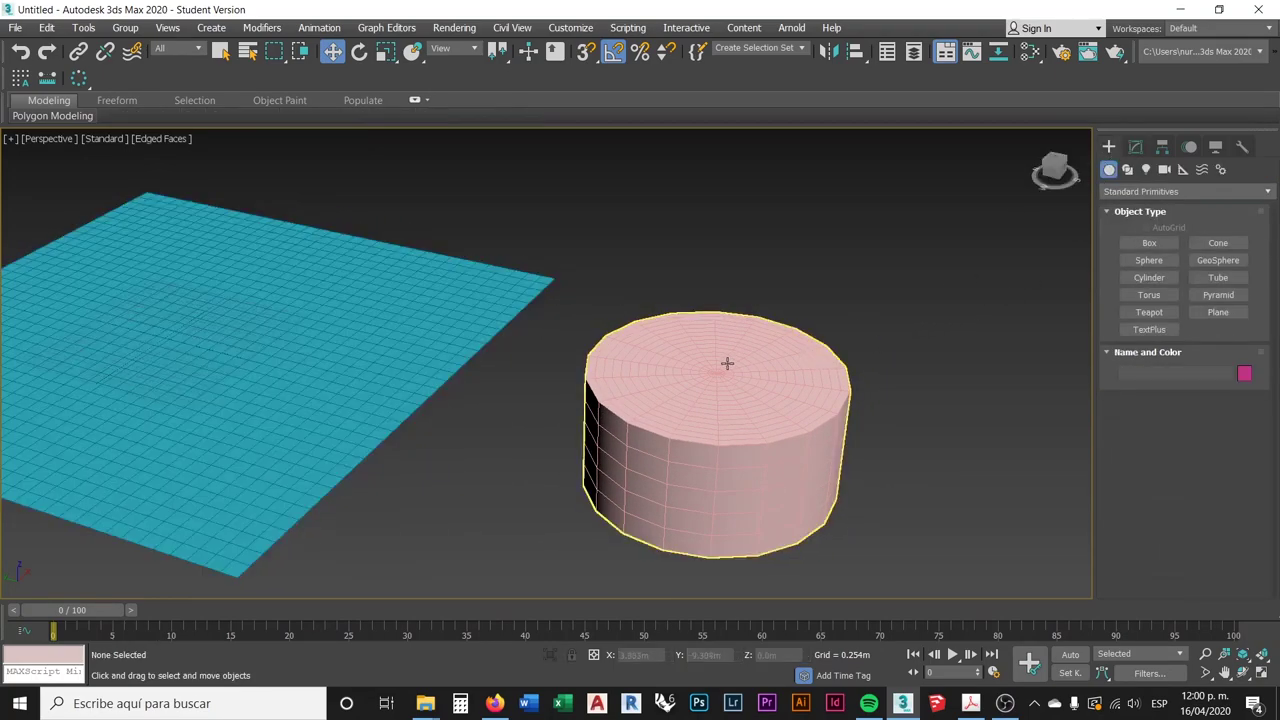
{"action": "middle_click_drag", "start_coordinate": [726, 363], "coordinate": [720, 334]}
{"action": "scroll", "coordinate": [704, 331], "scroll_direction": "up", "scroll_amount": 4}
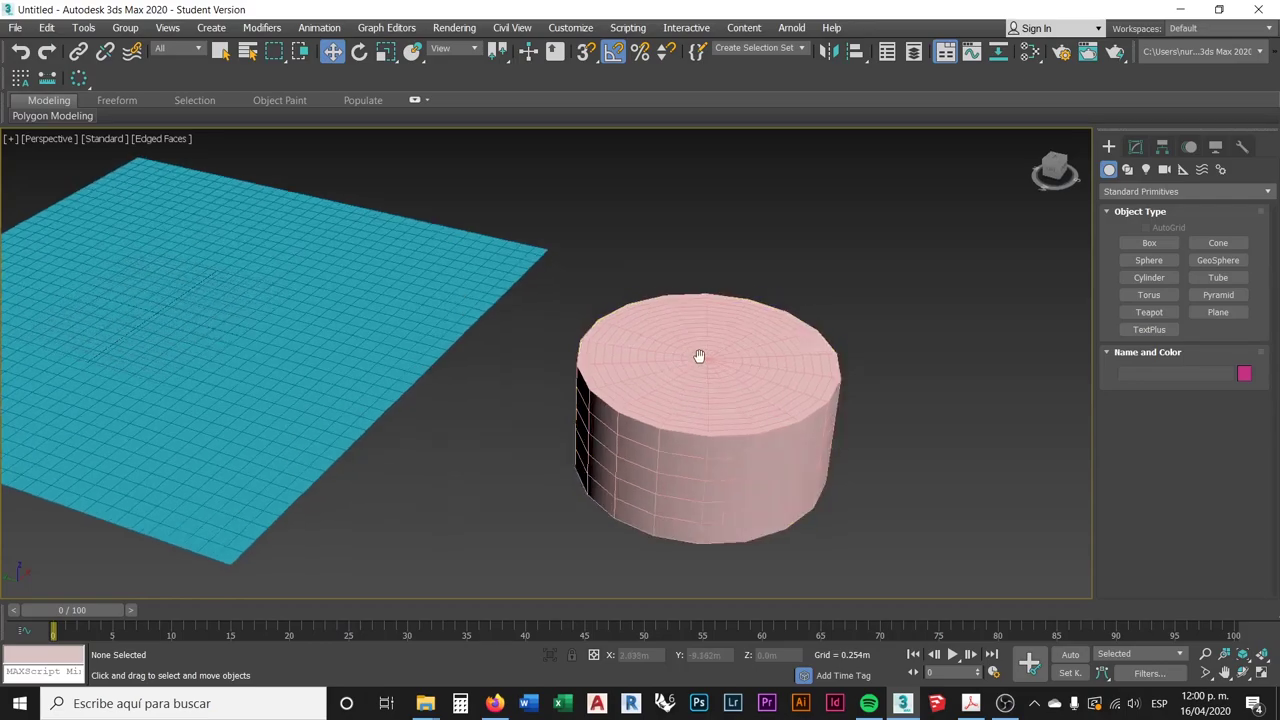
{"action": "left_click", "coordinate": [684, 357]}
{"action": "left_click", "coordinate": [1135, 147]}
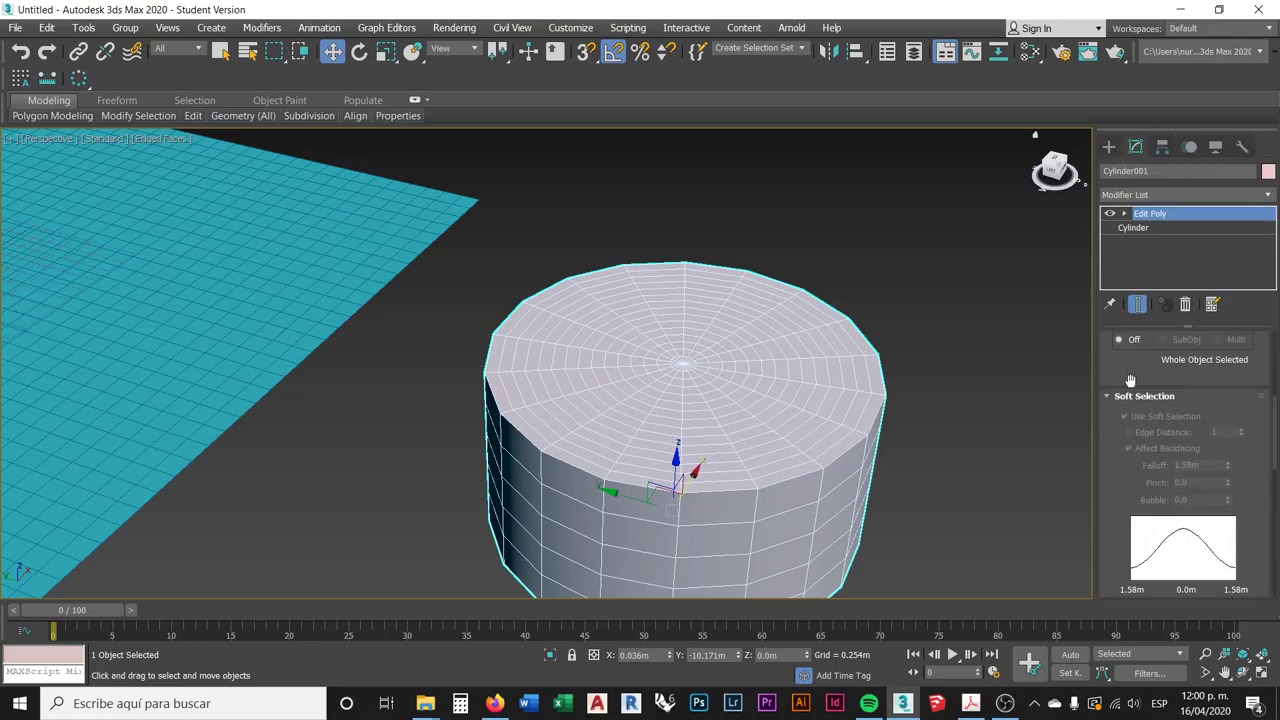
- Examine the cylinder's base parameters and the segments on its cap, and return to its Edit Poly modifier
{"action": "left_click", "coordinate": [1148, 227]}
{"action": "left_click", "coordinate": [728, 398]}
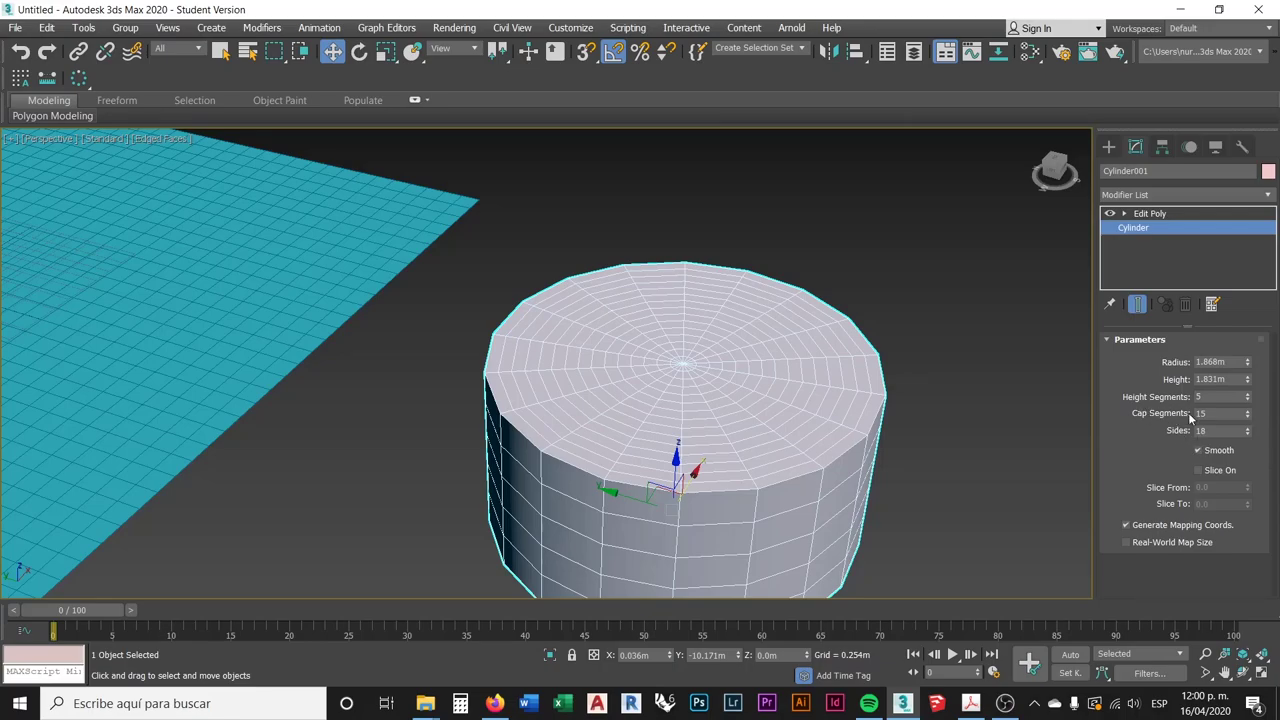
{"action": "scroll", "coordinate": [630, 376], "scroll_direction": "up", "scroll_amount": 5}
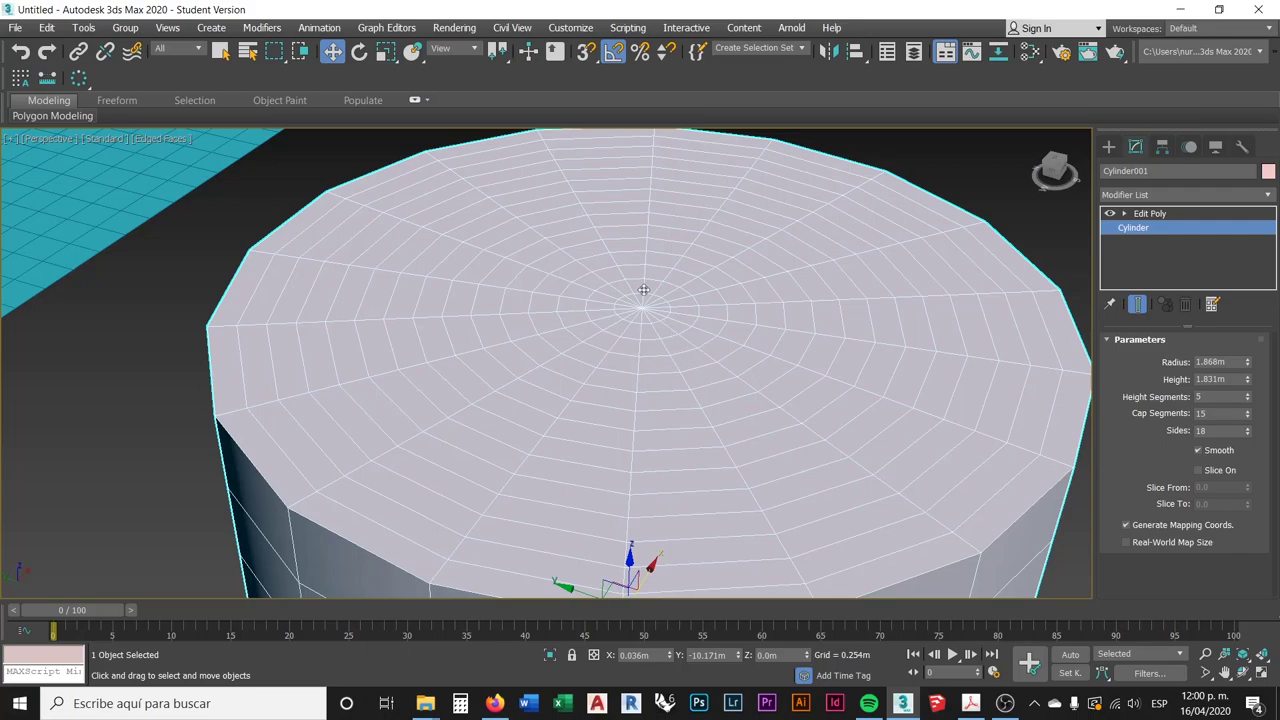
{"action": "scroll", "coordinate": [736, 325], "scroll_direction": "down", "scroll_amount": 5}
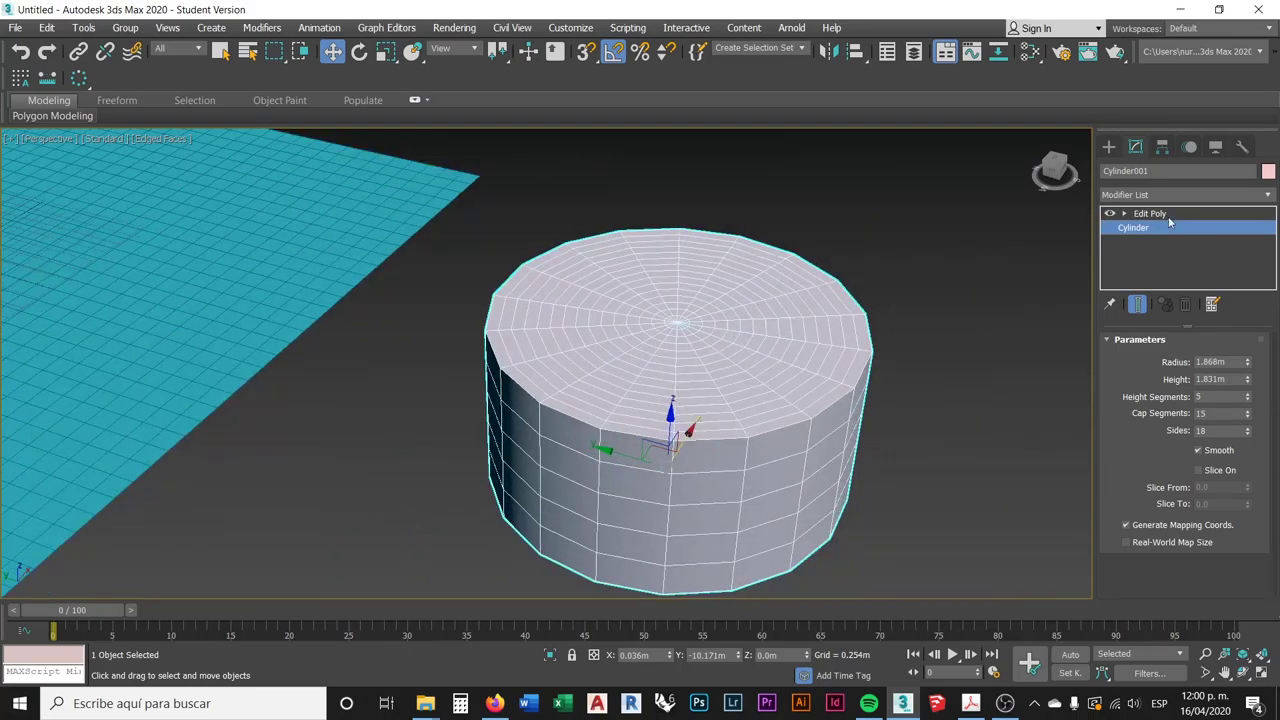
{"action": "left_click", "coordinate": [1157, 214]}
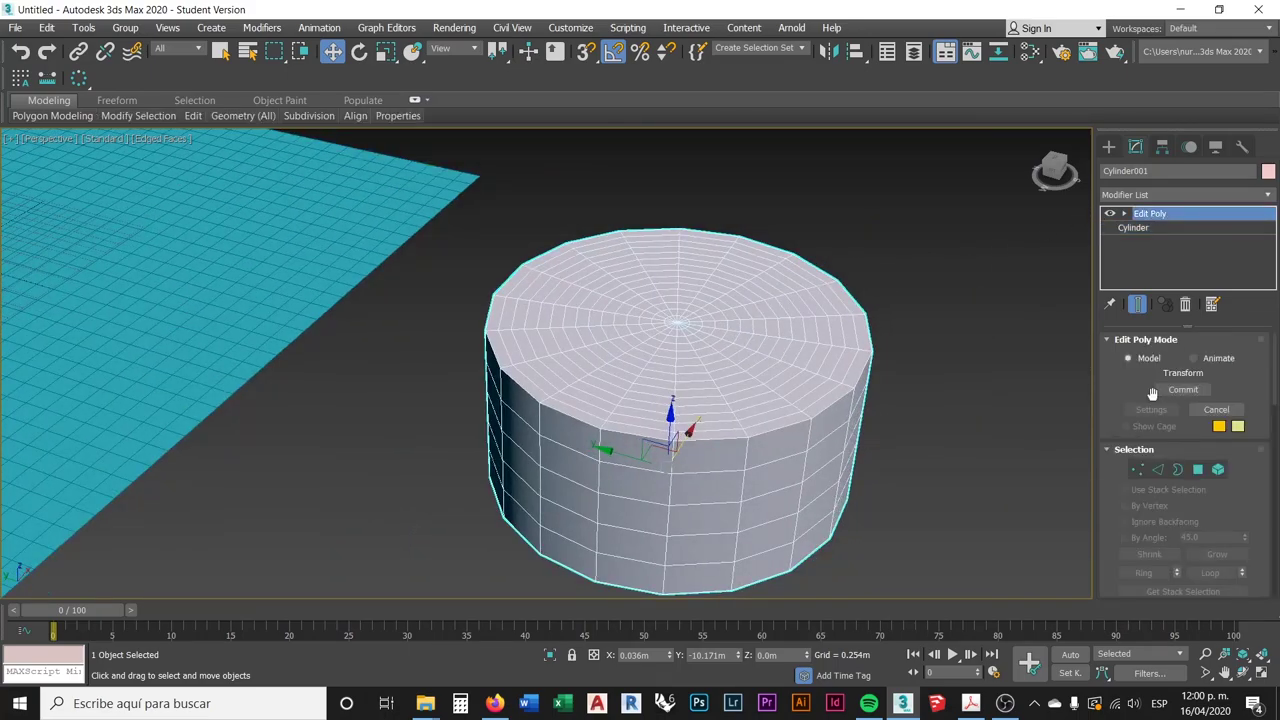
- Enter the vertex level of the cylinder's Edit Poly modifier and examine its Soft Selection falloff, pinch and curve
{"action": "left_click", "coordinate": [1139, 471]}
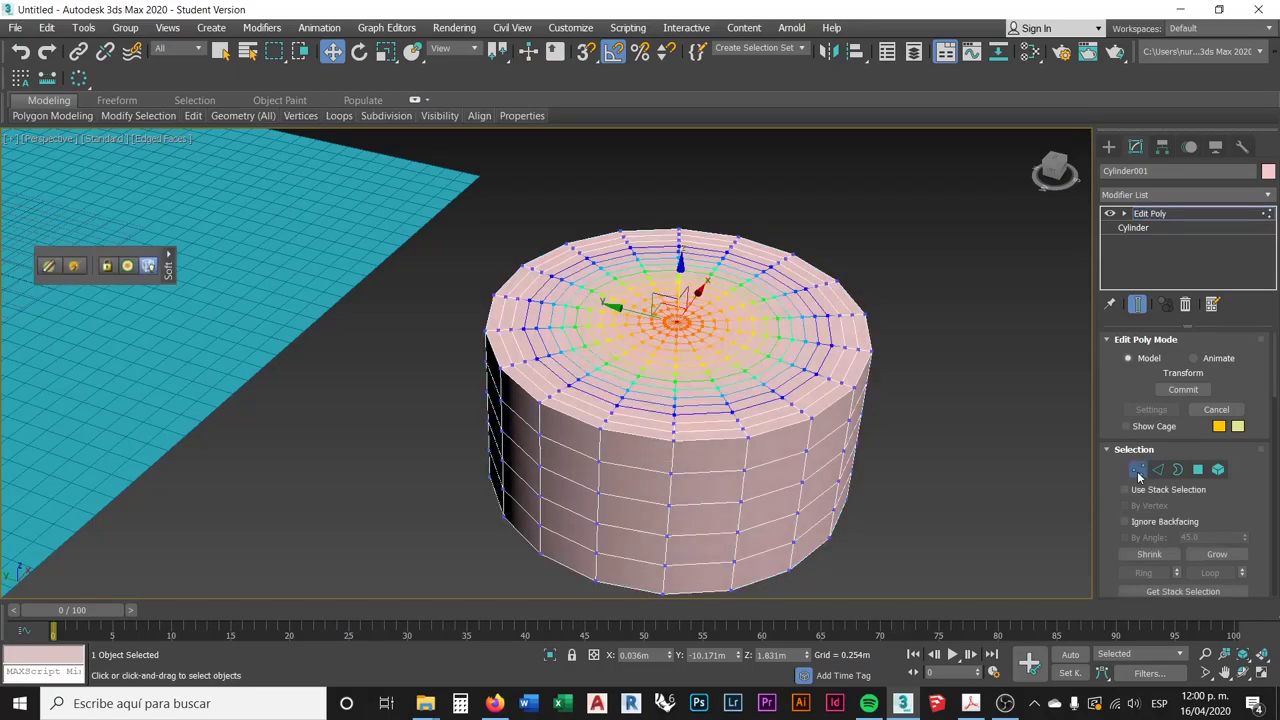
{"action": "scroll", "coordinate": [1190, 430], "scroll_direction": "down", "scroll_amount": 5}
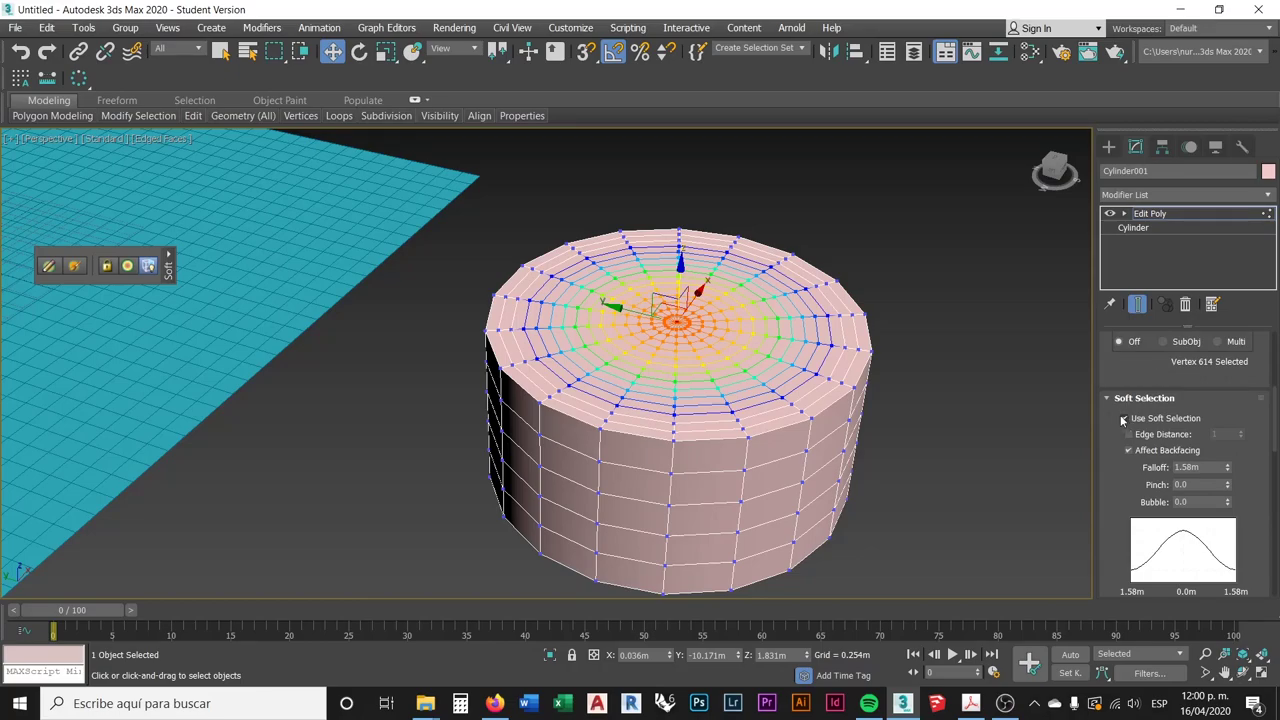
{"action": "middle_click_drag", "start_coordinate": [750, 369], "coordinate": [755, 386]}
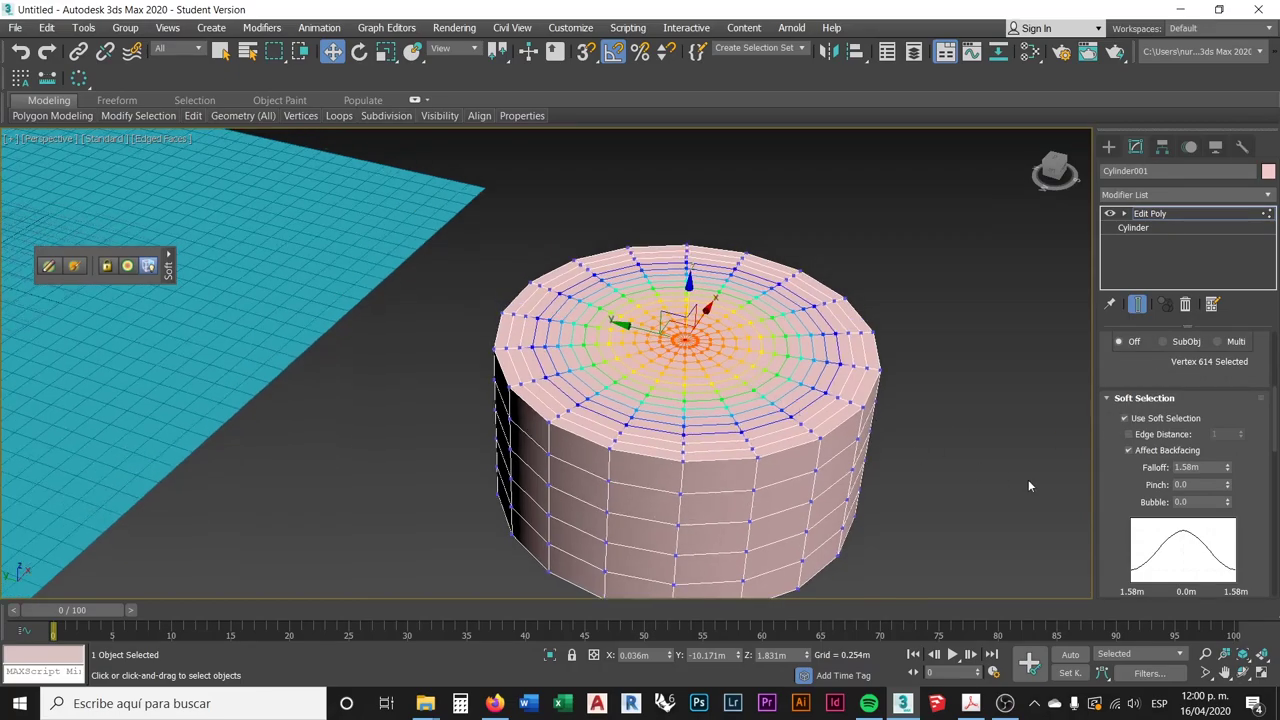
{"action": "left_click", "coordinate": [1192, 484]}
{"action": "middle_click_drag", "start_coordinate": [709, 361], "coordinate": [735, 391]}
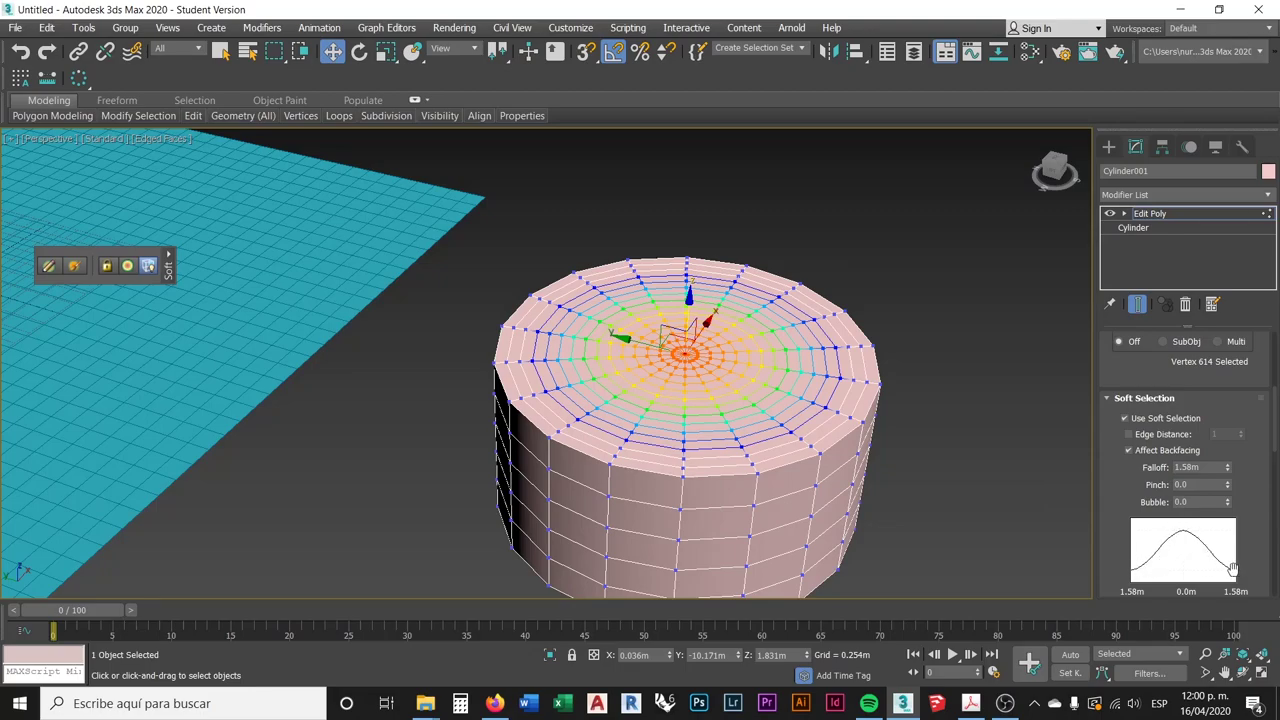
{"action": "middle_click_drag", "start_coordinate": [822, 398], "coordinate": [751, 325]}
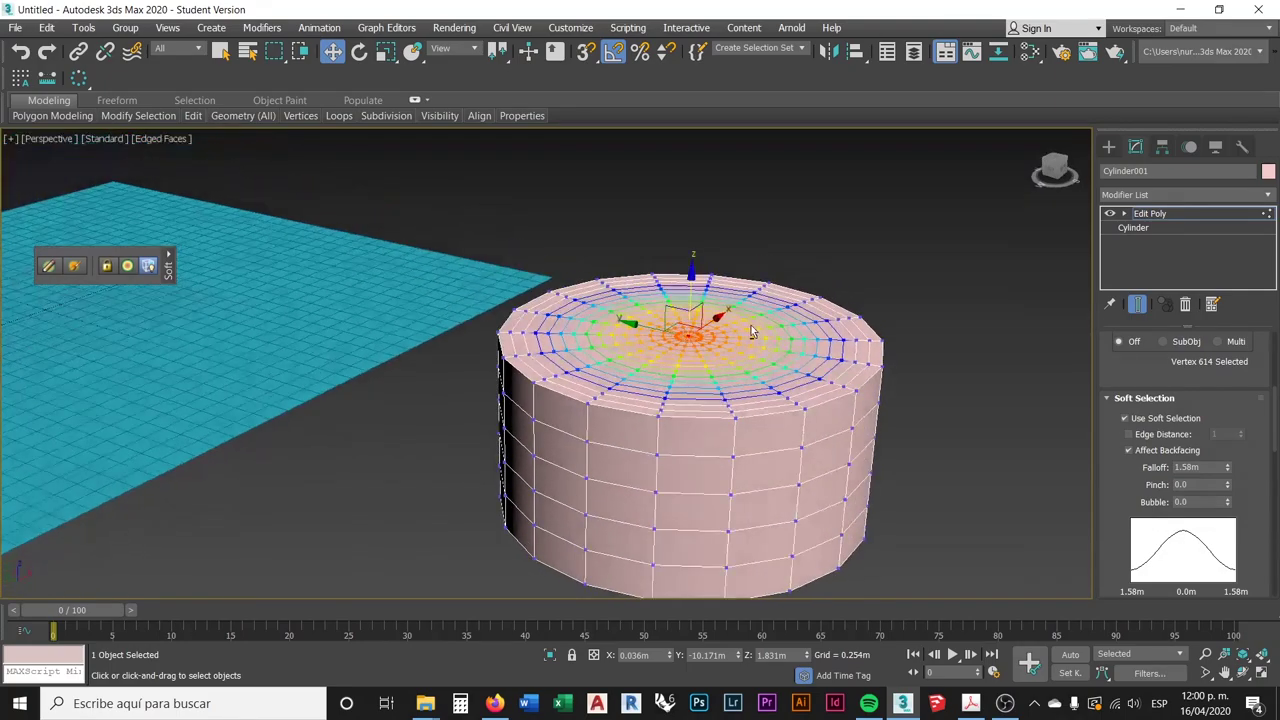
- Raise the soft-selected centre of the cylinder's cap along Z to about 2.64 m, forming a smooth bump
{"action": "left_click_drag", "start_coordinate": [691, 278], "coordinate": [703, 149]}
{"action": "middle_click_drag", "start_coordinate": [797, 323], "coordinate": [835, 360], "text": "alt"}
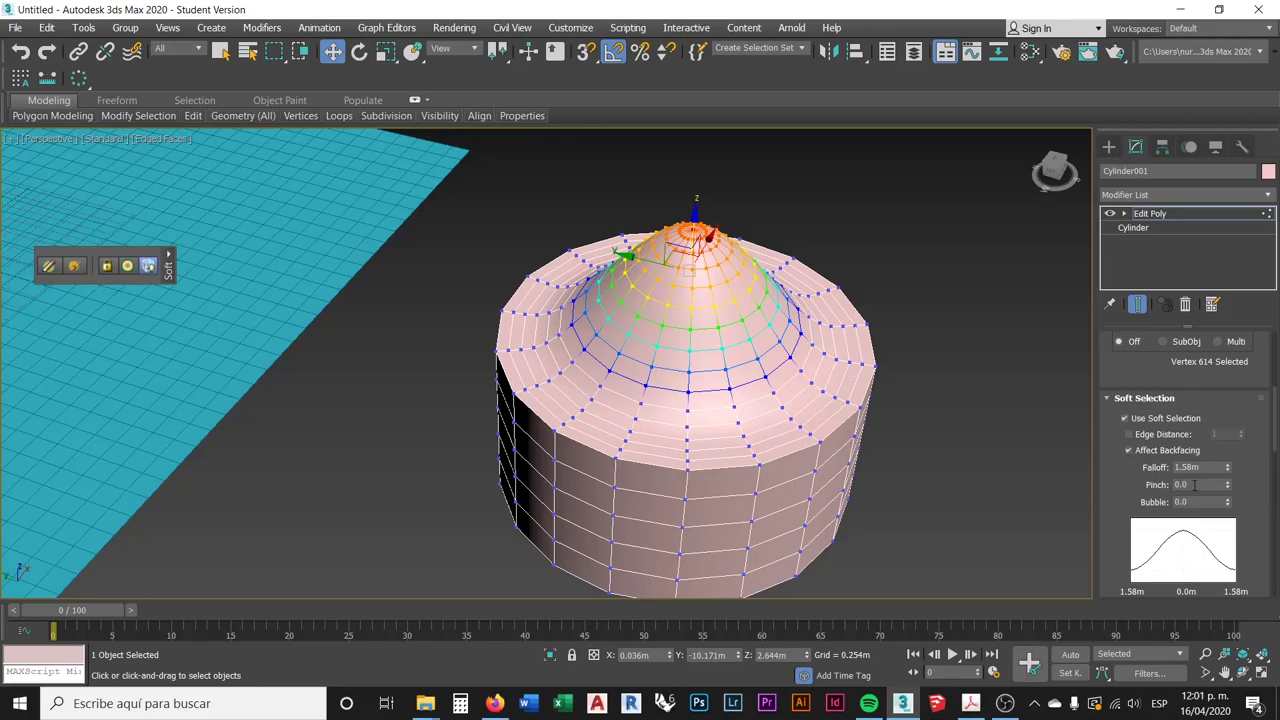
{"action": "middle_click_drag", "start_coordinate": [813, 369], "coordinate": [736, 320], "text": "alt"}
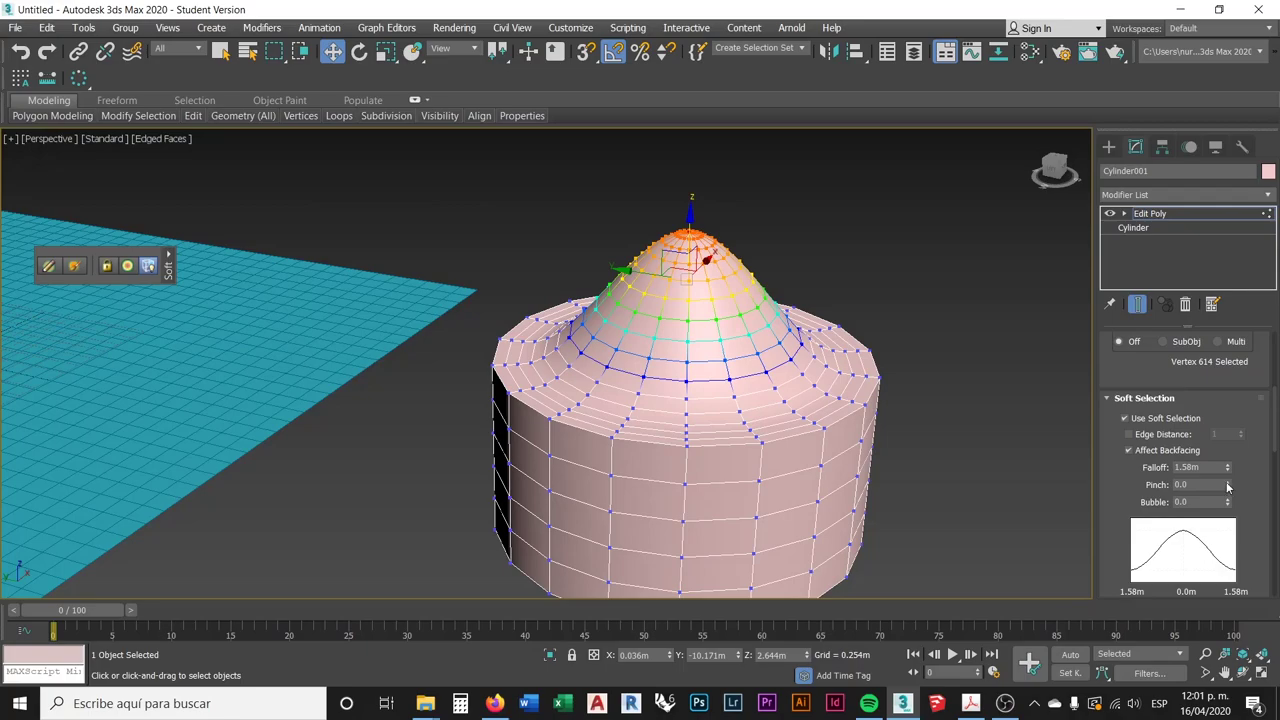
- Try a Pinch of 0.67 on the raised cap, and undo both the pinch and the upward move
{"action": "mouse_move", "coordinate": [1228, 487]}
{"action": "left_mouse_down"}
{"action": "mouse_move", "coordinate": [1220, 427]}
{"action": "mouse_move", "coordinate": [1222, 484]}
{"action": "left_mouse_up"}
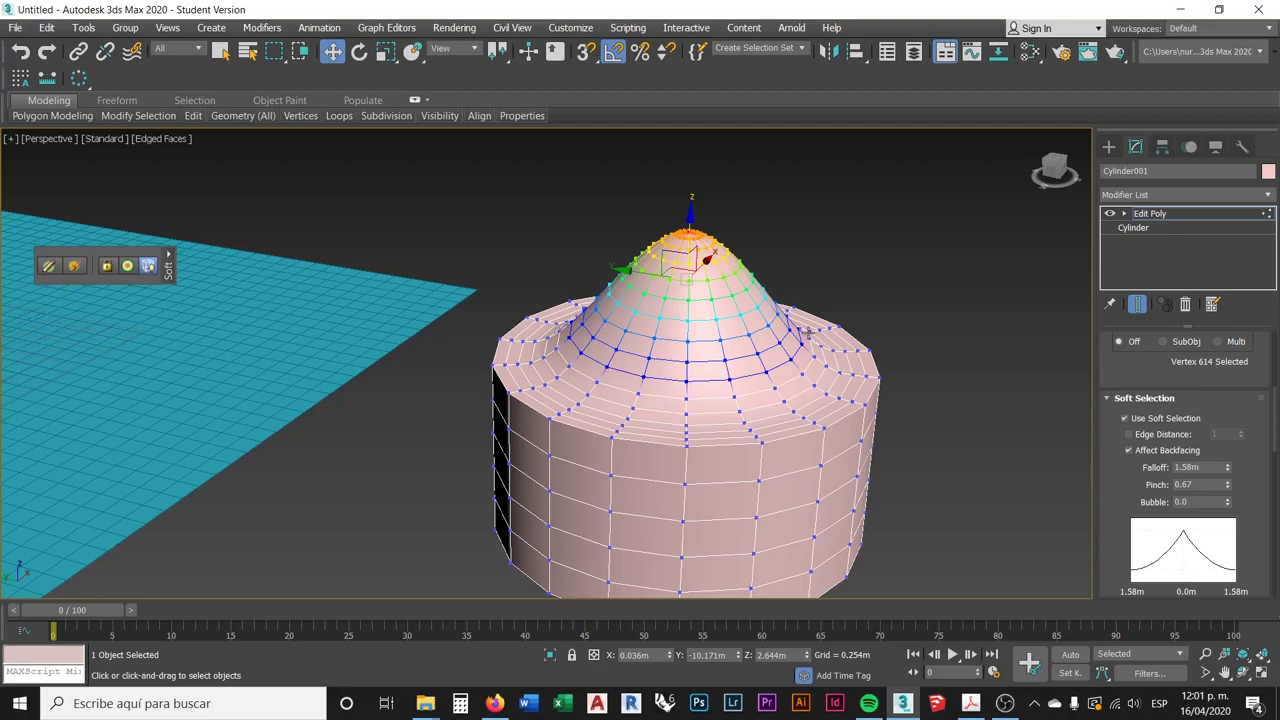
{"action": "mouse_move", "coordinate": [761, 331]}
{"action": "middle_mouse_down", "text": "alt"}
{"action": "mouse_move", "coordinate": [765, 298]}
{"action": "mouse_move", "coordinate": [766, 327]}
{"action": "middle_mouse_up", "text": "alt"}
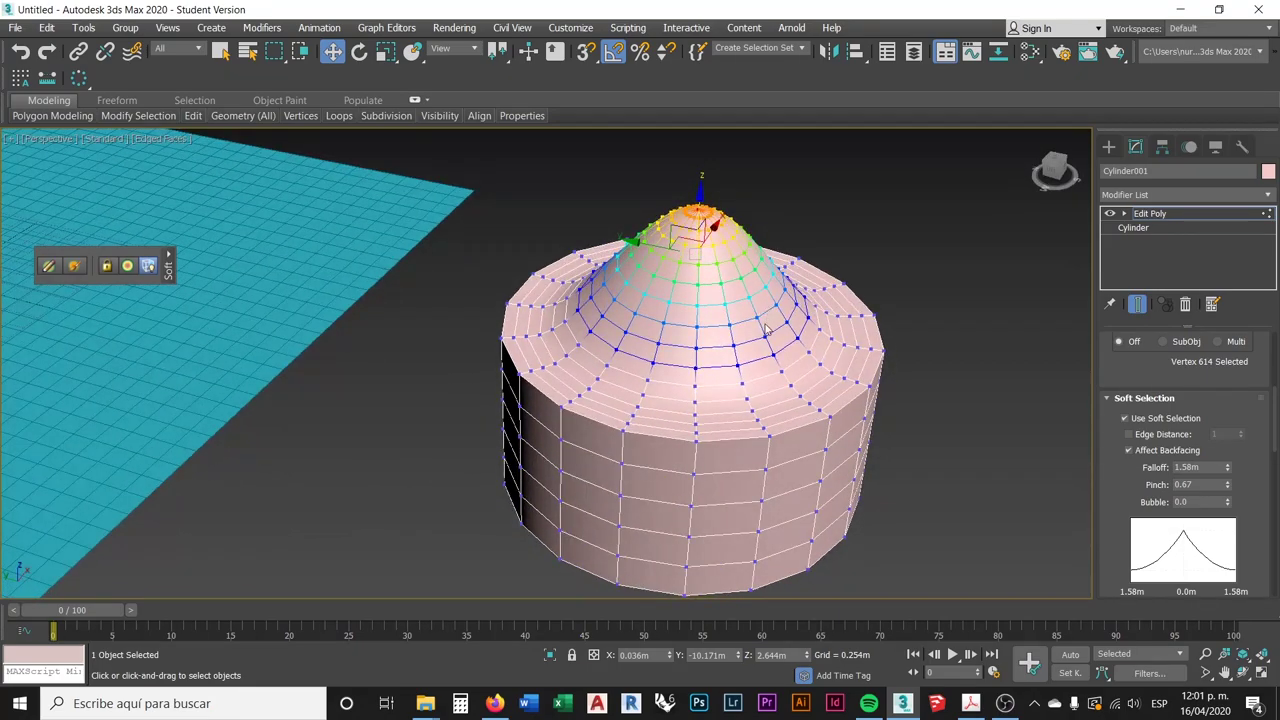
{"action": "key", "text": "ctrl+z"}
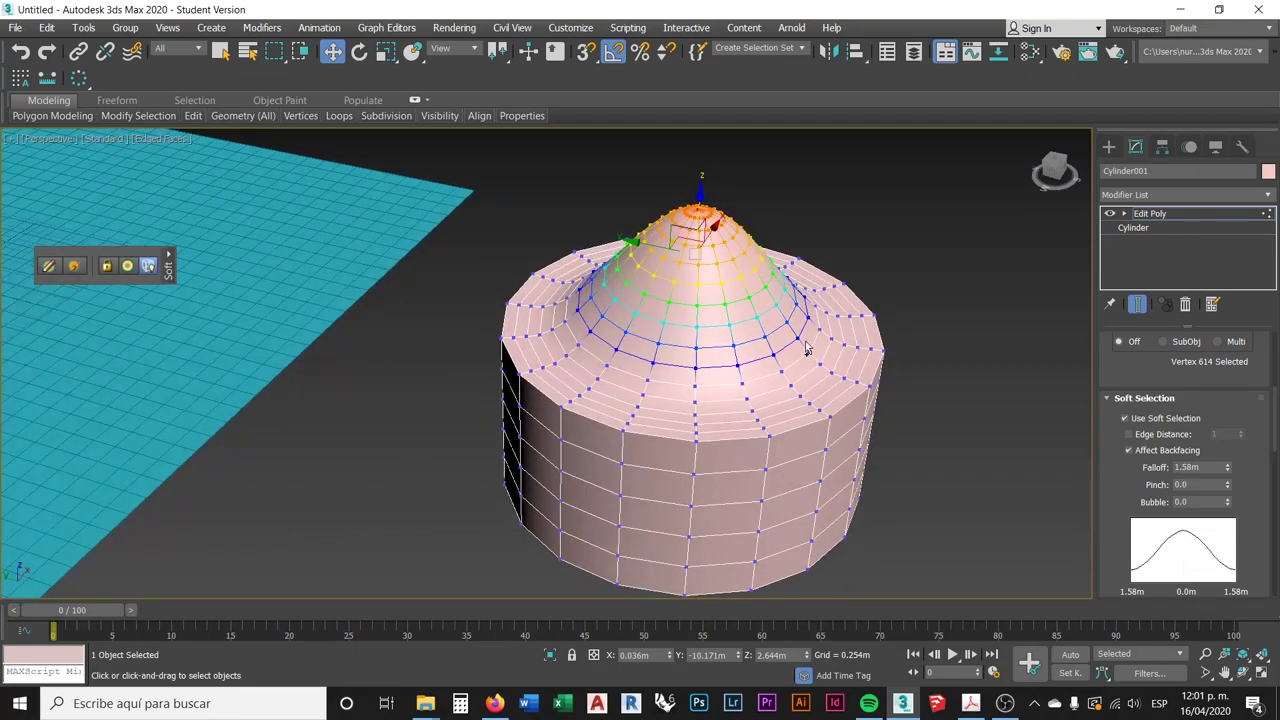
{"action": "key", "text": "ctrl+z"}
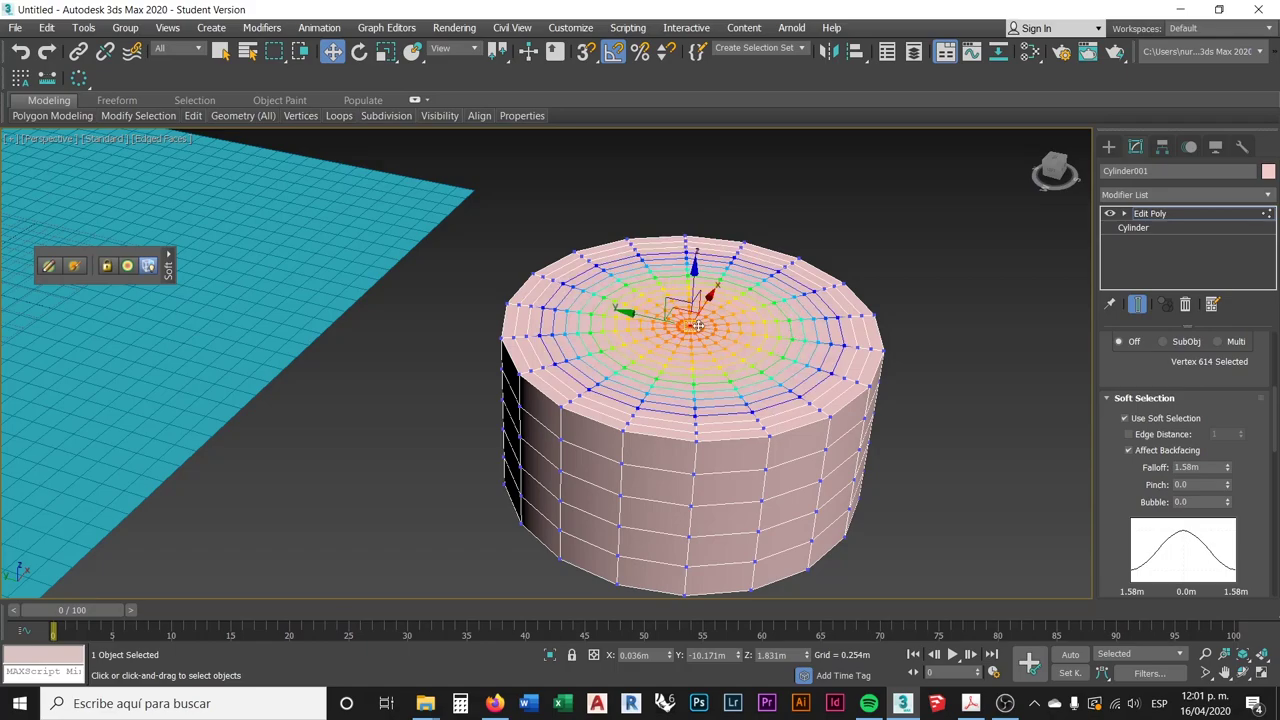
- Set the soft selection Pinch to 1.08, try raising the cap's centre along Z, and undo the move
{"action": "left_click_drag", "start_coordinate": [1229, 487], "coordinate": [1238, 413]}
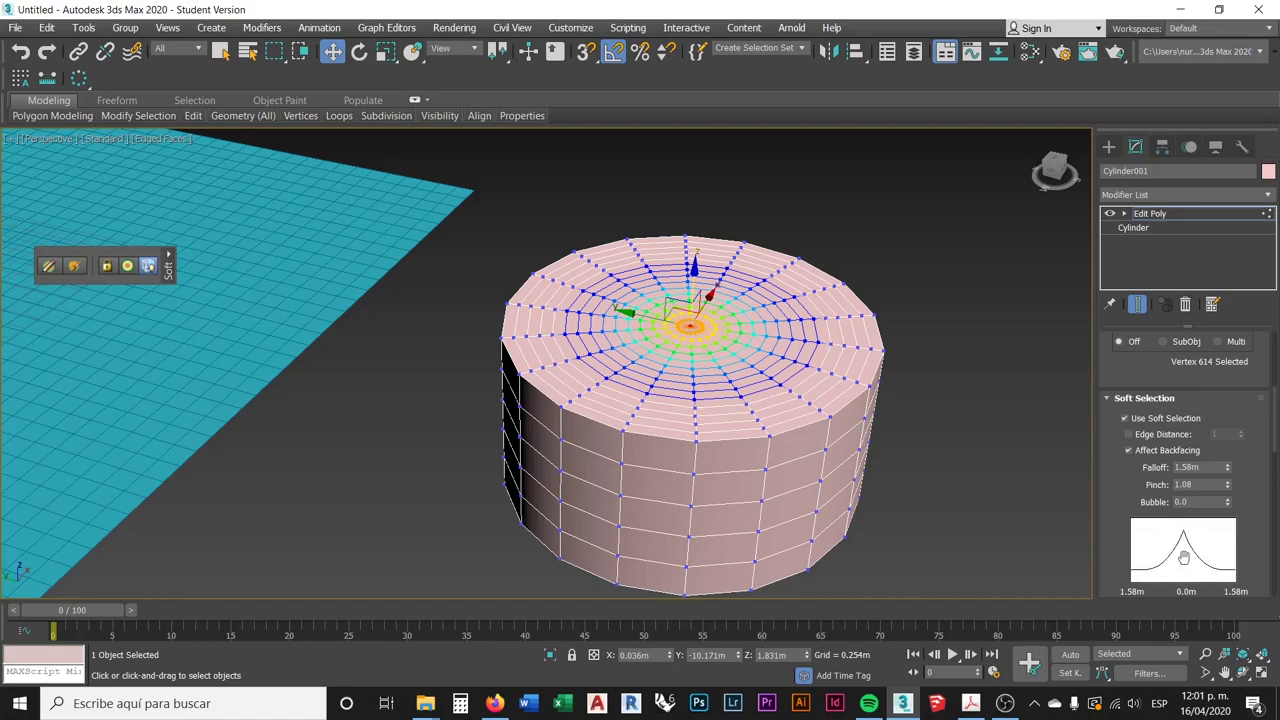
{"action": "middle_click_drag", "start_coordinate": [843, 375], "coordinate": [807, 346], "text": "alt"}
{"action": "middle_click_drag", "start_coordinate": [707, 271], "coordinate": [708, 305], "text": "alt"}
{"action": "left_click_drag", "start_coordinate": [695, 258], "coordinate": [728, 168]}
{"action": "middle_click_drag", "start_coordinate": [728, 168], "coordinate": [852, 355], "text": "alt"}
{"action": "key", "text": "ctrl+z"}
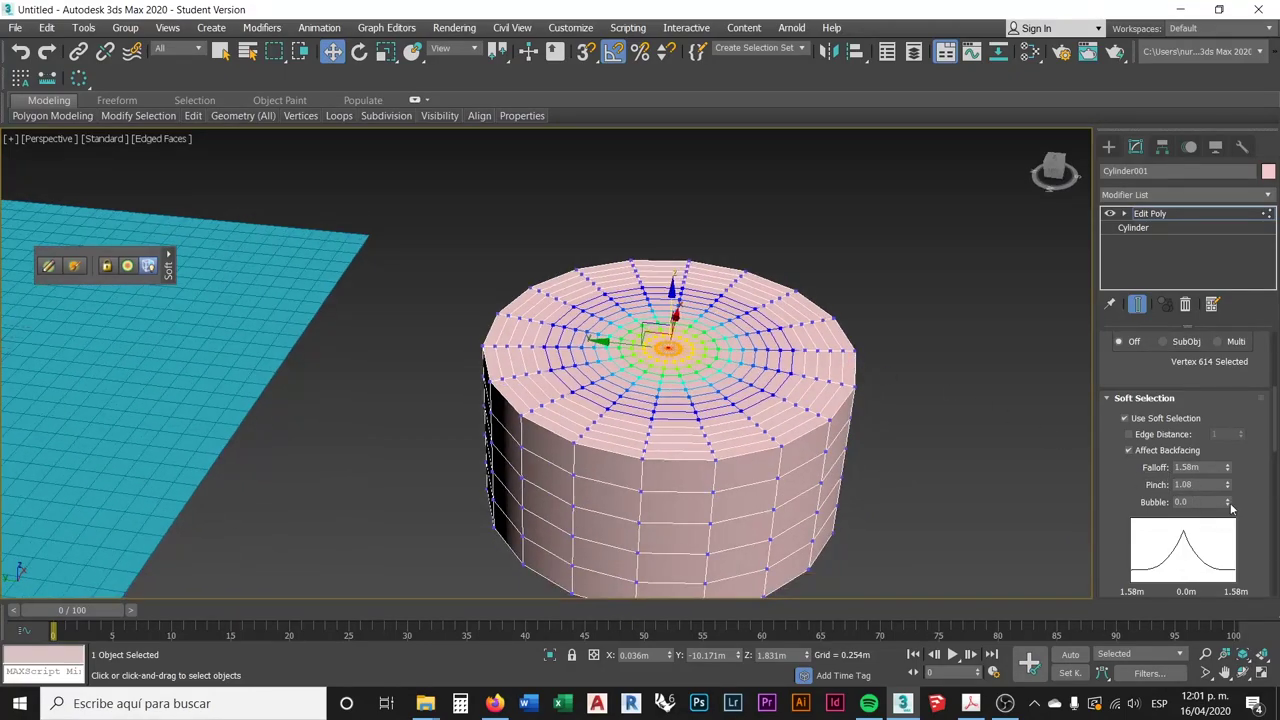
- Set the soft selection Bubble to 1.9 and raise the cylinder's soft-selected cap along Z to about 2.82 m
{"action": "left_click_drag", "start_coordinate": [1229, 505], "coordinate": [1220, 373]}
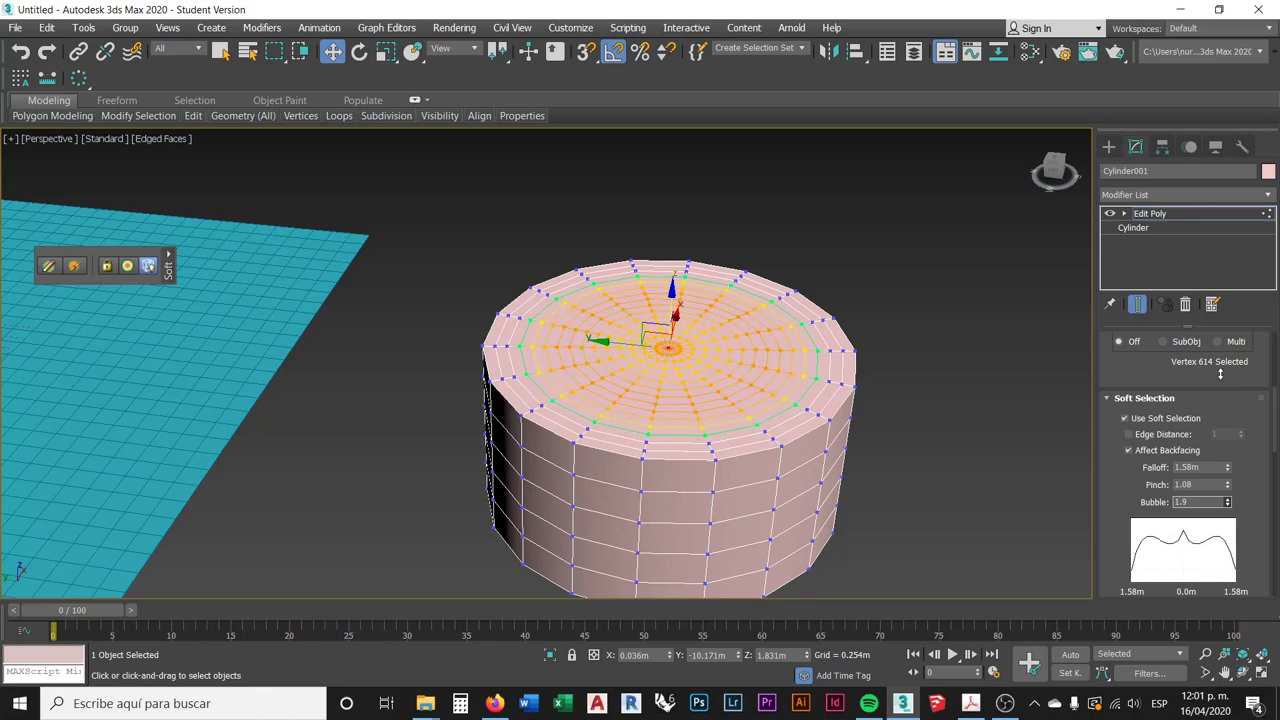
{"action": "mouse_move", "coordinate": [651, 351]}
{"action": "middle_mouse_down", "text": "alt"}
{"action": "mouse_move", "coordinate": [638, 352]}
{"action": "mouse_move", "coordinate": [645, 343]}
{"action": "middle_mouse_up", "text": "alt"}
{"action": "scroll", "coordinate": [644, 345], "scroll_direction": "up", "scroll_amount": 5}
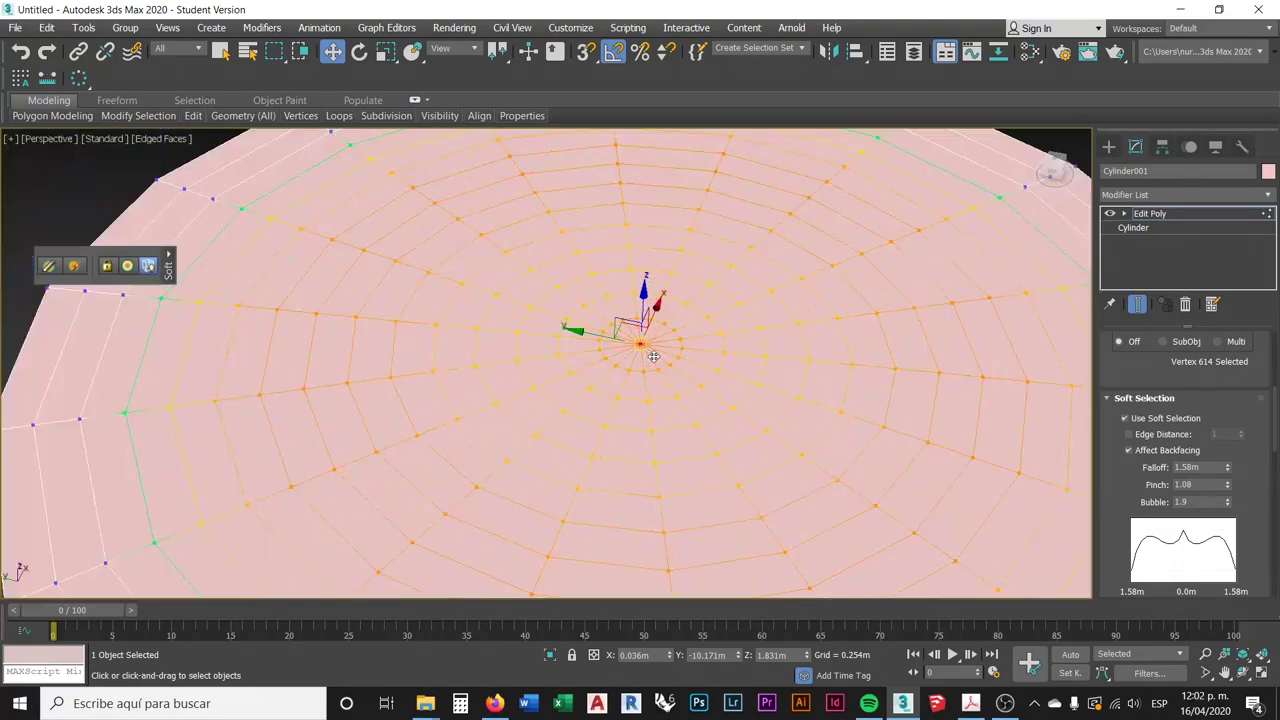
{"action": "scroll", "coordinate": [642, 345], "scroll_direction": "down", "scroll_amount": 5}
{"action": "middle_click_drag", "start_coordinate": [642, 345], "coordinate": [647, 318], "text": "alt"}
{"action": "scroll", "coordinate": [647, 318], "scroll_direction": "up", "scroll_amount": 3}
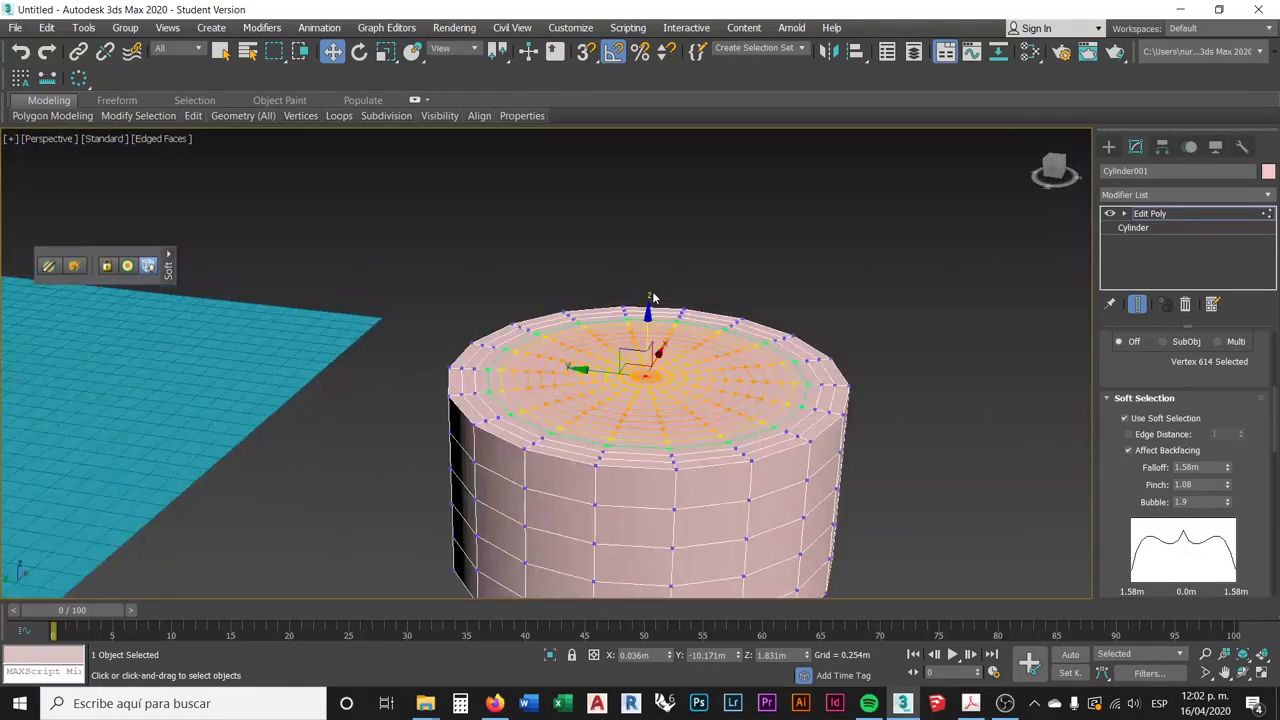
{"action": "left_click_drag", "start_coordinate": [647, 316], "coordinate": [654, 183]}
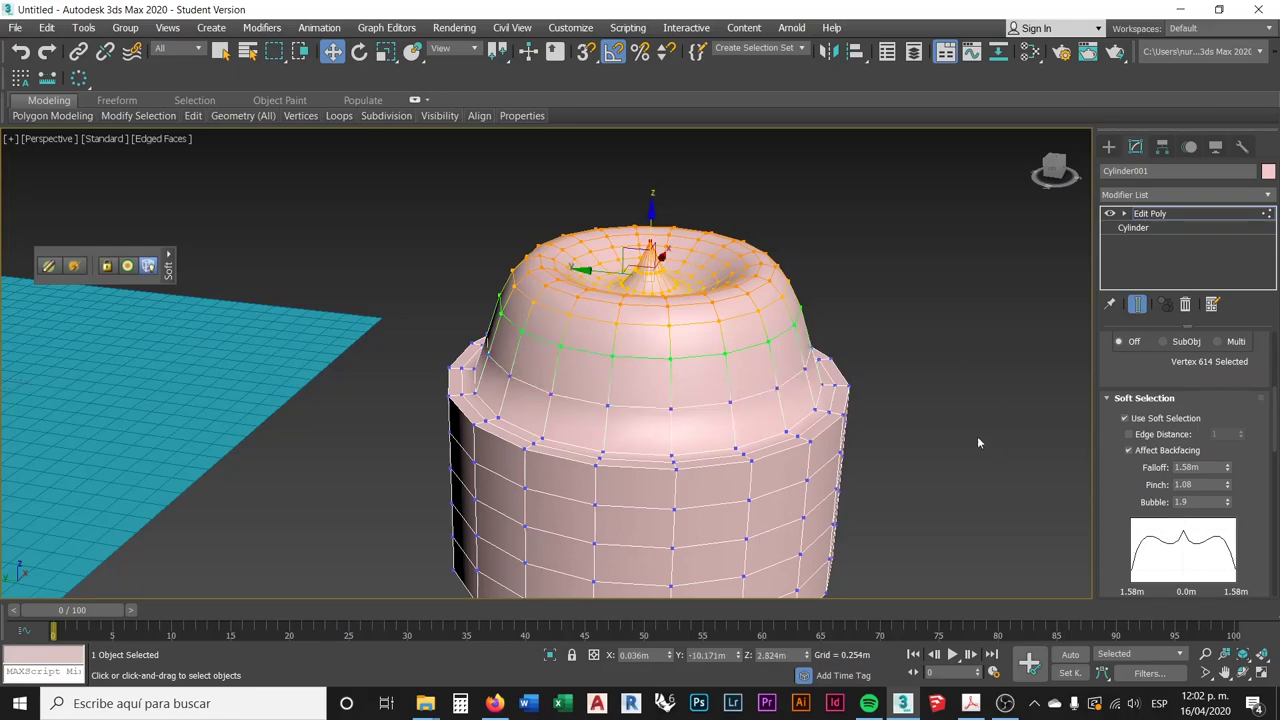
{"action": "scroll", "coordinate": [866, 368], "scroll_direction": "down", "scroll_amount": 8}
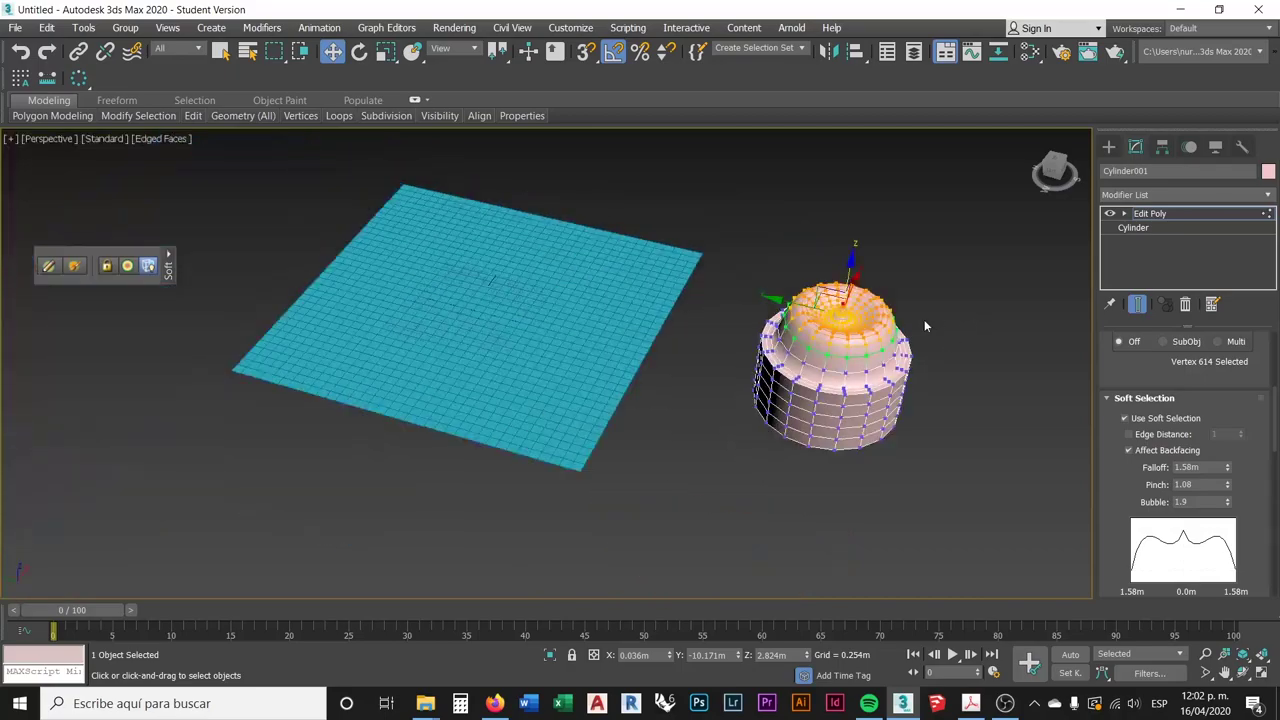
- Turn off the cylinder's soft selection, leave its vertex editing, and delete the cylinder
{"action": "left_click", "coordinate": [1125, 420]}
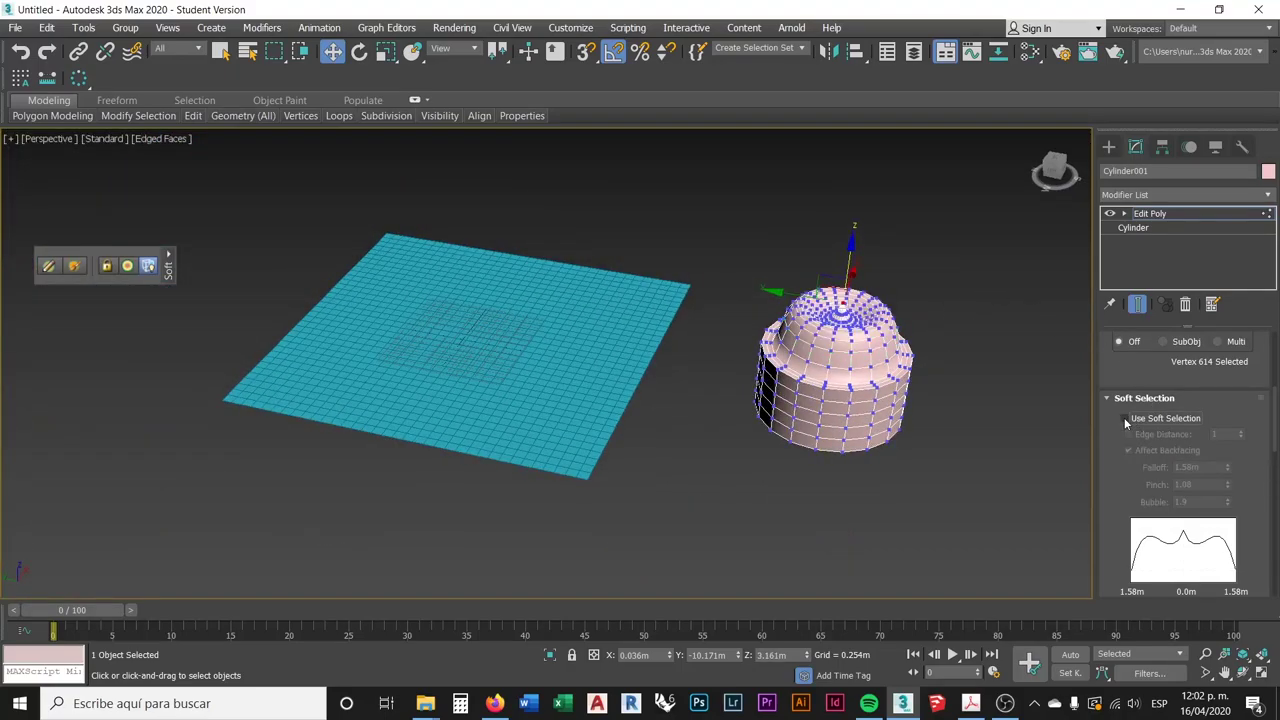
{"action": "left_click", "coordinate": [1108, 146]}
{"action": "left_click", "coordinate": [1012, 324]}
{"action": "left_click", "coordinate": [875, 337]}
{"action": "key", "text": "Delete"}
- Select the plane and enter the Vertex level of its Edit Poly modifier
{"action": "left_click", "coordinate": [545, 338]}
{"action": "left_click_drag", "start_coordinate": [545, 338], "coordinate": [733, 333]}
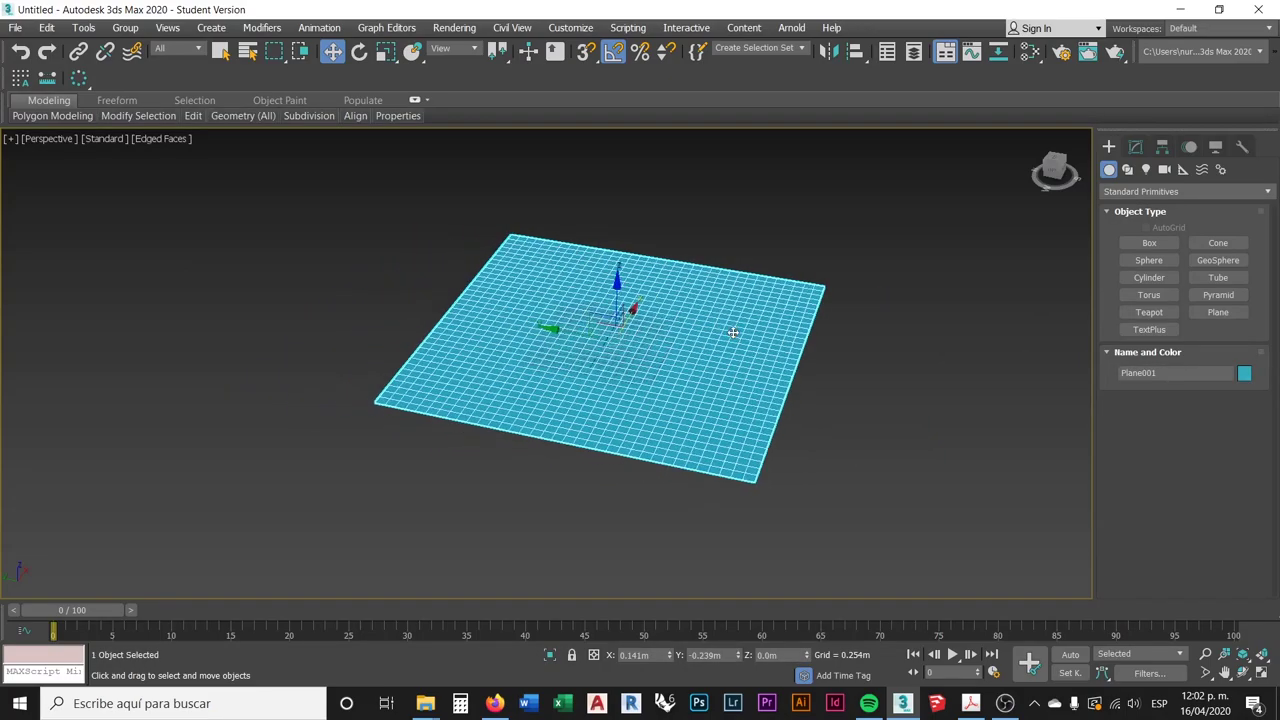
{"action": "left_click", "coordinate": [1135, 147]}
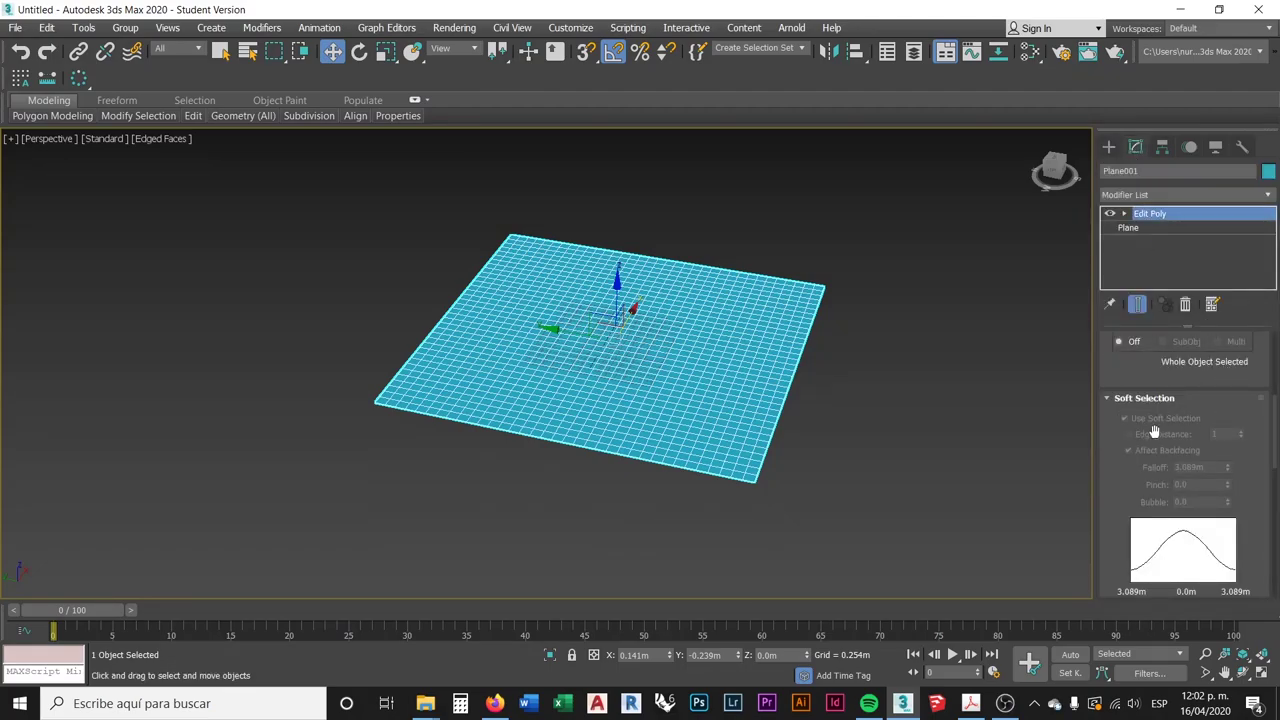
{"action": "left_click", "coordinate": [1125, 214]}
{"action": "left_click", "coordinate": [1158, 230]}
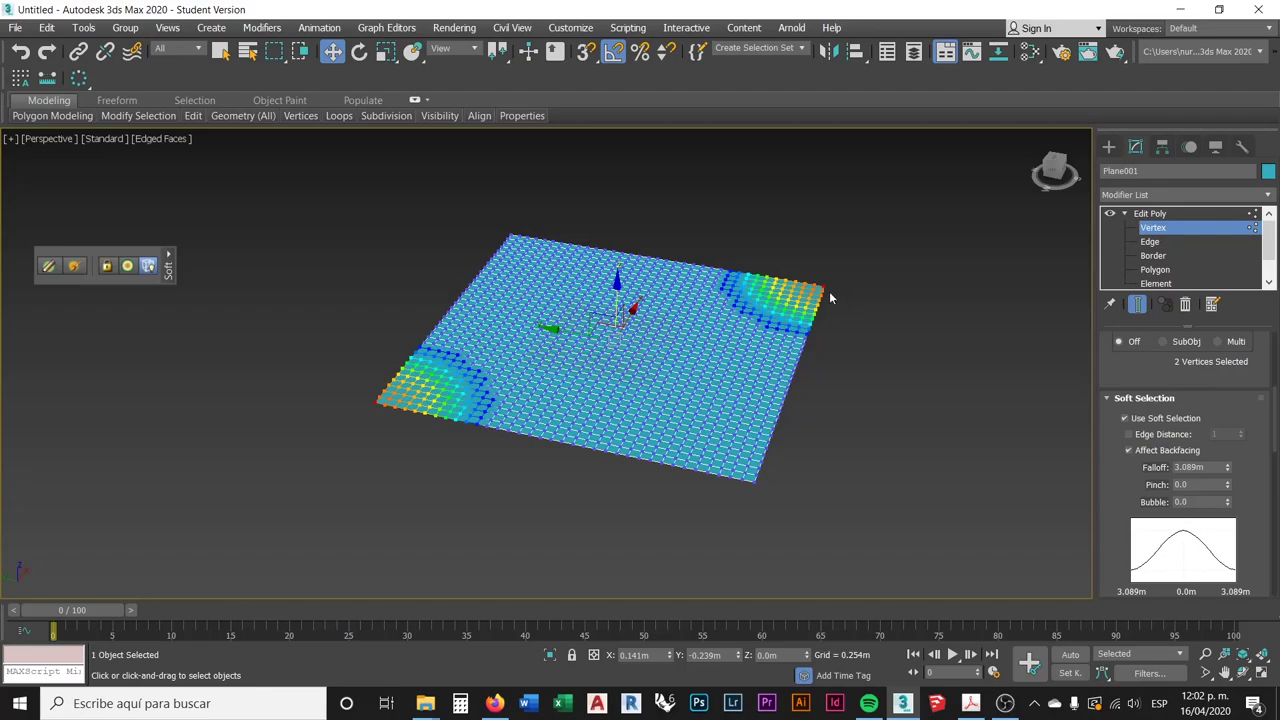
- Set the soft selection Falloff to 7.136 m for the plane's two selected opposite corners
{"action": "scroll", "coordinate": [831, 297], "scroll_direction": "up", "scroll_amount": 3}
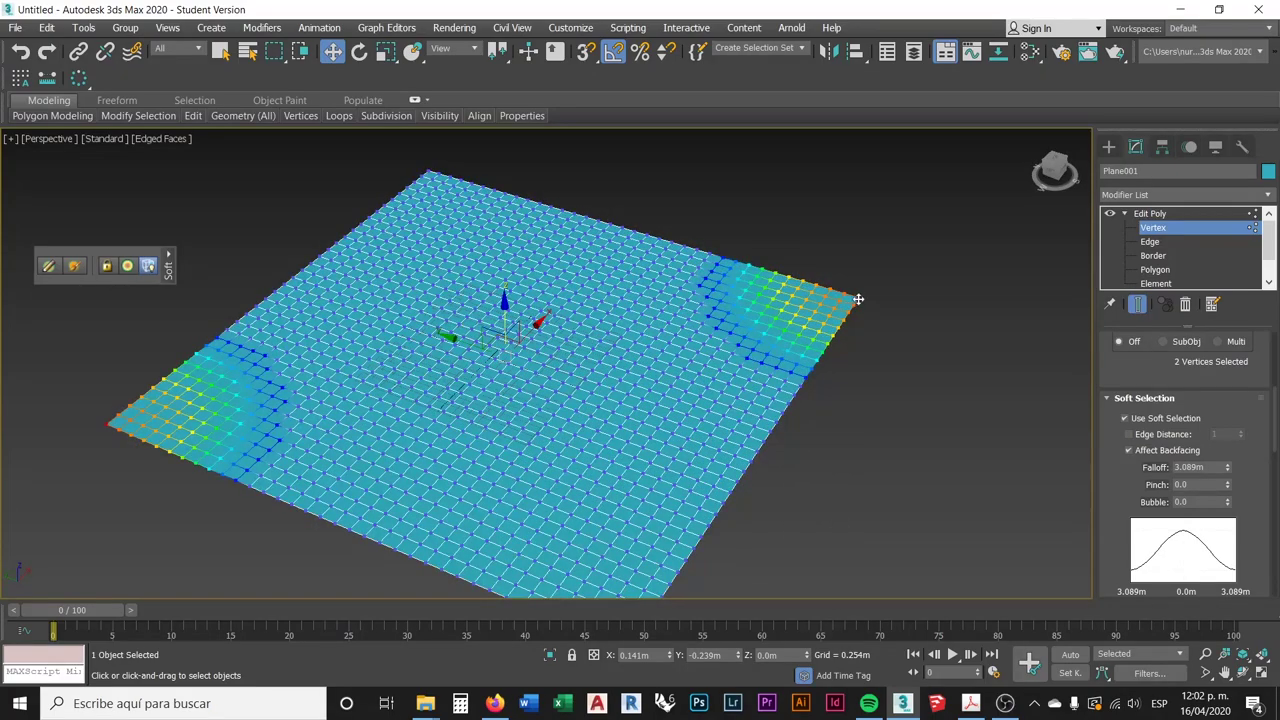
{"action": "middle_click_drag", "start_coordinate": [872, 297], "coordinate": [928, 275]}
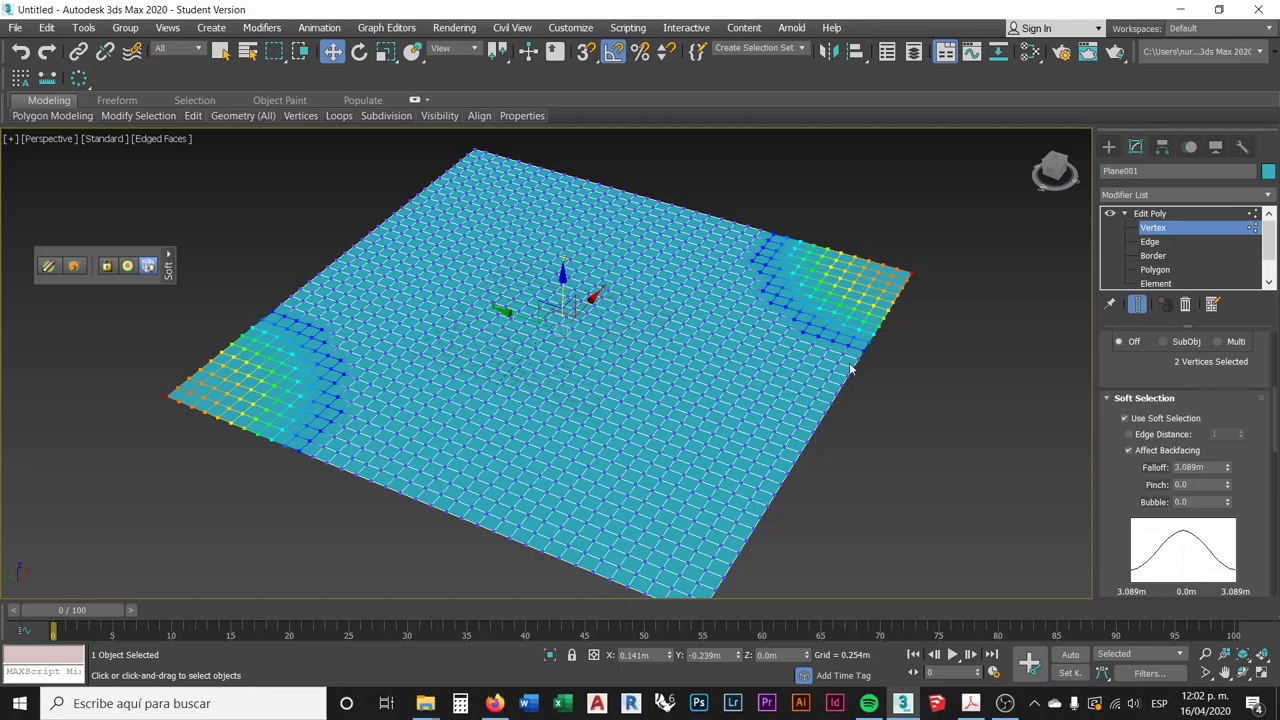
{"action": "middle_click_drag", "start_coordinate": [906, 370], "coordinate": [914, 348], "text": "alt"}
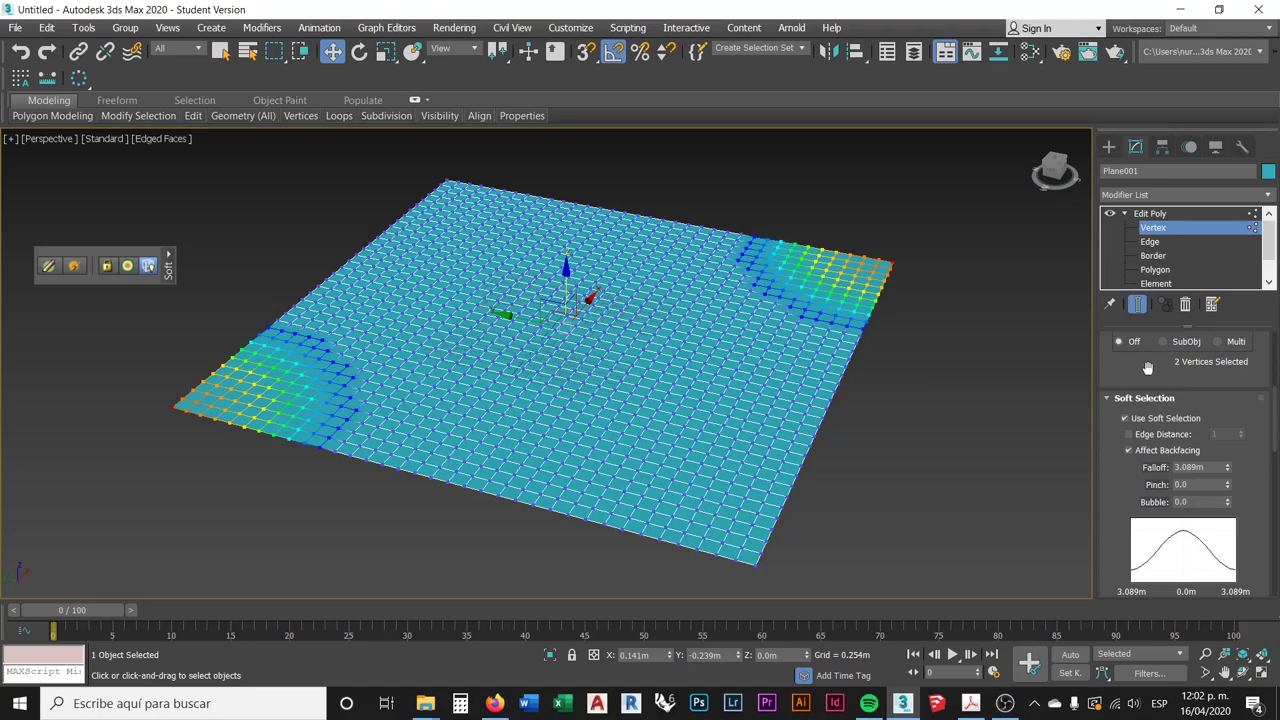
{"action": "scroll", "coordinate": [1160, 385], "scroll_direction": "down", "scroll_amount": 1}
{"action": "left_click_drag", "start_coordinate": [1230, 459], "coordinate": [1231, 368]}
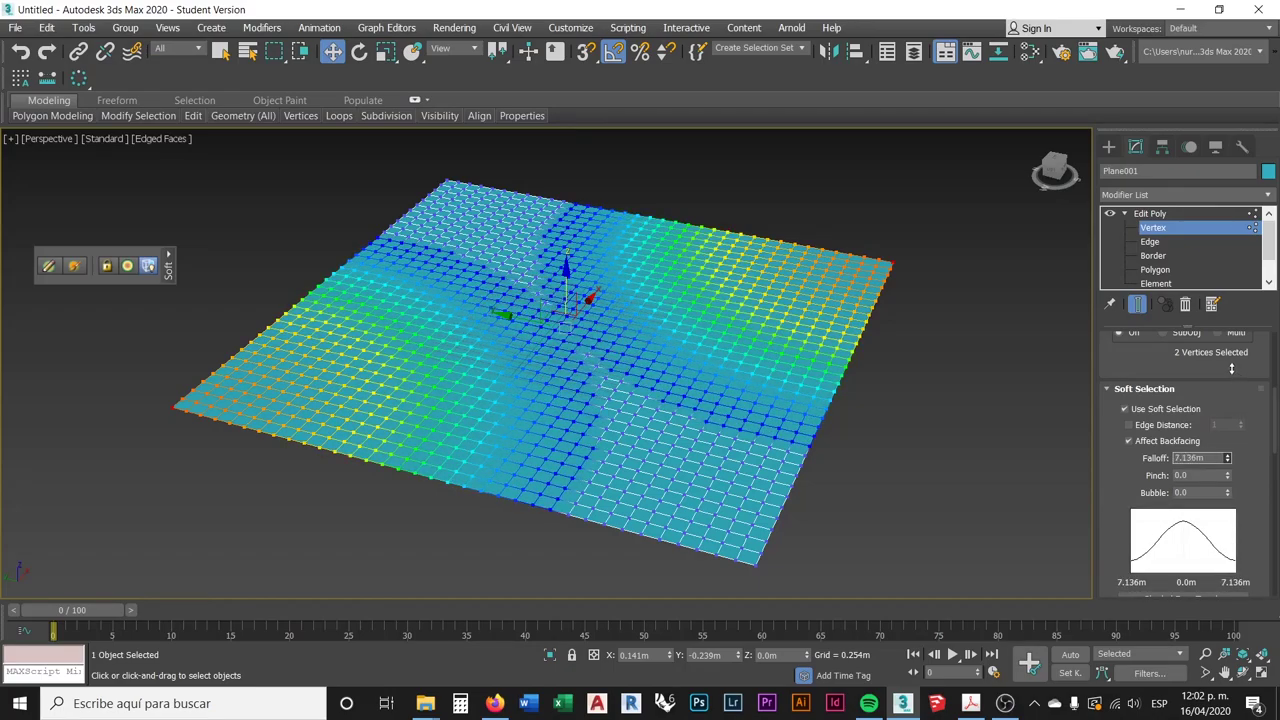
{"action": "left_click_drag", "start_coordinate": [1231, 368], "coordinate": [1231, 370]}
{"action": "mouse_move", "coordinate": [658, 345]}
{"action": "middle_mouse_down", "text": "alt"}
{"action": "mouse_move", "coordinate": [614, 334]}
{"action": "mouse_move", "coordinate": [630, 358]}
{"action": "middle_mouse_up", "text": "alt"}
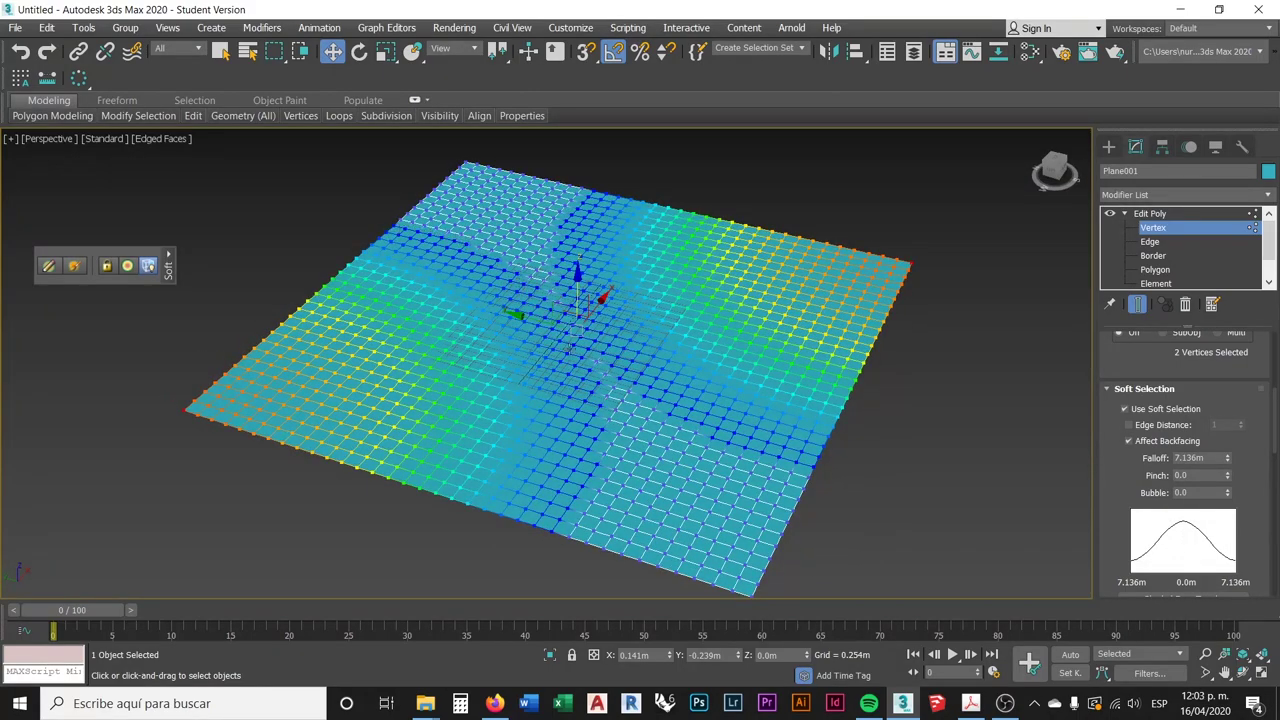
- Raise the plane's two soft-selected opposite corners along Z to about 1.06 m
{"action": "middle_click_drag", "start_coordinate": [573, 362], "coordinate": [603, 395], "text": "alt"}
{"action": "middle_click_drag", "start_coordinate": [603, 306], "coordinate": [590, 292], "text": "alt"}
{"action": "left_click_drag", "start_coordinate": [590, 291], "coordinate": [651, 286]}
{"action": "middle_click_drag", "start_coordinate": [651, 286], "coordinate": [680, 363], "text": "alt"}
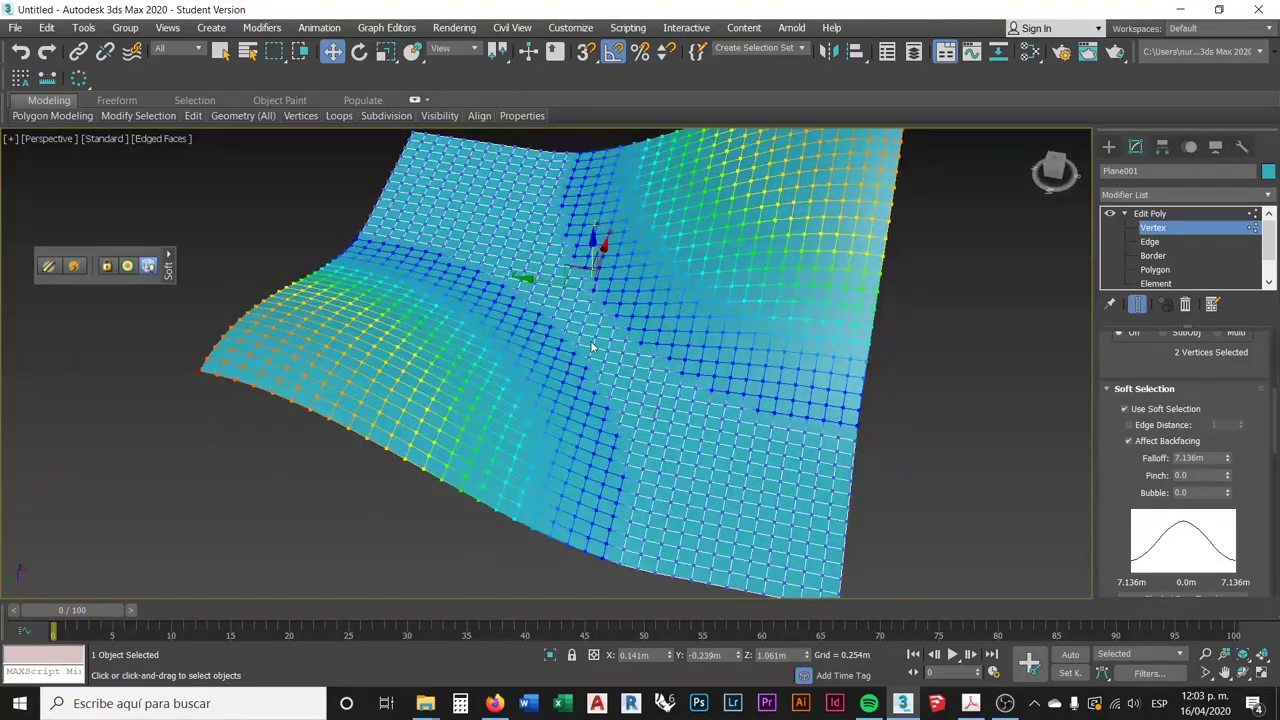
{"action": "scroll", "coordinate": [592, 346], "scroll_direction": "down", "scroll_amount": 3}
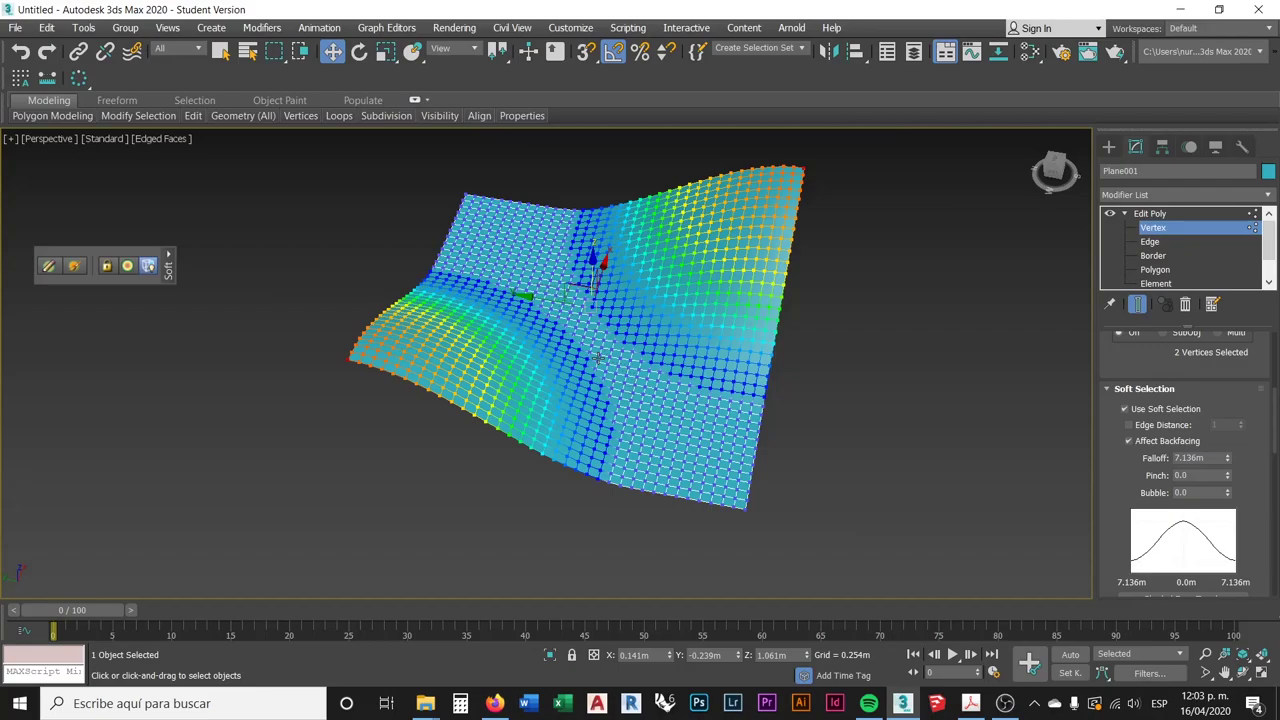
{"action": "middle_click_drag", "start_coordinate": [695, 429], "coordinate": [634, 306], "text": "alt"}
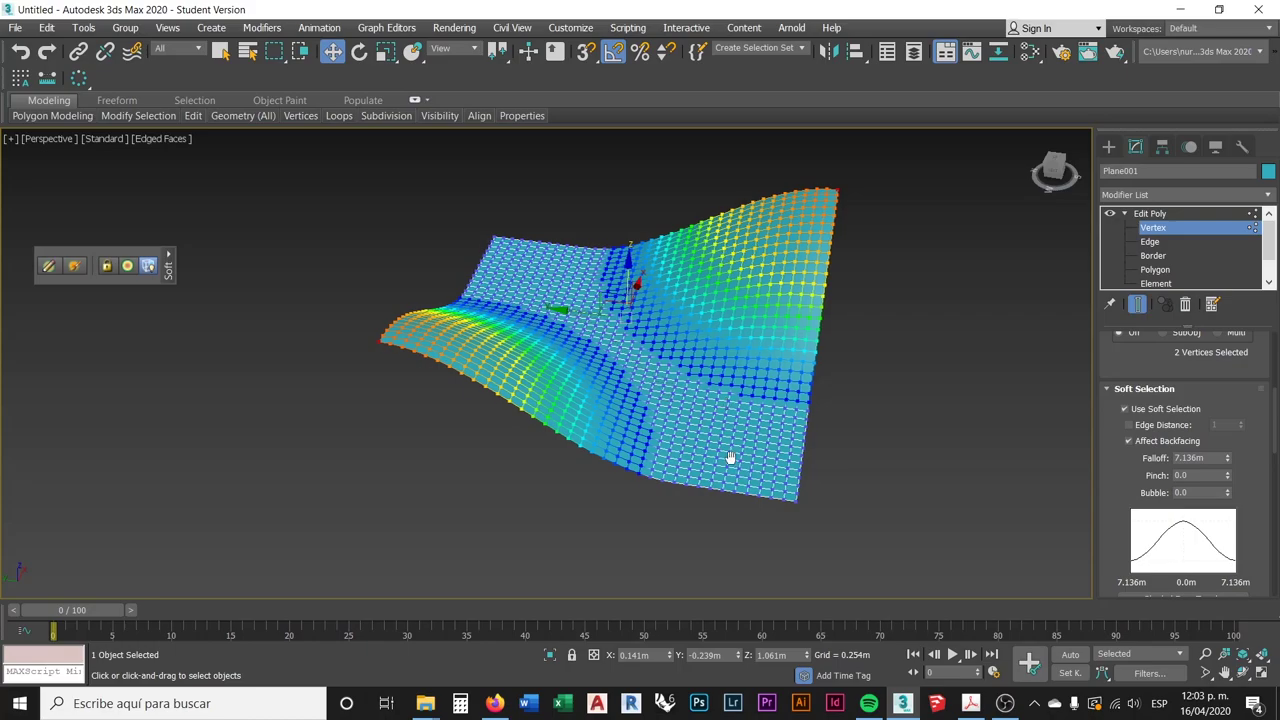
{"action": "middle_click_drag", "start_coordinate": [734, 457], "coordinate": [729, 492], "text": "alt"}
- Select the plane's other two opposite corner vertices, the ones that were not raised
{"action": "scroll", "coordinate": [787, 540], "scroll_direction": "up", "scroll_amount": 3}
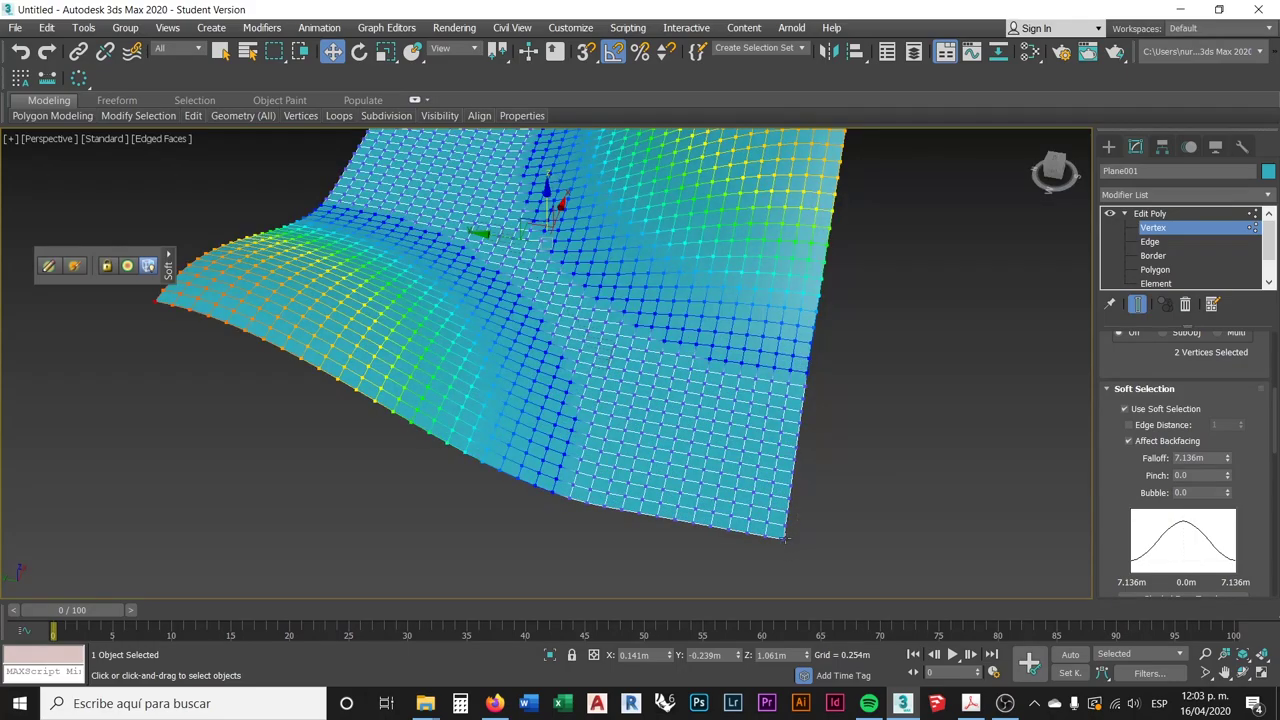
{"action": "left_click", "coordinate": [638, 340]}
{"action": "middle_click_drag", "start_coordinate": [676, 378], "coordinate": [709, 458]}
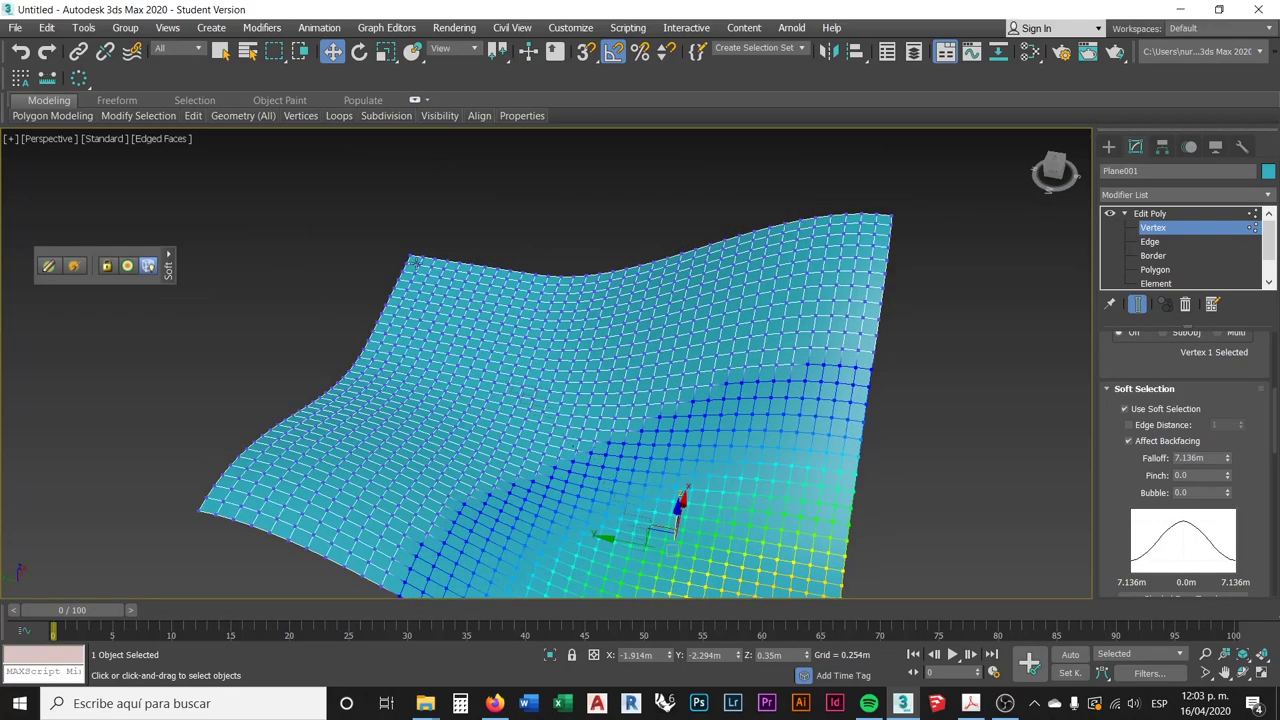
{"action": "left_click", "coordinate": [409, 255], "text": "ctrl"}
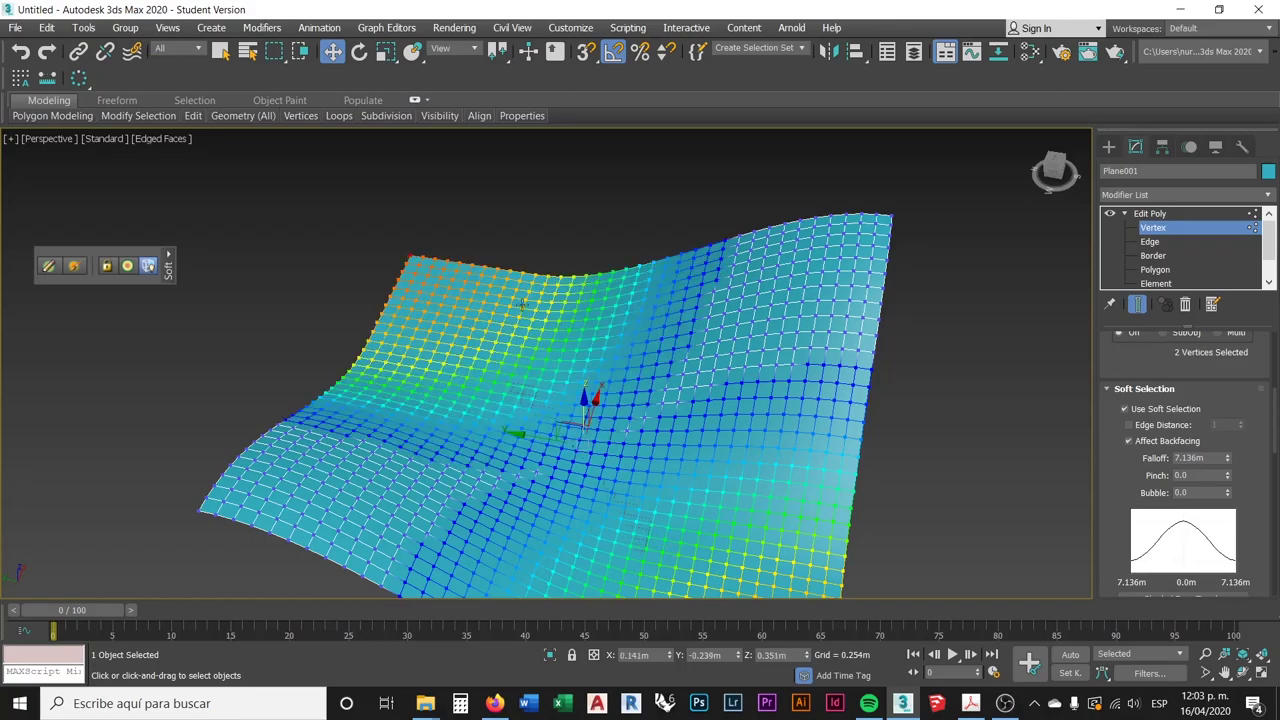
- Reduce the soft selection Falloff to 6.707 m for the two newly selected corners
{"action": "scroll", "coordinate": [606, 400], "scroll_direction": "down", "scroll_amount": 2}
{"action": "middle_click_drag", "start_coordinate": [606, 400], "coordinate": [594, 381], "text": "alt"}
{"action": "middle_click_drag", "start_coordinate": [910, 449], "coordinate": [1059, 464], "text": "alt"}
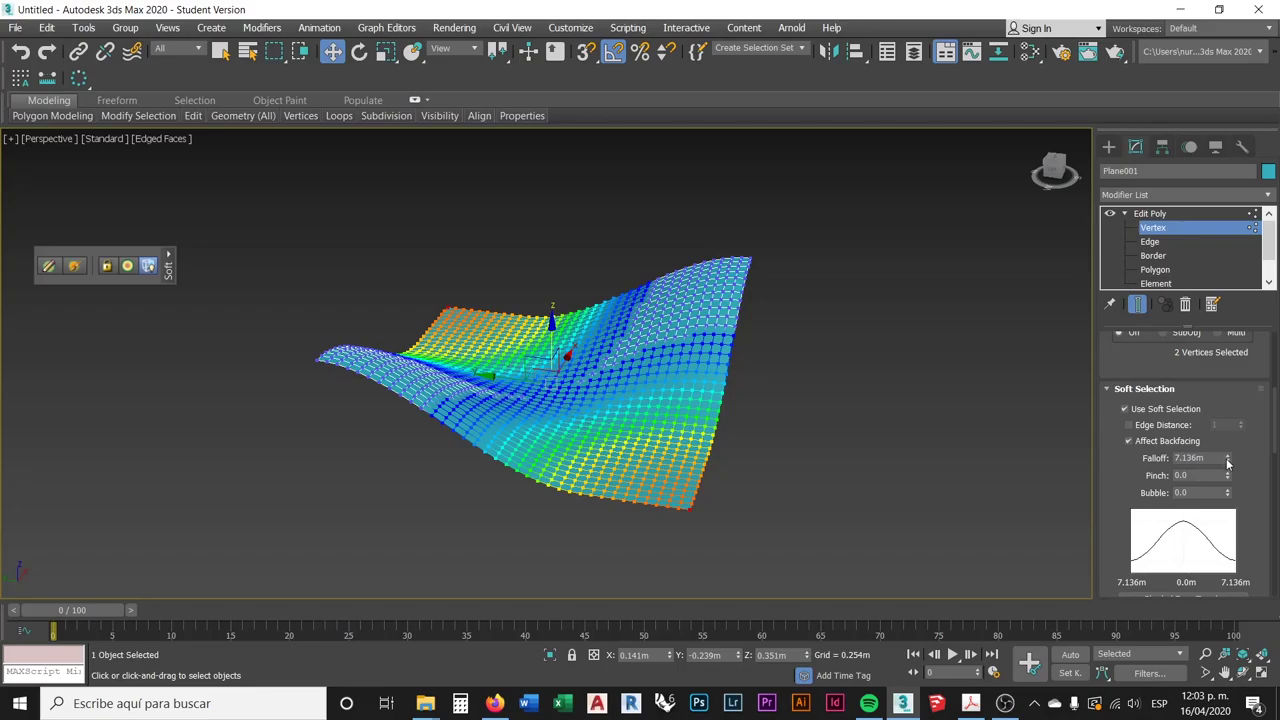
{"action": "left_click_drag", "start_coordinate": [1228, 462], "coordinate": [1224, 466]}
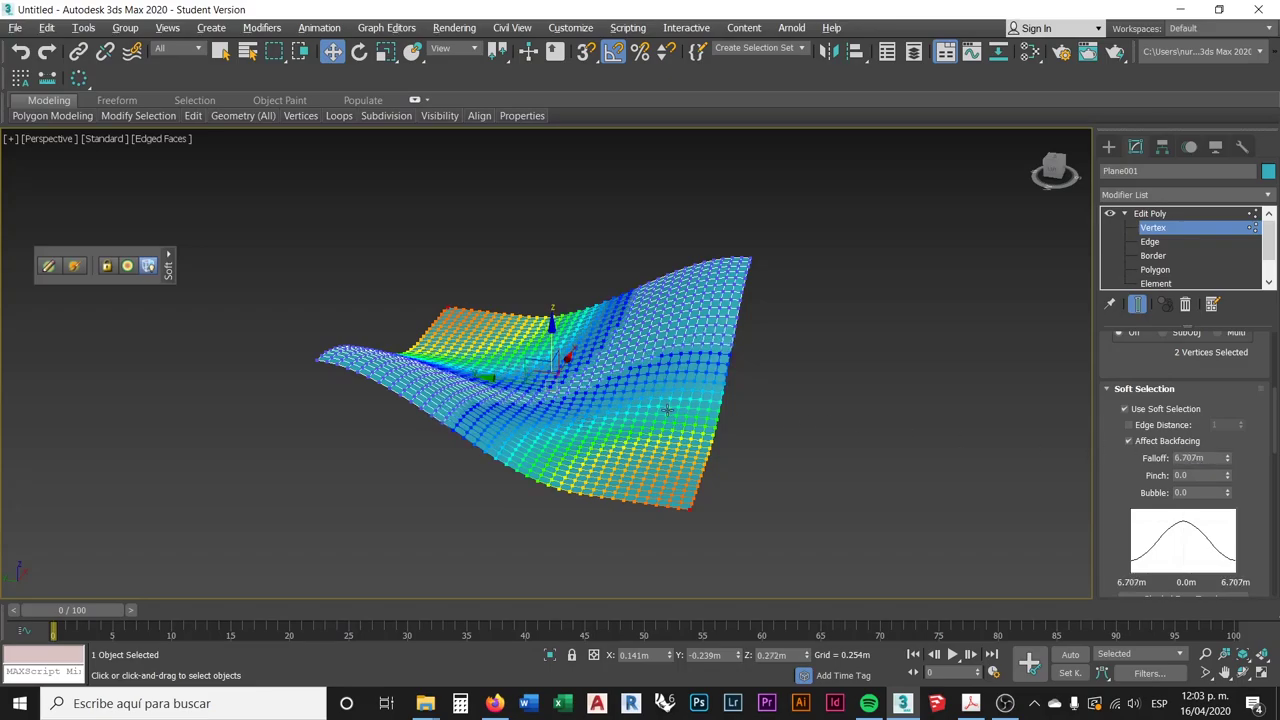
- Lower the plane's two soft-selected corners along Z to about -0.154 m, then leave vertex editing and deselect the plane
{"action": "middle_click_drag", "start_coordinate": [669, 411], "coordinate": [612, 400], "text": "alt"}
{"action": "left_click_drag", "start_coordinate": [553, 340], "coordinate": [554, 368]}
{"action": "middle_click_drag", "start_coordinate": [554, 368], "coordinate": [785, 385], "text": "alt"}
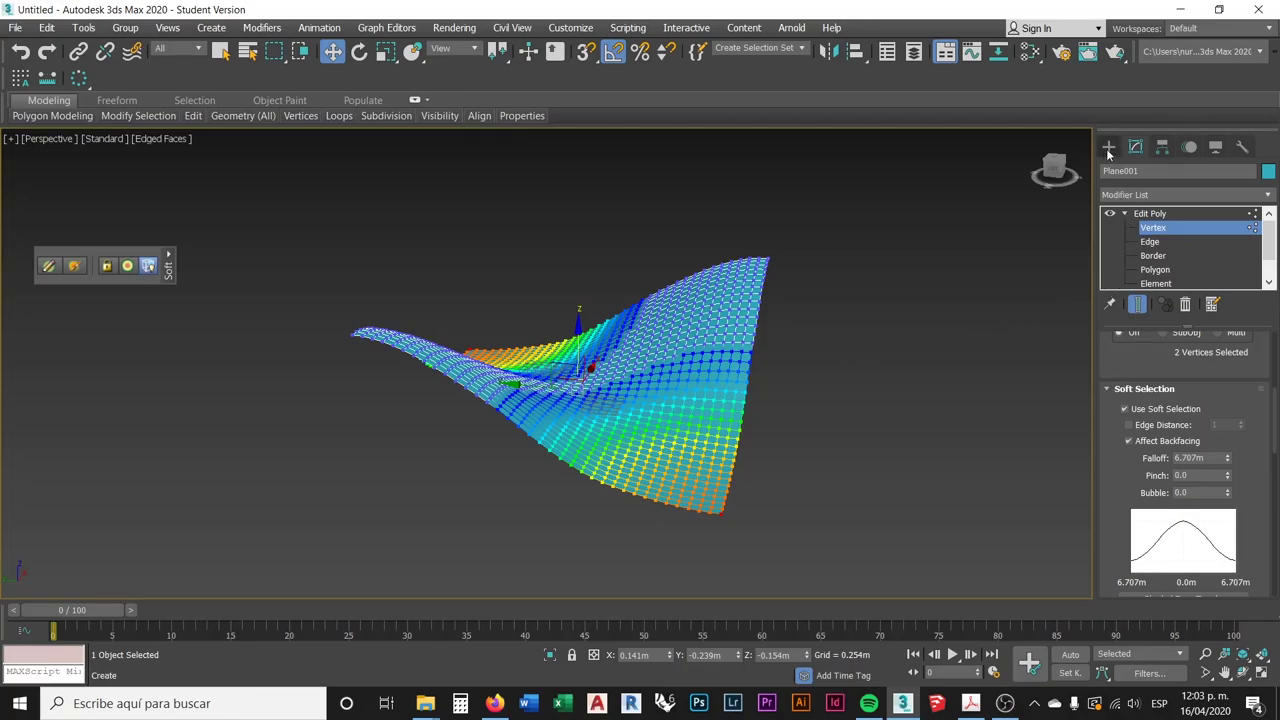
{"action": "left_click", "coordinate": [1109, 148]}
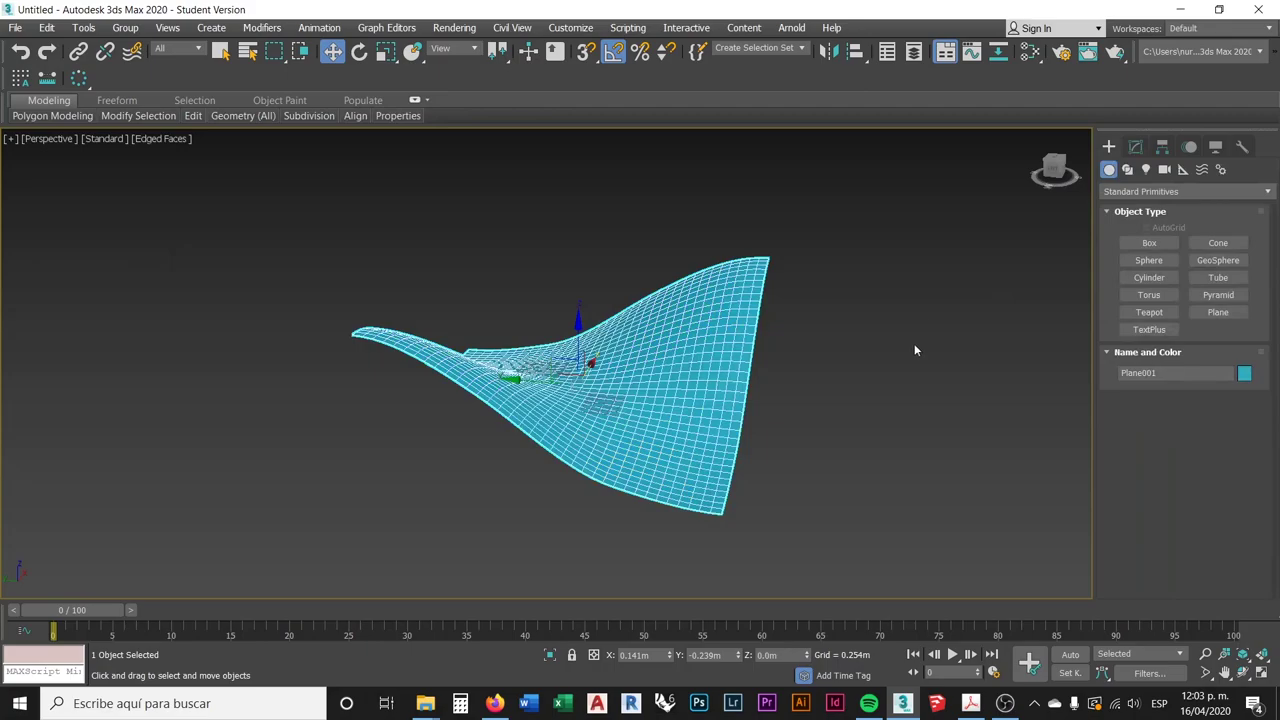
{"action": "left_click", "coordinate": [860, 371]}
- Examine the curved surface from several angles and distances, both deselected and selected
{"action": "middle_click_drag", "start_coordinate": [650, 355], "coordinate": [651, 434], "text": "alt"}
{"action": "scroll", "coordinate": [670, 341], "scroll_direction": "up", "scroll_amount": 3}
{"action": "mouse_move", "coordinate": [670, 341]}
{"action": "middle_mouse_down", "text": "alt"}
{"action": "mouse_move", "coordinate": [666, 286]}
{"action": "mouse_move", "coordinate": [697, 274]}
{"action": "mouse_move", "coordinate": [674, 271]}
{"action": "mouse_move", "coordinate": [693, 347]}
{"action": "middle_mouse_up", "text": "alt"}
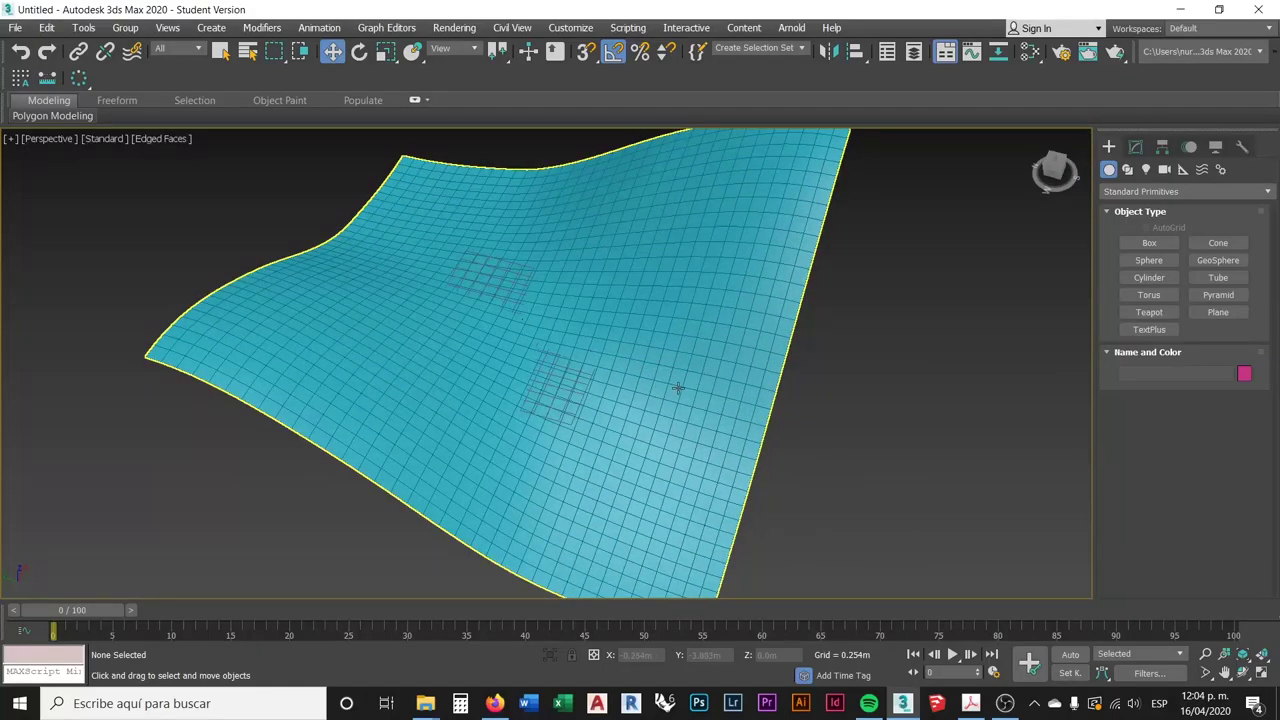
{"action": "scroll", "coordinate": [674, 383], "scroll_direction": "down", "scroll_amount": 3}
{"action": "middle_click_drag", "start_coordinate": [674, 383], "coordinate": [643, 352]}
{"action": "left_click", "coordinate": [641, 356]}
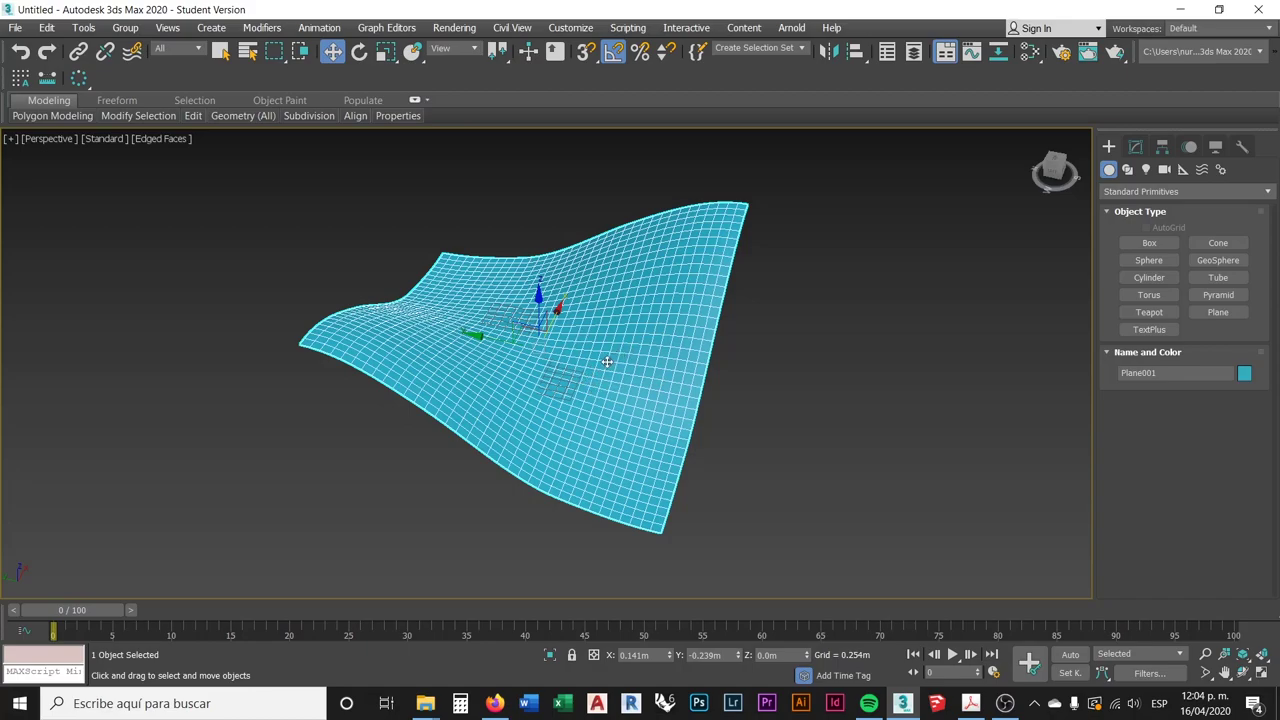
{"action": "middle_click_drag", "start_coordinate": [628, 348], "coordinate": [656, 322]}
{"action": "scroll", "coordinate": [629, 330], "scroll_direction": "up", "scroll_amount": 3}
{"action": "scroll", "coordinate": [636, 347], "scroll_direction": "down", "scroll_amount": 3}
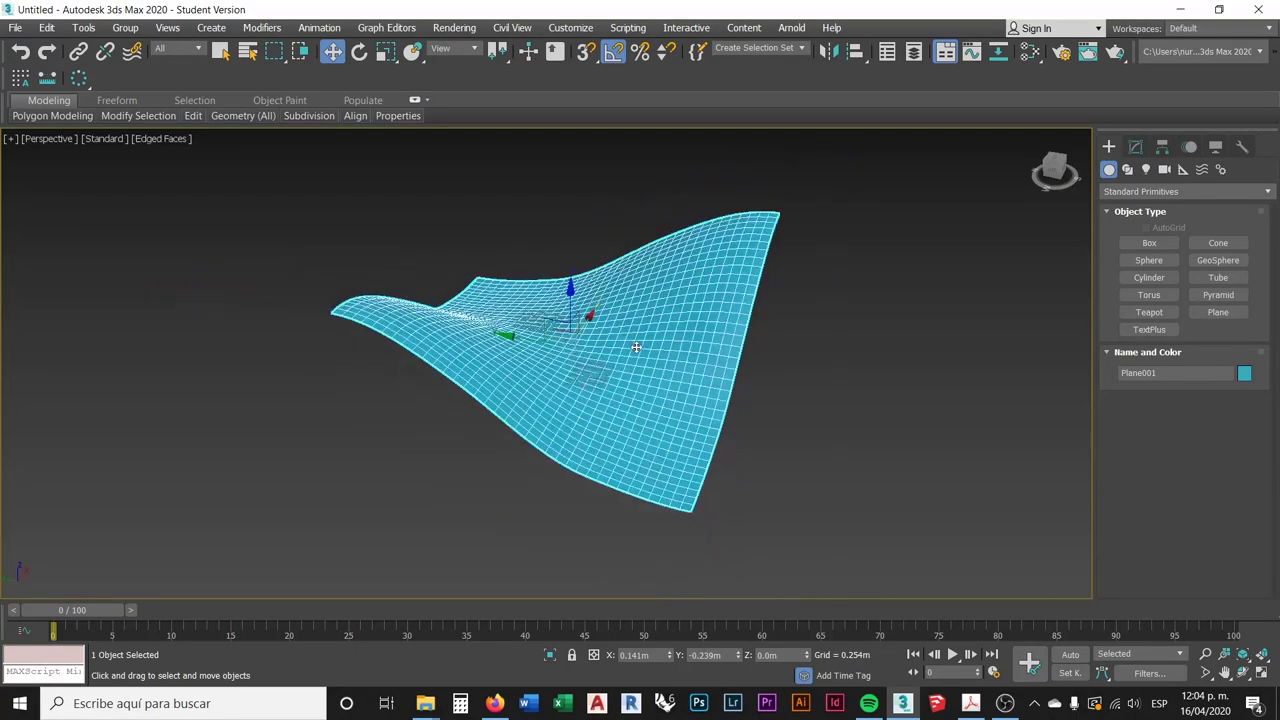
{"action": "scroll", "coordinate": [620, 342], "scroll_direction": "up", "scroll_amount": 3}
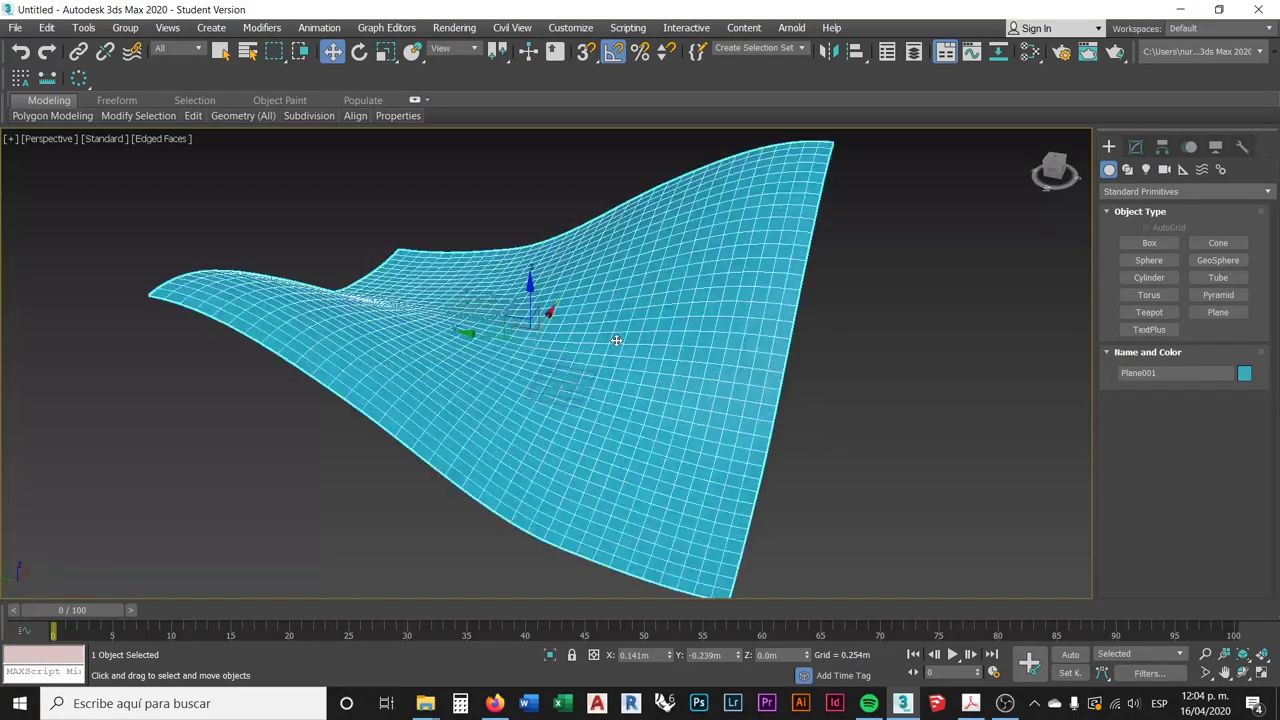
- Reopen the plane's Edit Poly modifier at Edge level and select one edge in the surface
{"action": "key", "text": "ctrl+d"}
{"action": "left_click", "coordinate": [737, 350]}
{"action": "left_click", "coordinate": [1136, 148]}
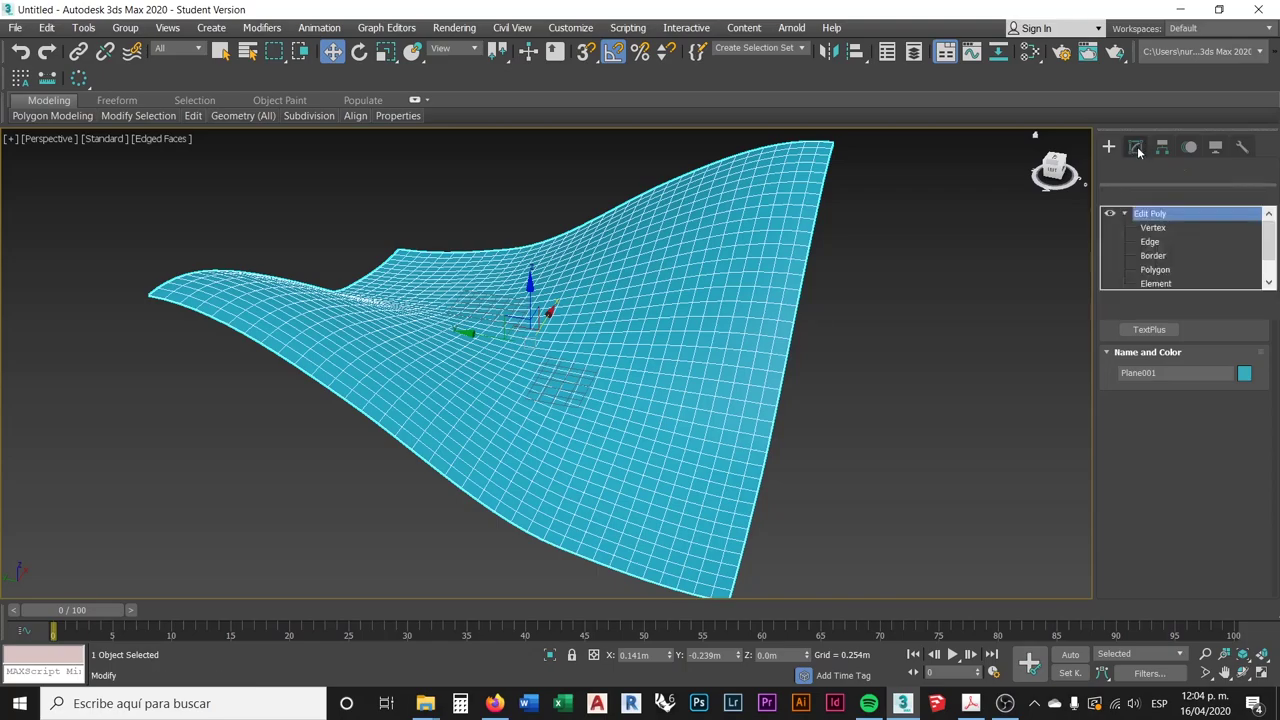
{"action": "left_click", "coordinate": [1150, 242]}
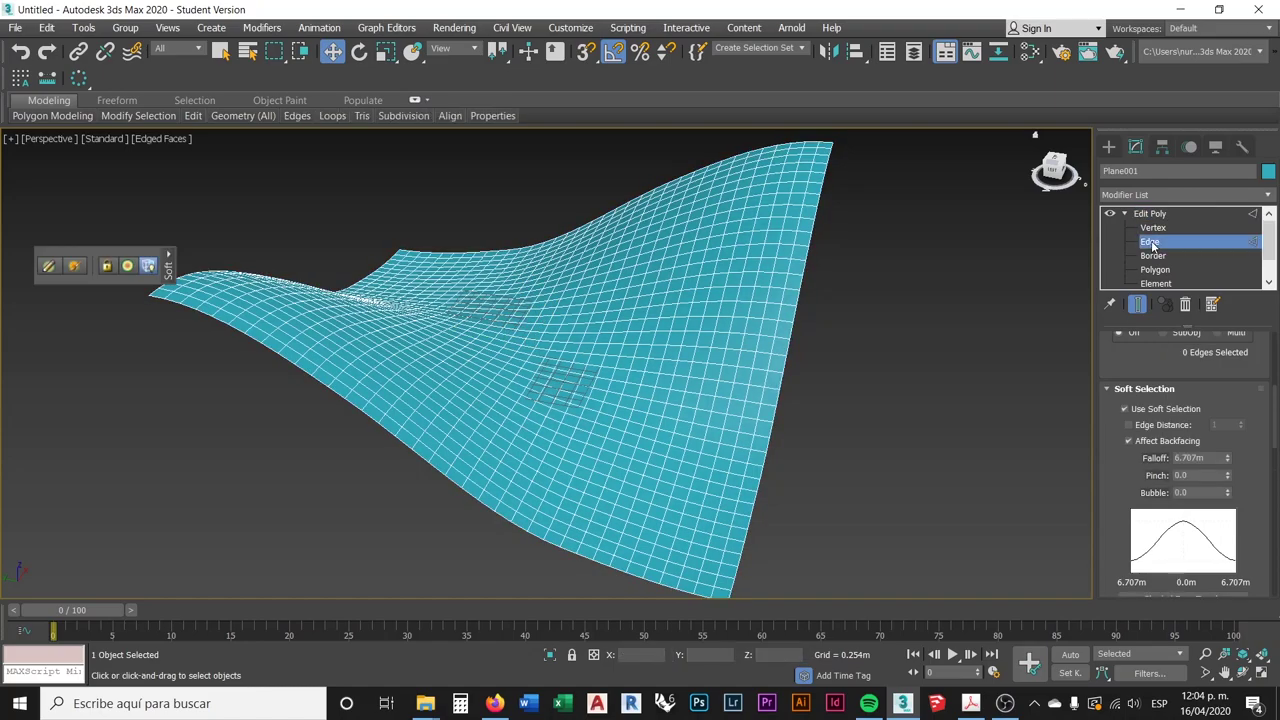
{"action": "scroll", "coordinate": [1215, 450], "scroll_direction": "up", "scroll_amount": 5}
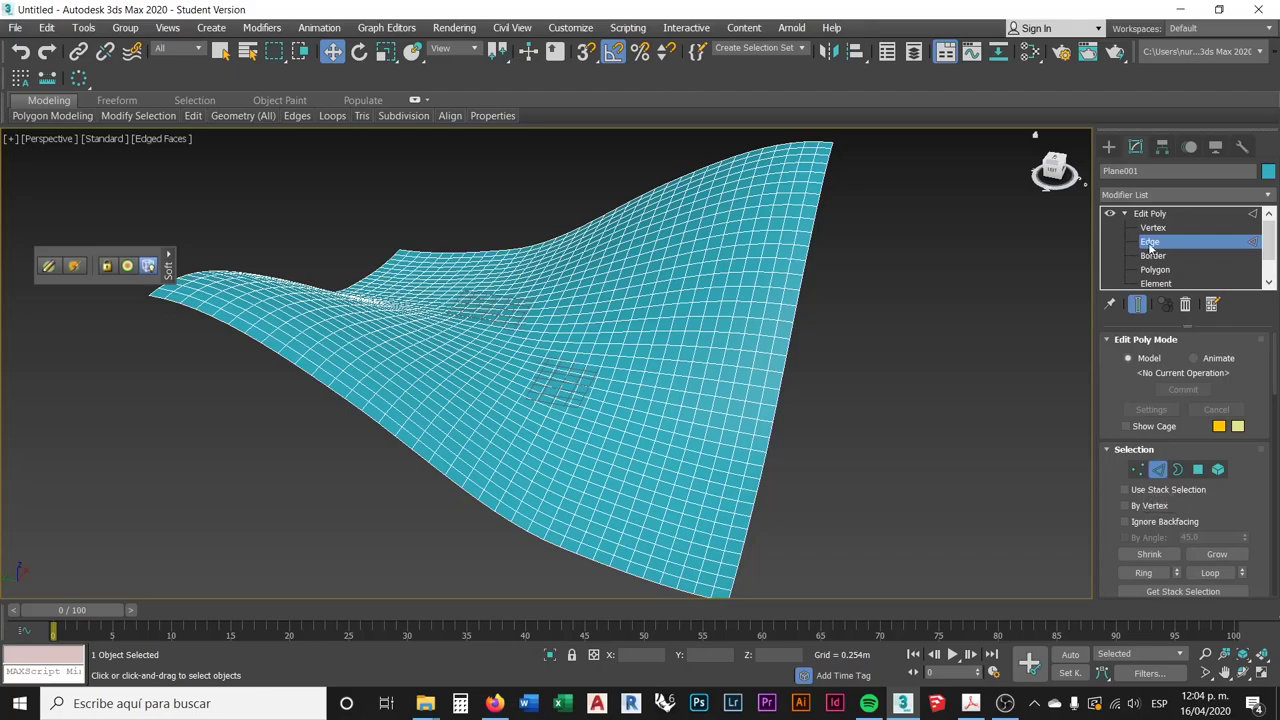
{"action": "middle_click_drag", "start_coordinate": [689, 378], "coordinate": [726, 384]}
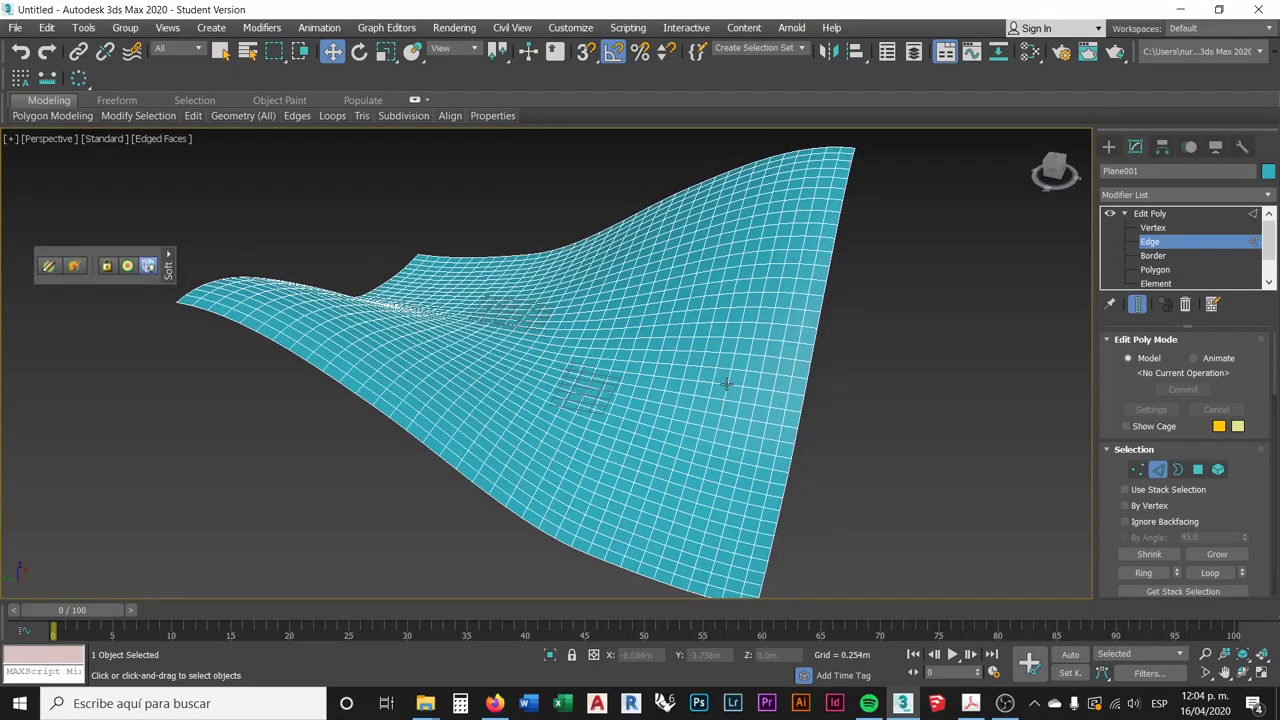
{"action": "scroll", "coordinate": [727, 384], "scroll_direction": "up", "scroll_amount": 5}
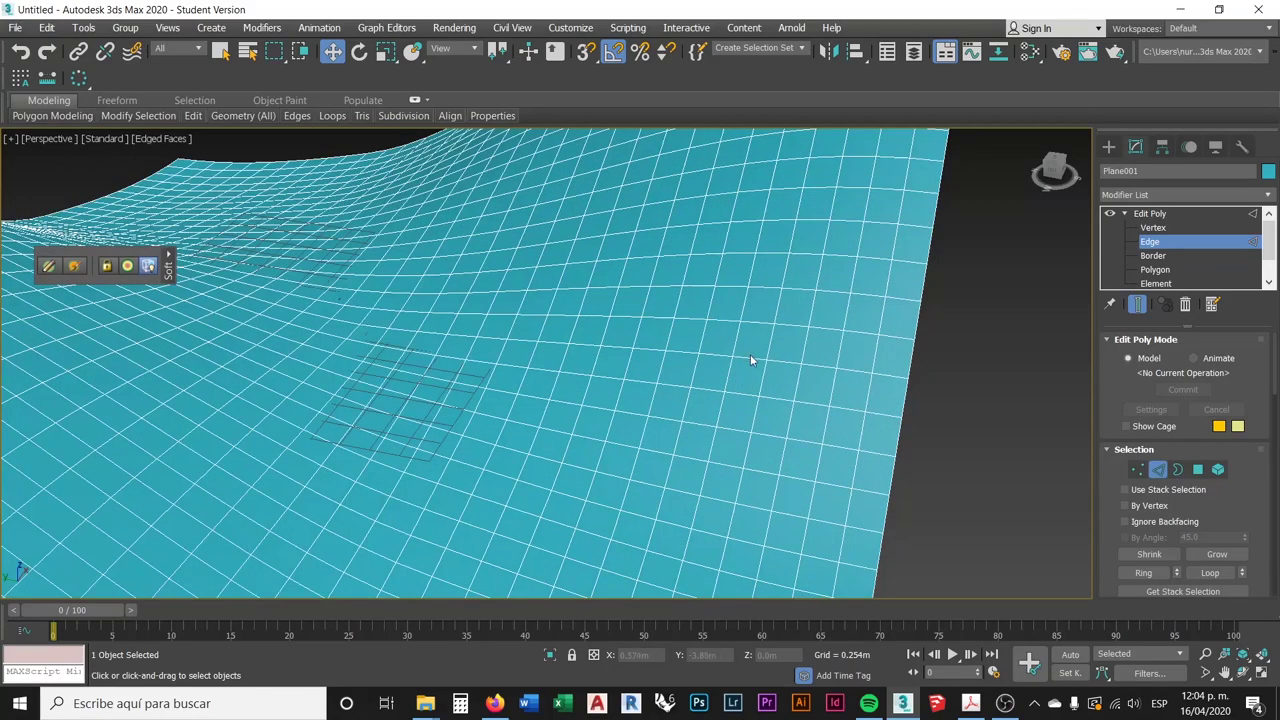
{"action": "left_click", "coordinate": [749, 357]}
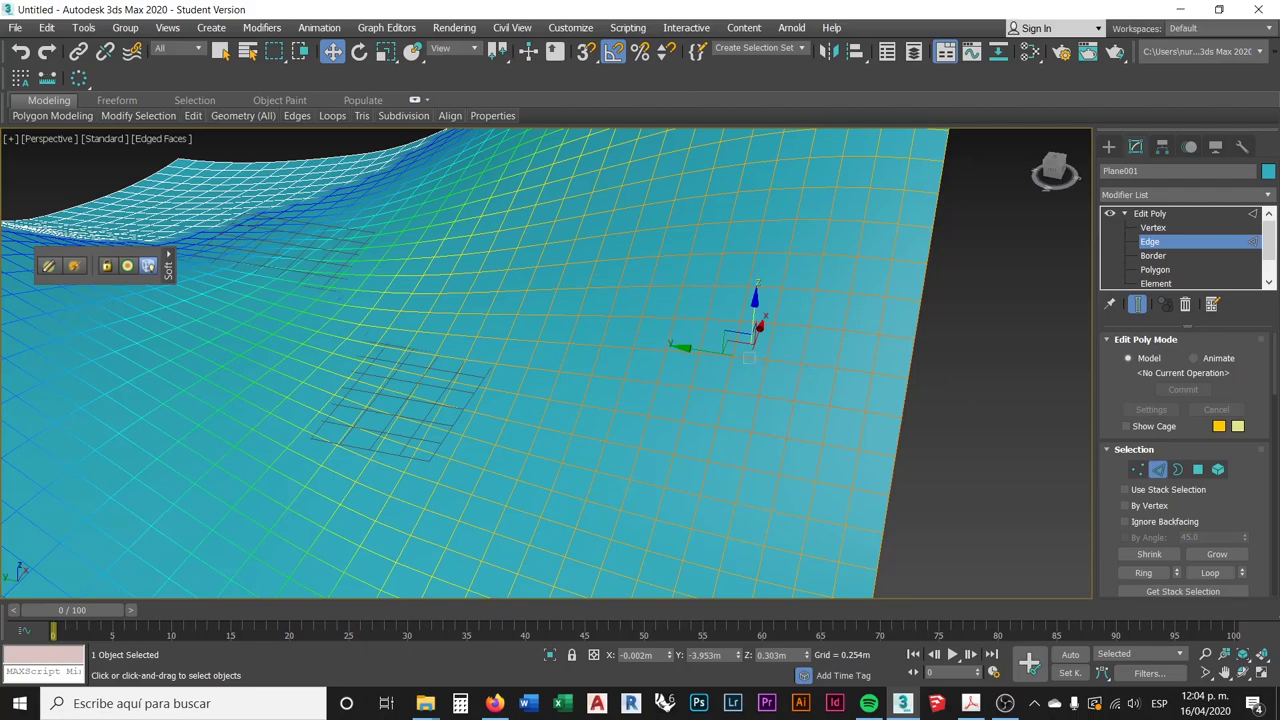
- Turn off Use Soft Selection and select a single neighbouring edge on the surface
{"action": "scroll", "coordinate": [1262, 397], "scroll_direction": "down", "scroll_amount": 5}
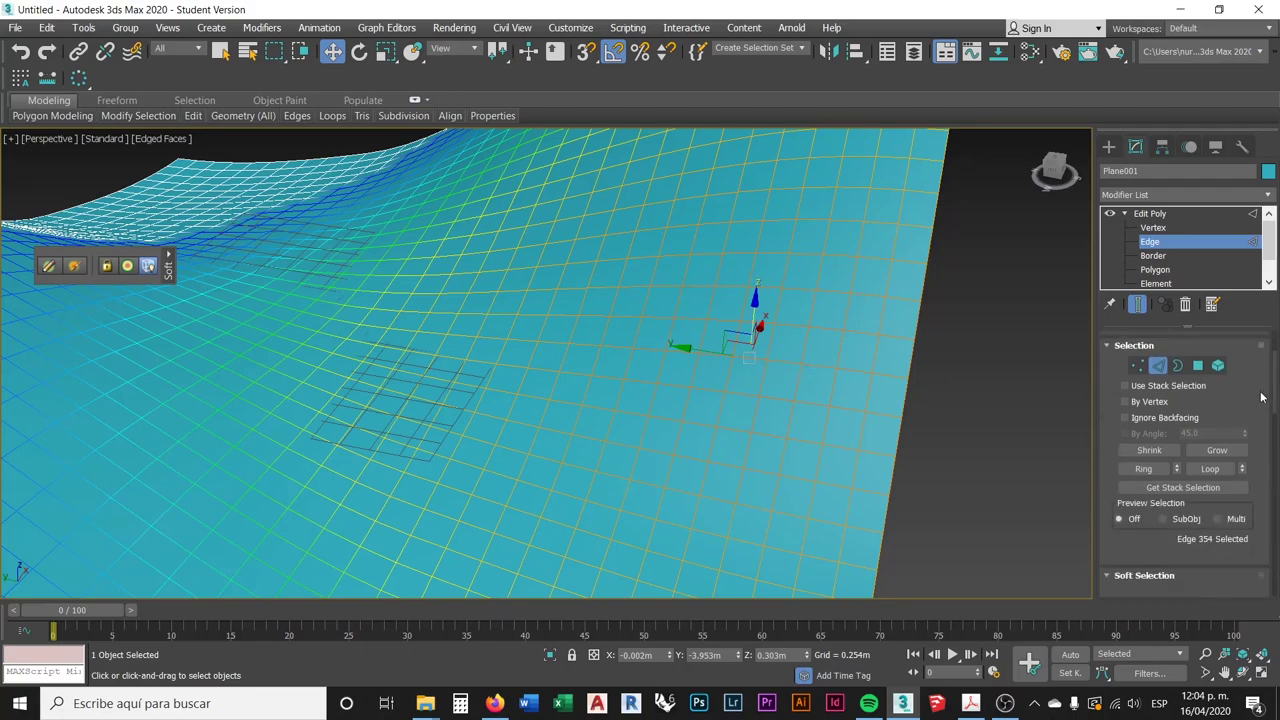
{"action": "scroll", "coordinate": [1262, 397], "scroll_direction": "down", "scroll_amount": 1}
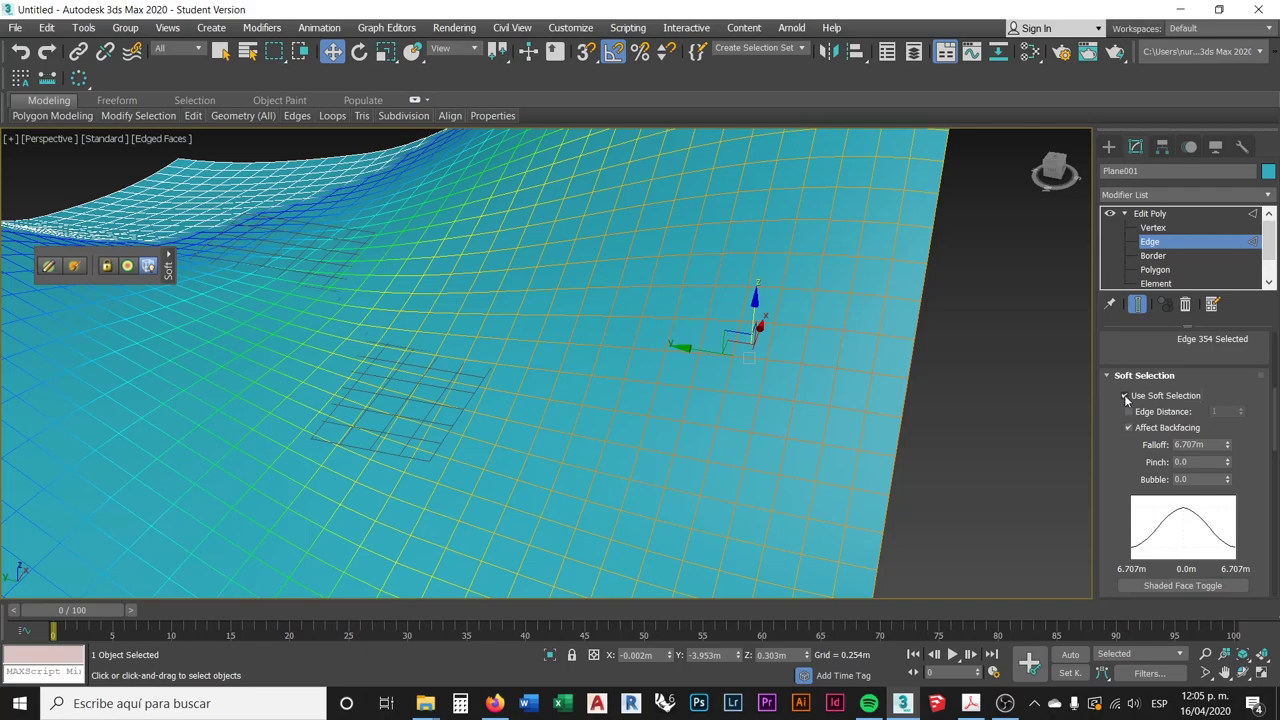
{"action": "left_click", "coordinate": [1125, 396]}
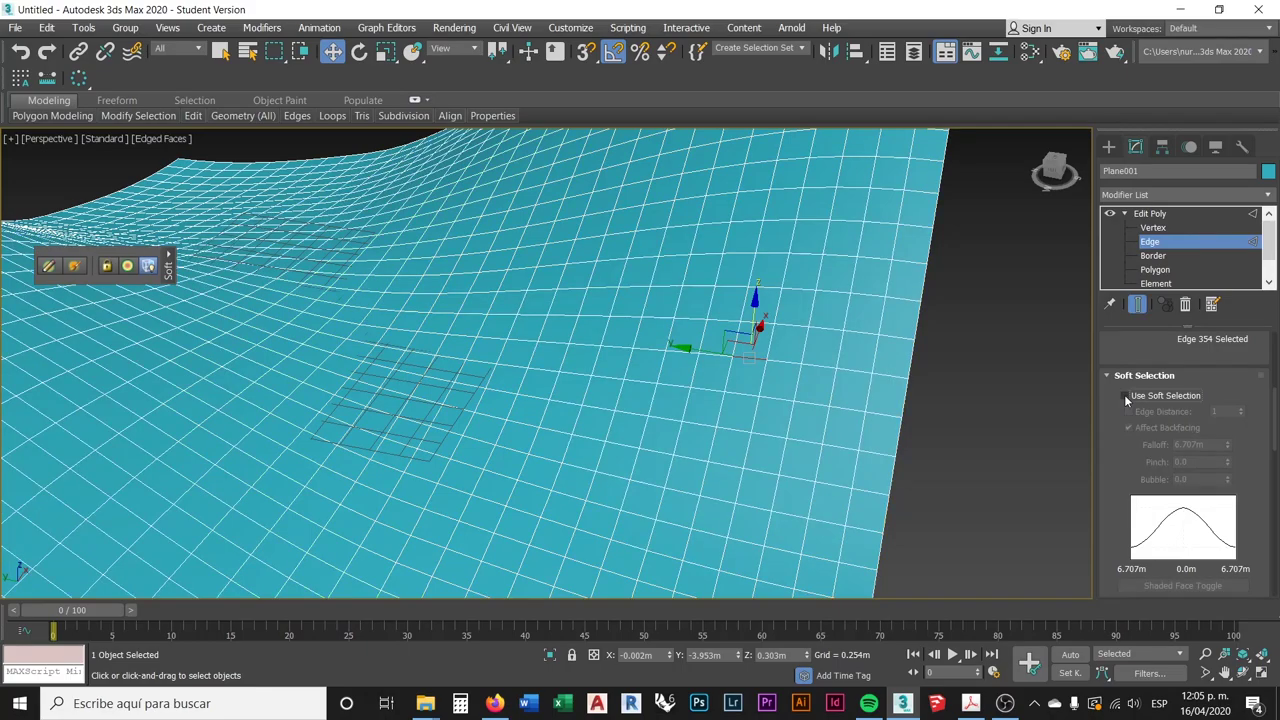
{"action": "left_click", "coordinate": [785, 362]}
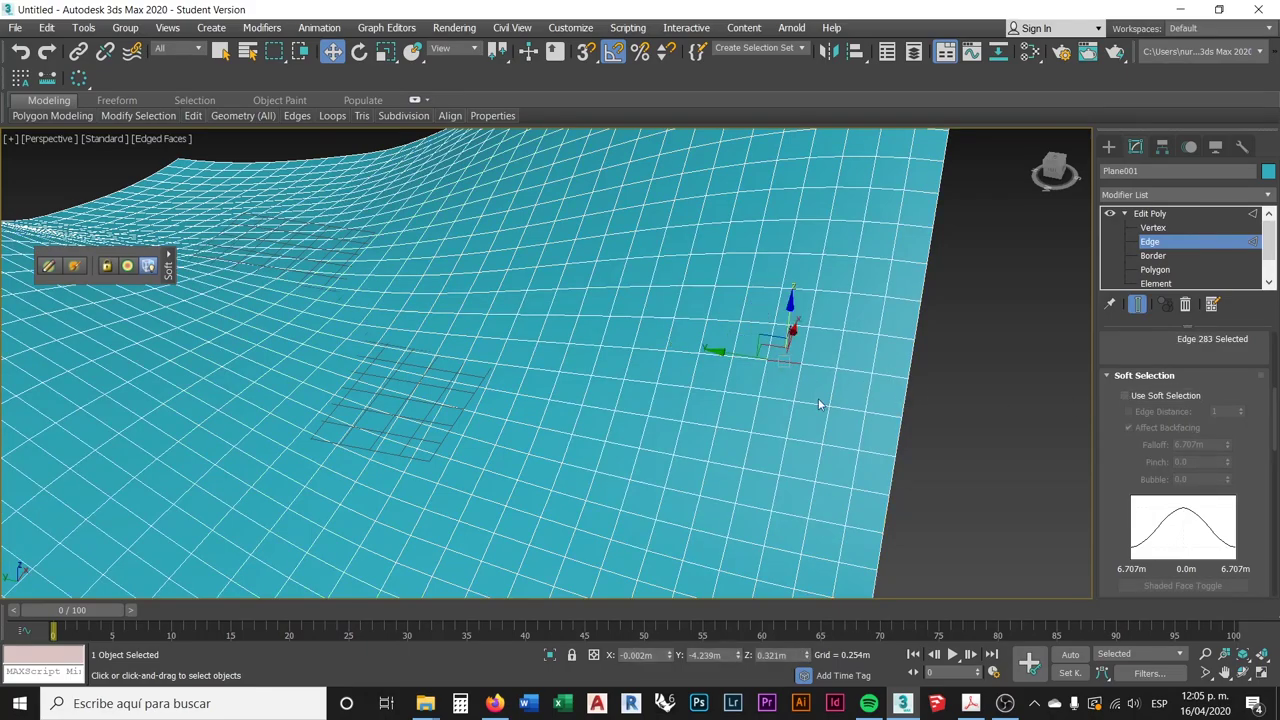
- Use Generate Topology to apply the Hive pattern to the curved surface from the selected edge
{"action": "scroll", "coordinate": [797, 366], "scroll_direction": "up", "scroll_amount": 10}
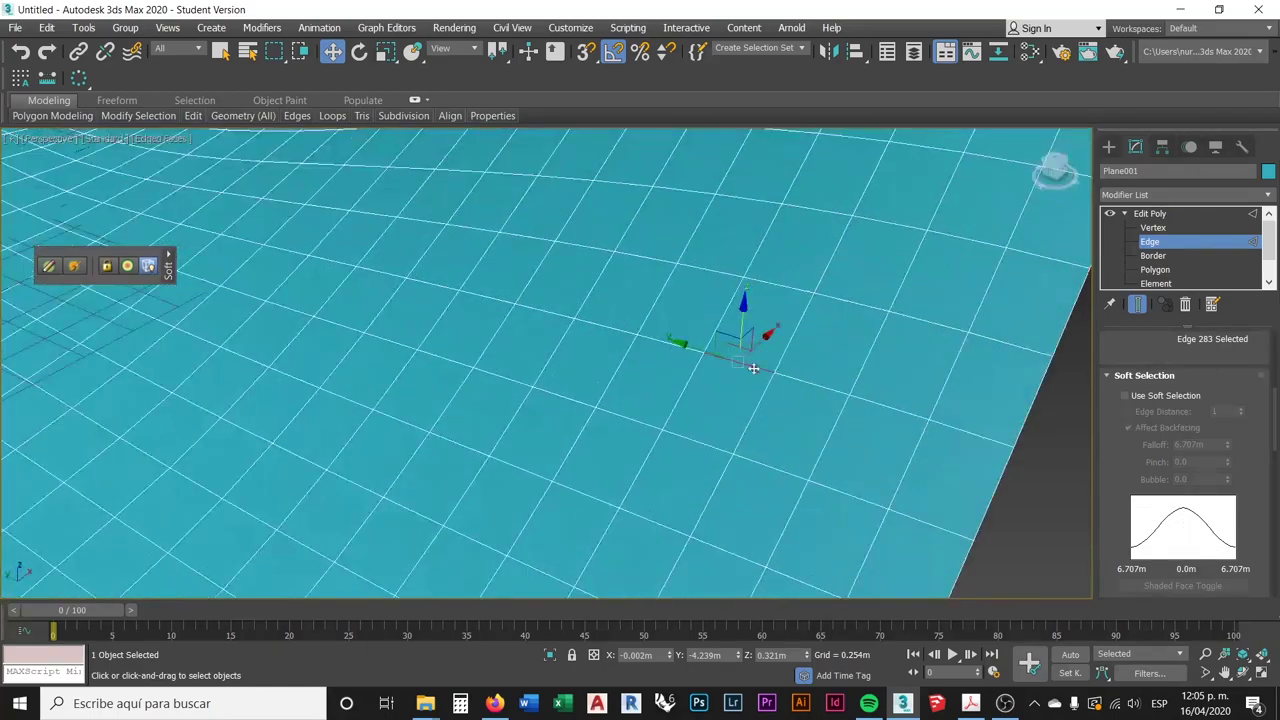
{"action": "scroll", "coordinate": [727, 347], "scroll_direction": "down", "scroll_amount": 8}
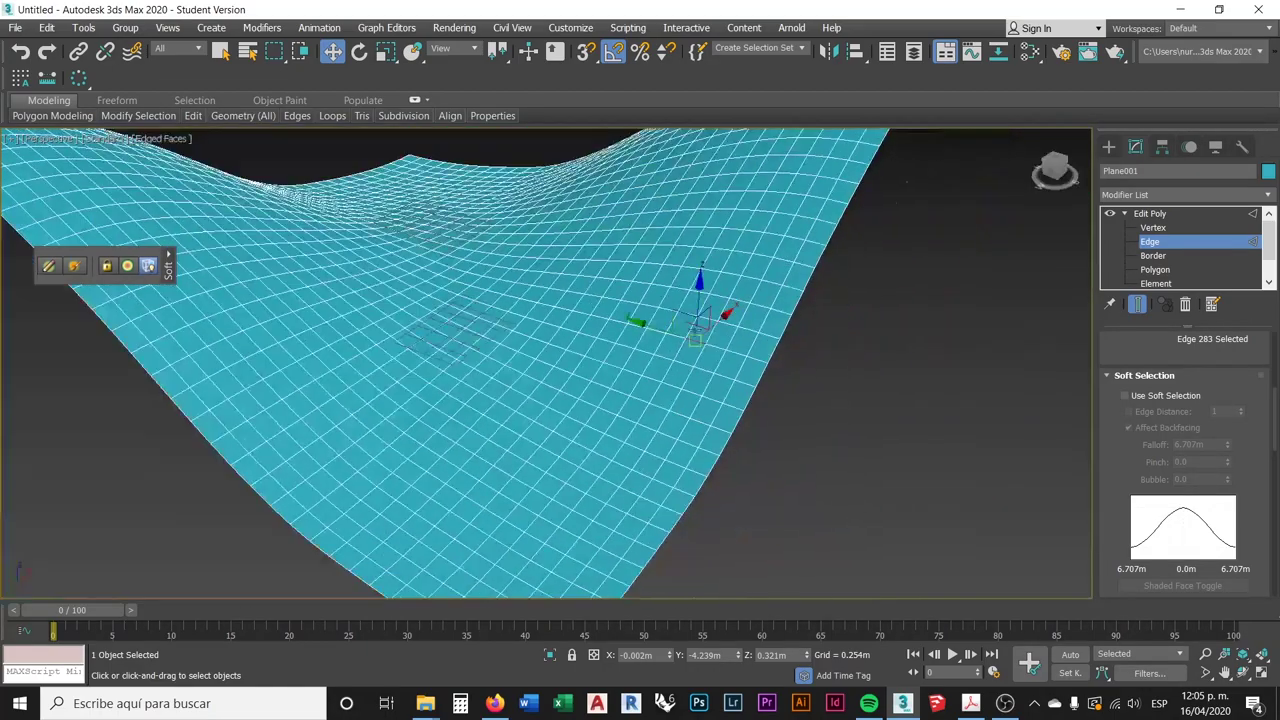
{"action": "mouse_move", "coordinate": [727, 347]}
{"action": "middle_mouse_down", "text": "alt"}
{"action": "mouse_move", "coordinate": [803, 363]}
{"action": "mouse_move", "coordinate": [786, 320]}
{"action": "mouse_move", "coordinate": [720, 314]}
{"action": "mouse_move", "coordinate": [737, 338]}
{"action": "middle_mouse_up", "text": "alt"}
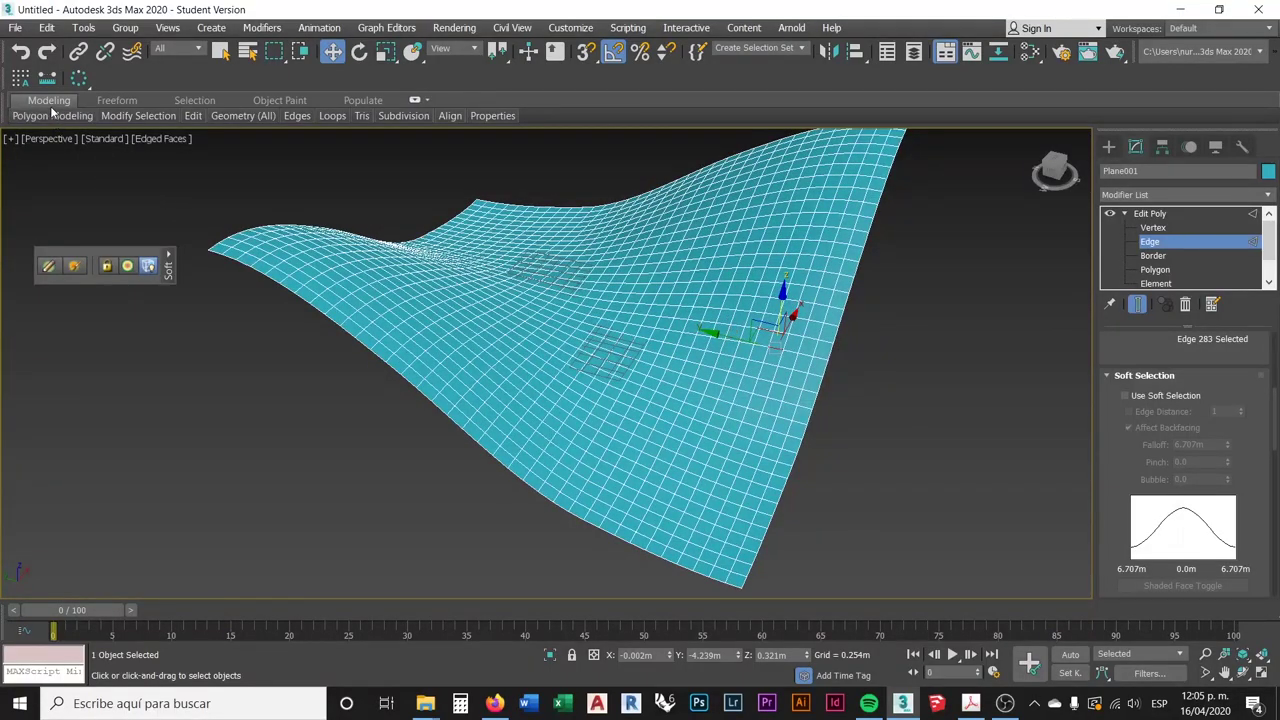
{"action": "mouse_move", "coordinate": [52, 118]}
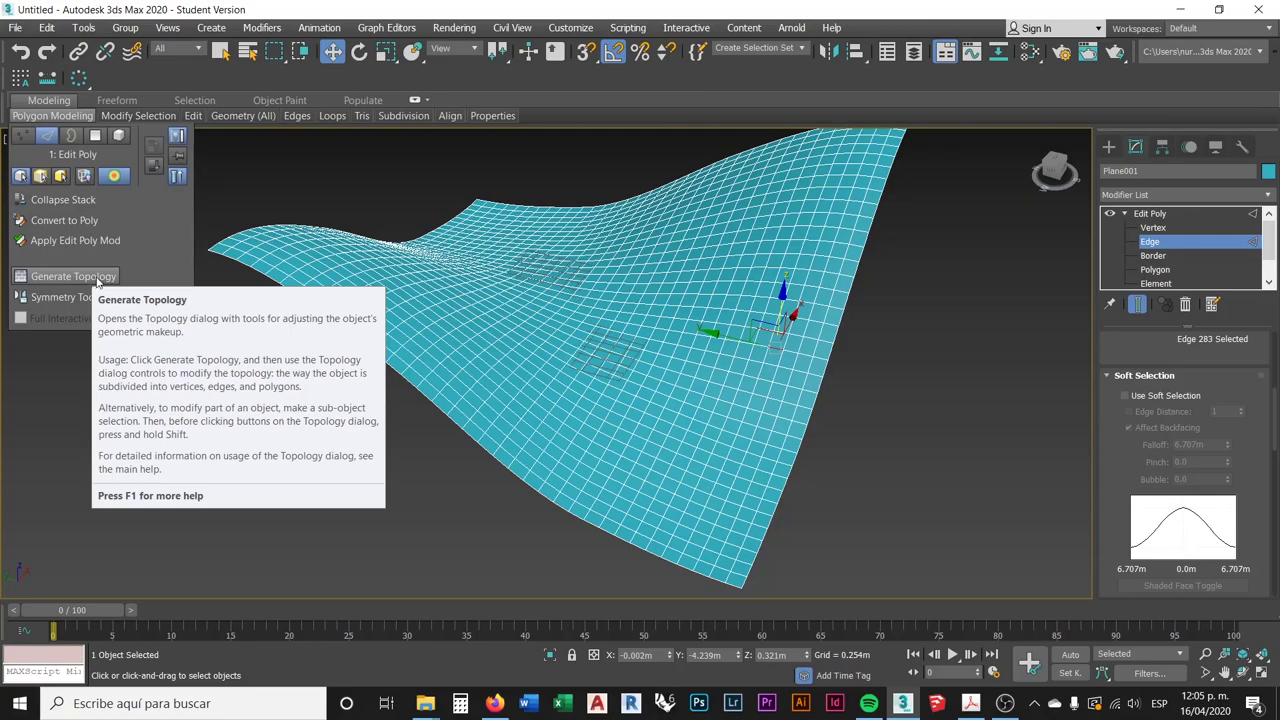
{"action": "left_click", "coordinate": [95, 279]}
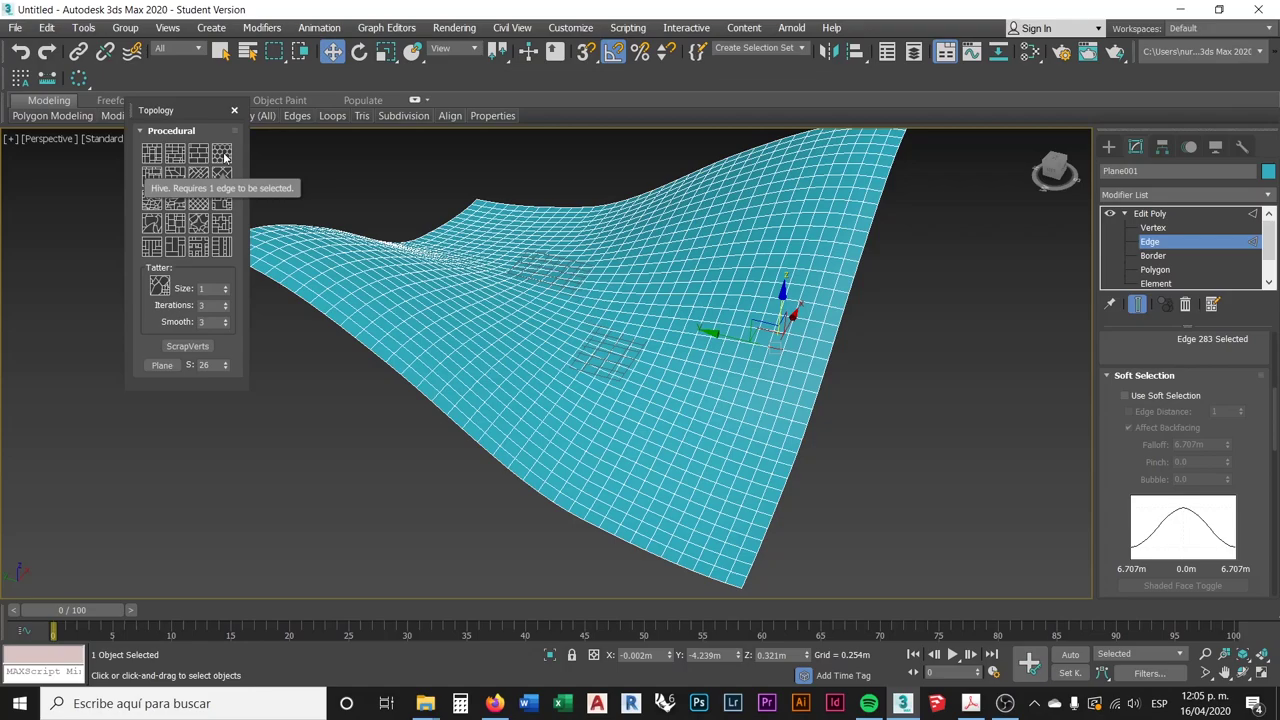
{"action": "left_click", "coordinate": [224, 157]}
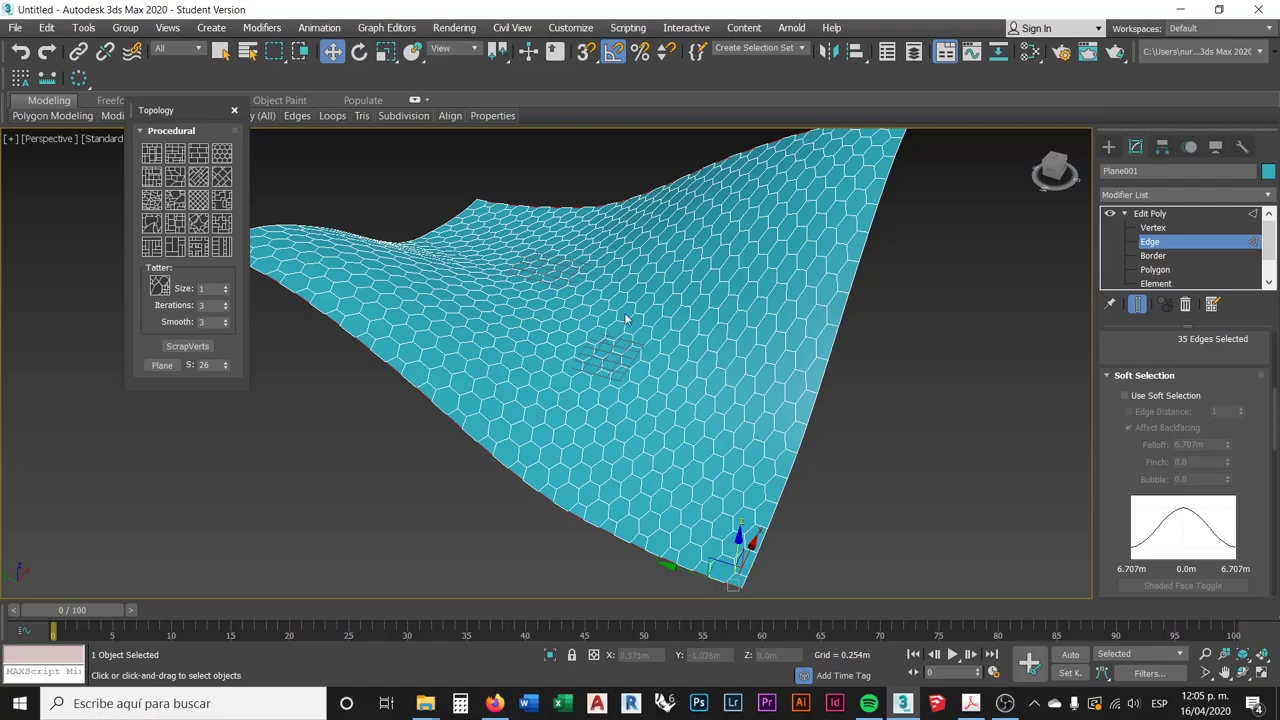
{"action": "middle_click_drag", "start_coordinate": [697, 360], "coordinate": [709, 384], "text": "alt"}
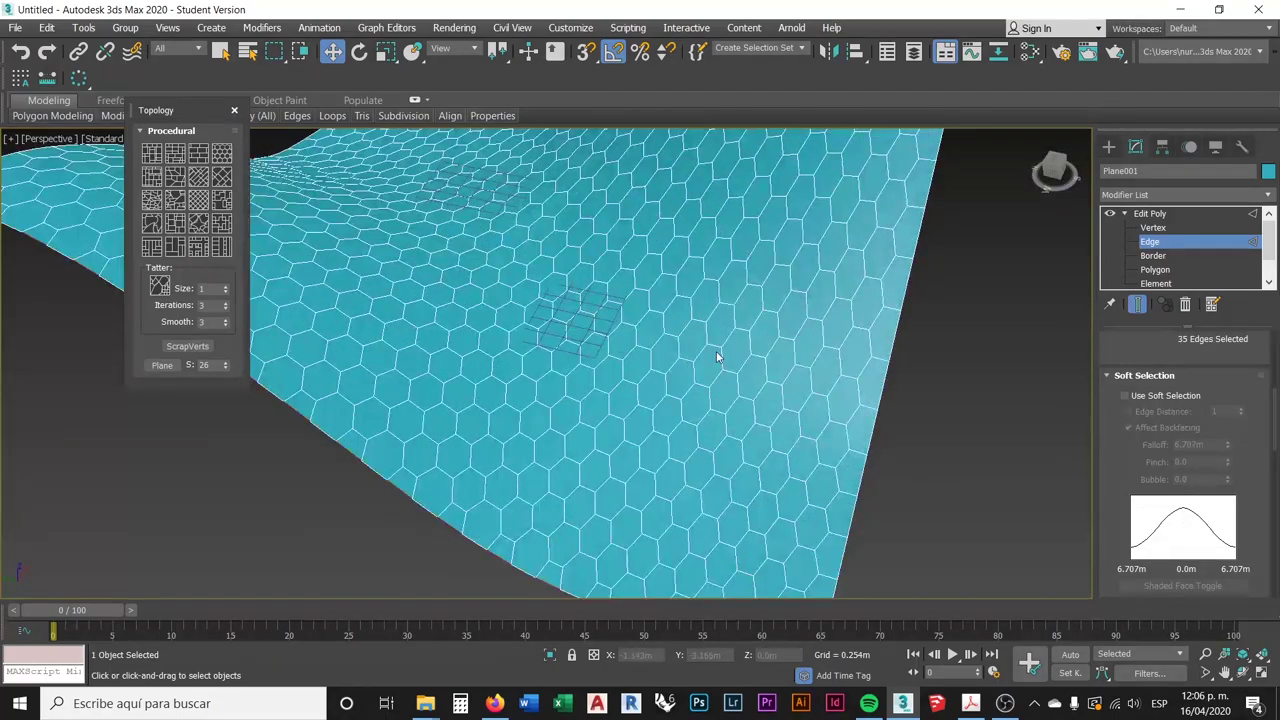
{"action": "scroll", "coordinate": [718, 350], "scroll_direction": "down", "scroll_amount": 3}
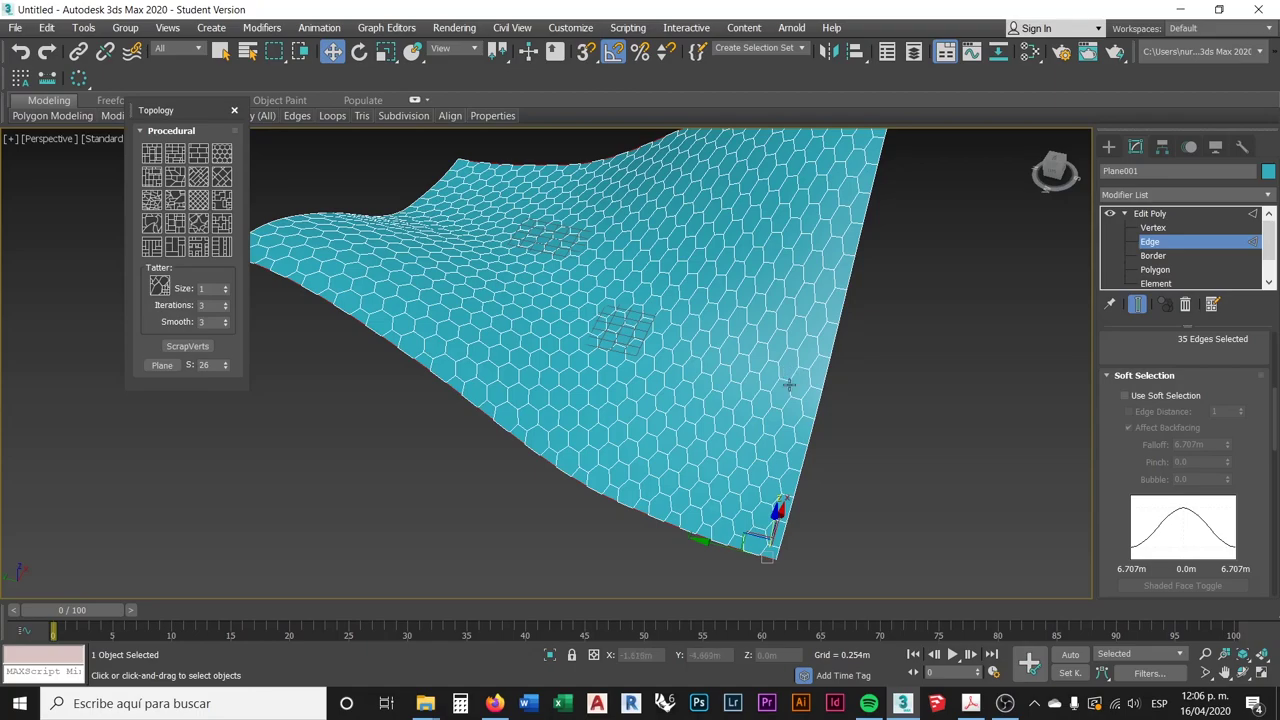
{"action": "mouse_move", "coordinate": [765, 365]}
{"action": "middle_mouse_down", "text": "alt"}
{"action": "mouse_move", "coordinate": [746, 243]}
{"action": "mouse_move", "coordinate": [760, 347]}
{"action": "middle_mouse_up", "text": "alt"}
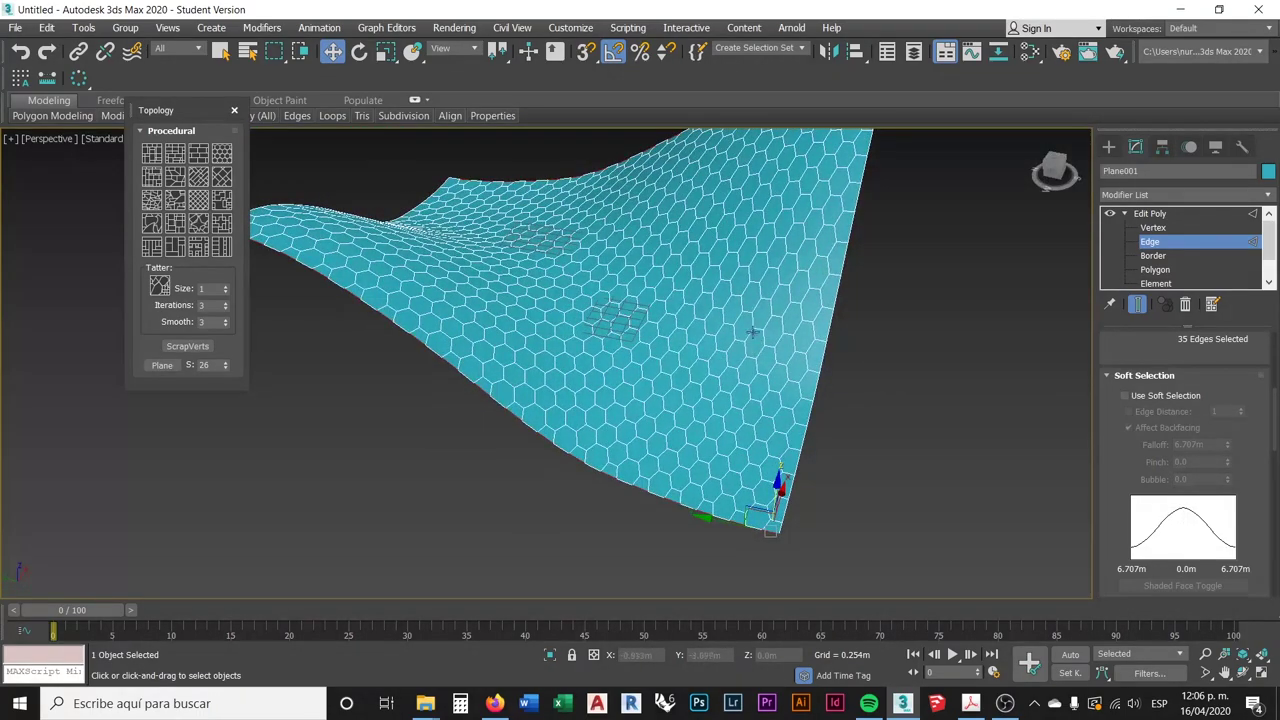
{"action": "middle_click_drag", "start_coordinate": [763, 297], "coordinate": [756, 360], "text": "alt"}
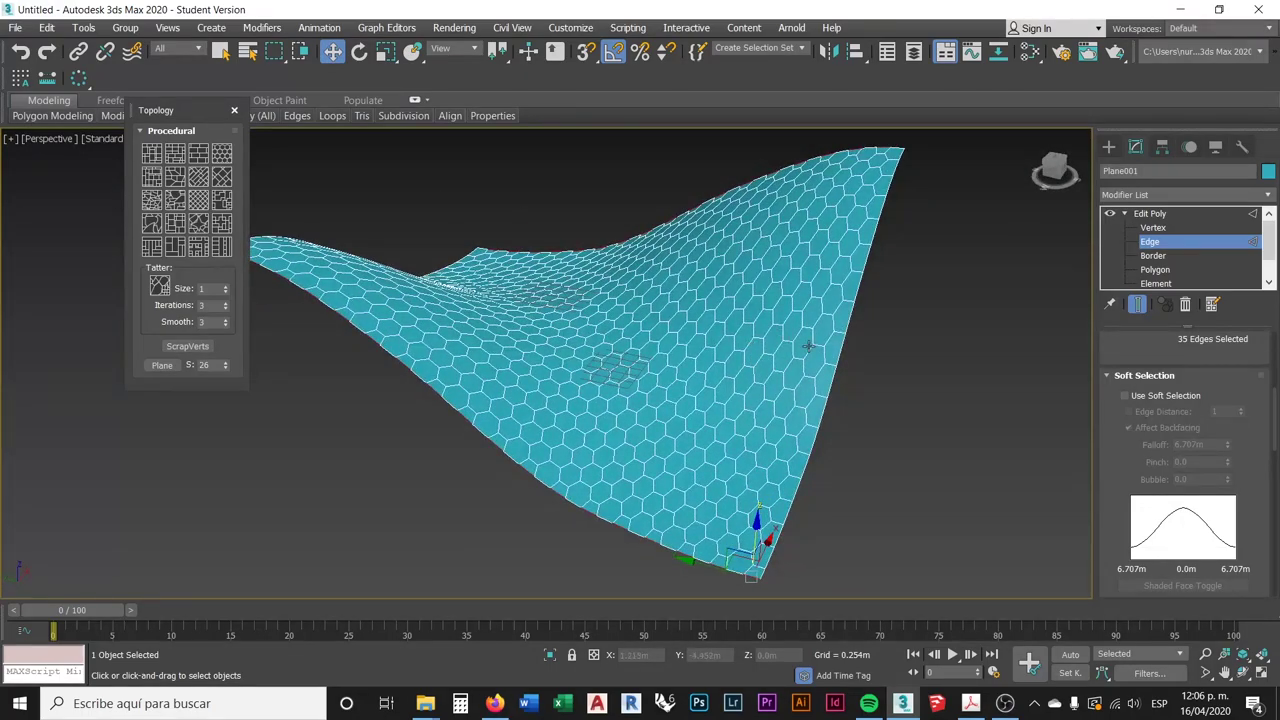
{"action": "middle_click_drag", "start_coordinate": [620, 368], "coordinate": [570, 356], "text": "alt"}
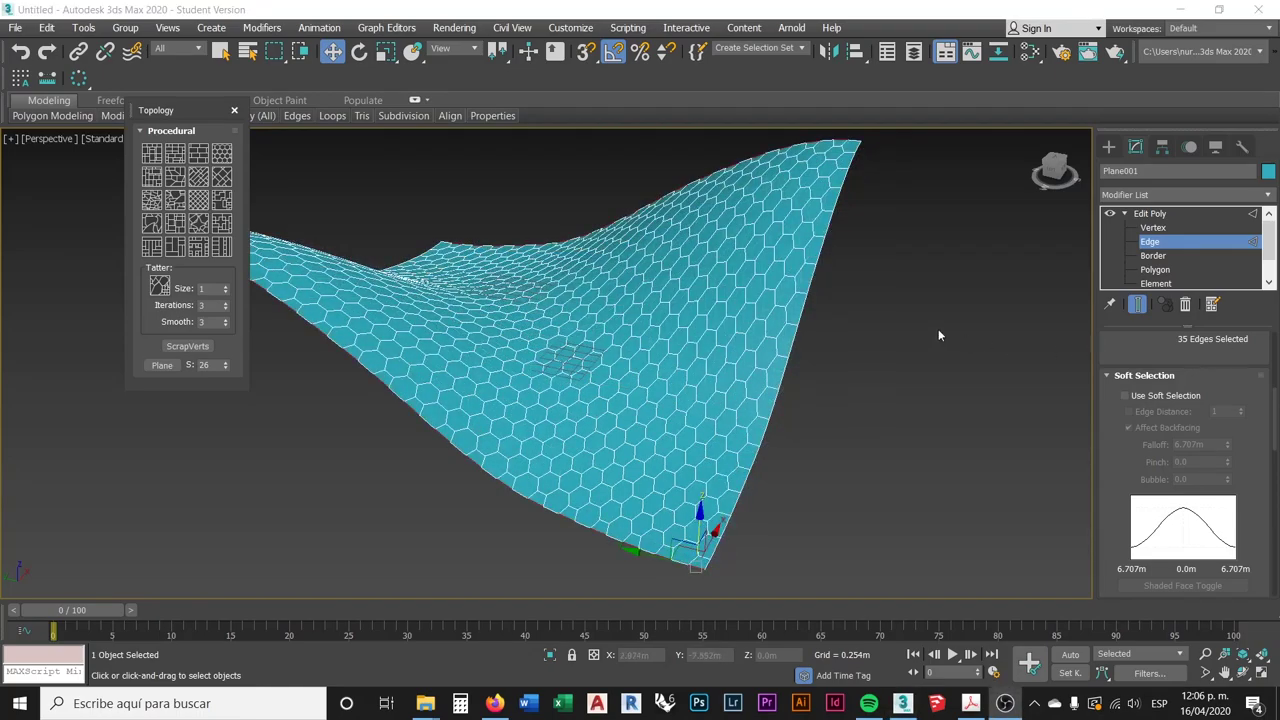
- Switch the Edit Poly modifier to Polygon level and select all the hexagonal polygons of the surface
{"action": "left_click", "coordinate": [1157, 270]}
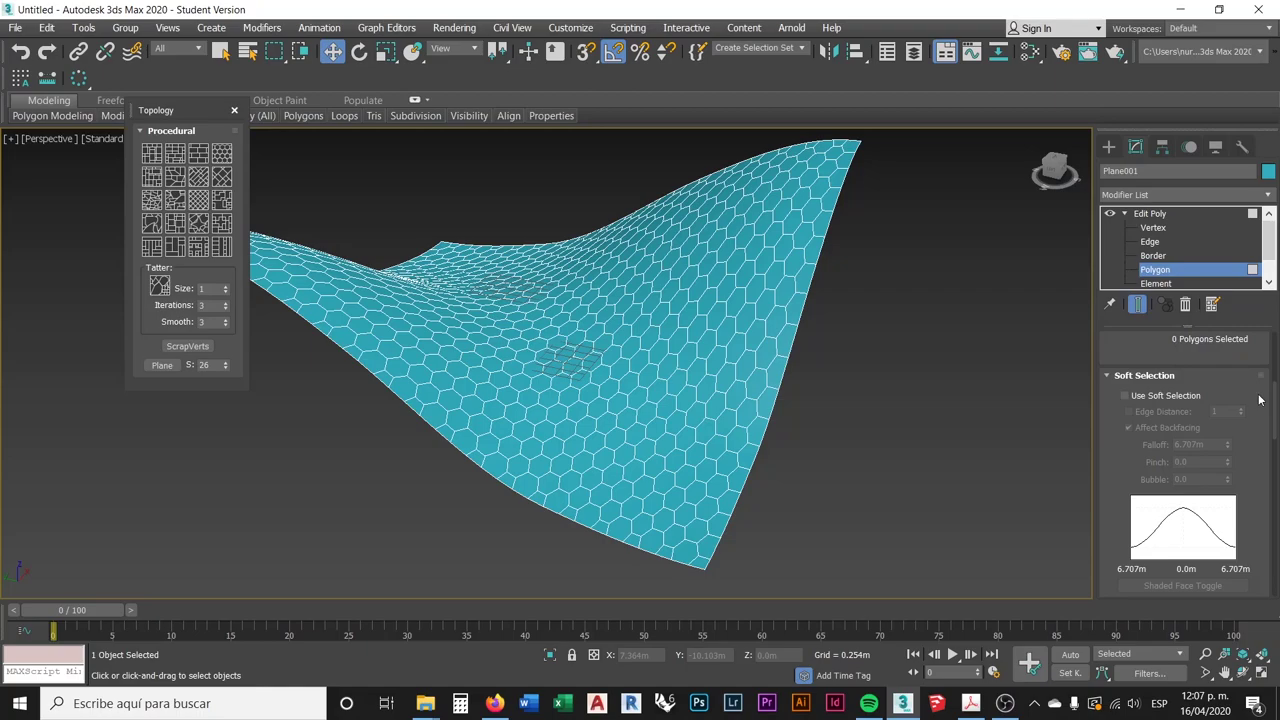
{"action": "left_click", "coordinate": [736, 349]}
{"action": "left_click_drag", "start_coordinate": [736, 349], "coordinate": [717, 358]}
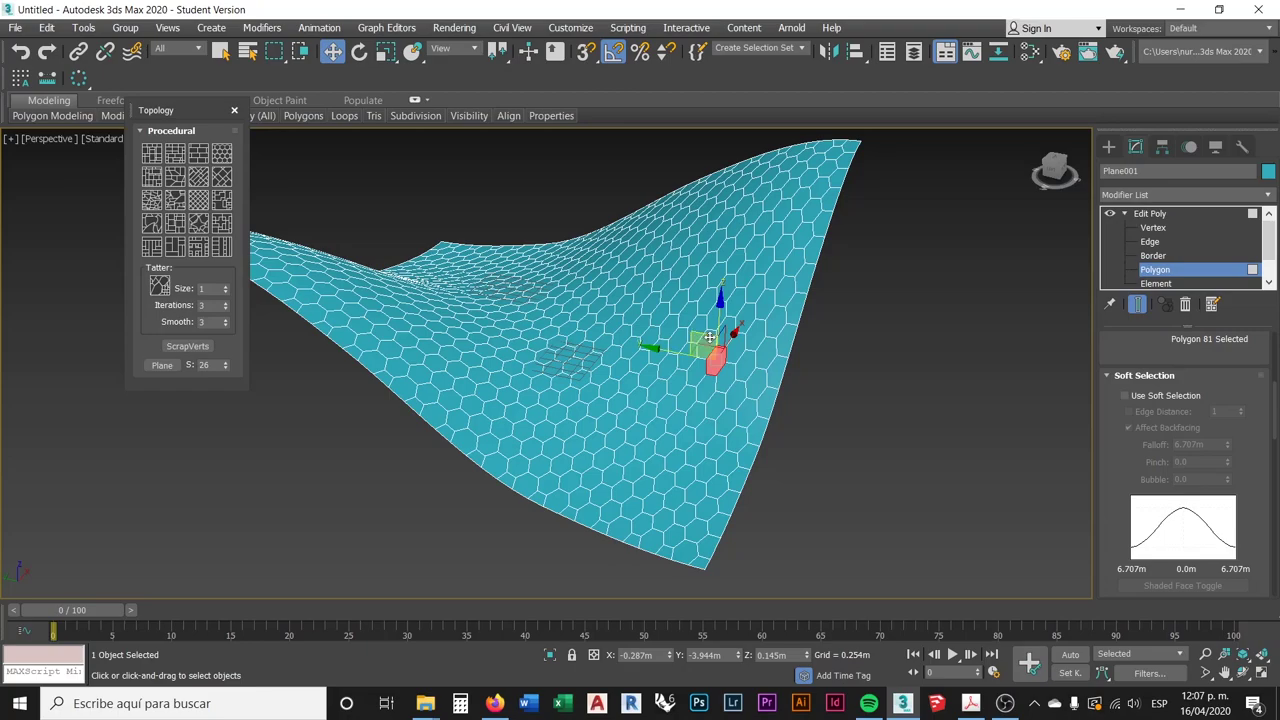
{"action": "left_click", "coordinate": [712, 340]}
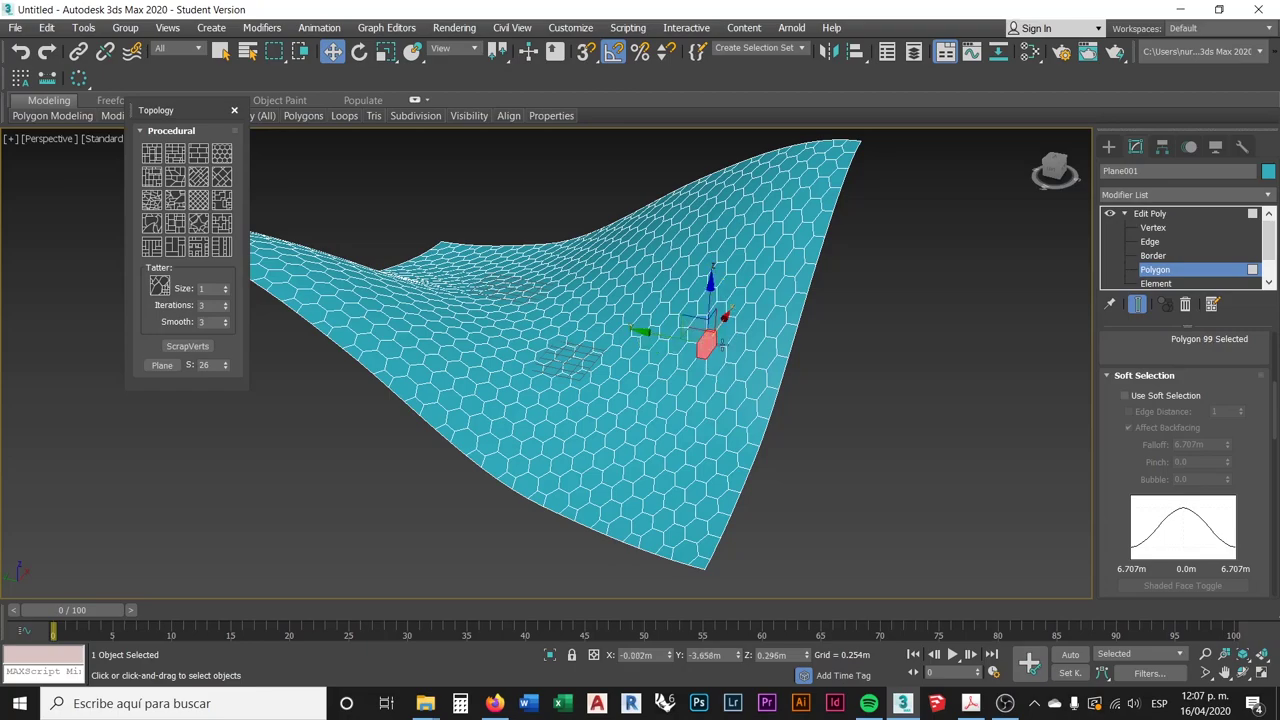
{"action": "scroll", "coordinate": [795, 400], "scroll_direction": "down", "scroll_amount": 3}
{"action": "left_click", "coordinate": [918, 541]}
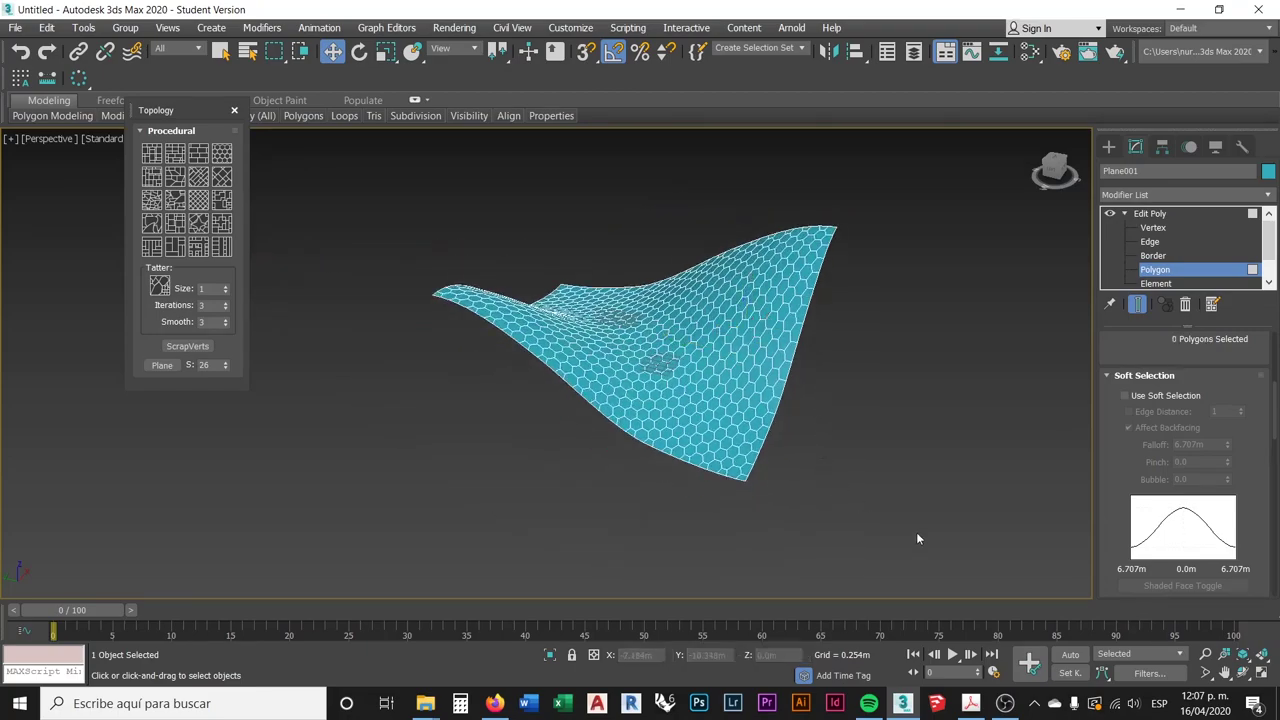
{"action": "left_click_drag", "start_coordinate": [920, 528], "coordinate": [379, 166]}
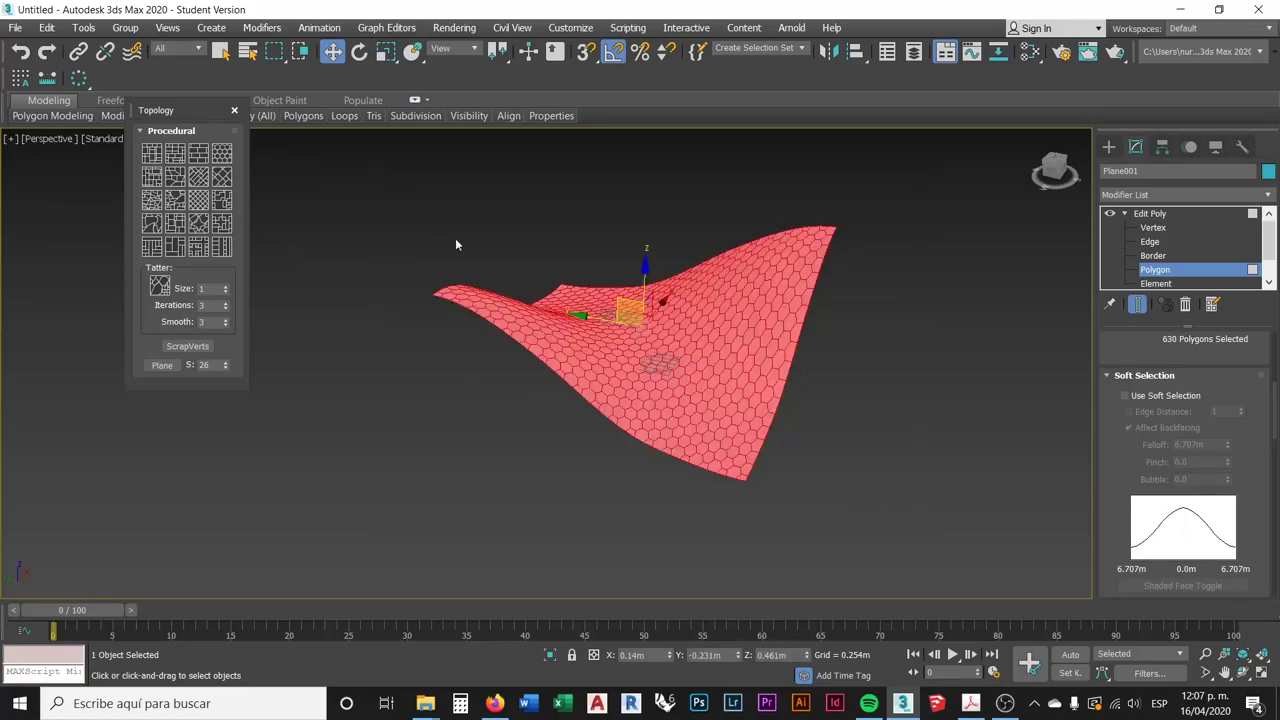
{"action": "middle_click_drag", "start_coordinate": [758, 389], "coordinate": [755, 414], "text": "alt"}
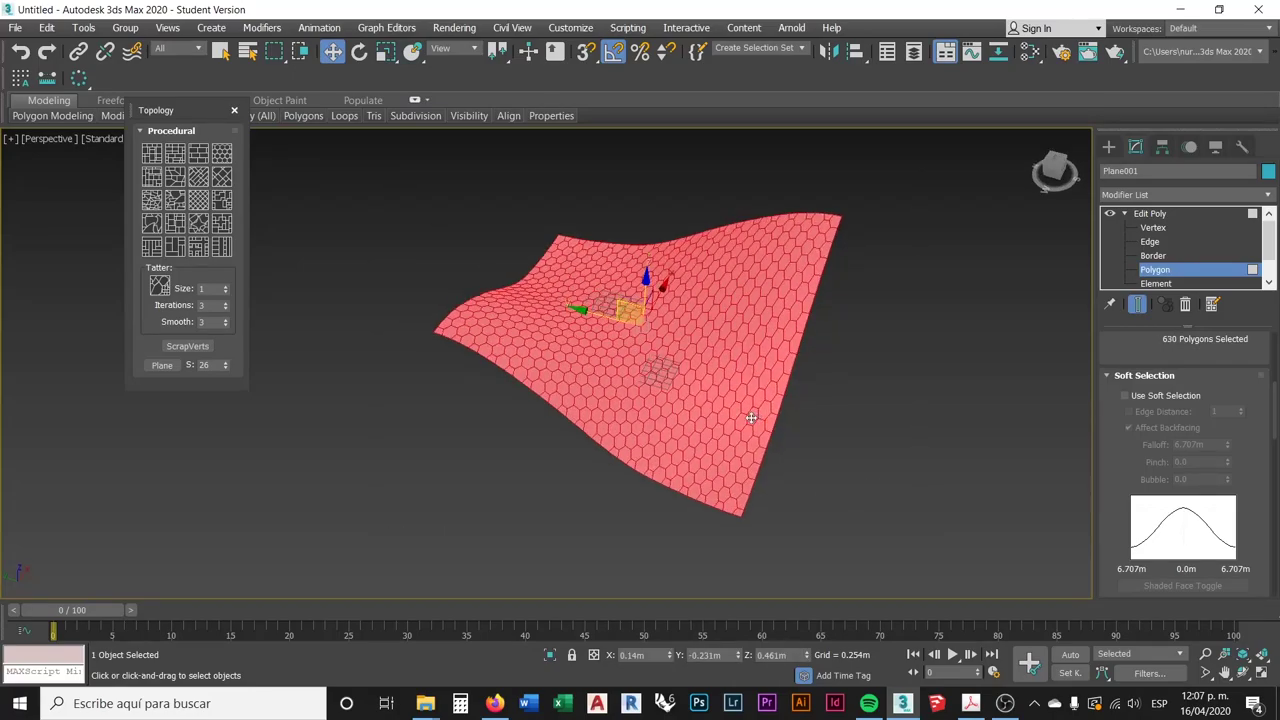
{"action": "middle_click_drag", "start_coordinate": [784, 371], "coordinate": [752, 382], "text": "alt"}
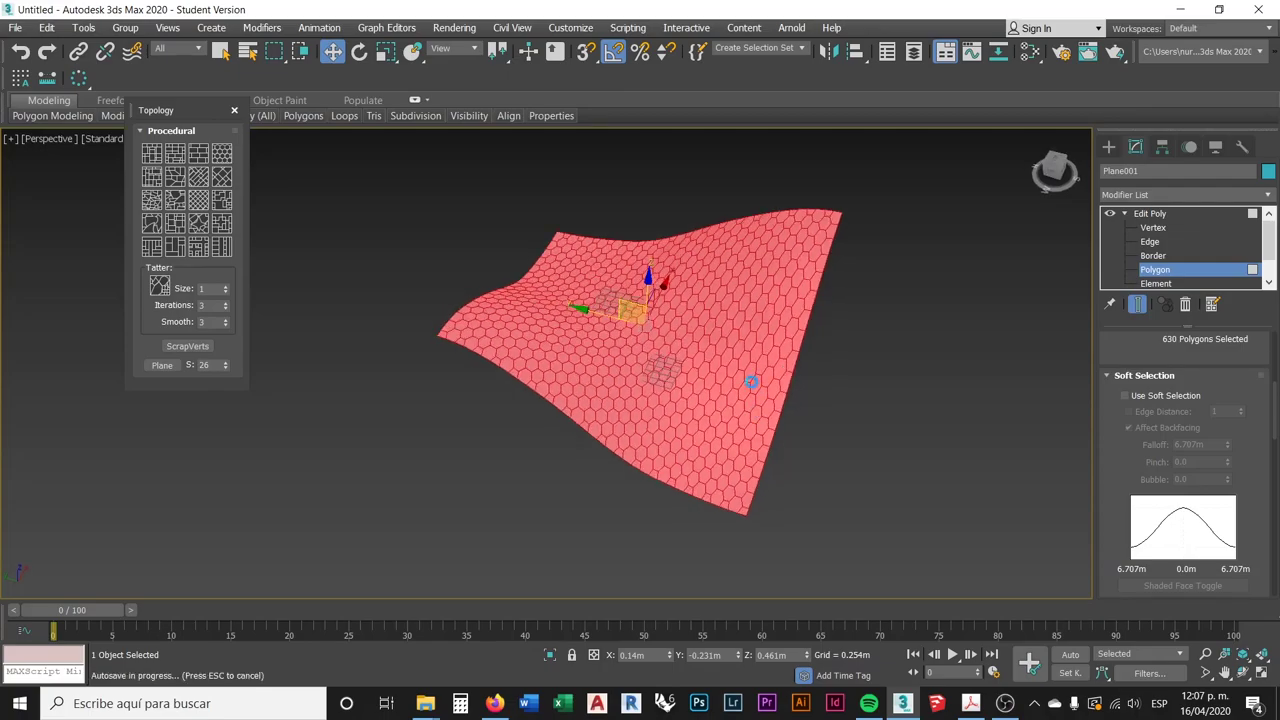
{"action": "scroll", "coordinate": [752, 382], "scroll_direction": "up", "scroll_amount": 4}
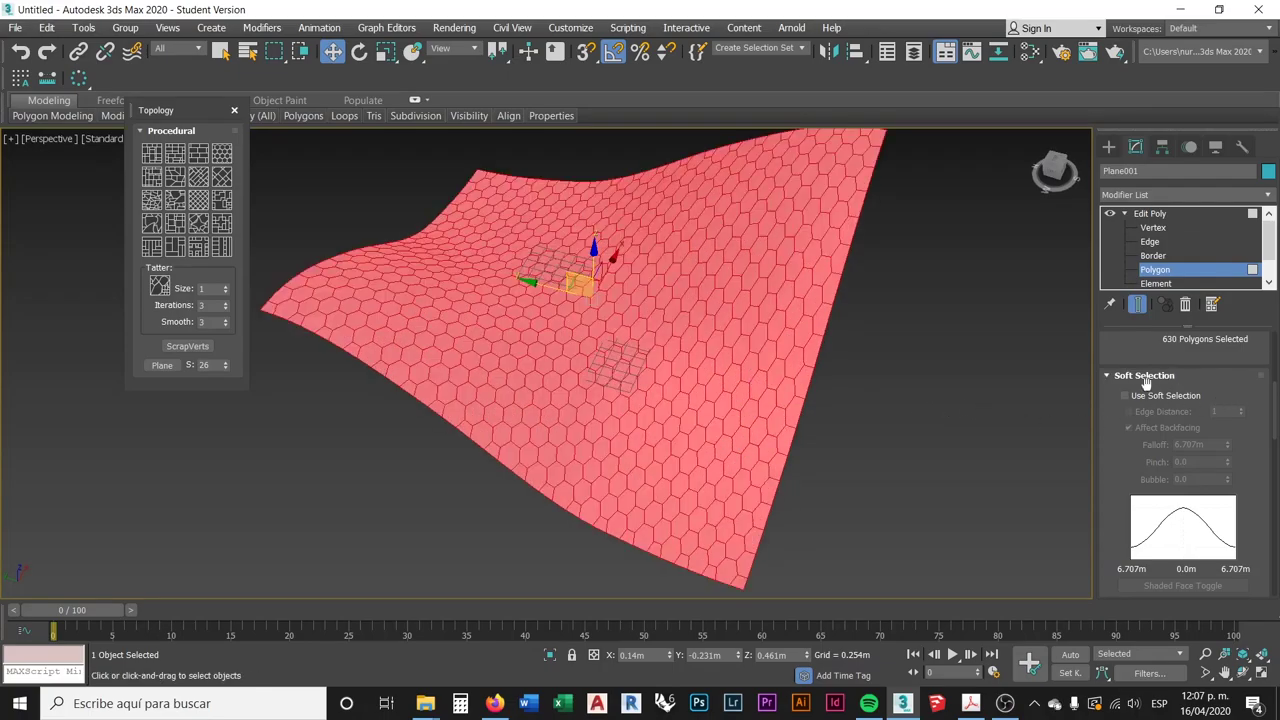
- Inset all selected hexagonal polygons using the By Polygon option and an amount of 0.0m
{"action": "left_click_drag", "start_coordinate": [1275, 405], "coordinate": [1275, 343]}
{"action": "scroll", "coordinate": [1228, 449], "scroll_direction": "down", "scroll_amount": 5}
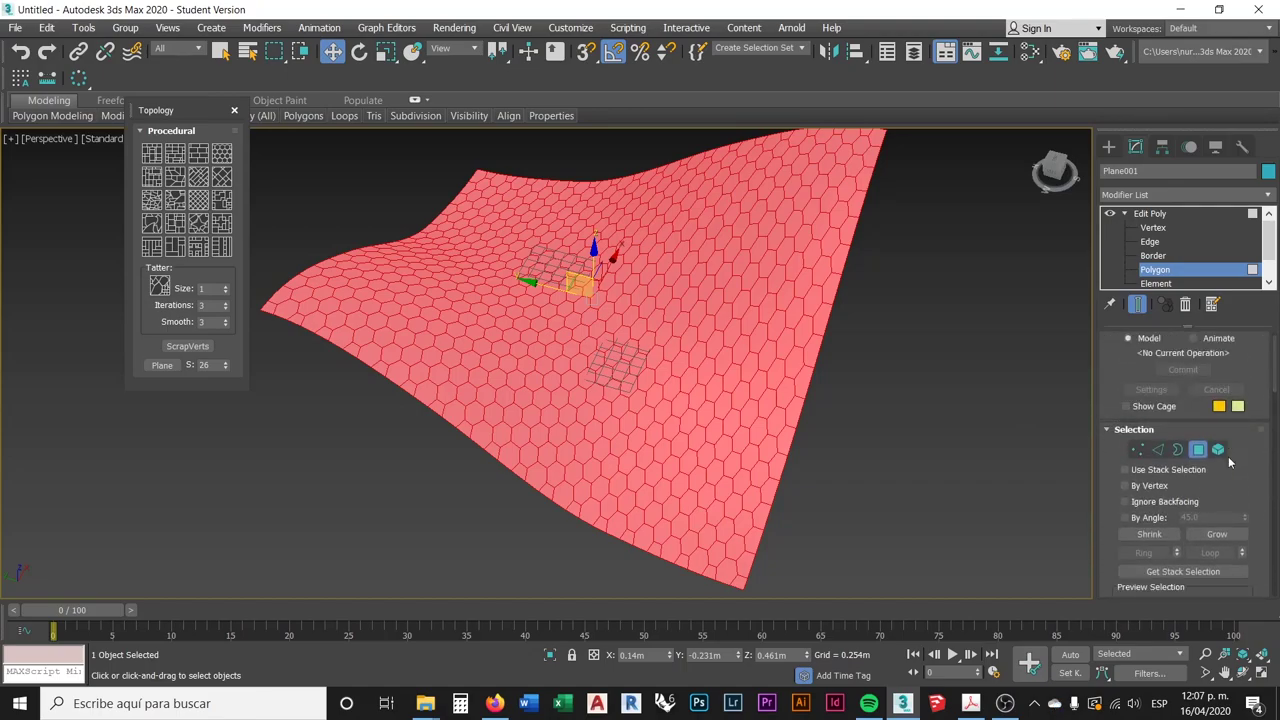
{"action": "scroll", "coordinate": [1228, 449], "scroll_direction": "down", "scroll_amount": 3}
{"action": "scroll", "coordinate": [1150, 420], "scroll_direction": "up", "scroll_amount": 1}
{"action": "scroll", "coordinate": [1107, 382], "scroll_direction": "up", "scroll_amount": 2}
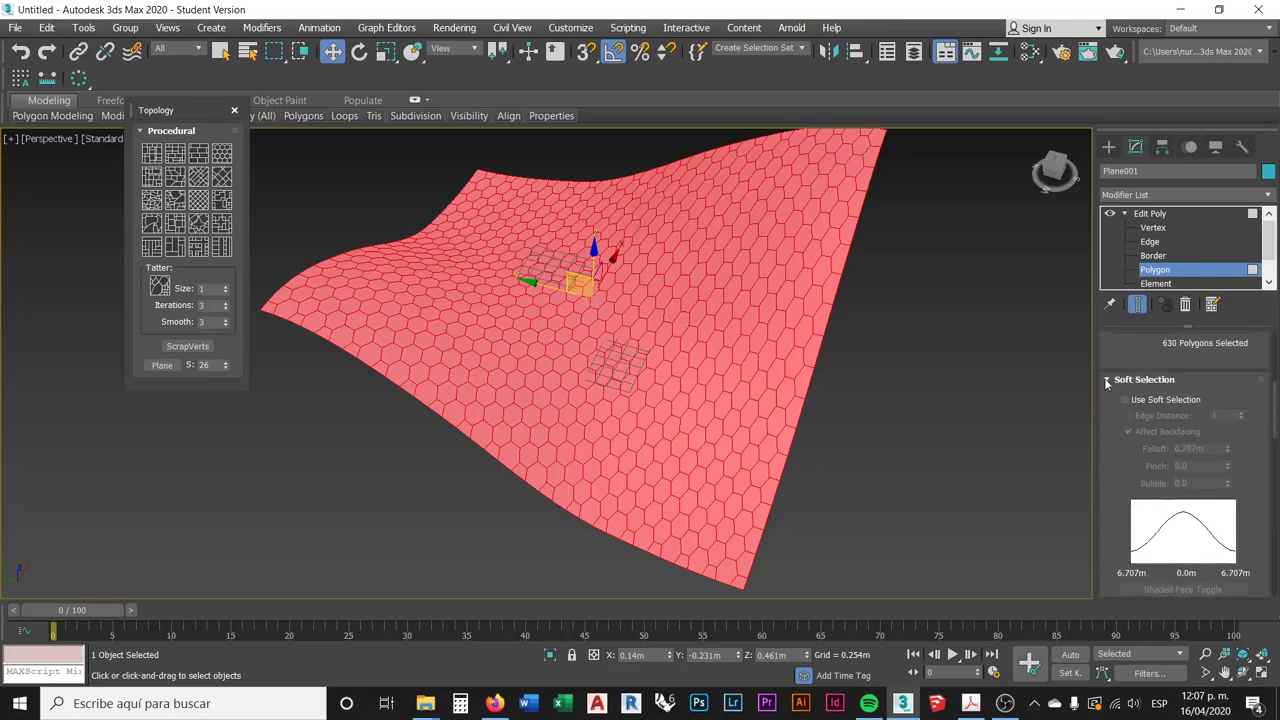
{"action": "left_click", "coordinate": [1107, 382]}
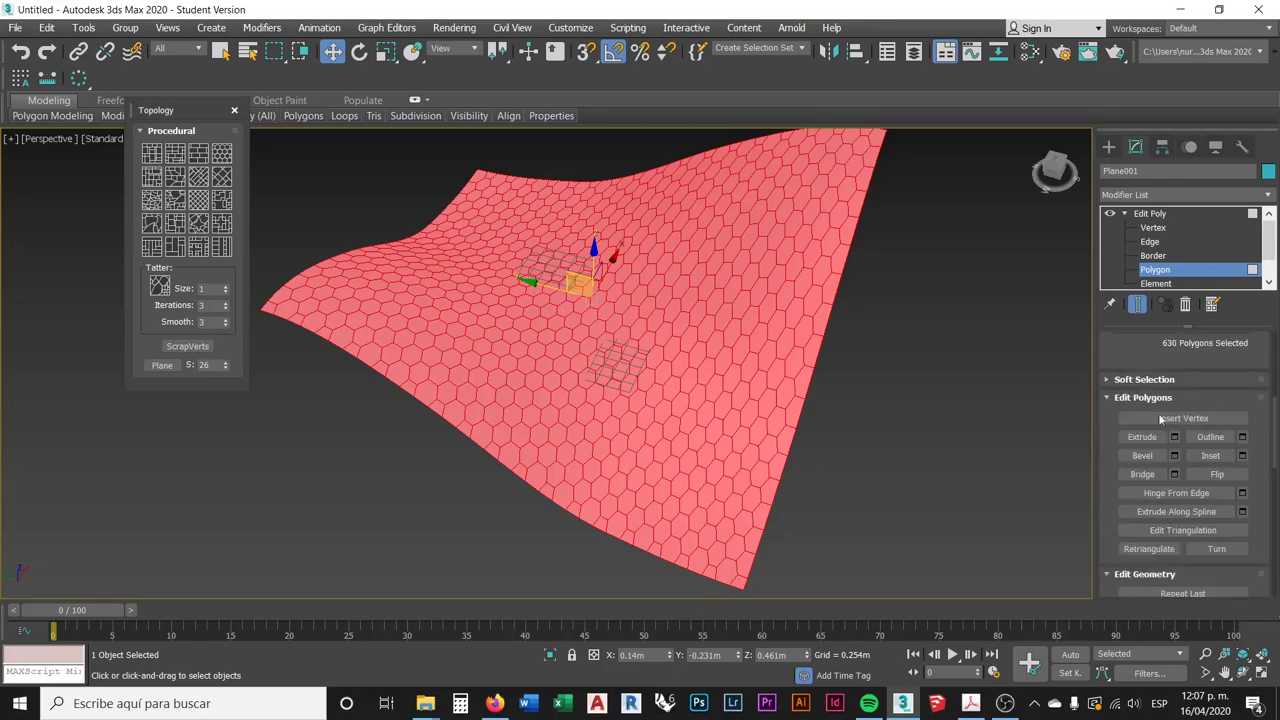
{"action": "left_click", "coordinate": [1243, 458]}
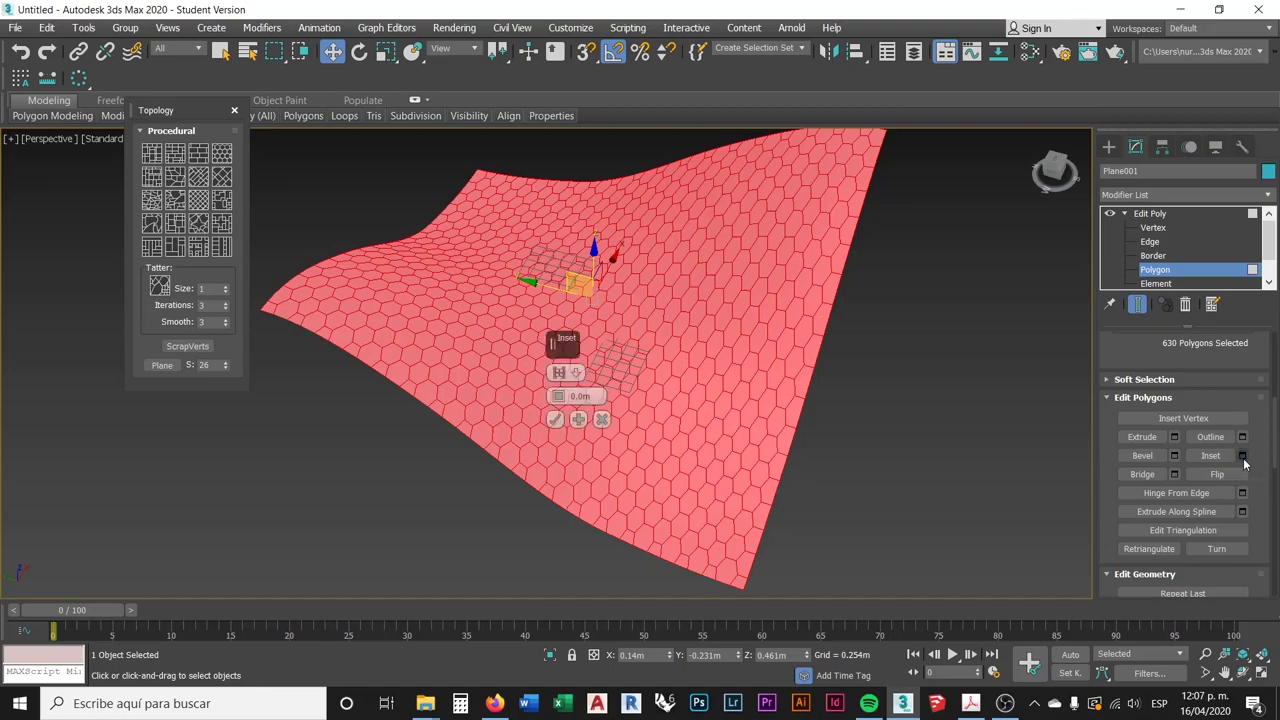
{"action": "left_click", "coordinate": [576, 374]}
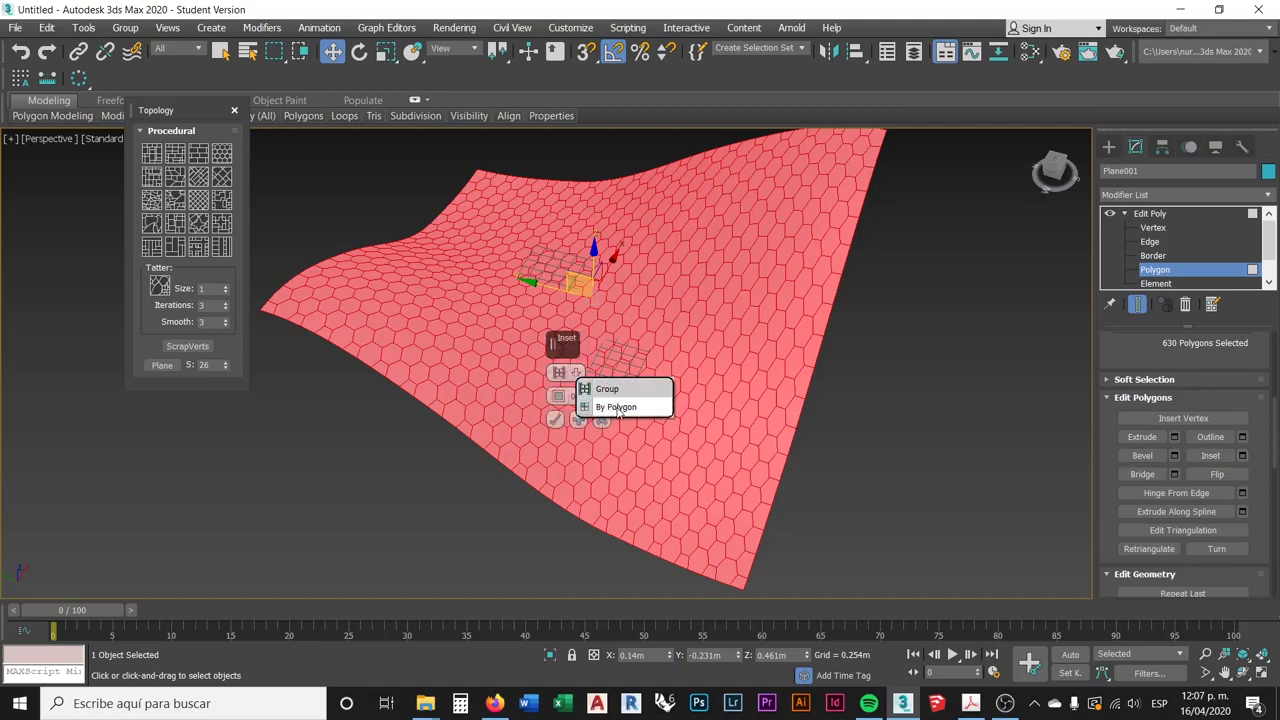
{"action": "left_click", "coordinate": [621, 411]}
{"action": "left_click", "coordinate": [578, 376]}
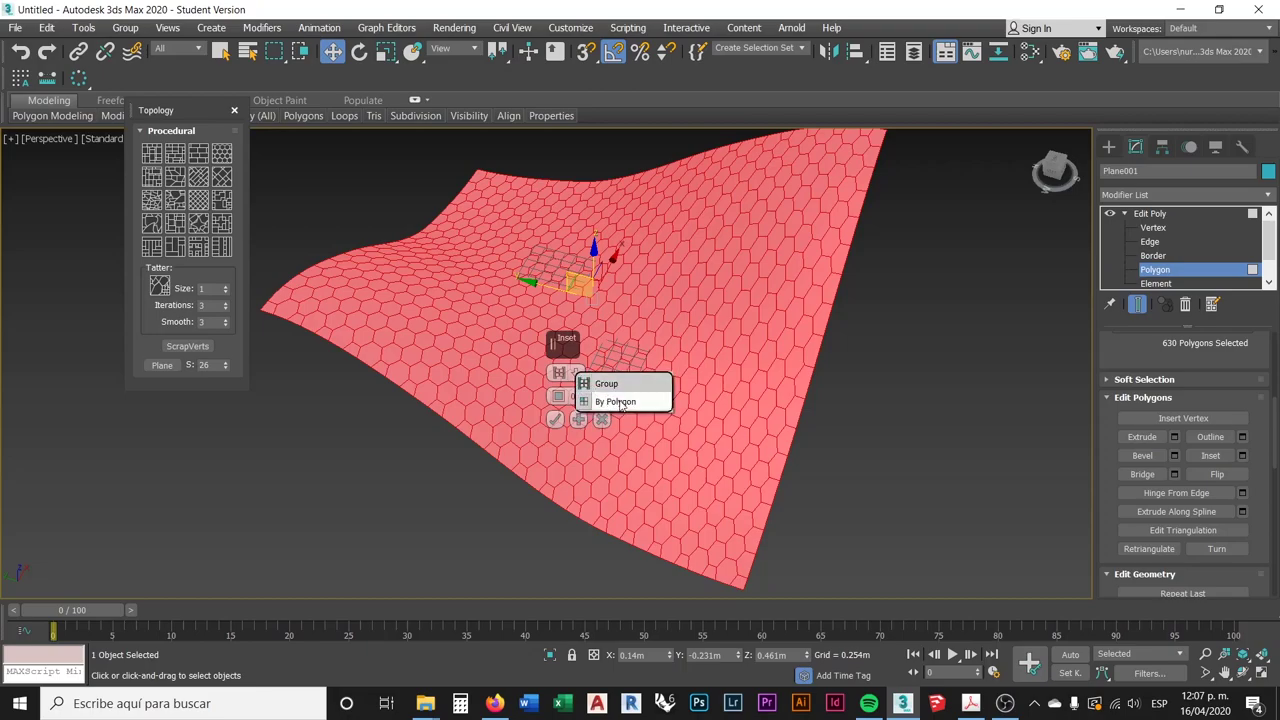
{"action": "left_click", "coordinate": [620, 403]}
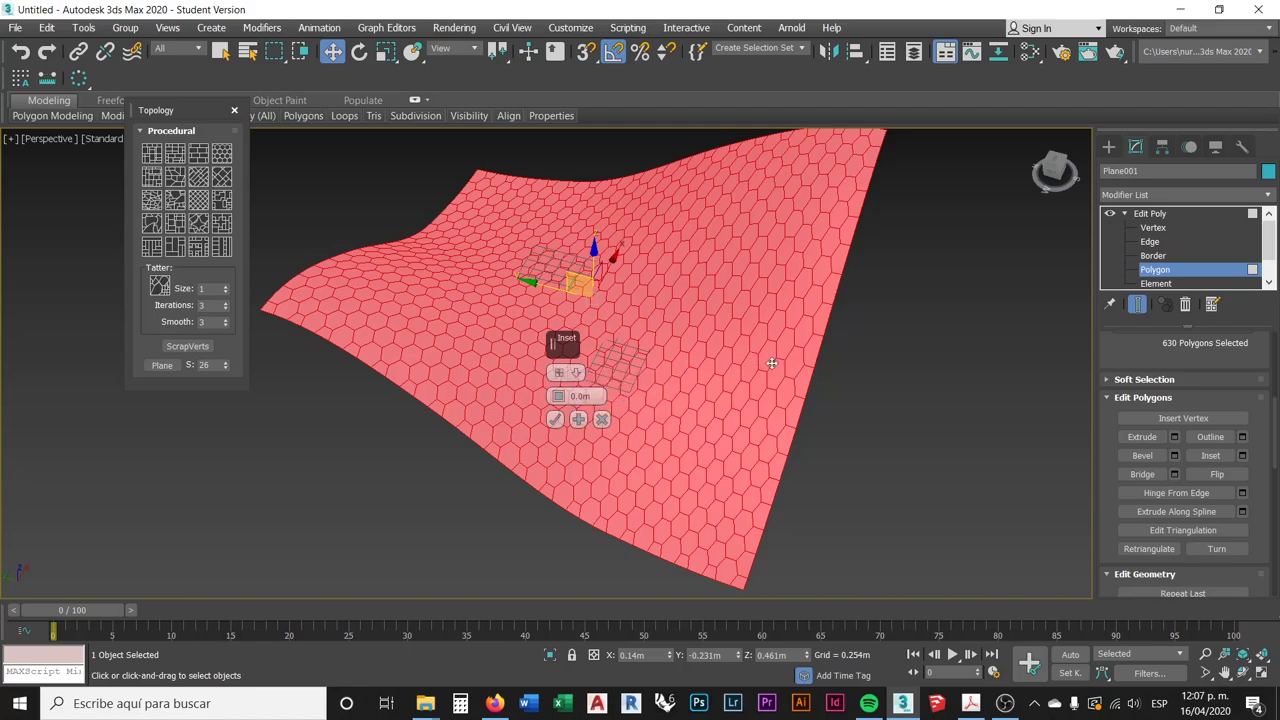
{"action": "left_click", "coordinate": [556, 420]}
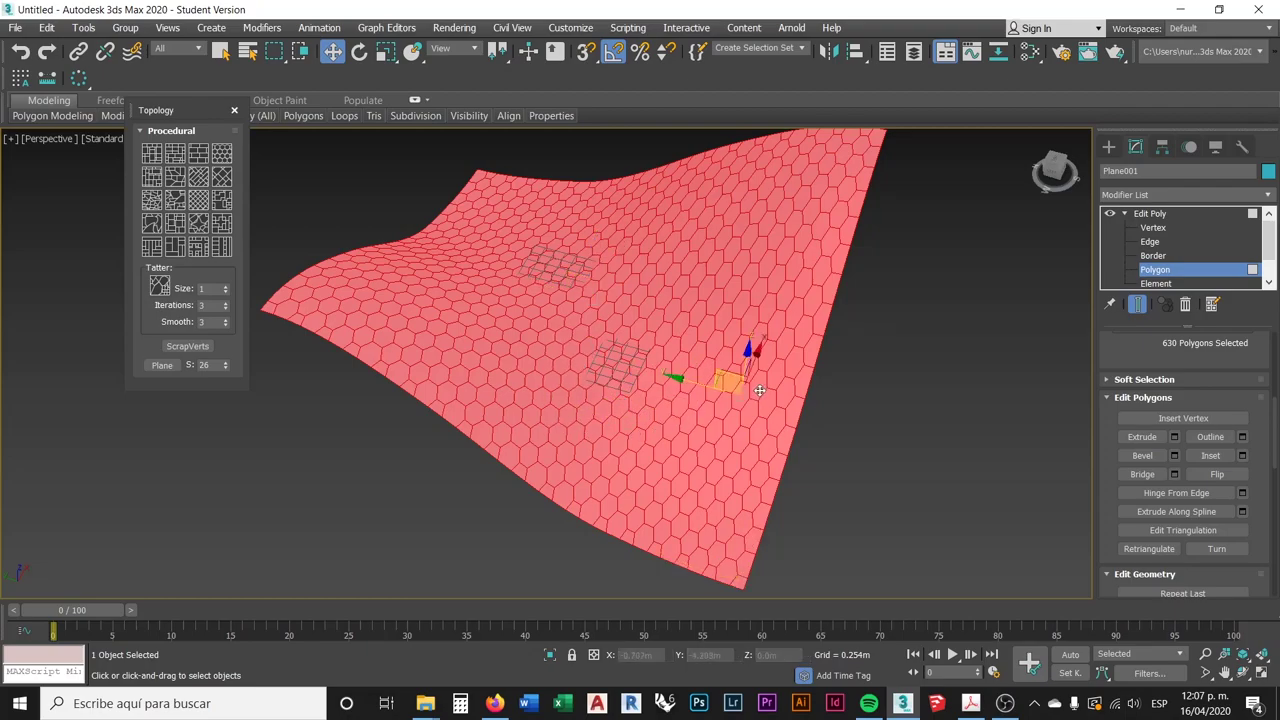
- Scale the inset polygons down uniformly to about 2 percent, shrinking each one around its own centre
{"action": "middle_click_drag", "start_coordinate": [864, 384], "coordinate": [896, 366]}
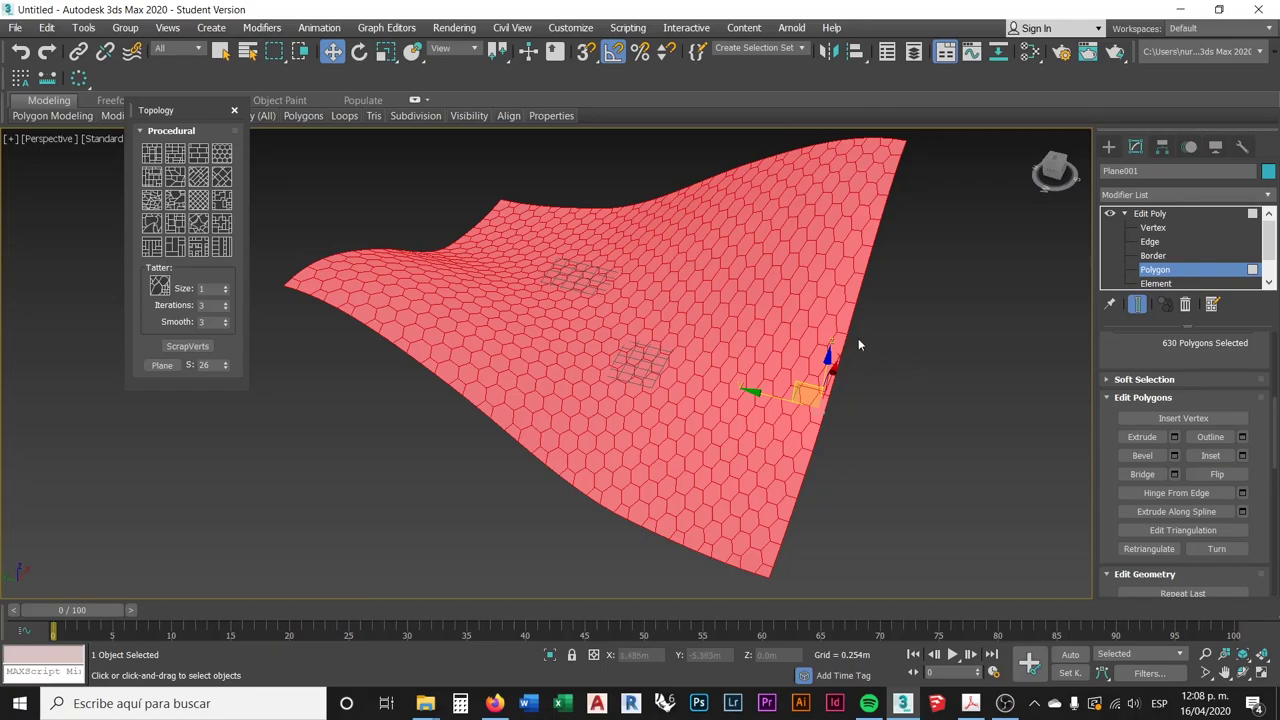
{"action": "left_click", "coordinate": [1210, 456]}
{"action": "left_click_drag", "start_coordinate": [810, 380], "coordinate": [823, 398]}
{"action": "middle_click_drag", "start_coordinate": [904, 362], "coordinate": [922, 356]}
{"action": "scroll", "coordinate": [904, 360], "scroll_direction": "up", "scroll_amount": 2}
{"action": "scroll", "coordinate": [901, 315], "scroll_direction": "down", "scroll_amount": 2}
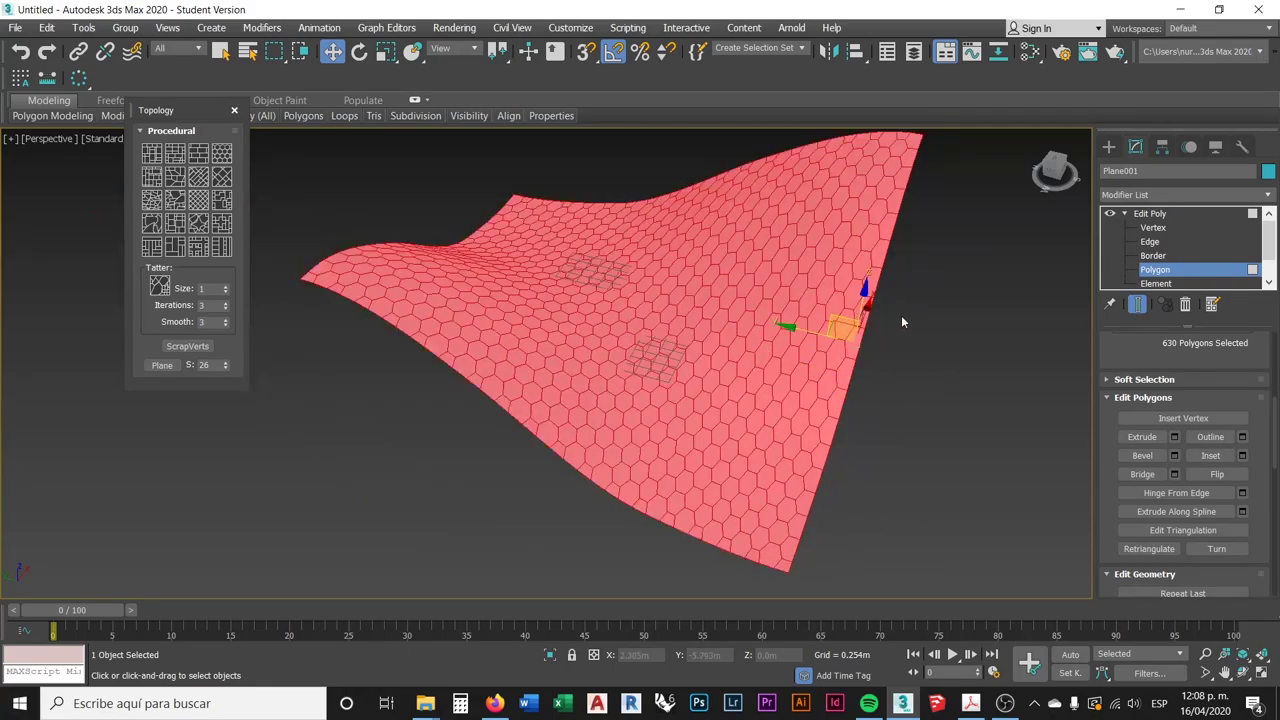
{"action": "left_click", "coordinate": [386, 54]}
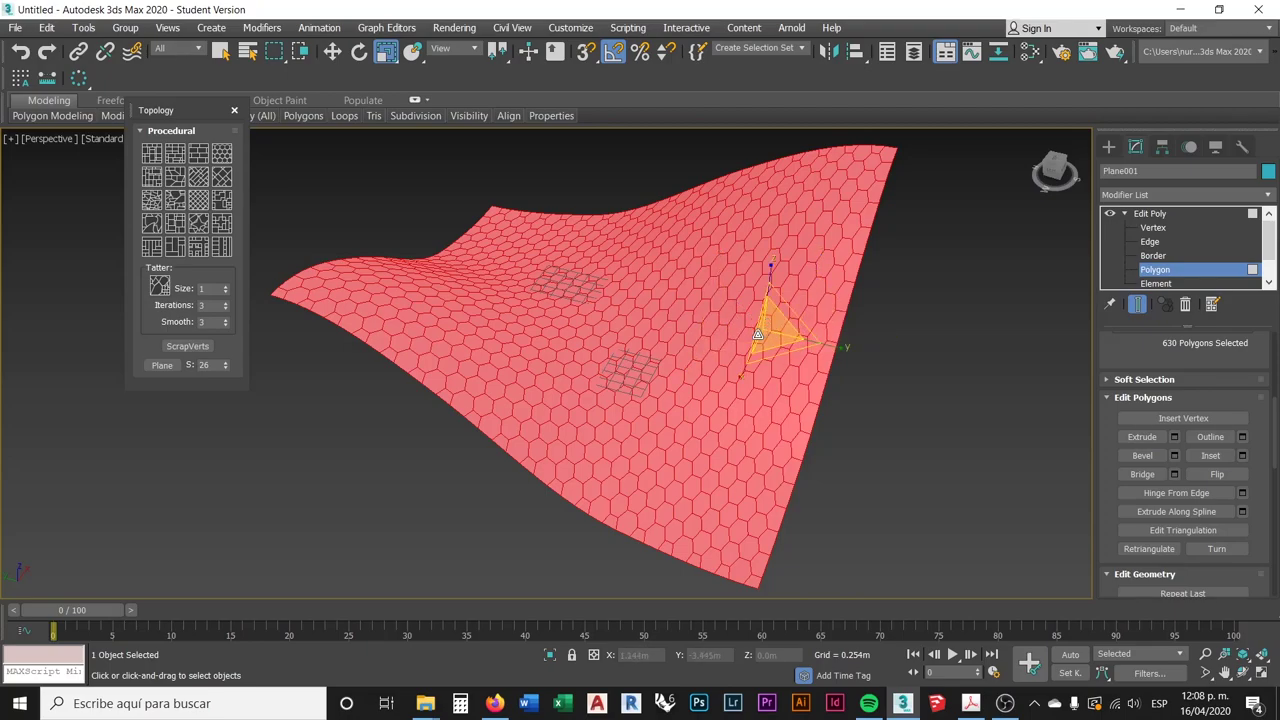
{"action": "left_click_drag", "start_coordinate": [768, 330], "coordinate": [962, 485]}
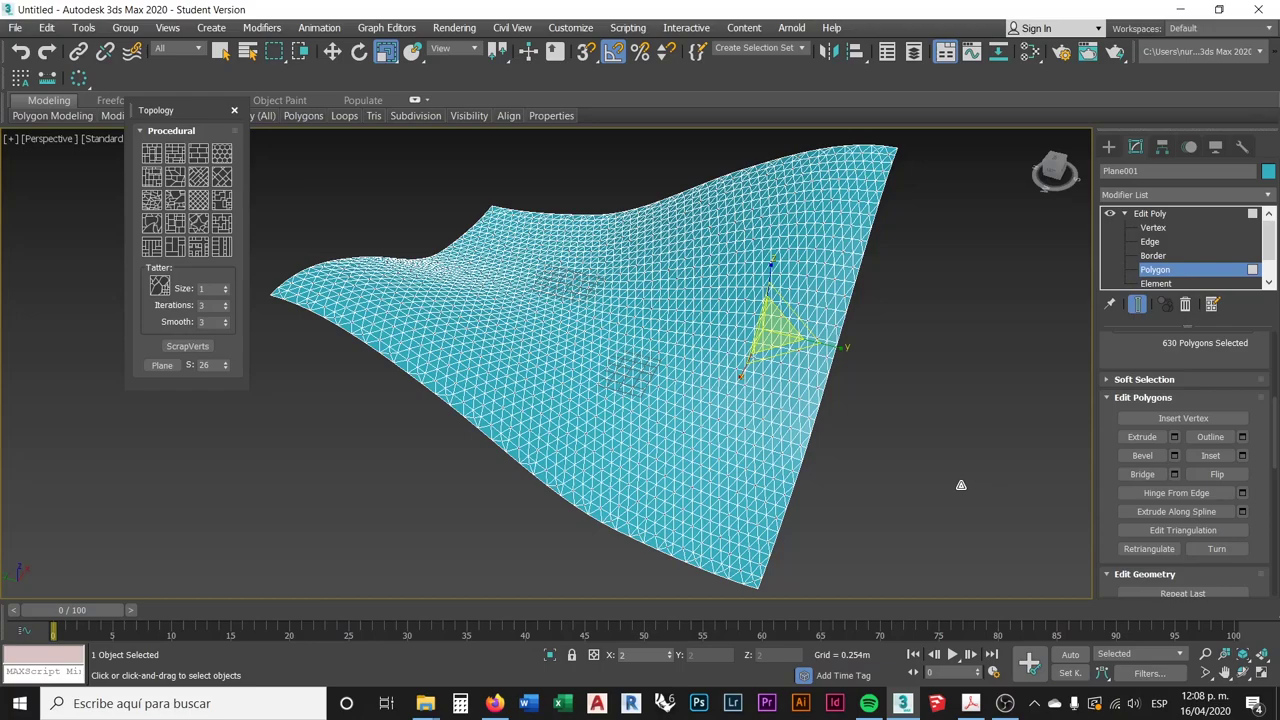
{"action": "left_click_drag", "start_coordinate": [961, 485], "coordinate": [958, 489]}
- Delete the shrunken polygons to open a small hexagonal hole at the centre of each cell
{"action": "scroll", "coordinate": [860, 355], "scroll_direction": "up", "scroll_amount": 1}
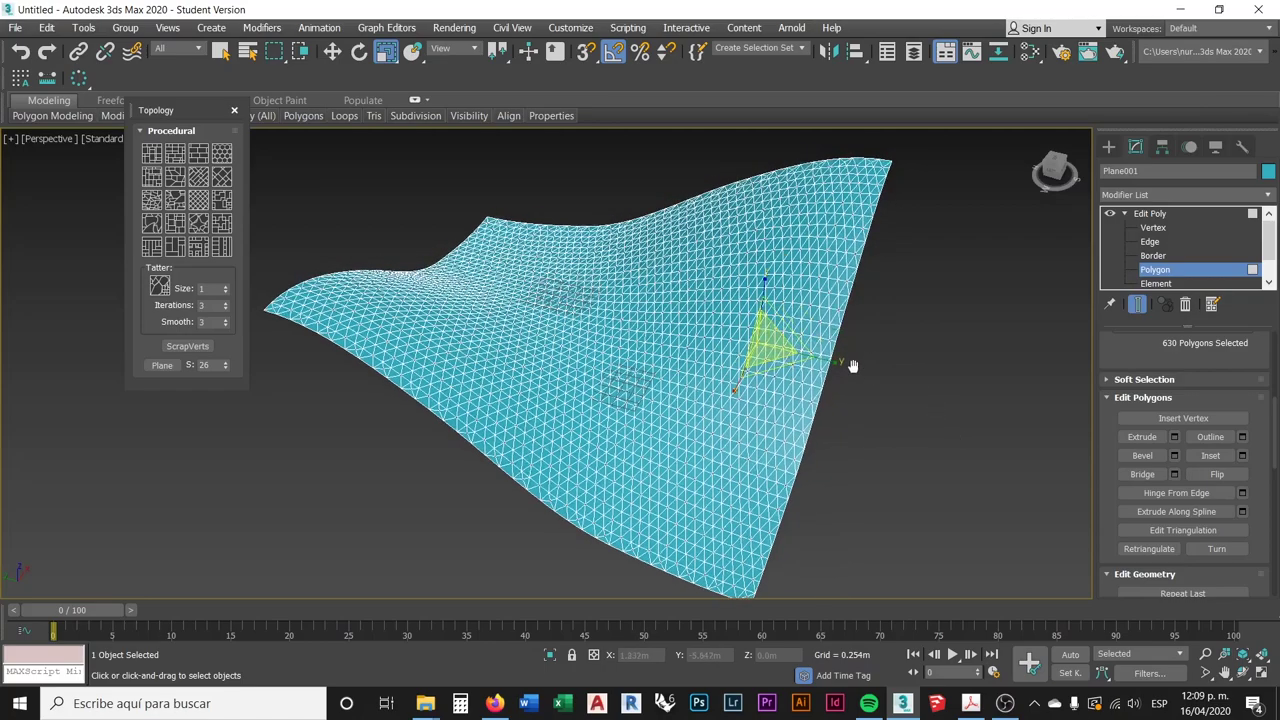
{"action": "scroll", "coordinate": [762, 388], "scroll_direction": "up", "scroll_amount": 5}
{"action": "scroll", "coordinate": [762, 388], "scroll_direction": "up", "scroll_amount": 5}
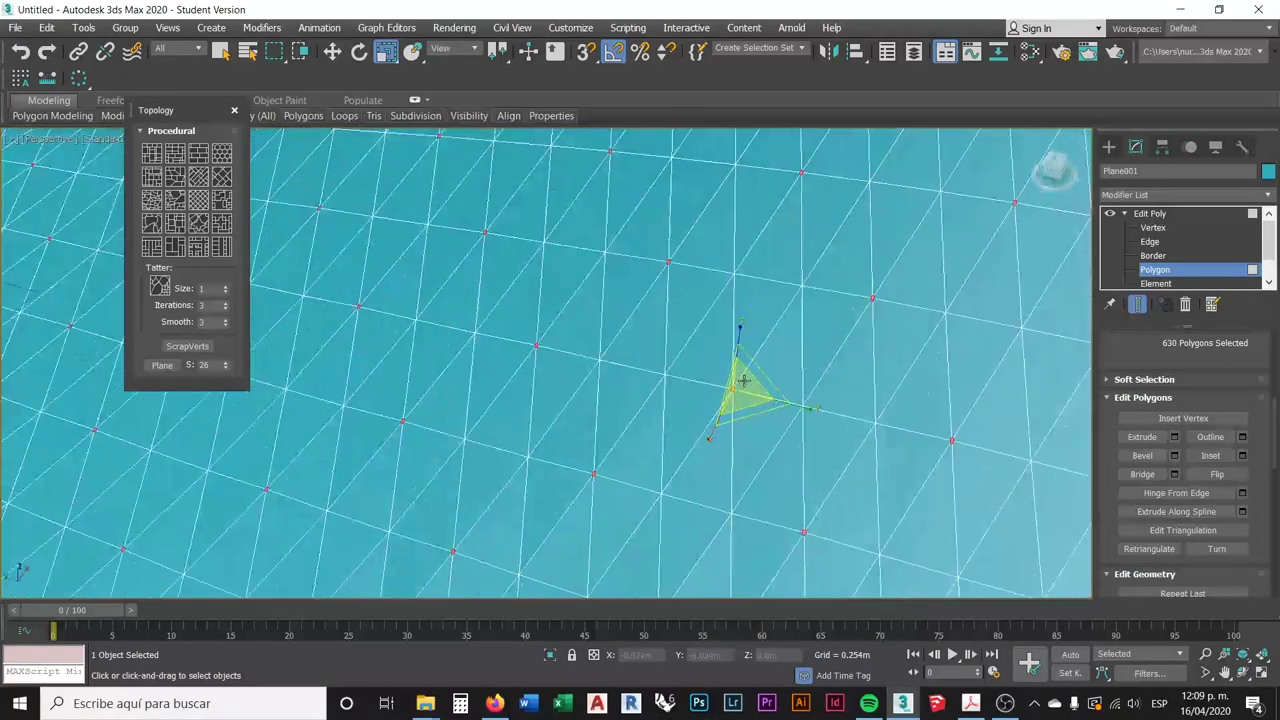
{"action": "scroll", "coordinate": [727, 397], "scroll_direction": "up", "scroll_amount": 3}
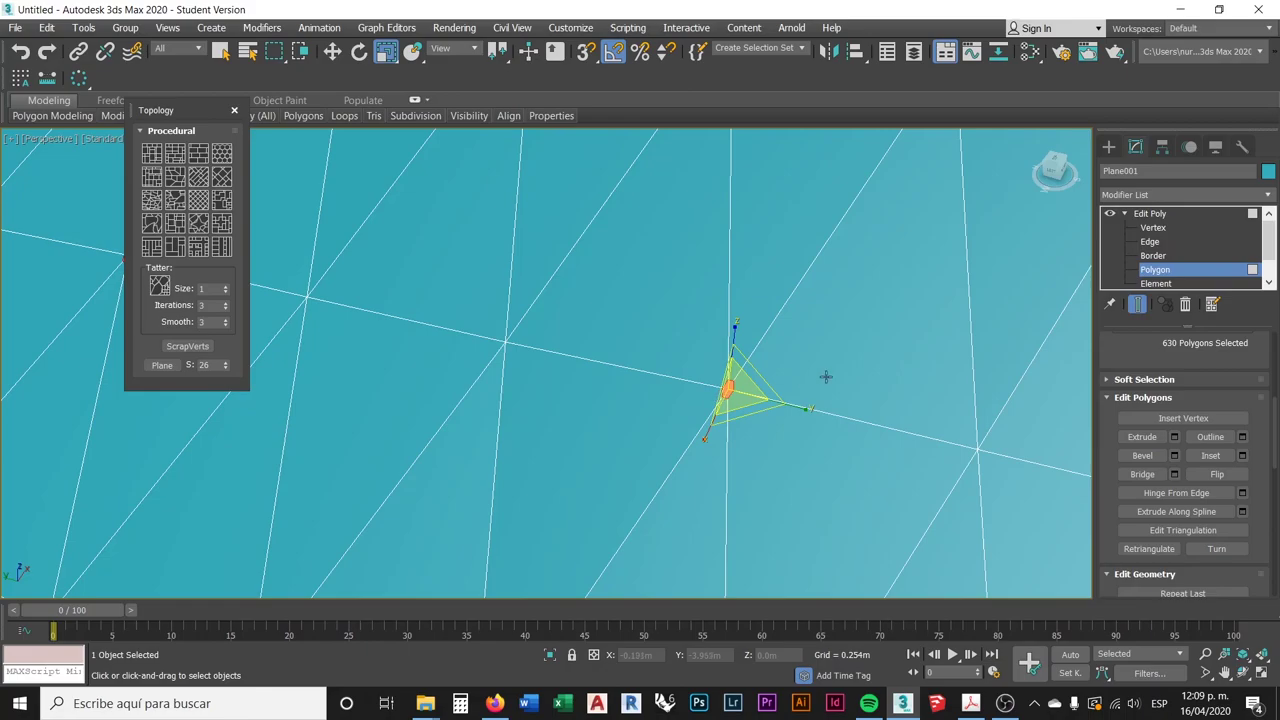
{"action": "scroll", "coordinate": [760, 323], "scroll_direction": "down", "scroll_amount": 5}
{"action": "scroll", "coordinate": [718, 333], "scroll_direction": "up", "scroll_amount": 7}
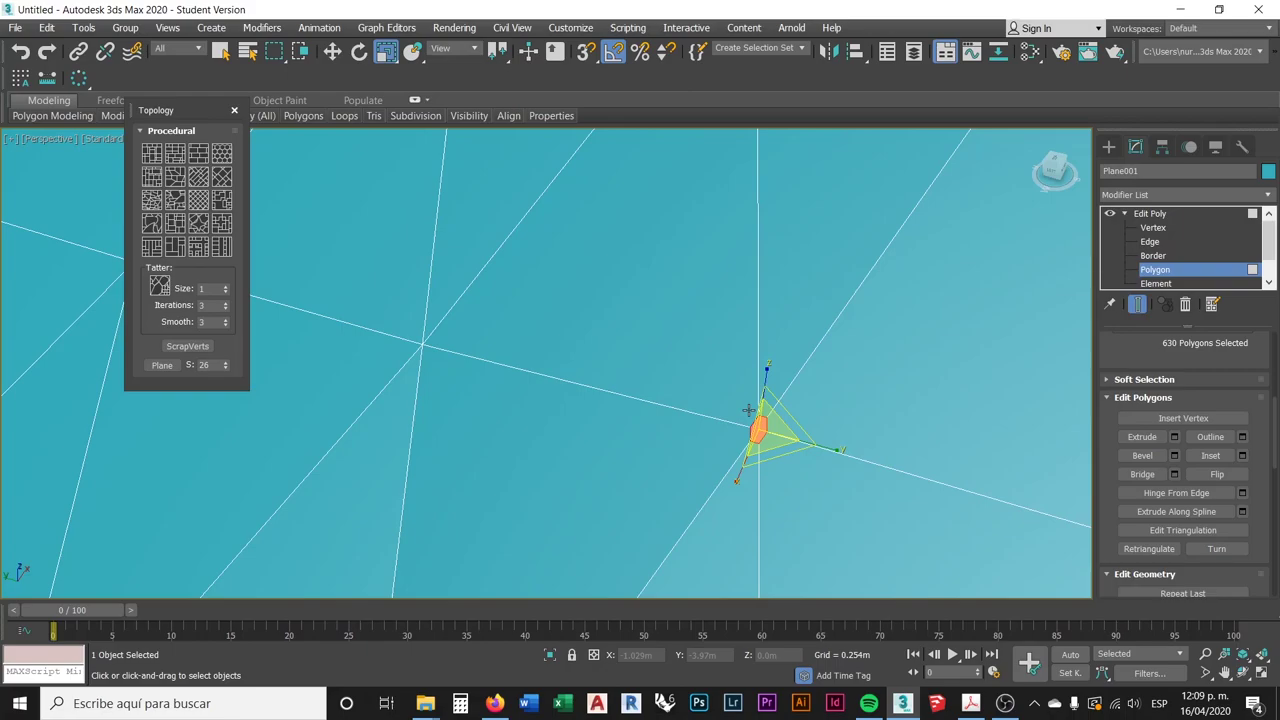
{"action": "left_click", "coordinate": [748, 410]}
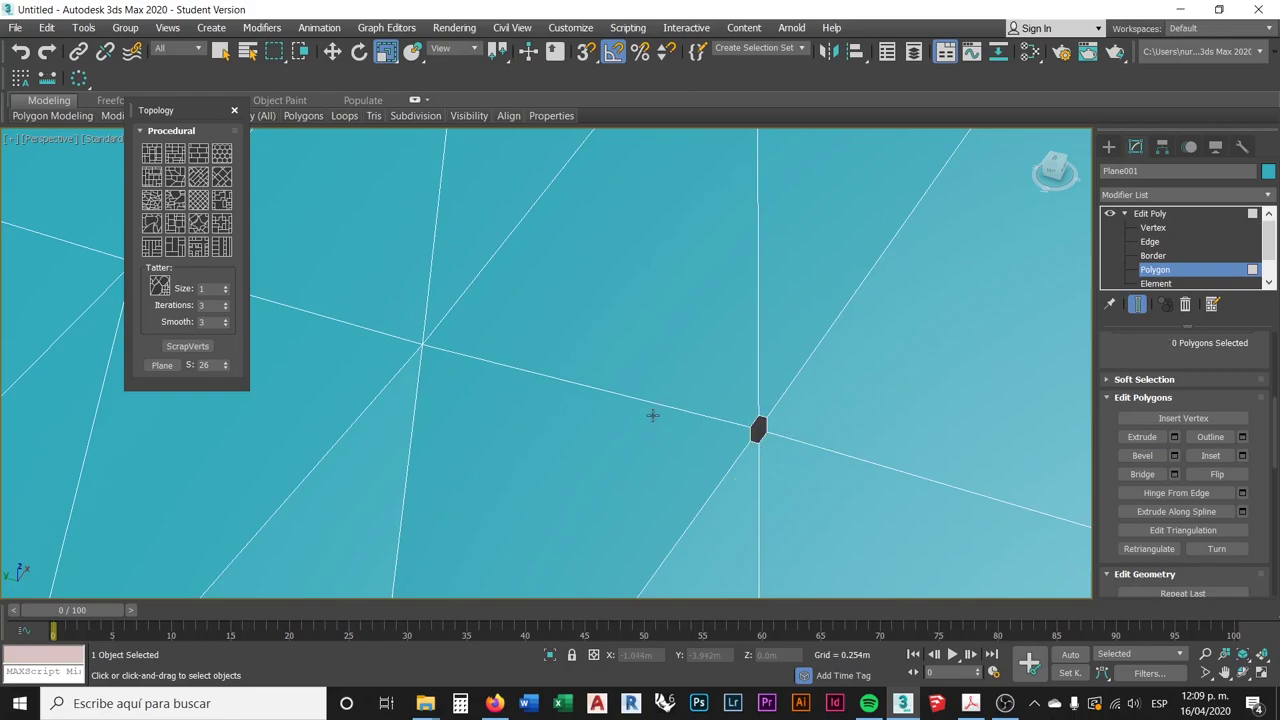
{"action": "scroll", "coordinate": [679, 409], "scroll_direction": "down", "scroll_amount": 3}
{"action": "scroll", "coordinate": [714, 305], "scroll_direction": "down", "scroll_amount": 10}
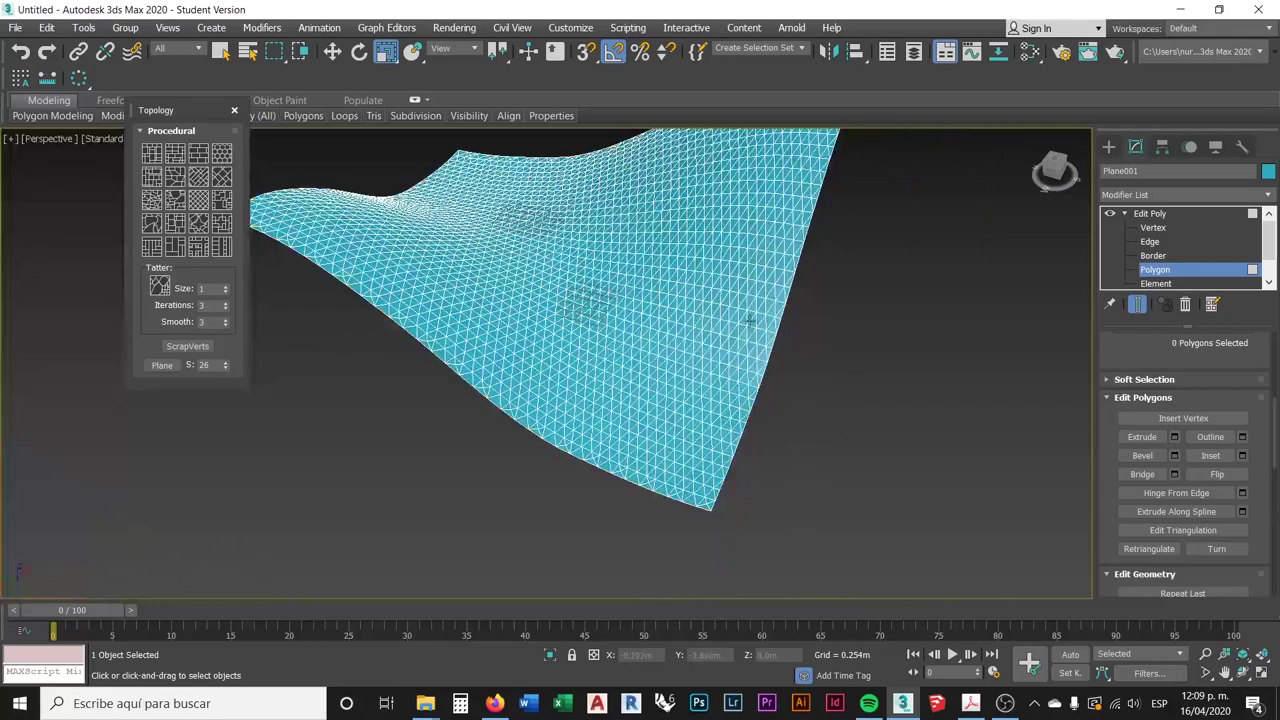
{"action": "middle_click_drag", "start_coordinate": [745, 311], "coordinate": [725, 365]}
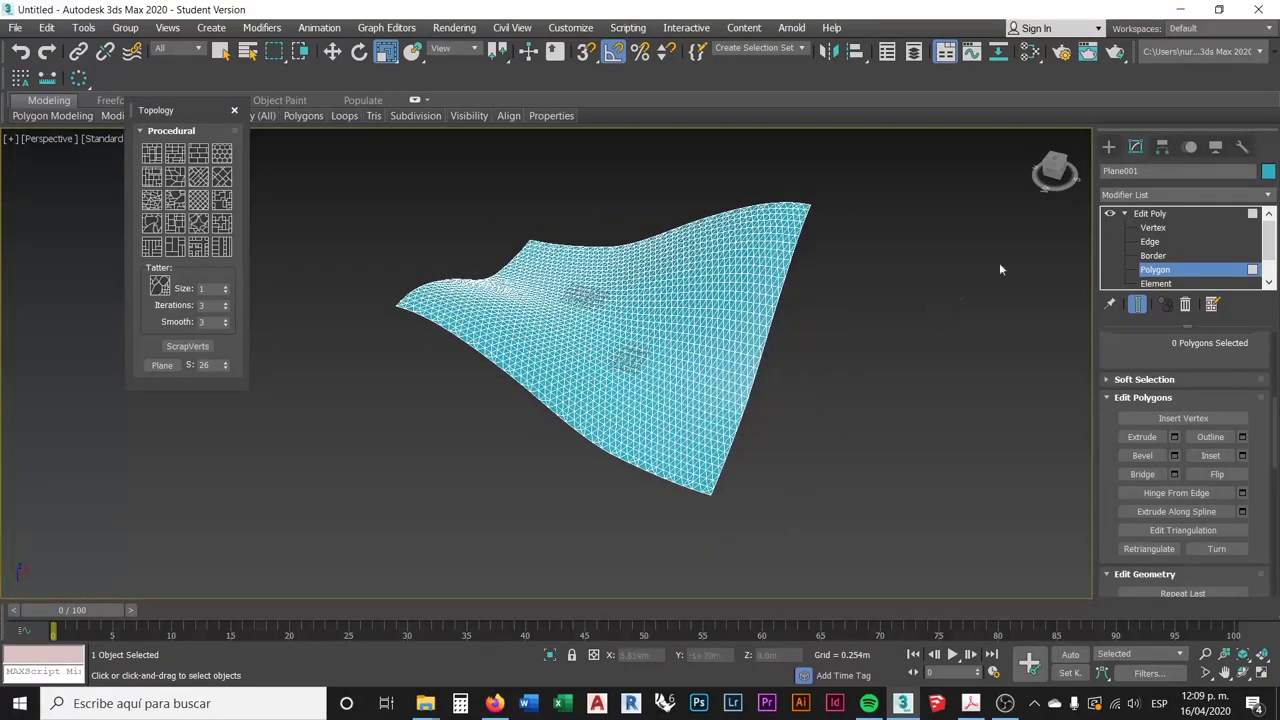
- Clone the perforated surface as two independent copies, spaced about 13.7 m apart along the Y axis
{"action": "left_click", "coordinate": [1109, 148]}
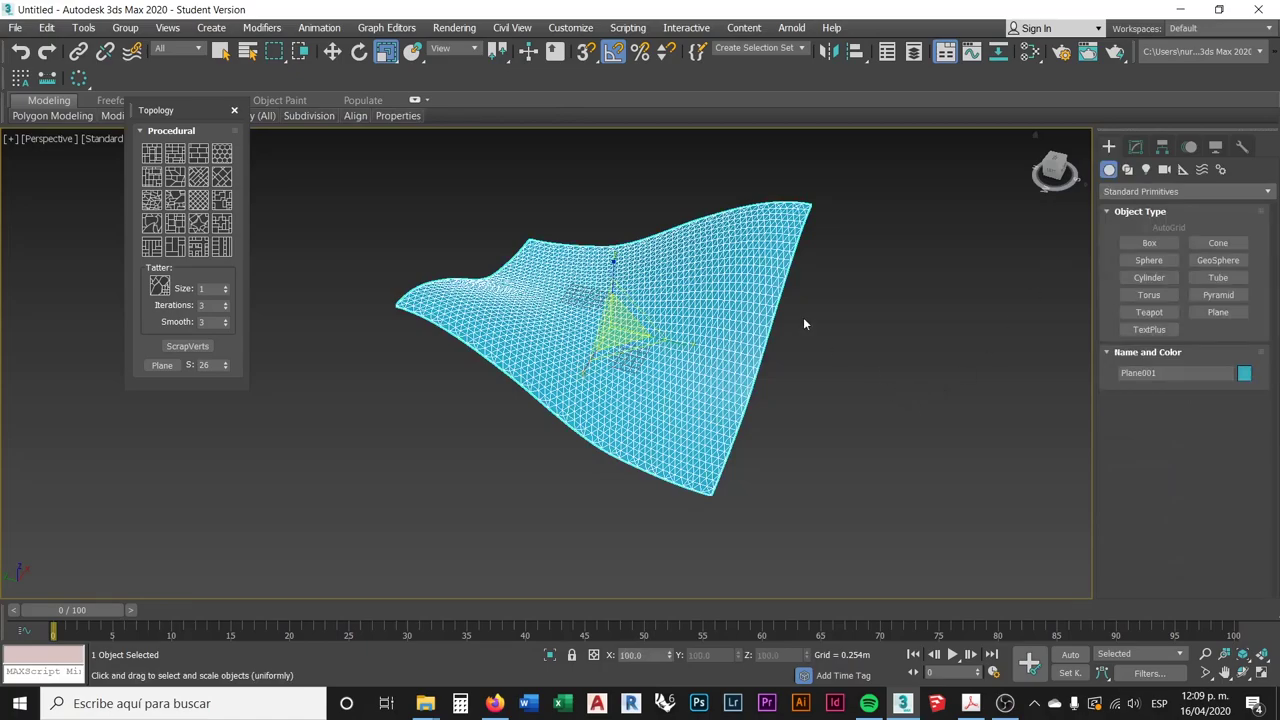
{"action": "left_click", "coordinate": [334, 57]}
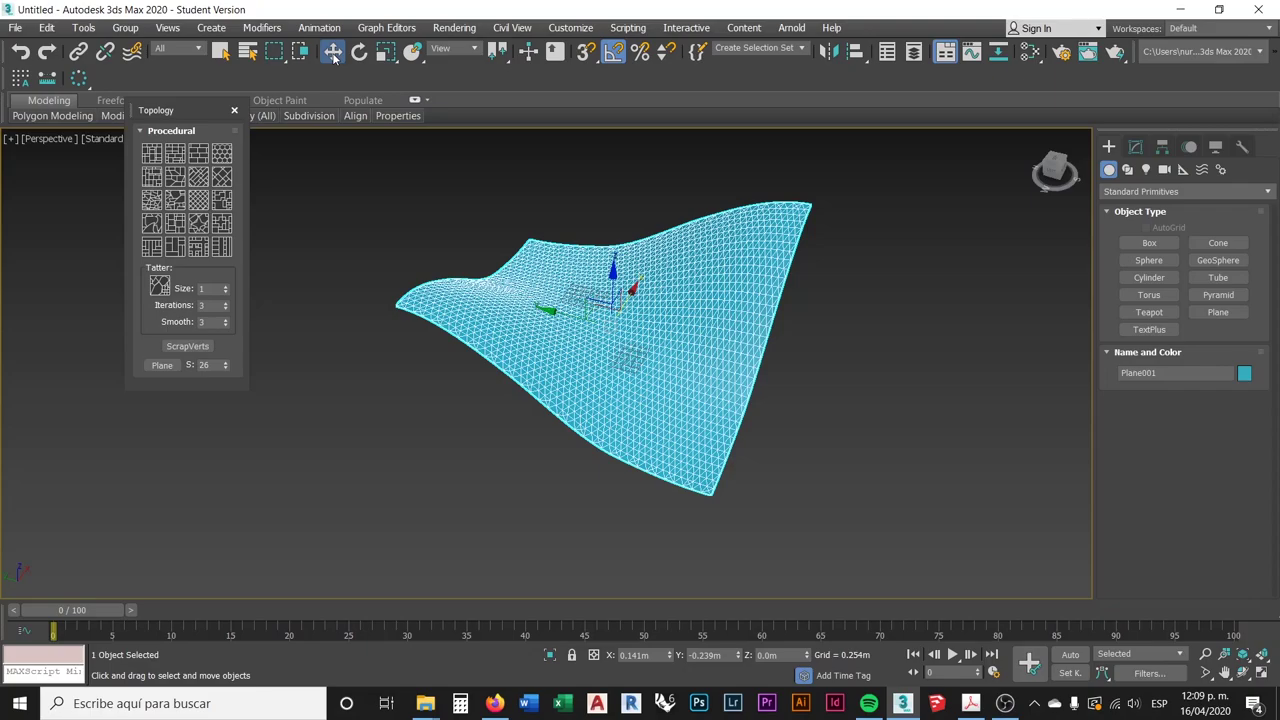
{"action": "middle_click_drag", "start_coordinate": [730, 348], "coordinate": [627, 369]}
{"action": "scroll", "coordinate": [650, 350], "scroll_direction": "down", "scroll_amount": 3}
{"action": "scroll", "coordinate": [627, 369], "scroll_direction": "up", "scroll_amount": 2}
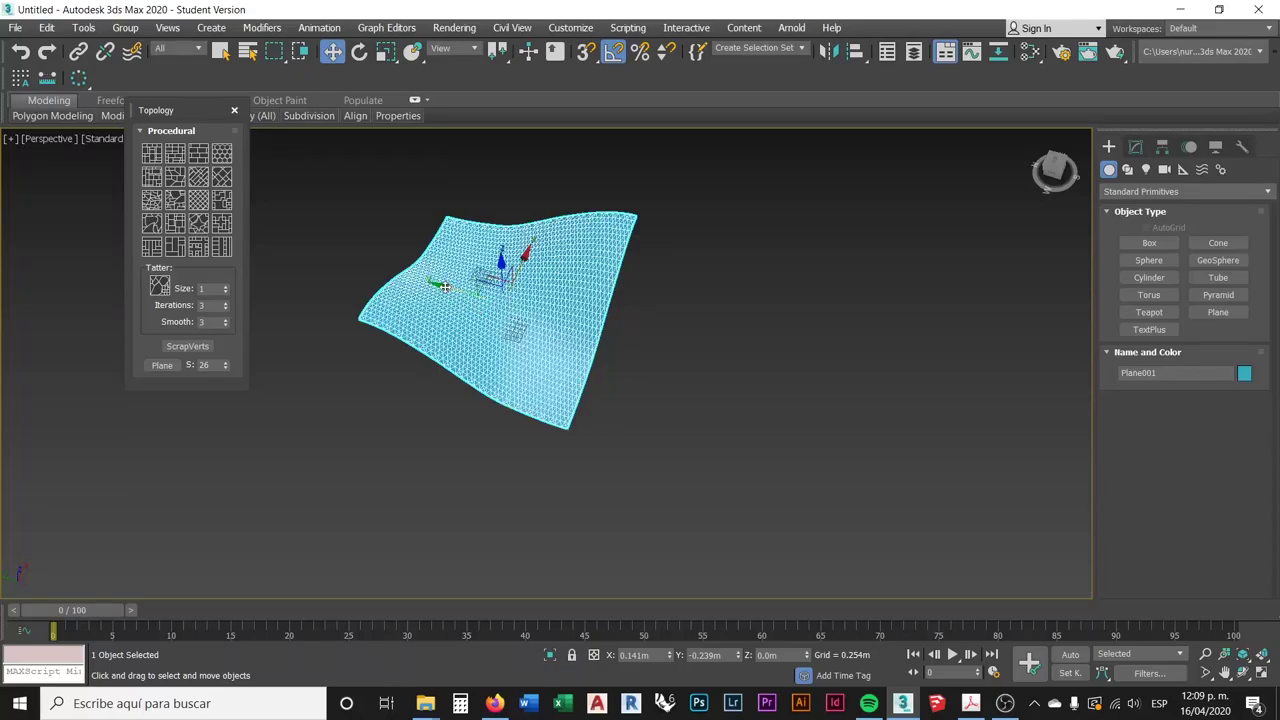
{"action": "mouse_move", "coordinate": [445, 286]}
{"action": "left_mouse_down", "text": "shift"}
{"action": "mouse_move", "coordinate": [590, 335]}
{"action": "mouse_move", "coordinate": [708, 409]}
{"action": "left_mouse_up", "text": "shift"}
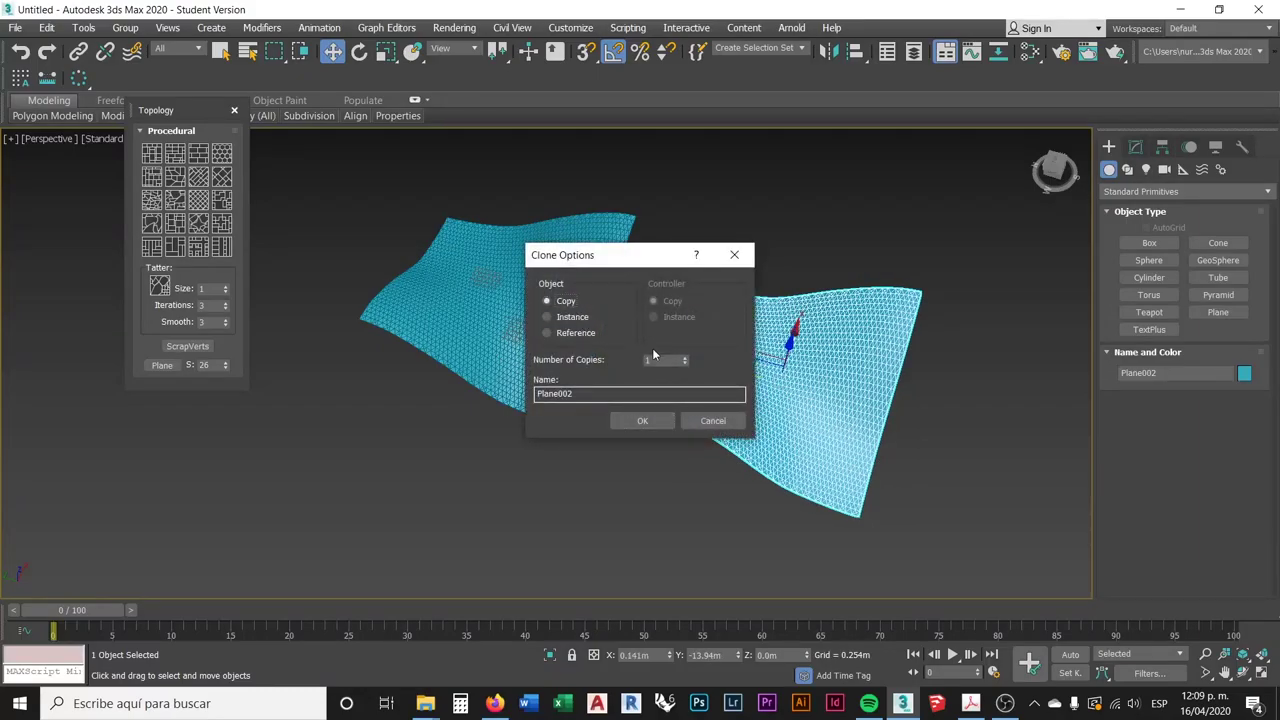
{"action": "left_click", "coordinate": [685, 359]}
{"action": "double_click", "coordinate": [660, 359]}
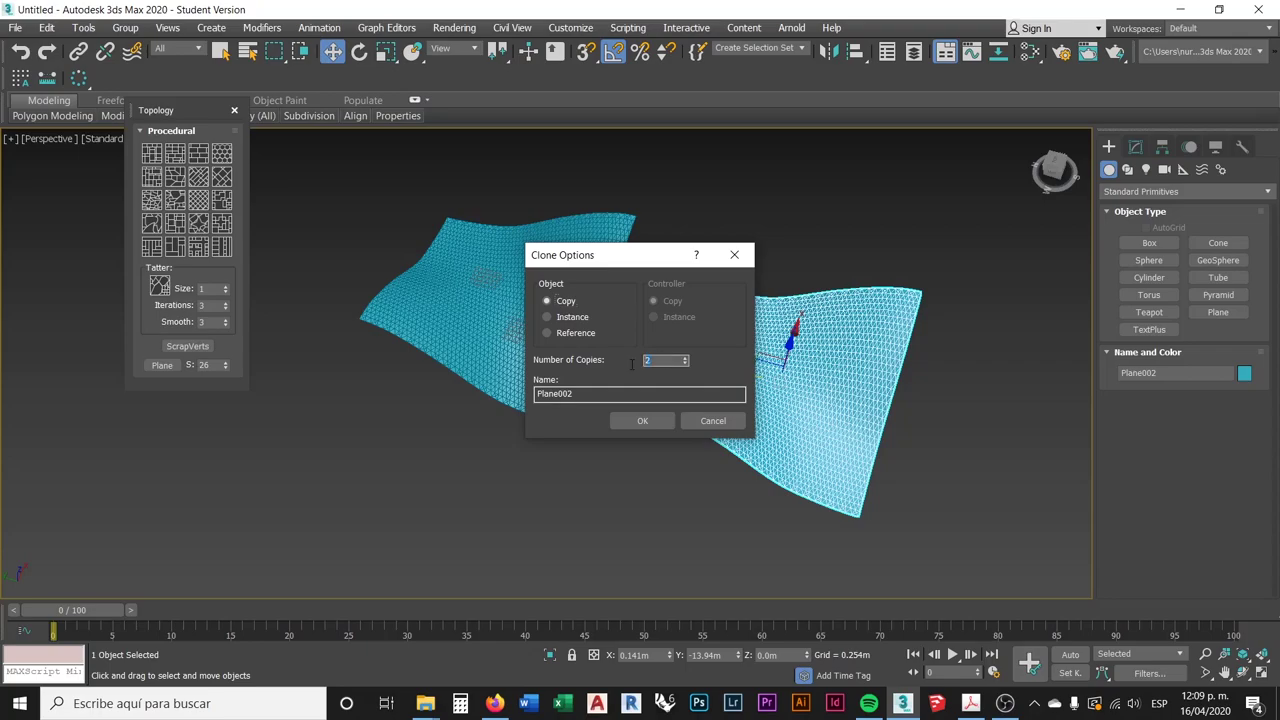
{"action": "left_click", "coordinate": [643, 420]}
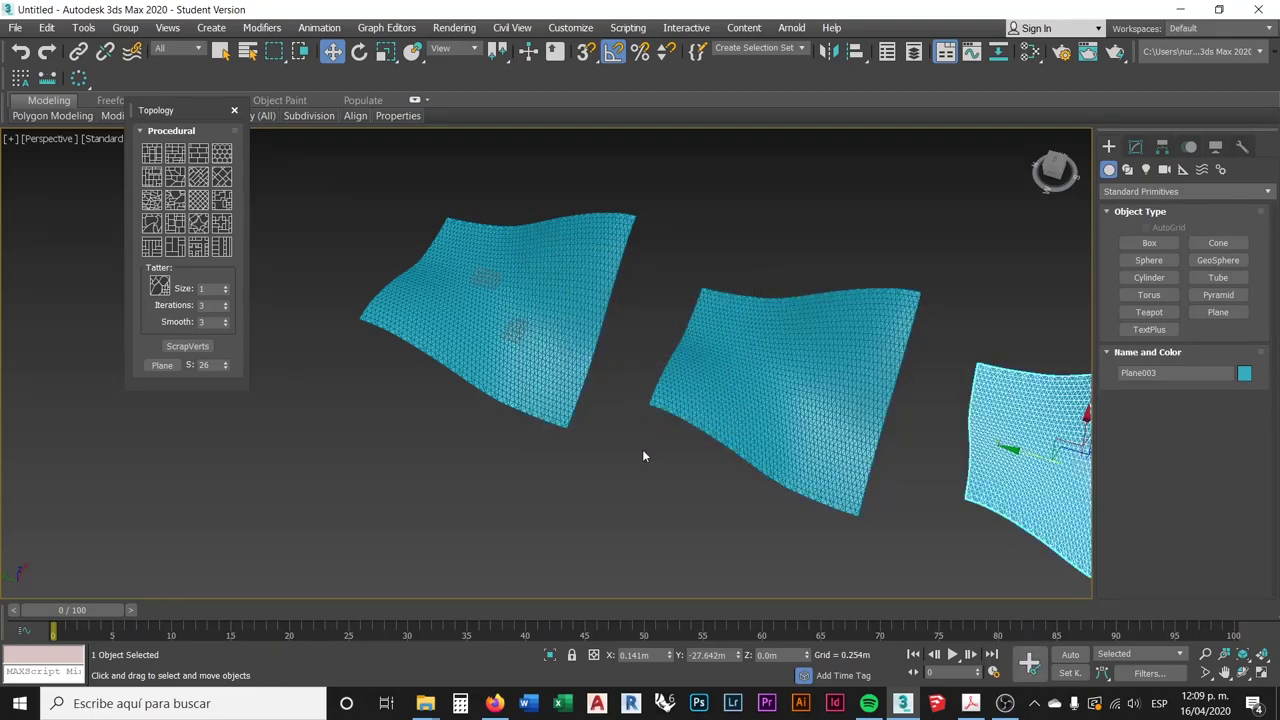
- Select the middle copy of the perforated surface, Plane002
{"action": "middle_click_drag", "start_coordinate": [757, 480], "coordinate": [651, 457]}
{"action": "left_click", "coordinate": [628, 498]}
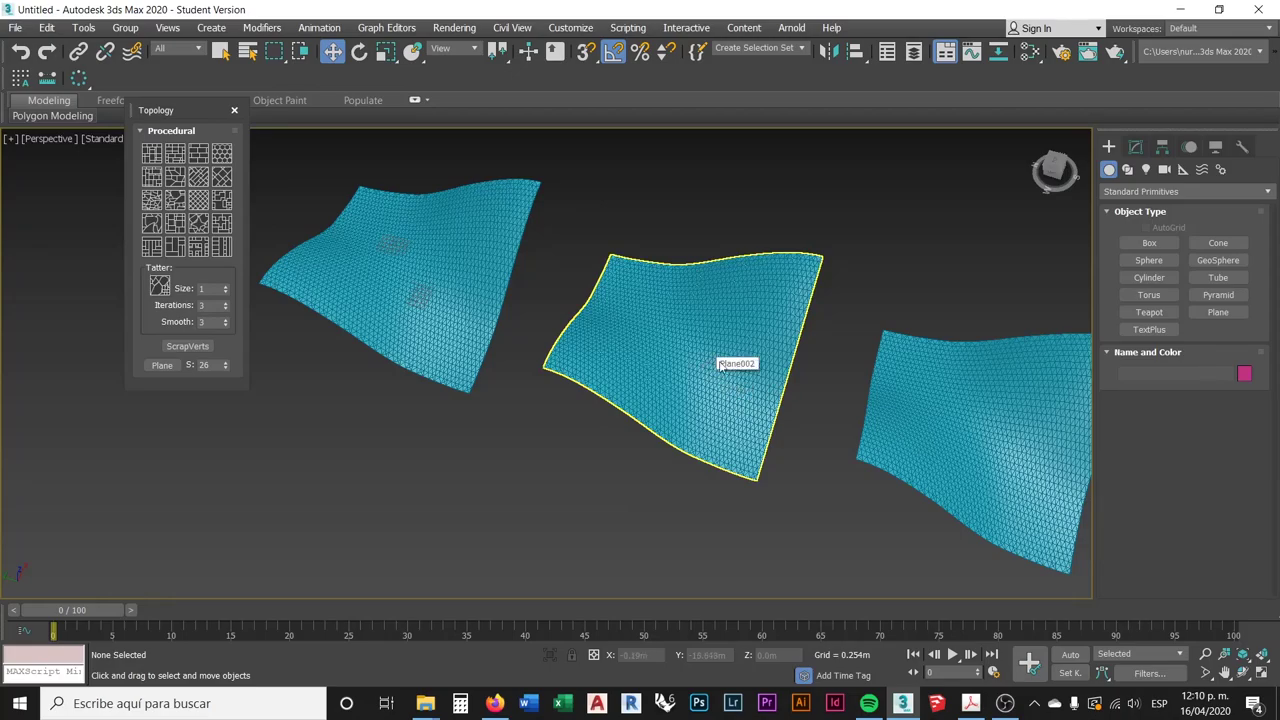
{"action": "middle_click_drag", "start_coordinate": [752, 367], "coordinate": [726, 374]}
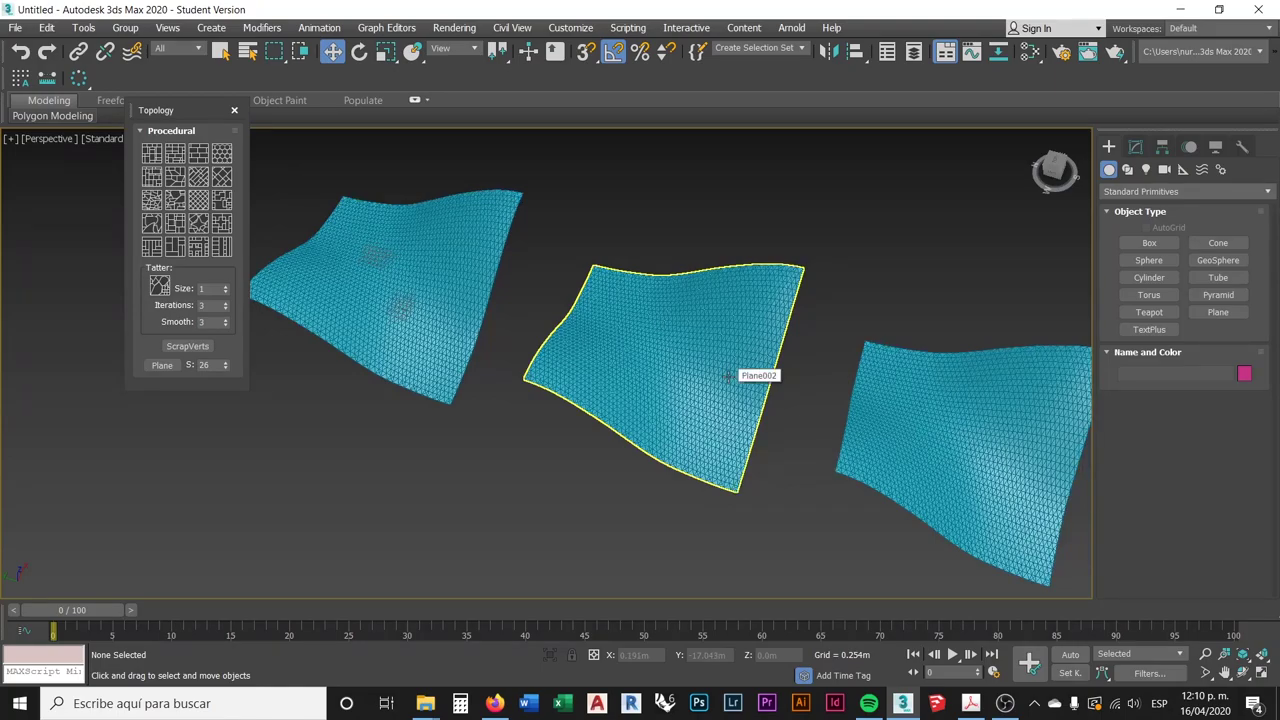
{"action": "middle_click_drag", "start_coordinate": [475, 312], "coordinate": [548, 311]}
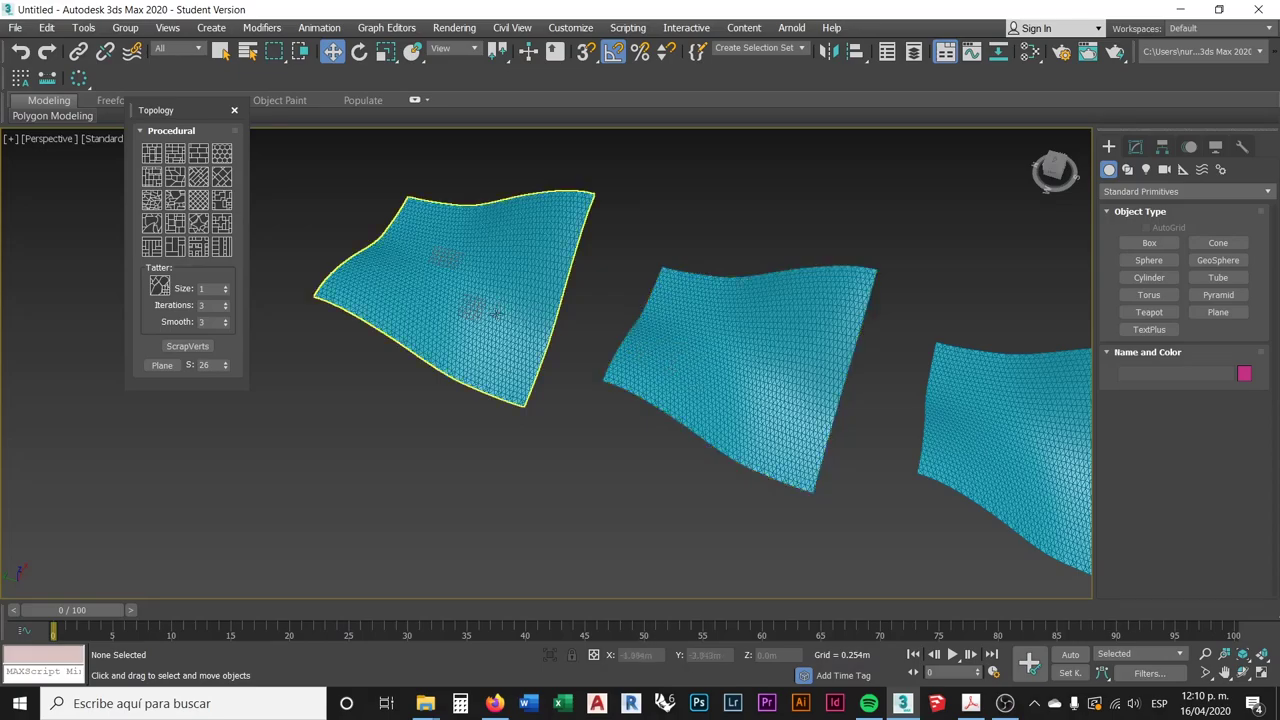
{"action": "middle_click_drag", "start_coordinate": [865, 401], "coordinate": [771, 351], "text": "alt"}
{"action": "scroll", "coordinate": [727, 360], "scroll_direction": "up", "scroll_amount": 2}
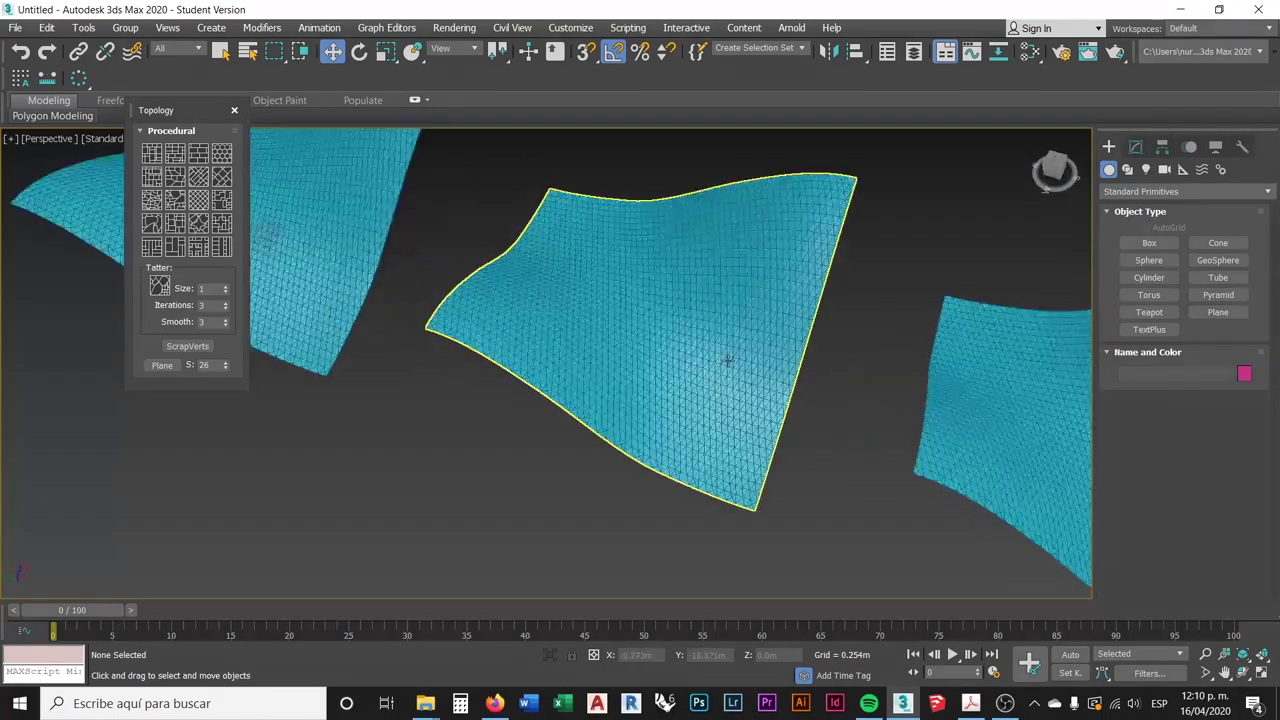
{"action": "scroll", "coordinate": [727, 360], "scroll_direction": "down", "scroll_amount": 2}
{"action": "left_click", "coordinate": [735, 343]}
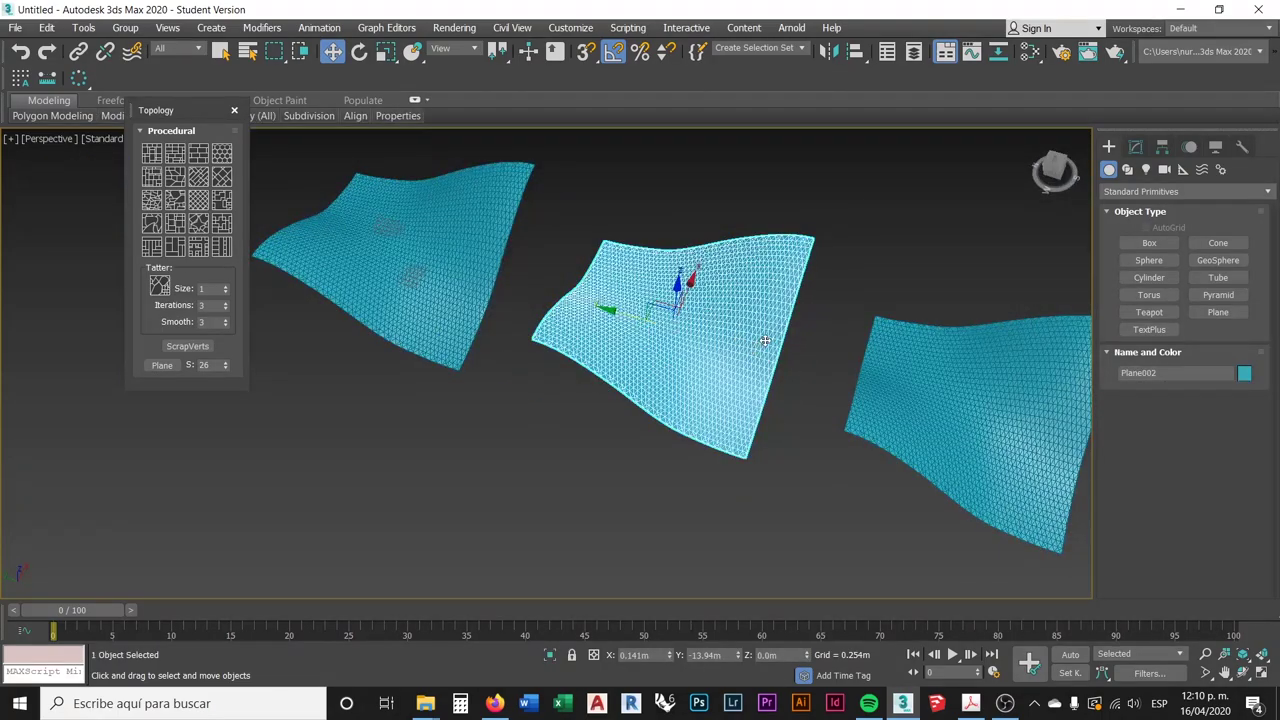
{"action": "scroll", "coordinate": [731, 321], "scroll_direction": "up", "scroll_amount": 3}
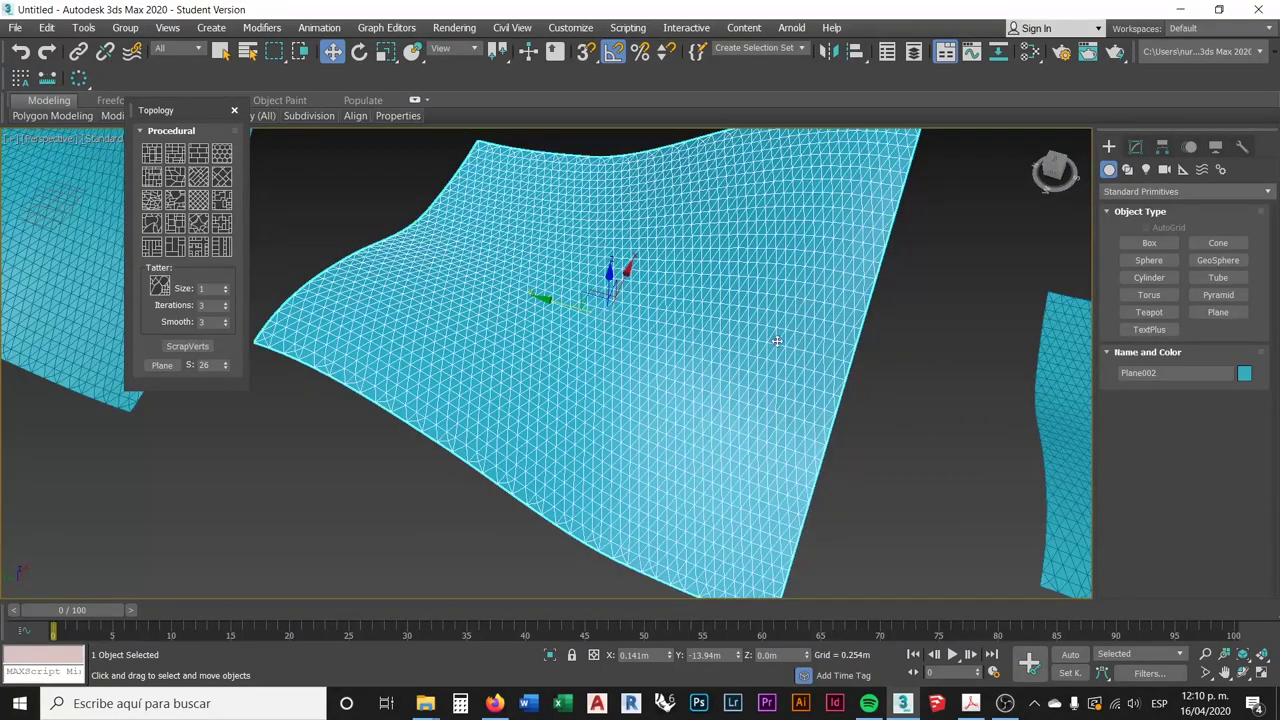
{"action": "middle_click_drag", "start_coordinate": [763, 340], "coordinate": [789, 329]}
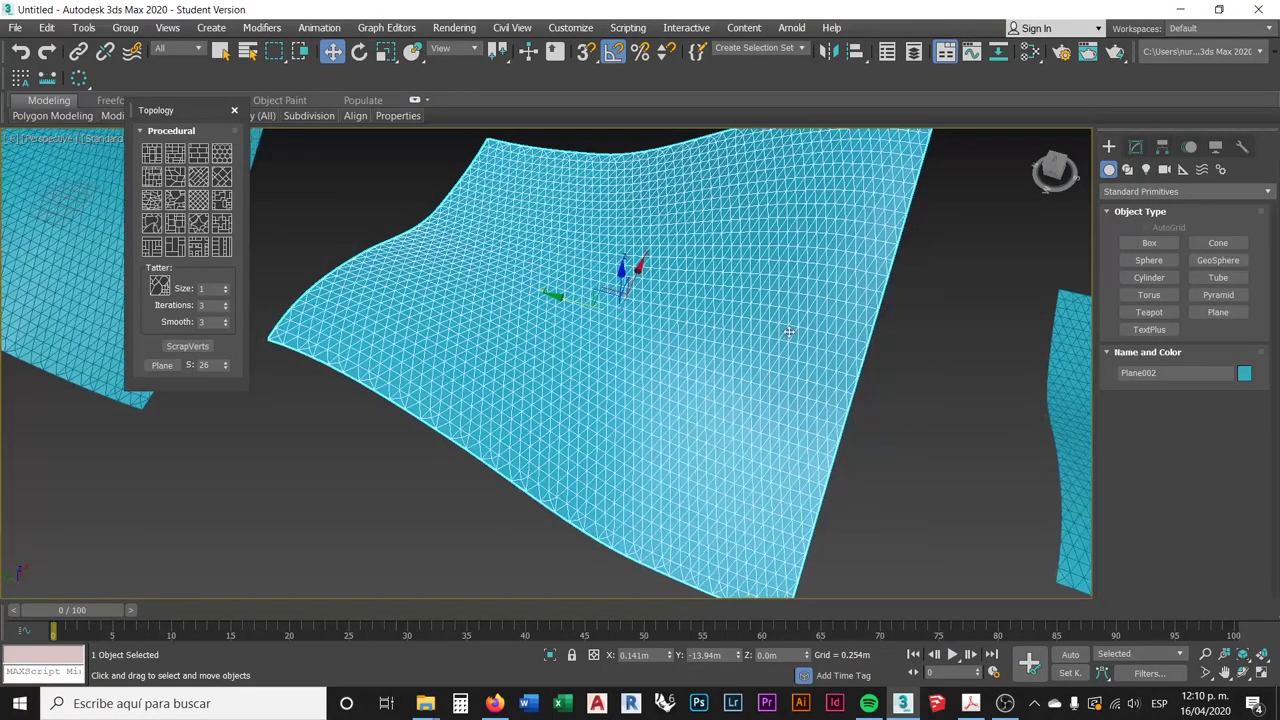
- Switch the middle copy's Edit Poly modifier to Border level
{"action": "left_click", "coordinate": [1135, 147]}
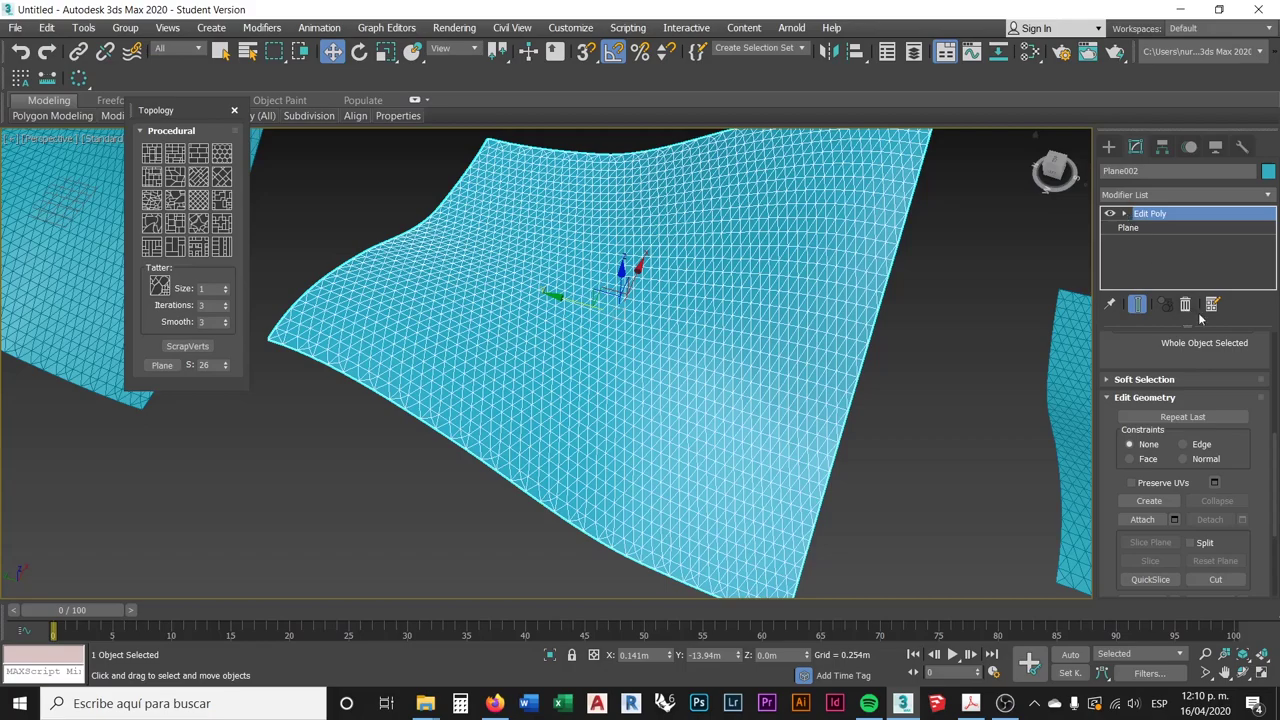
{"action": "left_click", "coordinate": [1123, 214]}
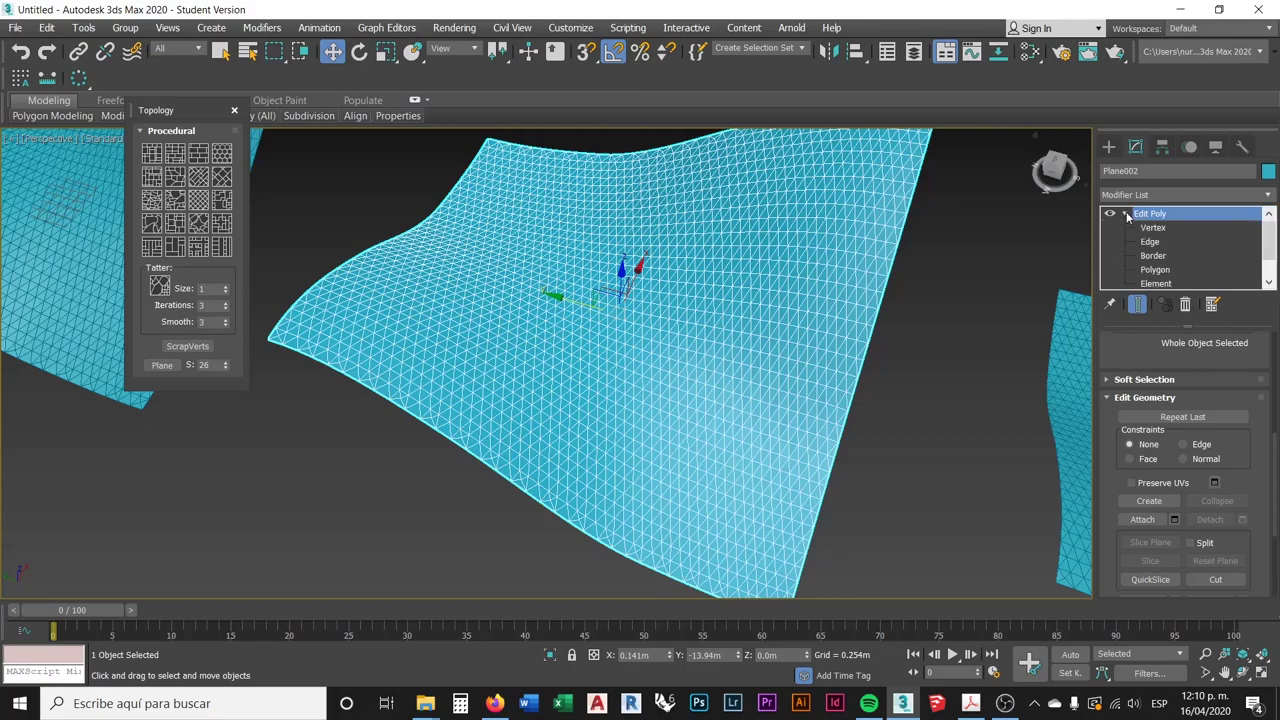
{"action": "left_click", "coordinate": [1153, 256]}
{"action": "scroll", "coordinate": [1175, 458], "scroll_direction": "up", "scroll_amount": 5}
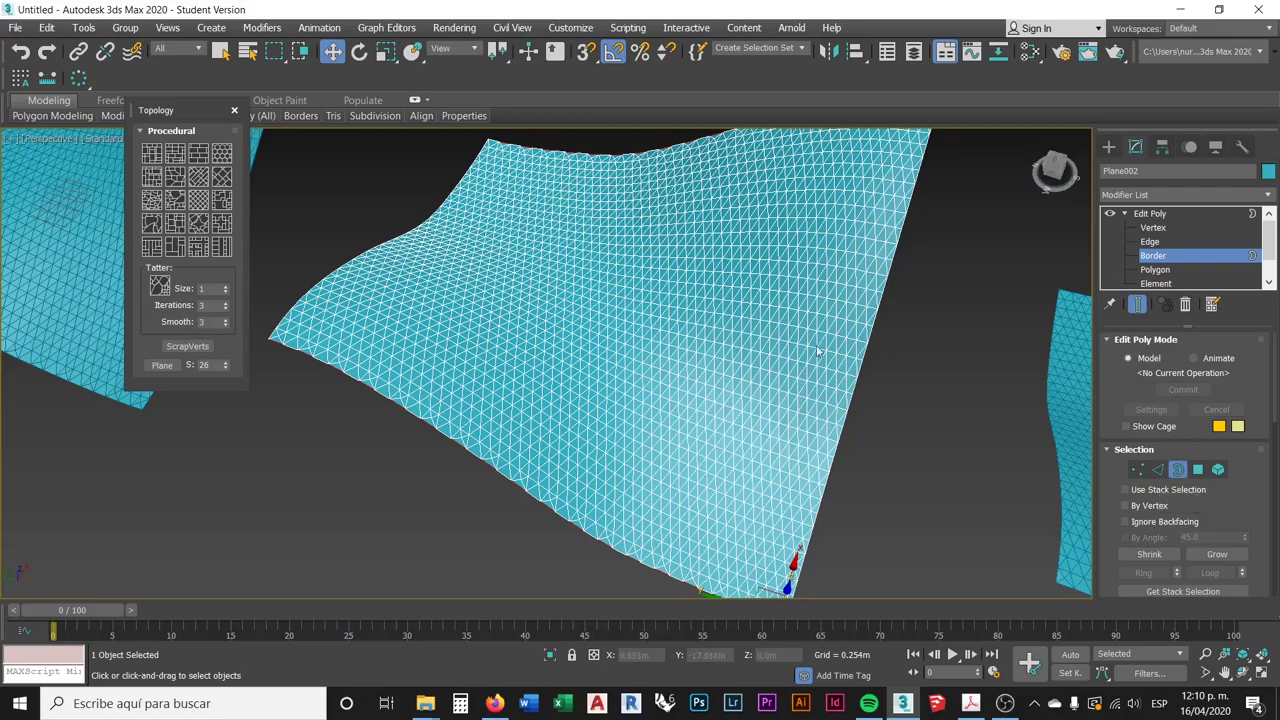
- Select all borders of the middle copy, covering every hexagonal hole and the outer perimeter
{"action": "scroll", "coordinate": [818, 432], "scroll_direction": "down", "scroll_amount": 1}
{"action": "scroll", "coordinate": [820, 435], "scroll_direction": "up", "scroll_amount": 2}
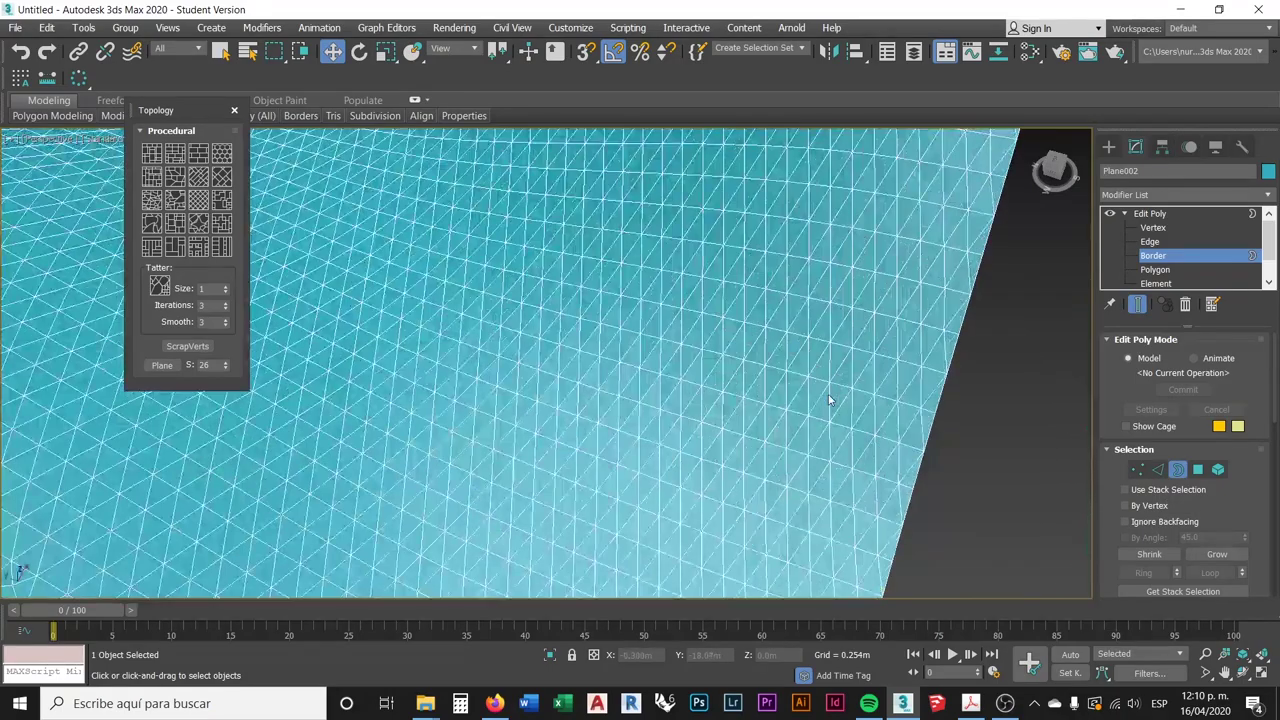
{"action": "scroll", "coordinate": [825, 440], "scroll_direction": "down", "scroll_amount": 4}
{"action": "scroll", "coordinate": [772, 350], "scroll_direction": "up", "scroll_amount": 5}
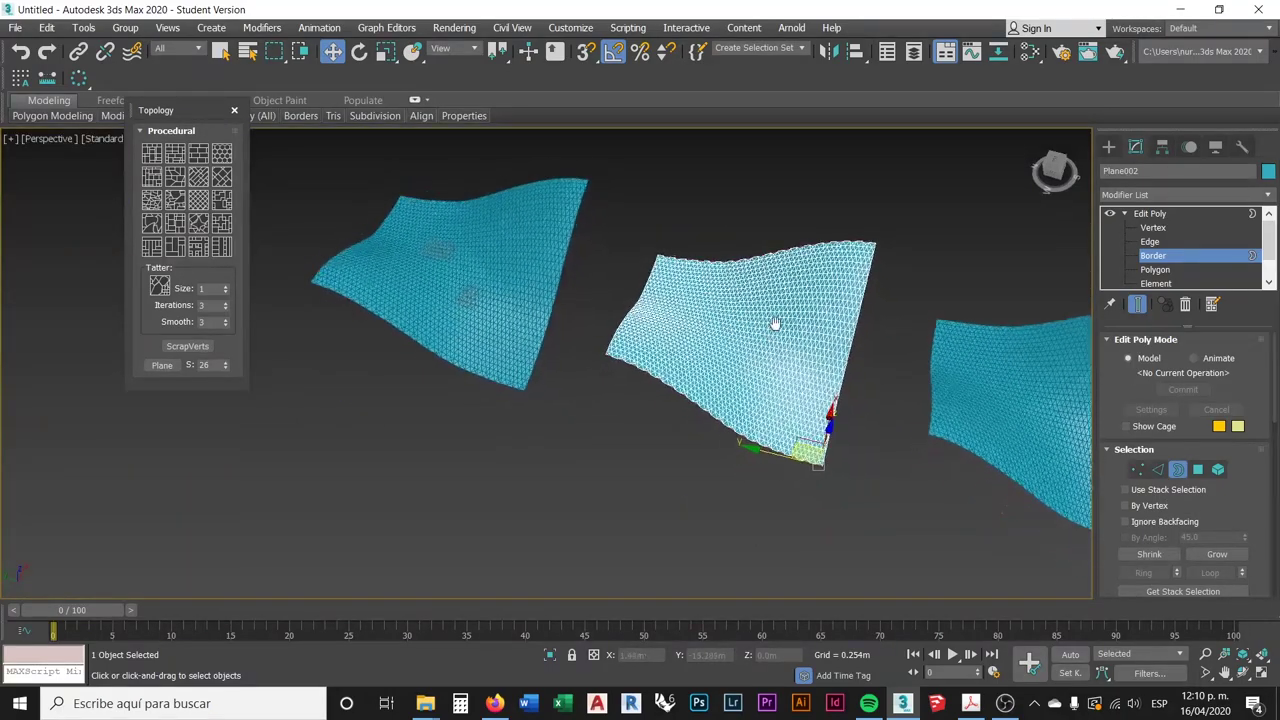
{"action": "scroll", "coordinate": [828, 318], "scroll_direction": "up", "scroll_amount": 3}
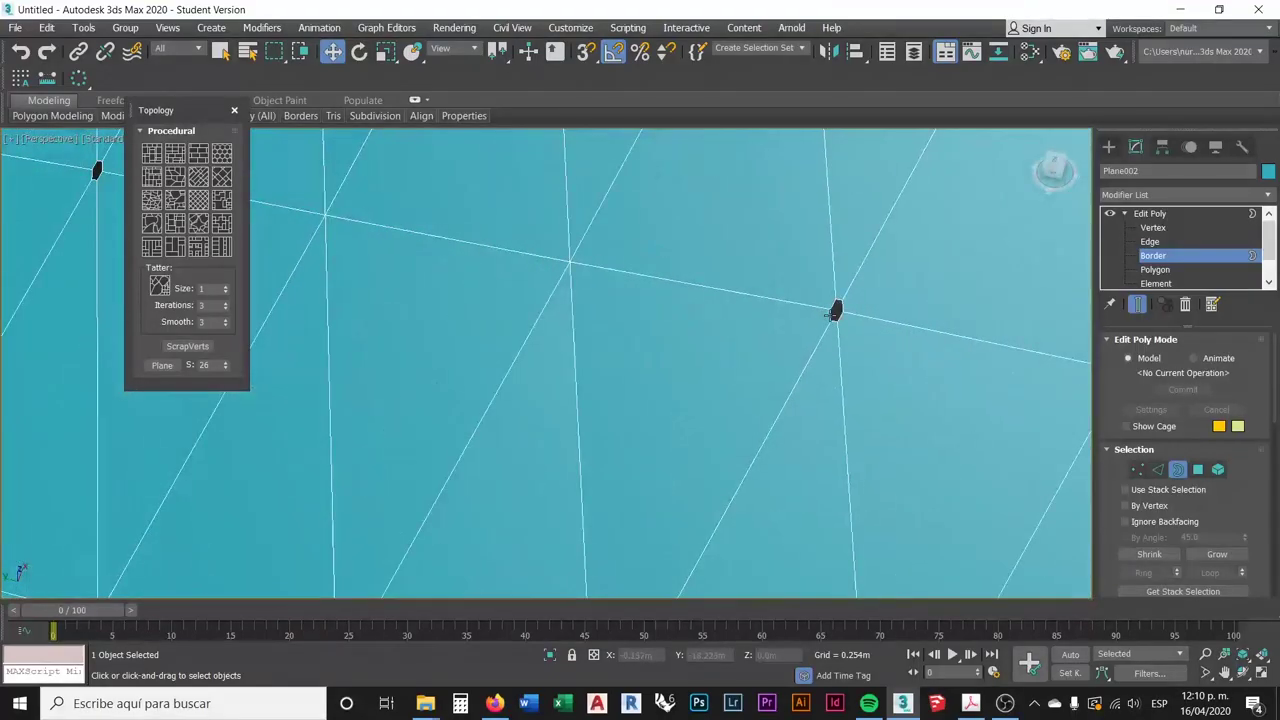
{"action": "scroll", "coordinate": [830, 315], "scroll_direction": "down", "scroll_amount": 6}
{"action": "left_click", "coordinate": [648, 220]}
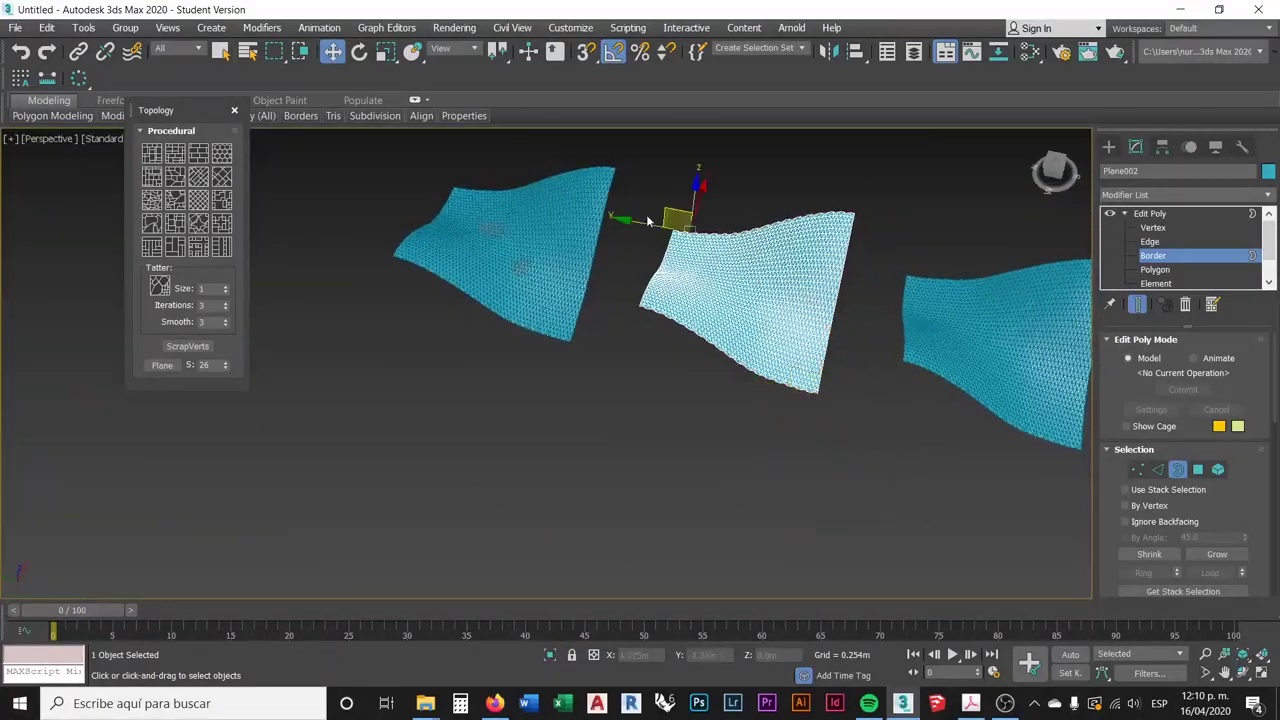
{"action": "left_click_drag", "start_coordinate": [629, 184], "coordinate": [884, 431]}
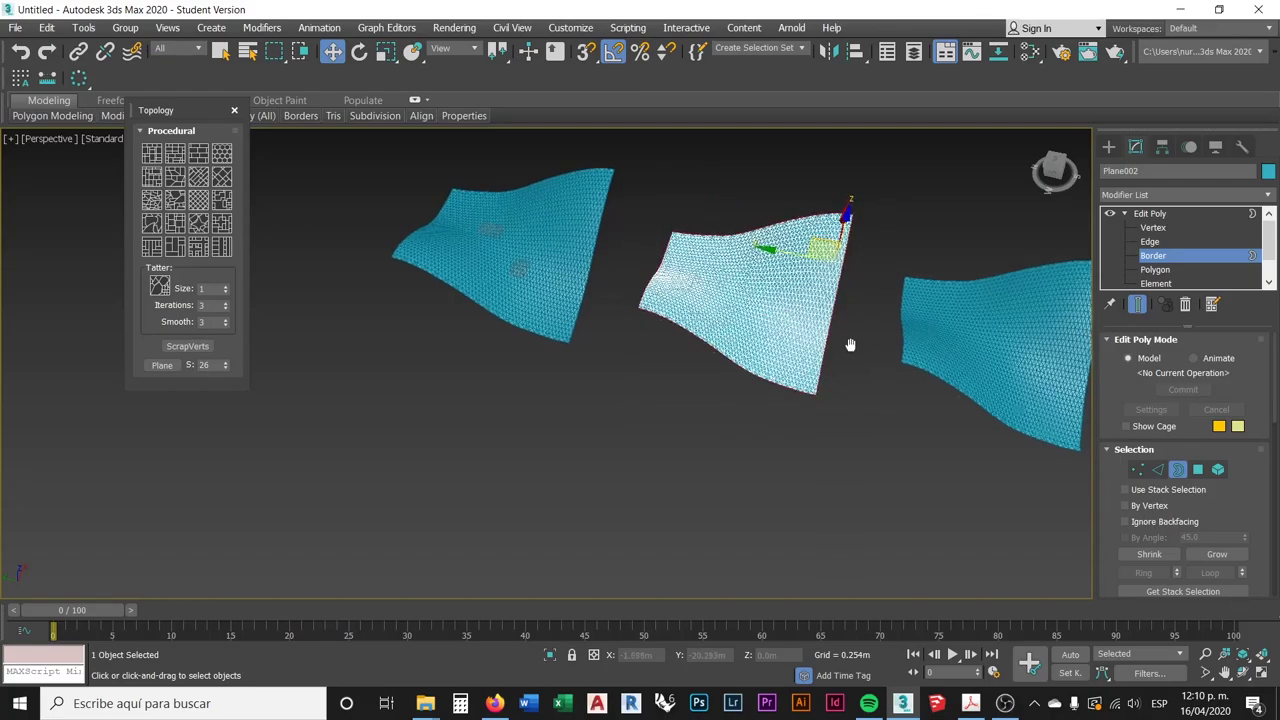
- Remove the outer perimeter border from the middle copy's selection so that only the hexagonal hole borders stay selected
{"action": "scroll", "coordinate": [827, 344], "scroll_direction": "up", "scroll_amount": 8}
{"action": "scroll", "coordinate": [810, 333], "scroll_direction": "up", "scroll_amount": 10}
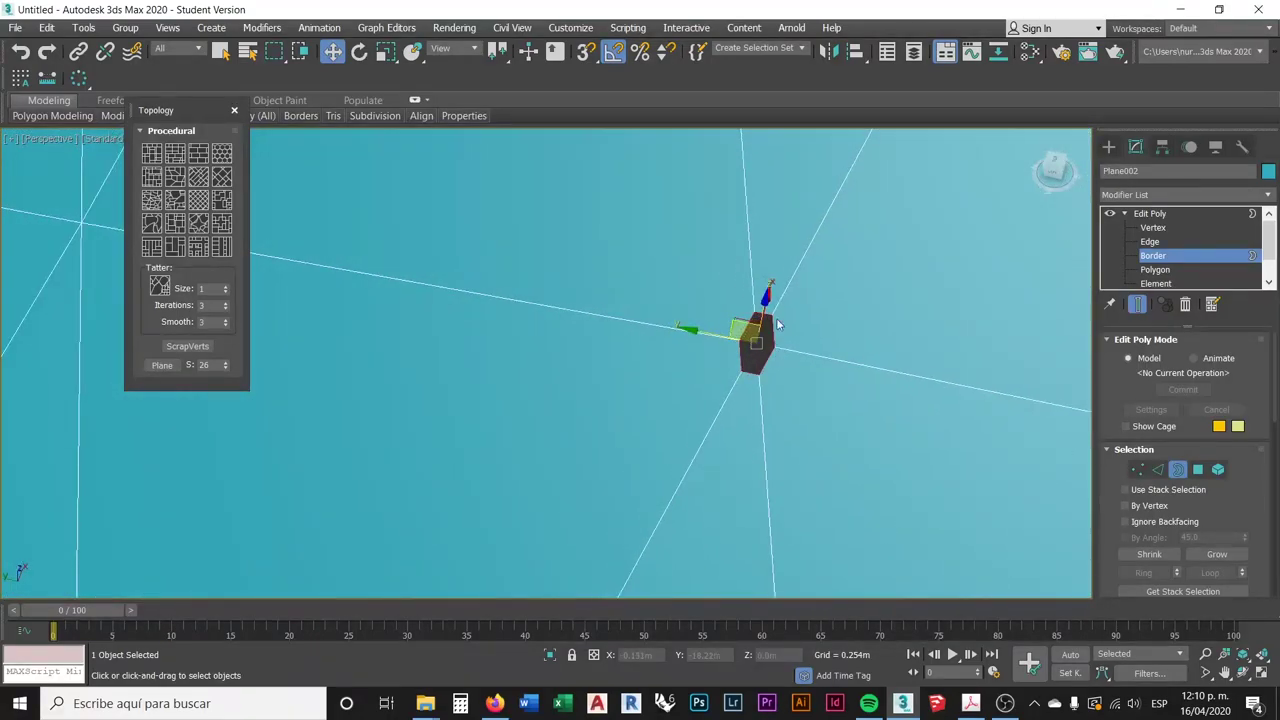
{"action": "scroll", "coordinate": [750, 345], "scroll_direction": "down", "scroll_amount": 6}
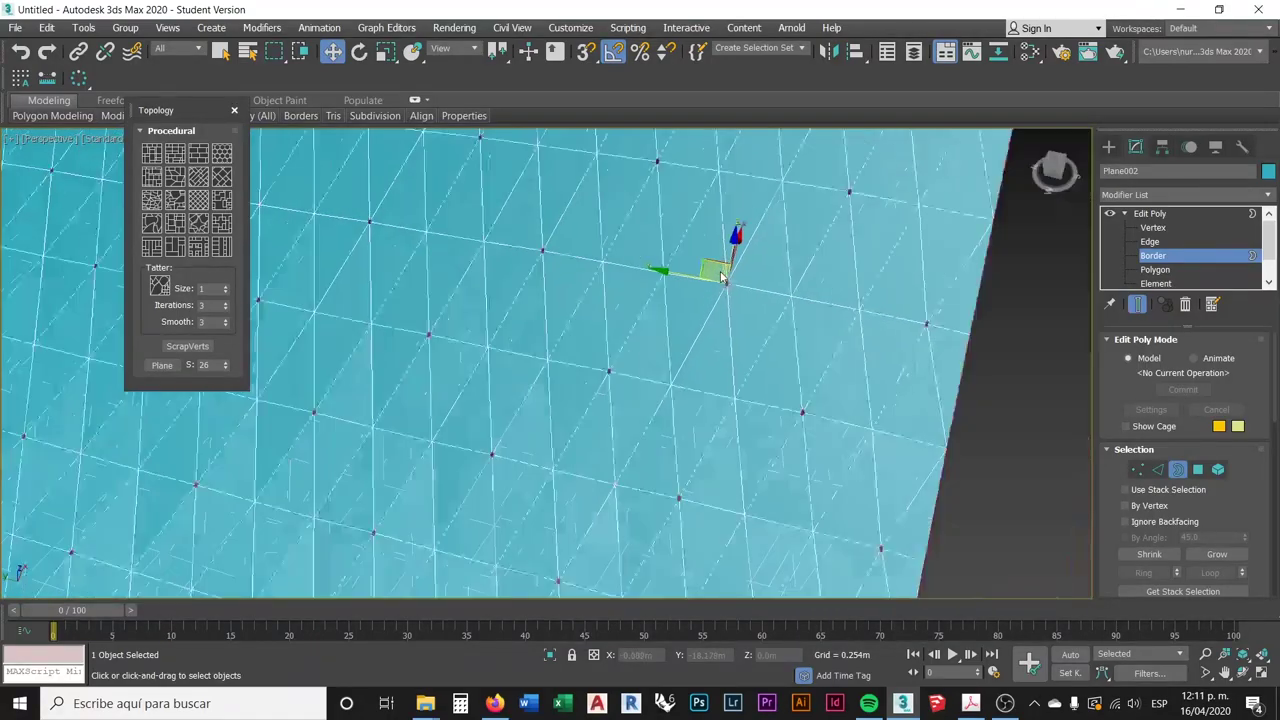
{"action": "scroll", "coordinate": [758, 333], "scroll_direction": "up", "scroll_amount": 6}
{"action": "scroll", "coordinate": [836, 333], "scroll_direction": "down", "scroll_amount": 6}
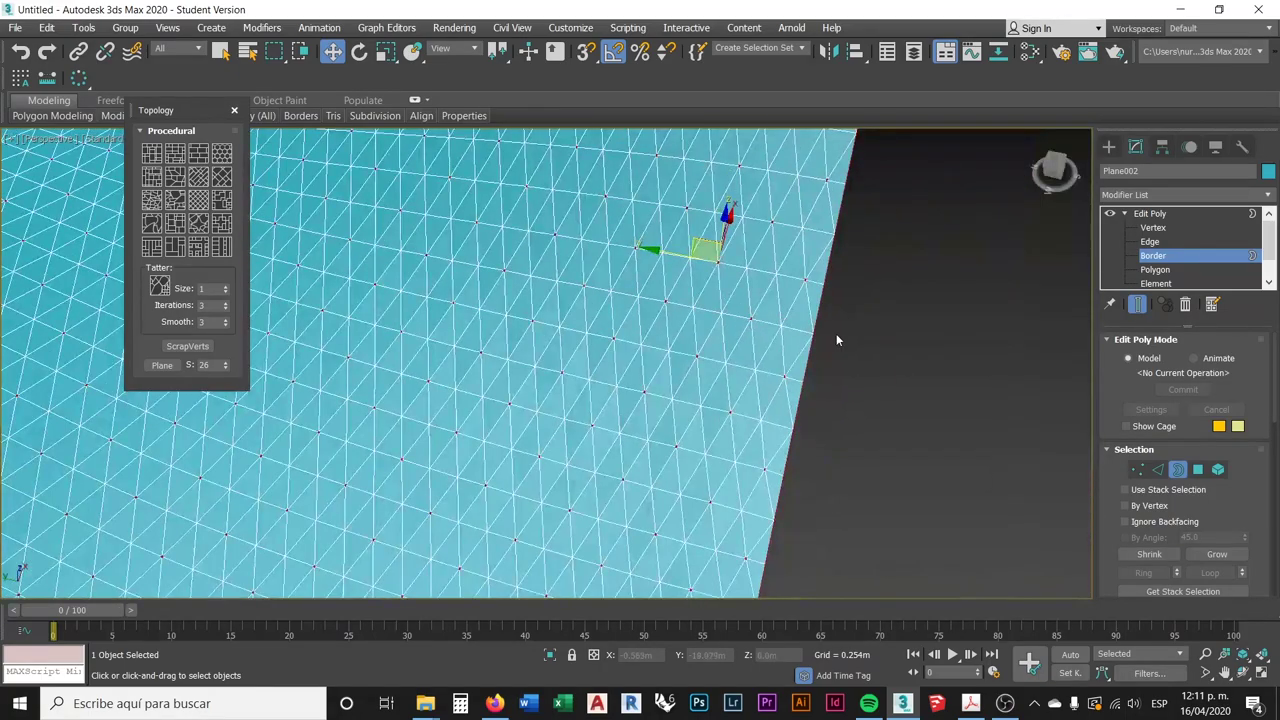
{"action": "middle_click_drag", "start_coordinate": [836, 333], "coordinate": [824, 309]}
{"action": "scroll", "coordinate": [824, 309], "scroll_direction": "up", "scroll_amount": 4}
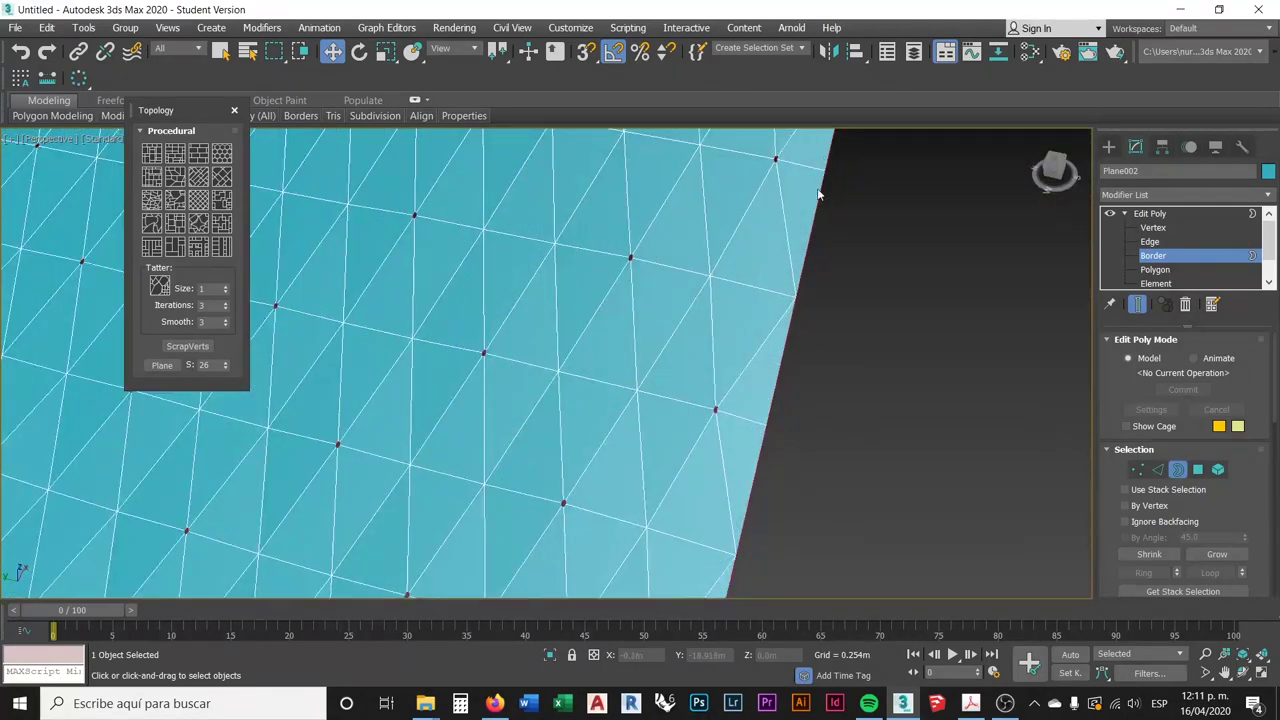
{"action": "scroll", "coordinate": [810, 360], "scroll_direction": "down", "scroll_amount": 10}
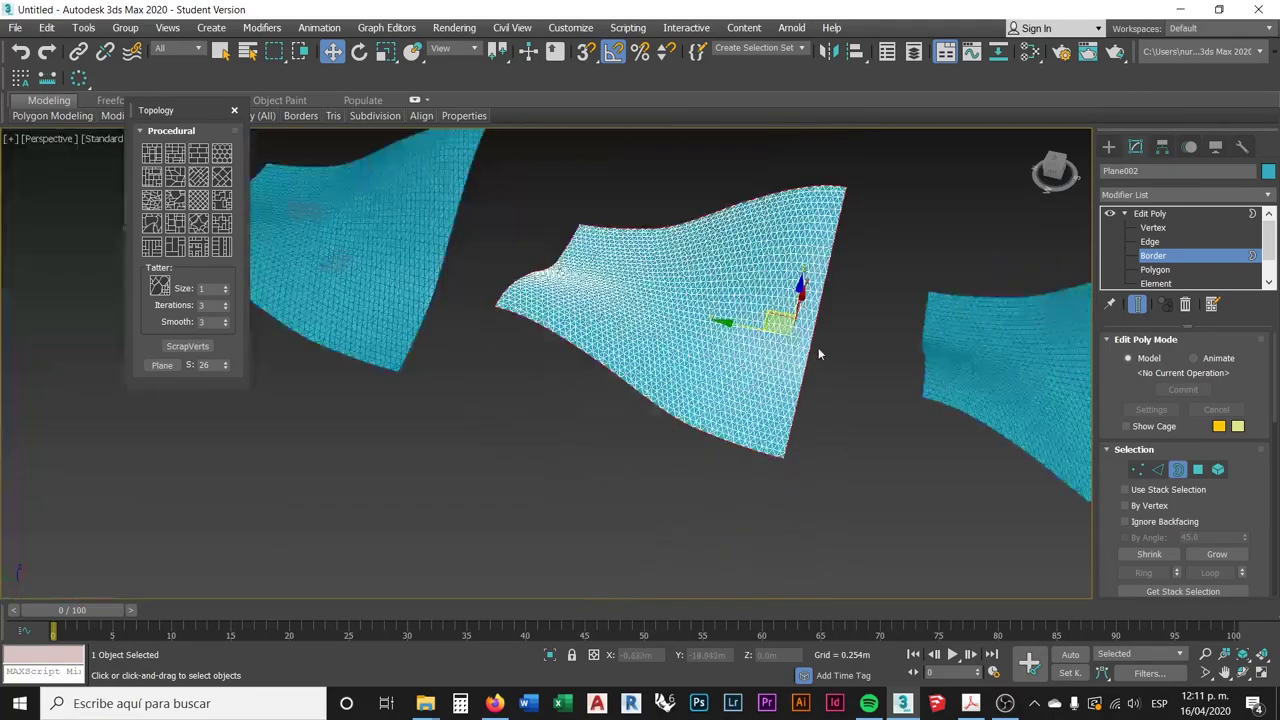
{"action": "scroll", "coordinate": [824, 334], "scroll_direction": "up", "scroll_amount": 6}
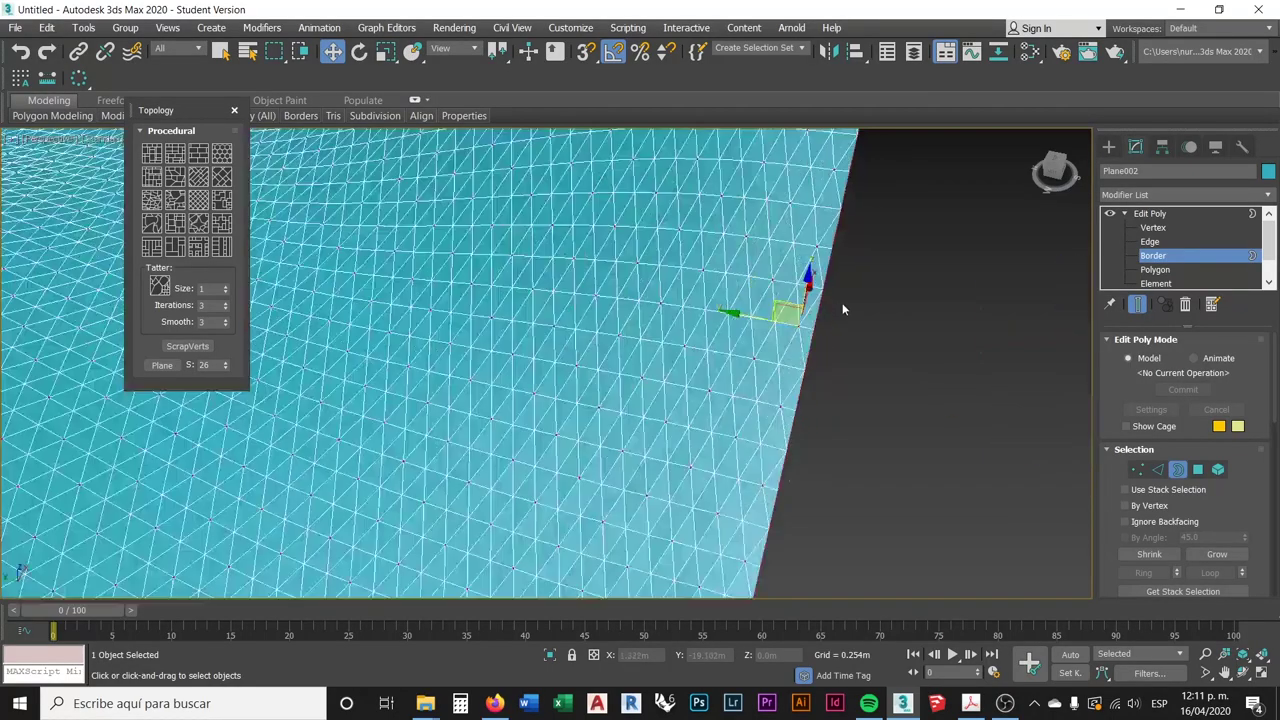
{"action": "middle_click_drag", "start_coordinate": [838, 342], "coordinate": [905, 250]}
{"action": "scroll", "coordinate": [857, 305], "scroll_direction": "down", "scroll_amount": 5}
{"action": "scroll", "coordinate": [857, 305], "scroll_direction": "up", "scroll_amount": 5}
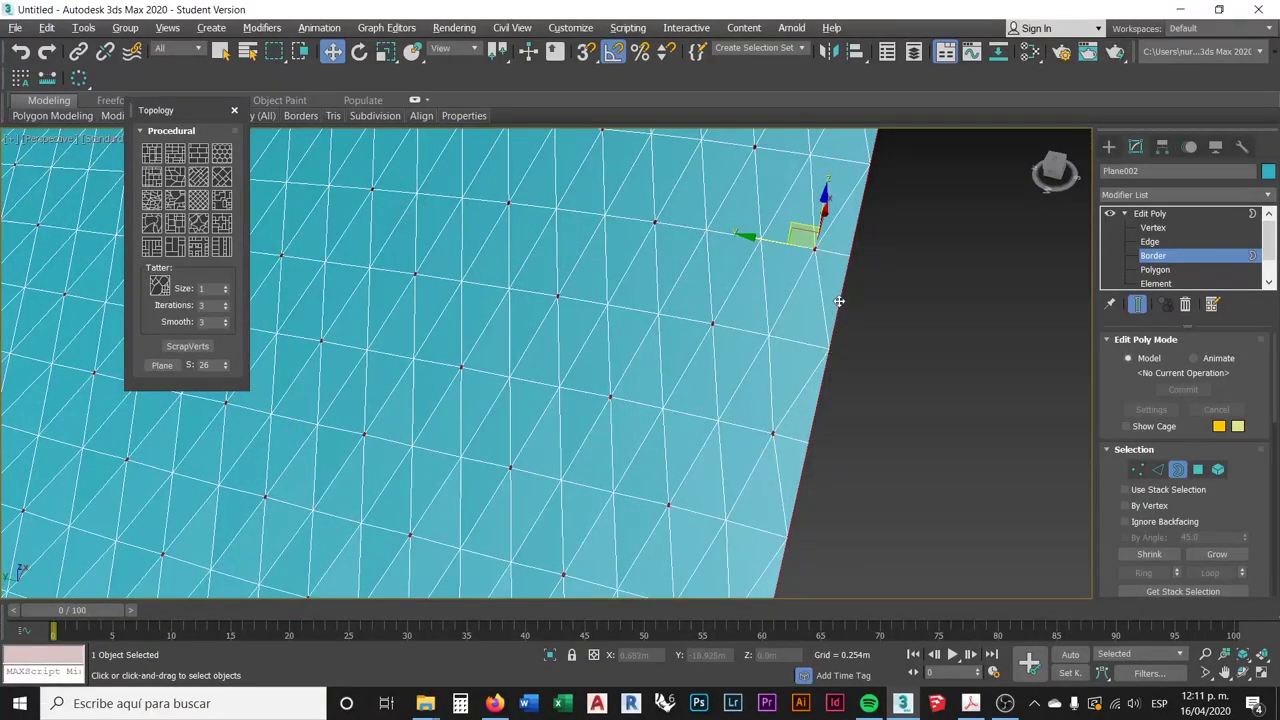
{"action": "left_click", "coordinate": [841, 297]}
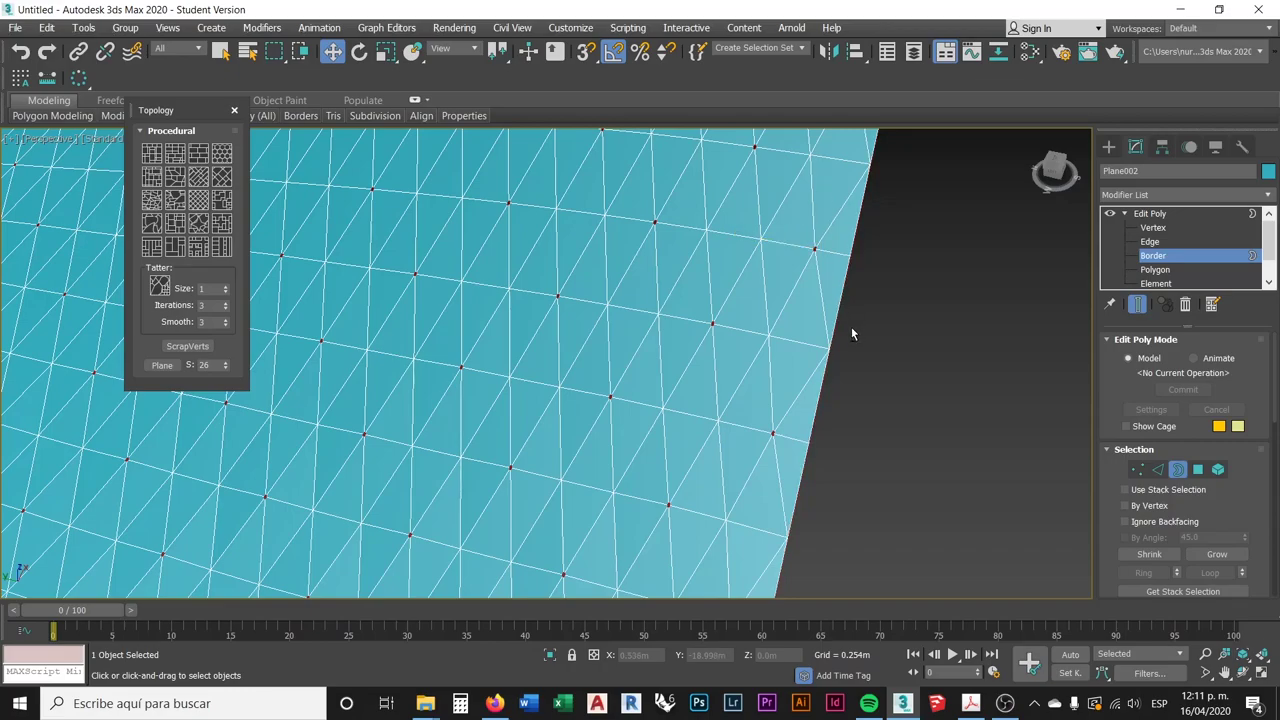
{"action": "scroll", "coordinate": [851, 326], "scroll_direction": "down", "scroll_amount": 5}
{"action": "mouse_move", "coordinate": [885, 333]}
{"action": "middle_mouse_down"}
{"action": "mouse_move", "coordinate": [862, 315]}
{"action": "mouse_move", "coordinate": [877, 309]}
{"action": "mouse_move", "coordinate": [879, 326]}
{"action": "middle_mouse_up"}
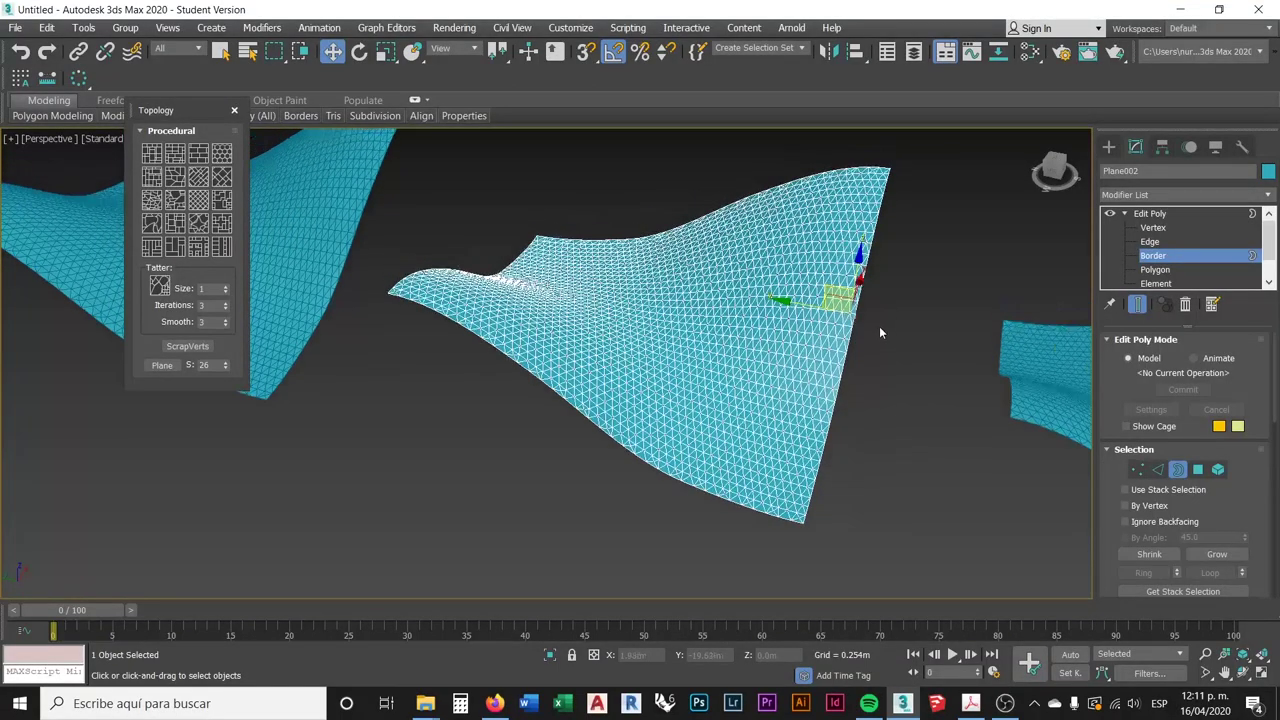
{"action": "left_click", "coordinate": [728, 202]}
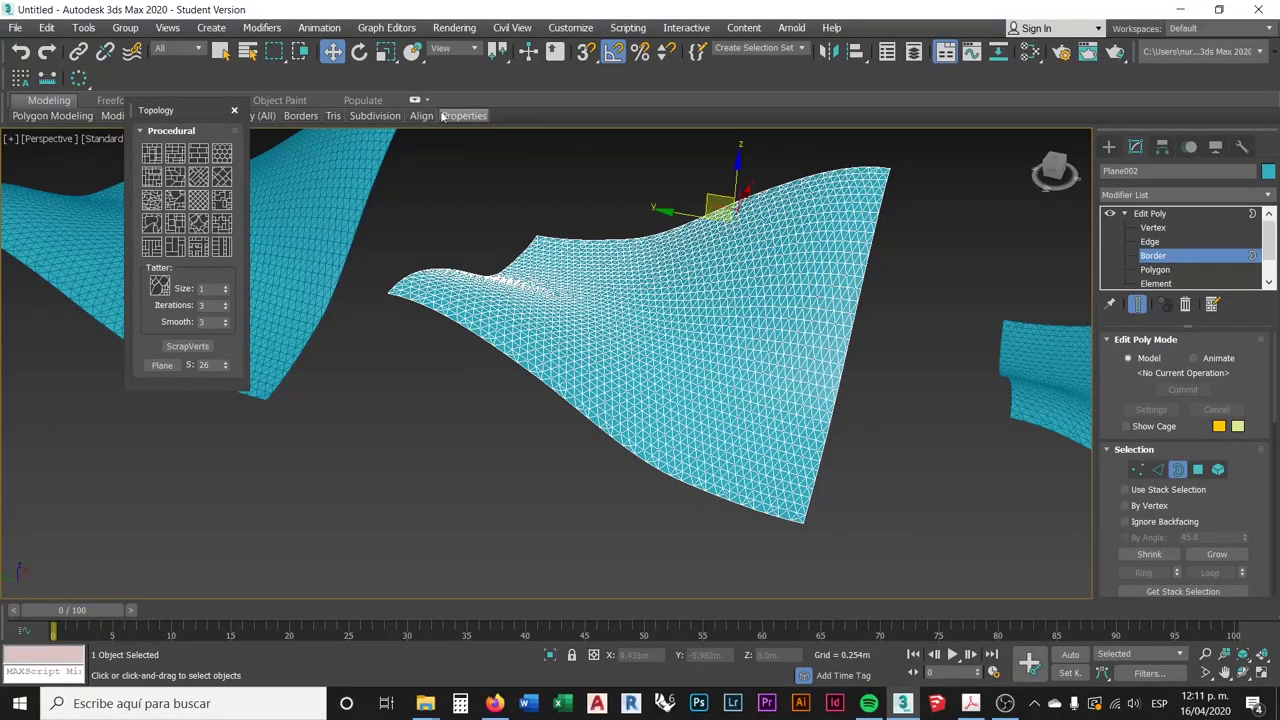
- Scale the selected hole borders uniformly to about 761% and commit the transform
{"action": "left_click", "coordinate": [386, 53]}
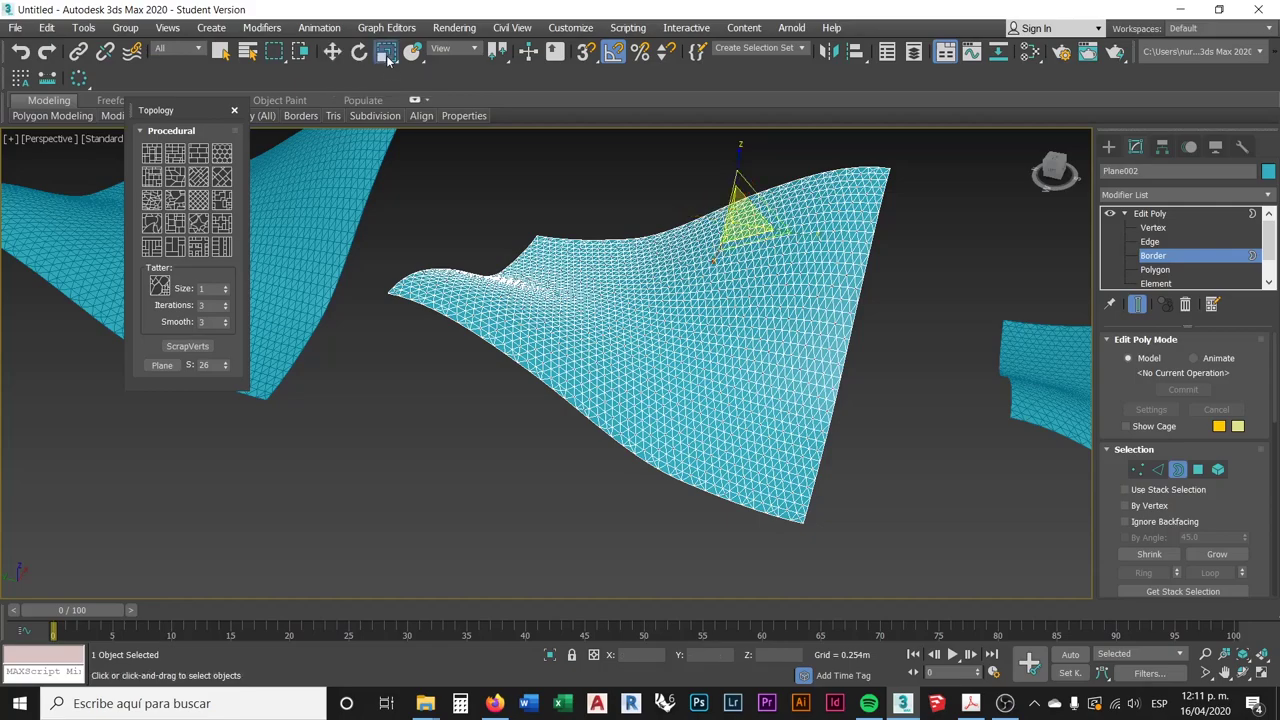
{"action": "middle_click_drag", "start_coordinate": [773, 333], "coordinate": [765, 350], "text": "alt"}
{"action": "scroll", "coordinate": [760, 370], "scroll_direction": "up", "scroll_amount": 3}
{"action": "mouse_move", "coordinate": [758, 376]}
{"action": "left_mouse_down"}
{"action": "mouse_move", "coordinate": [766, 357]}
{"action": "mouse_move", "coordinate": [794, 366]}
{"action": "mouse_move", "coordinate": [752, 363]}
{"action": "mouse_move", "coordinate": [760, 355]}
{"action": "mouse_move", "coordinate": [756, 368]}
{"action": "left_mouse_up"}
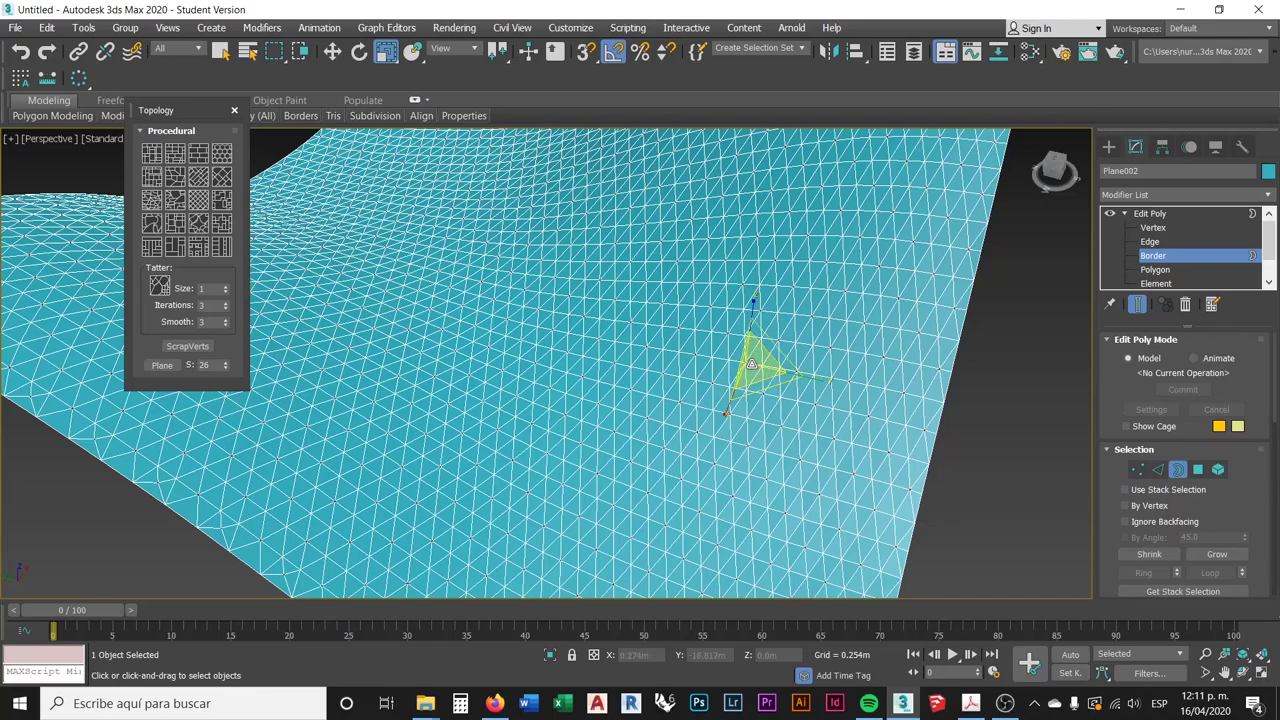
{"action": "left_click_drag", "start_coordinate": [751, 365], "coordinate": [772, 395]}
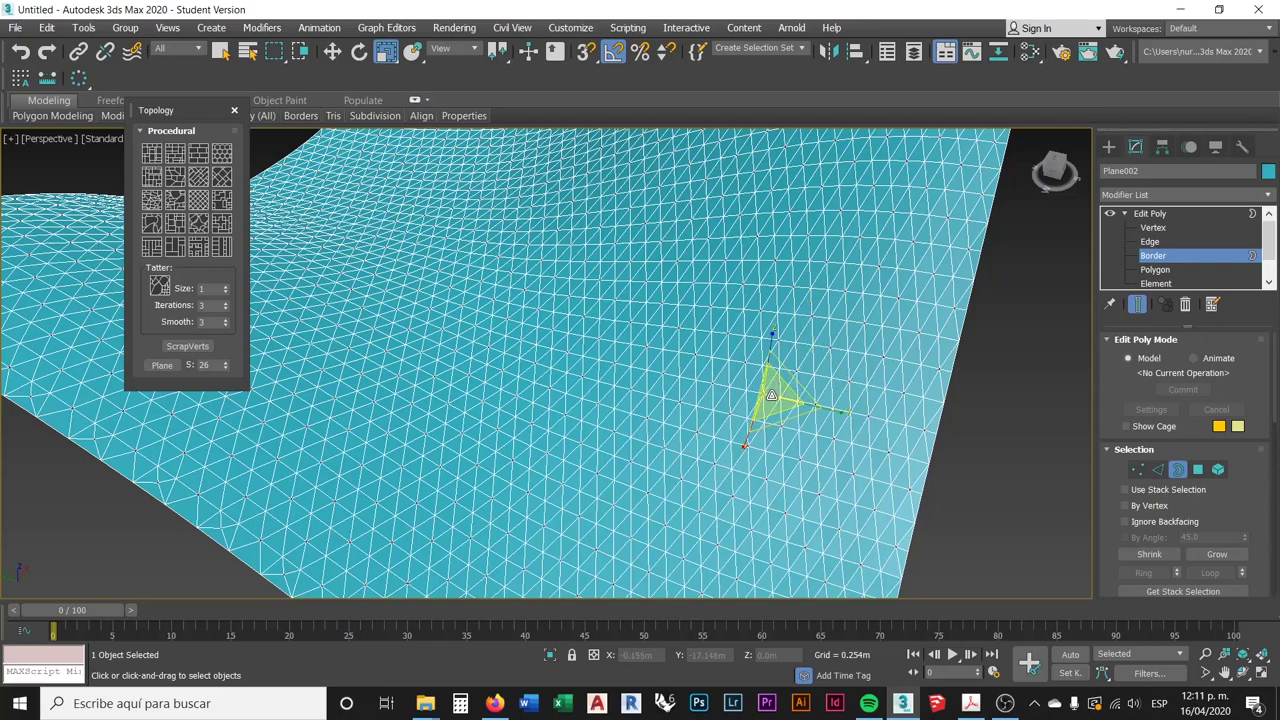
{"action": "left_click", "coordinate": [772, 395]}
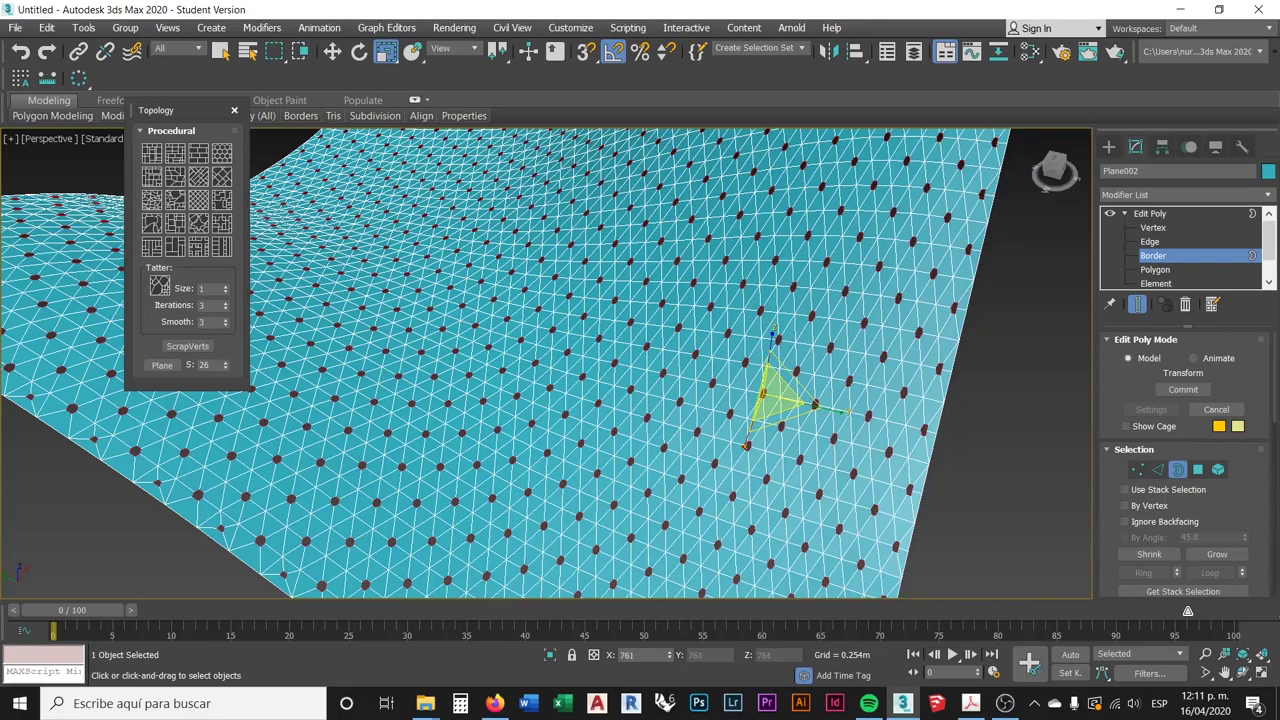
{"action": "left_click", "coordinate": [1183, 389]}
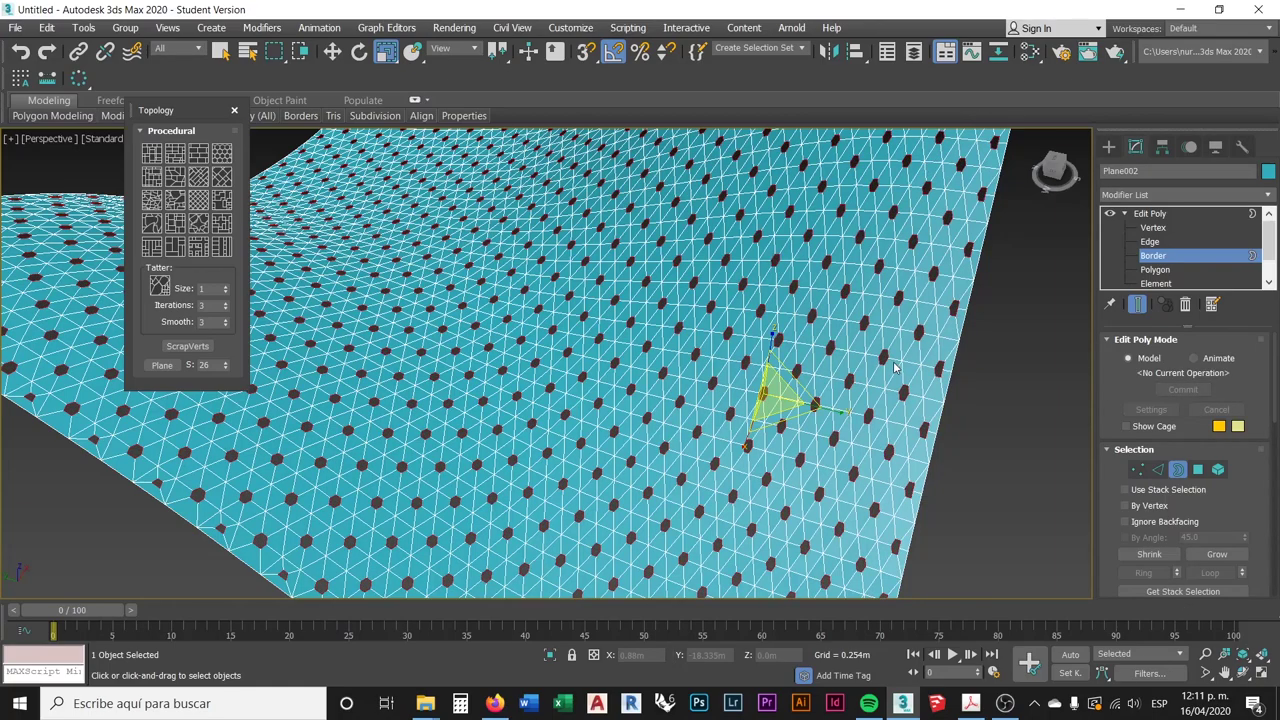
- Enlarge the hole borders uniformly again until the middle copy becomes an open hexagonal lattice with narrow bars
{"action": "scroll", "coordinate": [752, 368], "scroll_direction": "down", "scroll_amount": 1}
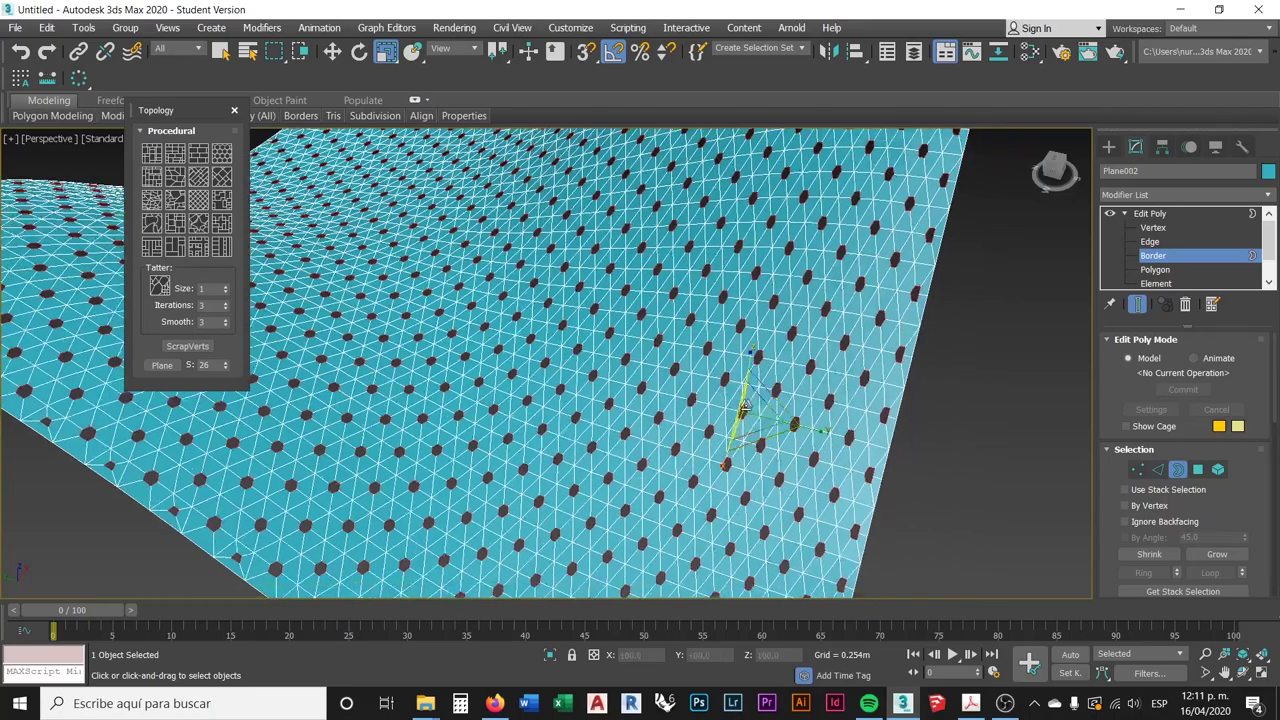
{"action": "left_click_drag", "start_coordinate": [748, 414], "coordinate": [906, 257]}
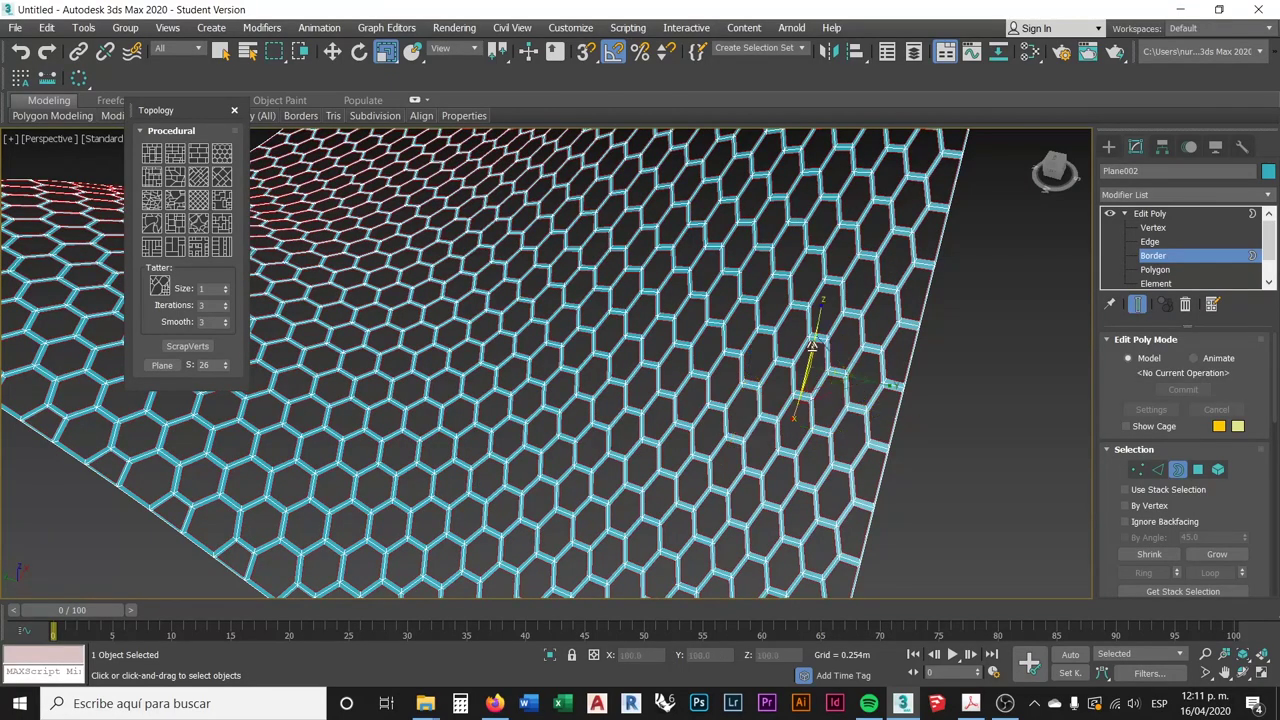
{"action": "scroll", "coordinate": [811, 349], "scroll_direction": "down", "scroll_amount": 10}
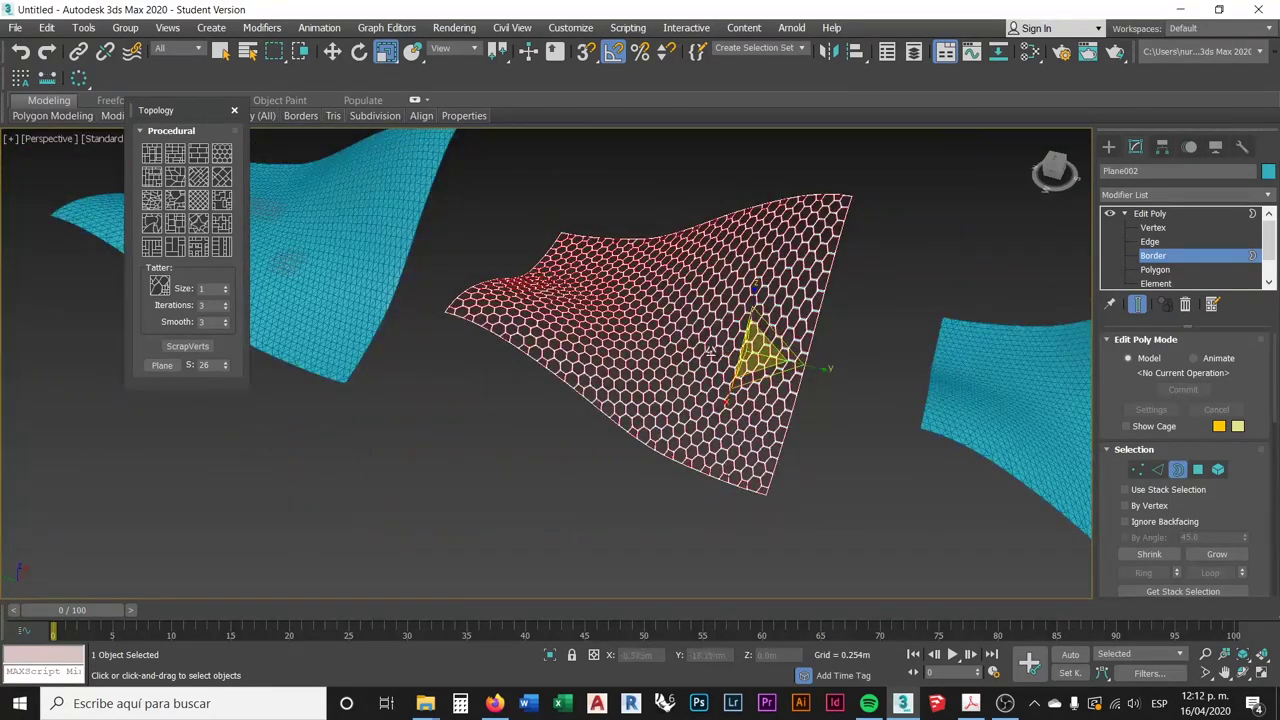
{"action": "middle_click_drag", "start_coordinate": [765, 308], "coordinate": [765, 352], "text": "alt"}
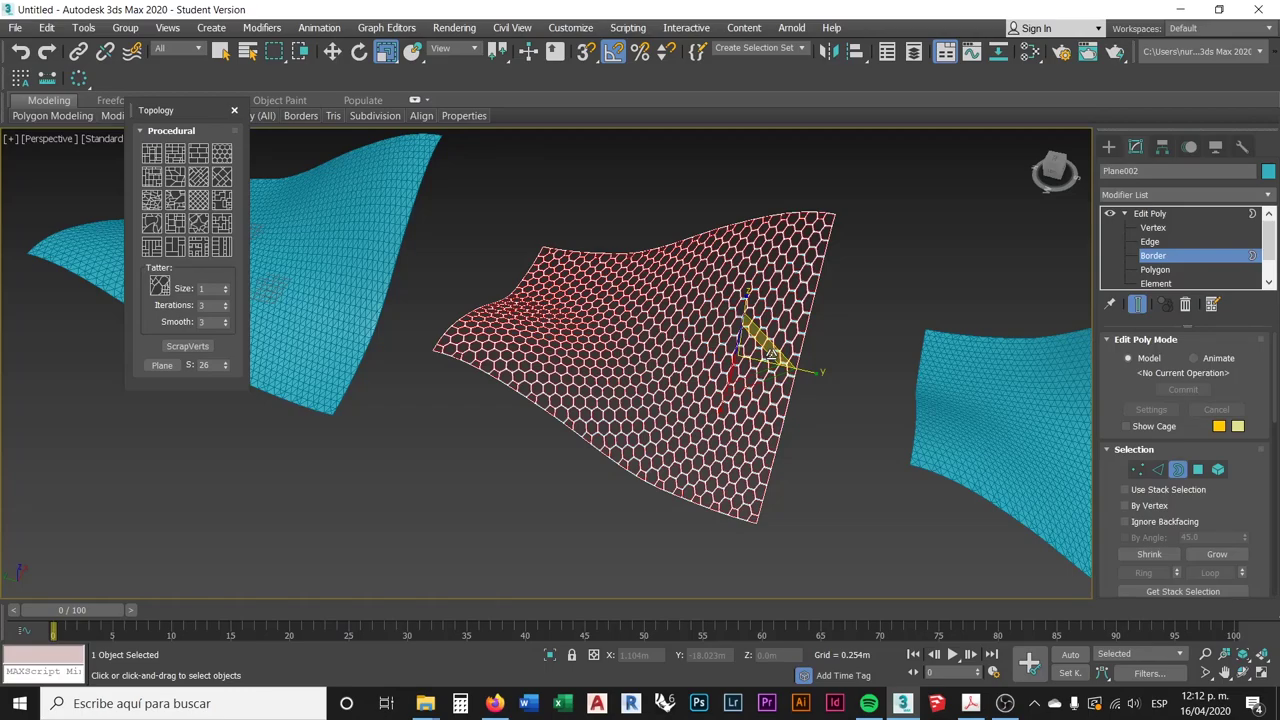
{"action": "mouse_move", "coordinate": [757, 399]}
{"action": "middle_mouse_down", "text": "alt"}
{"action": "mouse_move", "coordinate": [734, 386]}
{"action": "mouse_move", "coordinate": [740, 395]}
{"action": "middle_mouse_up", "text": "alt"}
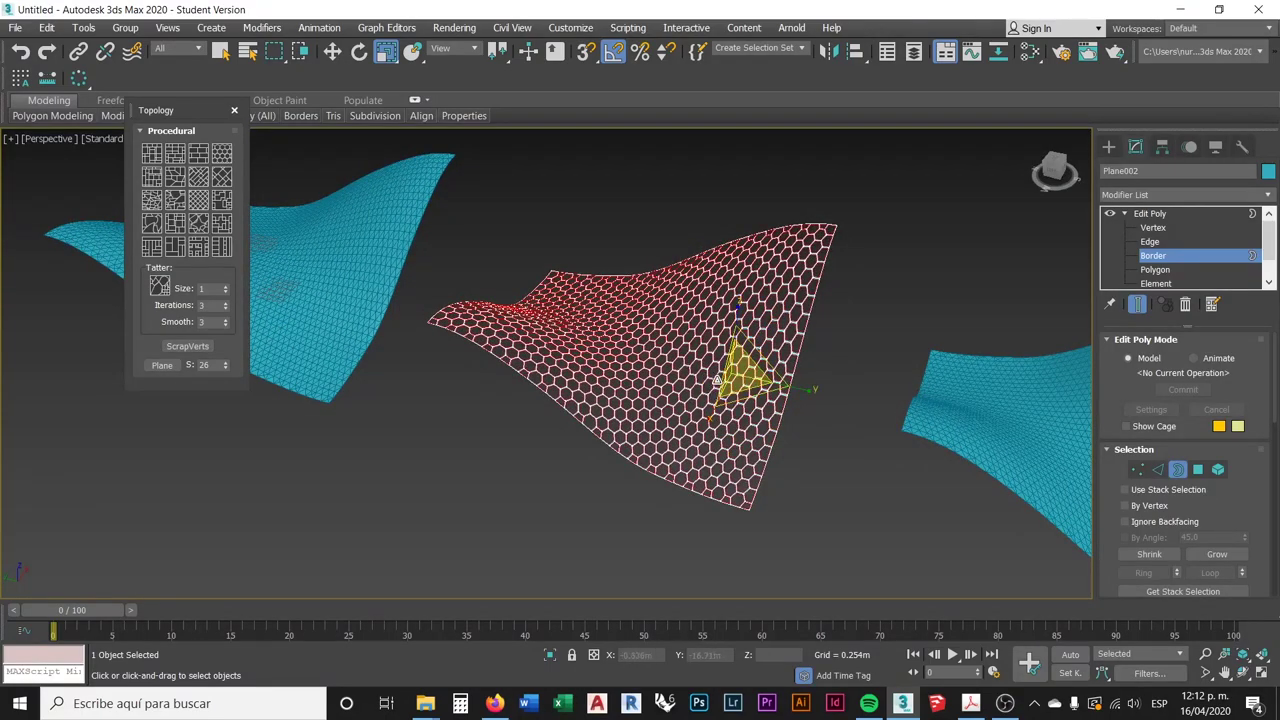
- Scale the hole borders up slightly more to thin the lattice bars, and finish by leaving border editing and deselecting the middle copy
{"action": "scroll", "coordinate": [746, 410], "scroll_direction": "up", "scroll_amount": 3}
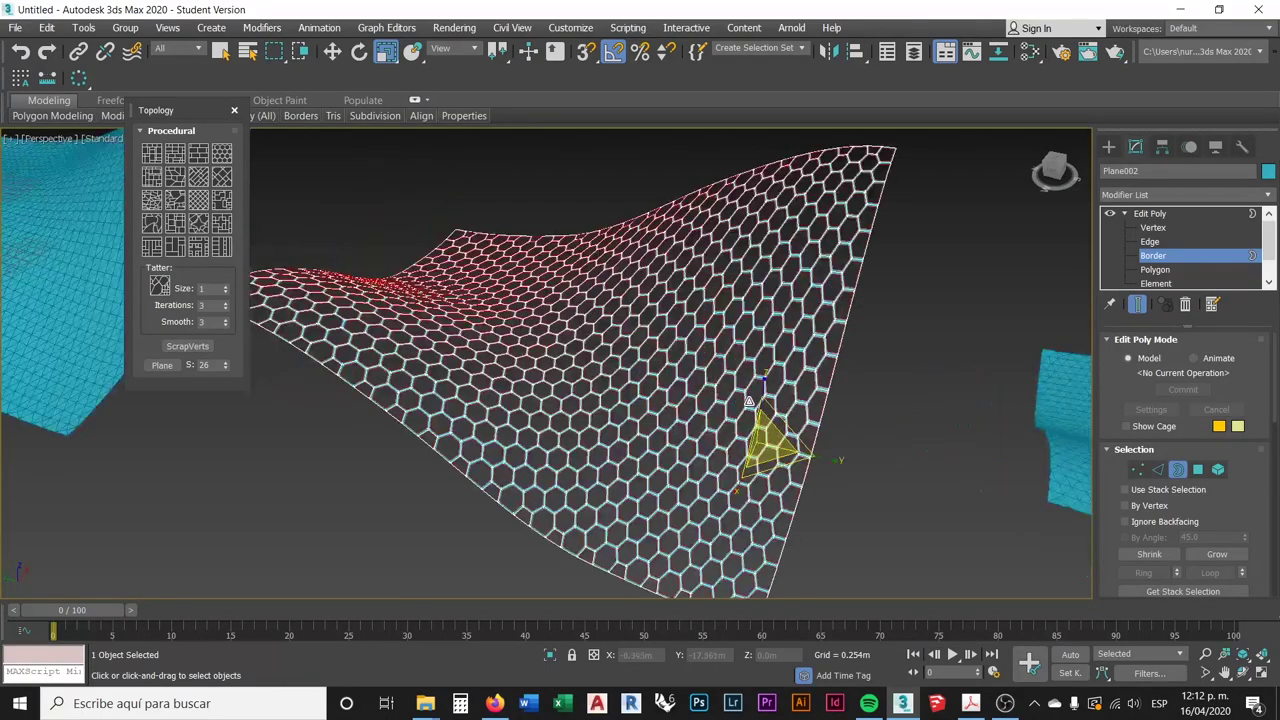
{"action": "scroll", "coordinate": [830, 408], "scroll_direction": "up", "scroll_amount": 1}
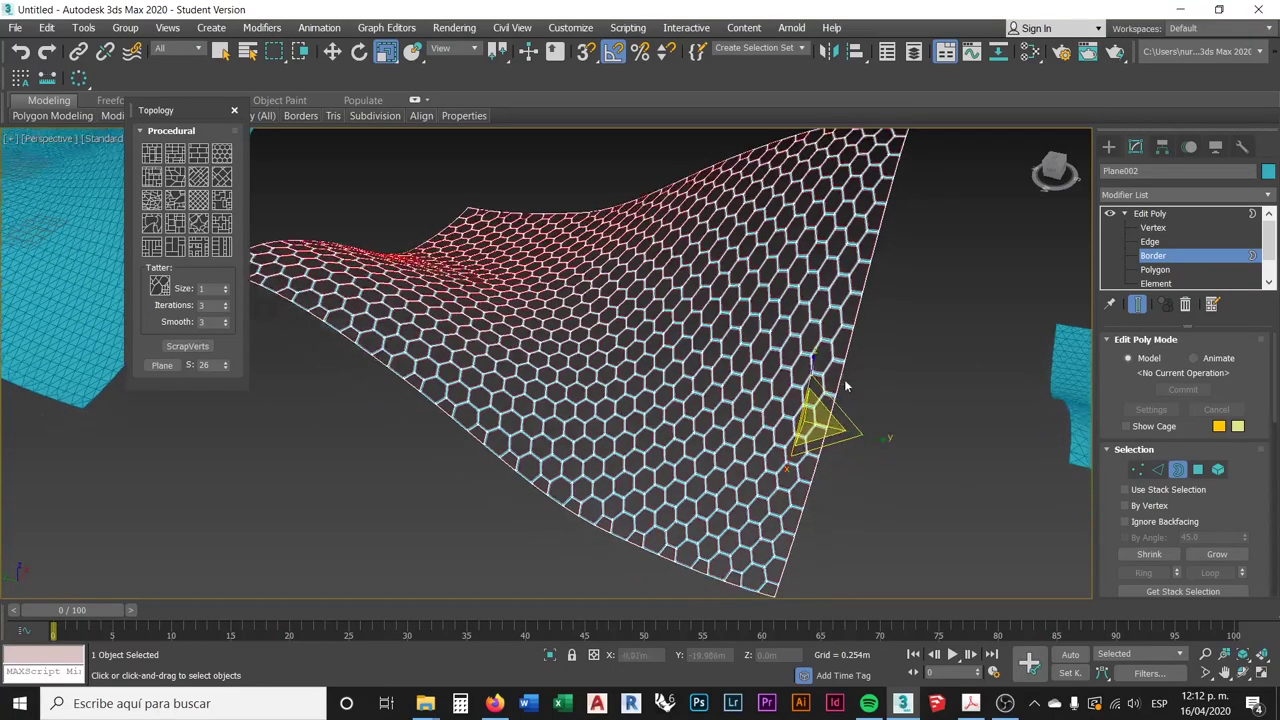
{"action": "scroll", "coordinate": [812, 398], "scroll_direction": "up", "scroll_amount": 3}
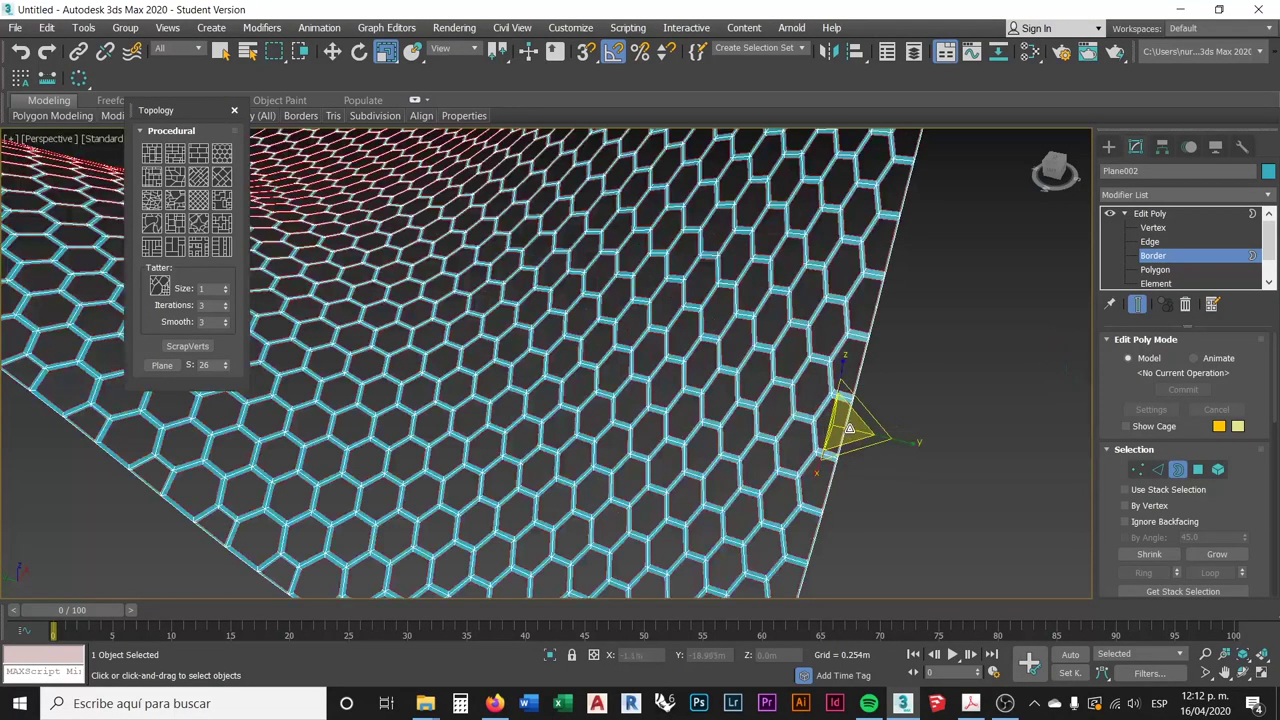
{"action": "left_click_drag", "start_coordinate": [843, 425], "coordinate": [849, 417]}
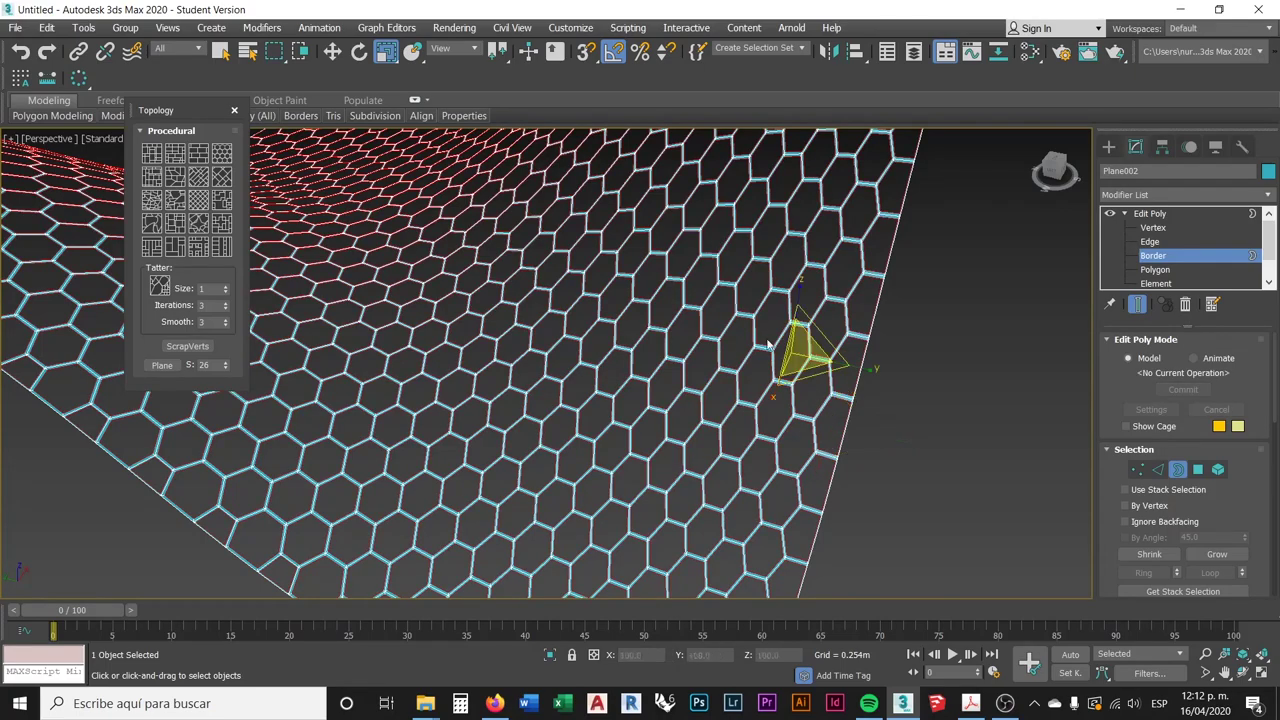
{"action": "middle_click_drag", "start_coordinate": [698, 316], "coordinate": [686, 330]}
{"action": "scroll", "coordinate": [686, 330], "scroll_direction": "down", "scroll_amount": 5}
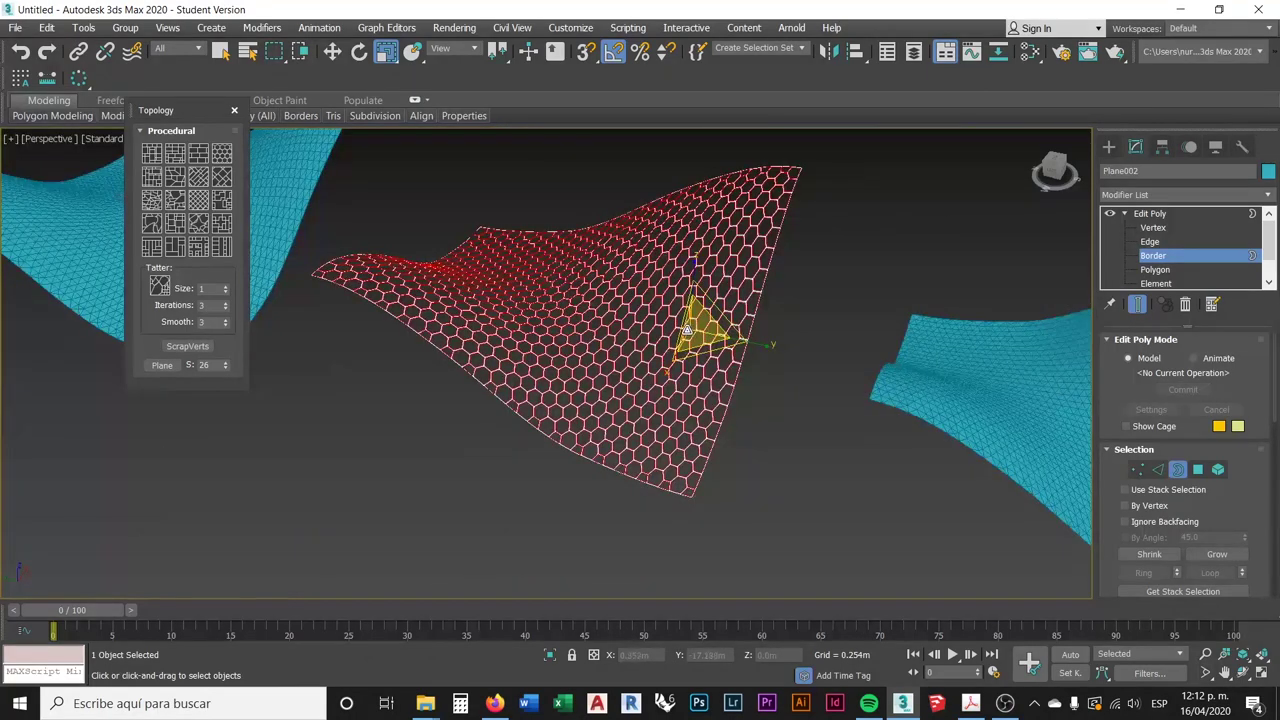
{"action": "scroll", "coordinate": [686, 330], "scroll_direction": "down", "scroll_amount": 3}
{"action": "middle_click_drag", "start_coordinate": [767, 292], "coordinate": [762, 310], "text": "alt"}
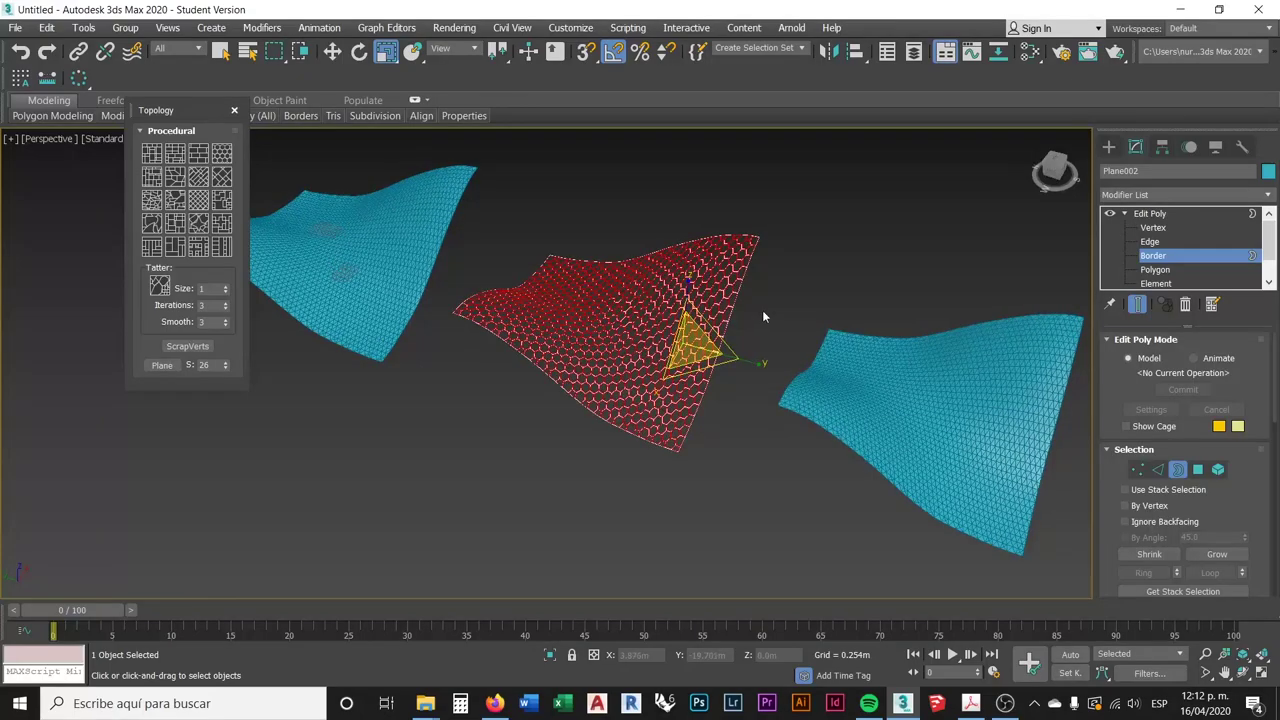
{"action": "left_click", "coordinate": [1108, 147]}
{"action": "left_click", "coordinate": [740, 368]}
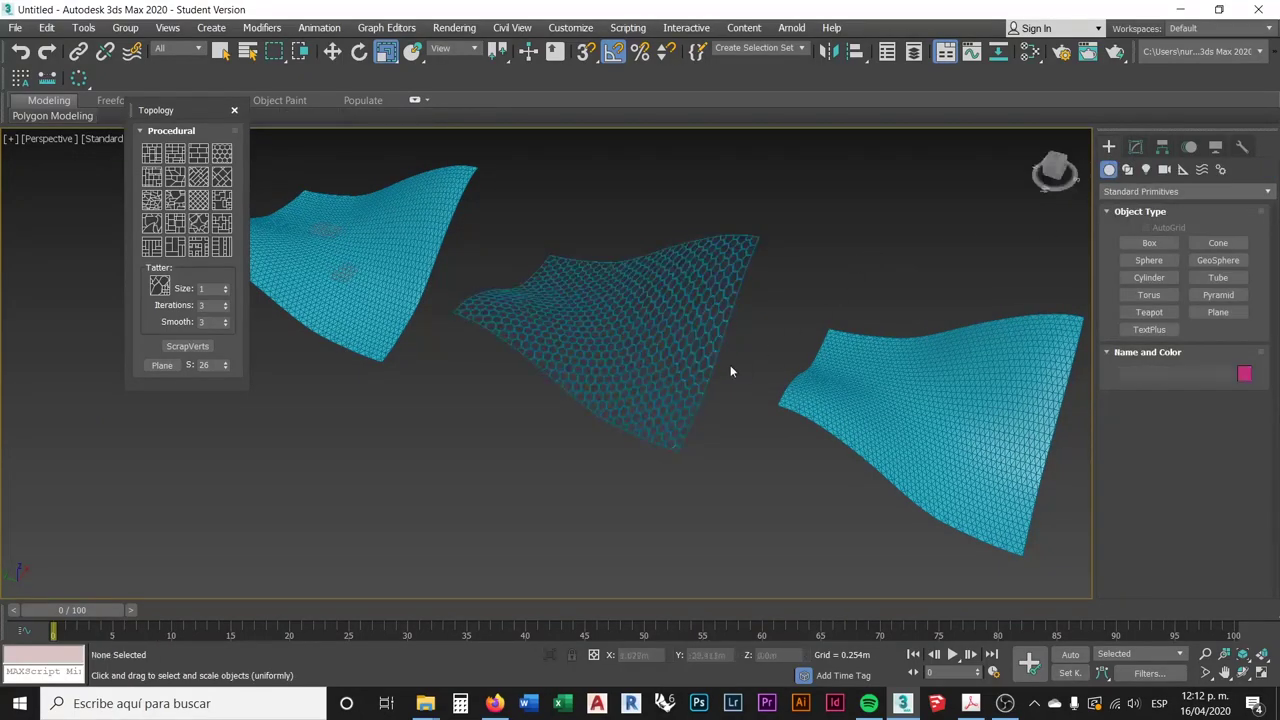
- Select the third perforated copy, Plane003, and switch its Edit Poly modifier to Border level
{"action": "middle_click_drag", "start_coordinate": [780, 372], "coordinate": [697, 365]}
{"action": "left_click", "coordinate": [800, 393]}
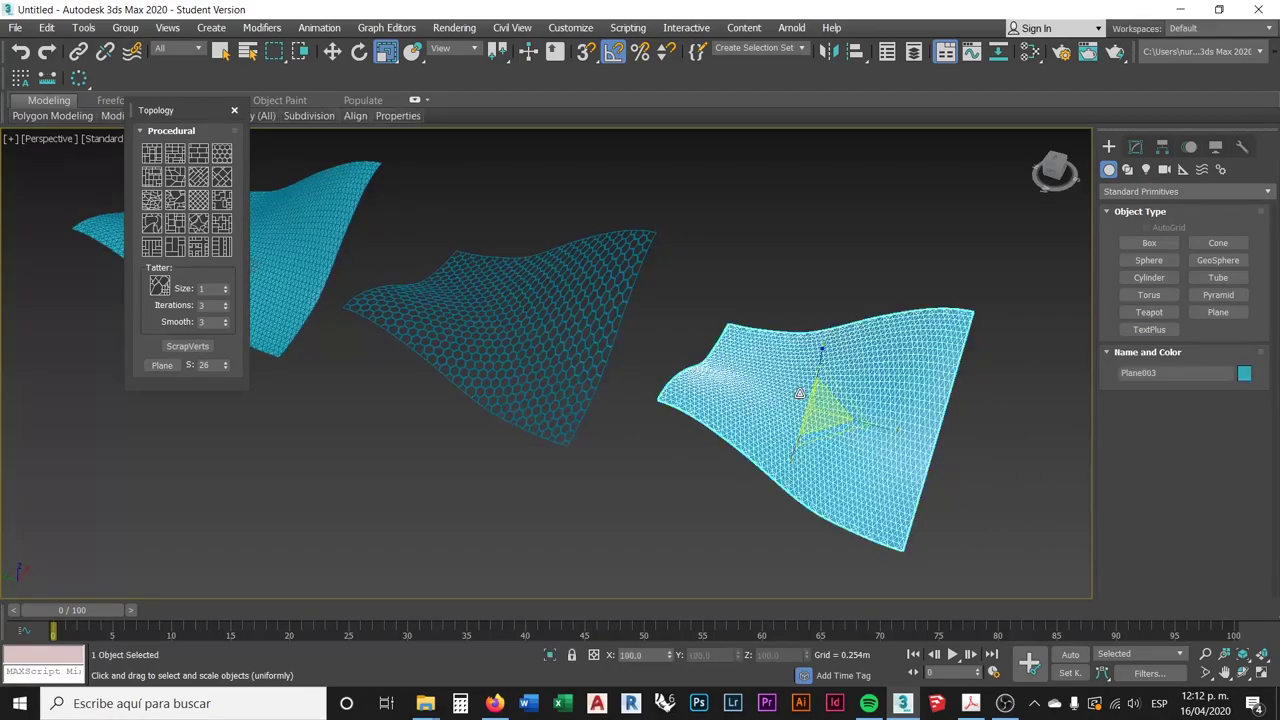
{"action": "middle_click_drag", "start_coordinate": [896, 390], "coordinate": [826, 366]}
{"action": "left_click", "coordinate": [922, 393]}
{"action": "left_click", "coordinate": [825, 370]}
{"action": "left_click", "coordinate": [1136, 147]}
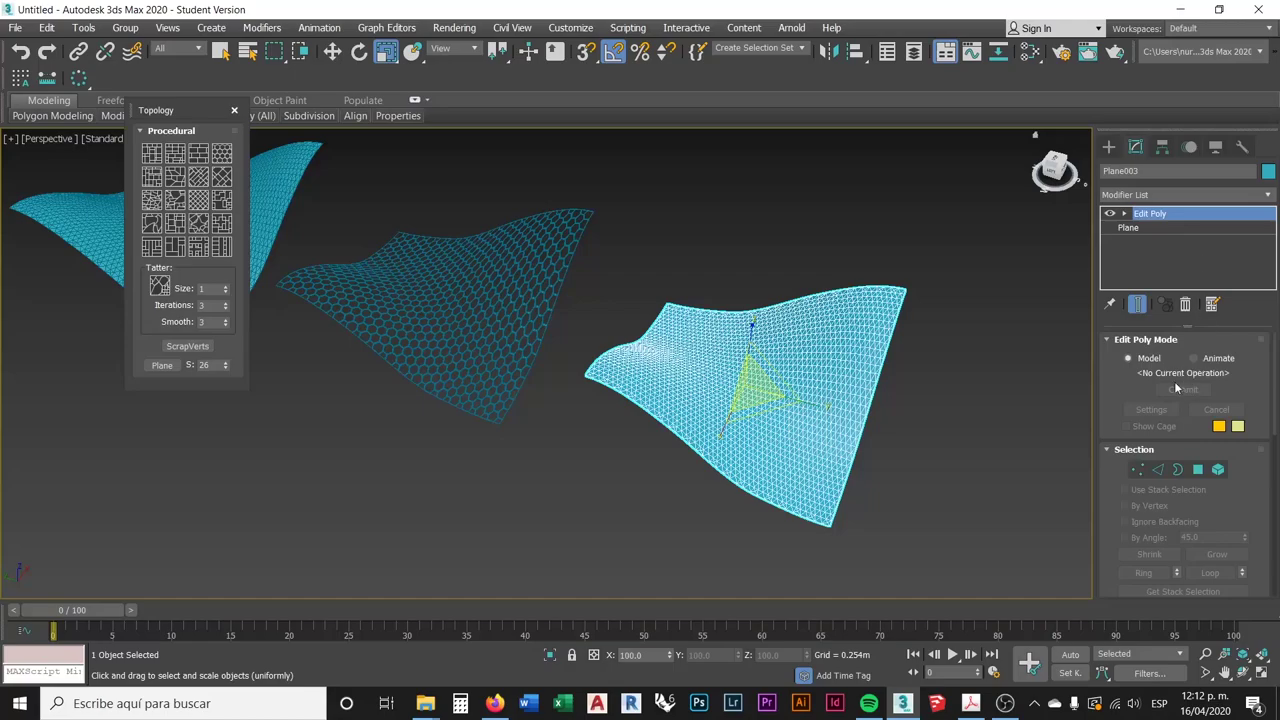
{"action": "left_click", "coordinate": [1178, 470]}
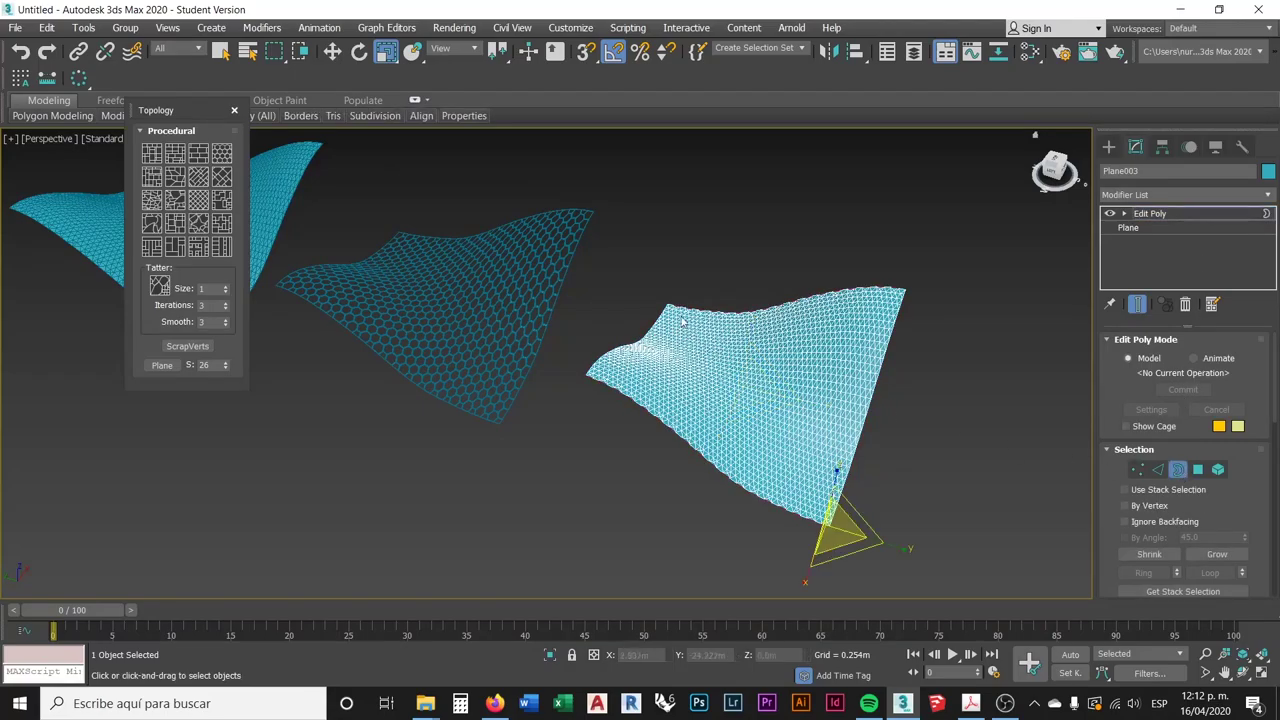
- Narrow the border selection on Plane003 to its interior hole borders, leaving out the outer edge of the surface
{"action": "left_click_drag", "start_coordinate": [915, 534], "coordinate": [1004, 570]}
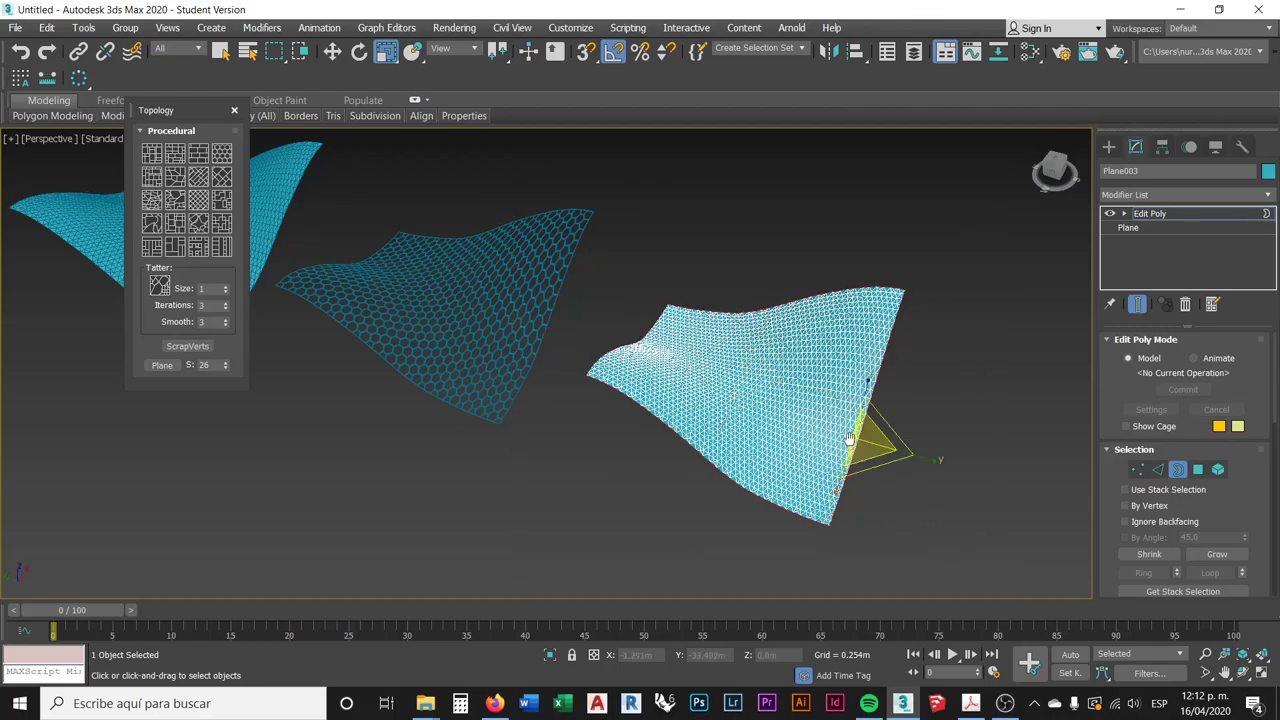
{"action": "scroll", "coordinate": [856, 416], "scroll_direction": "up", "scroll_amount": 5}
{"action": "scroll", "coordinate": [856, 416], "scroll_direction": "up", "scroll_amount": 5}
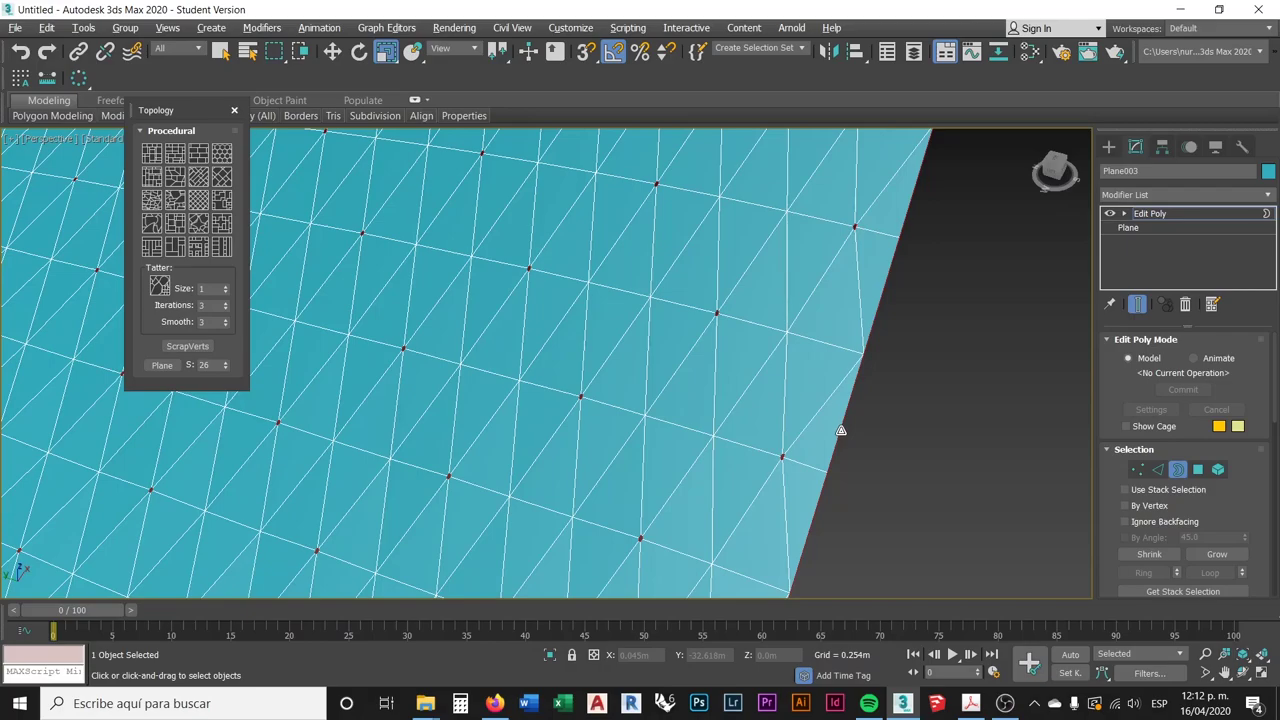
{"action": "left_click", "coordinate": [838, 436]}
{"action": "middle_click_drag", "start_coordinate": [883, 405], "coordinate": [877, 366]}
{"action": "left_click", "coordinate": [585, 297]}
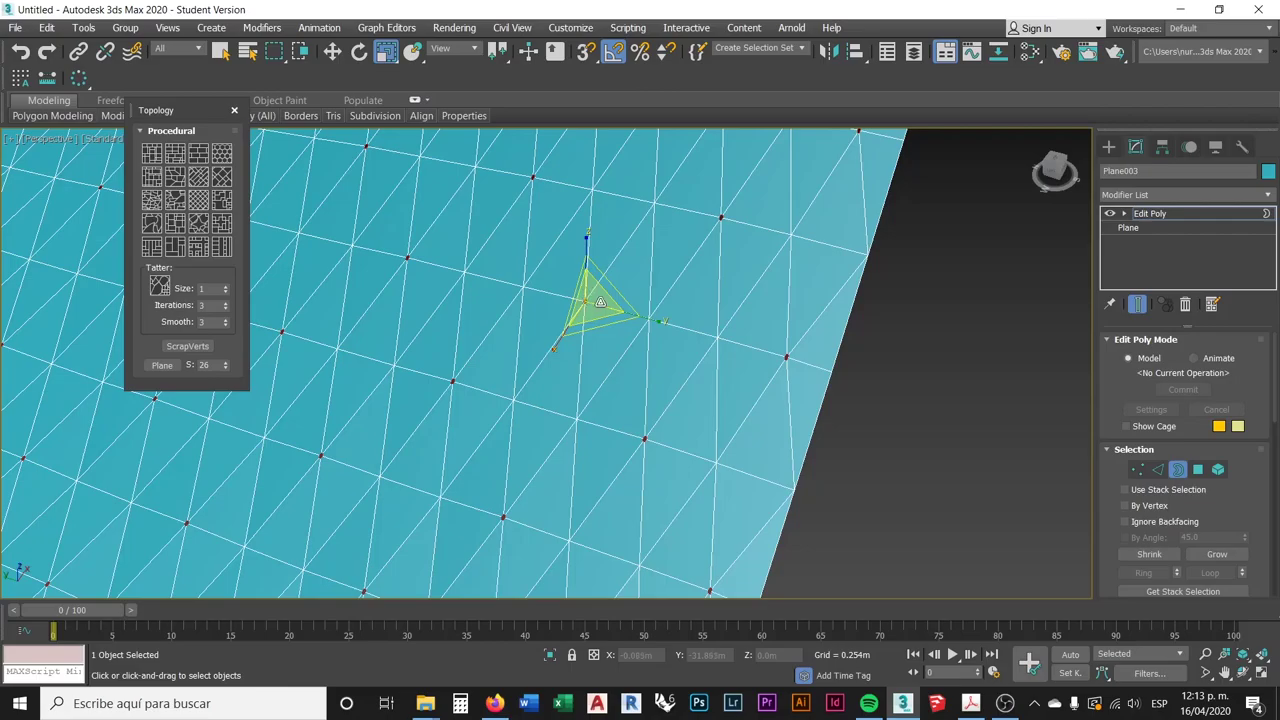
{"action": "scroll", "coordinate": [789, 349], "scroll_direction": "down", "scroll_amount": 5}
{"action": "middle_click_drag", "start_coordinate": [693, 340], "coordinate": [650, 300], "text": "alt"}
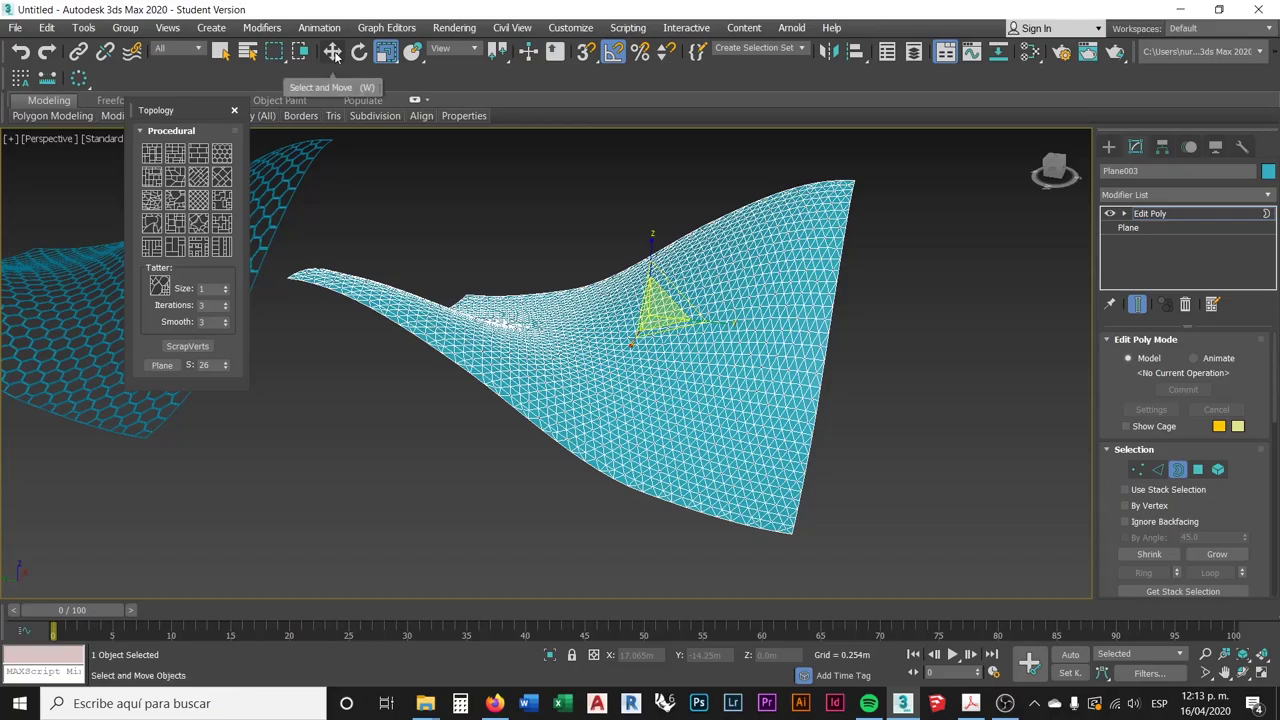
- Move the selected hole borders slightly down along Z to form a relief of scale-like cells, and finish by leaving border editing and deselecting Plane003
{"action": "left_click", "coordinate": [333, 52]}
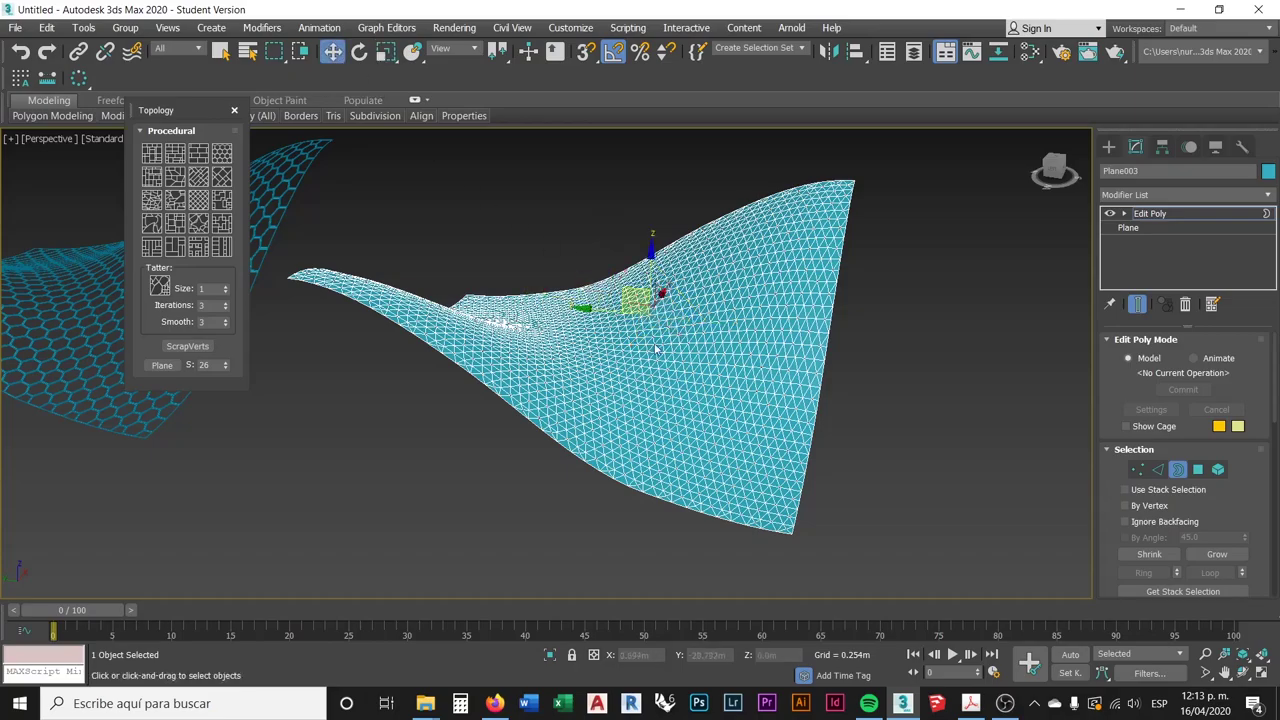
{"action": "middle_click_drag", "start_coordinate": [657, 347], "coordinate": [673, 333], "text": "alt"}
{"action": "scroll", "coordinate": [673, 333], "scroll_direction": "up", "scroll_amount": 8}
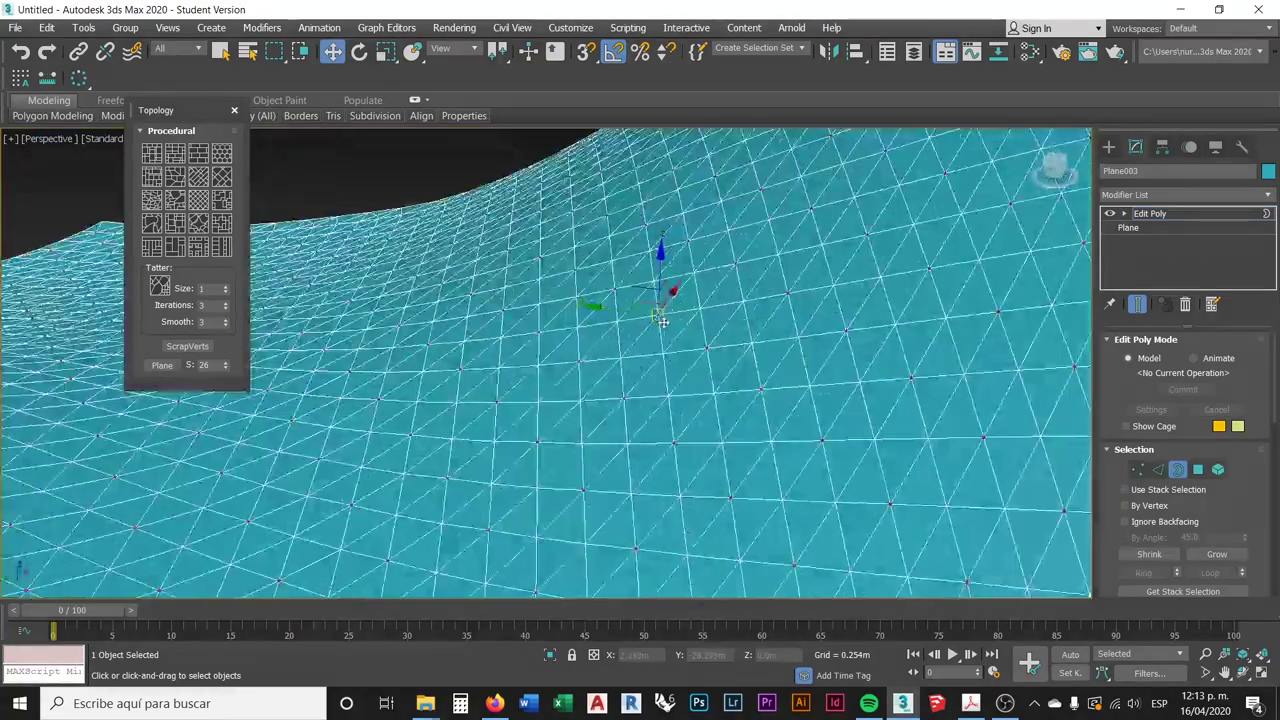
{"action": "scroll", "coordinate": [697, 360], "scroll_direction": "up", "scroll_amount": 2}
{"action": "scroll", "coordinate": [704, 362], "scroll_direction": "down", "scroll_amount": 10}
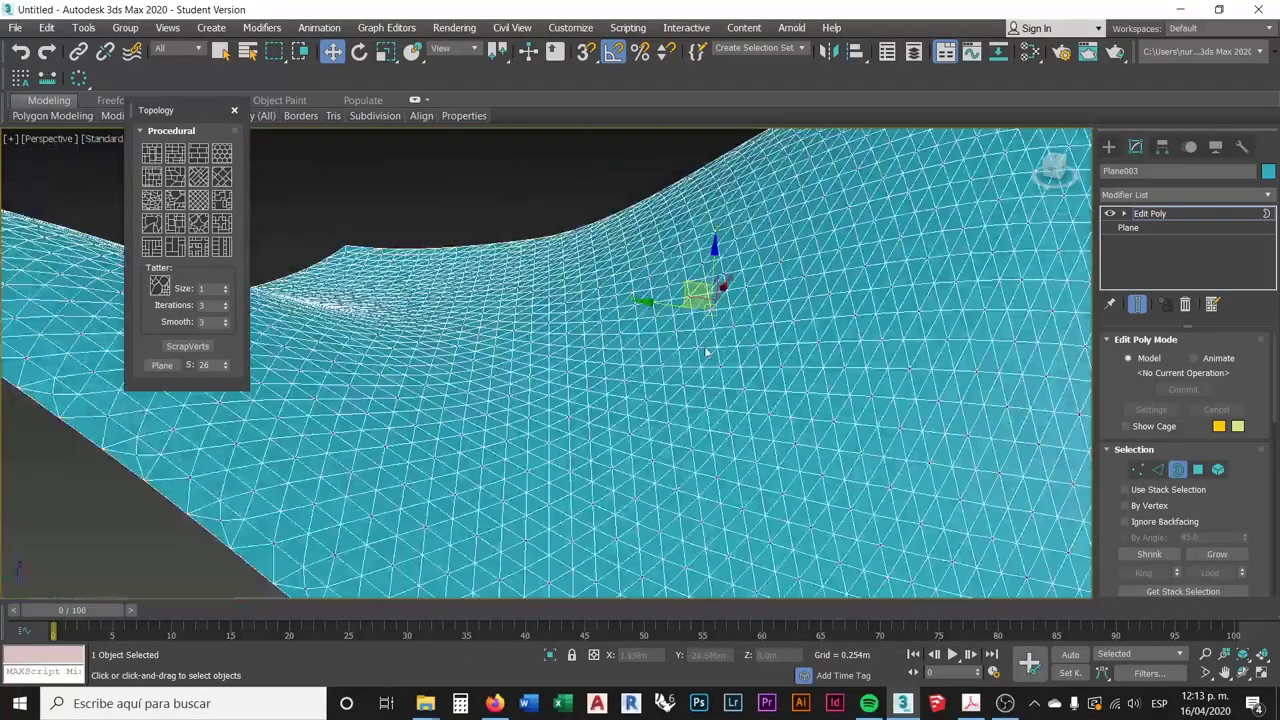
{"action": "middle_click_drag", "start_coordinate": [704, 362], "coordinate": [712, 325], "text": "alt"}
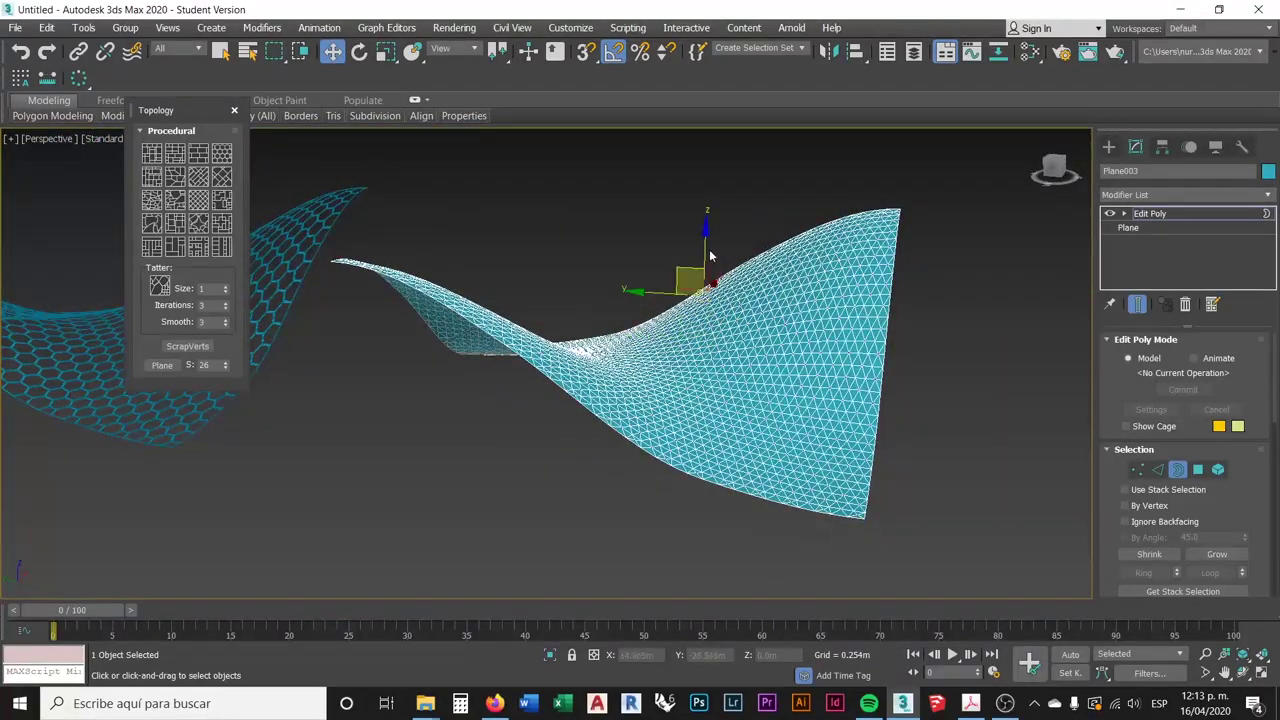
{"action": "left_click_drag", "start_coordinate": [705, 236], "coordinate": [708, 254]}
{"action": "mouse_move", "coordinate": [708, 254]}
{"action": "middle_mouse_down", "text": "alt"}
{"action": "mouse_move", "coordinate": [695, 356]}
{"action": "mouse_move", "coordinate": [700, 321]}
{"action": "mouse_move", "coordinate": [714, 412]}
{"action": "mouse_move", "coordinate": [745, 391]}
{"action": "mouse_move", "coordinate": [737, 280]}
{"action": "mouse_move", "coordinate": [737, 343]}
{"action": "mouse_move", "coordinate": [717, 263]}
{"action": "mouse_move", "coordinate": [746, 343]}
{"action": "middle_mouse_up", "text": "alt"}
{"action": "scroll", "coordinate": [695, 372], "scroll_direction": "up", "scroll_amount": 5}
{"action": "scroll", "coordinate": [750, 340], "scroll_direction": "down", "scroll_amount": 6}
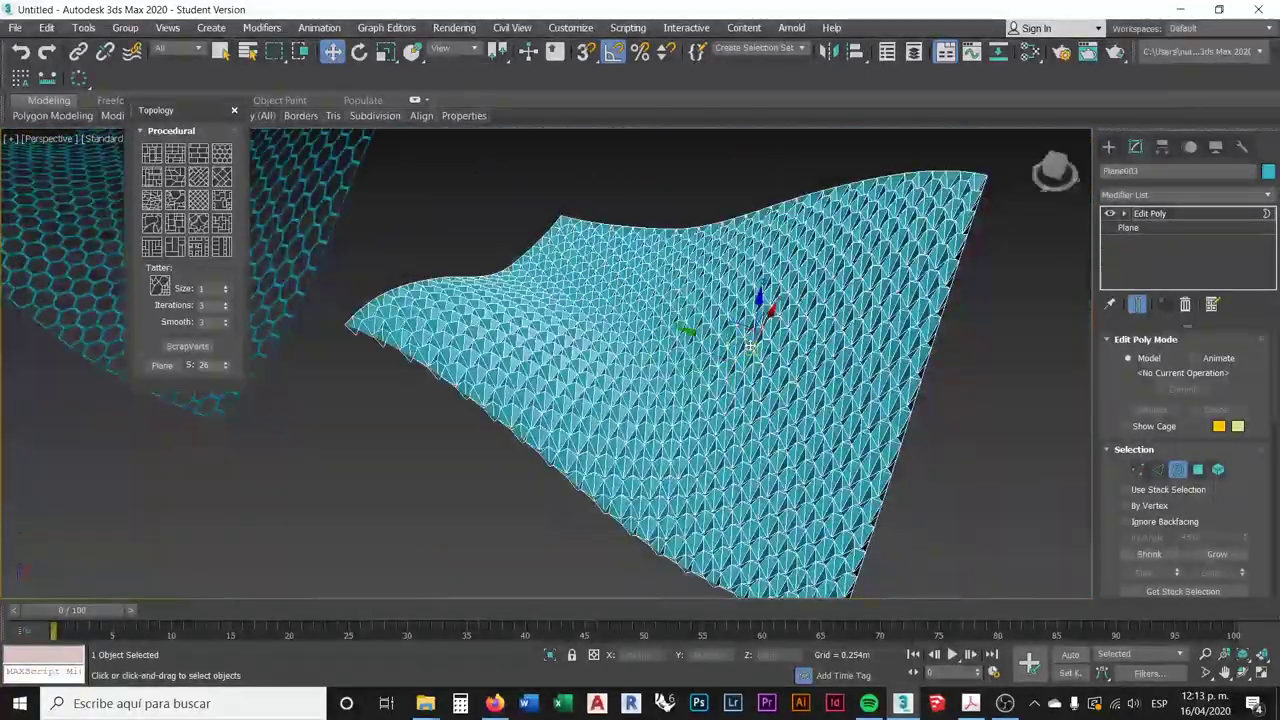
{"action": "middle_click_drag", "start_coordinate": [820, 359], "coordinate": [836, 326], "text": "alt"}
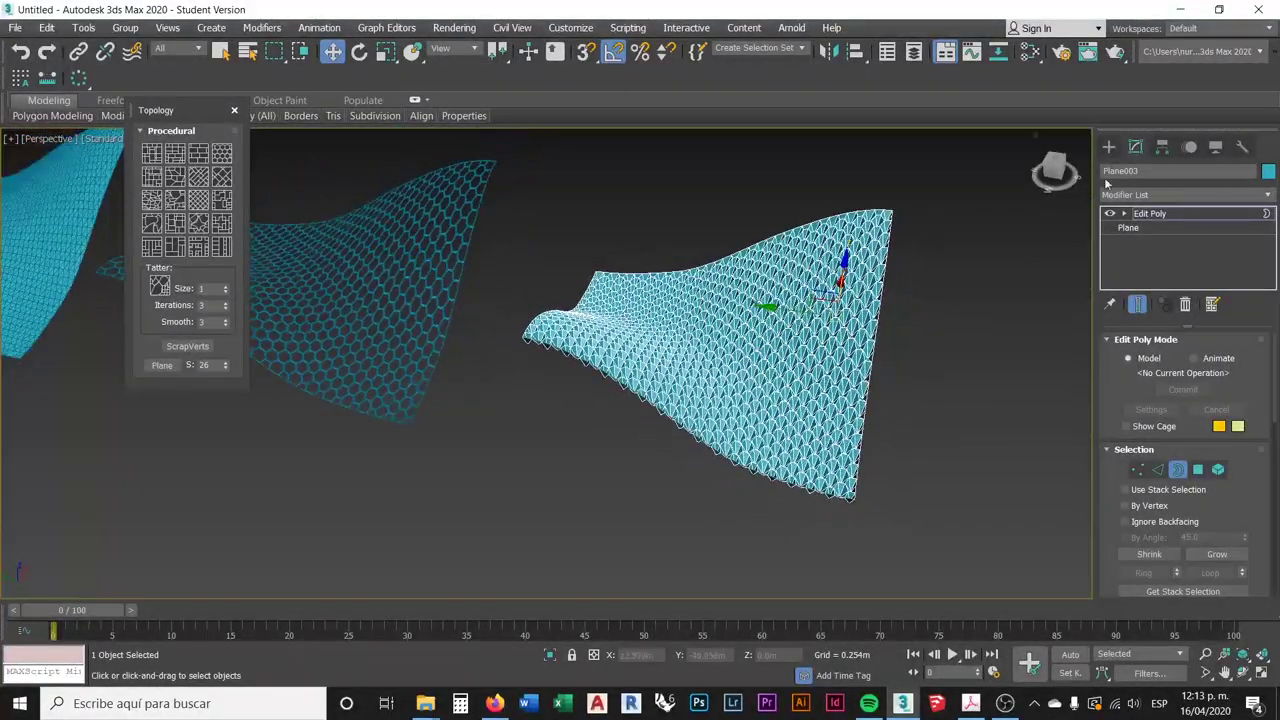
{"action": "left_click", "coordinate": [1109, 147]}
{"action": "left_click", "coordinate": [996, 335]}
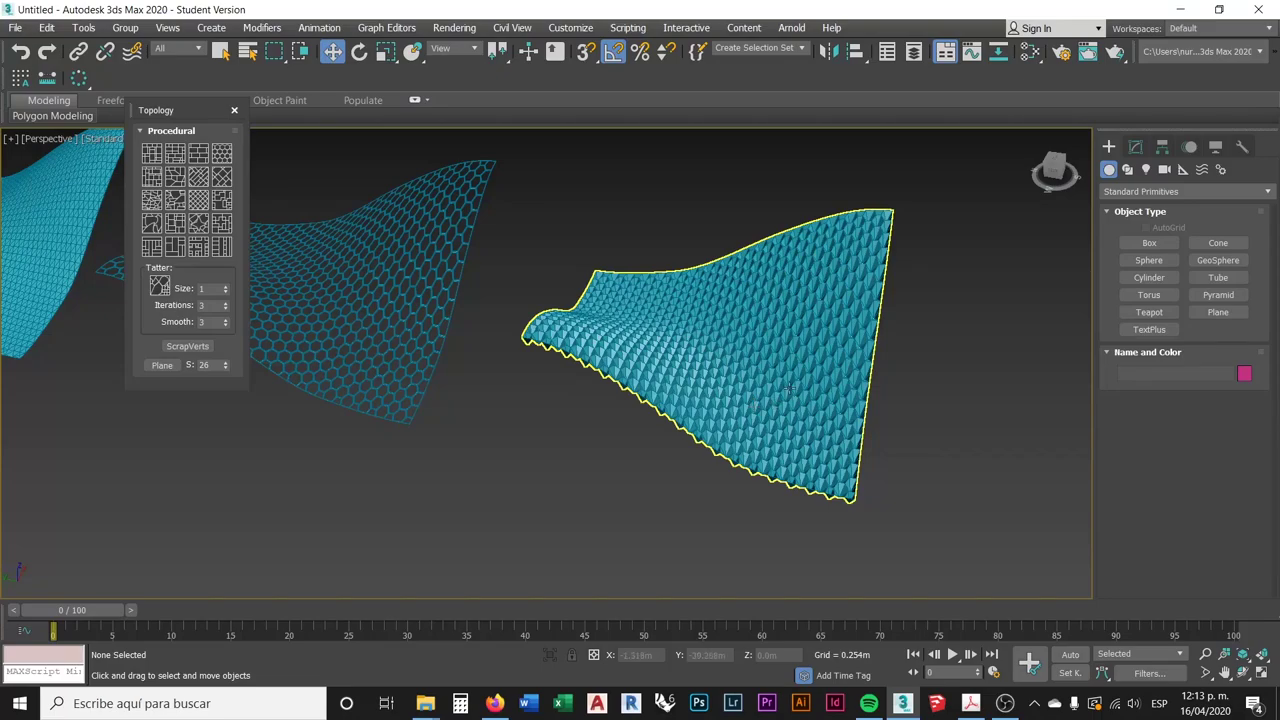
- Select the original perforated surface, Plane001, and add a Morpher modifier above its Edit Poly
{"action": "scroll", "coordinate": [752, 400], "scroll_direction": "up", "scroll_amount": 10}
{"action": "scroll", "coordinate": [760, 400], "scroll_direction": "down", "scroll_amount": 10}
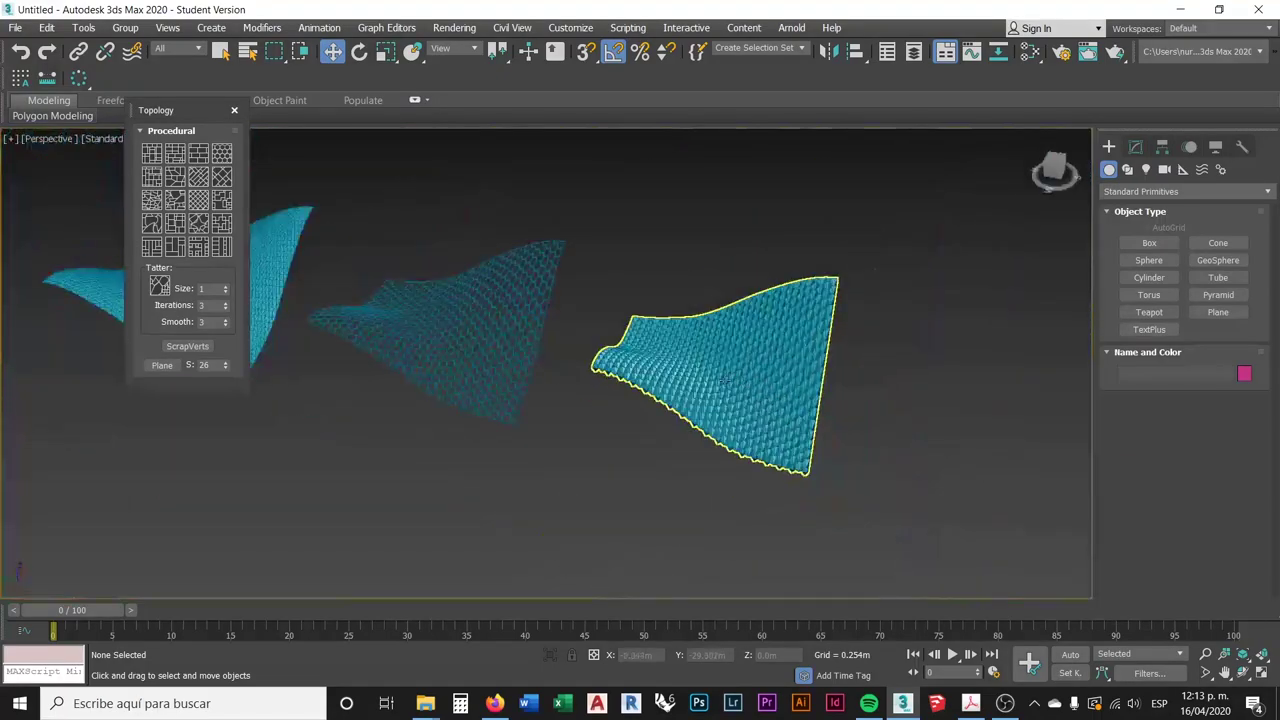
{"action": "middle_click_drag", "start_coordinate": [778, 358], "coordinate": [761, 330], "text": "alt"}
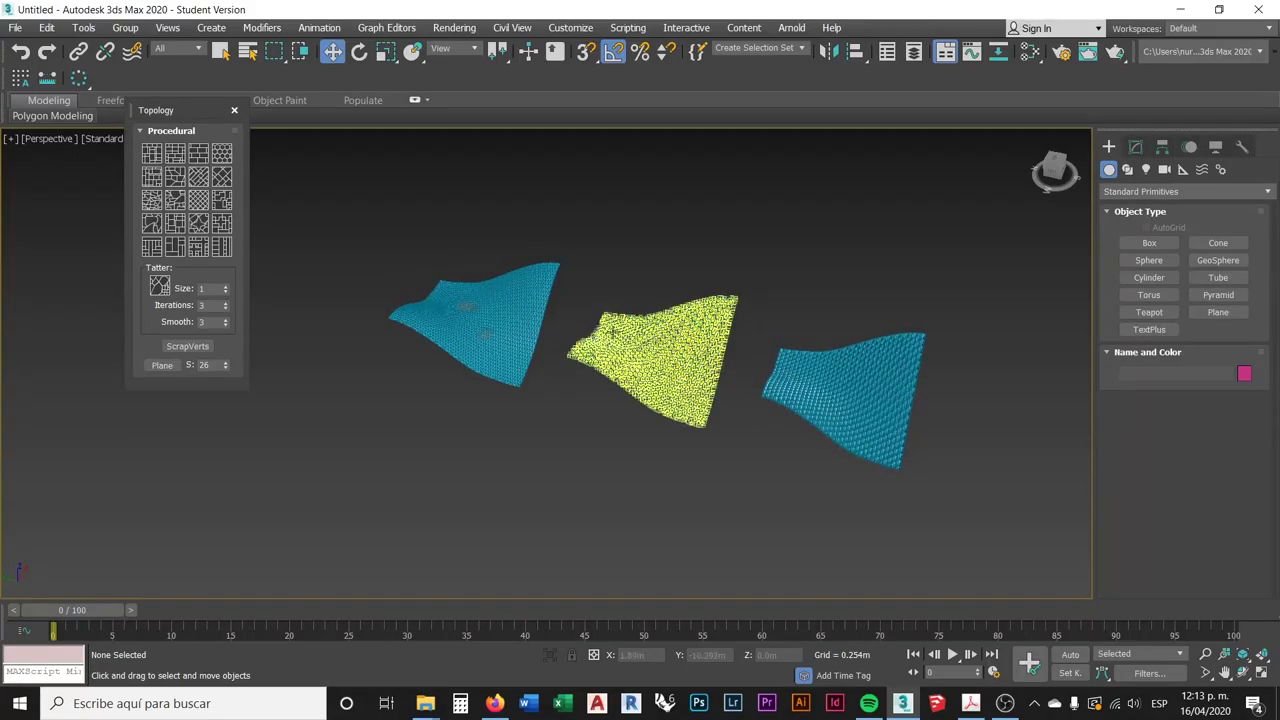
{"action": "scroll", "coordinate": [508, 391], "scroll_direction": "up", "scroll_amount": 4}
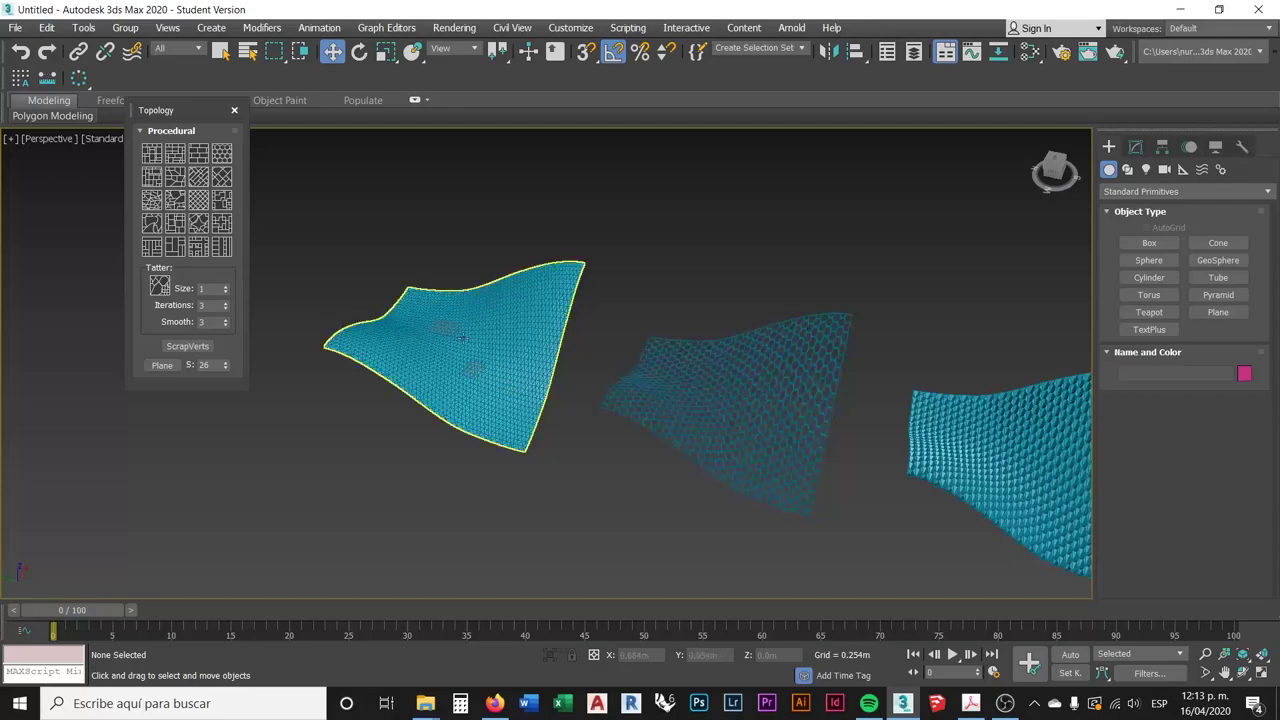
{"action": "scroll", "coordinate": [551, 339], "scroll_direction": "up", "scroll_amount": 3}
{"action": "middle_click_drag", "start_coordinate": [551, 339], "coordinate": [557, 329]}
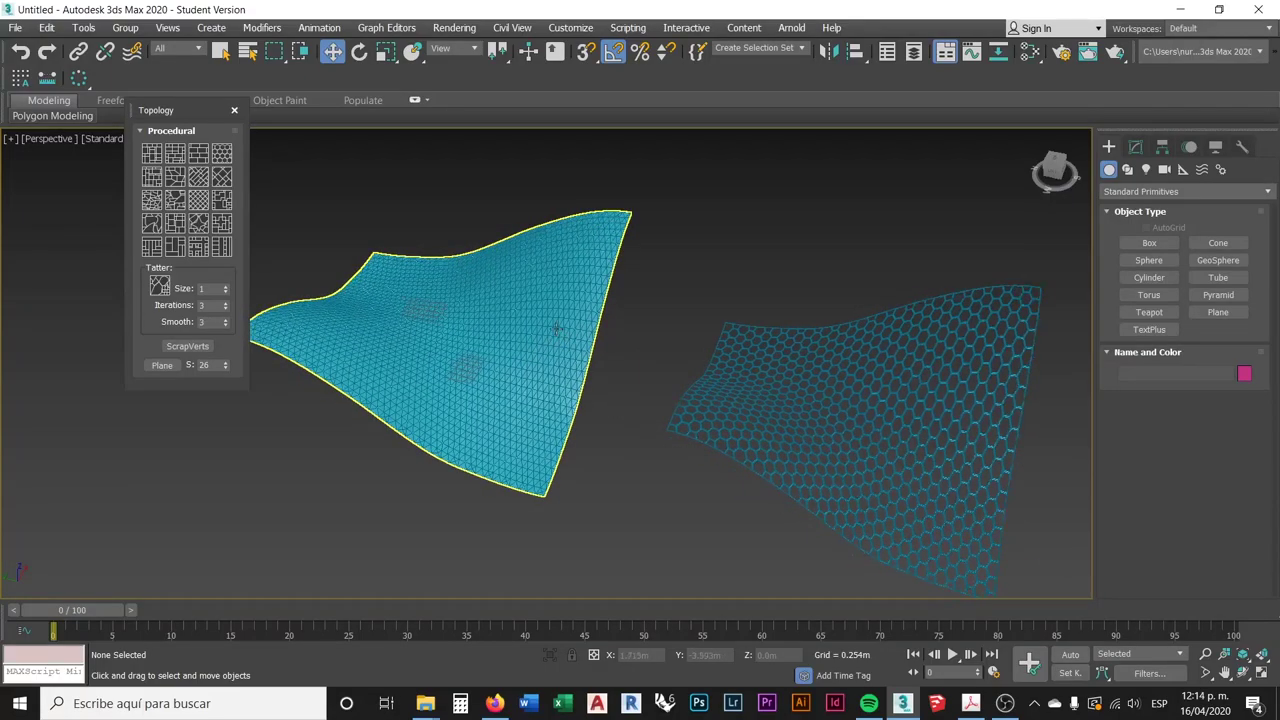
{"action": "left_click", "coordinate": [546, 289]}
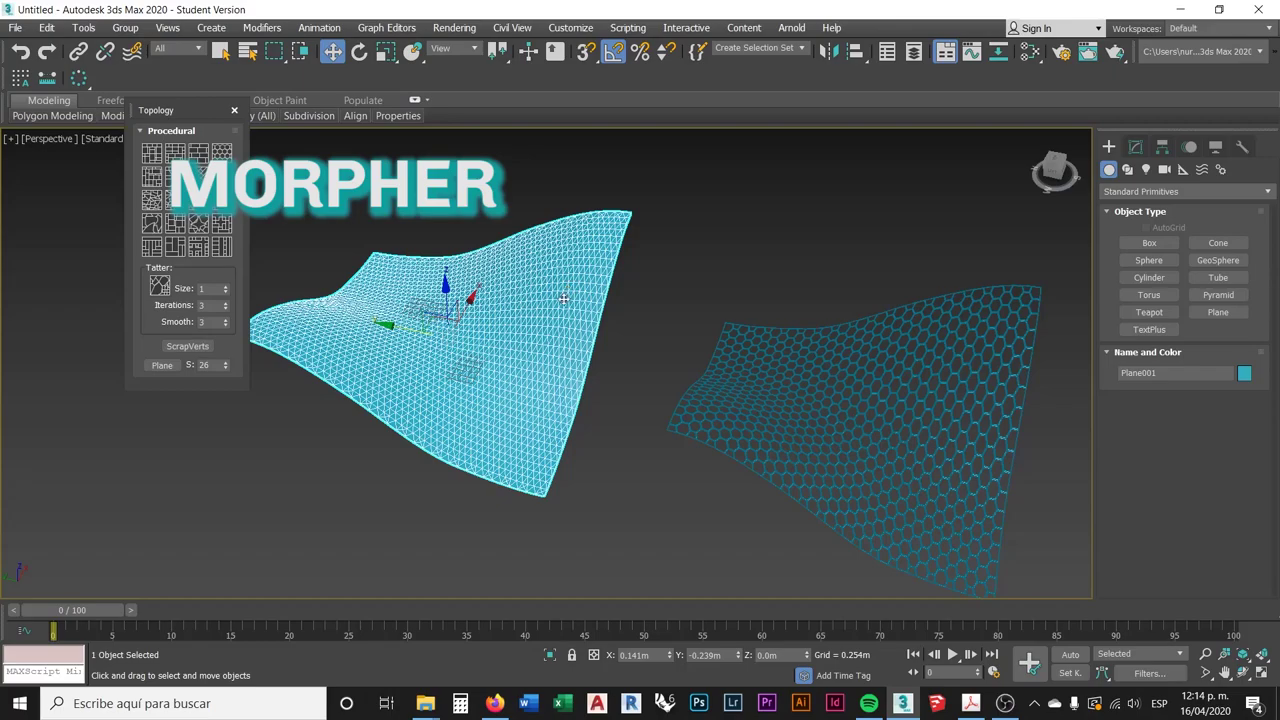
{"action": "left_click", "coordinate": [1136, 147]}
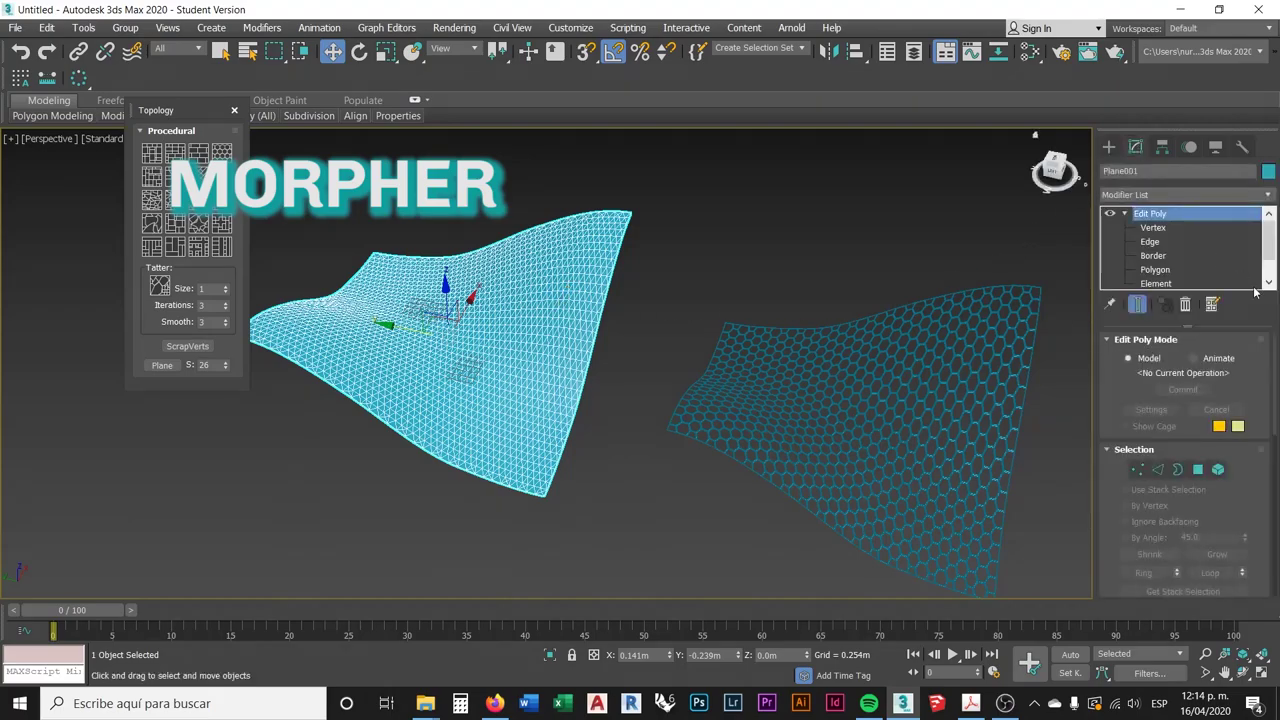
{"action": "left_click", "coordinate": [1271, 203]}
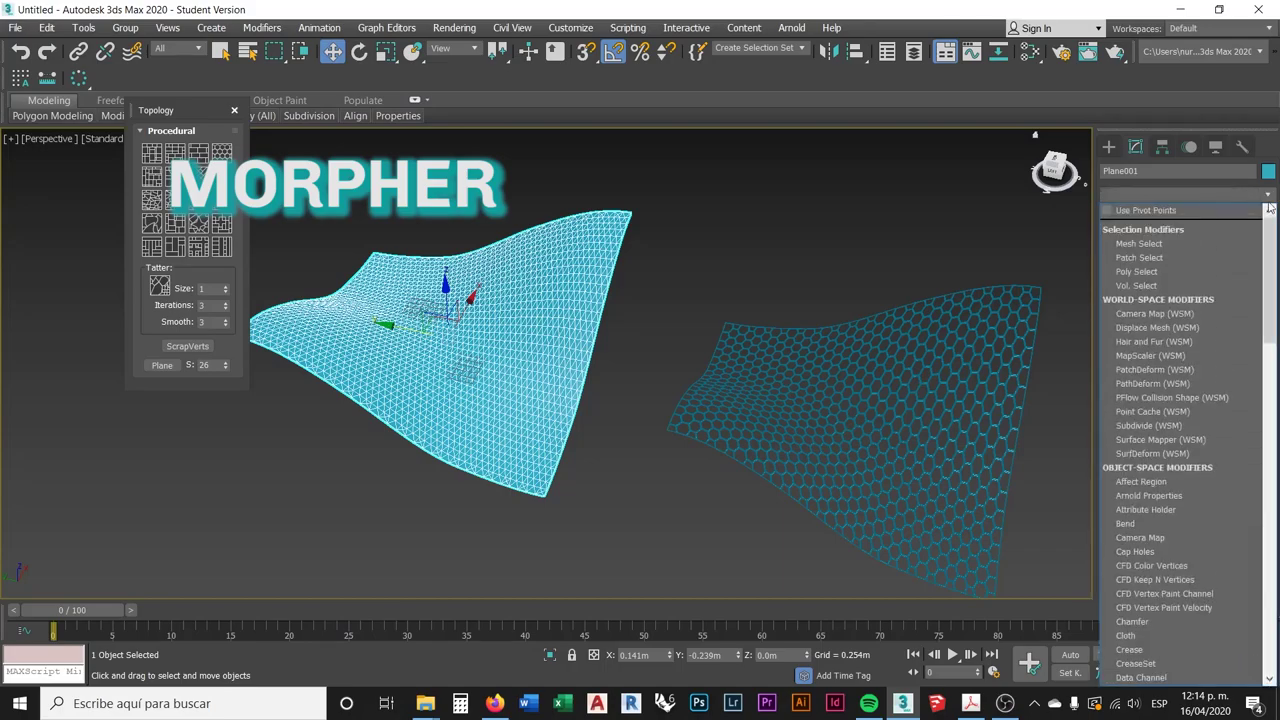
{"action": "left_click_drag", "start_coordinate": [1270, 260], "coordinate": [1258, 415]}
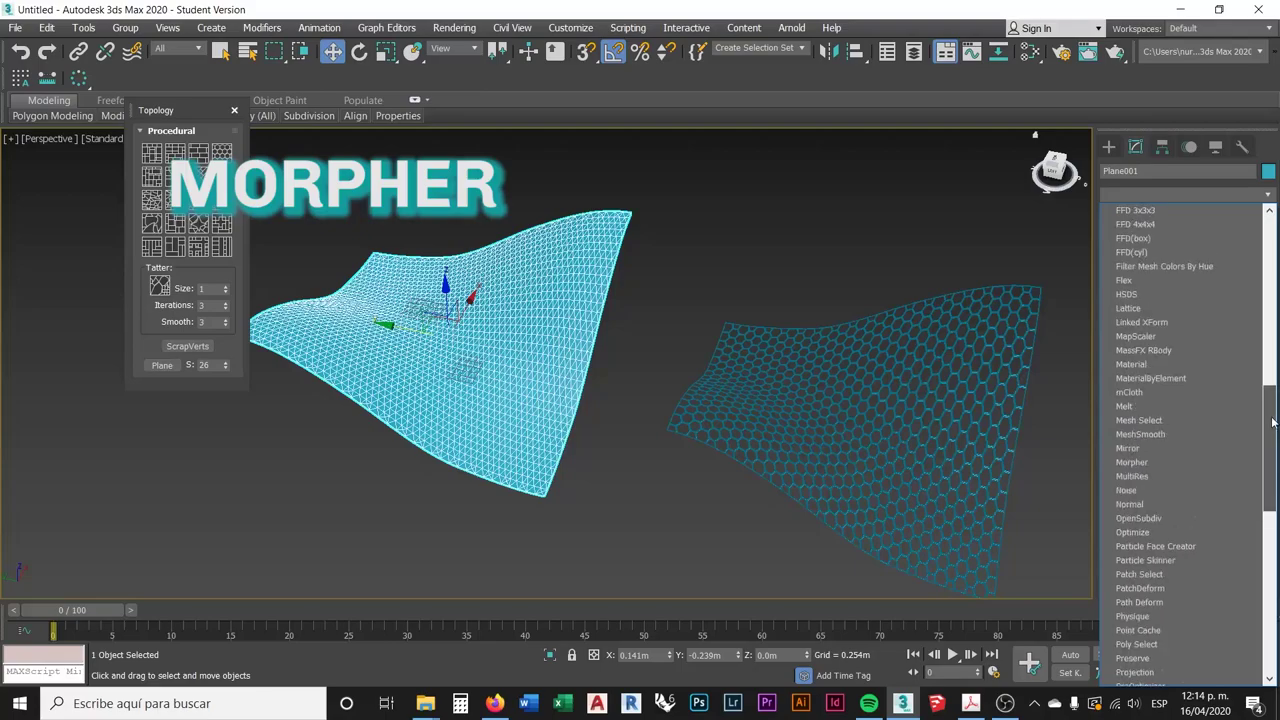
{"action": "left_click", "coordinate": [1141, 463]}
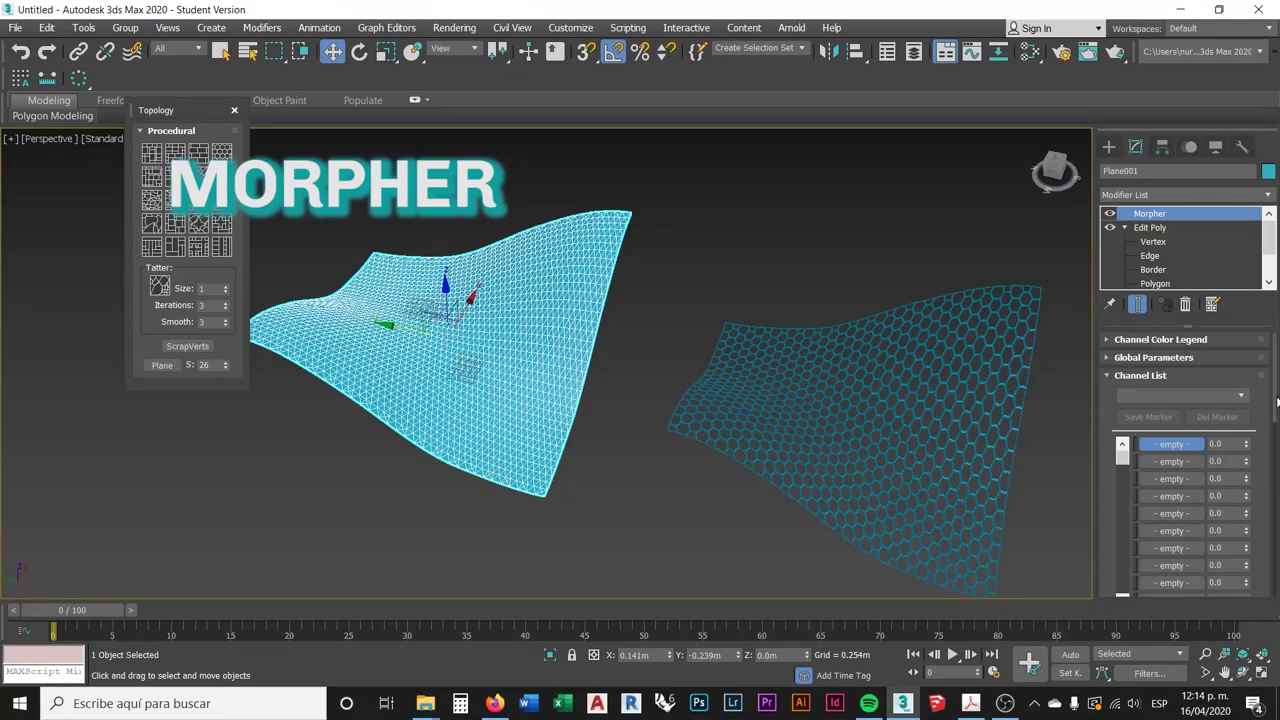
- Assign the open hexagonal lattice, Plane002, from the scene as the morph target of the Morpher's first channel
{"action": "scroll", "coordinate": [1276, 400], "scroll_direction": "down", "scroll_amount": 4}
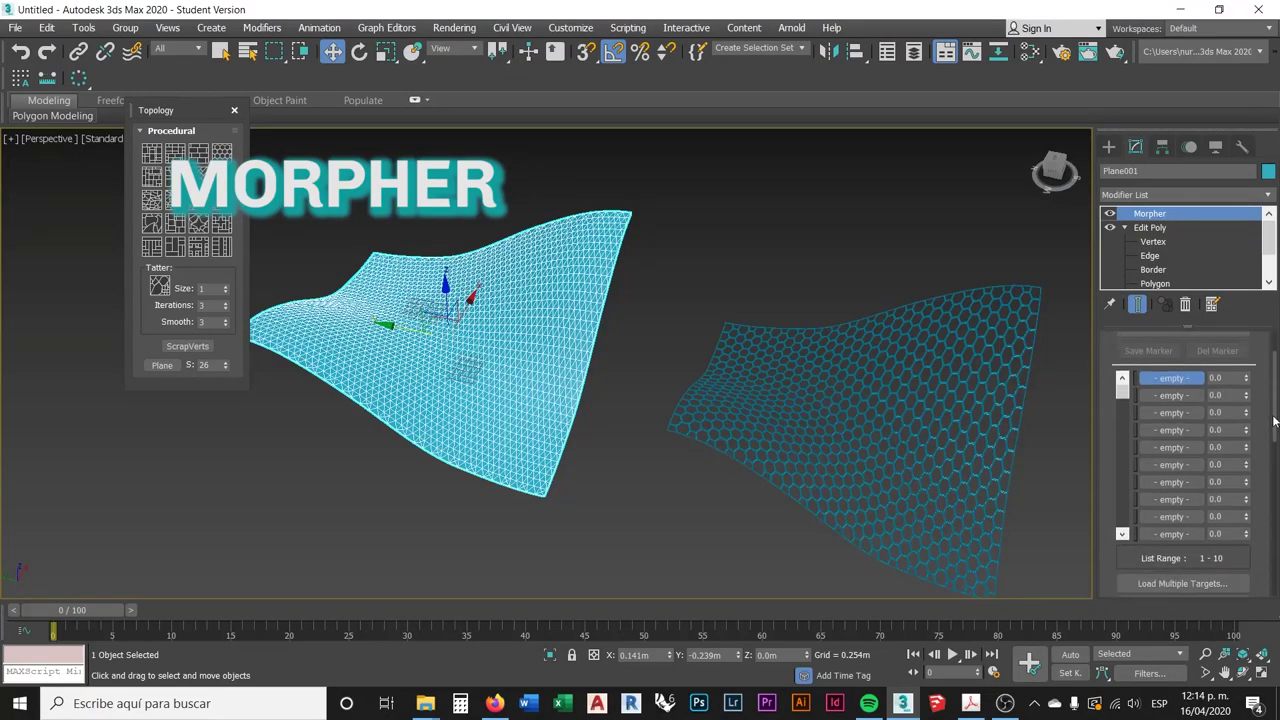
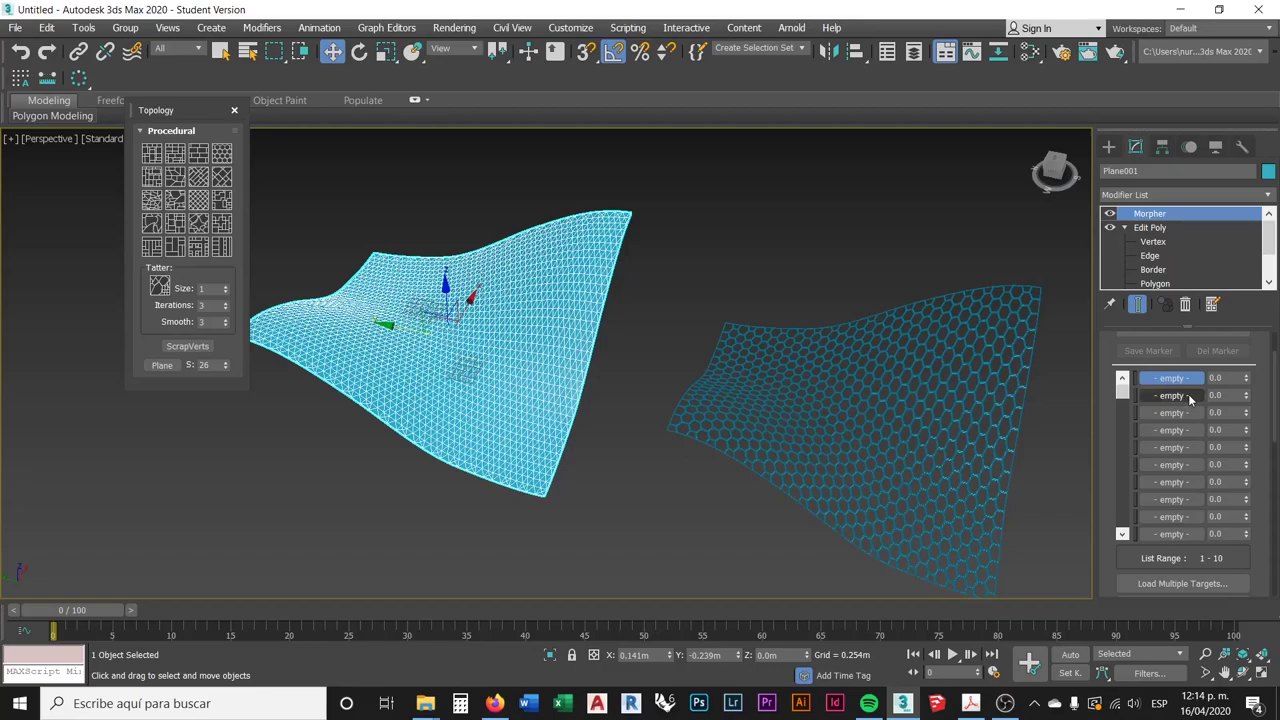
{"action": "middle_click_drag", "start_coordinate": [940, 386], "coordinate": [782, 364]}
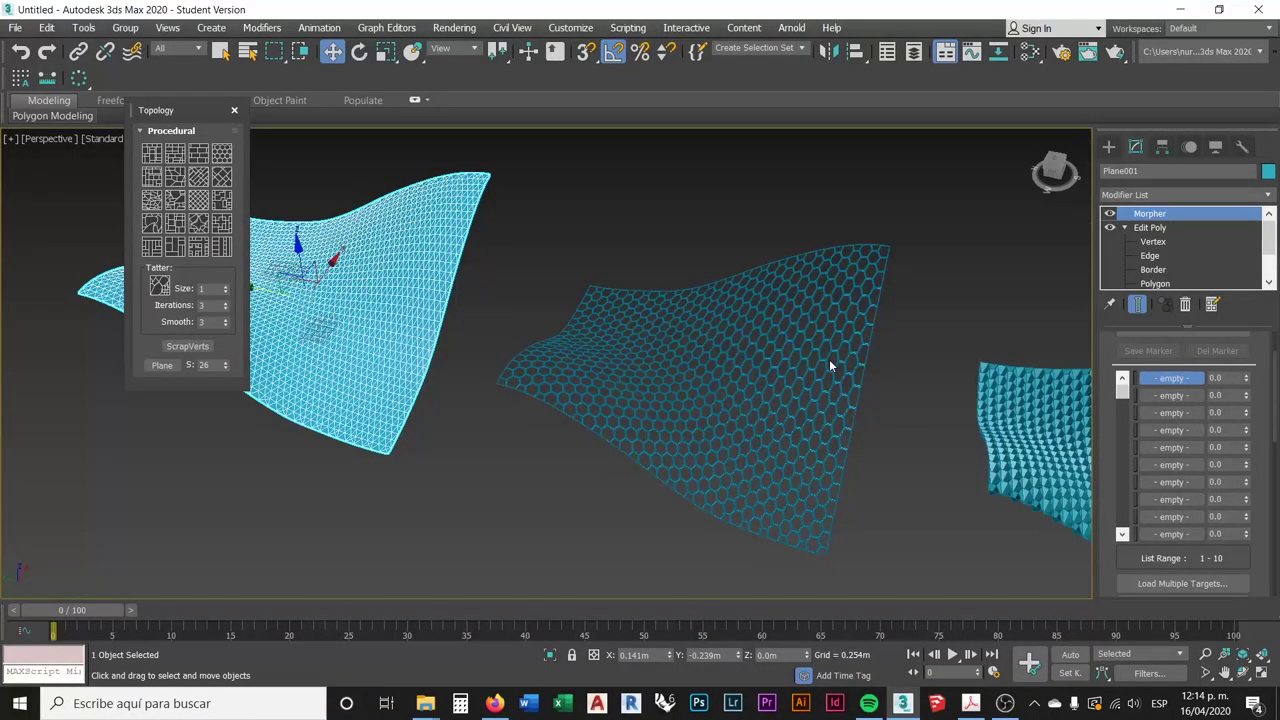
{"action": "scroll", "coordinate": [1265, 447], "scroll_direction": "down", "scroll_amount": 2}
{"action": "scroll", "coordinate": [1265, 447], "scroll_direction": "down", "scroll_amount": 2}
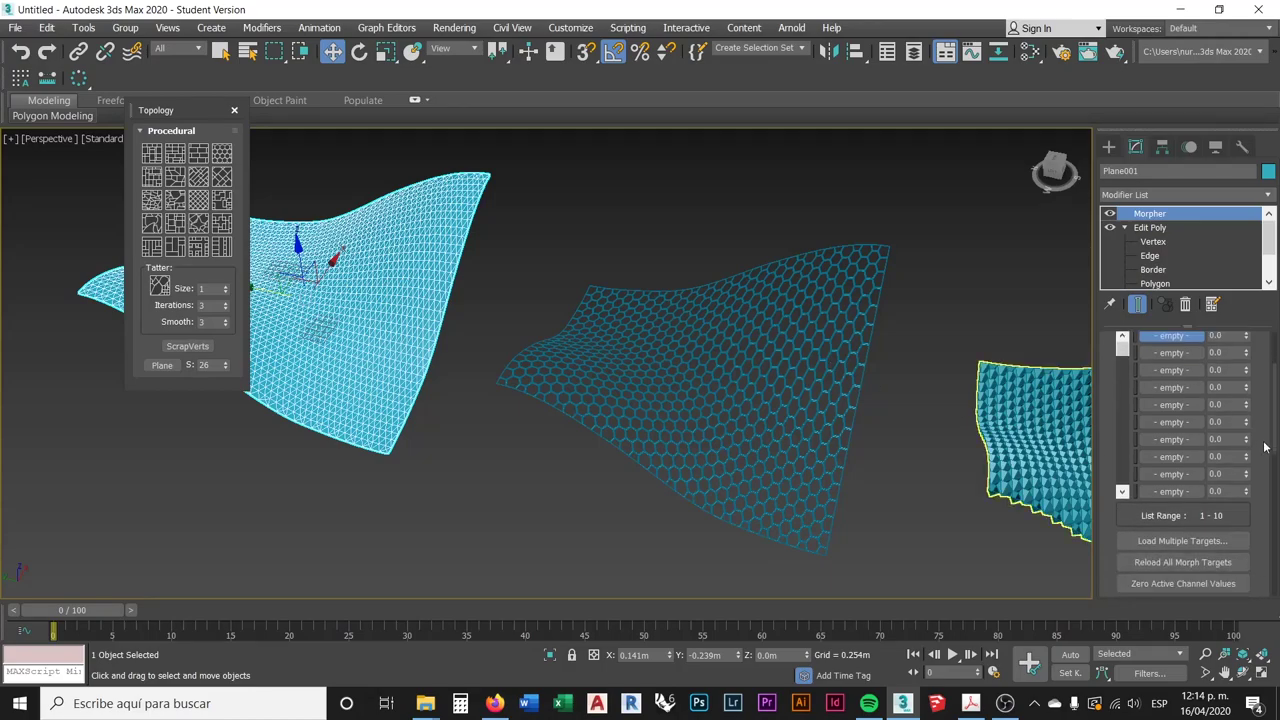
{"action": "scroll", "coordinate": [1265, 447], "scroll_direction": "down", "scroll_amount": 8}
{"action": "scroll", "coordinate": [1265, 447], "scroll_direction": "down", "scroll_amount": 8}
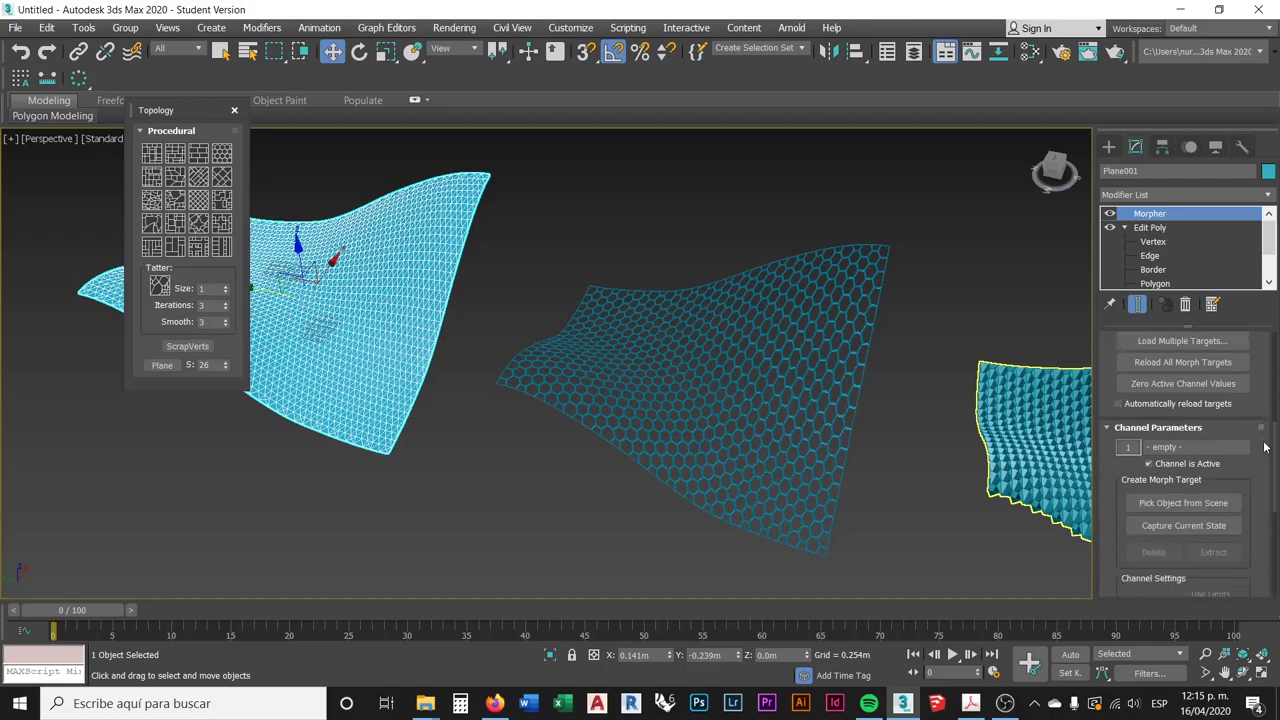
{"action": "scroll", "coordinate": [1265, 447], "scroll_direction": "down", "scroll_amount": 2}
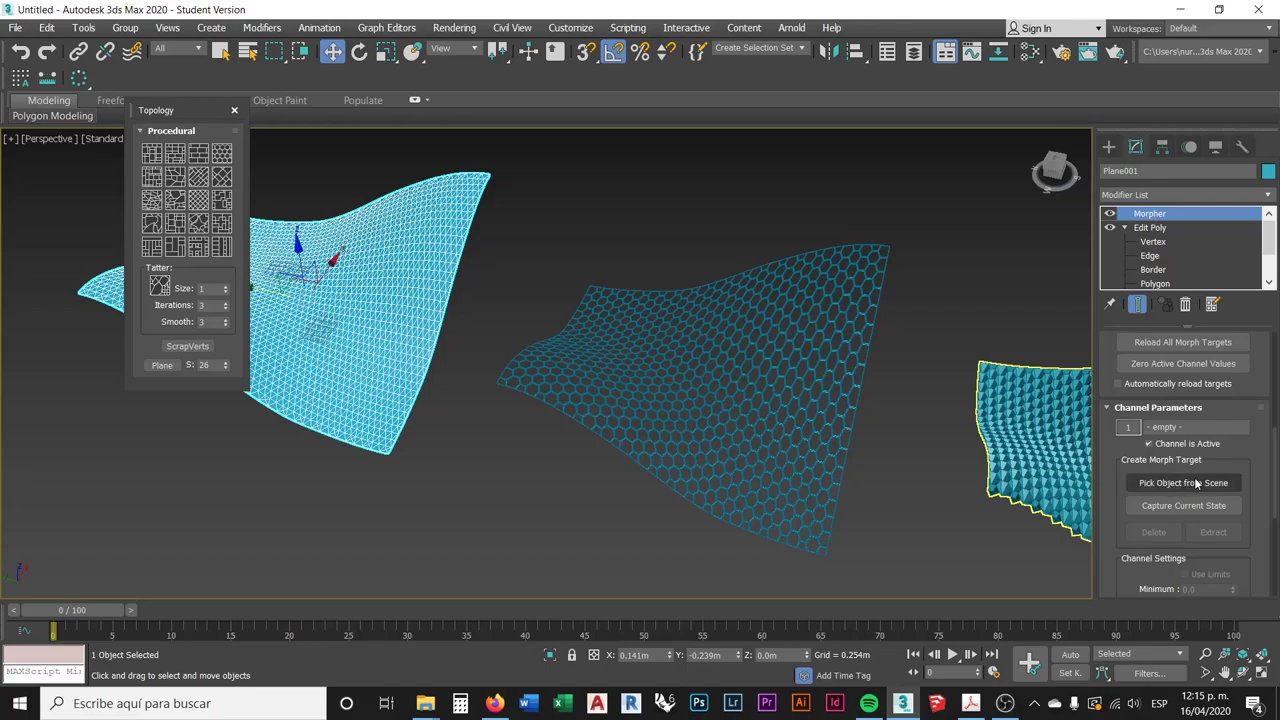
{"action": "scroll", "coordinate": [1271, 480], "scroll_direction": "up", "scroll_amount": 10}
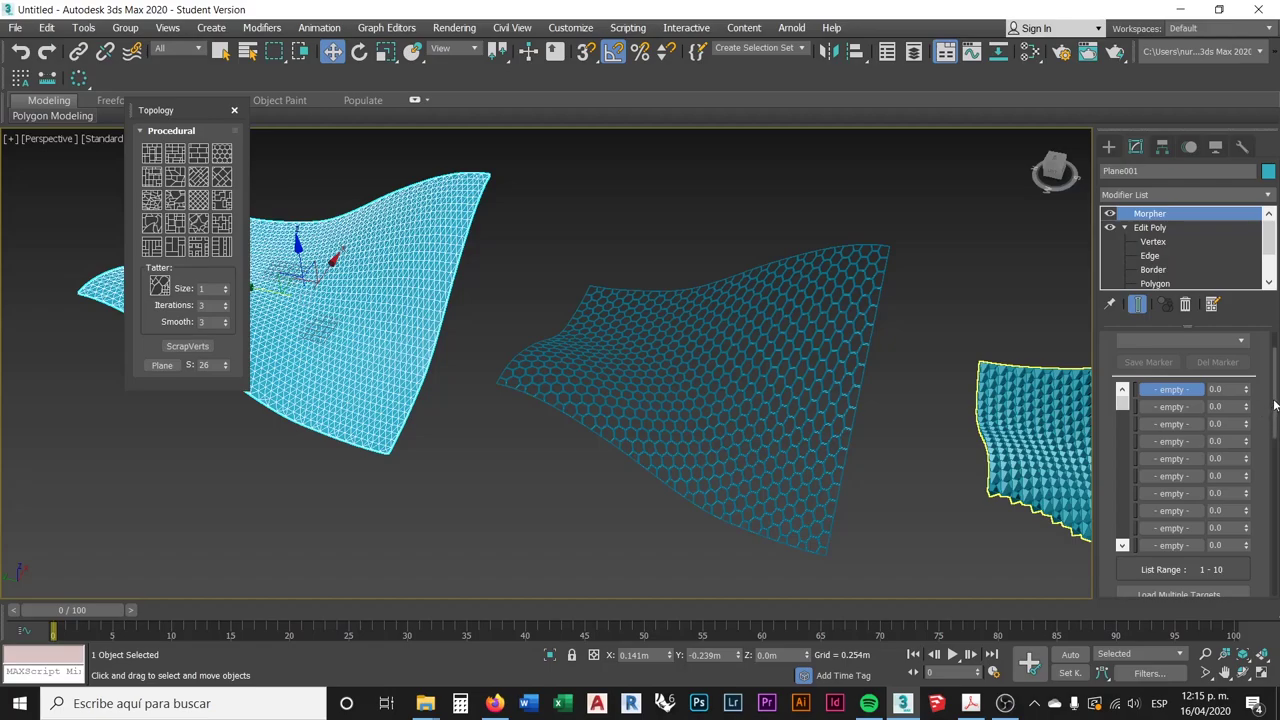
{"action": "scroll", "coordinate": [1274, 405], "scroll_direction": "down", "scroll_amount": 1}
{"action": "scroll", "coordinate": [1274, 405], "scroll_direction": "down", "scroll_amount": 5}
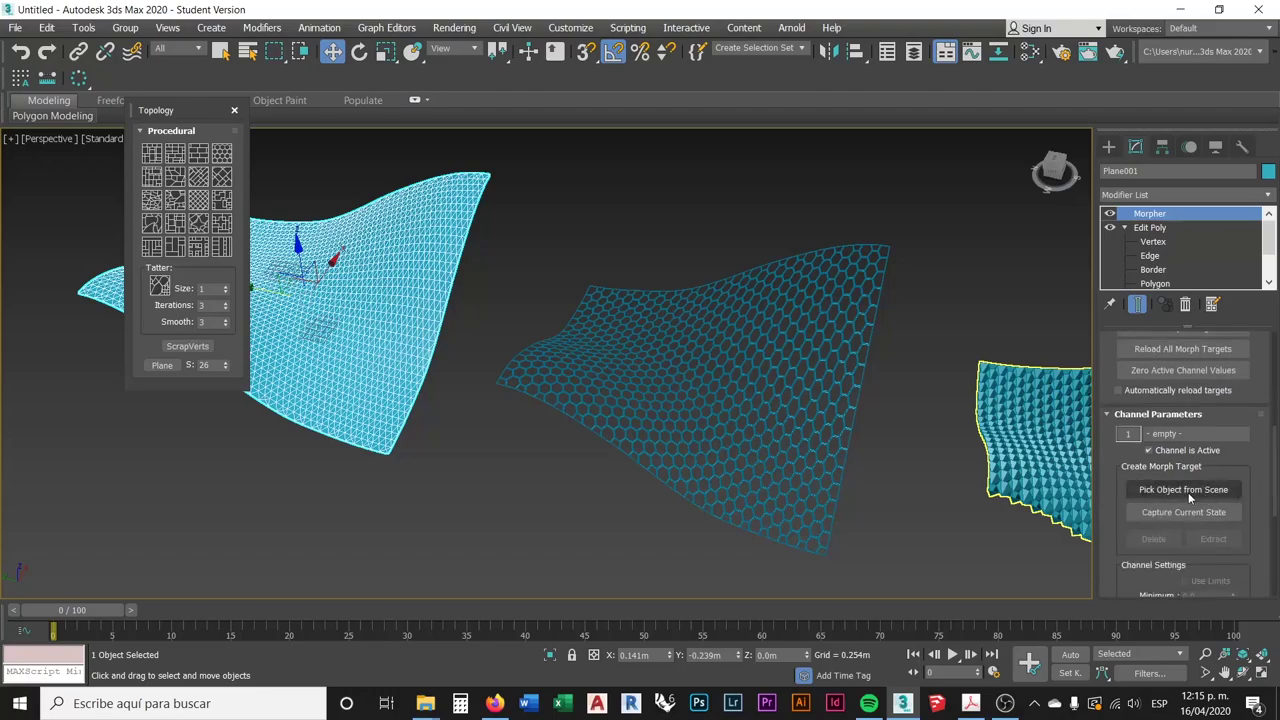
{"action": "left_click", "coordinate": [1184, 488]}
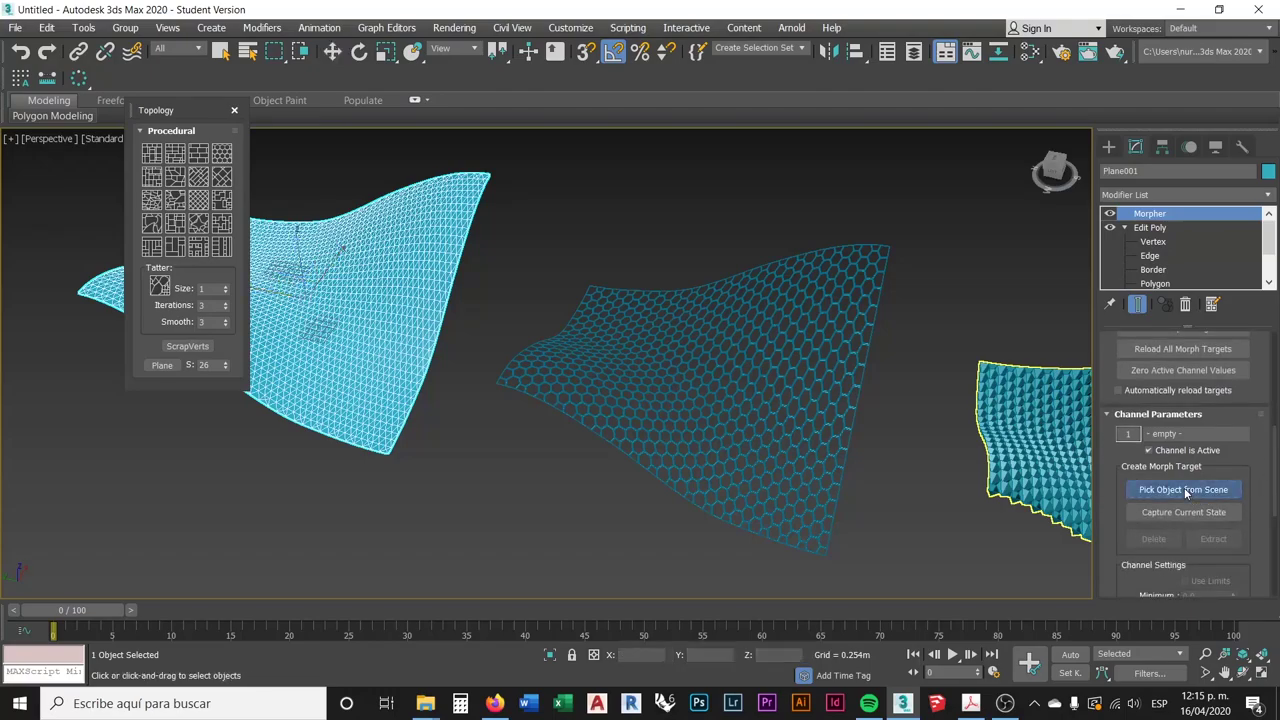
{"action": "left_click", "coordinate": [776, 408]}
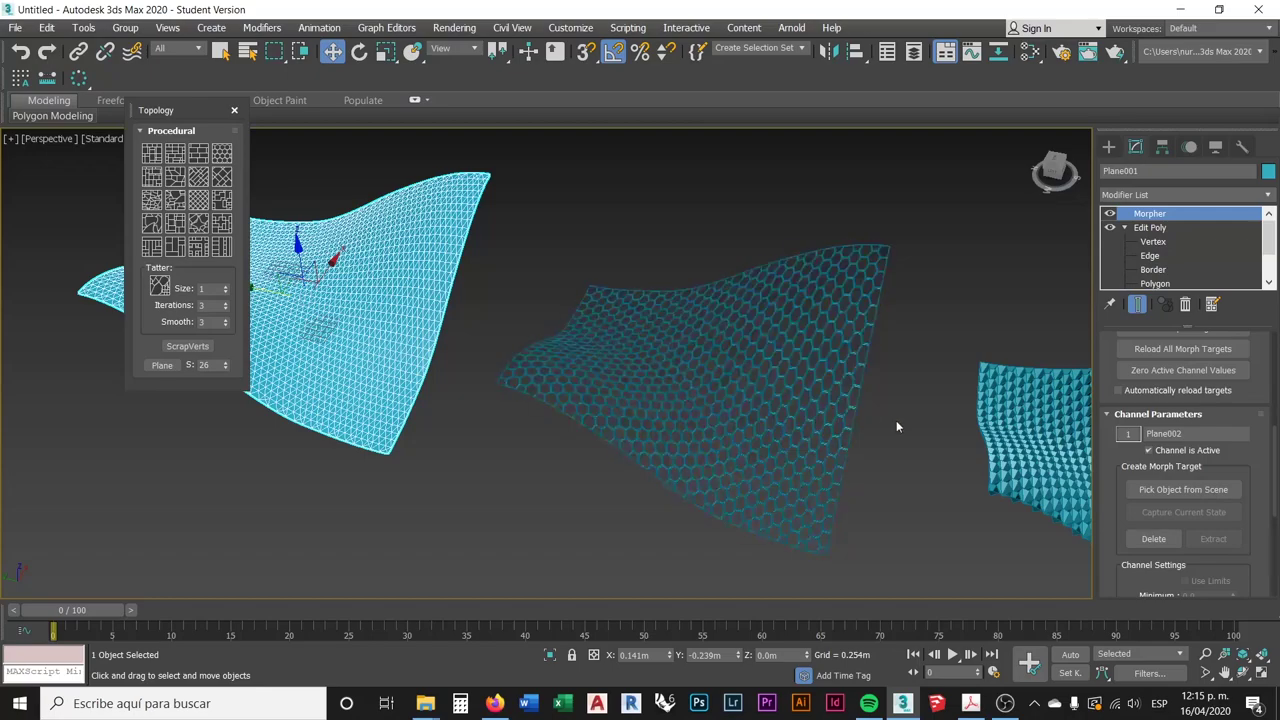
- Assign the scale-textured copy, Plane003, from the scene as the morph target of the Morpher's second channel
{"action": "left_click_drag", "start_coordinate": [1273, 452], "coordinate": [1273, 378]}
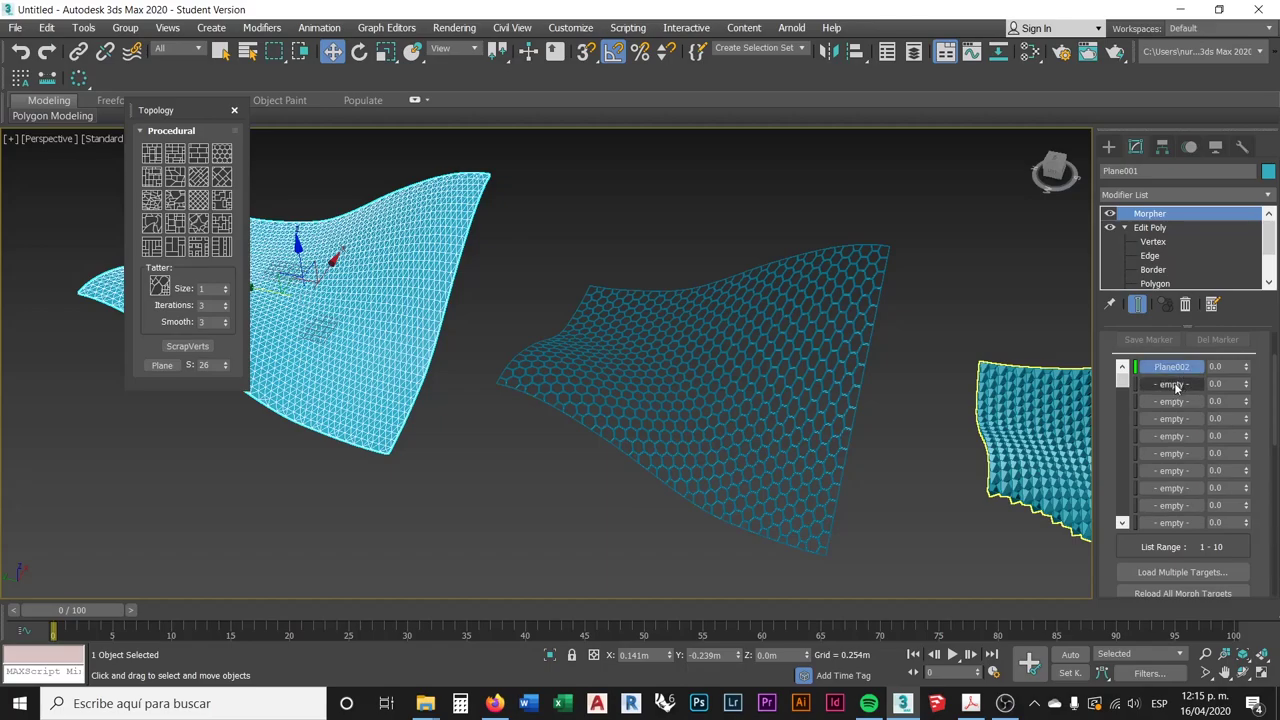
{"action": "left_click", "coordinate": [1176, 387]}
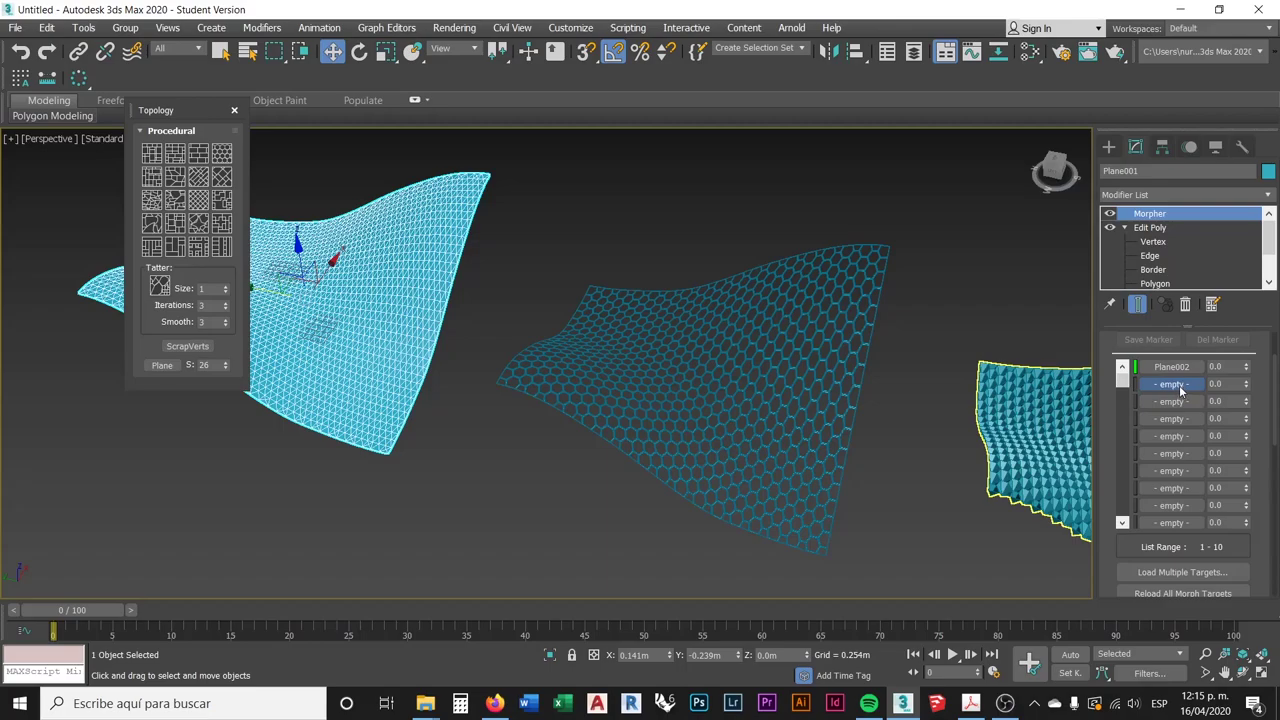
{"action": "left_click_drag", "start_coordinate": [1274, 407], "coordinate": [1274, 478]}
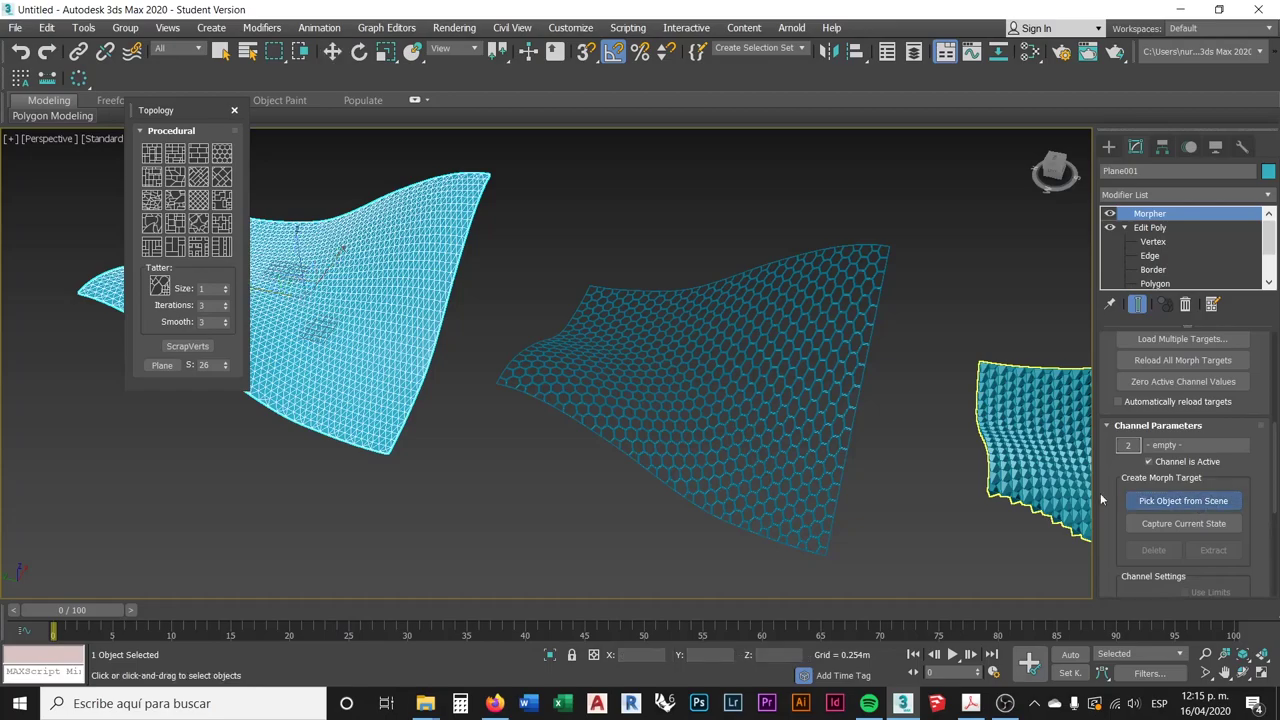
{"action": "left_click", "coordinate": [1196, 501]}
{"action": "middle_click_drag", "start_coordinate": [927, 461], "coordinate": [752, 394], "text": "alt"}
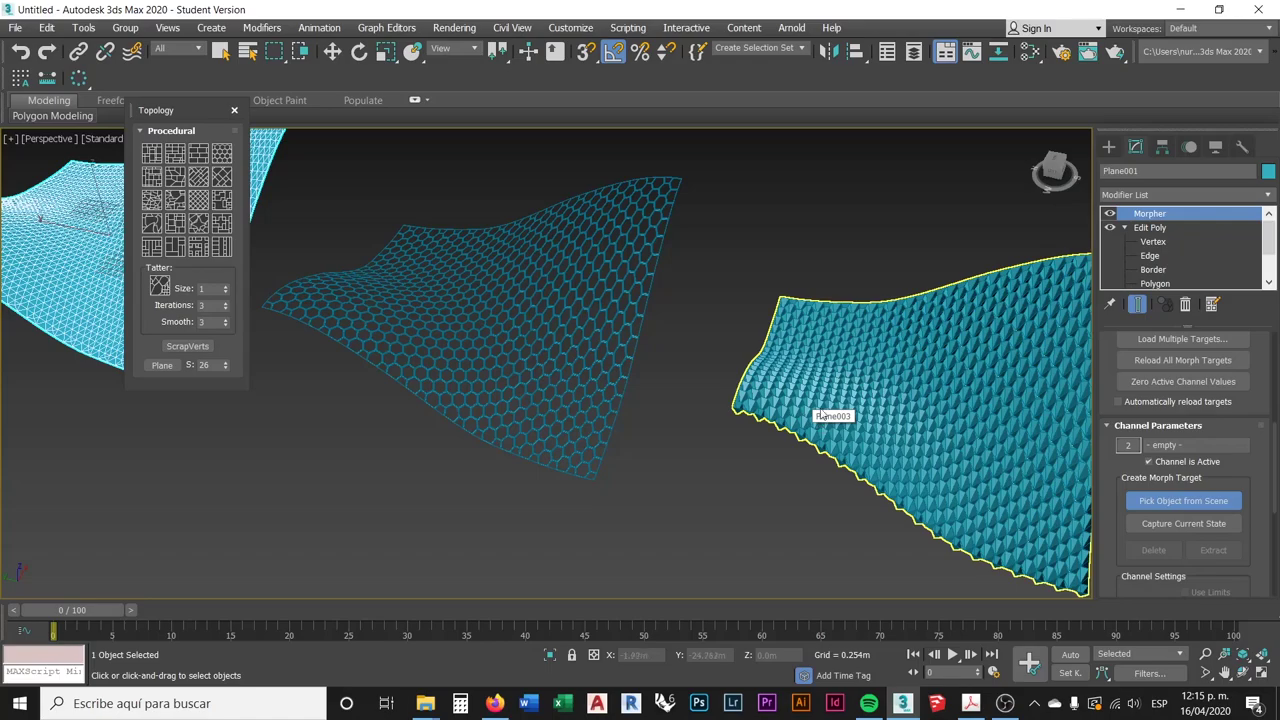
{"action": "left_click", "coordinate": [822, 414]}
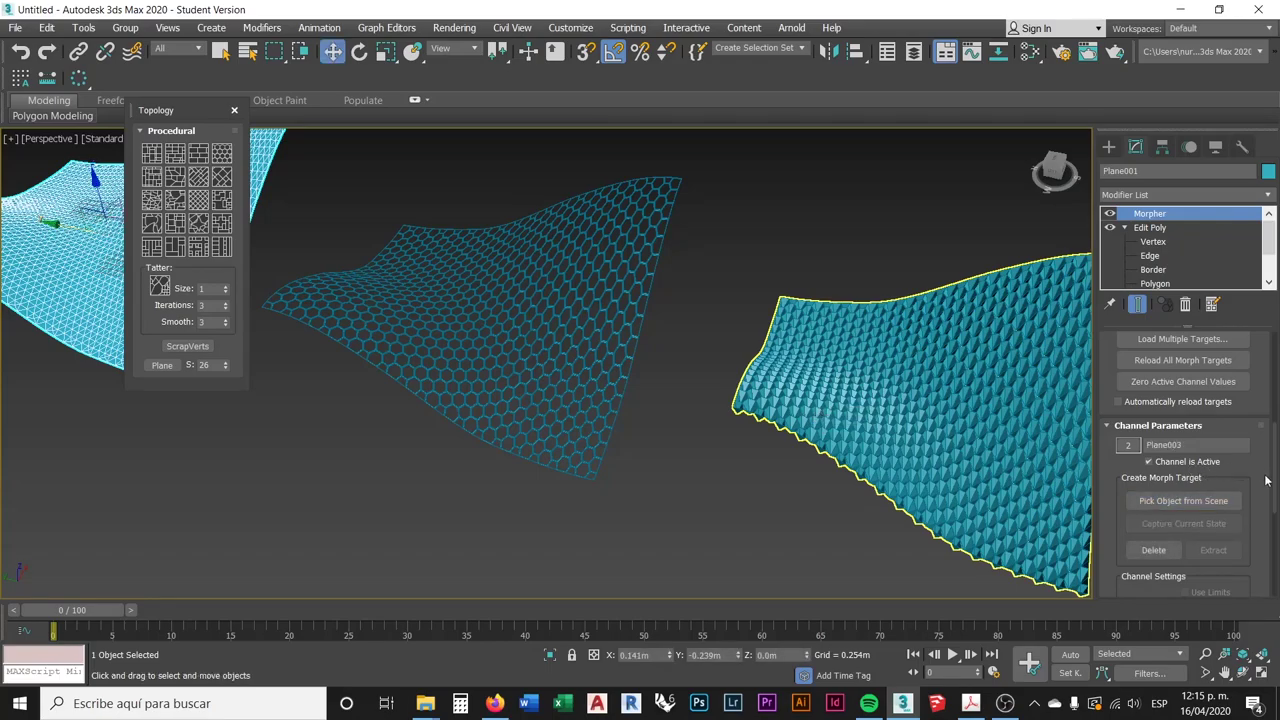
- Delete the two morph-target copies, the open hexagonal lattice Plane002 and the scale-textured Plane003, from the scene
{"action": "scroll", "coordinate": [1277, 458], "scroll_direction": "up", "scroll_amount": 1}
{"action": "scroll", "coordinate": [1277, 458], "scroll_direction": "up", "scroll_amount": 5}
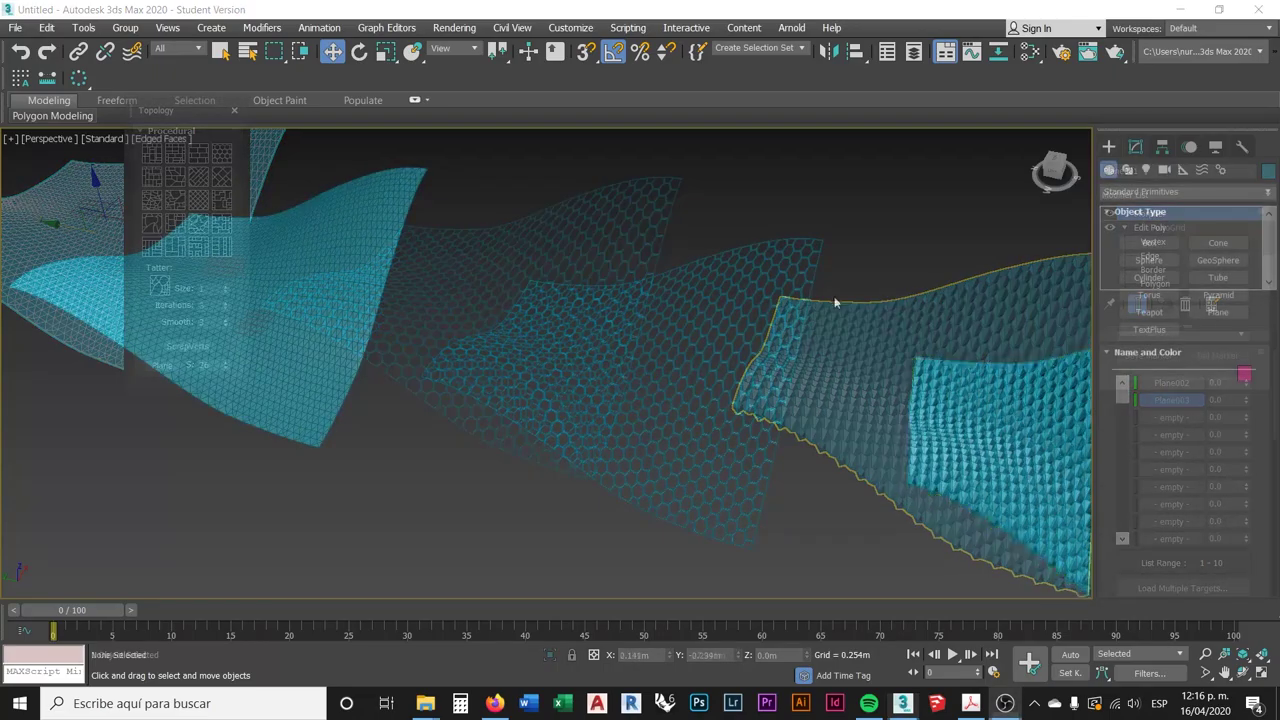
{"action": "middle_click_drag", "start_coordinate": [426, 279], "coordinate": [534, 327], "text": "alt"}
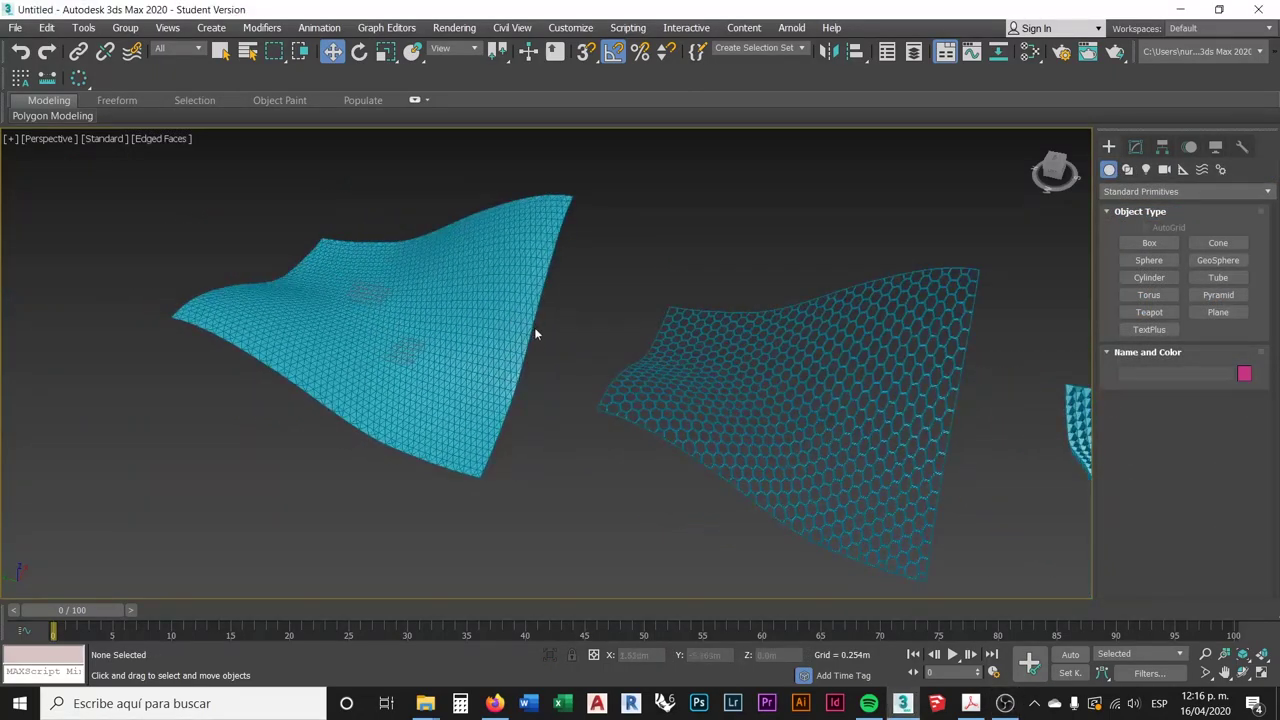
{"action": "scroll", "coordinate": [534, 327], "scroll_direction": "down", "scroll_amount": 4}
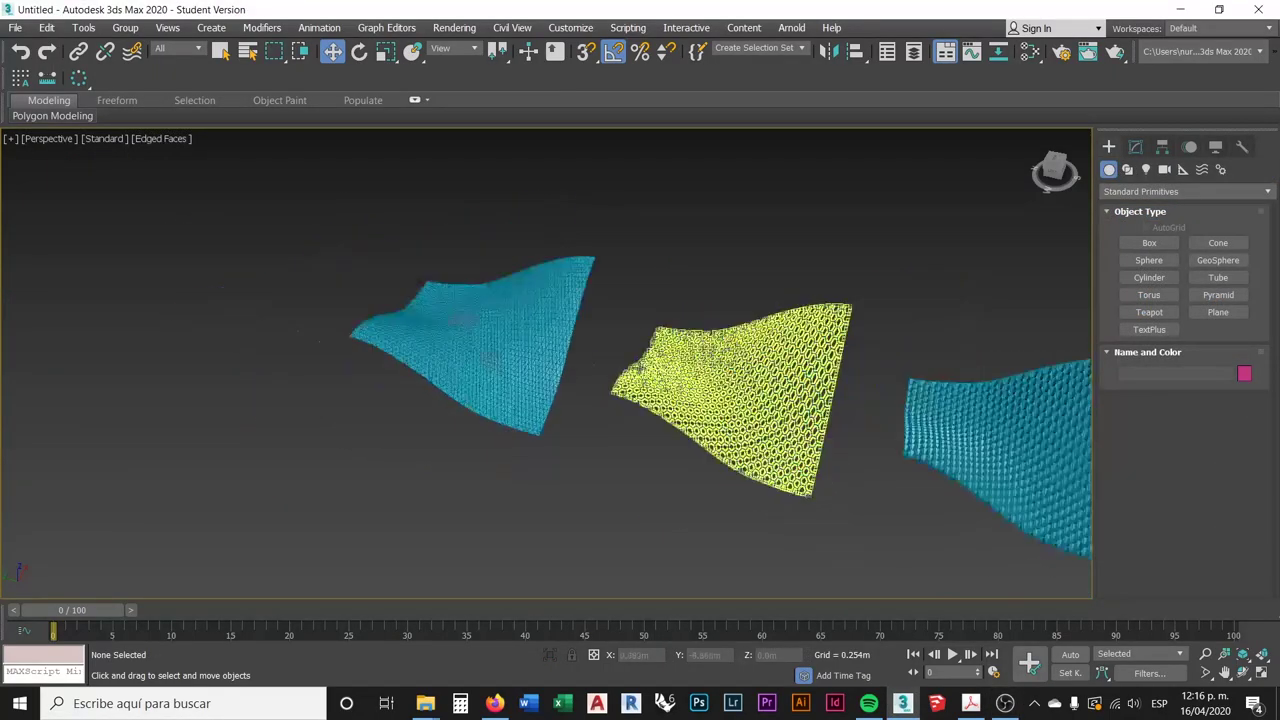
{"action": "left_click", "coordinate": [769, 393]}
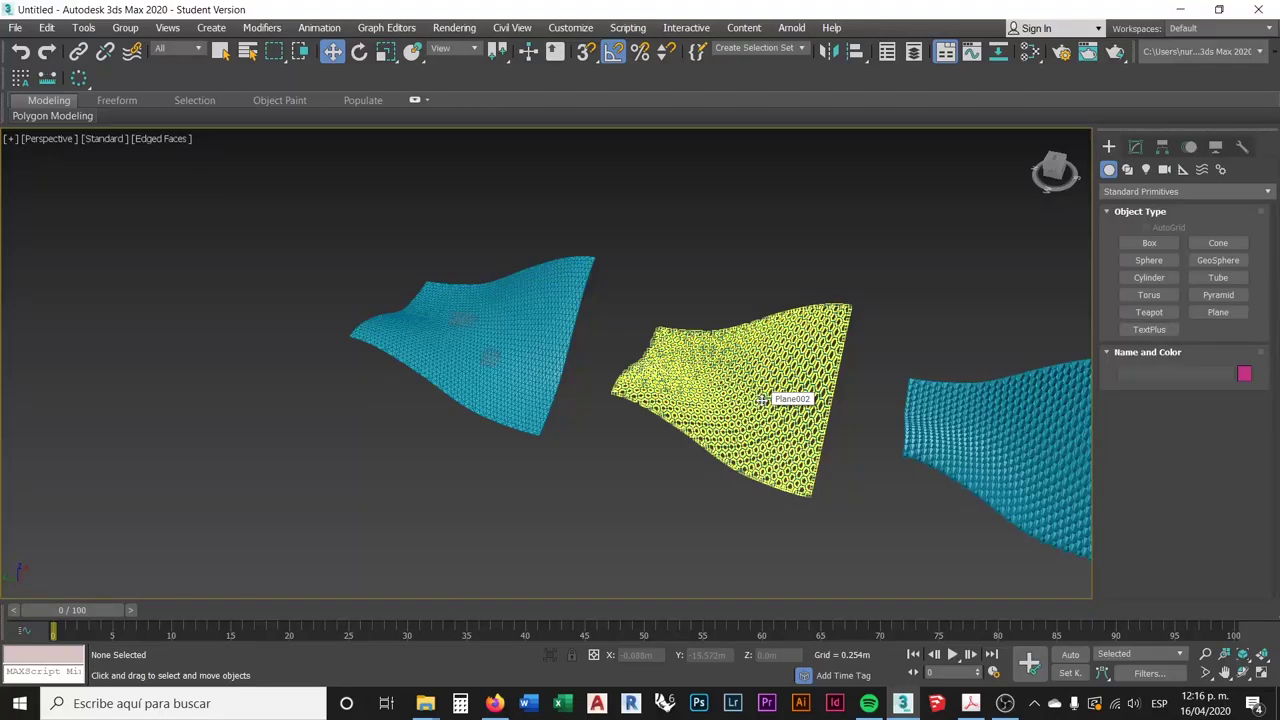
{"action": "left_click", "coordinate": [762, 399]}
{"action": "key", "text": "Delete"}
{"action": "left_click", "coordinate": [1010, 405]}
{"action": "key", "text": "Delete"}
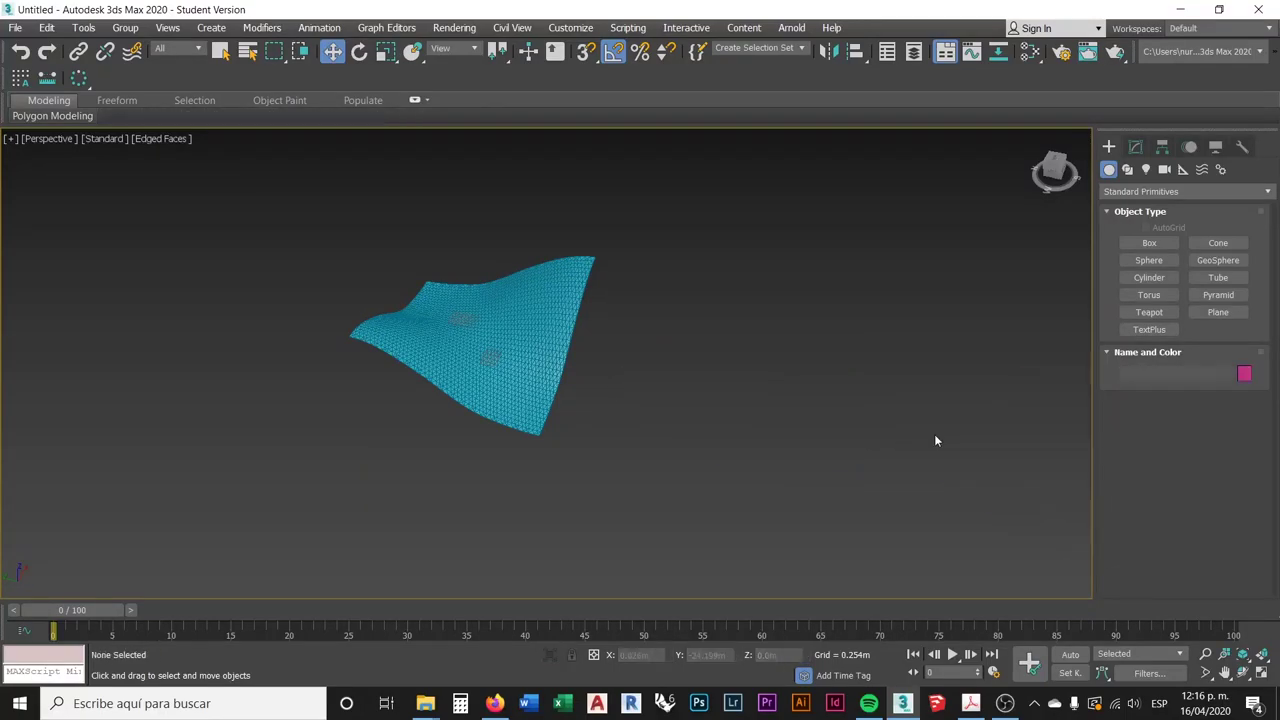
- Select the remaining surface, Plane001, and show the channel list of its Morpher modifier
{"action": "scroll", "coordinate": [600, 350], "scroll_direction": "up", "scroll_amount": 4}
{"action": "left_click", "coordinate": [686, 363]}
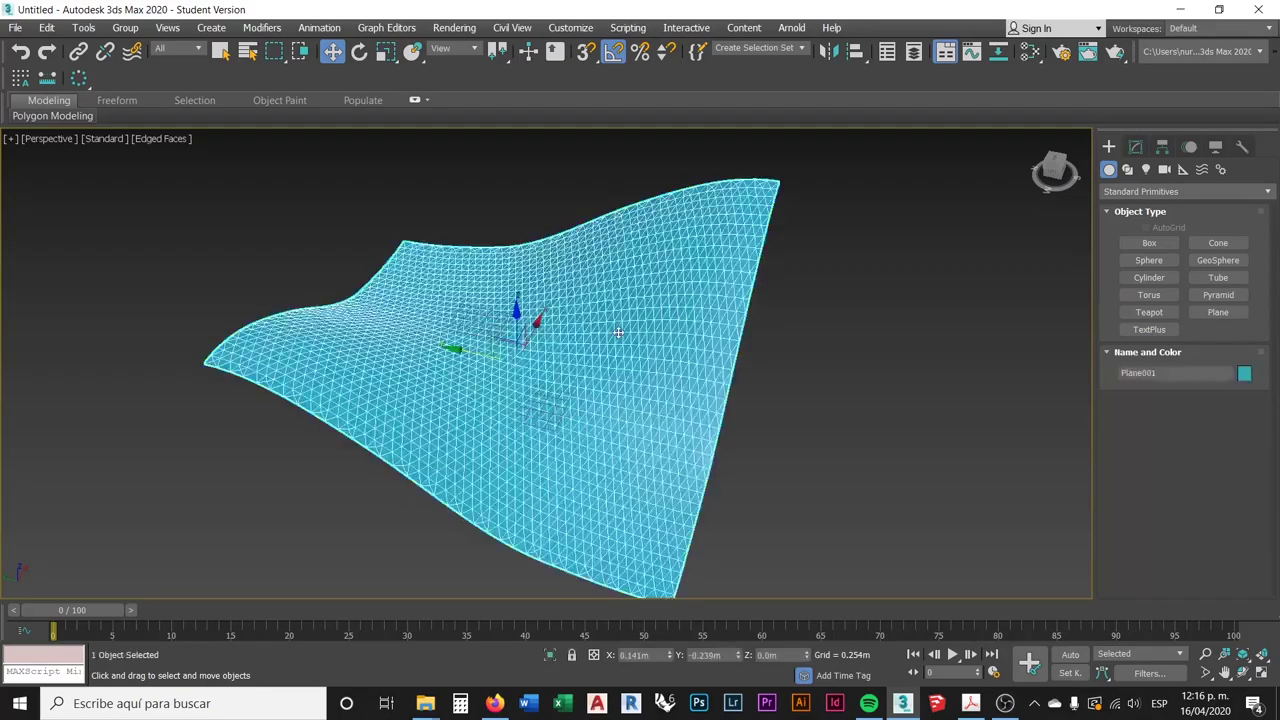
{"action": "left_click", "coordinate": [1135, 146]}
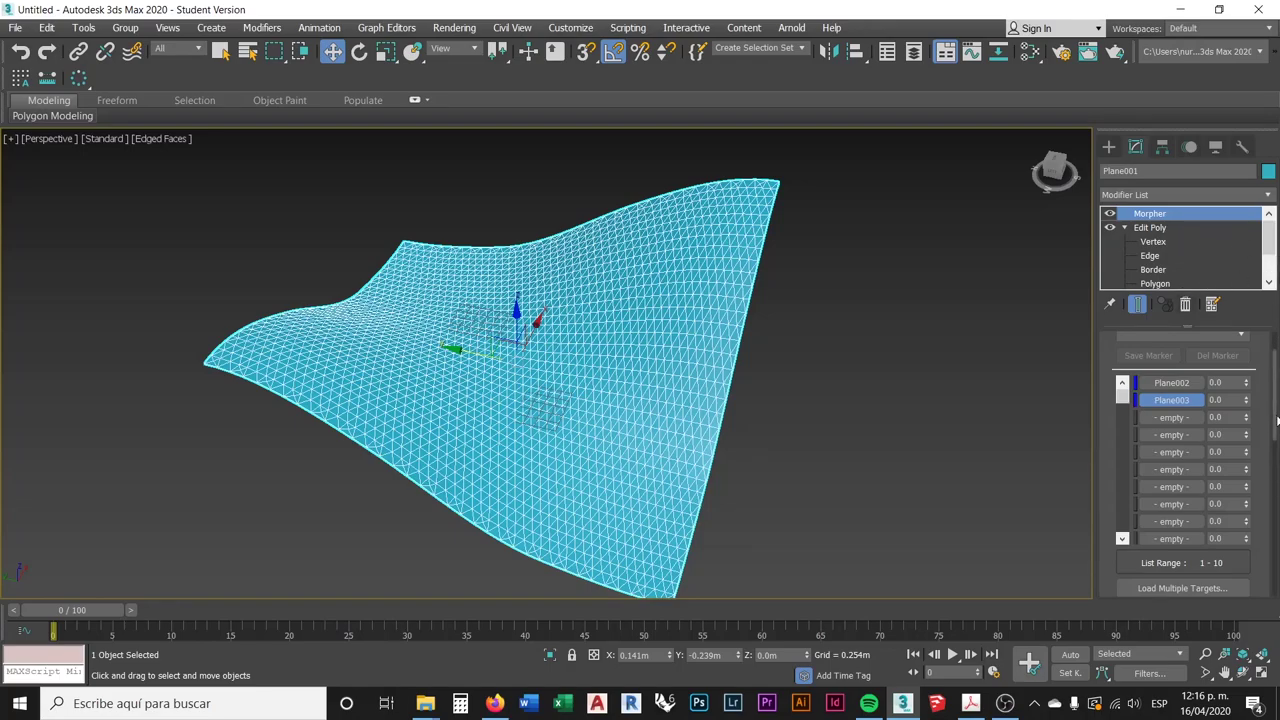
{"action": "scroll", "coordinate": [1231, 410], "scroll_direction": "up", "scroll_amount": 2}
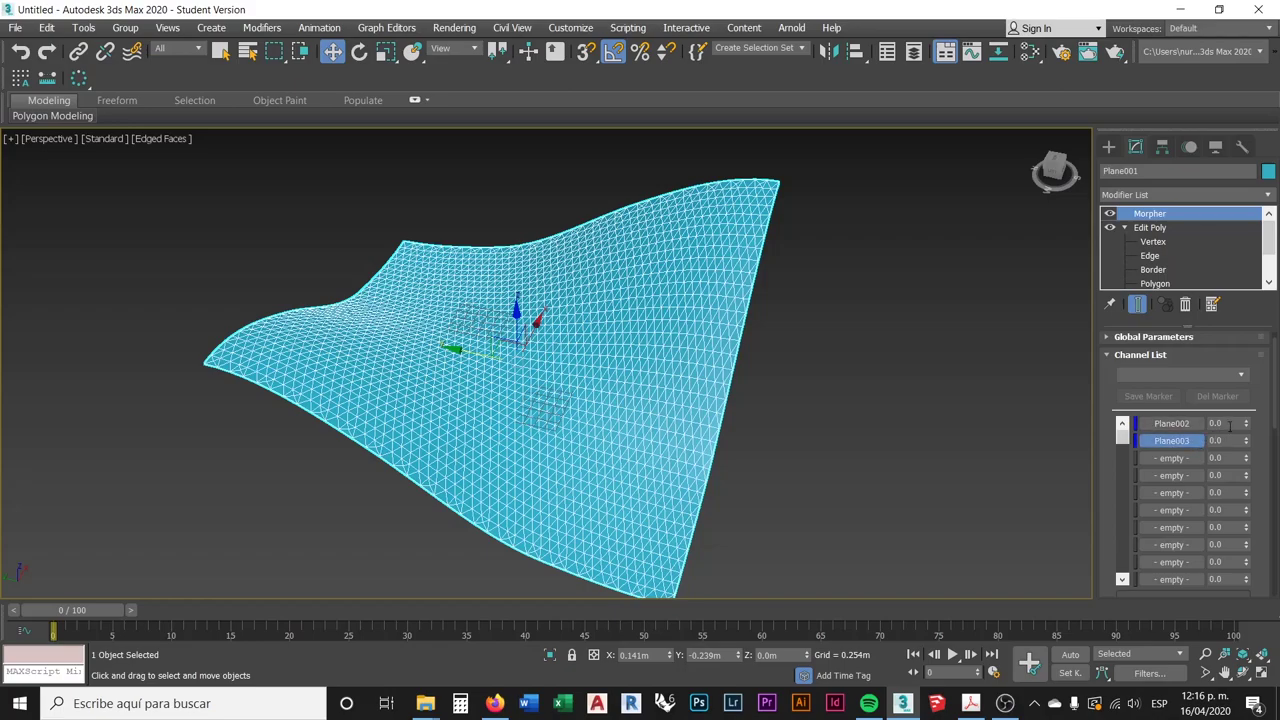
{"action": "scroll", "coordinate": [758, 378], "scroll_direction": "up", "scroll_amount": 4}
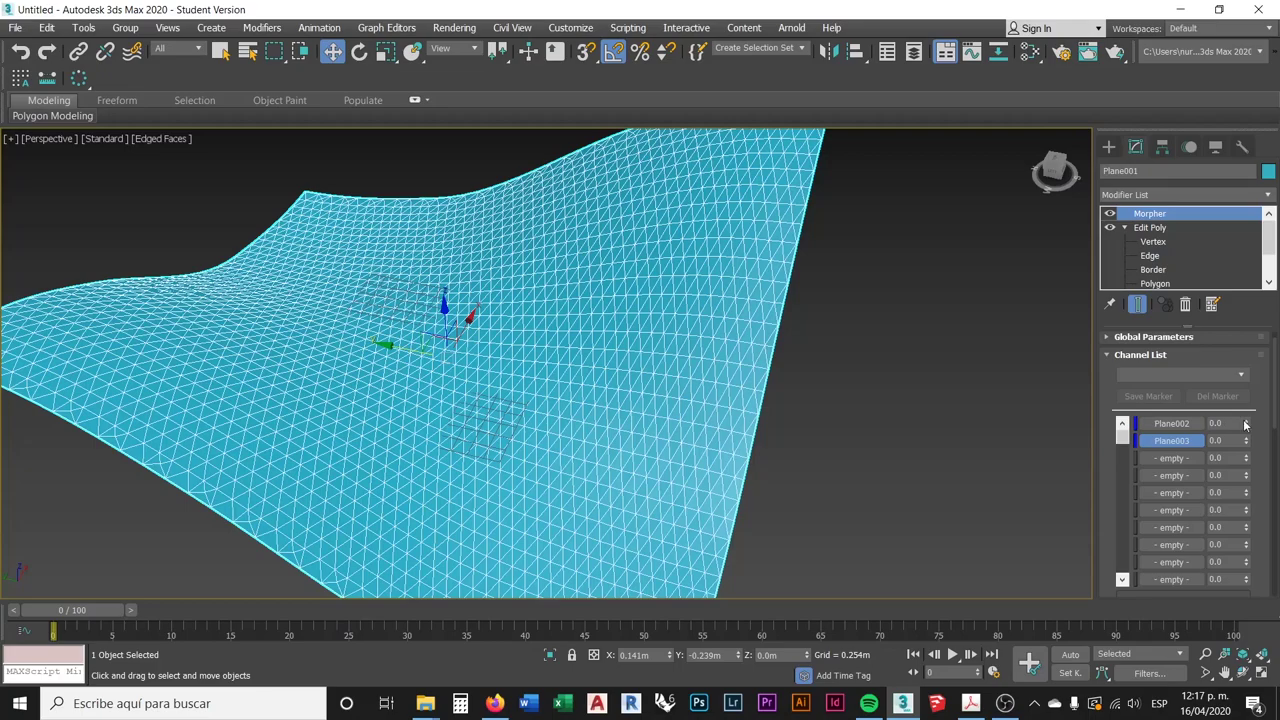
- Raise the Morpher's Plane002 channel to 100 and inspect the hexagonal openings across the surface
{"action": "mouse_move", "coordinate": [1247, 422]}
{"action": "left_mouse_down"}
{"action": "mouse_move", "coordinate": [1244, 402]}
{"action": "mouse_move", "coordinate": [1240, 418]}
{"action": "left_mouse_up"}
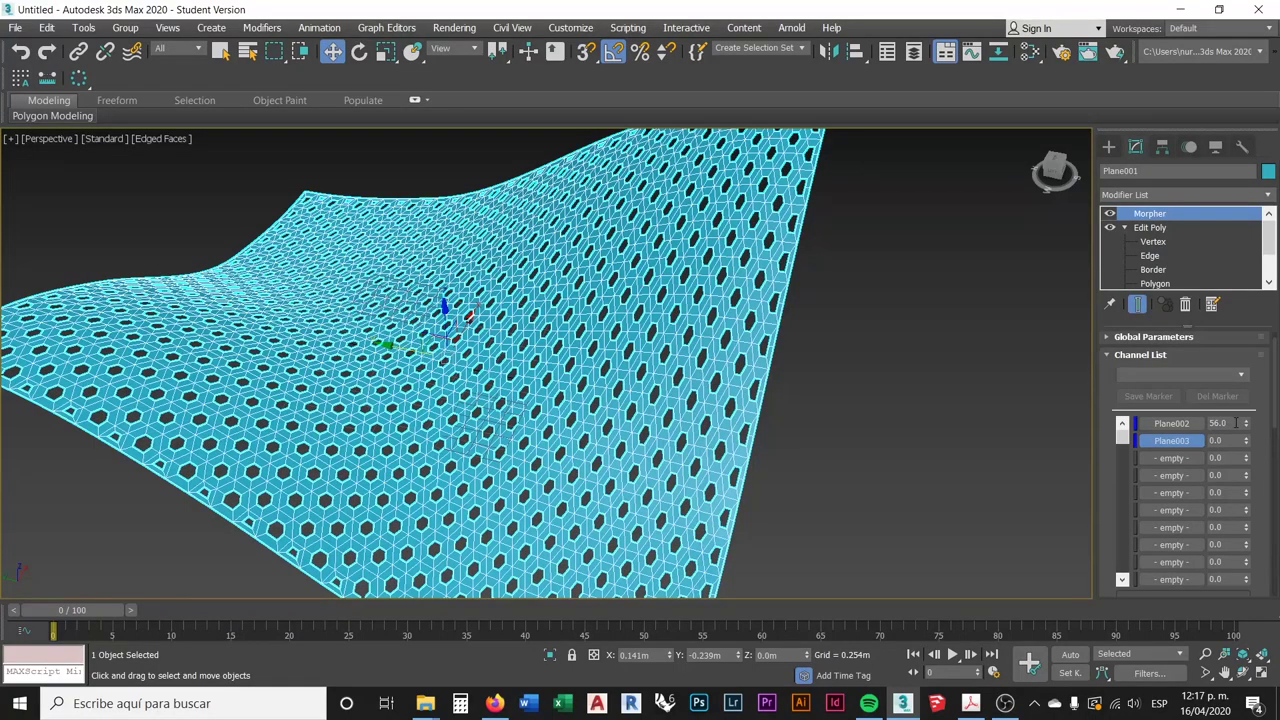
{"action": "left_click", "coordinate": [1234, 423]}
{"action": "left_click_drag", "start_coordinate": [1247, 427], "coordinate": [1253, 375]}
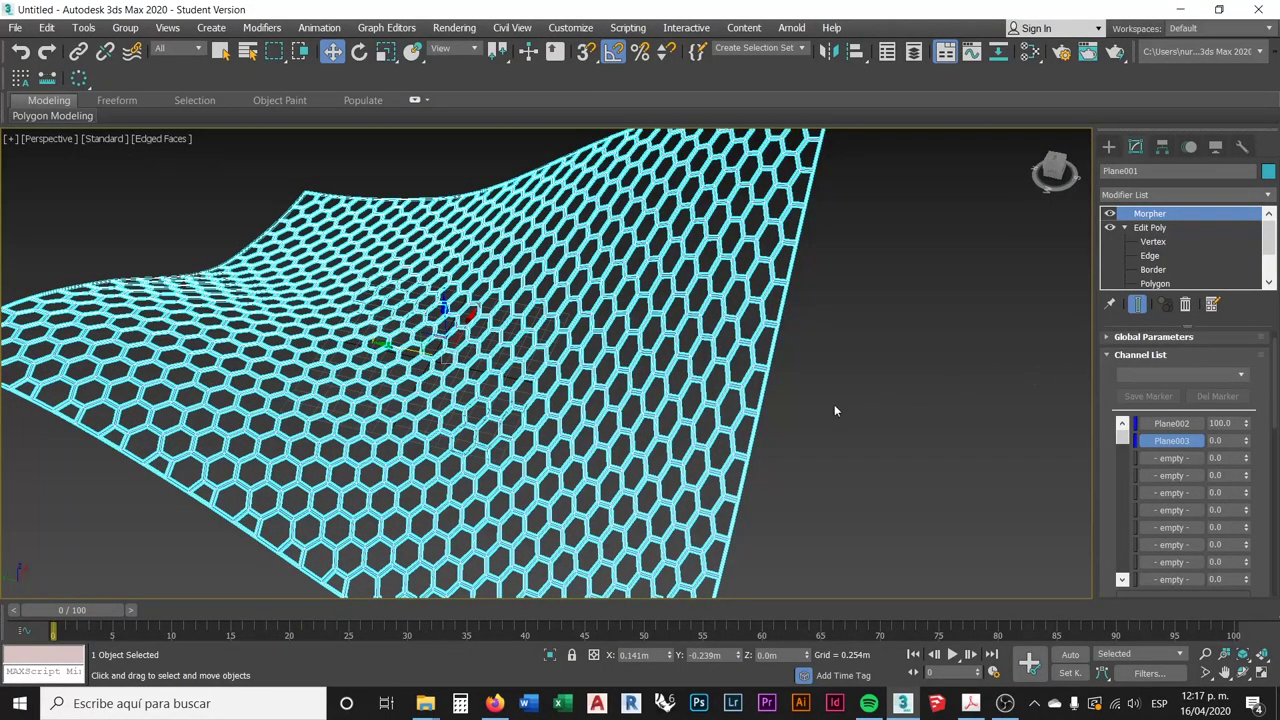
{"action": "scroll", "coordinate": [802, 400], "scroll_direction": "up", "scroll_amount": 10}
{"action": "scroll", "coordinate": [676, 362], "scroll_direction": "down", "scroll_amount": 10}
{"action": "scroll", "coordinate": [678, 356], "scroll_direction": "up", "scroll_amount": 3}
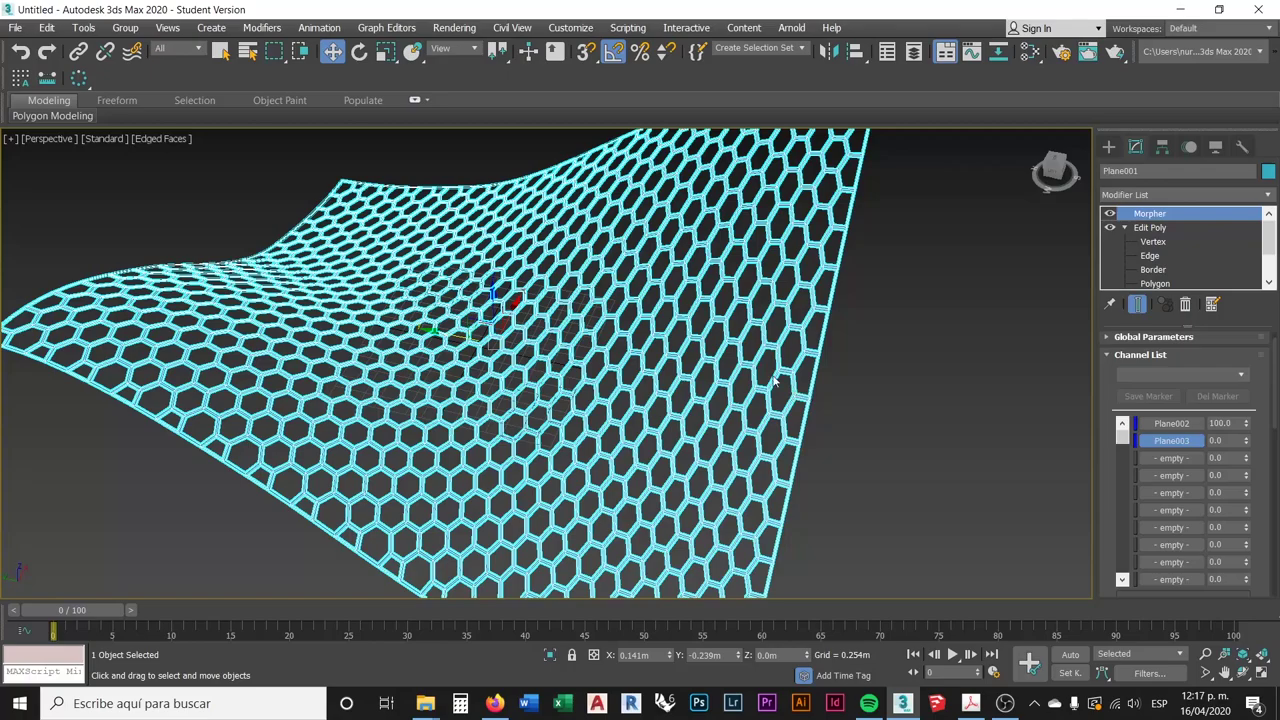
{"action": "scroll", "coordinate": [832, 380], "scroll_direction": "down", "scroll_amount": 5}
{"action": "scroll", "coordinate": [899, 410], "scroll_direction": "up", "scroll_amount": 5}
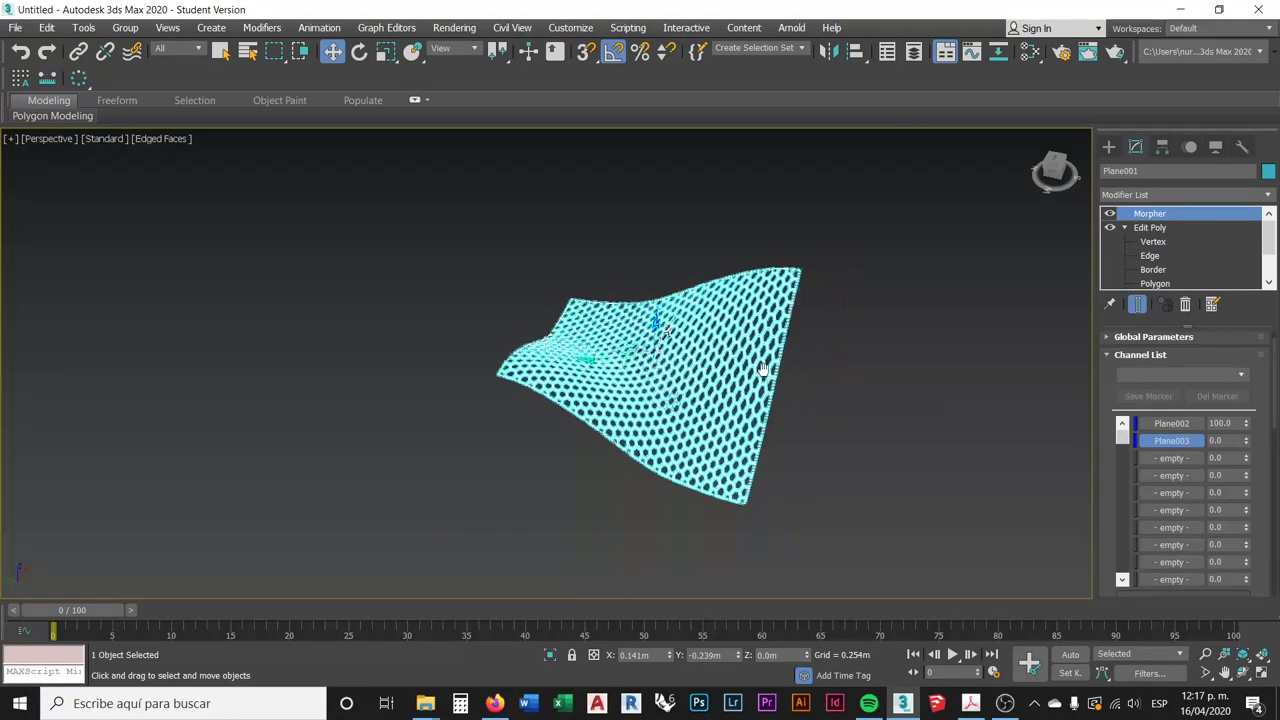
{"action": "scroll", "coordinate": [870, 399], "scroll_direction": "up", "scroll_amount": 3}
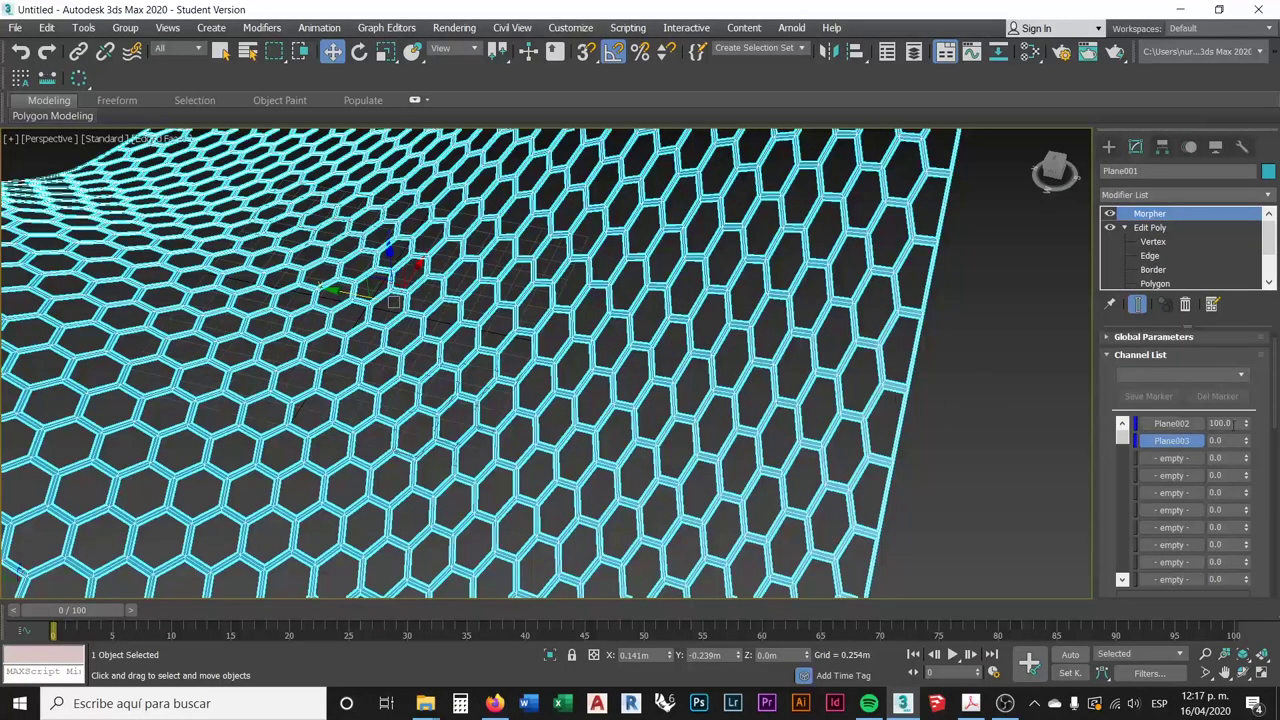
- Blend both morph targets by setting the Plane002 channel to 84 and the Plane003 channel to 29
{"action": "left_click_drag", "start_coordinate": [1249, 428], "coordinate": [1244, 441]}
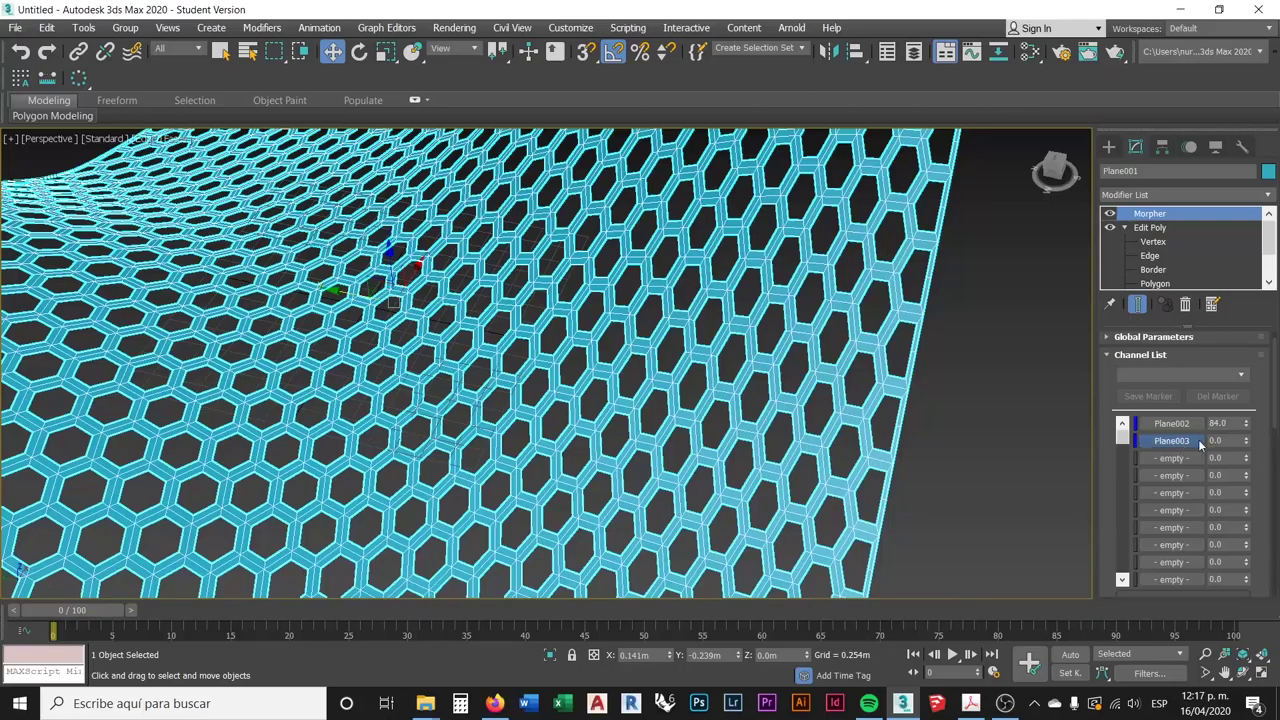
{"action": "left_click", "coordinate": [1232, 441]}
{"action": "mouse_move", "coordinate": [1248, 444]}
{"action": "left_mouse_down"}
{"action": "mouse_move", "coordinate": [1247, 427]}
{"action": "mouse_move", "coordinate": [1246, 441]}
{"action": "left_mouse_up"}
{"action": "left_click_drag", "start_coordinate": [1259, 356], "coordinate": [1249, 420]}
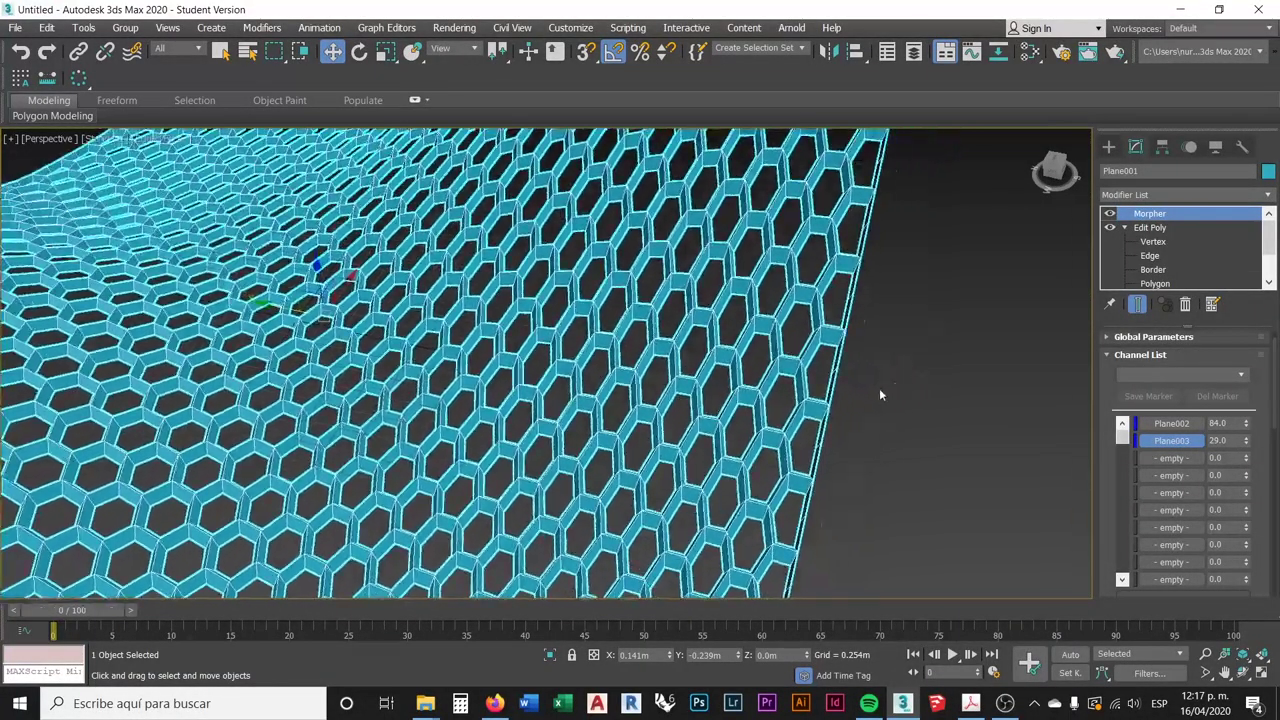
{"action": "scroll", "coordinate": [885, 393], "scroll_direction": "down", "scroll_amount": 5}
{"action": "mouse_move", "coordinate": [860, 381]}
{"action": "middle_mouse_down", "text": "alt"}
{"action": "mouse_move", "coordinate": [820, 423]}
{"action": "mouse_move", "coordinate": [762, 388]}
{"action": "mouse_move", "coordinate": [757, 329]}
{"action": "mouse_move", "coordinate": [811, 480]}
{"action": "mouse_move", "coordinate": [810, 428]}
{"action": "middle_mouse_up", "text": "alt"}
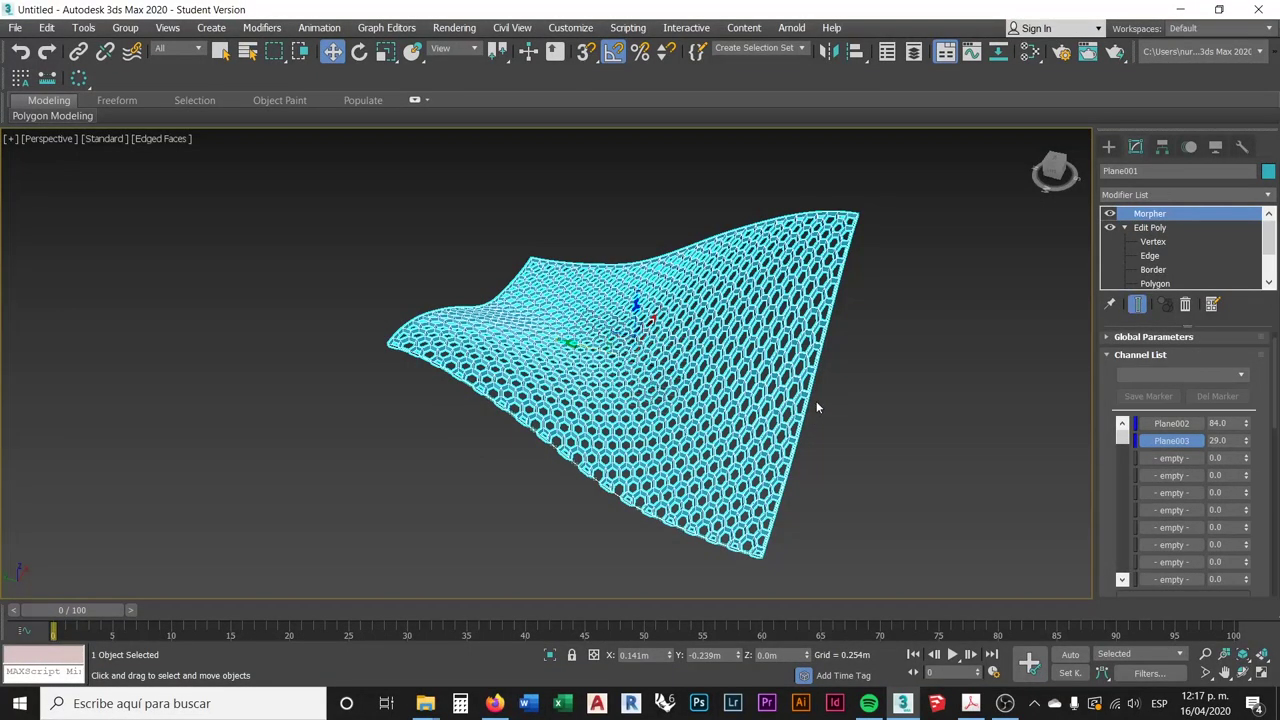
- Reset the Morpher's Plane002 and Plane003 channels to 0
{"action": "left_click", "coordinate": [1218, 423]}
{"action": "type", "text": "0"}
{"action": "key", "text": "Tab"}
{"action": "type", "text": "0"}
{"action": "key", "text": "Return"}
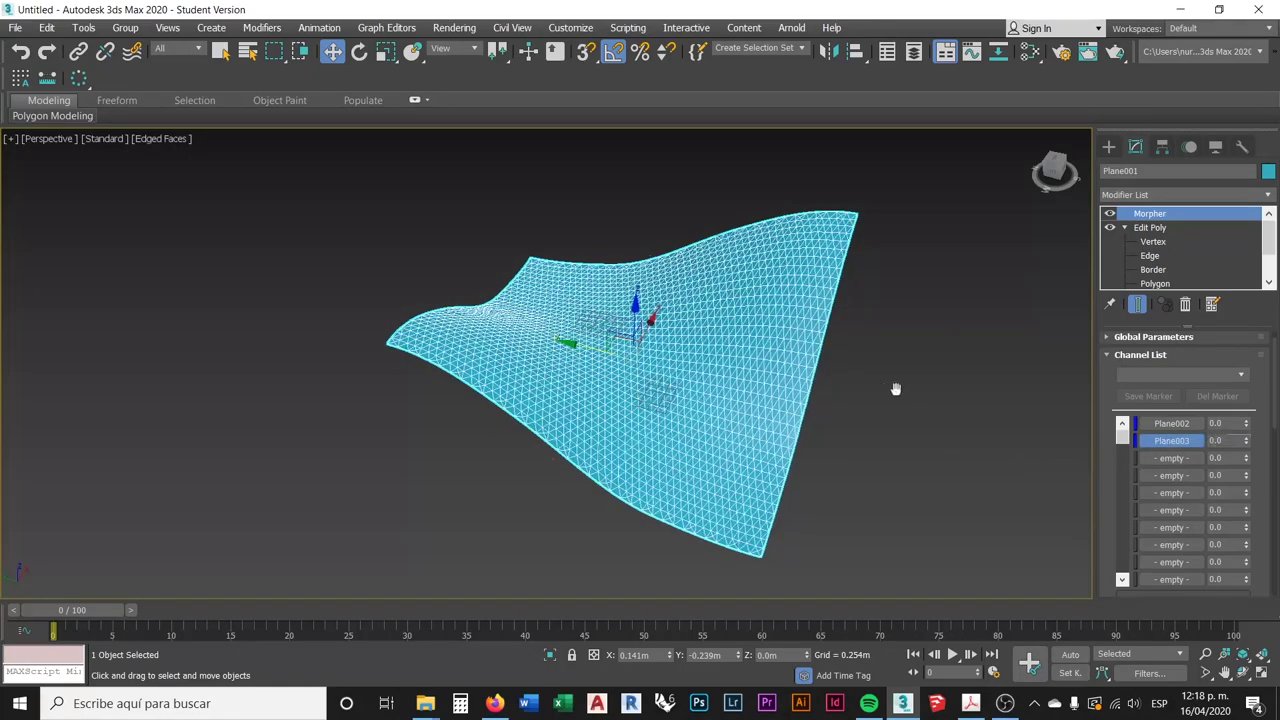
{"action": "middle_click_drag", "start_coordinate": [900, 389], "coordinate": [872, 396]}
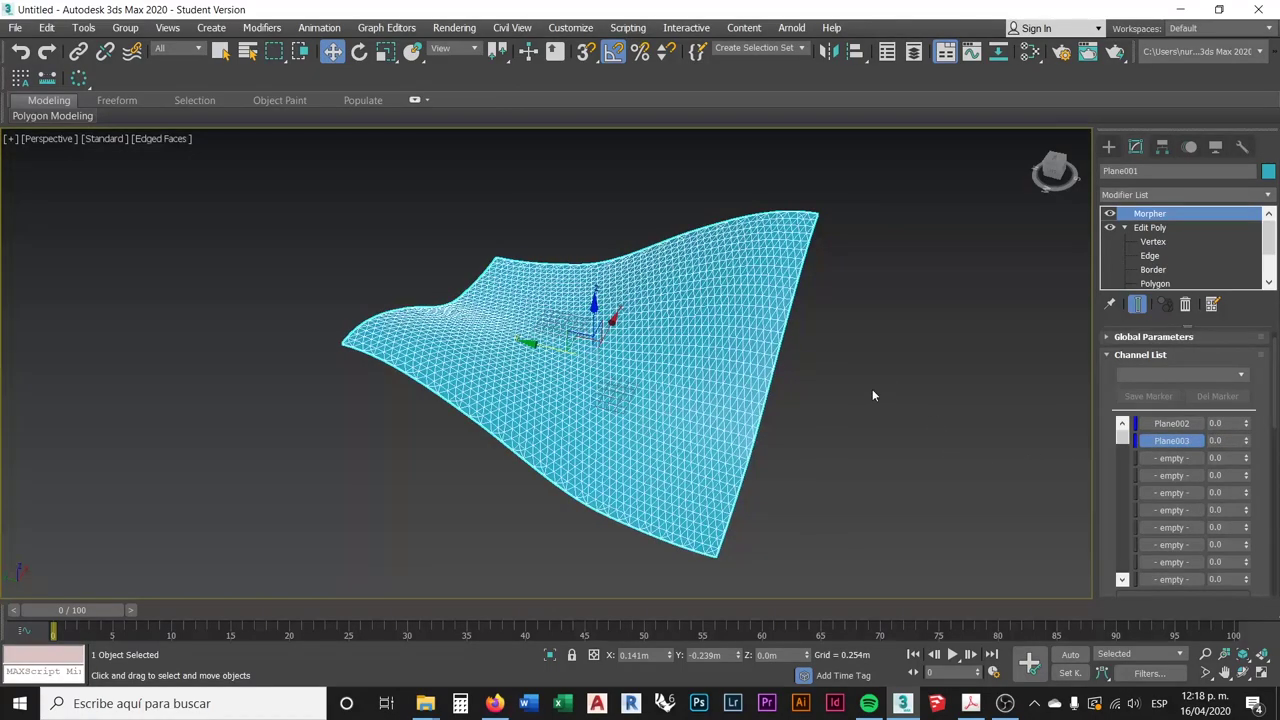
- Enter vertex editing in the Edit Poly modifier below the Morpher and show the surface in a maximized Top view
{"action": "left_click", "coordinate": [1149, 229]}
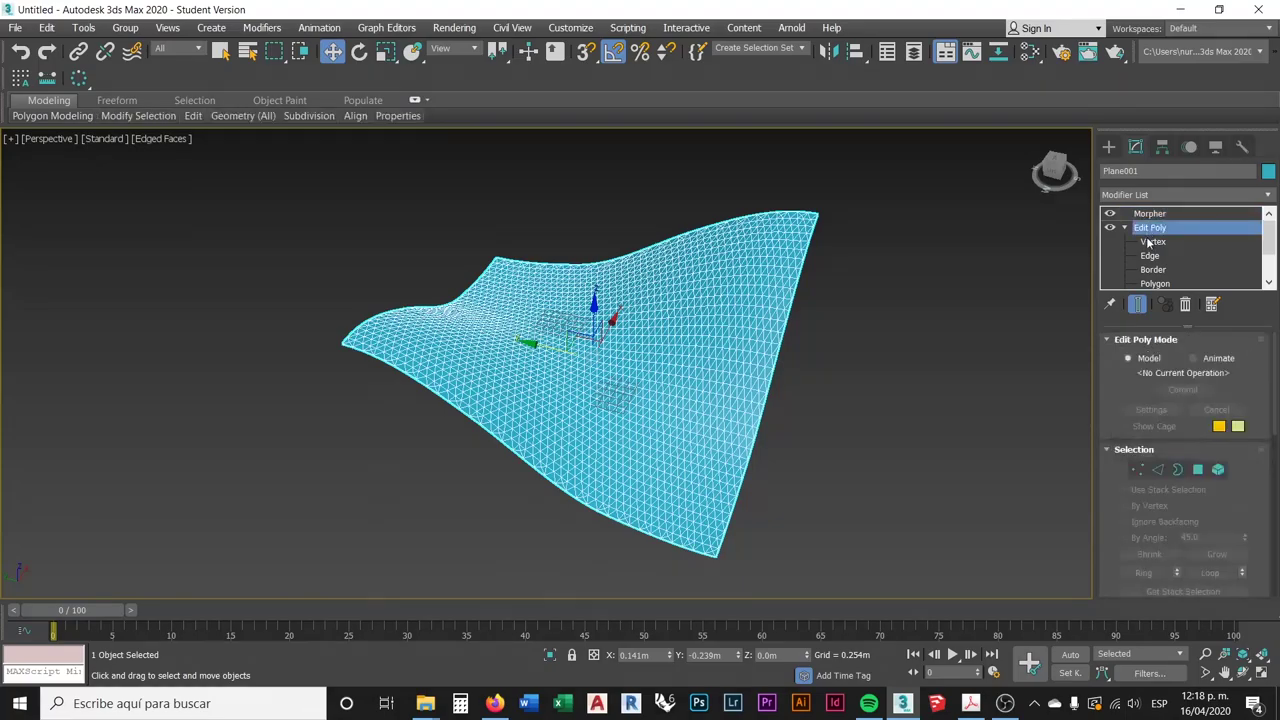
{"action": "left_click", "coordinate": [1152, 242]}
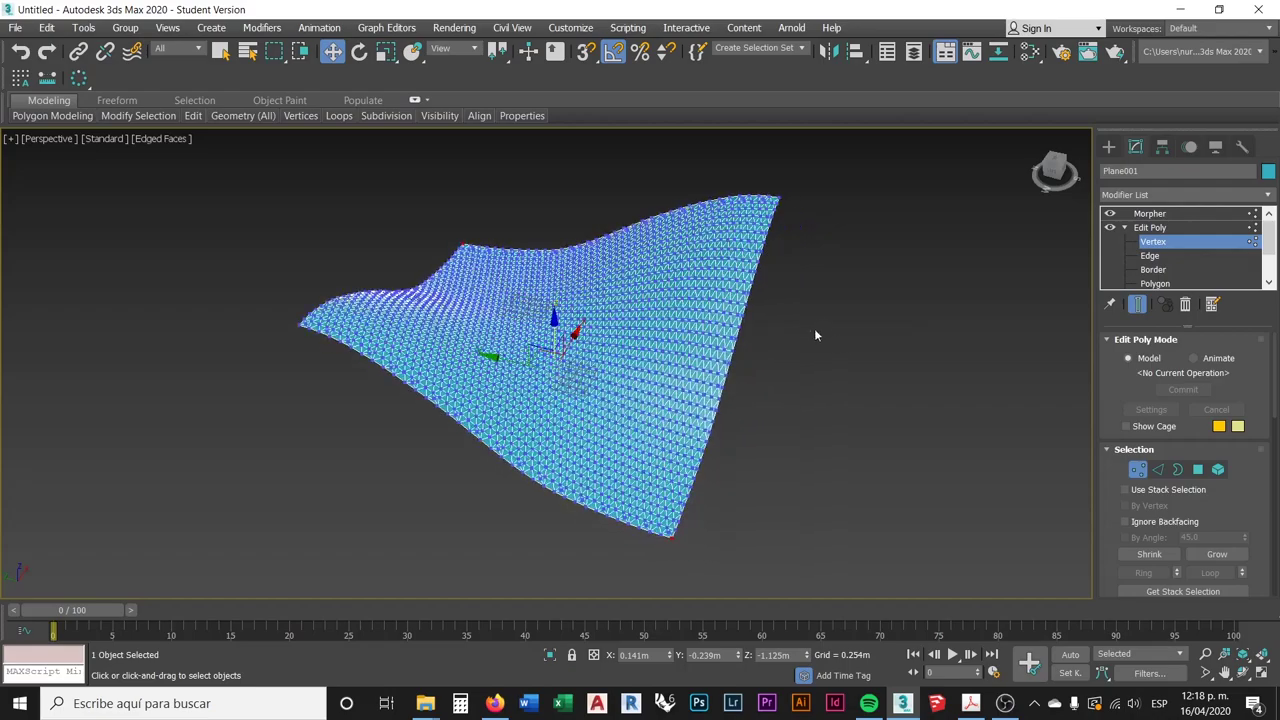
{"action": "scroll", "coordinate": [818, 335], "scroll_direction": "down", "scroll_amount": 3}
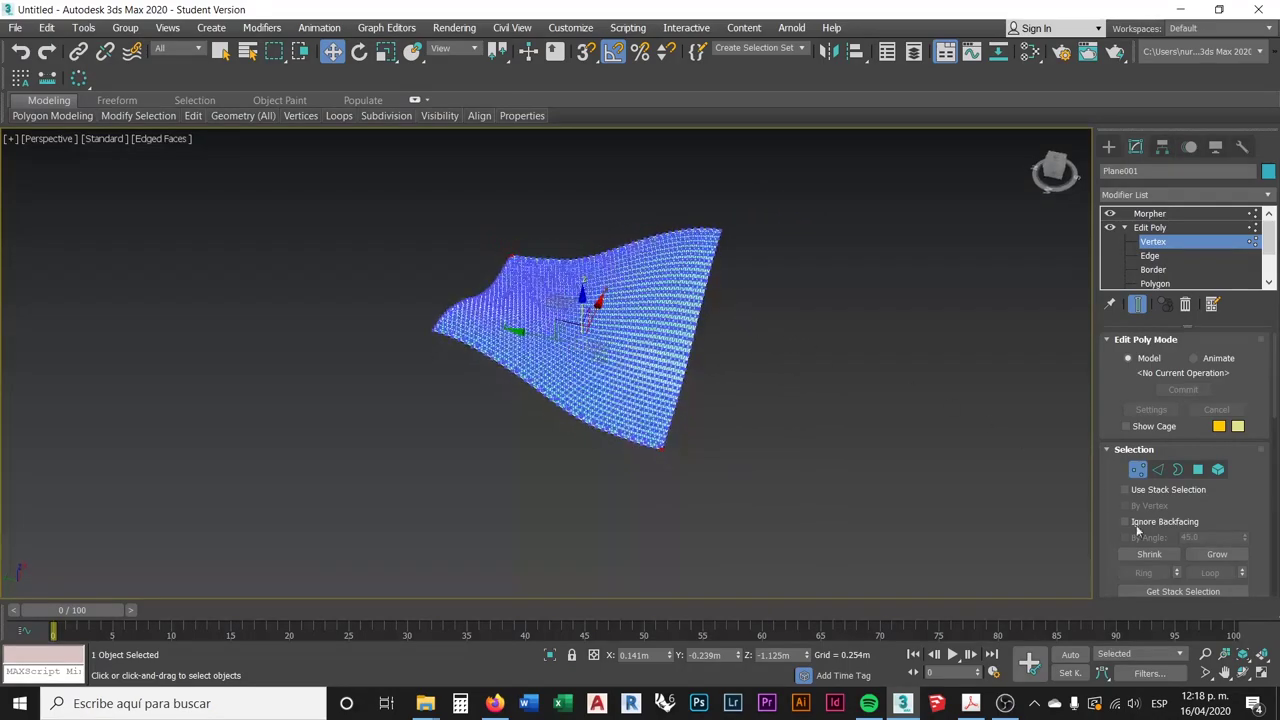
{"action": "key", "text": "alt+w"}
{"action": "scroll", "coordinate": [400, 290], "scroll_direction": "down", "scroll_amount": 6}
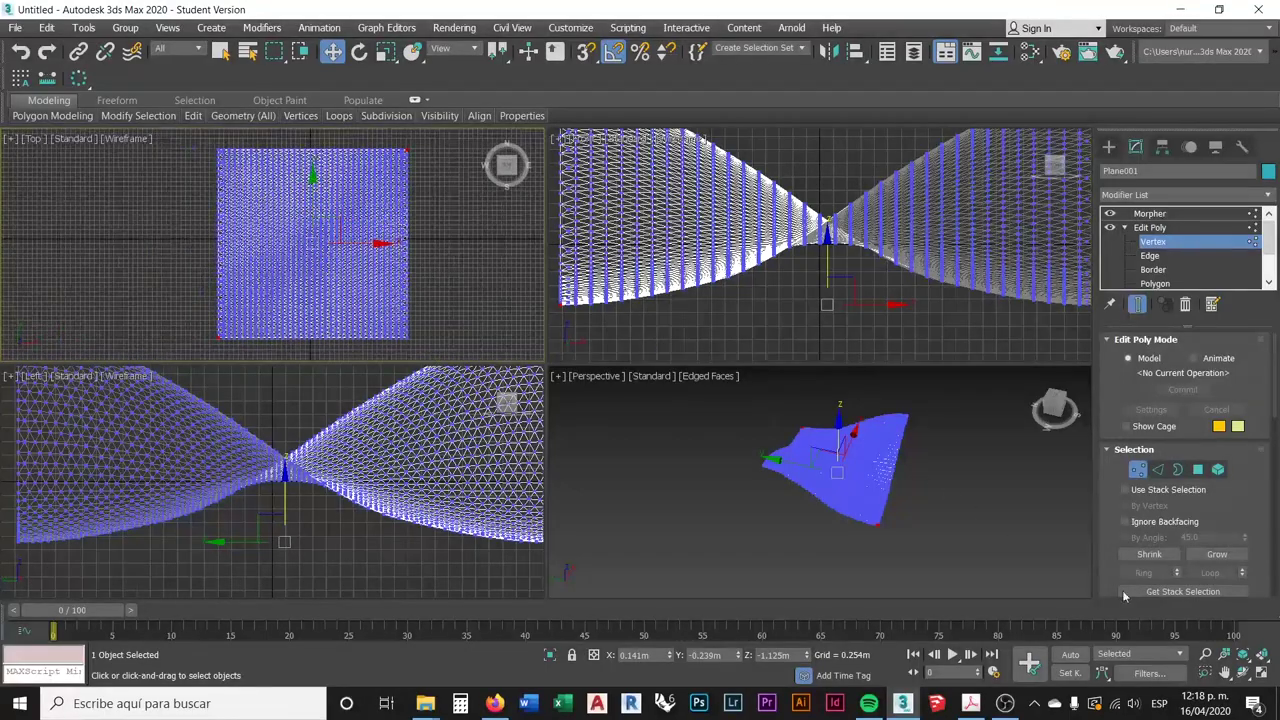
{"action": "key", "text": "alt+w"}
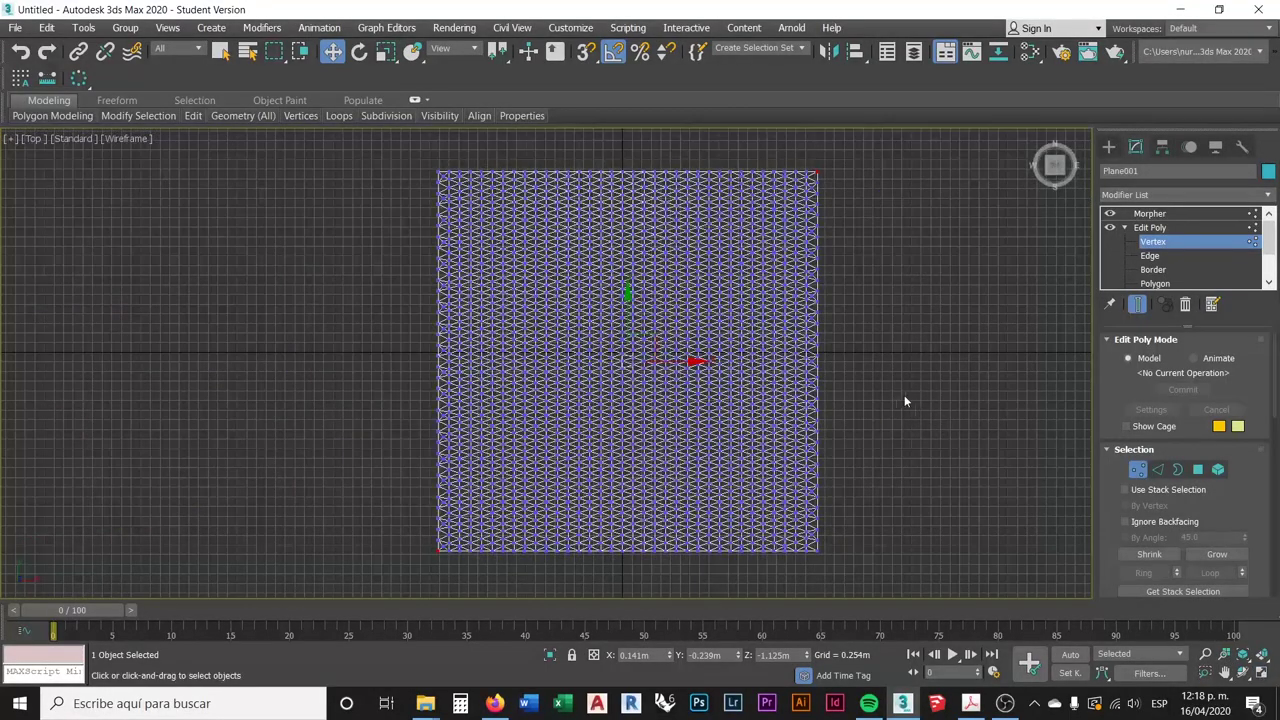
{"action": "middle_click_drag", "start_coordinate": [908, 397], "coordinate": [813, 385]}
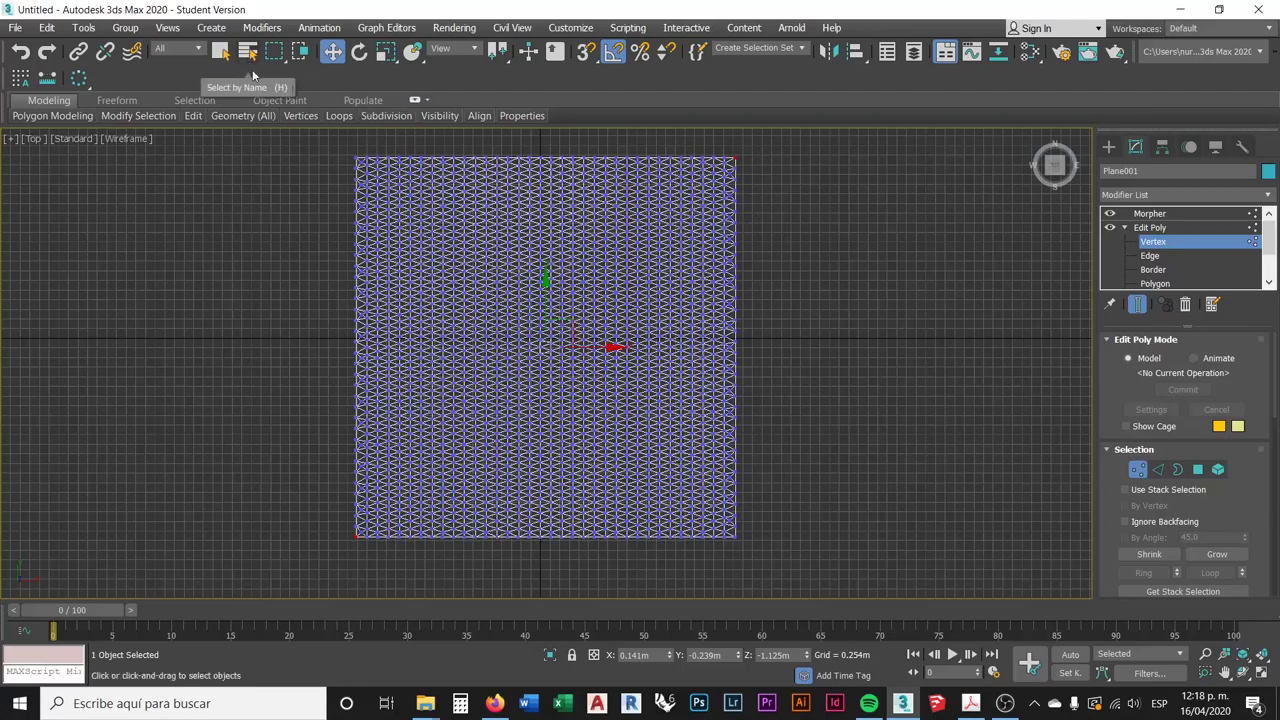
- Clear the vertex selection and change the selection region type to Paint
{"action": "left_click_drag", "start_coordinate": [781, 328], "coordinate": [550, 212]}
{"action": "left_click", "coordinate": [786, 266]}
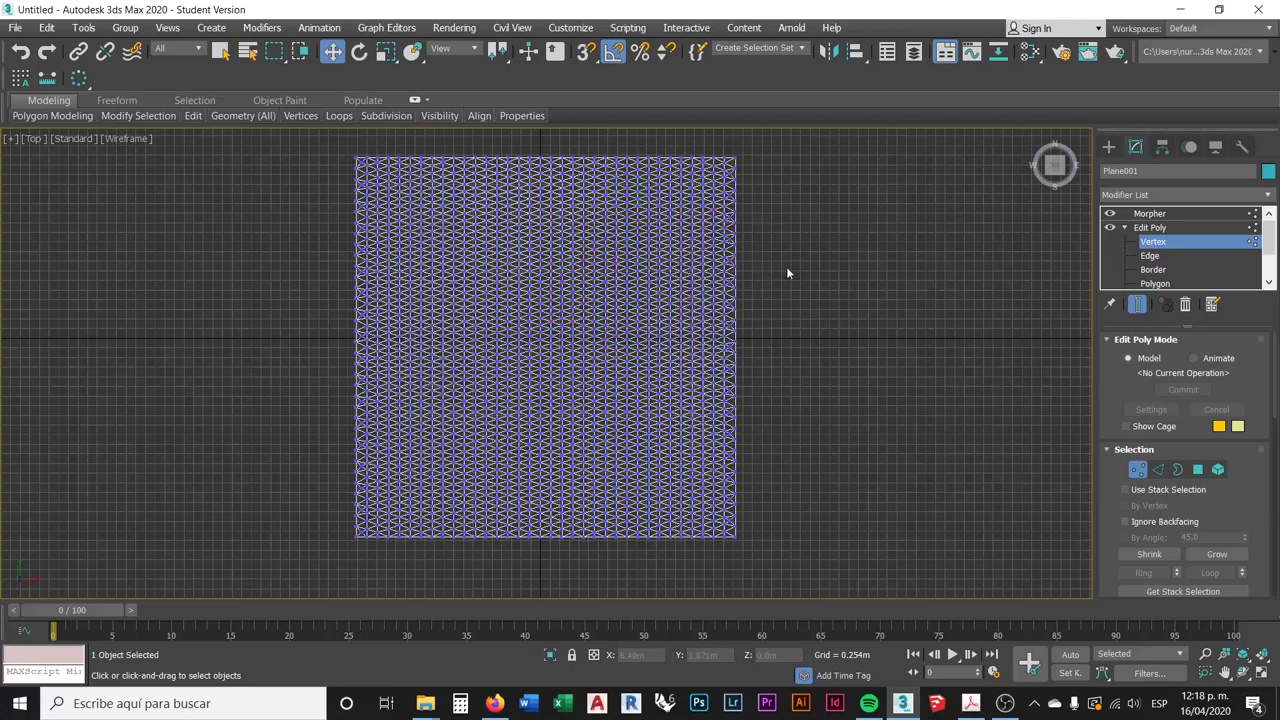
{"action": "left_click", "coordinate": [274, 54]}
{"action": "left_click_drag", "start_coordinate": [274, 54], "coordinate": [277, 183]}
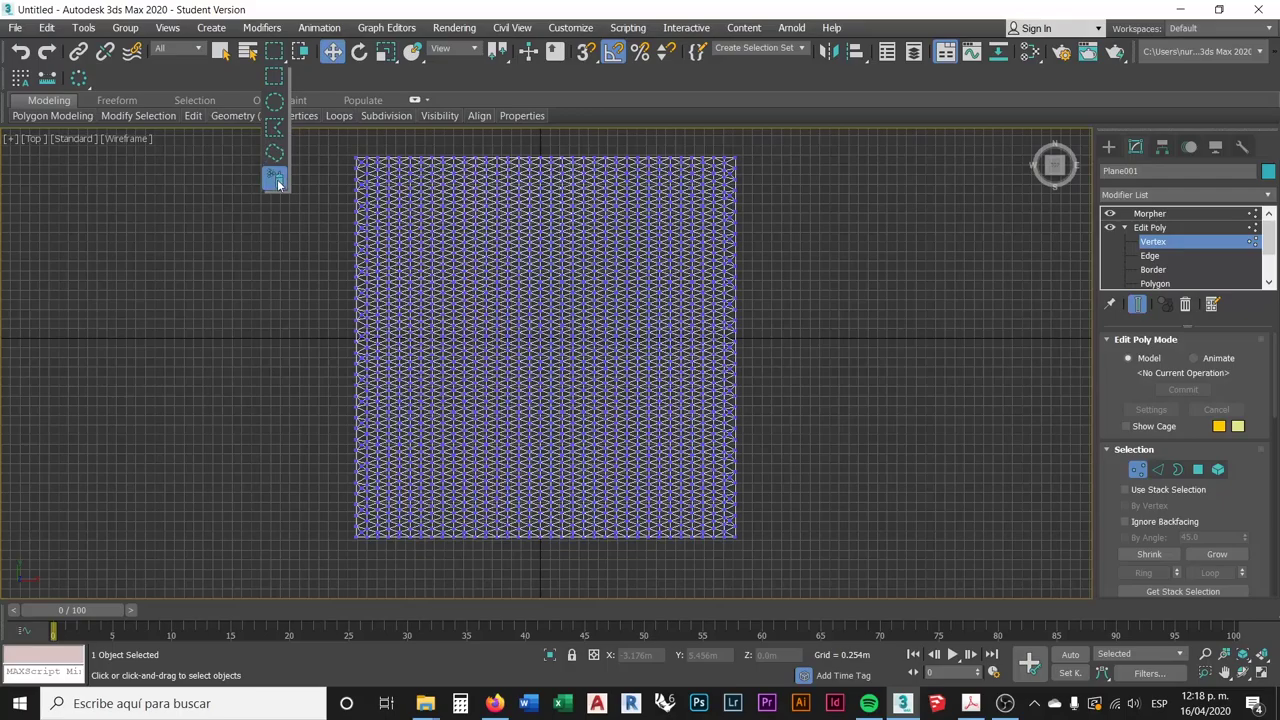
{"action": "left_click_drag", "start_coordinate": [277, 183], "coordinate": [280, 186]}
{"action": "middle_click_drag", "start_coordinate": [756, 246], "coordinate": [769, 261]}
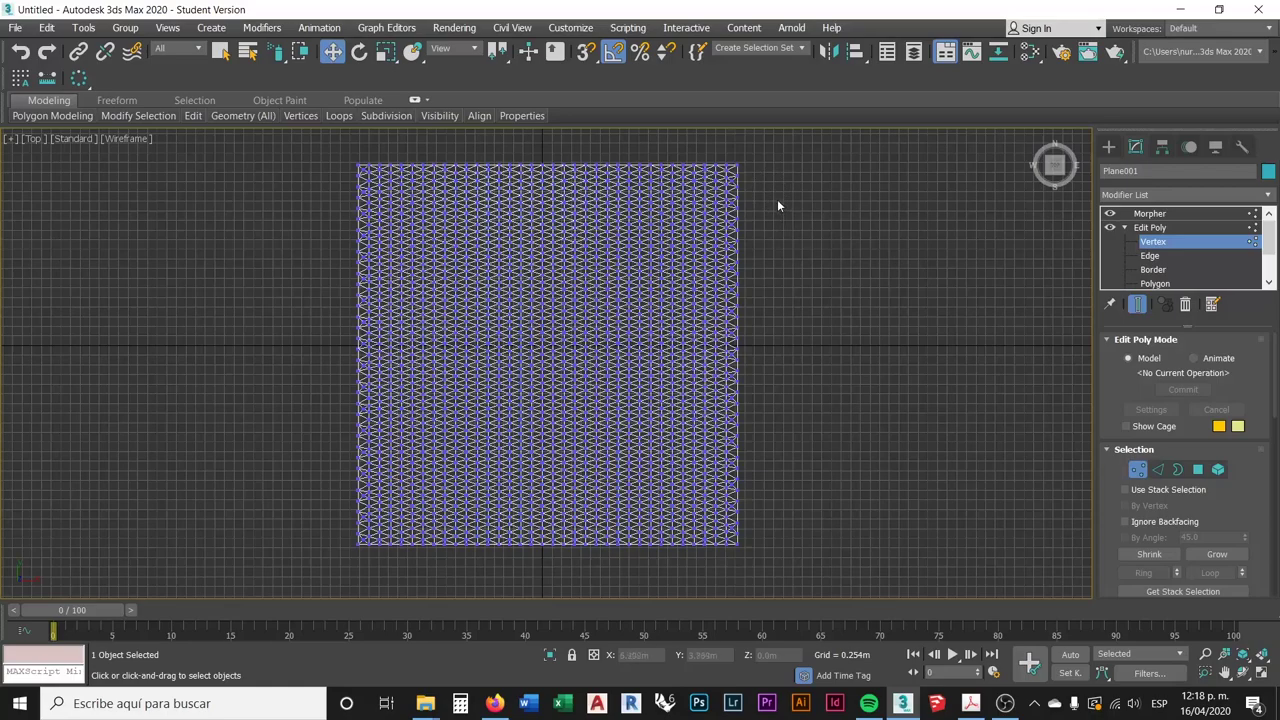
- Try painting a vertex selection over the surface, first in winding bands and then across almost the whole mesh
{"action": "mouse_move", "coordinate": [745, 193]}
{"action": "left_mouse_down"}
{"action": "mouse_move", "coordinate": [674, 180]}
{"action": "mouse_move", "coordinate": [591, 194]}
{"action": "mouse_move", "coordinate": [580, 214]}
{"action": "mouse_move", "coordinate": [663, 263]}
{"action": "mouse_move", "coordinate": [690, 297]}
{"action": "mouse_move", "coordinate": [667, 331]}
{"action": "mouse_move", "coordinate": [620, 337]}
{"action": "mouse_move", "coordinate": [562, 308]}
{"action": "mouse_move", "coordinate": [513, 203]}
{"action": "mouse_move", "coordinate": [477, 184]}
{"action": "mouse_move", "coordinate": [417, 181]}
{"action": "mouse_move", "coordinate": [368, 196]}
{"action": "mouse_move", "coordinate": [359, 227]}
{"action": "mouse_move", "coordinate": [451, 235]}
{"action": "mouse_move", "coordinate": [477, 253]}
{"action": "mouse_move", "coordinate": [481, 299]}
{"action": "mouse_move", "coordinate": [391, 338]}
{"action": "mouse_move", "coordinate": [370, 374]}
{"action": "mouse_move", "coordinate": [424, 395]}
{"action": "mouse_move", "coordinate": [560, 373]}
{"action": "mouse_move", "coordinate": [605, 426]}
{"action": "mouse_move", "coordinate": [666, 434]}
{"action": "mouse_move", "coordinate": [694, 381]}
{"action": "mouse_move", "coordinate": [738, 341]}
{"action": "mouse_move", "coordinate": [770, 397]}
{"action": "mouse_move", "coordinate": [760, 448]}
{"action": "mouse_move", "coordinate": [681, 498]}
{"action": "mouse_move", "coordinate": [654, 533]}
{"action": "mouse_move", "coordinate": [597, 511]}
{"action": "mouse_move", "coordinate": [520, 431]}
{"action": "mouse_move", "coordinate": [475, 445]}
{"action": "mouse_move", "coordinate": [471, 521]}
{"action": "mouse_move", "coordinate": [448, 532]}
{"action": "mouse_move", "coordinate": [390, 441]}
{"action": "mouse_move", "coordinate": [370, 448]}
{"action": "mouse_move", "coordinate": [353, 494]}
{"action": "mouse_move", "coordinate": [392, 553]}
{"action": "left_mouse_up"}
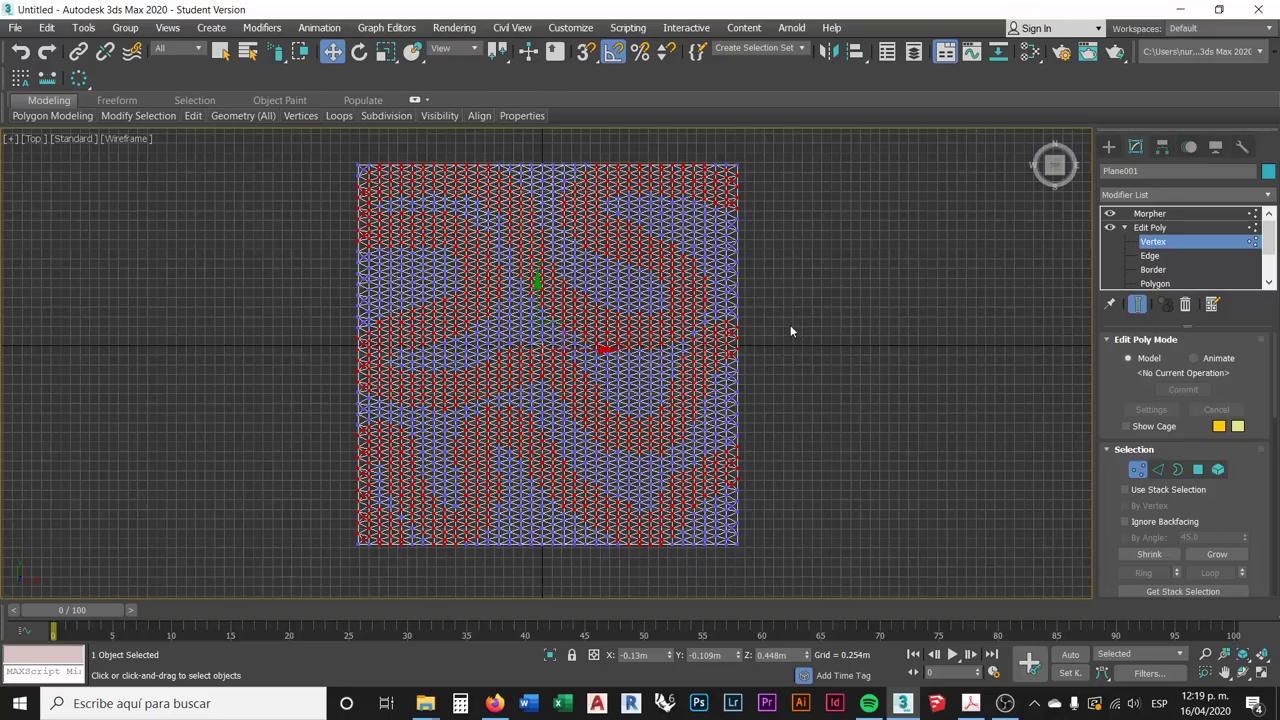
{"action": "scroll", "coordinate": [769, 327], "scroll_direction": "down", "scroll_amount": 5}
{"action": "middle_click_drag", "start_coordinate": [797, 340], "coordinate": [705, 326]}
{"action": "scroll", "coordinate": [750, 329], "scroll_direction": "down", "scroll_amount": 2}
{"action": "mouse_move", "coordinate": [705, 326]}
{"action": "left_mouse_down"}
{"action": "mouse_move", "coordinate": [629, 325]}
{"action": "mouse_move", "coordinate": [581, 269]}
{"action": "mouse_move", "coordinate": [539, 286]}
{"action": "mouse_move", "coordinate": [546, 324]}
{"action": "mouse_move", "coordinate": [631, 331]}
{"action": "mouse_move", "coordinate": [647, 367]}
{"action": "mouse_move", "coordinate": [621, 376]}
{"action": "mouse_move", "coordinate": [587, 339]}
{"action": "mouse_move", "coordinate": [563, 351]}
{"action": "mouse_move", "coordinate": [560, 413]}
{"action": "left_mouse_up"}
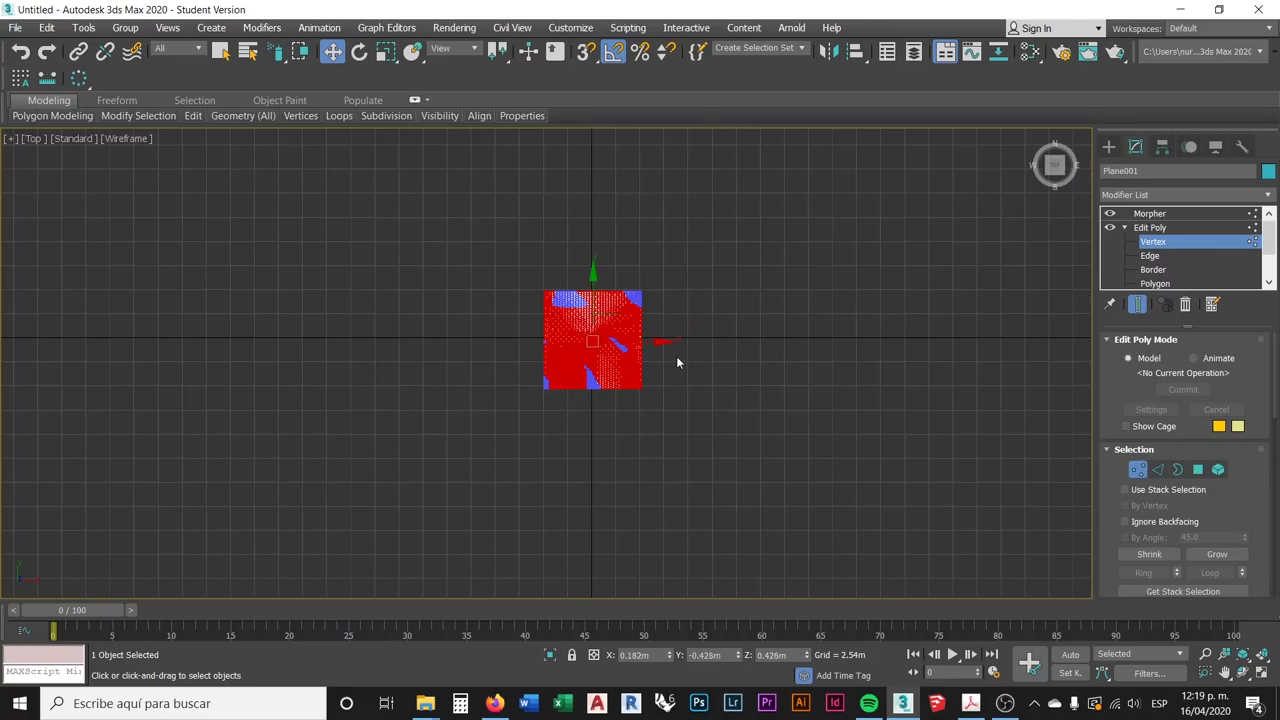
{"action": "scroll", "coordinate": [626, 331], "scroll_direction": "up", "scroll_amount": 6}
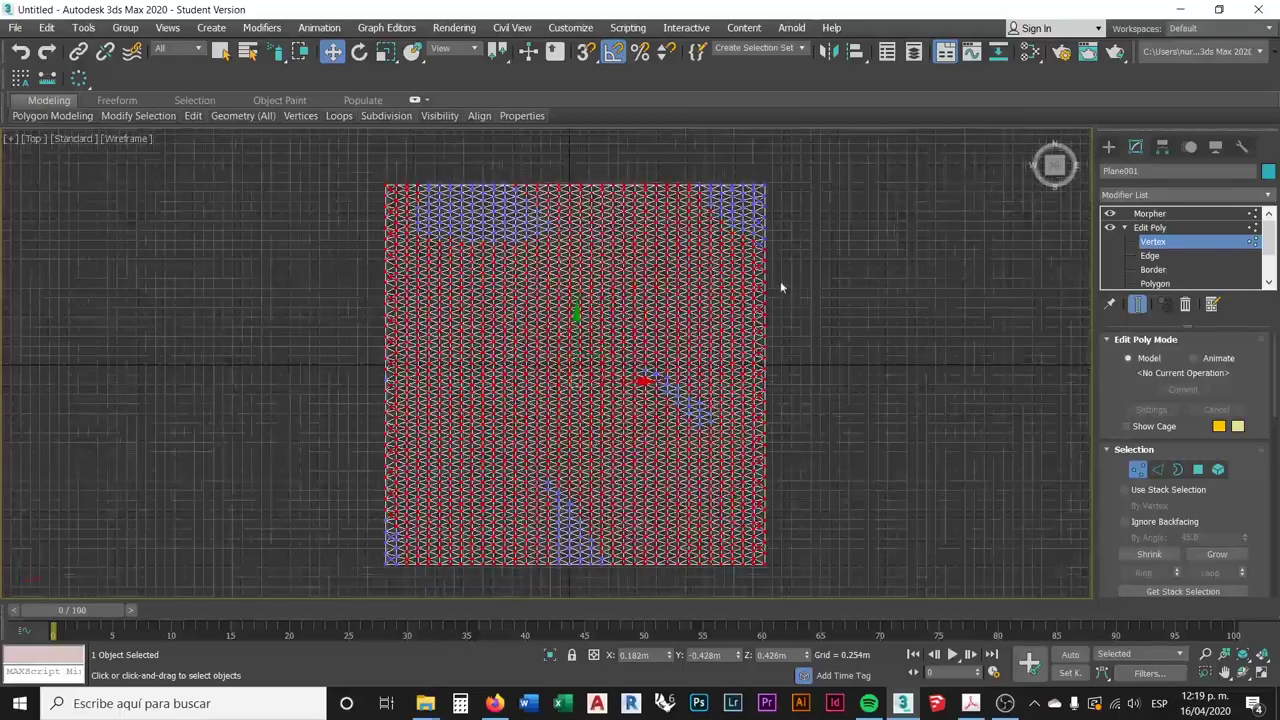
- Clear the painted selection and paint-select new wavy bands of vertices running across the surface from edge to edge
{"action": "left_click", "coordinate": [797, 229]}
{"action": "mouse_move", "coordinate": [797, 229]}
{"action": "left_mouse_down"}
{"action": "mouse_move", "coordinate": [749, 216]}
{"action": "mouse_move", "coordinate": [717, 177]}
{"action": "mouse_move", "coordinate": [661, 192]}
{"action": "mouse_move", "coordinate": [657, 257]}
{"action": "mouse_move", "coordinate": [598, 251]}
{"action": "mouse_move", "coordinate": [562, 190]}
{"action": "mouse_move", "coordinate": [501, 175]}
{"action": "mouse_move", "coordinate": [450, 260]}
{"action": "mouse_move", "coordinate": [419, 236]}
{"action": "mouse_move", "coordinate": [381, 247]}
{"action": "mouse_move", "coordinate": [403, 296]}
{"action": "mouse_move", "coordinate": [459, 313]}
{"action": "mouse_move", "coordinate": [514, 299]}
{"action": "mouse_move", "coordinate": [560, 309]}
{"action": "mouse_move", "coordinate": [603, 368]}
{"action": "mouse_move", "coordinate": [756, 323]}
{"action": "mouse_move", "coordinate": [792, 384]}
{"action": "mouse_move", "coordinate": [758, 441]}
{"action": "mouse_move", "coordinate": [652, 421]}
{"action": "mouse_move", "coordinate": [582, 478]}
{"action": "mouse_move", "coordinate": [515, 438]}
{"action": "mouse_move", "coordinate": [495, 393]}
{"action": "mouse_move", "coordinate": [452, 364]}
{"action": "mouse_move", "coordinate": [403, 410]}
{"action": "mouse_move", "coordinate": [457, 454]}
{"action": "mouse_move", "coordinate": [448, 507]}
{"action": "mouse_move", "coordinate": [474, 543]}
{"action": "mouse_move", "coordinate": [580, 521]}
{"action": "mouse_move", "coordinate": [662, 551]}
{"action": "mouse_move", "coordinate": [711, 537]}
{"action": "mouse_move", "coordinate": [719, 507]}
{"action": "mouse_move", "coordinate": [803, 521]}
{"action": "left_mouse_up"}
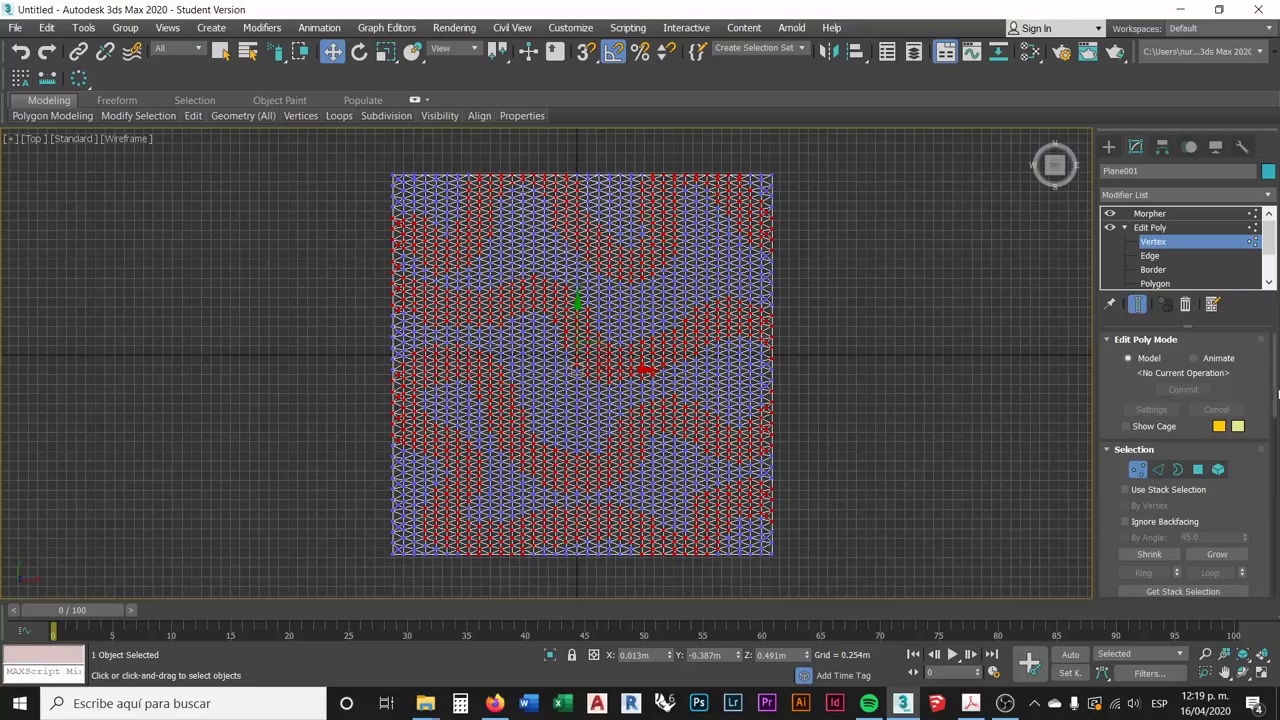
- Enable Soft Selection for the painted vertices and reduce its falloff to 0.939 m
{"action": "mouse_move", "coordinate": [1277, 396]}
{"action": "left_mouse_down"}
{"action": "mouse_move", "coordinate": [1273, 456]}
{"action": "mouse_move", "coordinate": [1276, 414]}
{"action": "left_mouse_up"}
{"action": "left_click", "coordinate": [1107, 454]}
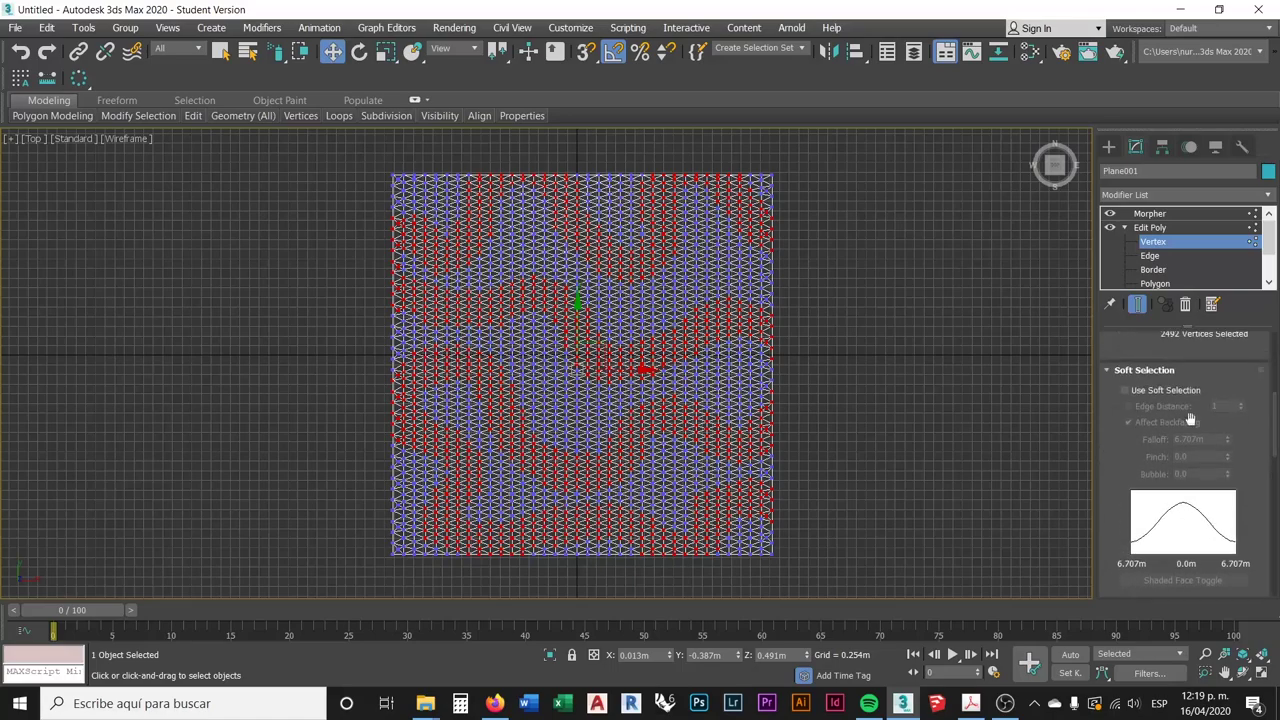
{"action": "left_click", "coordinate": [1125, 391]}
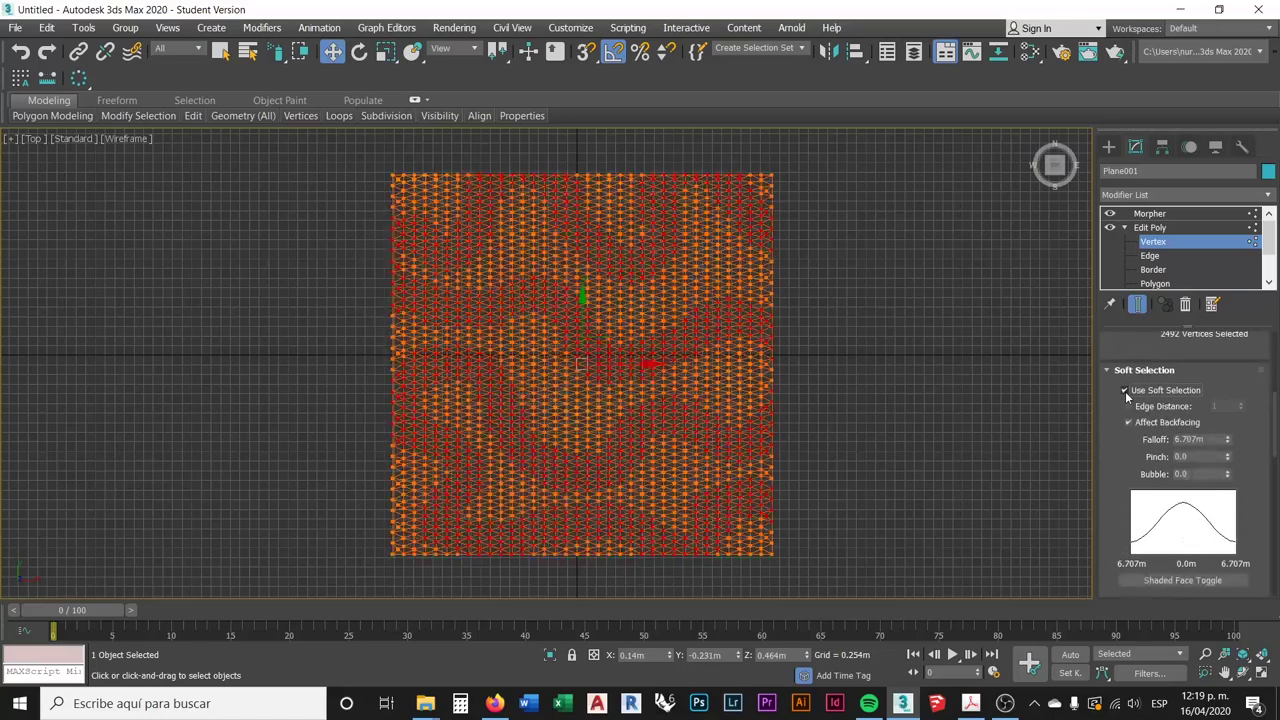
{"action": "left_click_drag", "start_coordinate": [1228, 445], "coordinate": [1245, 497]}
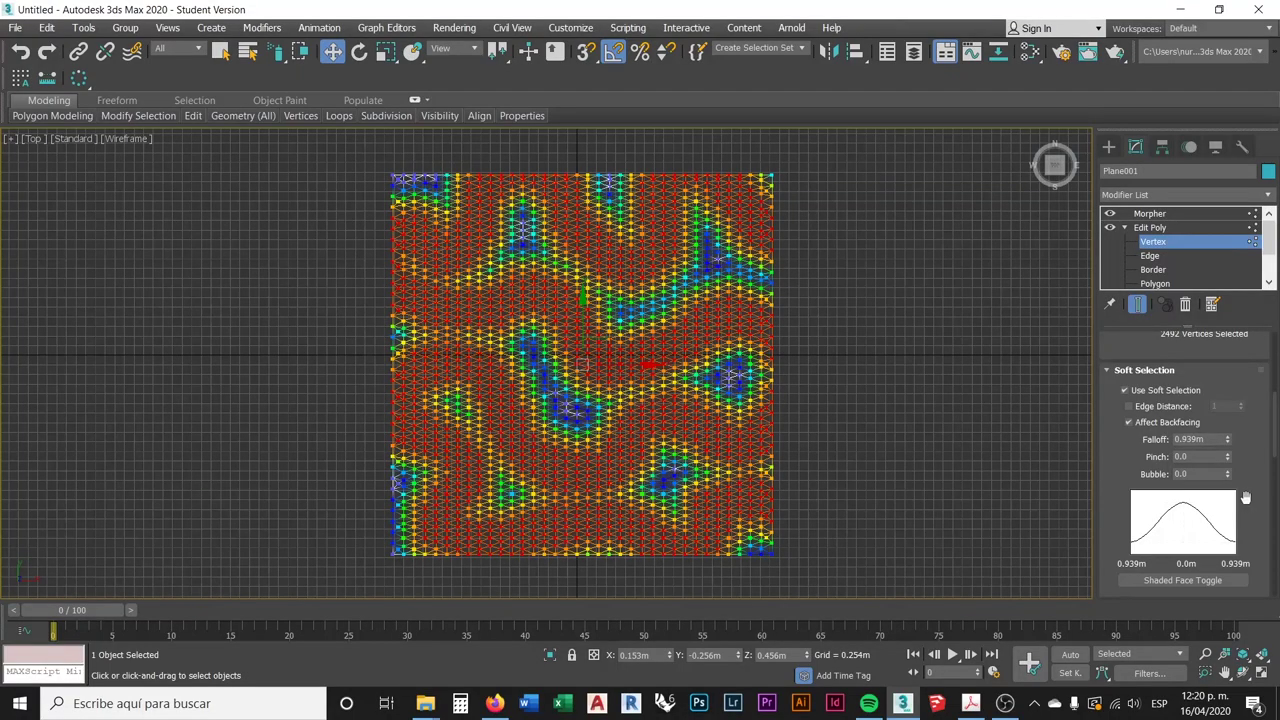
- Switch to a maximized Perspective view and examine how the soft selection spreads over the curved surface from several angles
{"action": "middle_click_drag", "start_coordinate": [810, 351], "coordinate": [820, 383], "text": "alt"}
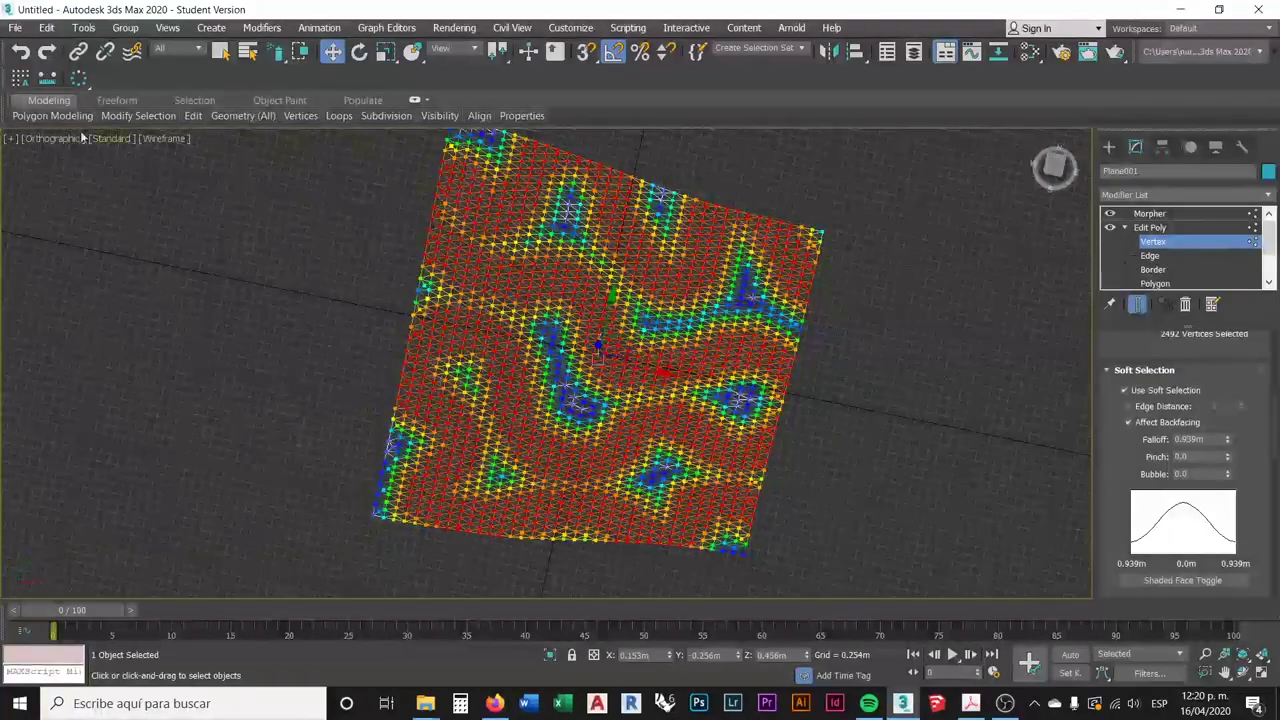
{"action": "left_click", "coordinate": [45, 142]}
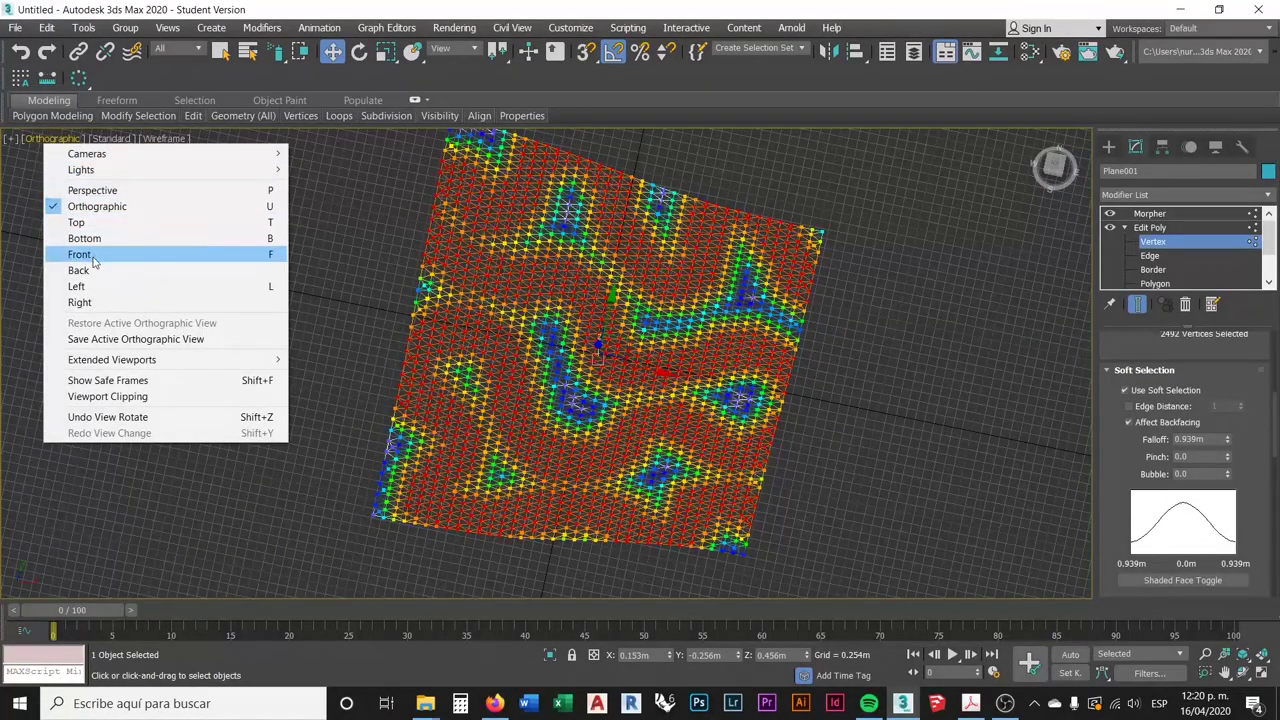
{"action": "left_click", "coordinate": [88, 222]}
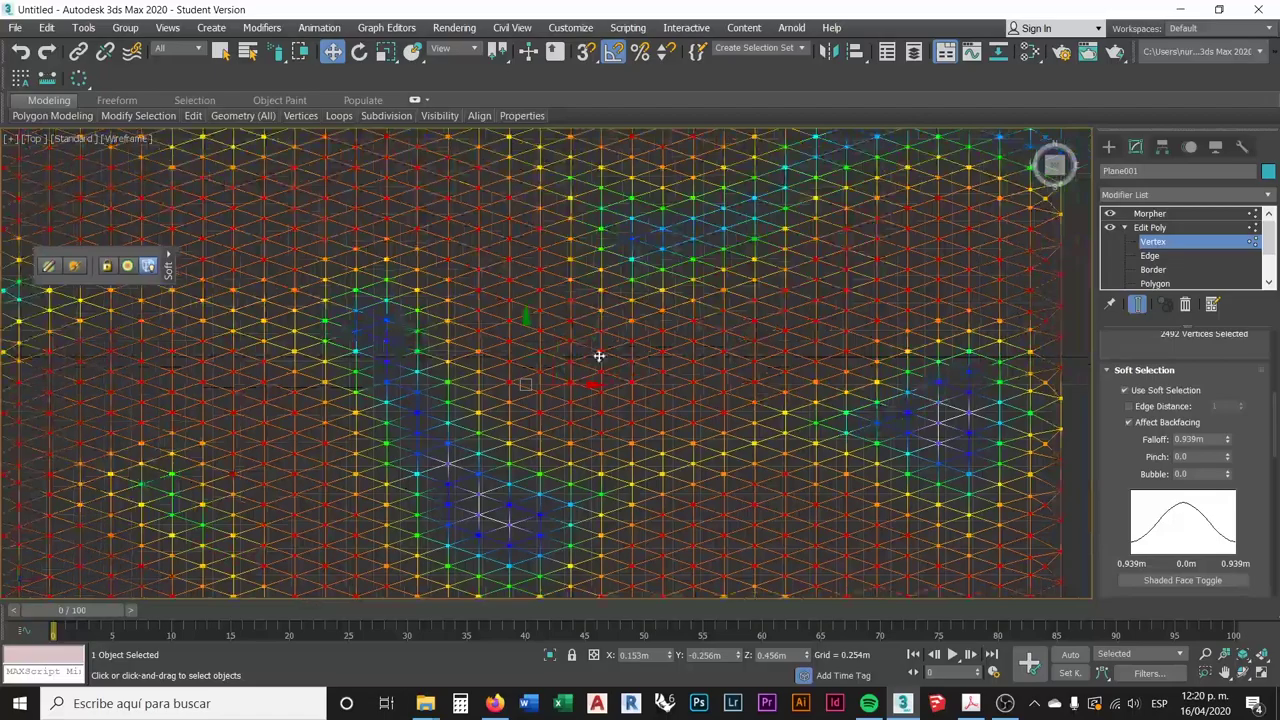
{"action": "left_click", "coordinate": [1262, 672]}
{"action": "middle_click_drag", "start_coordinate": [858, 457], "coordinate": [837, 468], "text": "alt"}
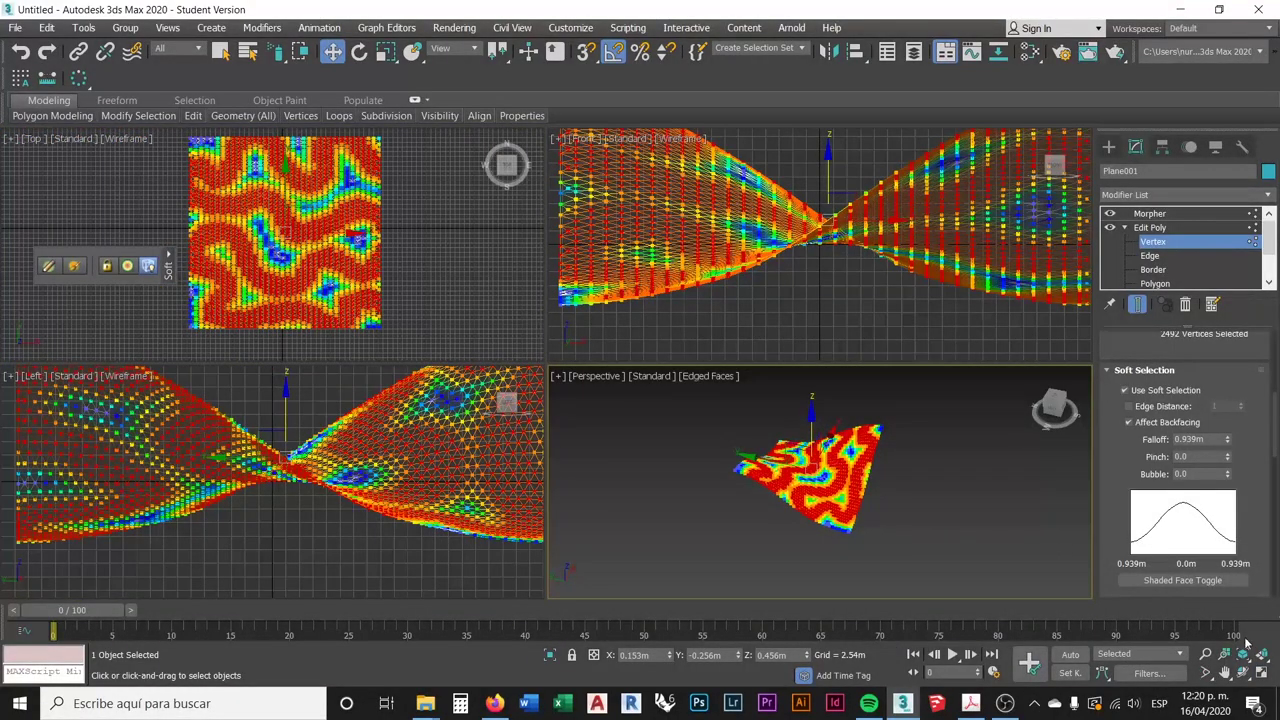
{"action": "left_click", "coordinate": [1262, 673]}
{"action": "middle_click_drag", "start_coordinate": [624, 392], "coordinate": [920, 428], "text": "alt"}
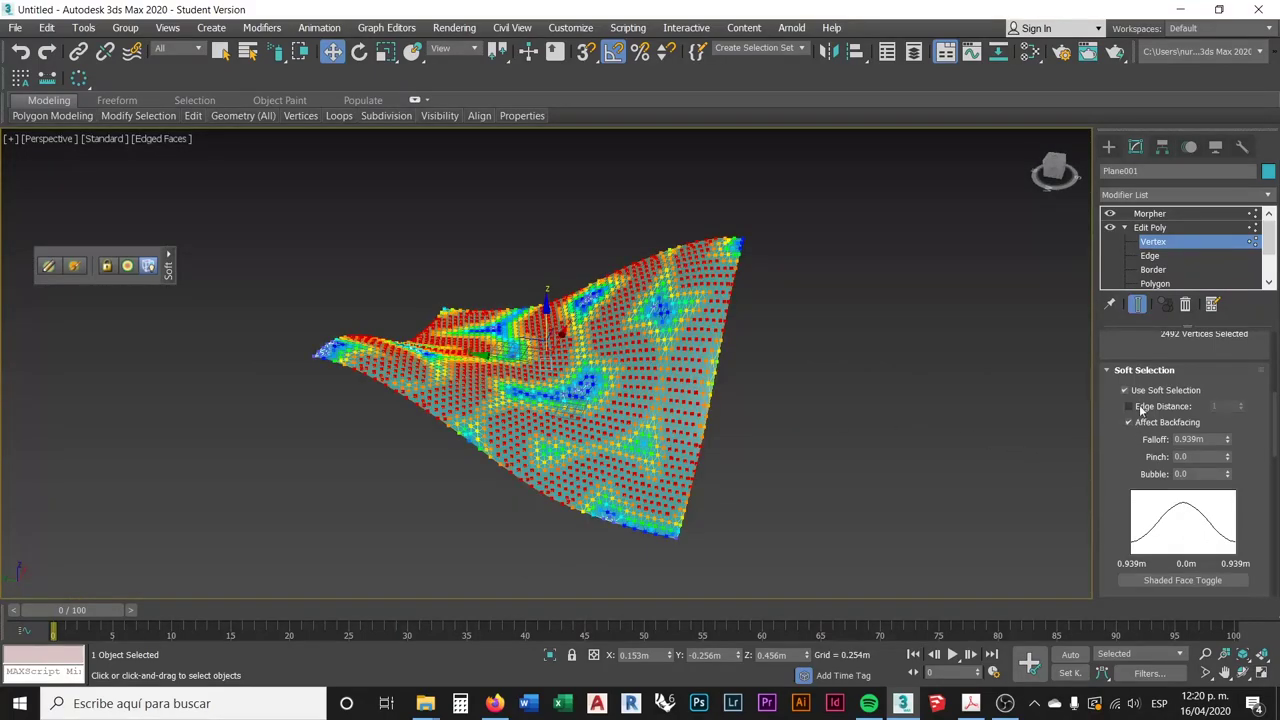
{"action": "middle_click_drag", "start_coordinate": [593, 371], "coordinate": [640, 371], "text": "alt"}
{"action": "scroll", "coordinate": [610, 376], "scroll_direction": "up", "scroll_amount": 2}
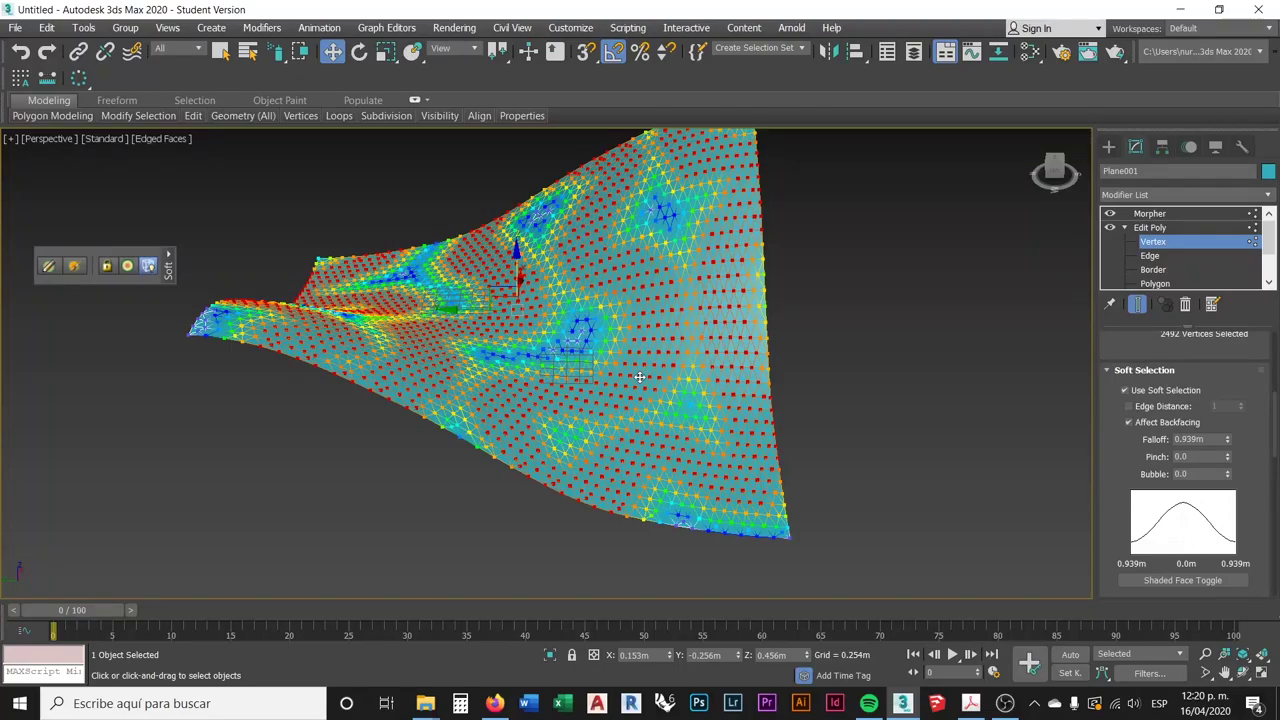
{"action": "middle_click_drag", "start_coordinate": [816, 390], "coordinate": [896, 375]}
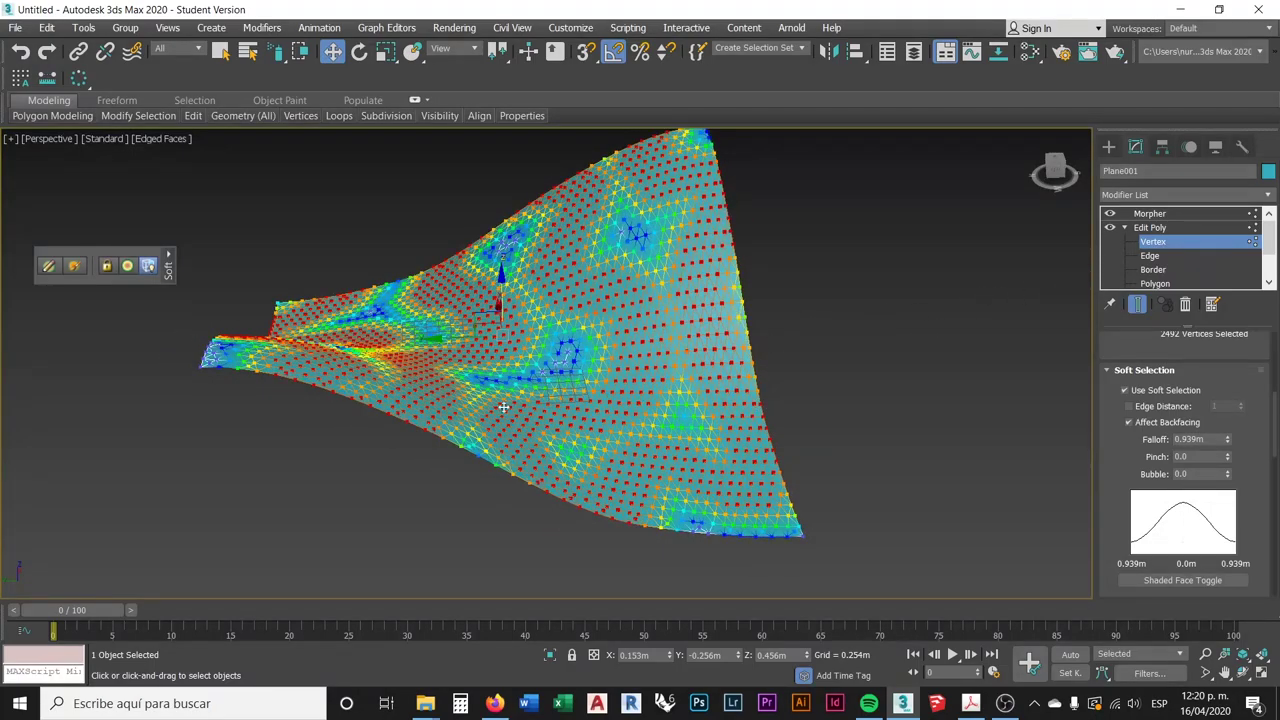
{"action": "middle_click_drag", "start_coordinate": [826, 357], "coordinate": [822, 371], "text": "alt"}
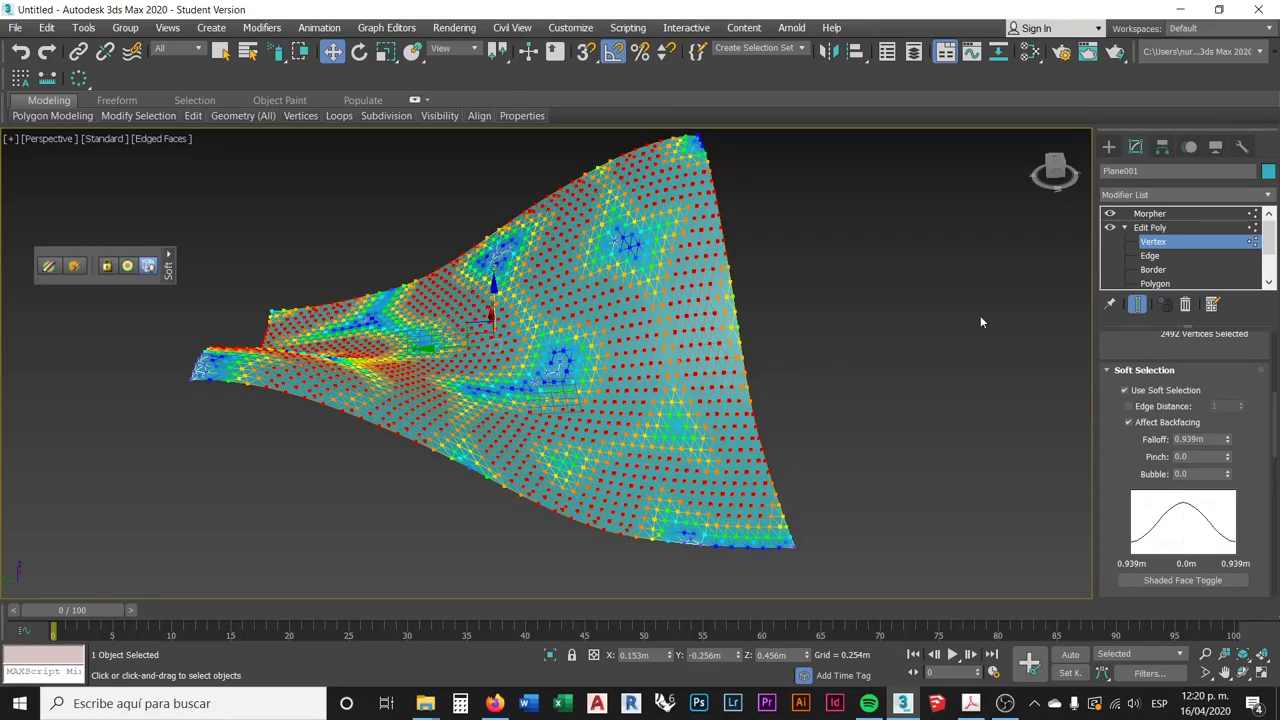
- Return to the Morpher modifier of Plane001 and raise the Plane002 channel to 86
{"action": "left_click", "coordinate": [1150, 214]}
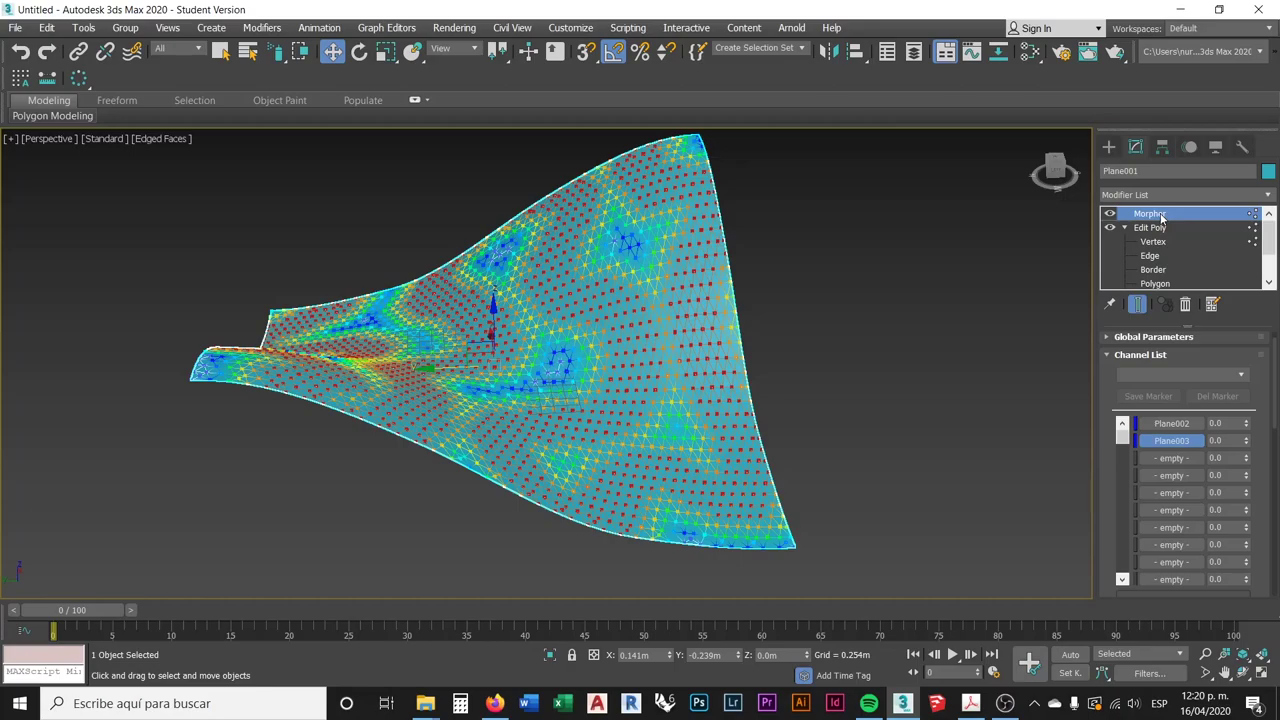
{"action": "left_click", "coordinate": [1137, 304]}
{"action": "left_click_drag", "start_coordinate": [1247, 425], "coordinate": [6, 368]}
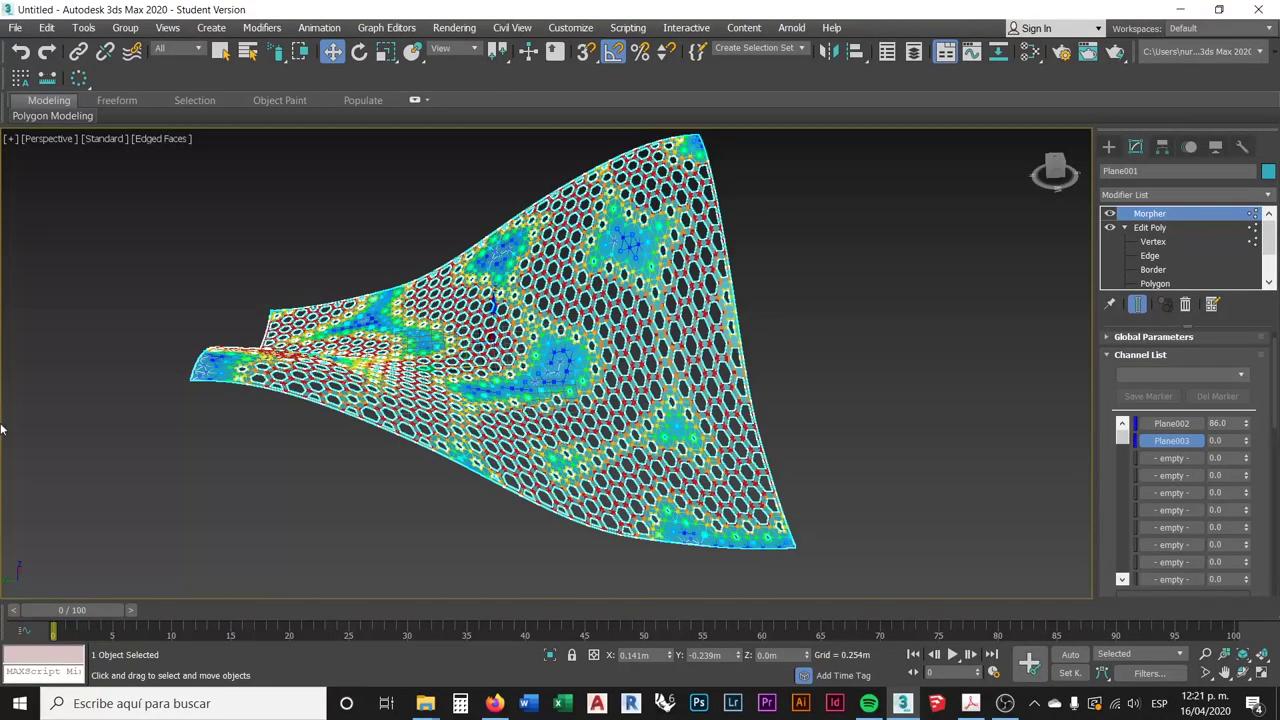
- Examine how the hexagonal openings vary in size around the painted areas, up close and over the whole surface, toggling the end-result display
{"action": "middle_click_drag", "start_coordinate": [643, 419], "coordinate": [606, 479], "text": "alt"}
{"action": "scroll", "coordinate": [530, 398], "scroll_direction": "up", "scroll_amount": 4}
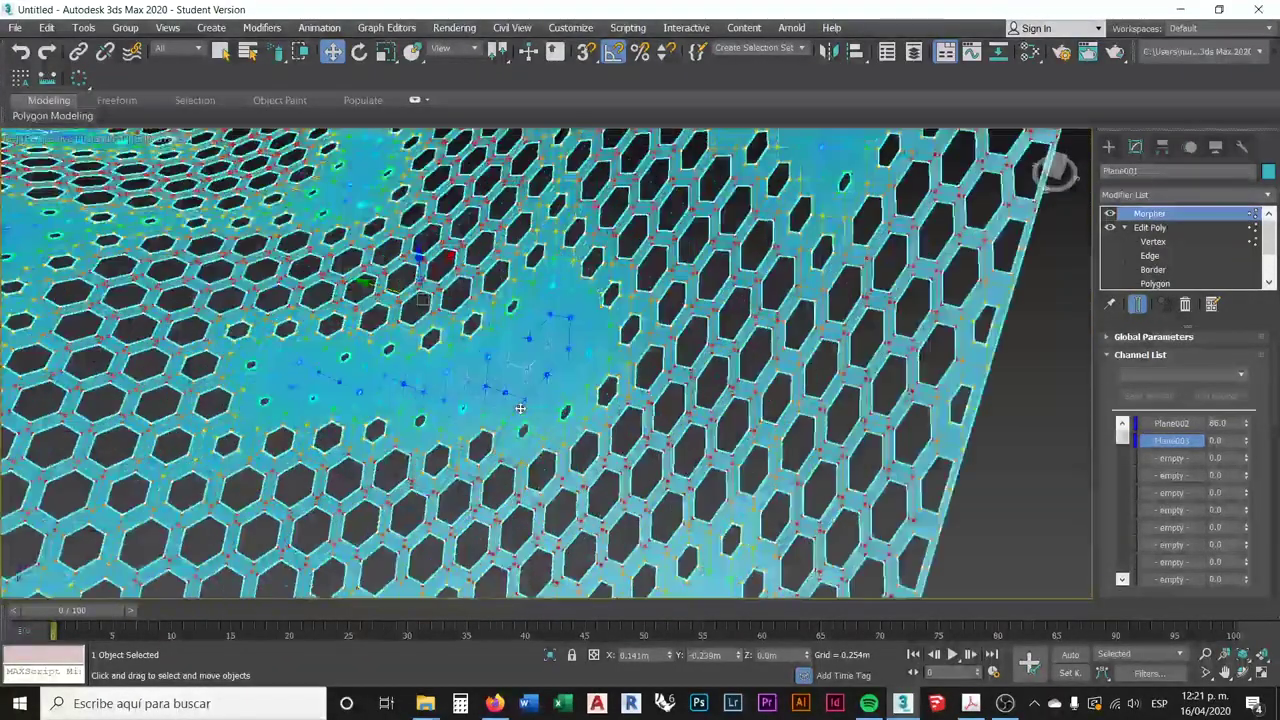
{"action": "mouse_move", "coordinate": [632, 360]}
{"action": "middle_mouse_down", "text": "alt"}
{"action": "mouse_move", "coordinate": [678, 335]}
{"action": "mouse_move", "coordinate": [651, 355]}
{"action": "middle_mouse_up", "text": "alt"}
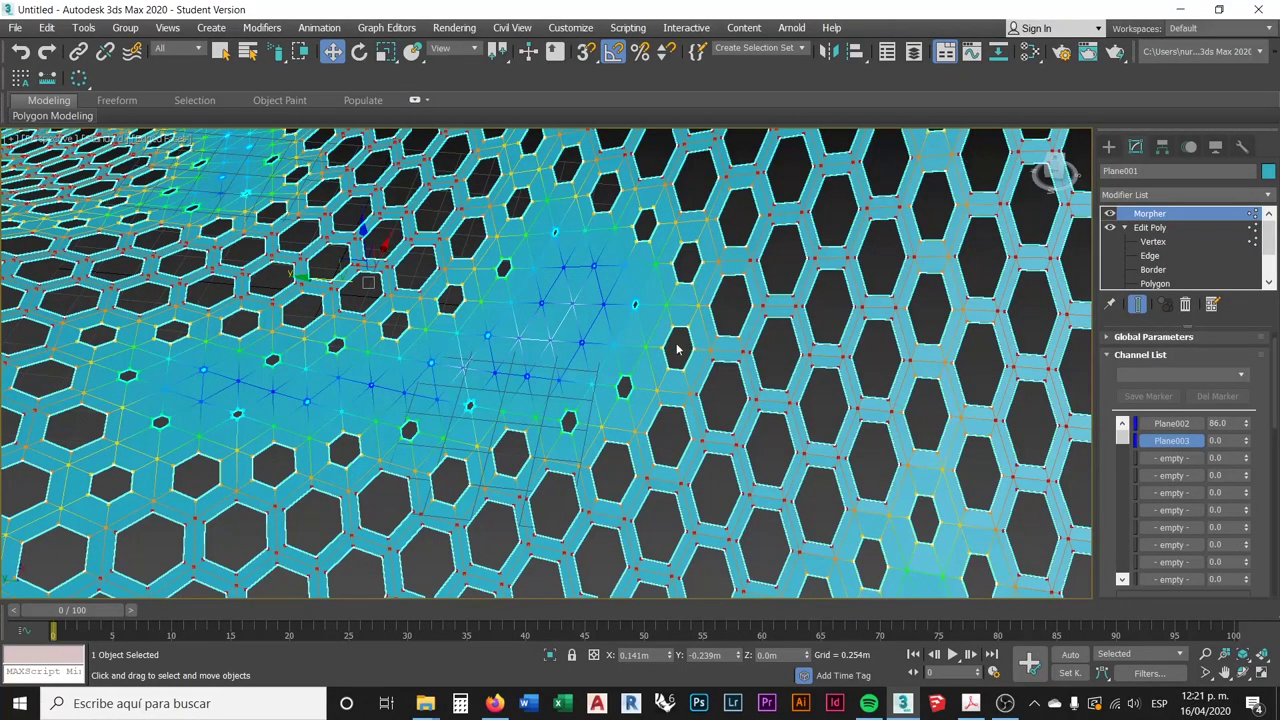
{"action": "scroll", "coordinate": [652, 369], "scroll_direction": "down", "scroll_amount": 10}
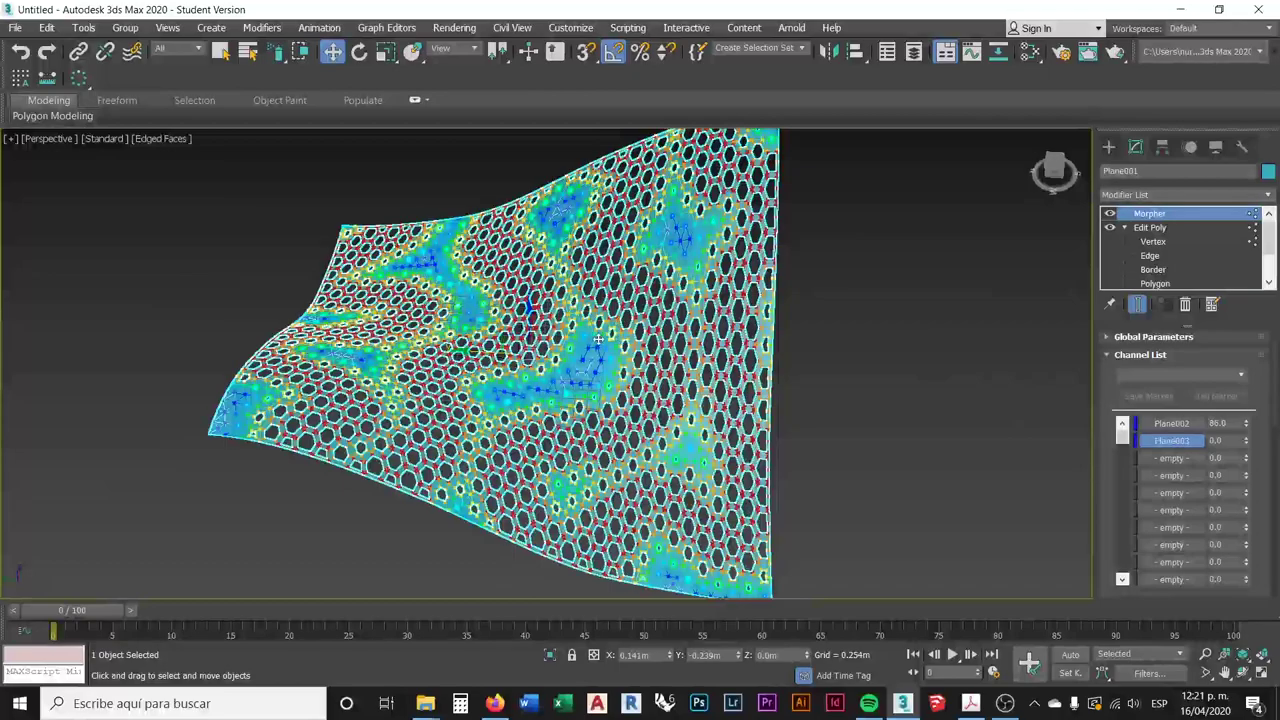
{"action": "middle_click_drag", "start_coordinate": [597, 340], "coordinate": [608, 363], "text": "alt"}
{"action": "scroll", "coordinate": [608, 363], "scroll_direction": "up", "scroll_amount": 6}
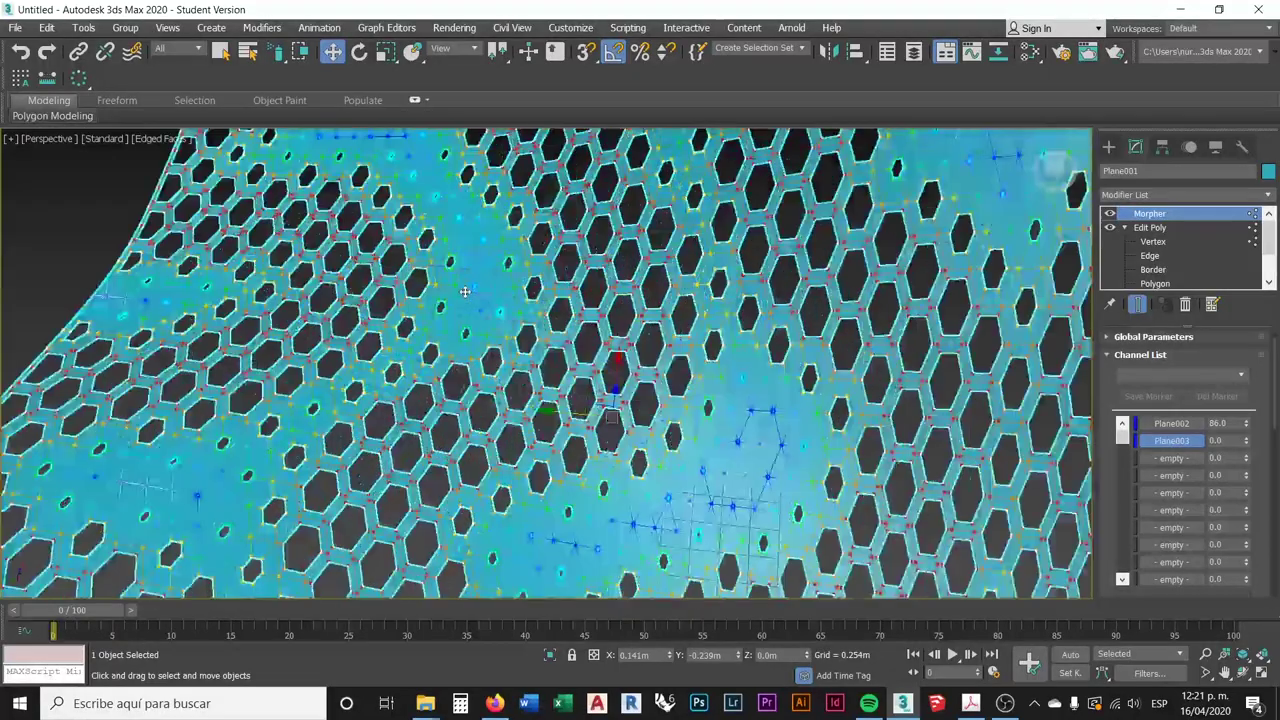
{"action": "scroll", "coordinate": [665, 324], "scroll_direction": "down", "scroll_amount": 6}
{"action": "middle_click_drag", "start_coordinate": [665, 324], "coordinate": [640, 314], "text": "alt"}
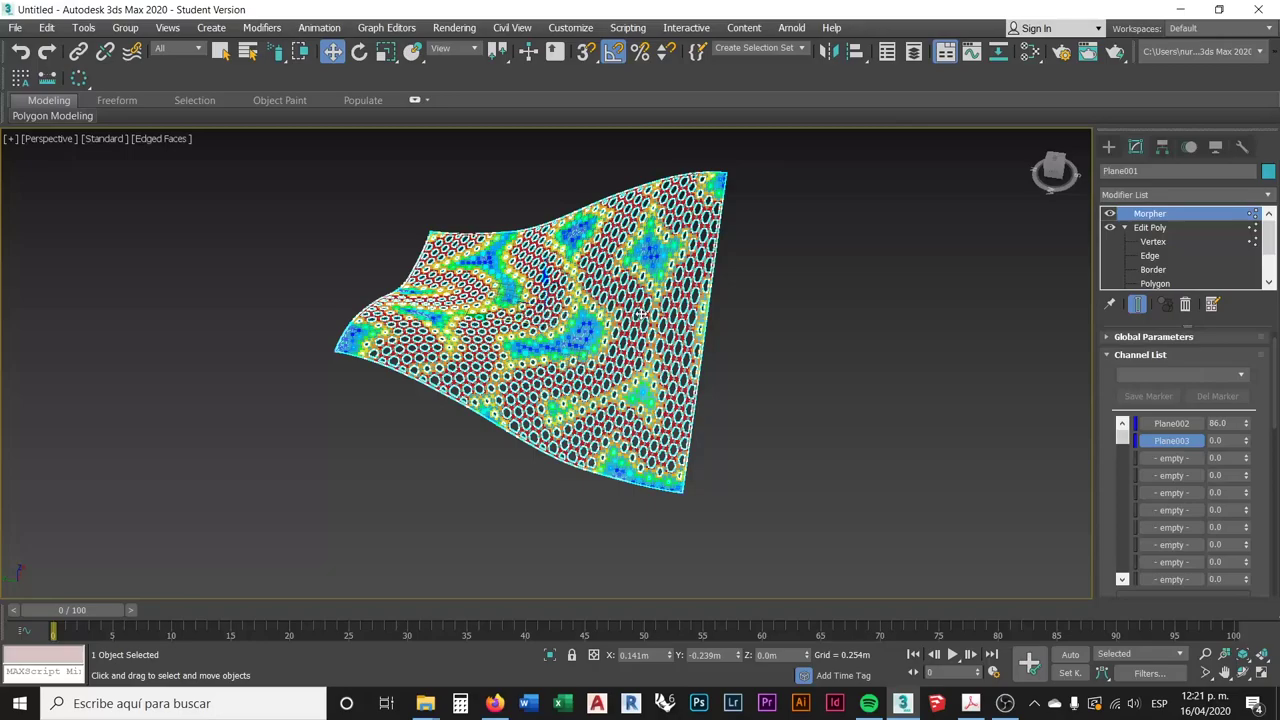
{"action": "left_click", "coordinate": [1137, 306]}
{"action": "left_click", "coordinate": [1139, 309]}
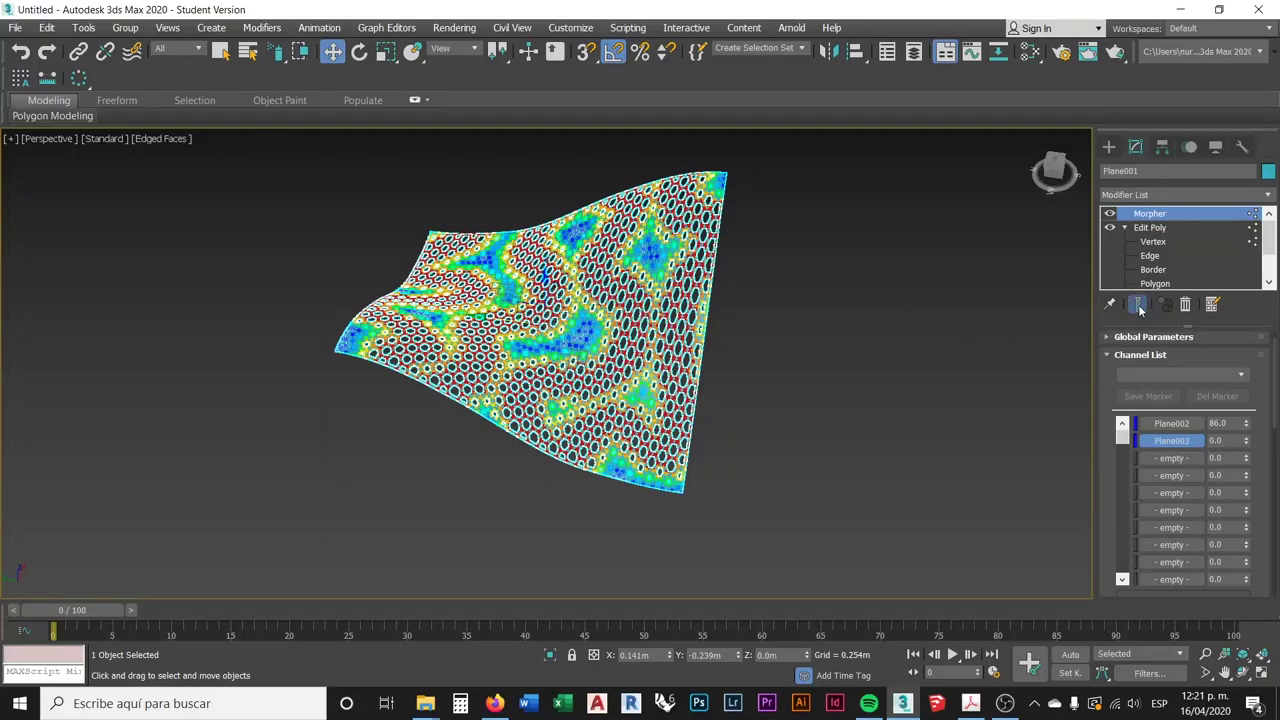